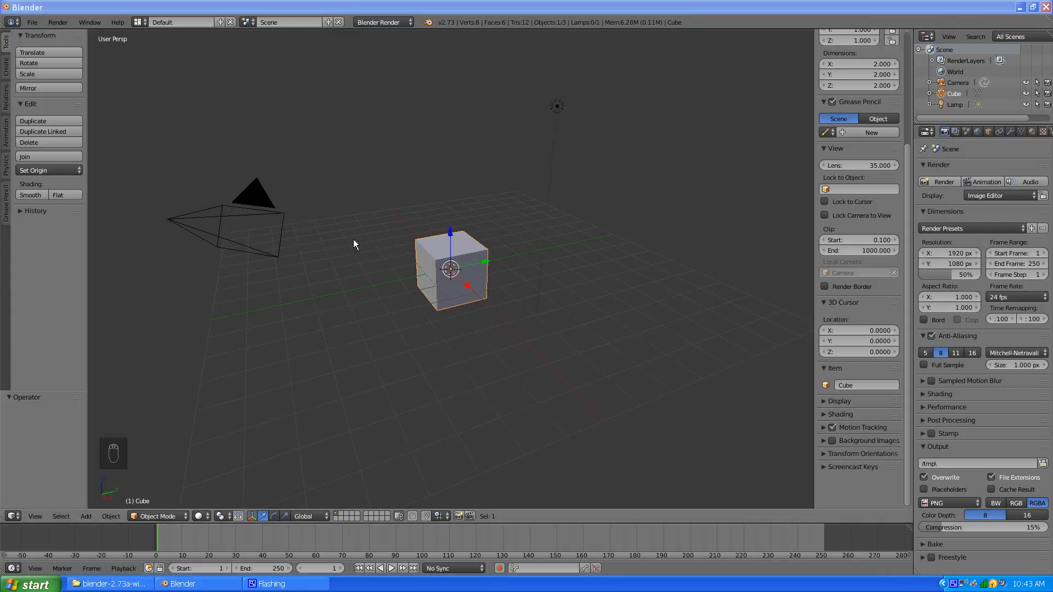
# Examine the default cube from several angles and at different zoom distances
pyautogui.moveTo(389, 299); pyautogui.dragTo(451, 306, button='middle')
pyautogui.scroll(5, 433, 310)
pyautogui.moveTo(340, 329); pyautogui.dragTo(411, 314, button='middle')
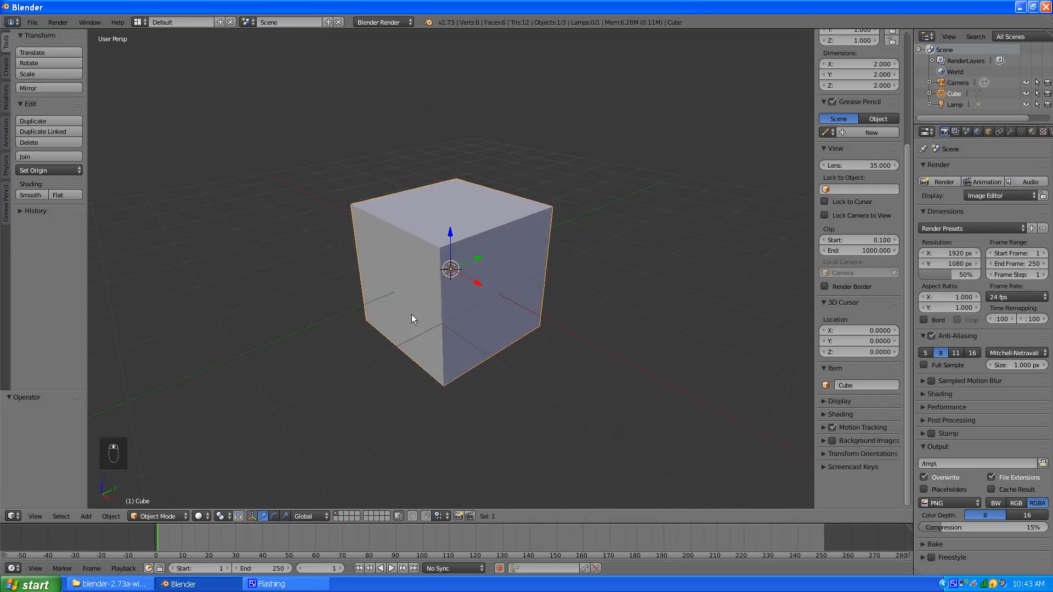
pyautogui.scroll(2, 397, 317)
pyautogui.scroll(-5, 396, 317)
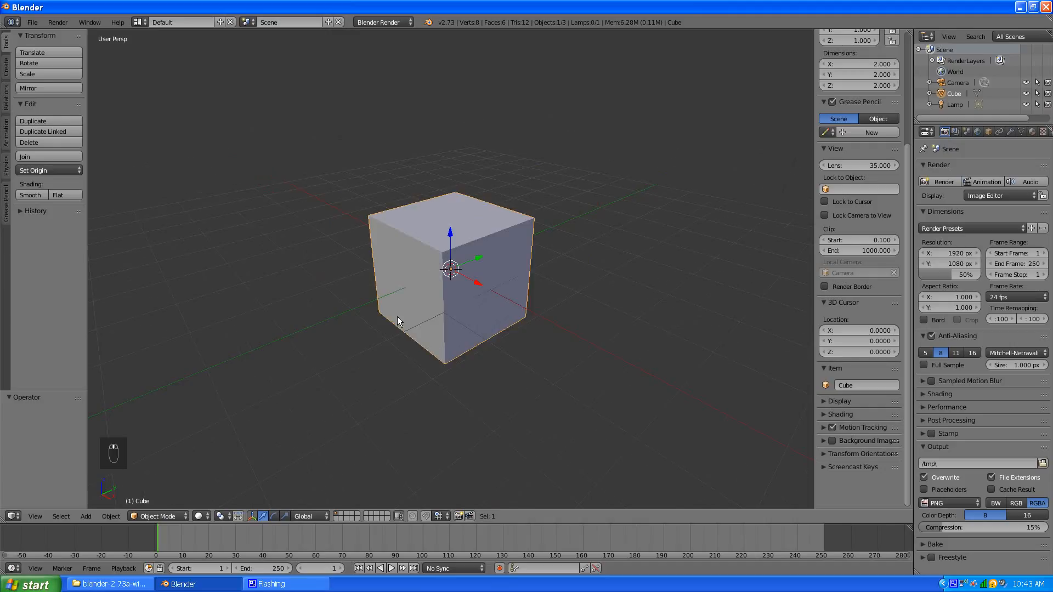
pyautogui.scroll(-2, 430, 308)
pyautogui.scroll(6, 429, 308)
pyautogui.moveTo(478, 329); pyautogui.dragTo(443, 325, button='middle')
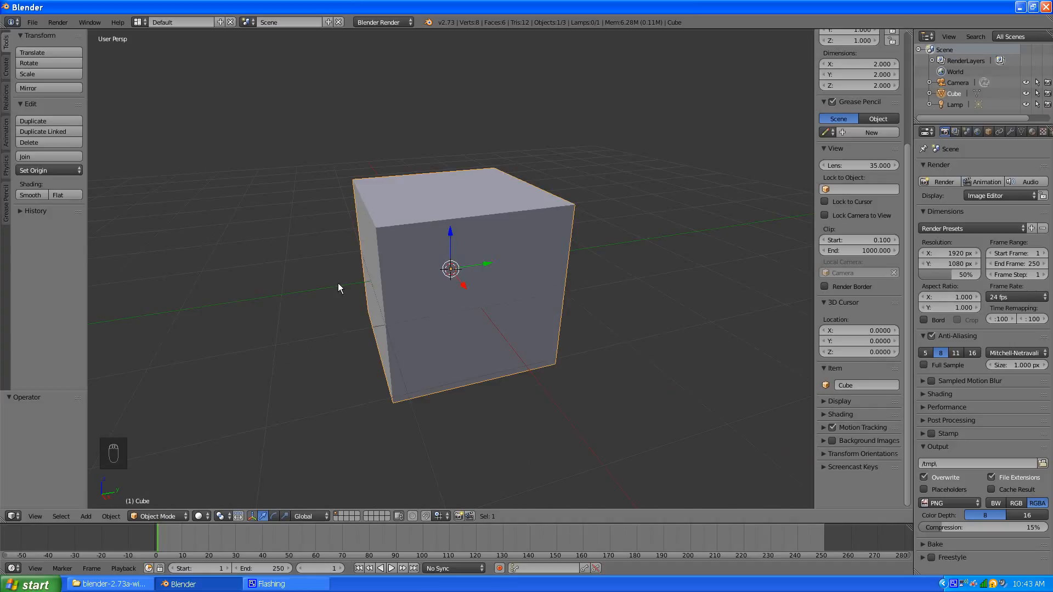
pyautogui.scroll(-4, 338, 283)
pyautogui.scroll(2, 400, 281)
pyautogui.scroll(5, 357, 296)
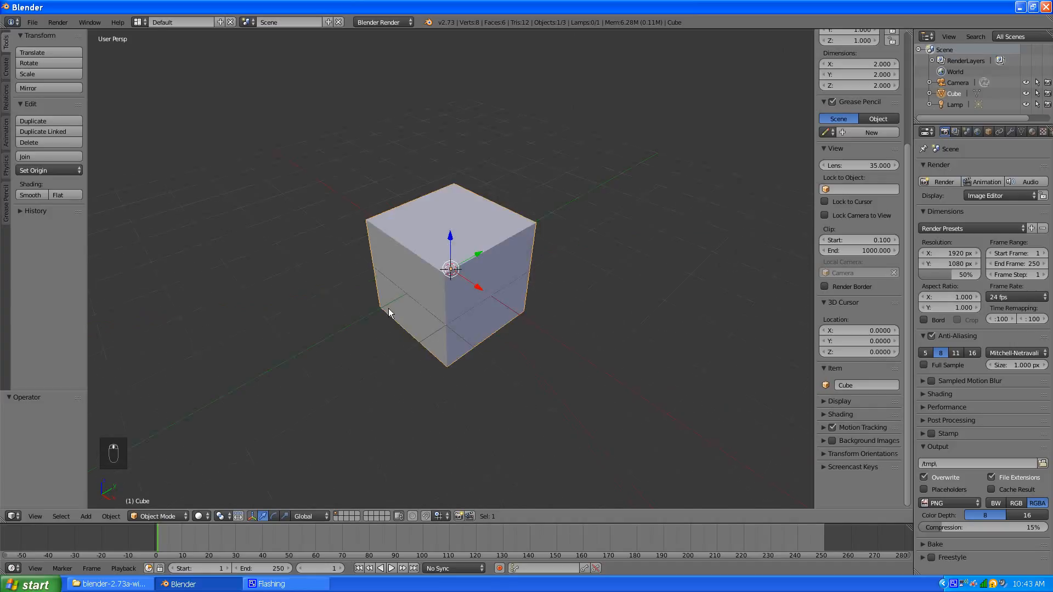
pyautogui.scroll(-4, 459, 288)
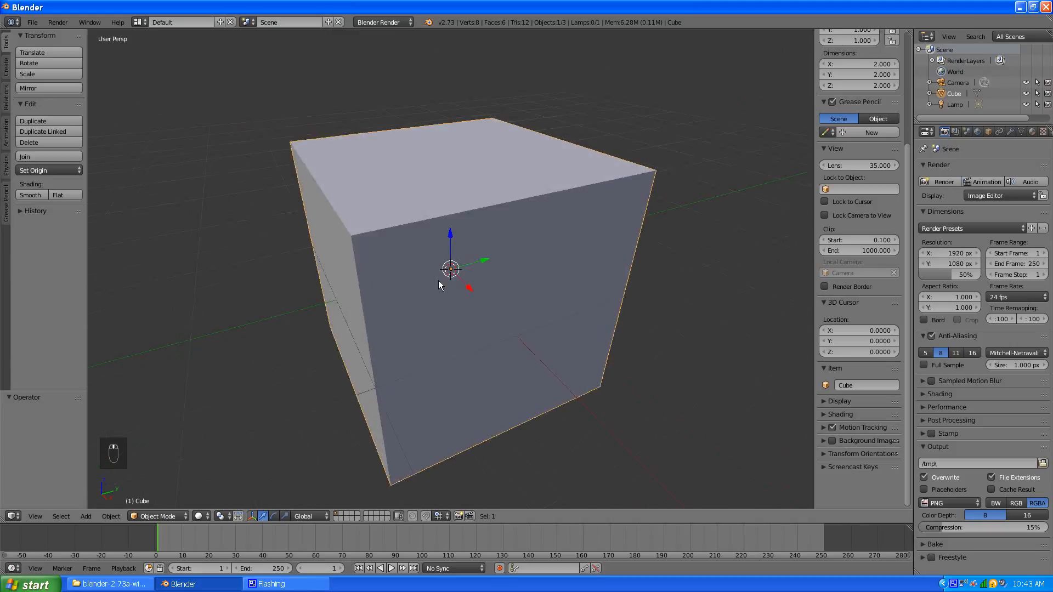
pyautogui.scroll(2, 396, 251)
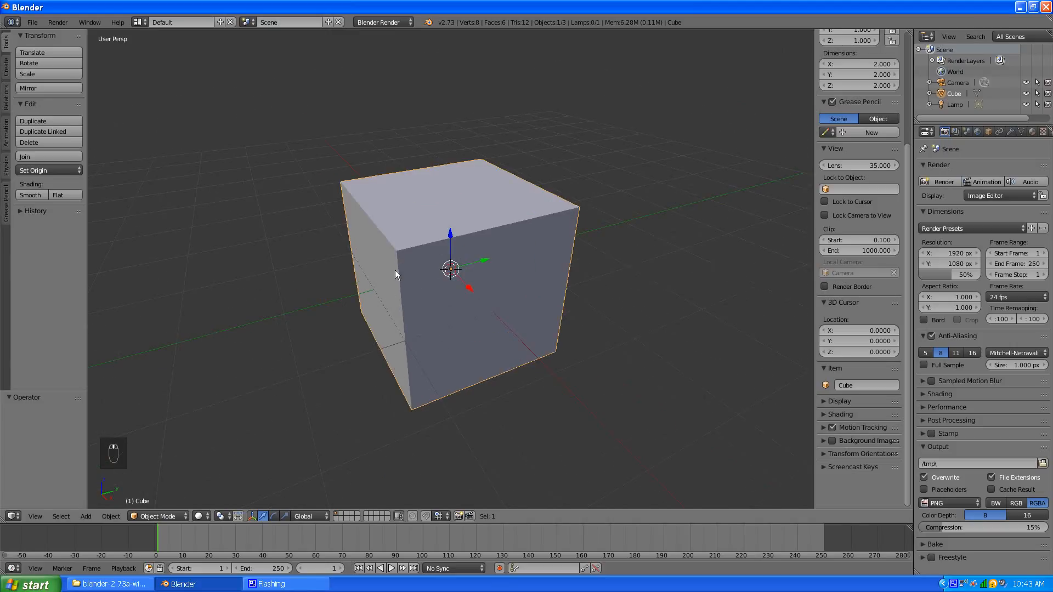
pyautogui.moveTo(420, 264)
pyautogui.mouseDown(button='middle')
pyautogui.moveTo(461, 258)
pyautogui.moveTo(429, 277)
pyautogui.mouseUp(button='middle')
pyautogui.scroll(3, 461, 258)
pyautogui.scroll(-4, 457, 247)
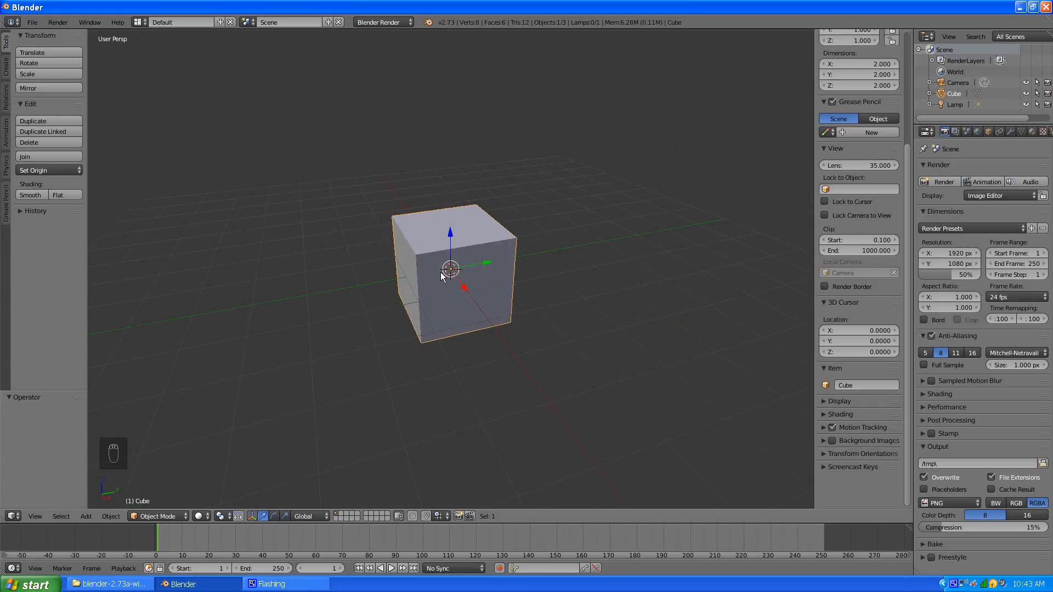
# Delete the default cube and add a cylinder with 20 vertices in its place
pyautogui.press('x')
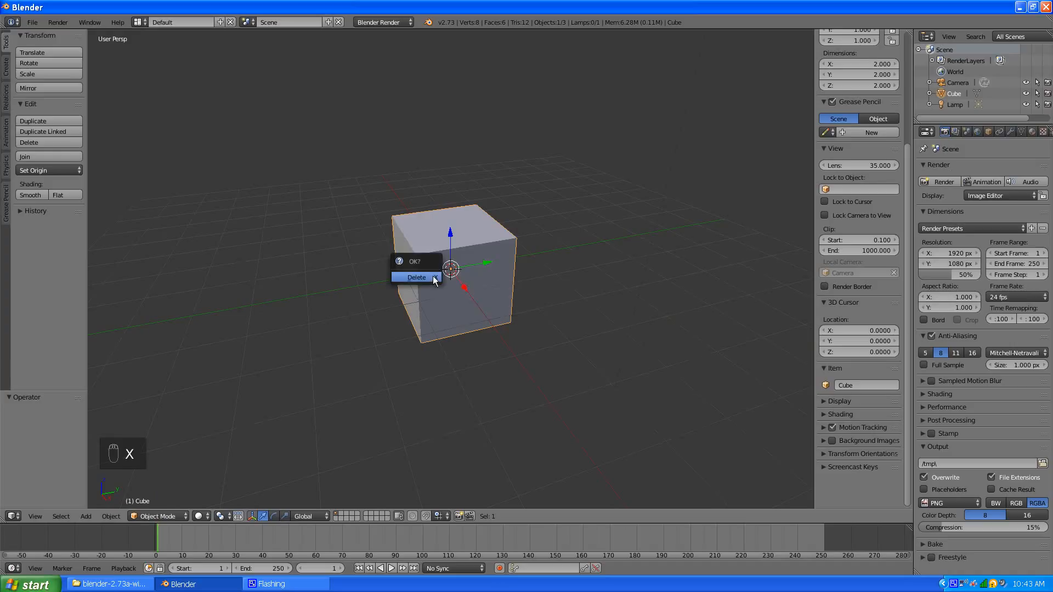
pyautogui.click(417, 277)
pyautogui.click(7, 67)
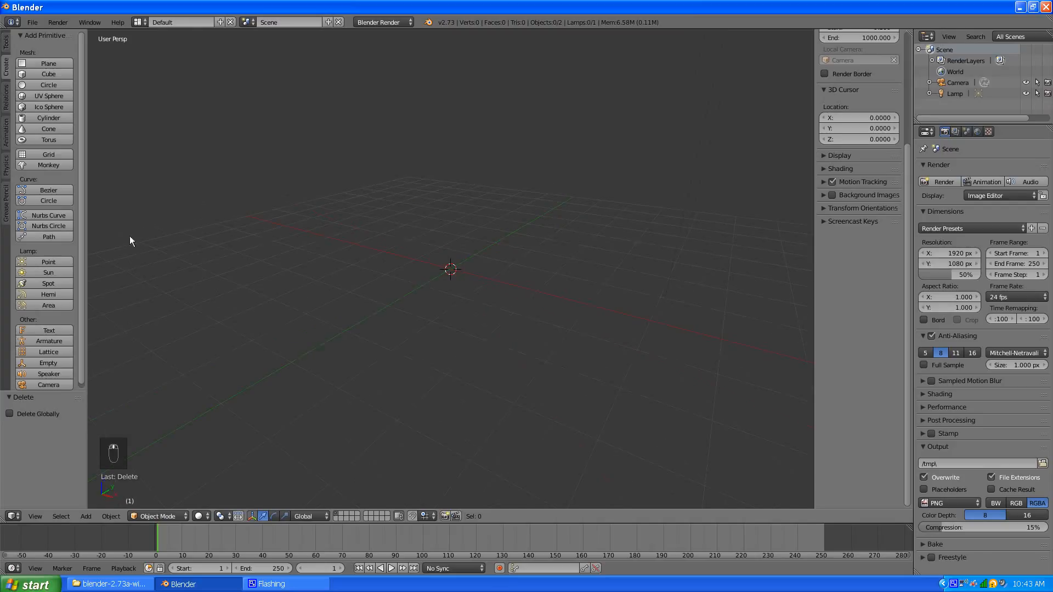
pyautogui.click(43, 120)
pyautogui.click(49, 424)
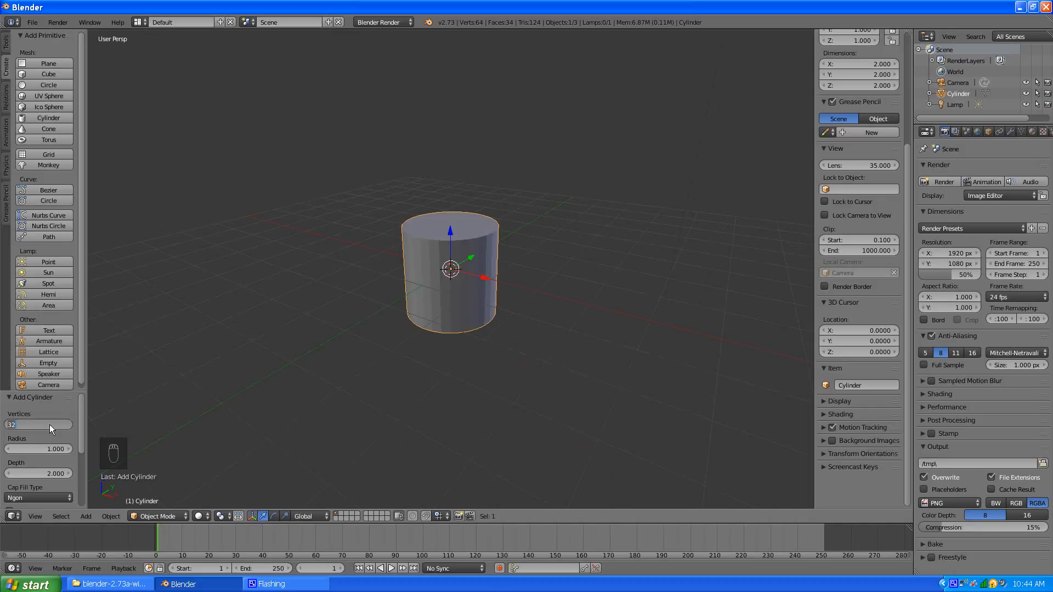
pyautogui.write('20')
pyautogui.press('Return')
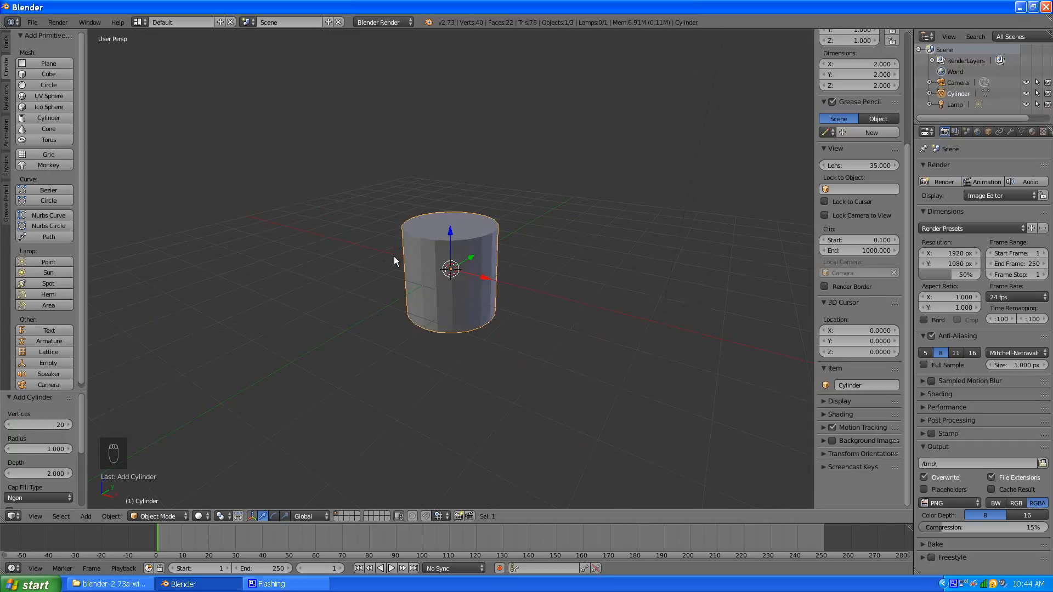
# Enter Edit Mode on the cylinder and scale its whole mesh down uniformly by a factor of about 0.52
pyautogui.scroll(2, 378, 296)
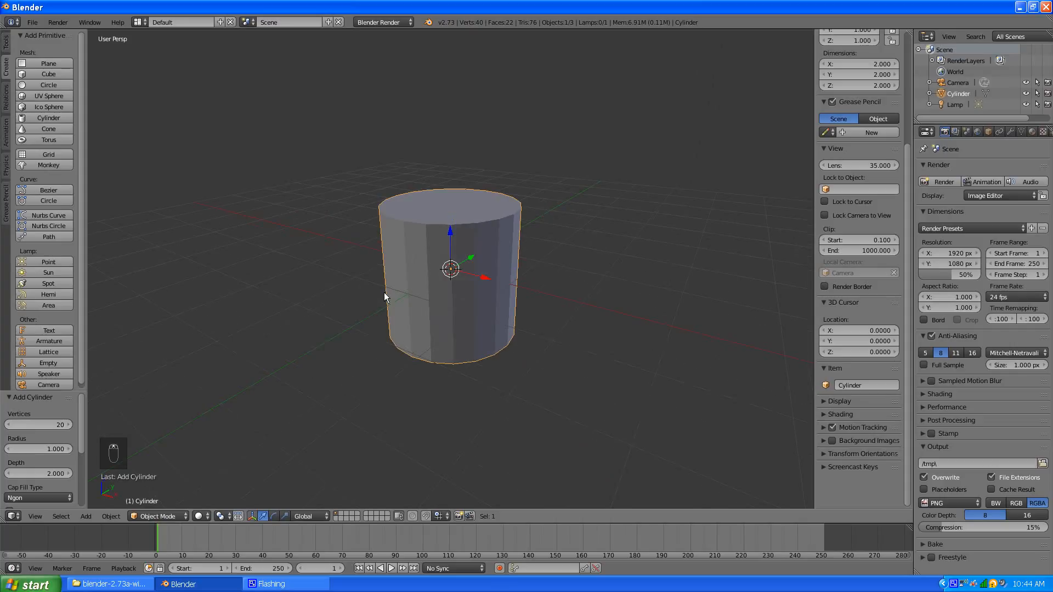
pyautogui.click(170, 516)
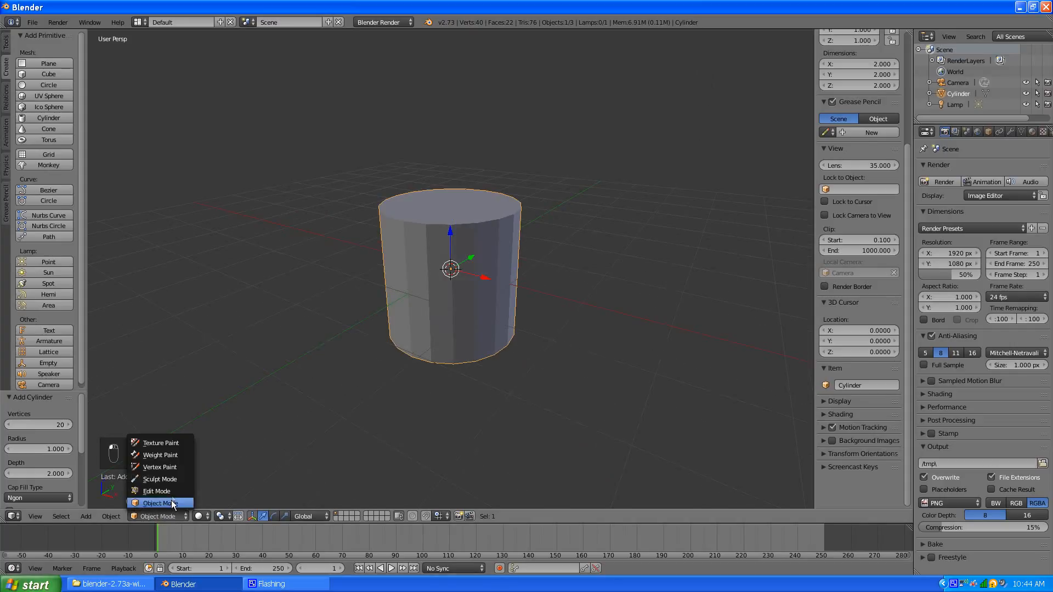
pyautogui.click(172, 495)
pyautogui.moveTo(338, 381); pyautogui.dragTo(377, 408, button='middle')
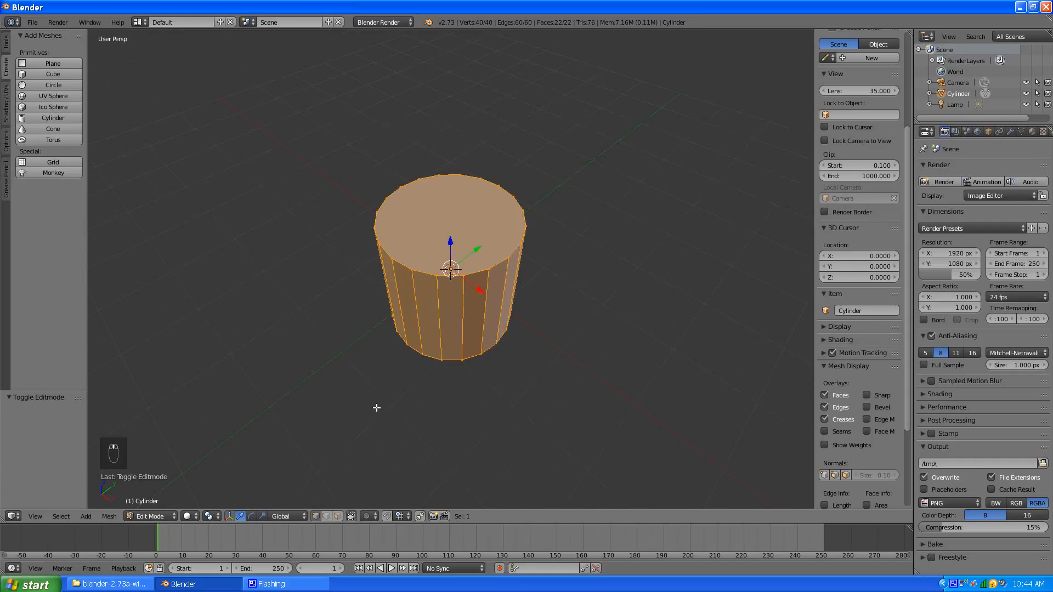
pyautogui.press('s')
pyautogui.click(435, 349)
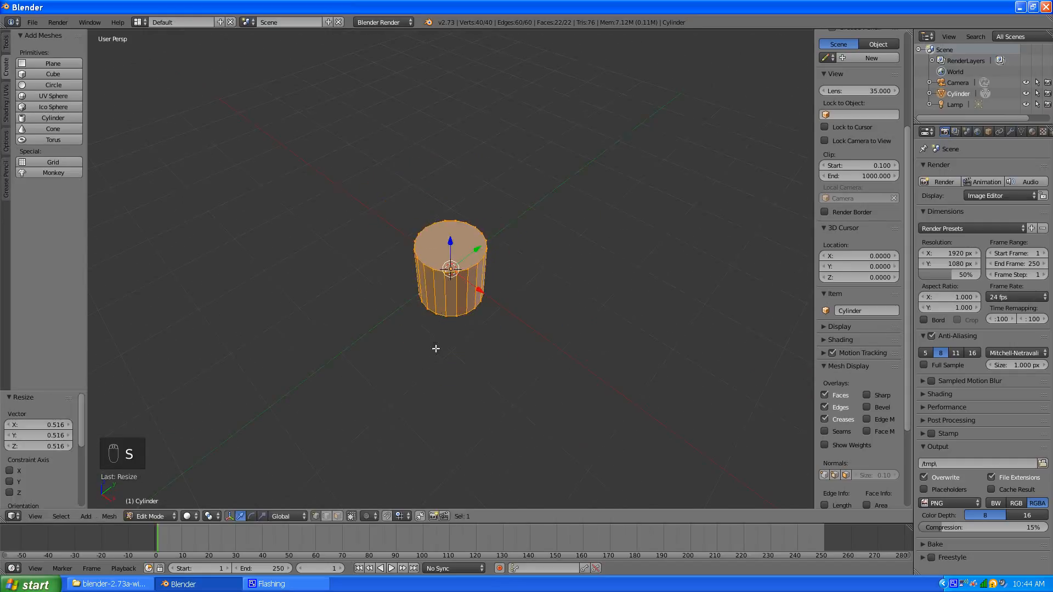
# Flatten the cylinder mesh by scaling it along the Z axis by a factor of about 0.44
pyautogui.moveTo(435, 349); pyautogui.dragTo(440, 298, button='middle')
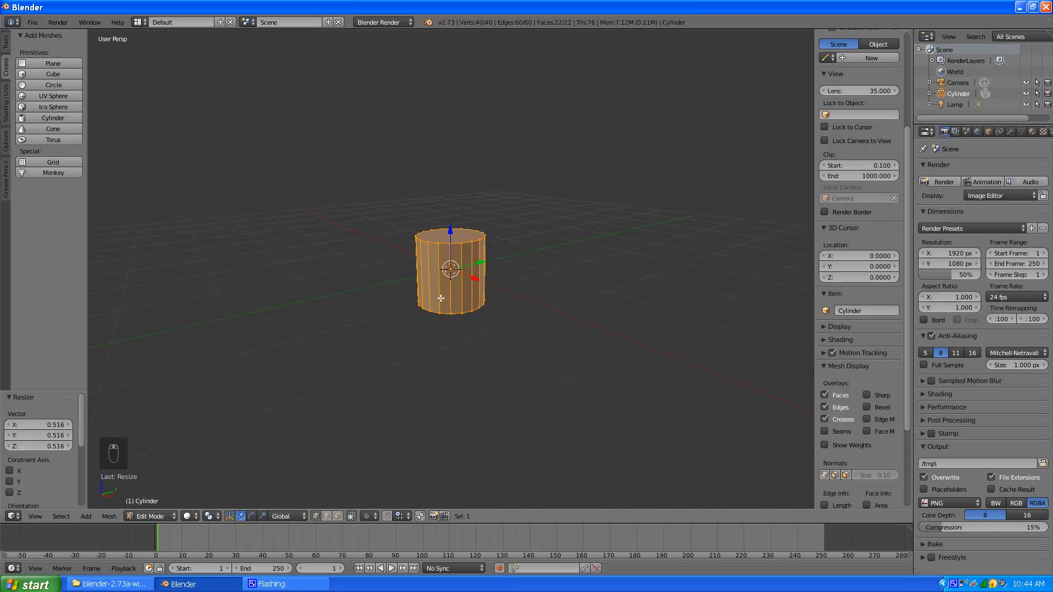
pyautogui.press('s')
pyautogui.press('z')
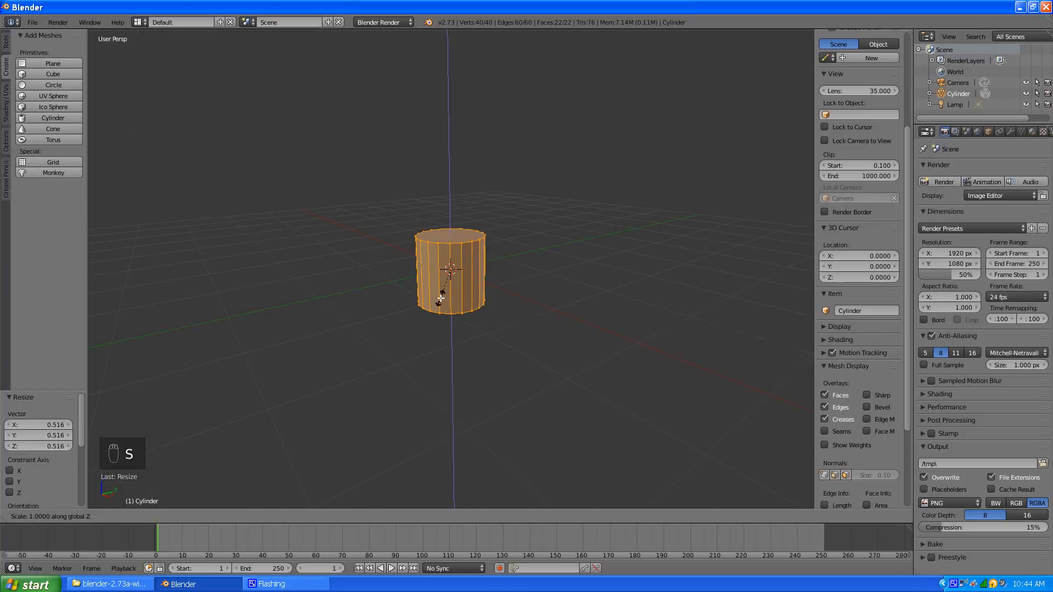
pyautogui.click(442, 279)
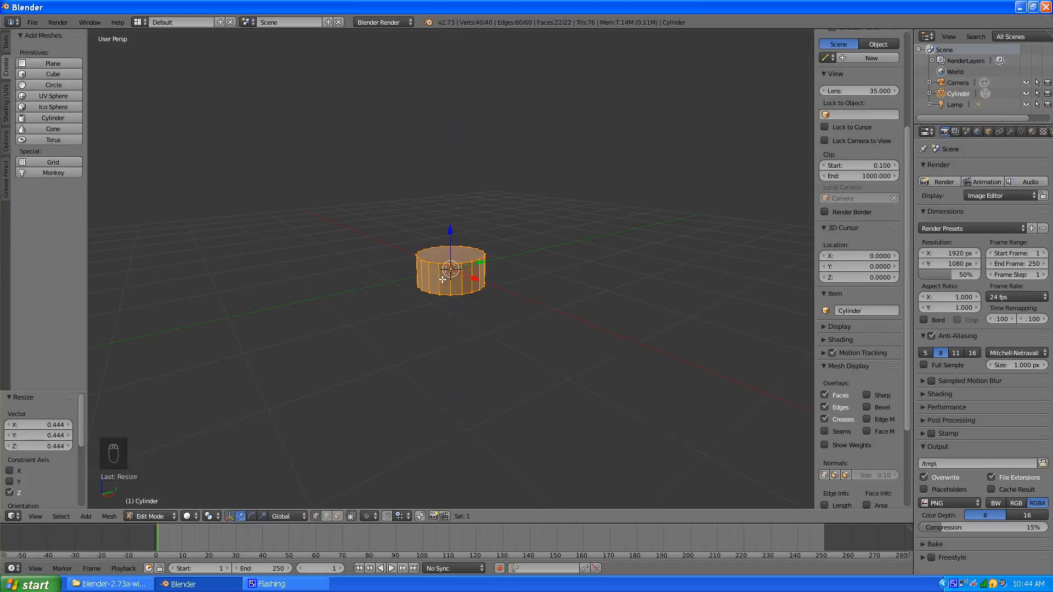
# Move the whole cylinder mesh up along the Z axis by about 0.34
pyautogui.scroll(6, 442, 280)
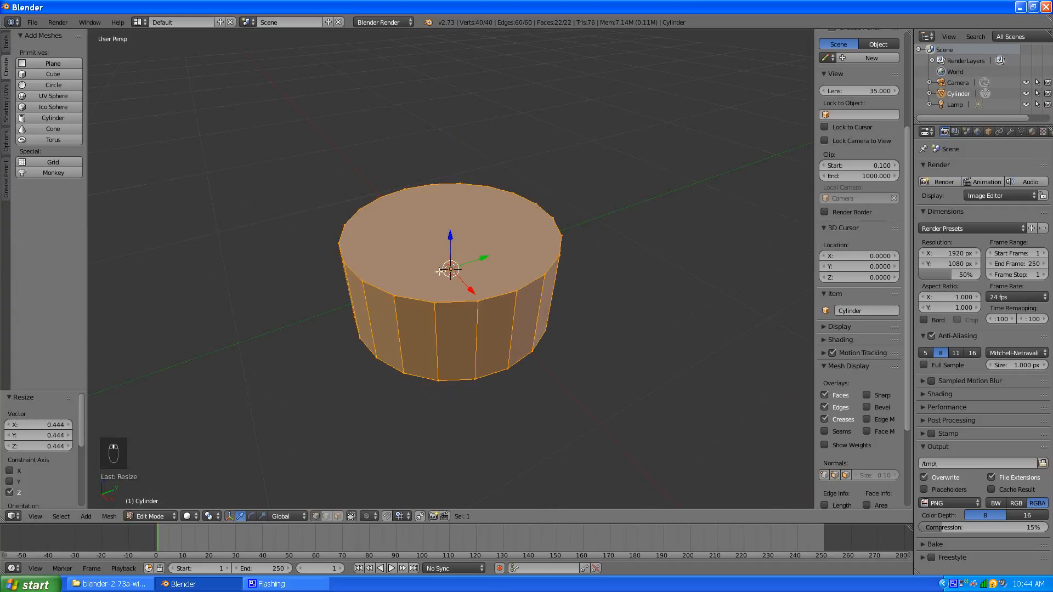
pyautogui.press('g')
pyautogui.press('z')
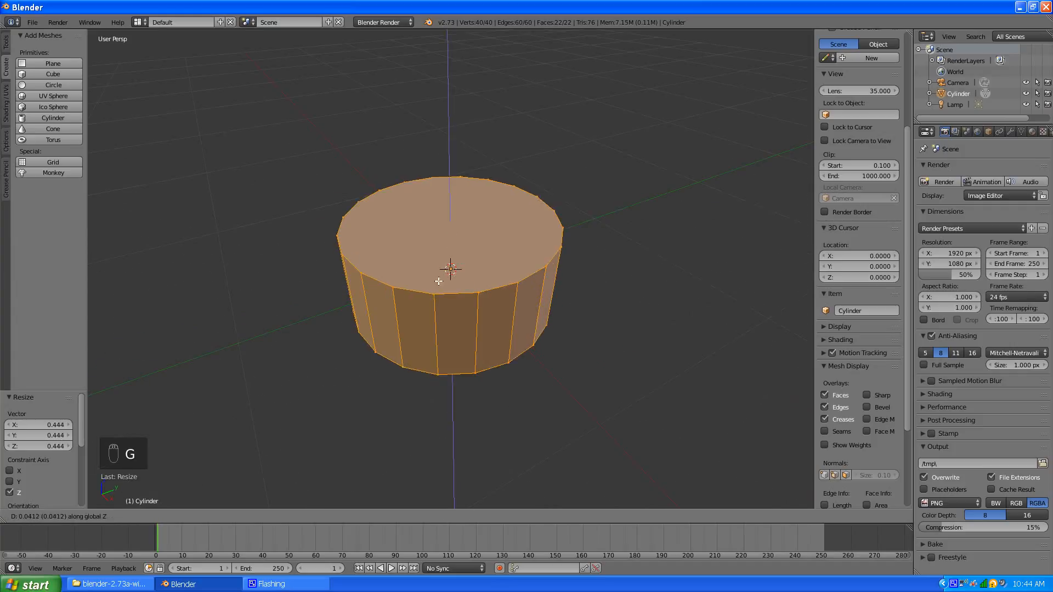
pyautogui.click(436, 229)
pyautogui.scroll(-3, 387, 301)
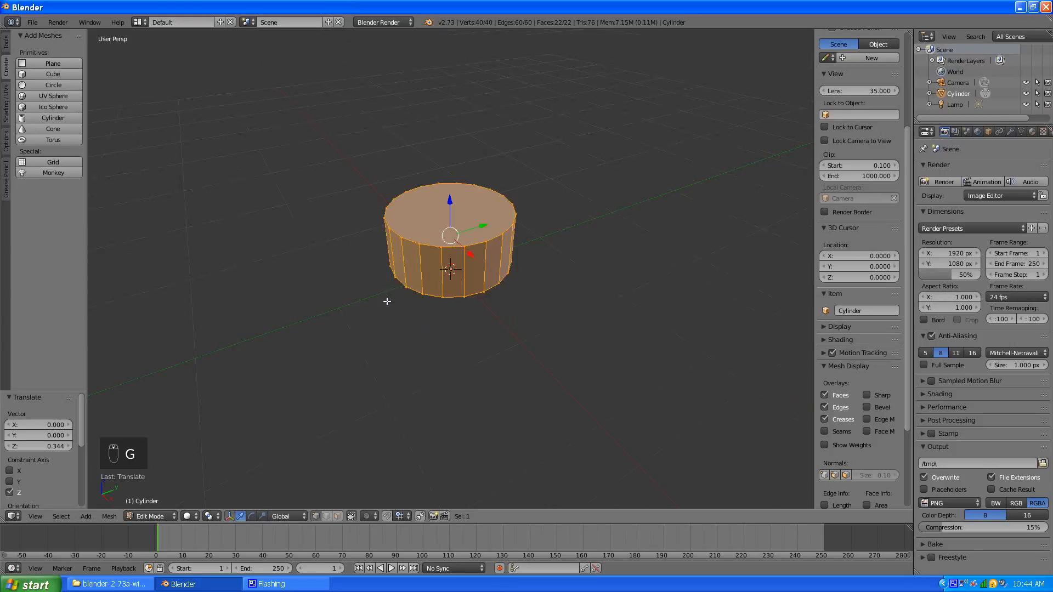
# Examine the raised cylinder and its origin point in Object Mode, and return to Edit Mode
pyautogui.scroll(2, 420, 298)
pyautogui.moveTo(420, 299); pyautogui.dragTo(378, 359, button='middle')
pyautogui.scroll(-3, 419, 297)
pyautogui.scroll(3, 424, 326)
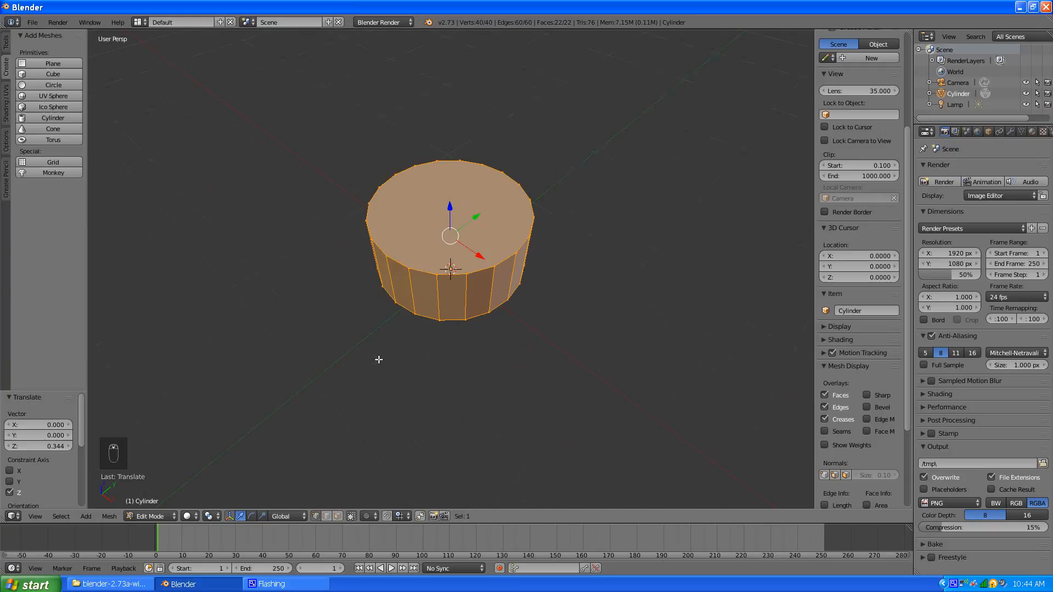
pyautogui.click(157, 517)
pyautogui.click(156, 503)
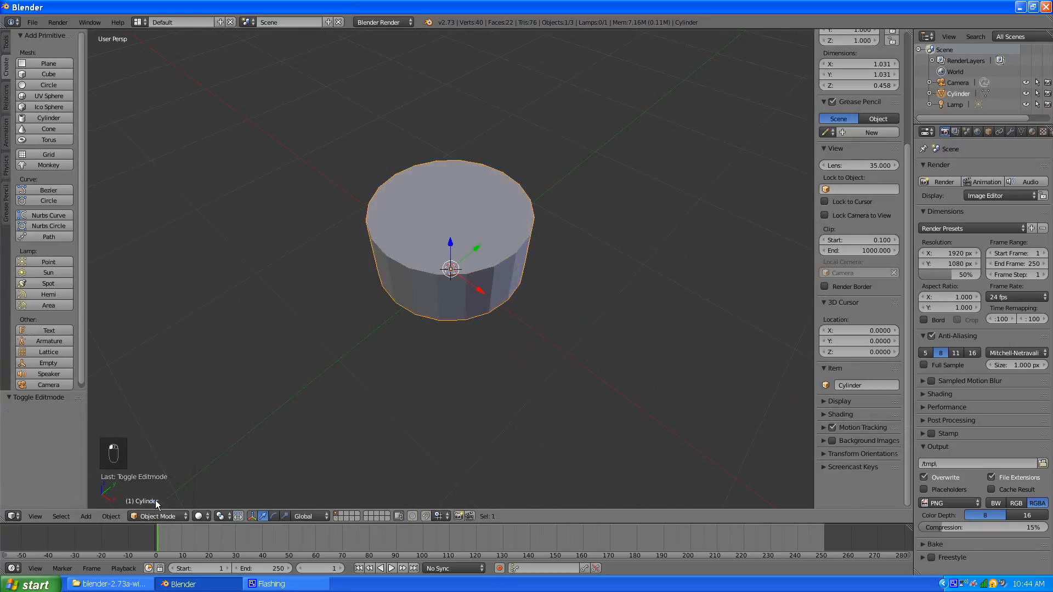
pyautogui.moveTo(330, 361); pyautogui.dragTo(373, 376, button='middle')
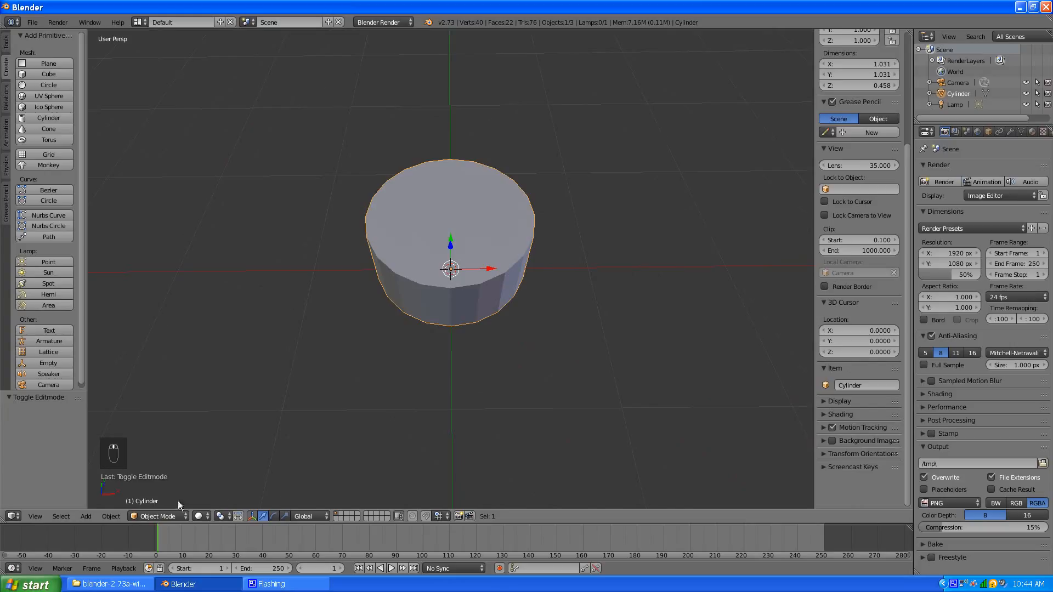
pyautogui.click(155, 517)
pyautogui.click(164, 492)
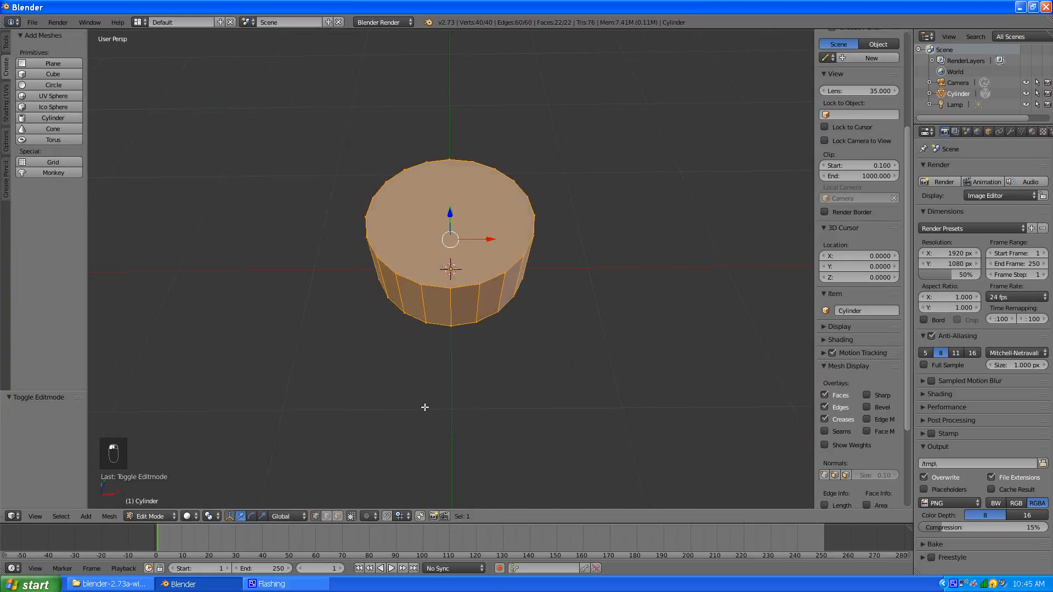
# In face selection mode, select two adjacent side faces of the cylinder and a second pair two faces further round
pyautogui.moveTo(425, 407)
pyautogui.mouseDown(button='middle')
pyautogui.moveTo(426, 390)
pyautogui.moveTo(411, 418)
pyautogui.mouseUp(button='middle')
pyautogui.click(336, 516)
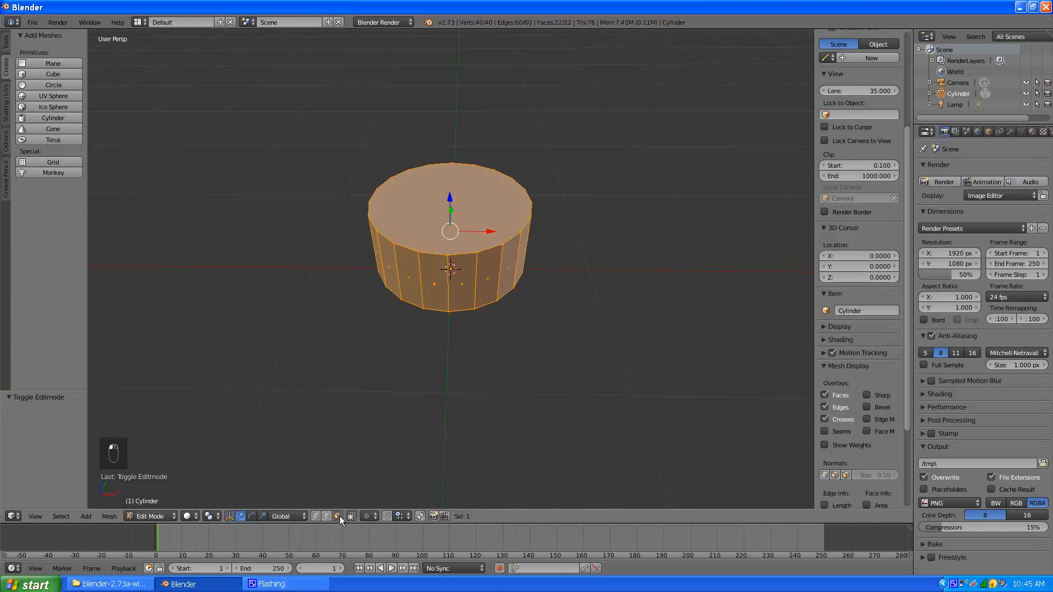
pyautogui.scroll(3, 424, 310)
pyautogui.rightClick(426, 290)
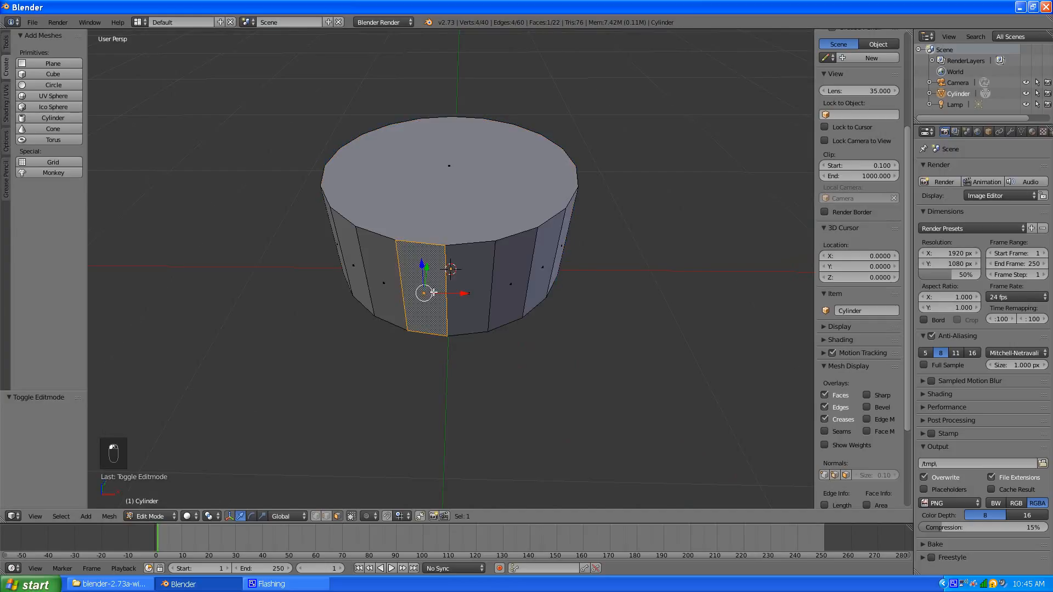
pyautogui.keyDown('shift'); pyautogui.rightClick(470, 303); pyautogui.keyUp('shift')
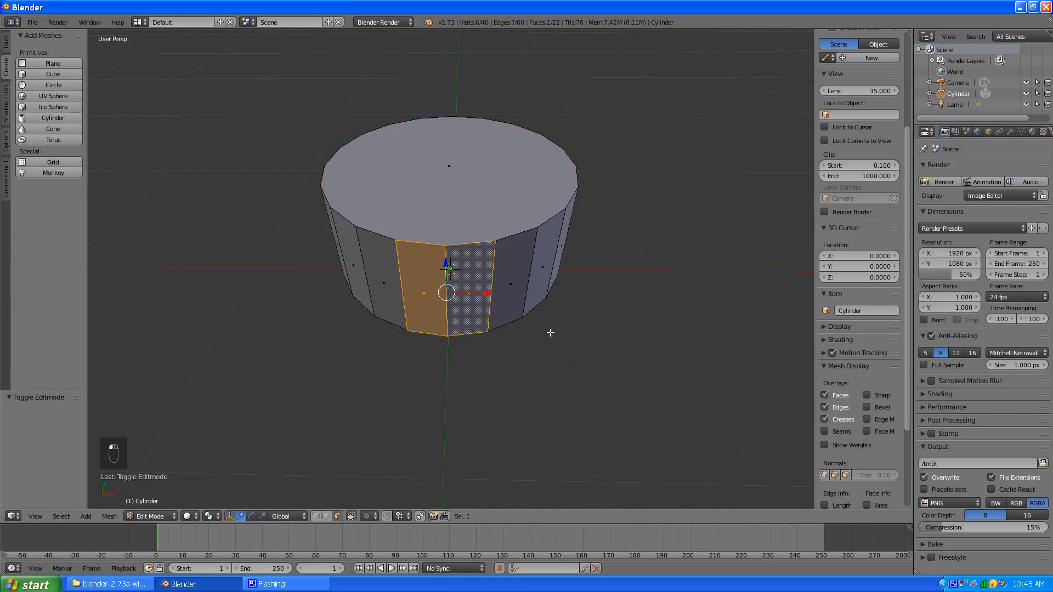
pyautogui.moveTo(552, 329); pyautogui.dragTo(443, 334, button='middle')
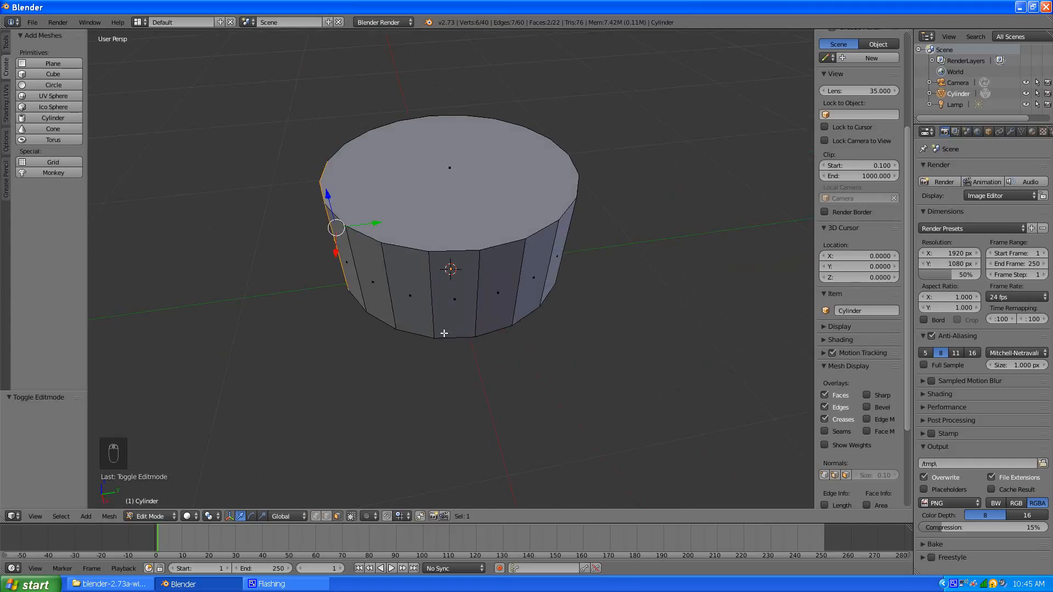
pyautogui.keyDown('shift'); pyautogui.rightClick(414, 308); pyautogui.keyUp('shift')
pyautogui.keyDown('shift'); pyautogui.rightClick(454, 308); pyautogui.keyUp('shift')
# Add three more pairs of adjacent side faces to the selection, leaving two unselected faces between all pairs around the cylinder
pyautogui.moveTo(551, 336); pyautogui.dragTo(467, 336, button='middle')
pyautogui.keyDown('shift'); pyautogui.rightClick(490, 305); pyautogui.keyUp('shift')
pyautogui.keyDown('shift'); pyautogui.rightClick(521, 293); pyautogui.keyUp('shift')
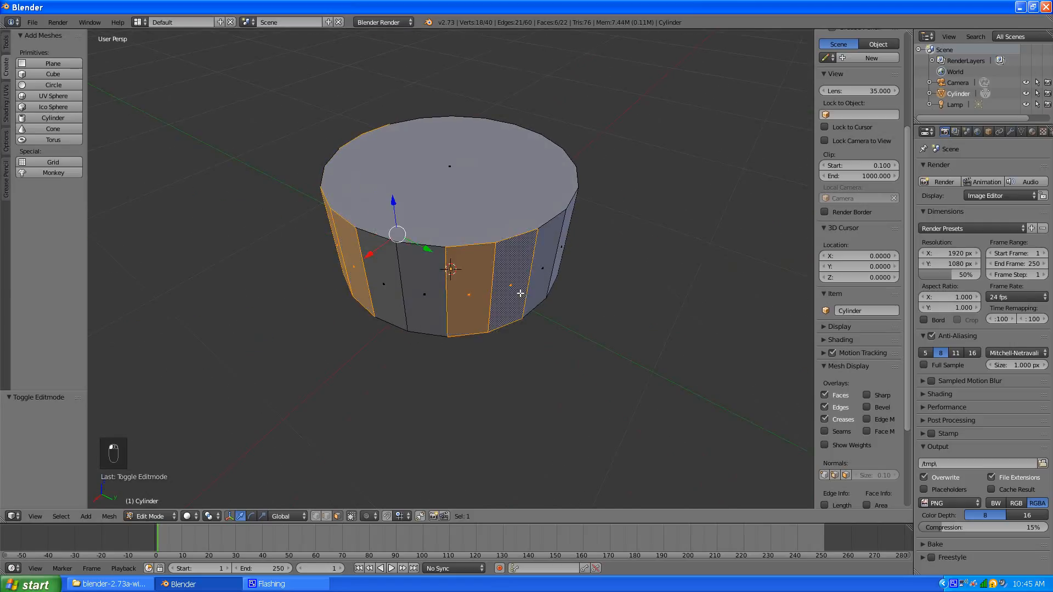
pyautogui.moveTo(522, 294)
pyautogui.mouseDown(button='middle')
pyautogui.moveTo(483, 351)
pyautogui.moveTo(620, 315)
pyautogui.moveTo(519, 302)
pyautogui.mouseUp(button='middle')
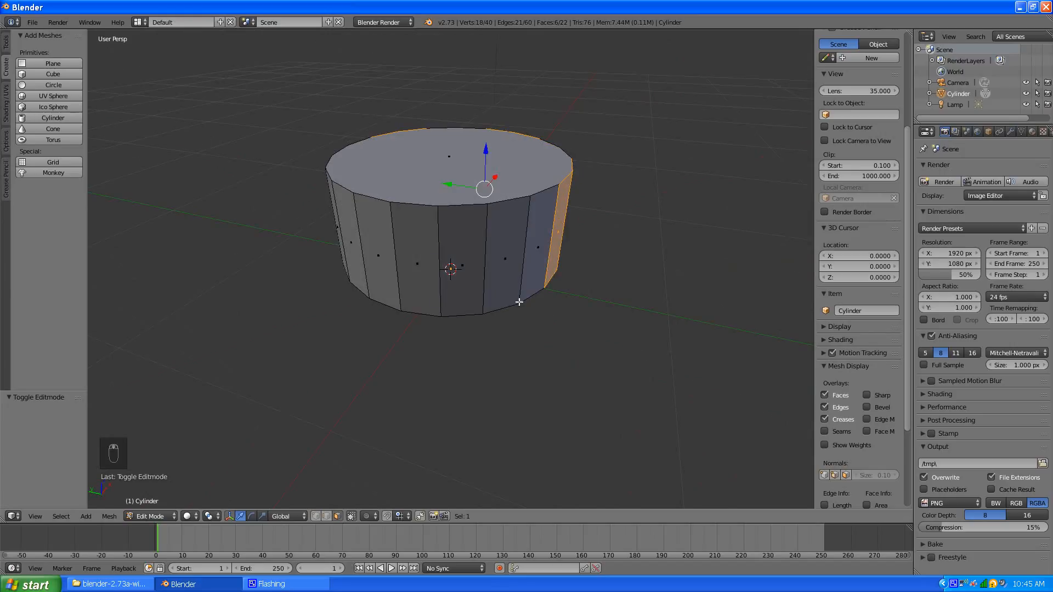
pyautogui.keyDown('shift'); pyautogui.rightClick(462, 280); pyautogui.keyUp('shift')
pyautogui.keyDown('shift'); pyautogui.rightClick(411, 273); pyautogui.keyUp('shift')
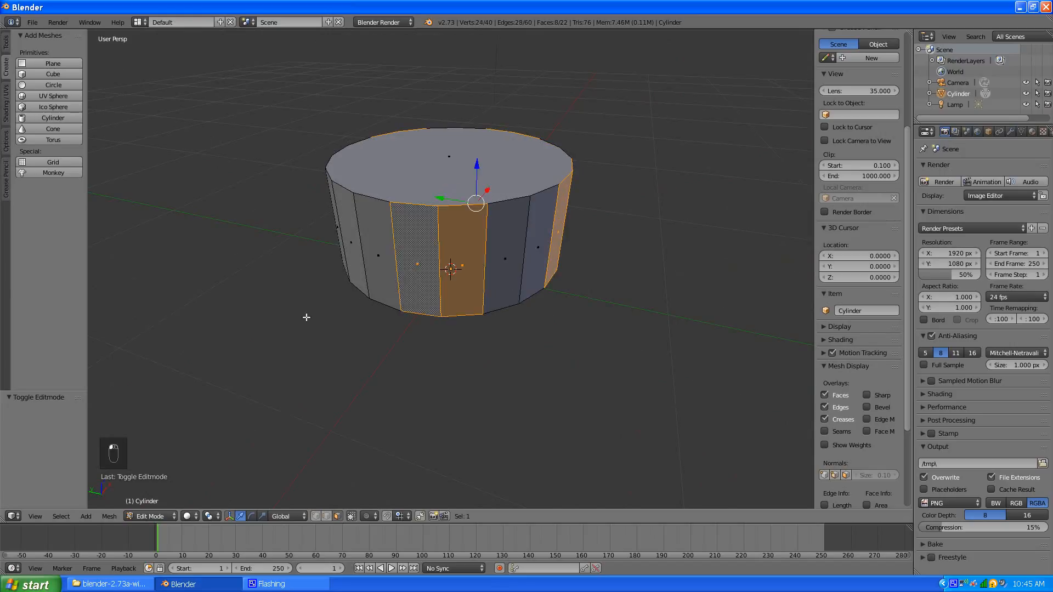
pyautogui.moveTo(306, 317); pyautogui.dragTo(428, 326, button='middle')
pyautogui.keyDown('shift'); pyautogui.rightClick(436, 289); pyautogui.keyUp('shift')
pyautogui.keyDown('shift'); pyautogui.rightClick(481, 253); pyautogui.keyUp('shift')
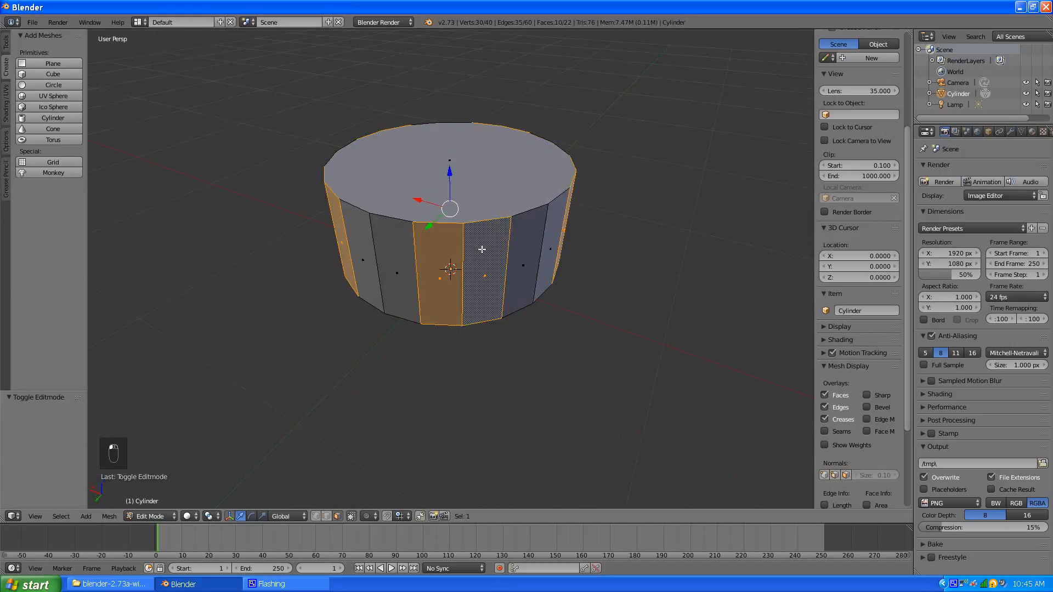
# Extrude the five selected pairs of side faces in place, and fatten them outward along their normals by about 0.81
pyautogui.moveTo(500, 270); pyautogui.dragTo(386, 311, button='middle')
pyautogui.scroll(2, 386, 312)
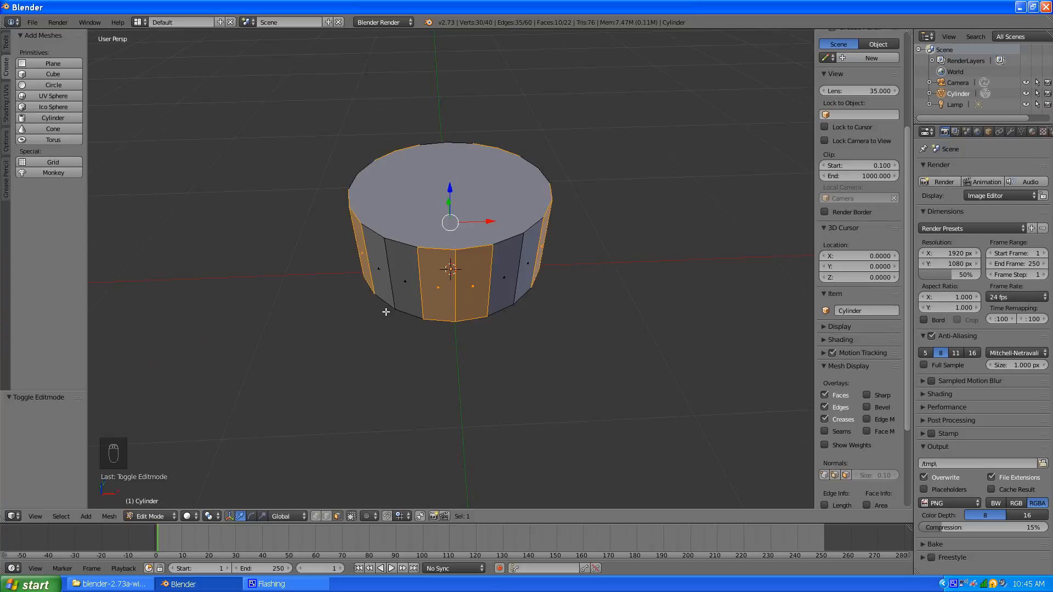
pyautogui.press('e')
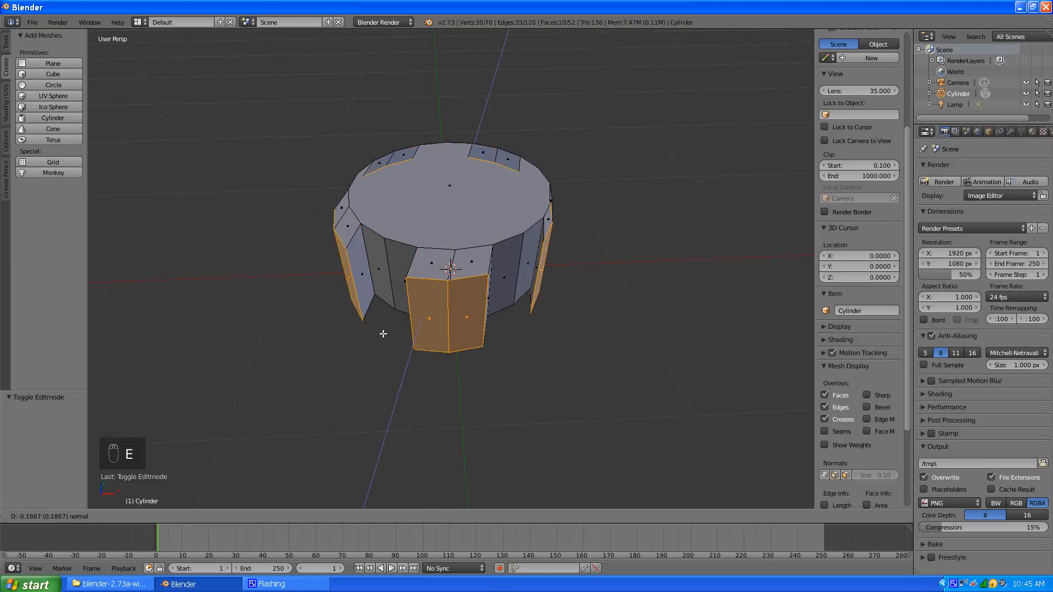
pyautogui.rightClick(383, 333)
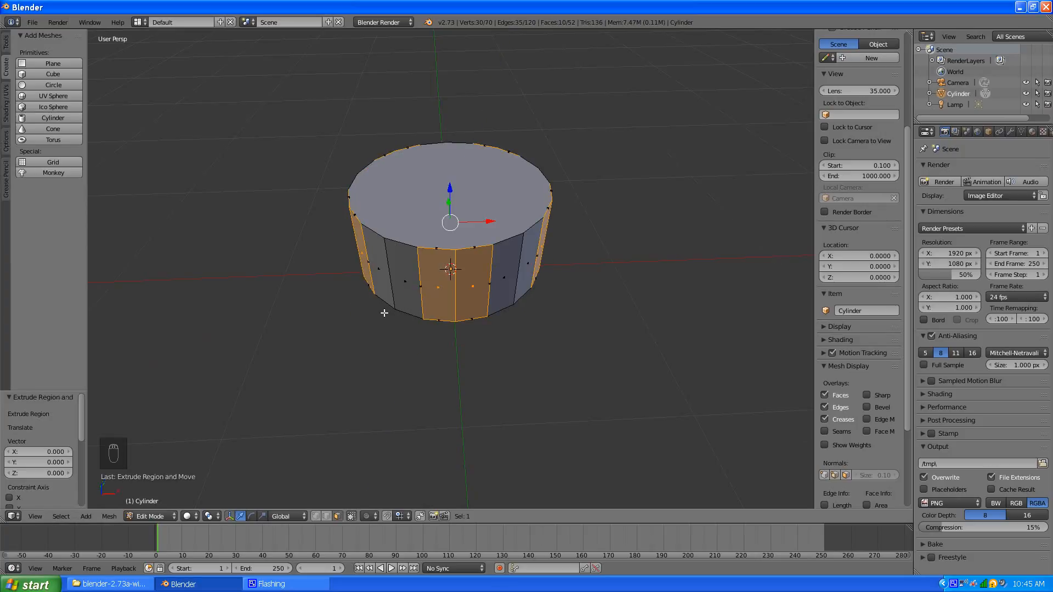
pyautogui.hotkey('alt', 's')
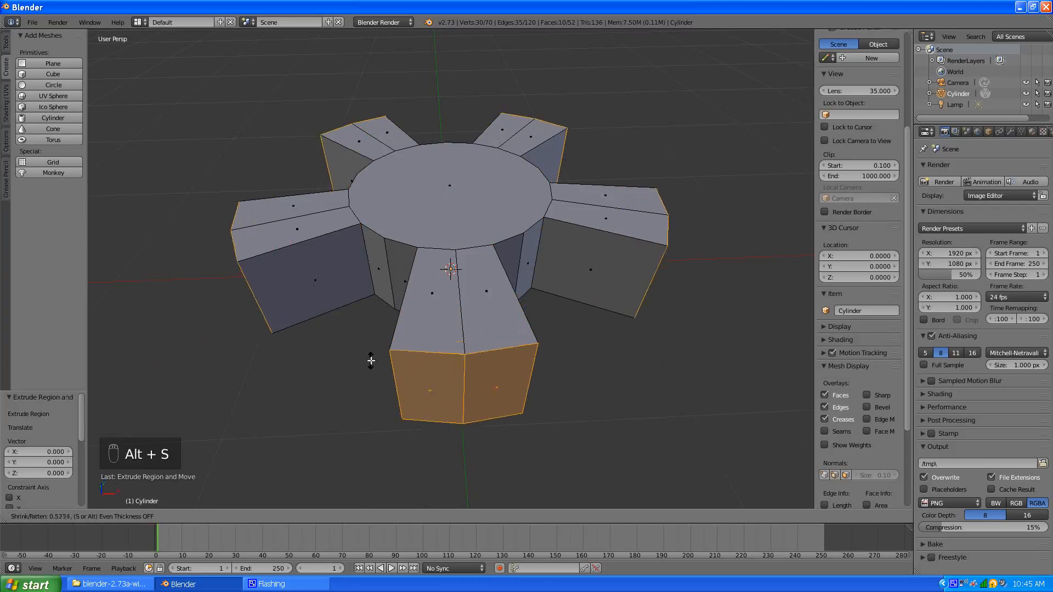
pyautogui.click(369, 378)
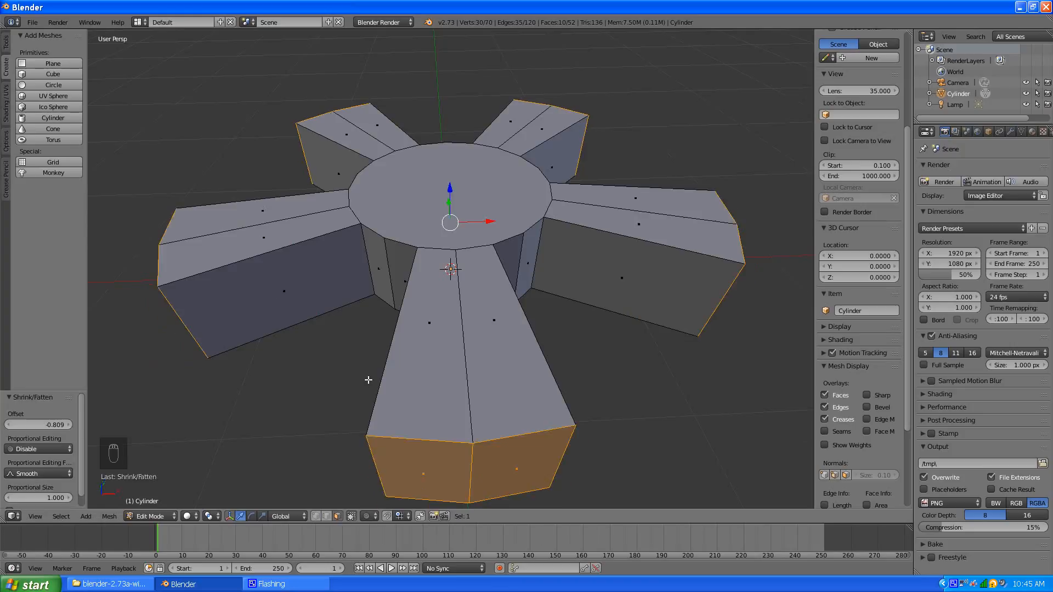
# Set the pivot point to Individual Origins
pyautogui.scroll(-4, 368, 380)
pyautogui.moveTo(429, 352); pyautogui.dragTo(451, 373, button='middle')
pyautogui.scroll(1, 451, 373)
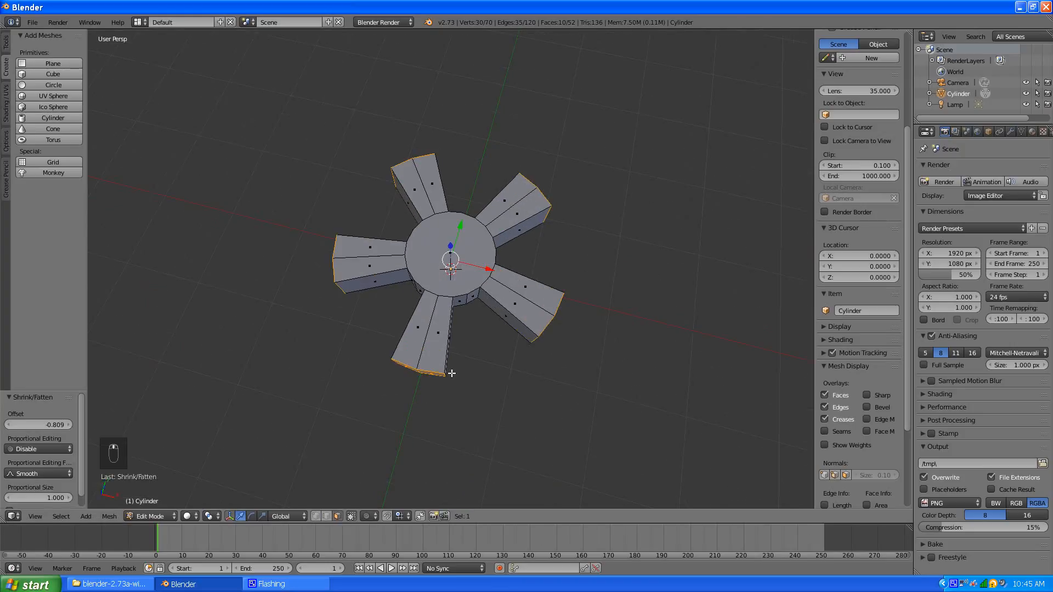
pyautogui.click(209, 516)
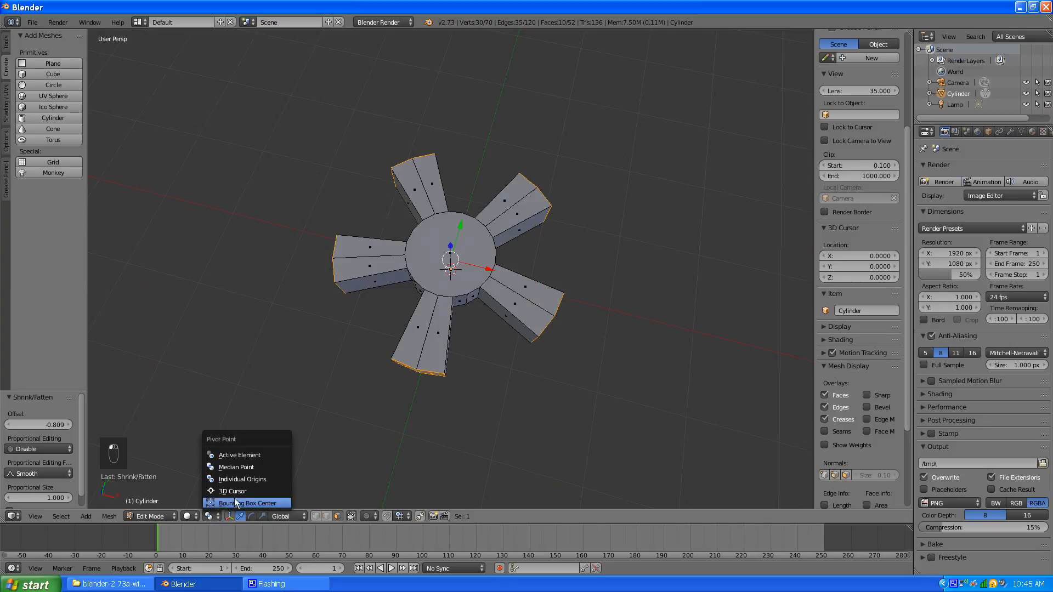
pyautogui.click(246, 482)
# Lengthen the five arms by about 0.56 using Shrink/Fatten, and scale their end faces to about 0.49
pyautogui.moveTo(245, 482); pyautogui.dragTo(311, 377, button='middle')
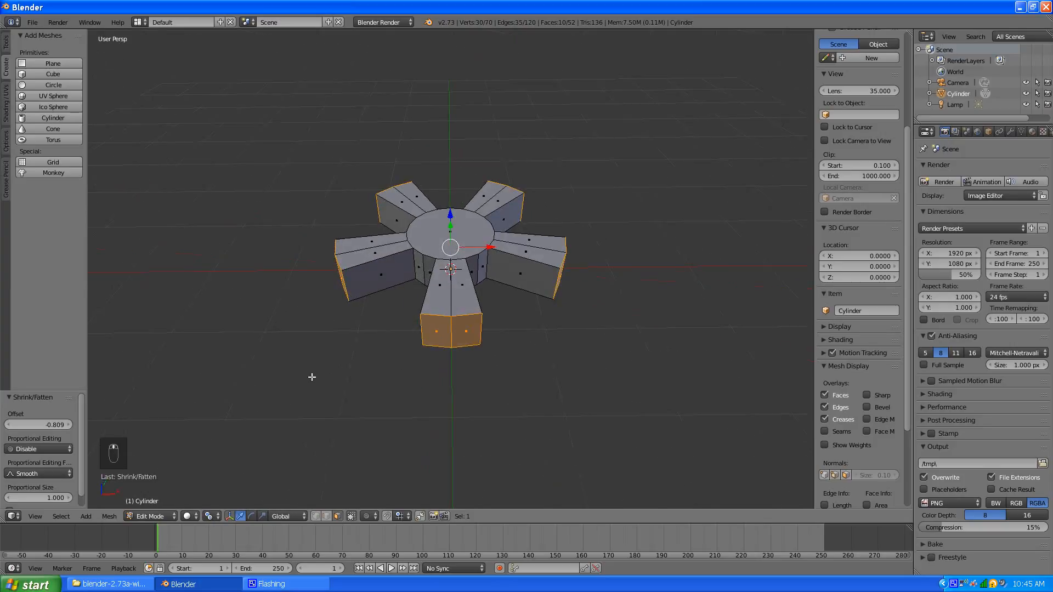
pyautogui.scroll(2, 375, 392)
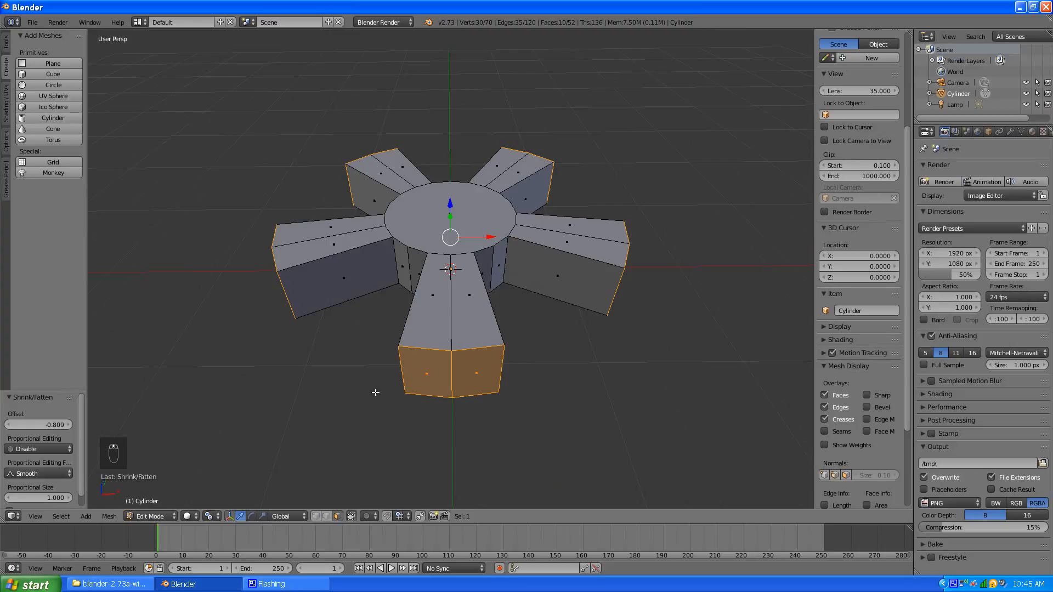
pyautogui.hotkey('alt', 's')
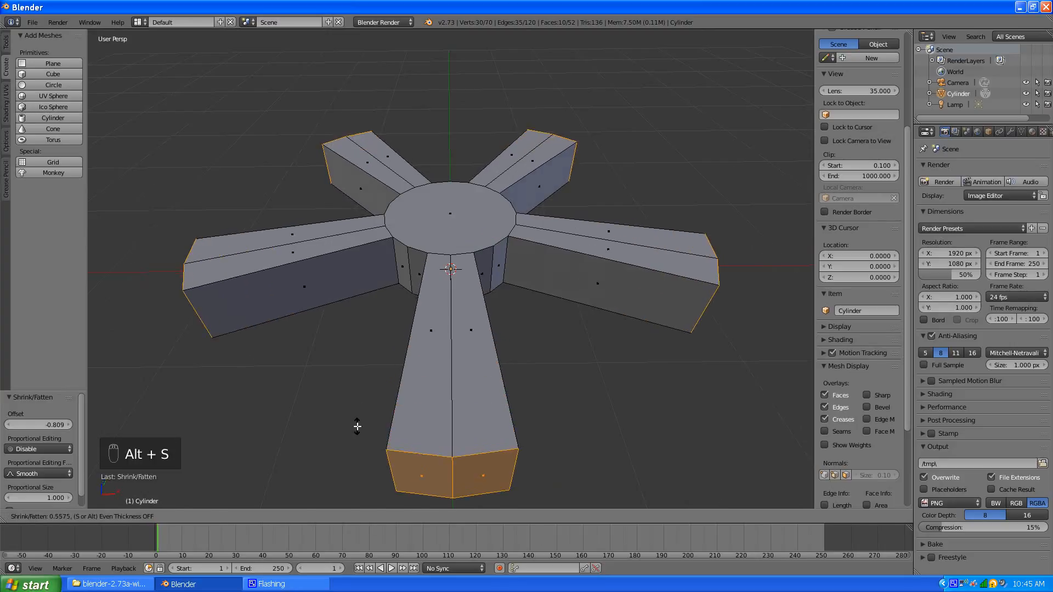
pyautogui.click(357, 426)
pyautogui.scroll(-2, 368, 398)
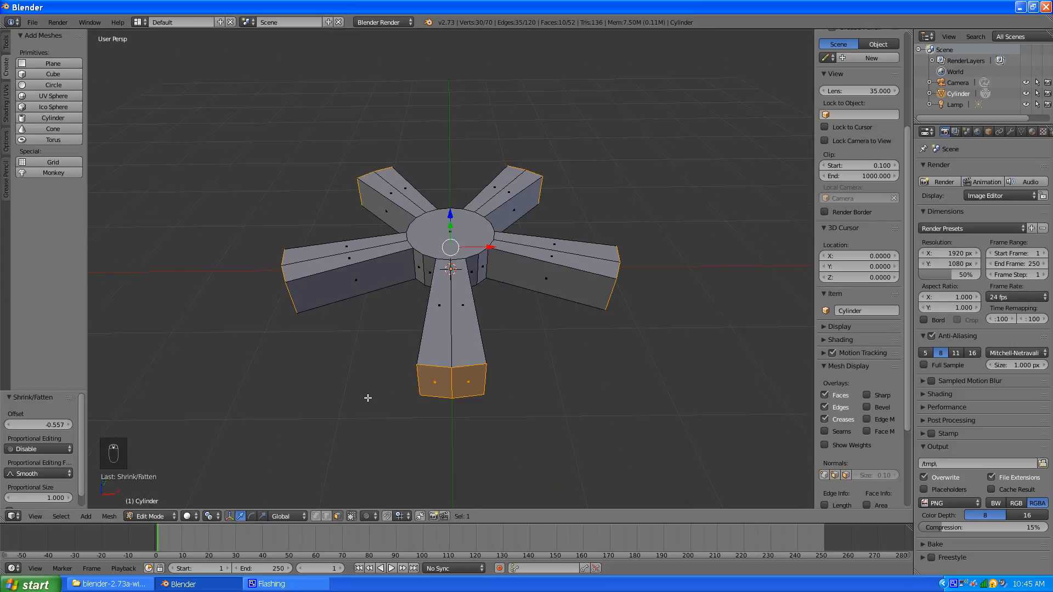
pyautogui.press('s')
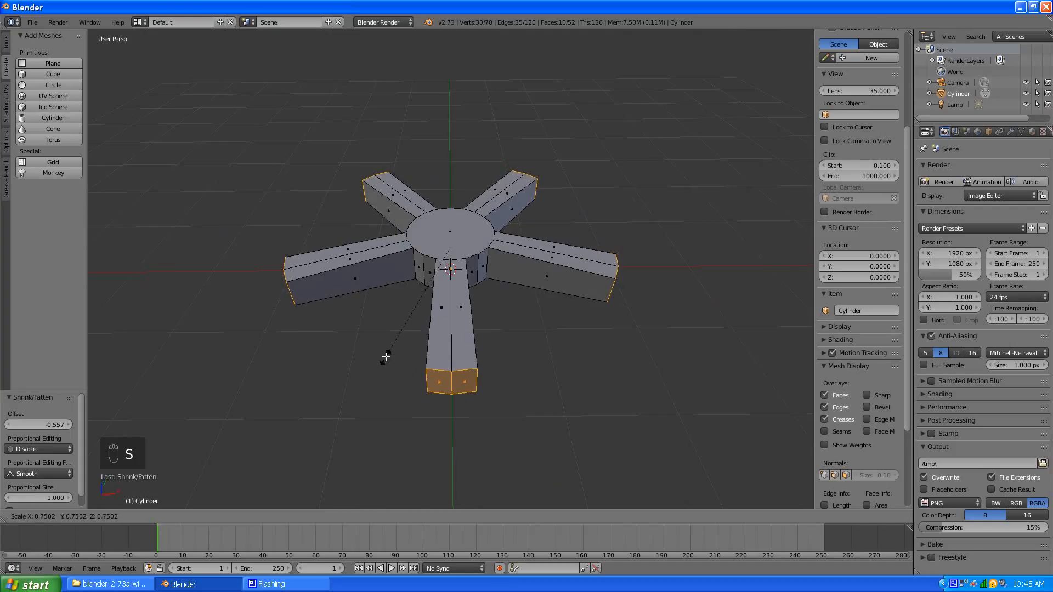
pyautogui.click(400, 320)
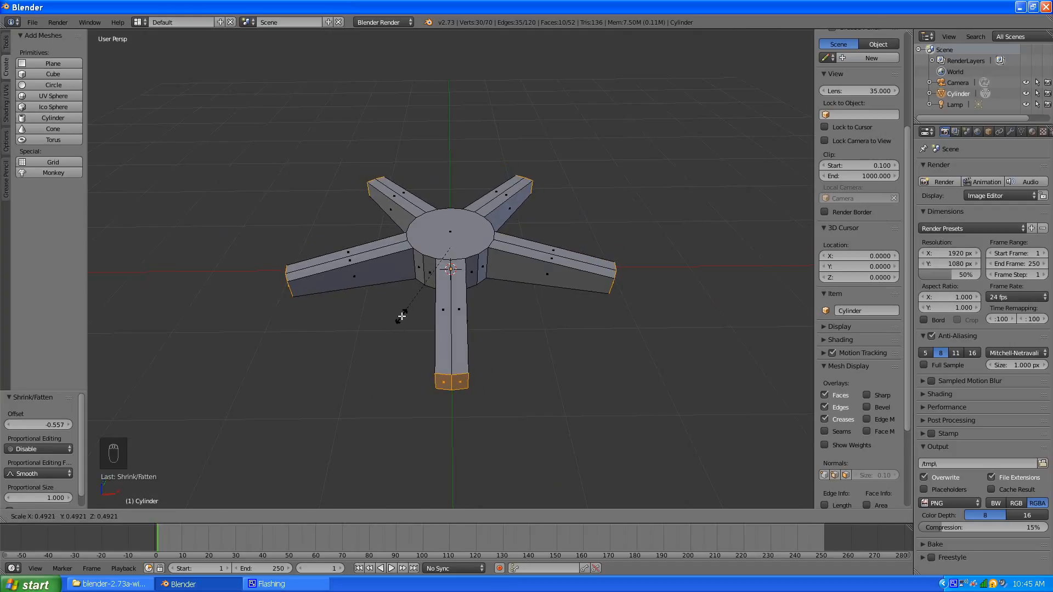
# Move the end faces of all five arms down along the Z axis by about 0.19
pyautogui.moveTo(401, 317); pyautogui.dragTo(444, 343, button='middle')
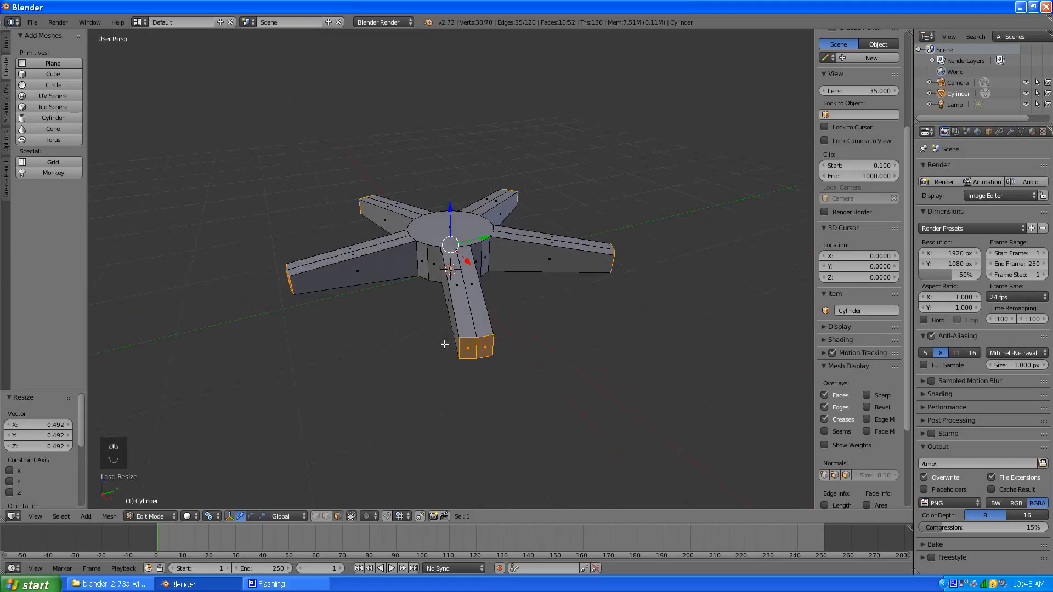
pyautogui.press('g')
pyautogui.press('z')
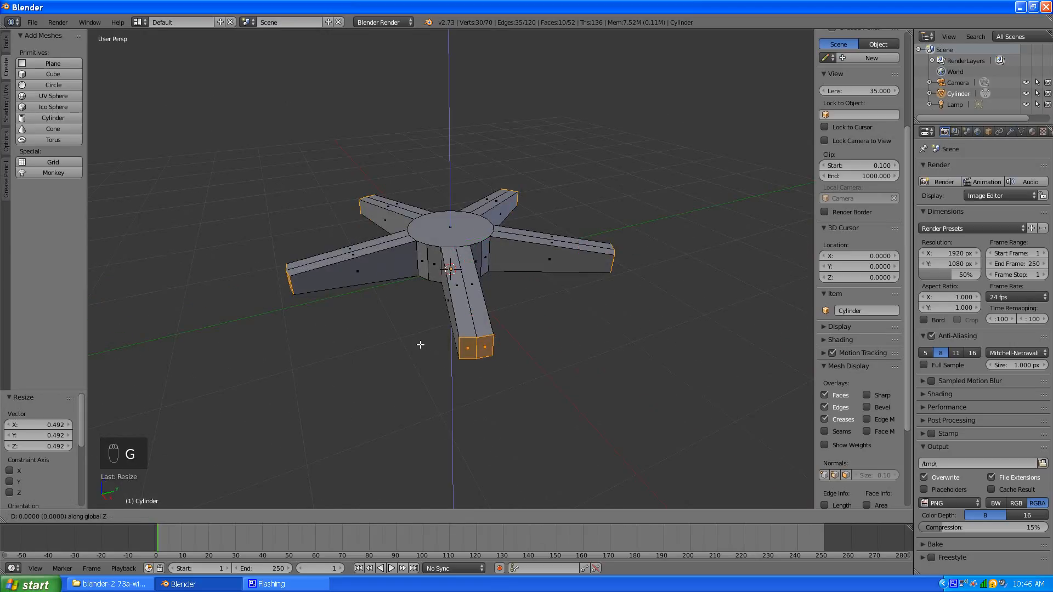
pyautogui.click(418, 357)
# Select the hub's round top face and inset it by about 0.23
pyautogui.moveTo(402, 358)
pyautogui.mouseDown(button='middle')
pyautogui.moveTo(402, 310)
pyautogui.moveTo(397, 378)
pyautogui.moveTo(425, 354)
pyautogui.moveTo(329, 331)
pyautogui.moveTo(354, 287)
pyautogui.moveTo(389, 352)
pyautogui.mouseUp(button='middle')
pyautogui.scroll(3, 402, 376)
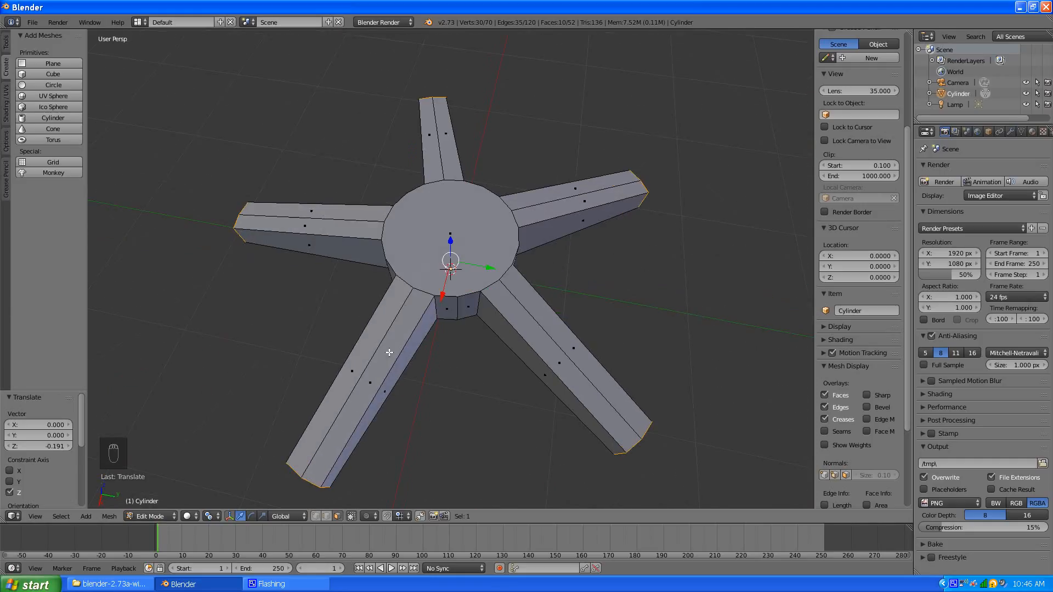
pyautogui.rightClick(420, 232)
pyautogui.press('i')
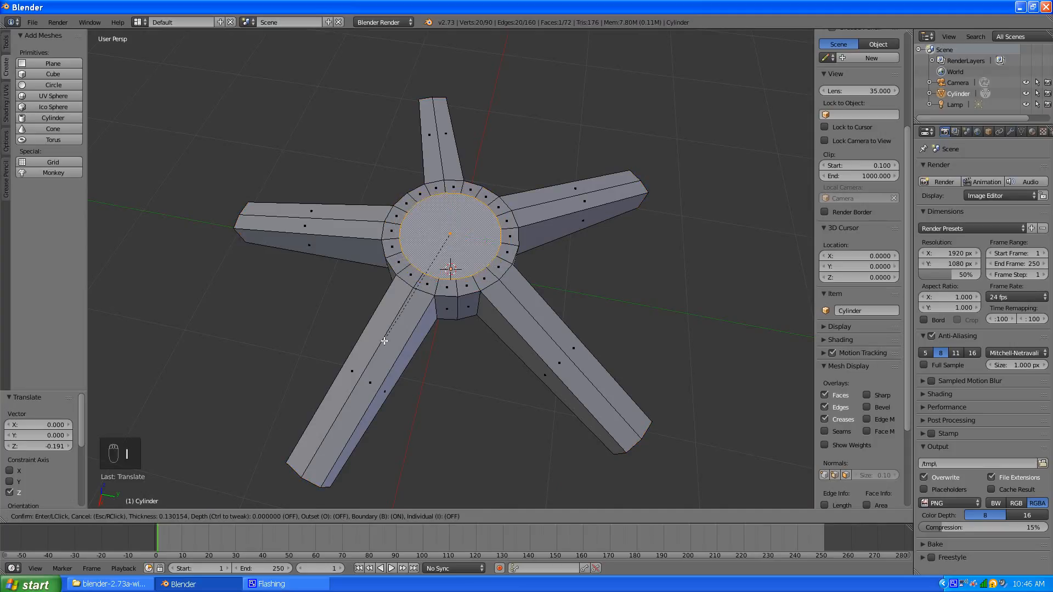
pyautogui.click(395, 331)
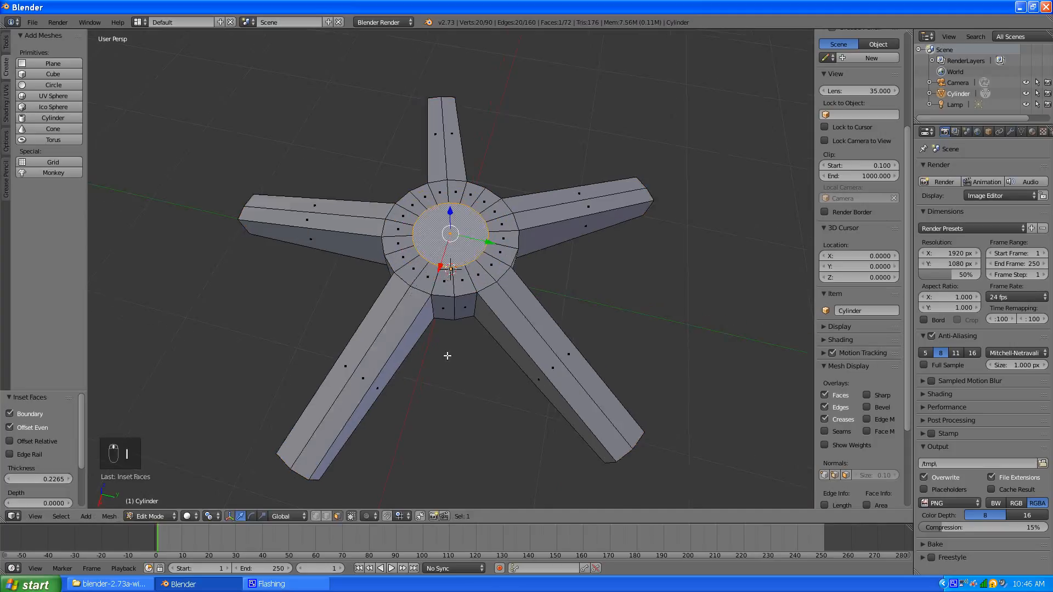
# Extrude the inset hub face upward by about 0.22, and inset the raised face by about 0.076
pyautogui.moveTo(446, 357); pyautogui.dragTo(403, 327, button='middle')
pyautogui.press('e')
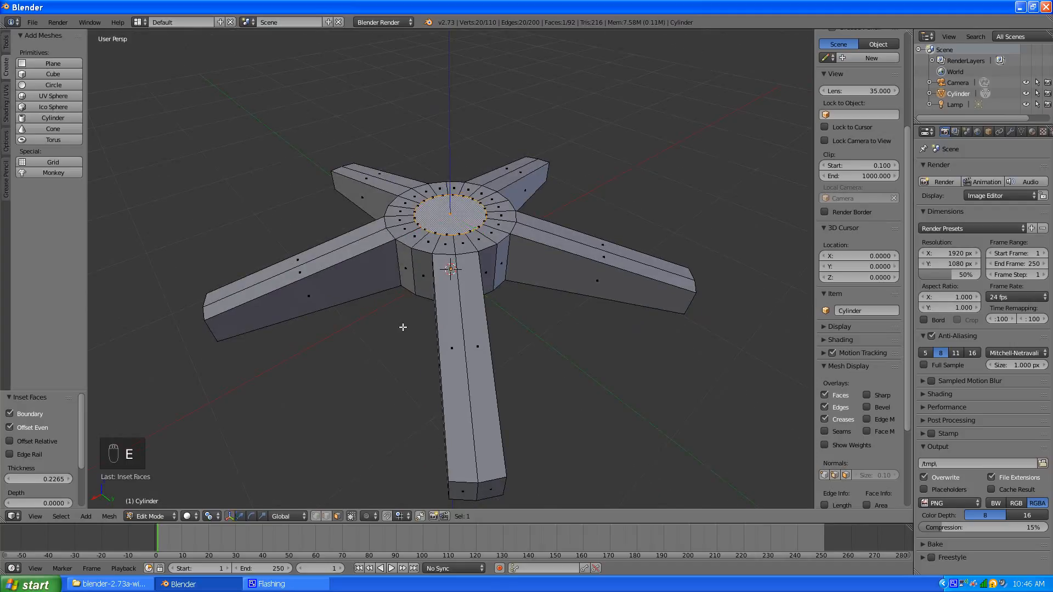
pyautogui.click(403, 302)
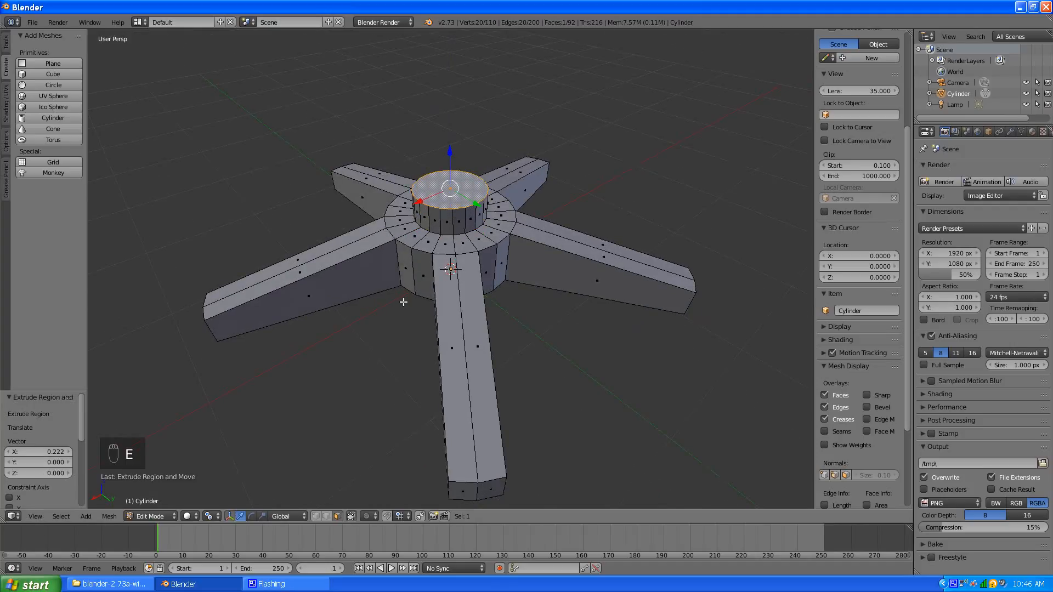
pyautogui.press('i')
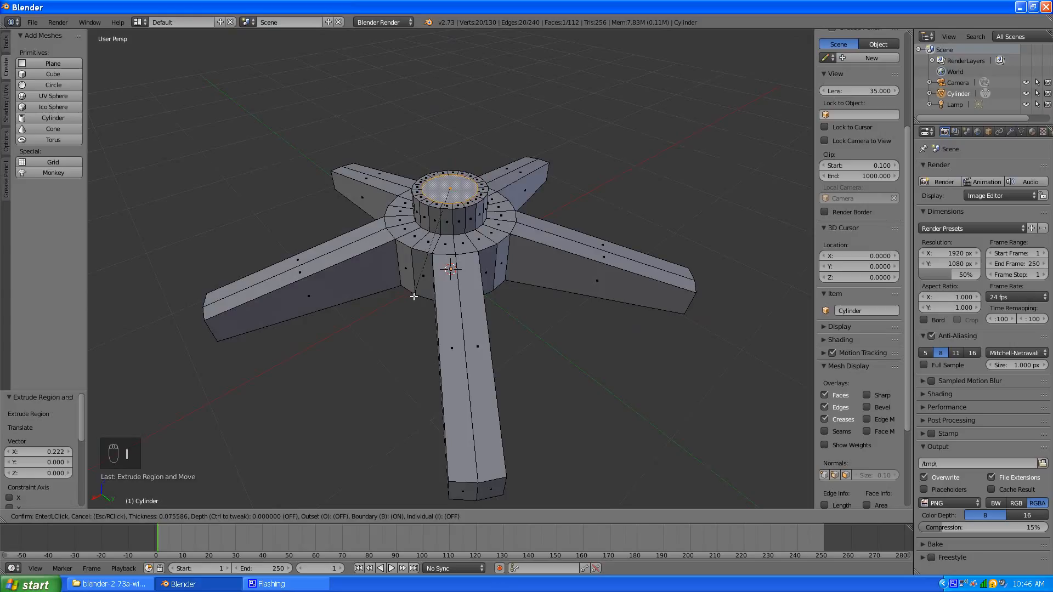
pyautogui.click(414, 296)
# Extrude the inner round face upward by about 0.94 to form a tall central column
pyautogui.scroll(-5, 424, 292)
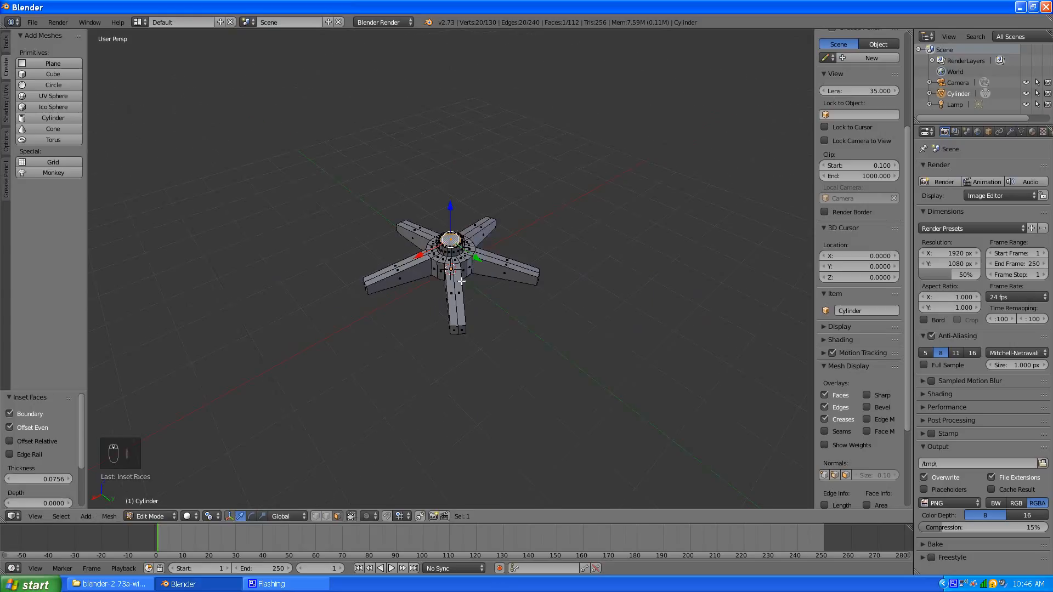
pyautogui.moveTo(426, 289); pyautogui.dragTo(429, 266, button='middle')
pyautogui.scroll(5, 471, 267)
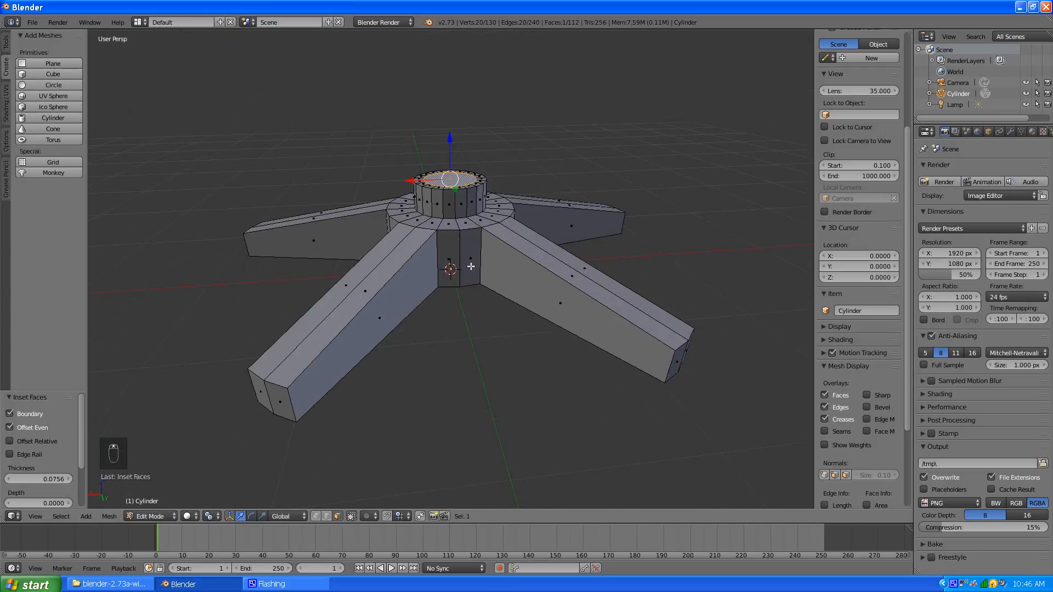
pyautogui.press('e')
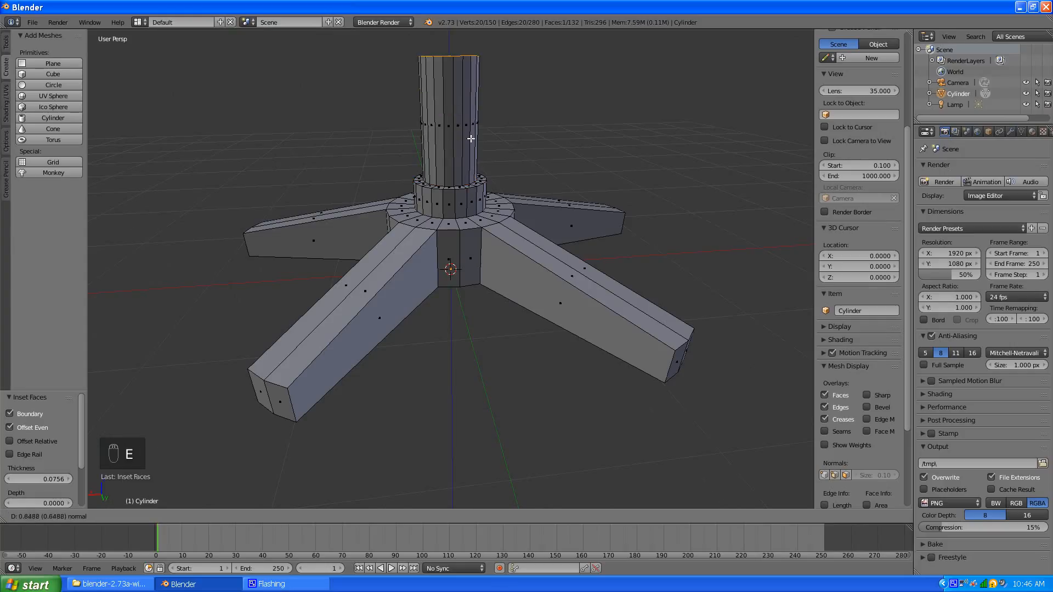
pyautogui.click(473, 128)
# Raise the column's top face along the Z axis by about 0.235
pyautogui.scroll(-5, 483, 164)
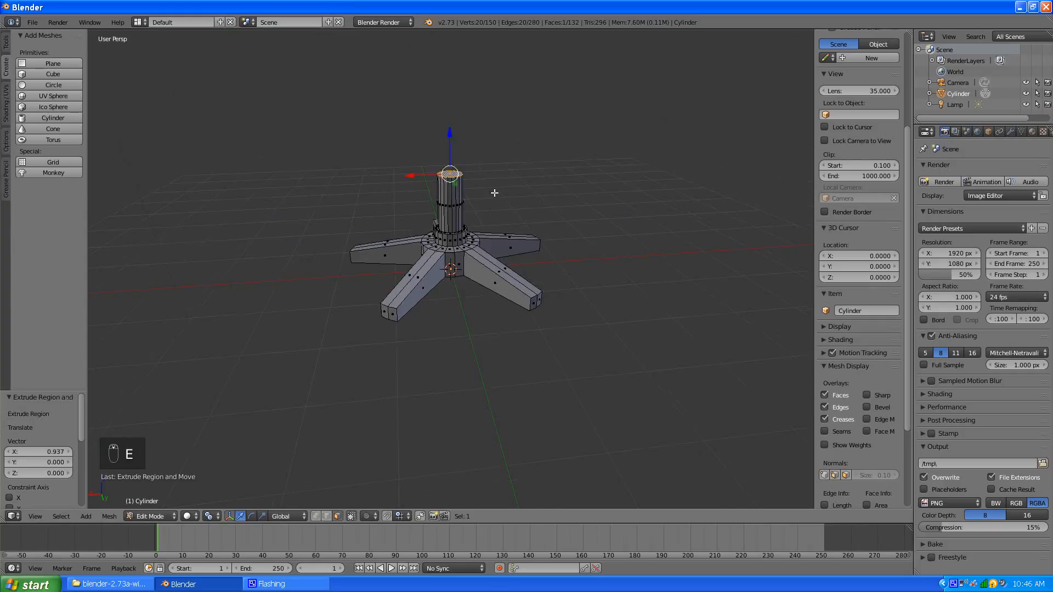
pyautogui.moveTo(494, 192); pyautogui.dragTo(477, 224, button='middle')
pyautogui.scroll(5, 479, 263)
pyautogui.scroll(2, 479, 262)
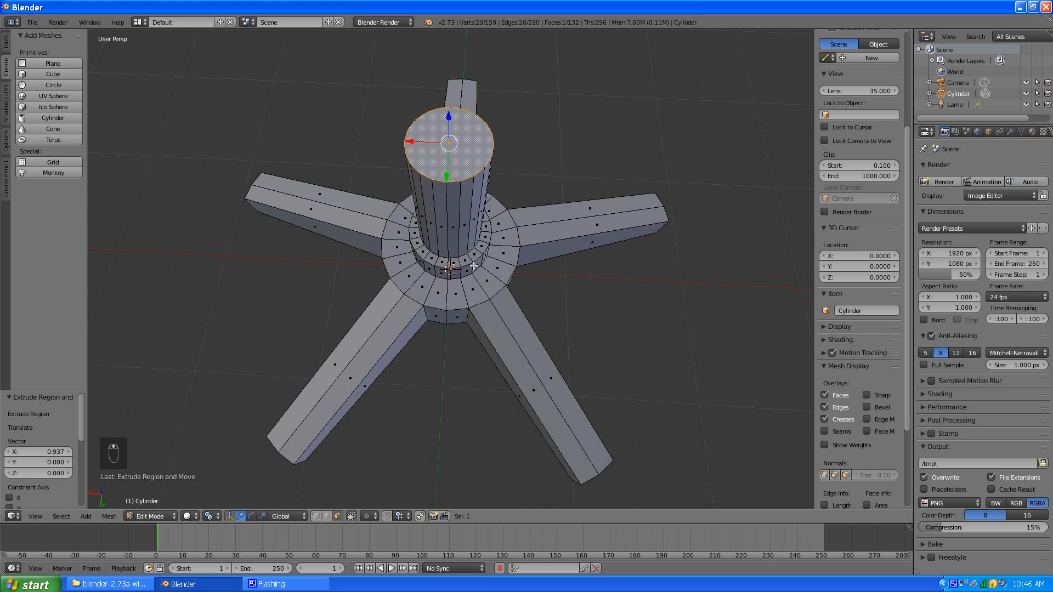
pyautogui.press('KP_Decimal')
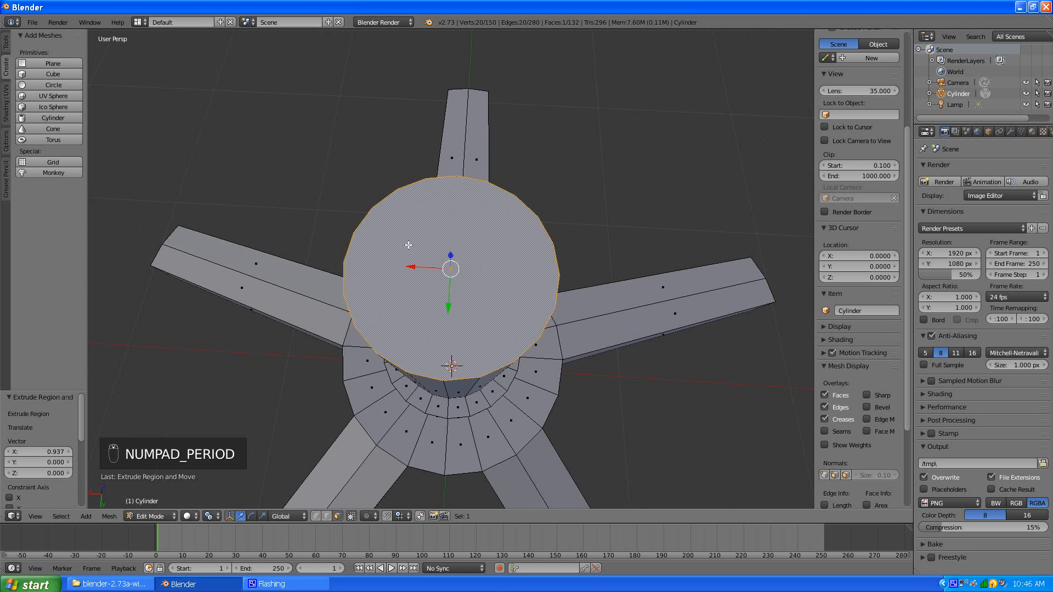
pyautogui.scroll(-11, 441, 313)
pyautogui.moveTo(441, 312); pyautogui.dragTo(442, 253, button='middle')
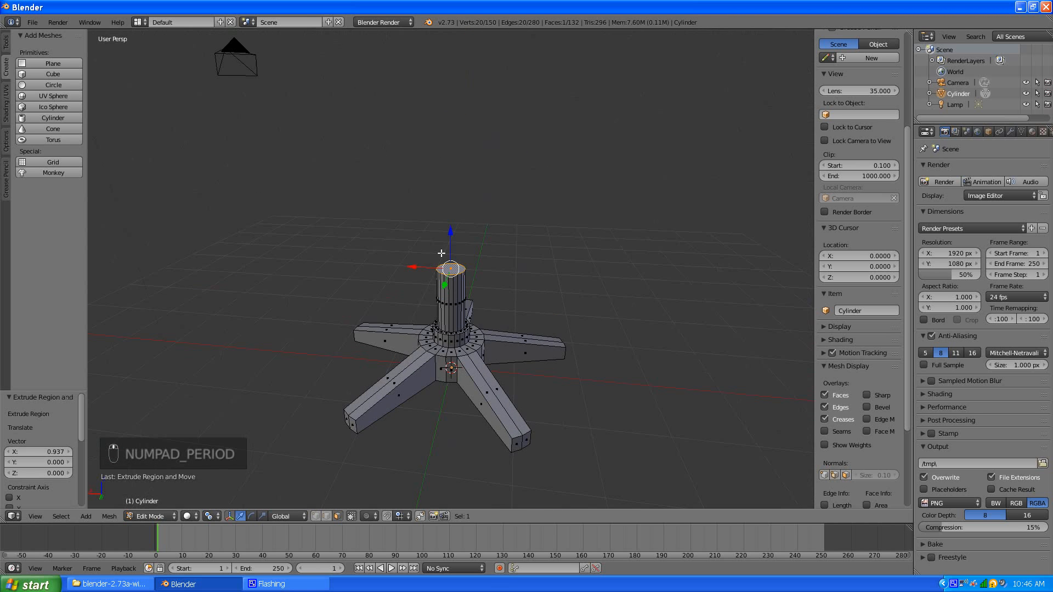
pyautogui.scroll(5, 441, 253)
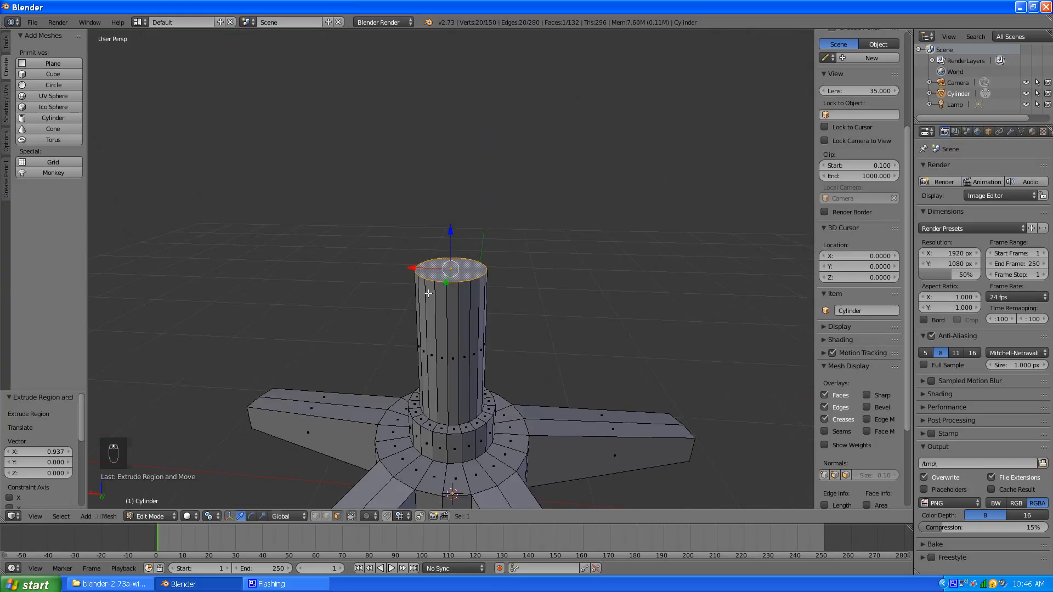
pyautogui.press('g')
pyautogui.press('z')
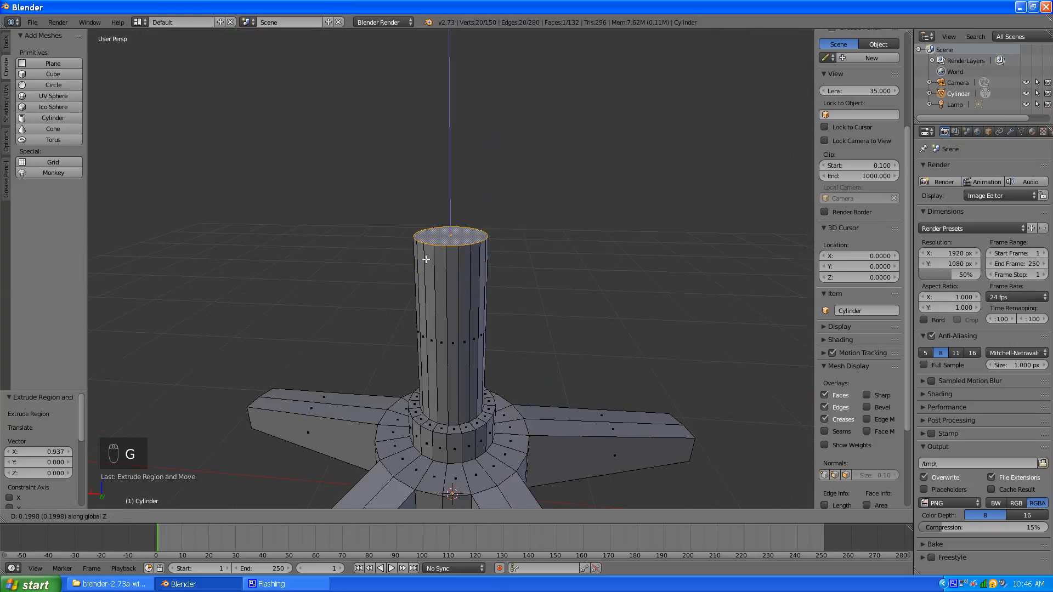
pyautogui.click(449, 260)
# Extrude the column's top face in place, with no height offset
pyautogui.scroll(-1, 450, 261)
pyautogui.scroll(2, 449, 259)
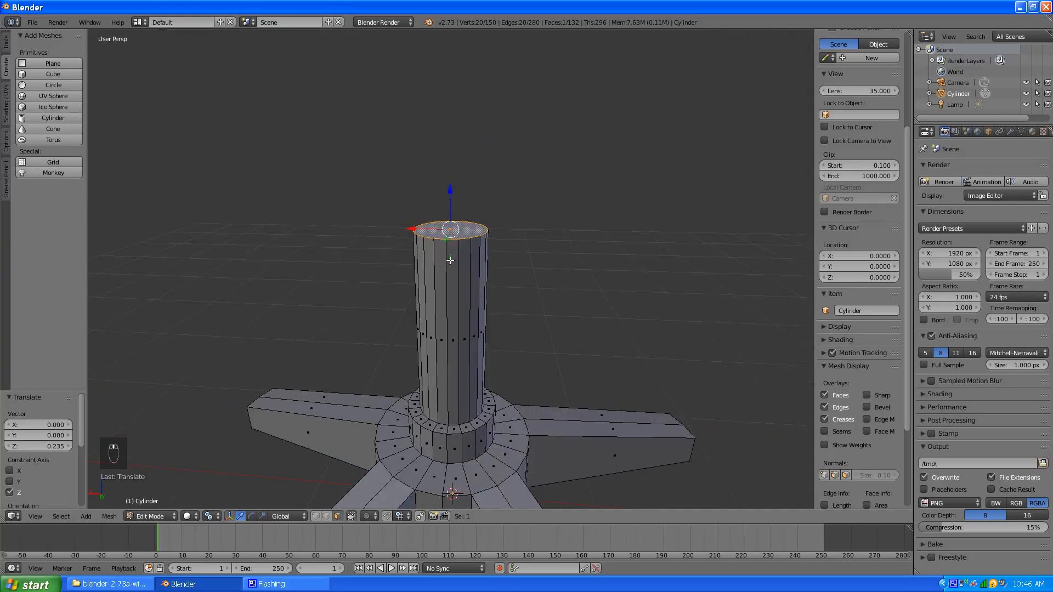
pyautogui.scroll(-4, 437, 285)
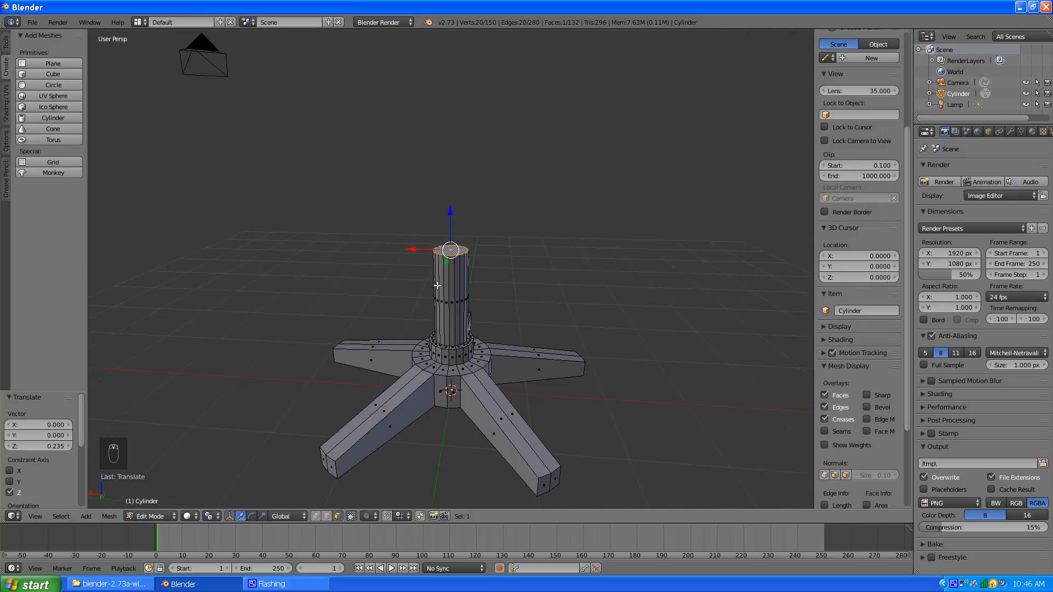
pyautogui.scroll(5, 436, 285)
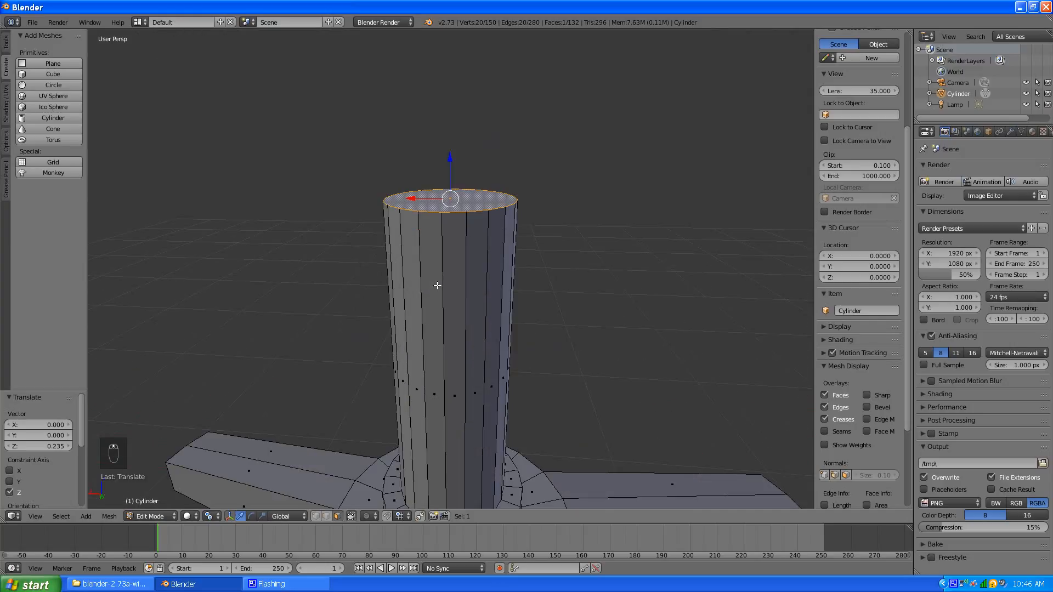
pyautogui.press('e')
pyautogui.click(437, 285)
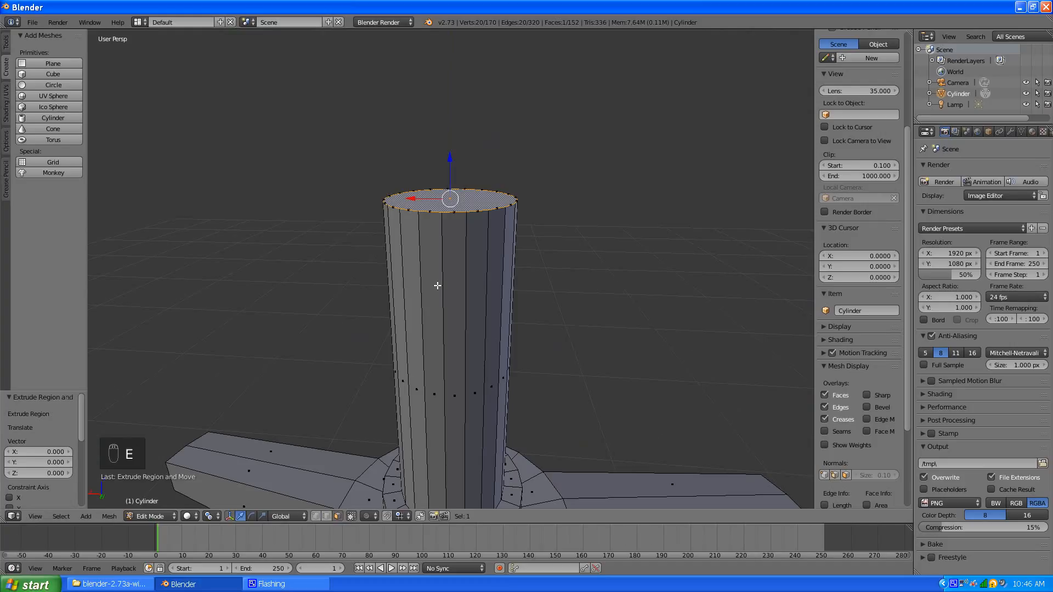
# Scale the extruded top face to about 1.51 and raise it about 0.052 along Z to form a flared rim
pyautogui.press('s')
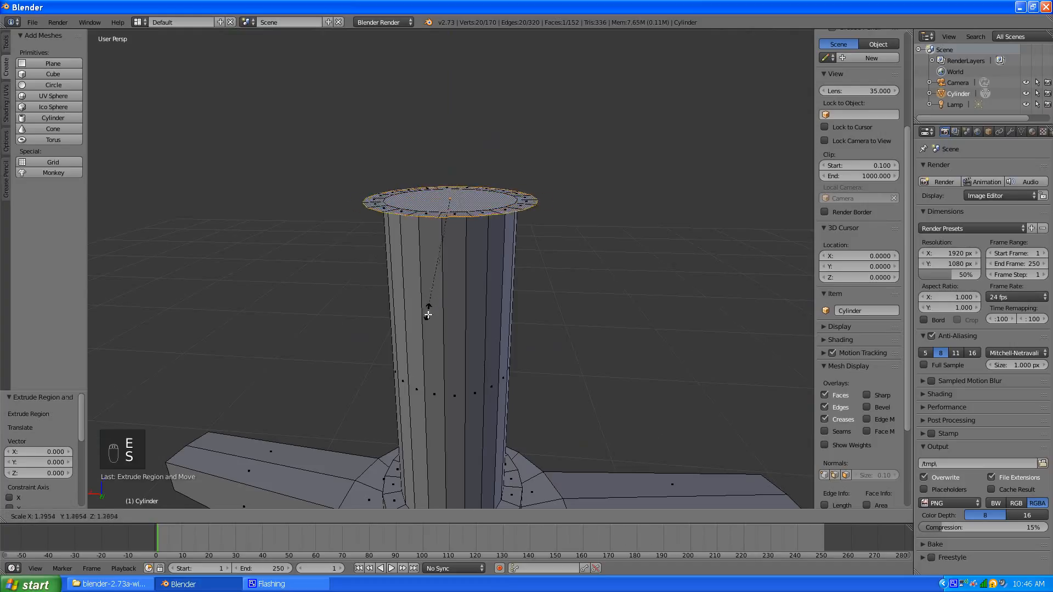
pyautogui.click(431, 329)
pyautogui.scroll(-3, 430, 327)
pyautogui.moveTo(431, 325)
pyautogui.mouseDown(button='middle')
pyautogui.moveTo(419, 264)
pyautogui.moveTo(423, 336)
pyautogui.mouseUp(button='middle')
pyautogui.press('g')
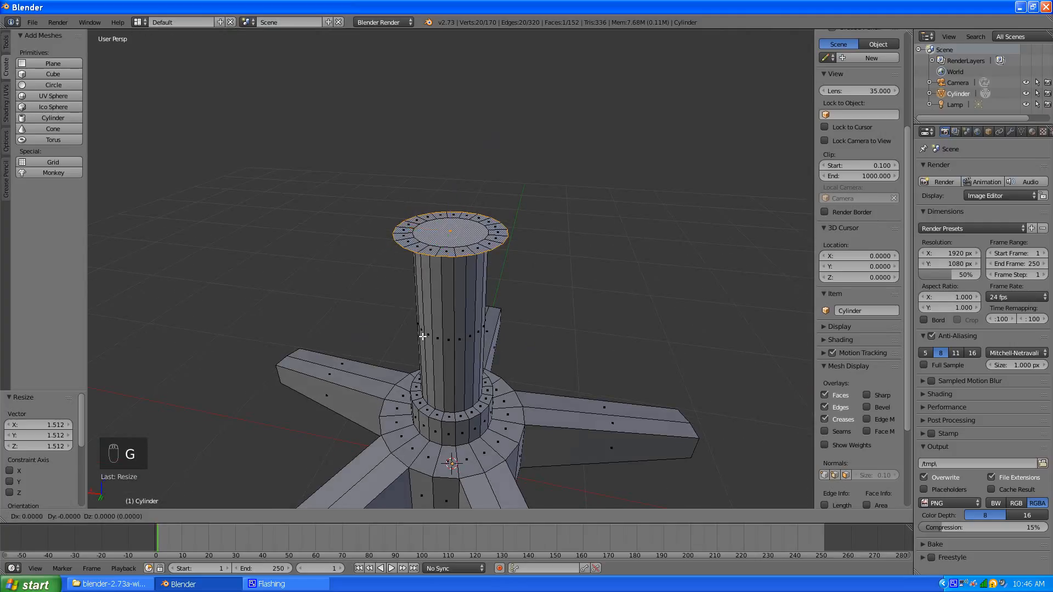
pyautogui.press('z')
pyautogui.click(420, 327)
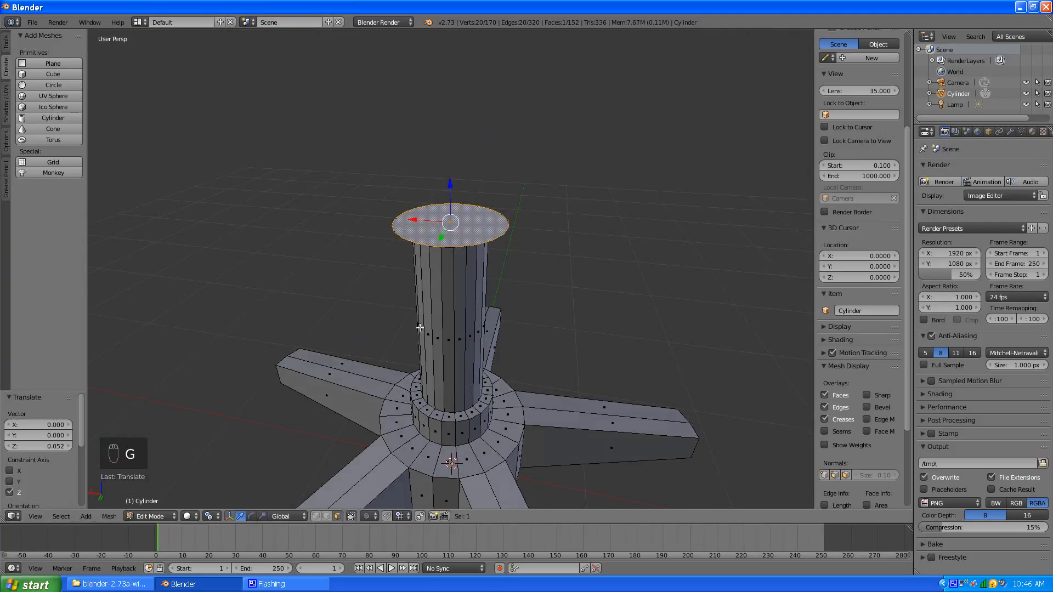
# Extrude the flared top face upward about 0.187 along Z to form a collar
pyautogui.moveTo(427, 331); pyautogui.dragTo(417, 278, button='middle')
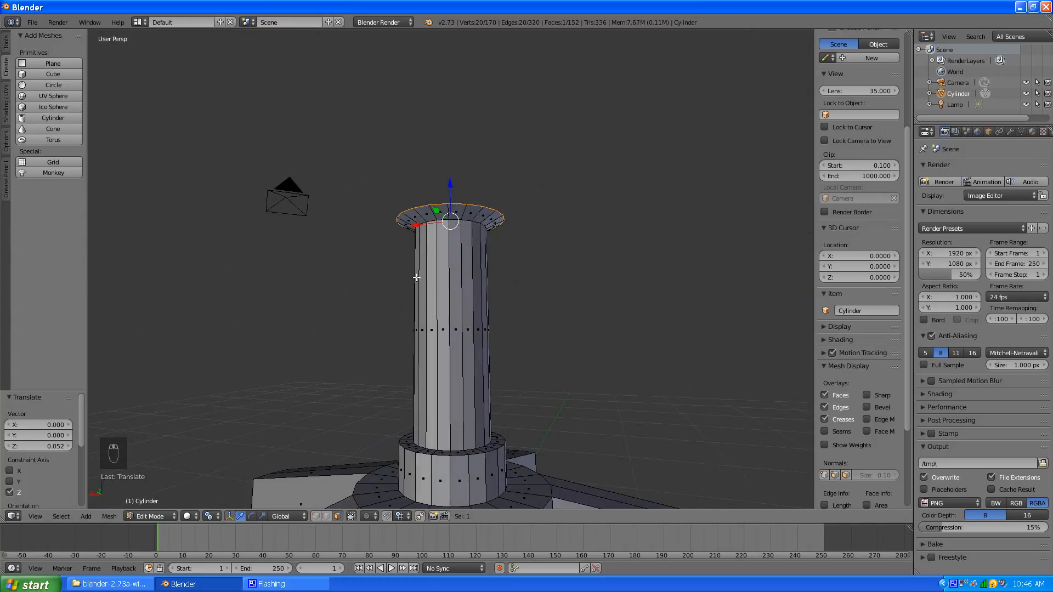
pyautogui.press('e')
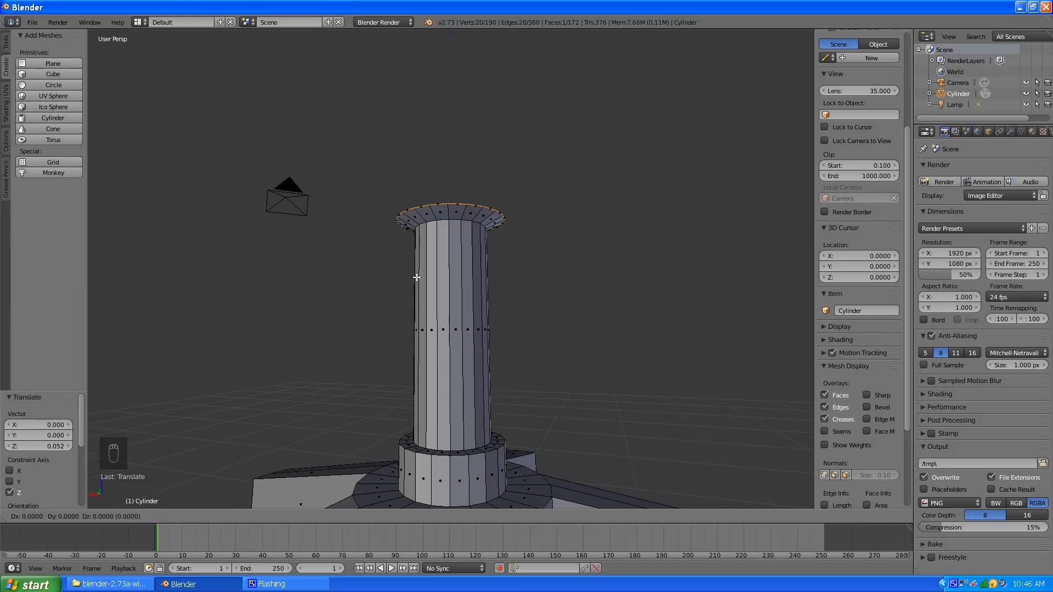
pyautogui.press('z')
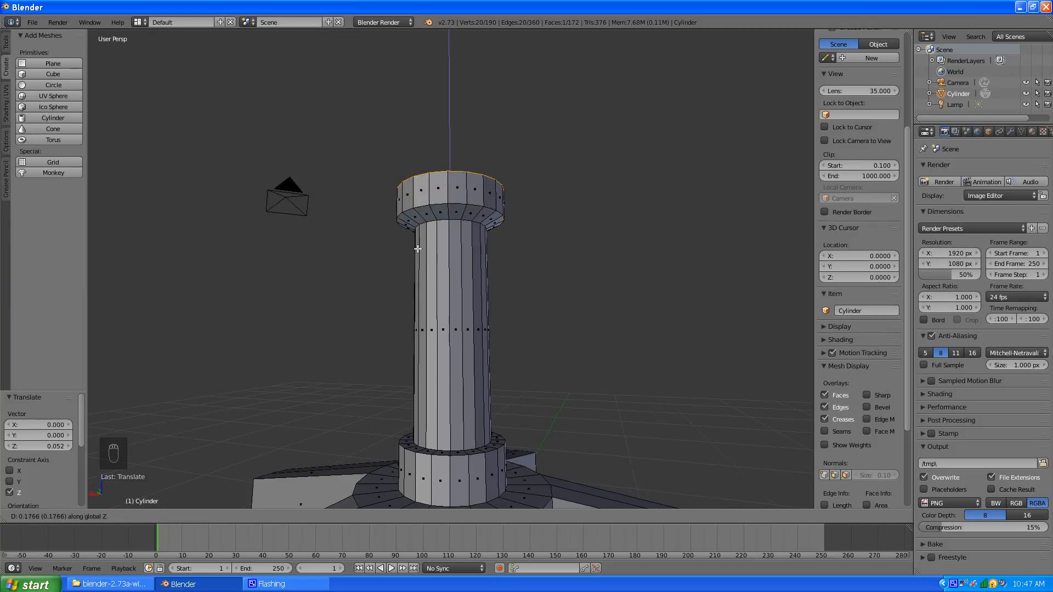
pyautogui.click(419, 247)
# Examine the collar at the top of the column from several angles and distances
pyautogui.scroll(-5, 419, 247)
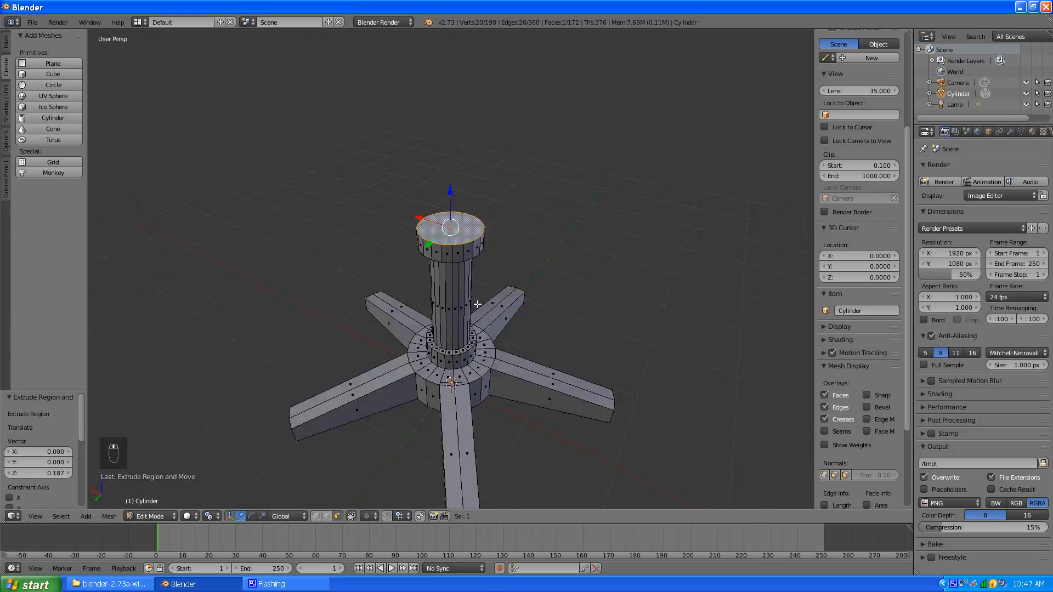
pyautogui.moveTo(467, 285)
pyautogui.mouseDown(button='middle')
pyautogui.moveTo(472, 277)
pyautogui.moveTo(479, 307)
pyautogui.moveTo(472, 281)
pyautogui.mouseUp(button='middle')
pyautogui.scroll(5, 482, 318)
pyautogui.scroll(-2, 482, 318)
pyautogui.scroll(2, 470, 288)
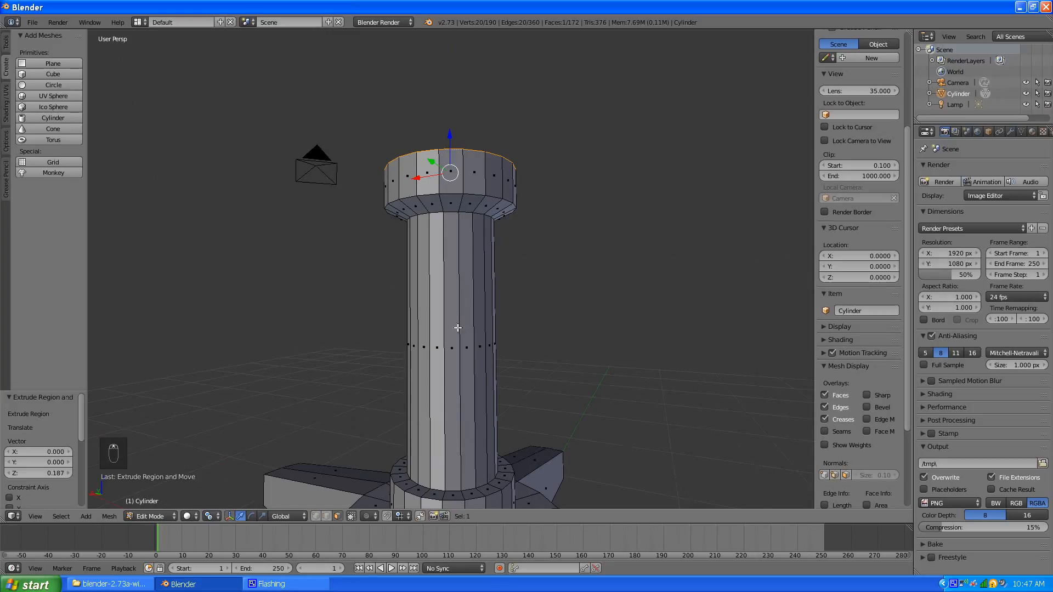
pyautogui.scroll(-3, 464, 325)
pyautogui.scroll(4, 464, 325)
pyautogui.scroll(-3, 451, 350)
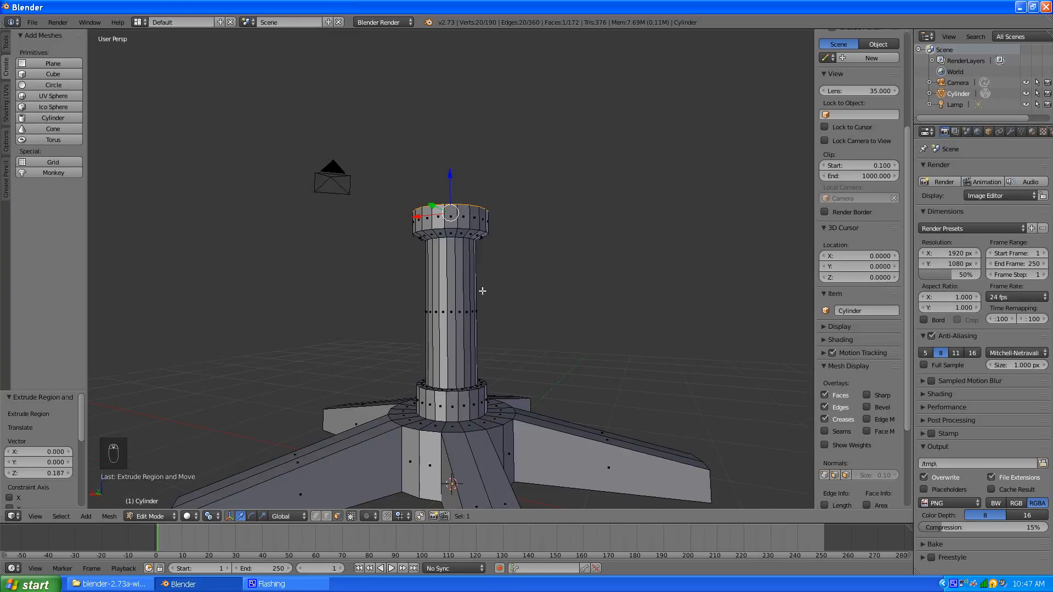
pyautogui.scroll(2, 472, 293)
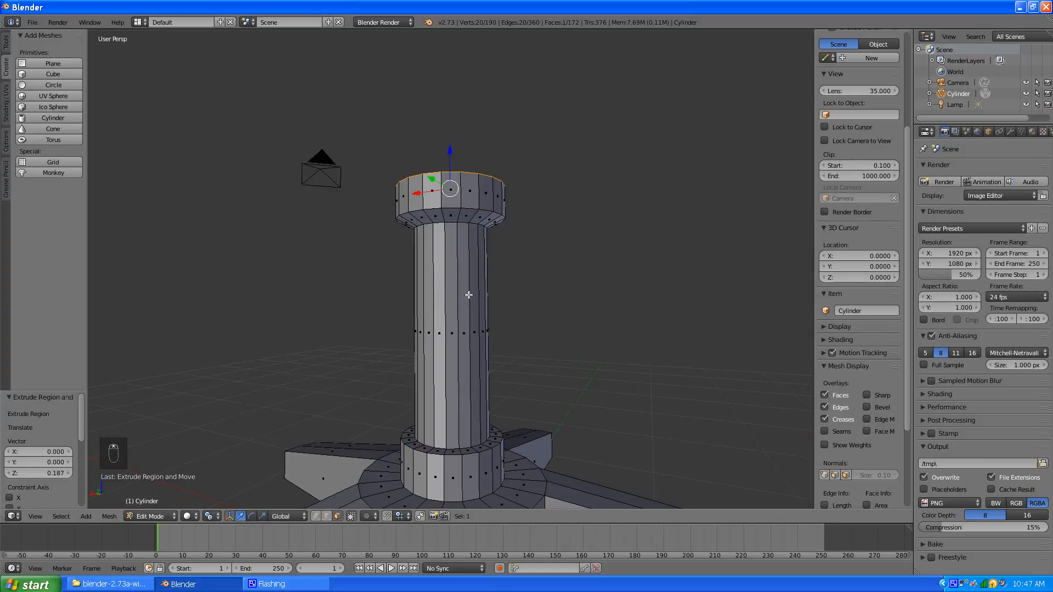
# Undo the collar extrusion, the rim's raise and its scaling, keeping the in-place extrusion of the top face
pyautogui.hotkey('ctrl', 'z')
pyautogui.hotkey('ctrl', 'z')
pyautogui.hotkey('ctrl', 'z')
pyautogui.hotkey('ctrl', 'z')
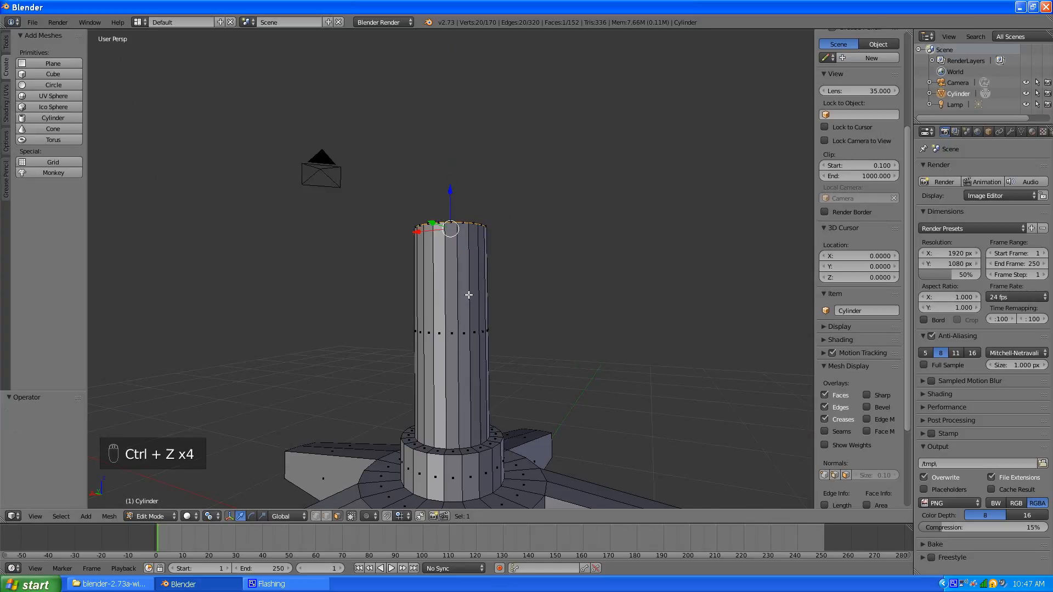
# Scale the column's top face to about 0.676 and extrude it upward about 0.44 to form a narrower upper section
pyautogui.moveTo(469, 295); pyautogui.dragTo(444, 369, button='middle')
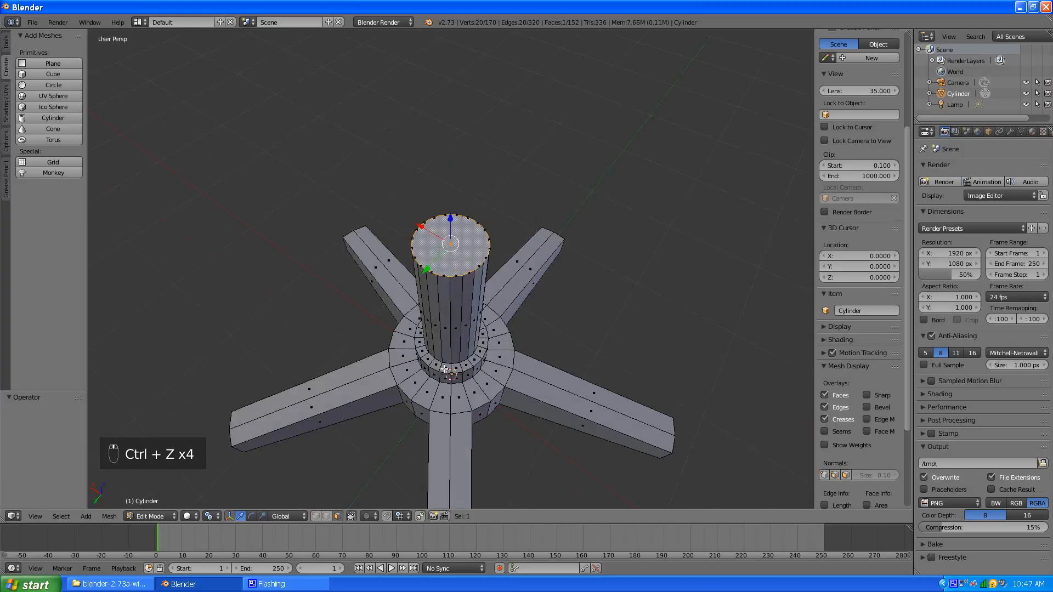
pyautogui.press('s')
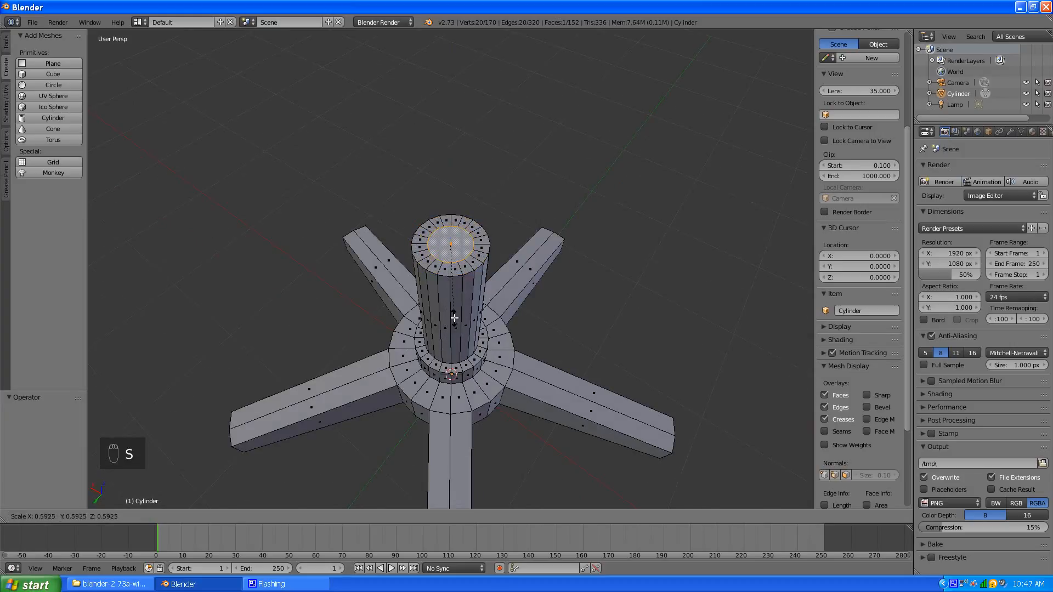
pyautogui.click(456, 329)
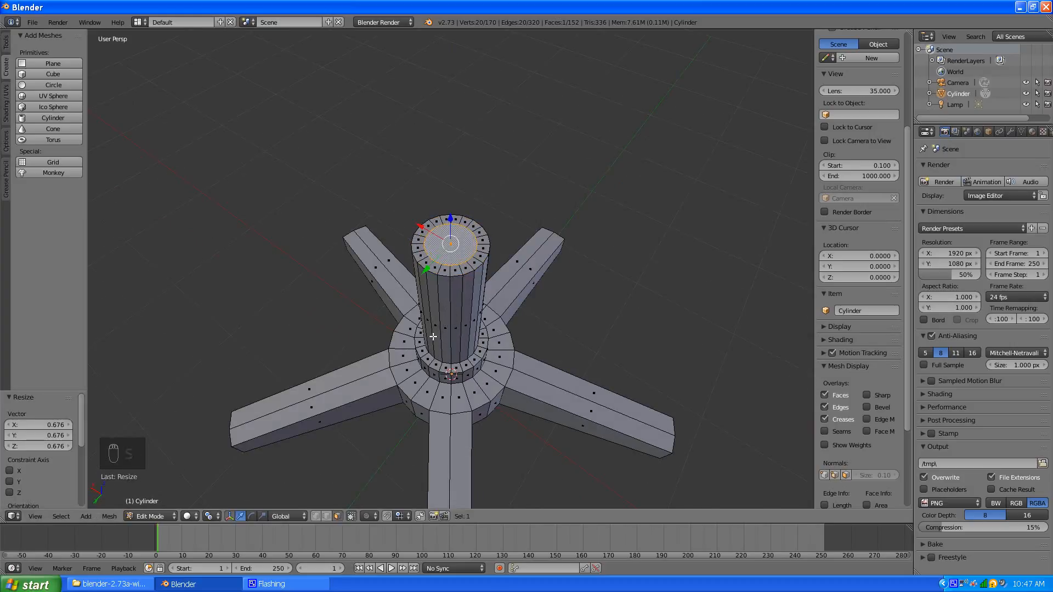
pyautogui.press('e')
pyautogui.click(435, 274)
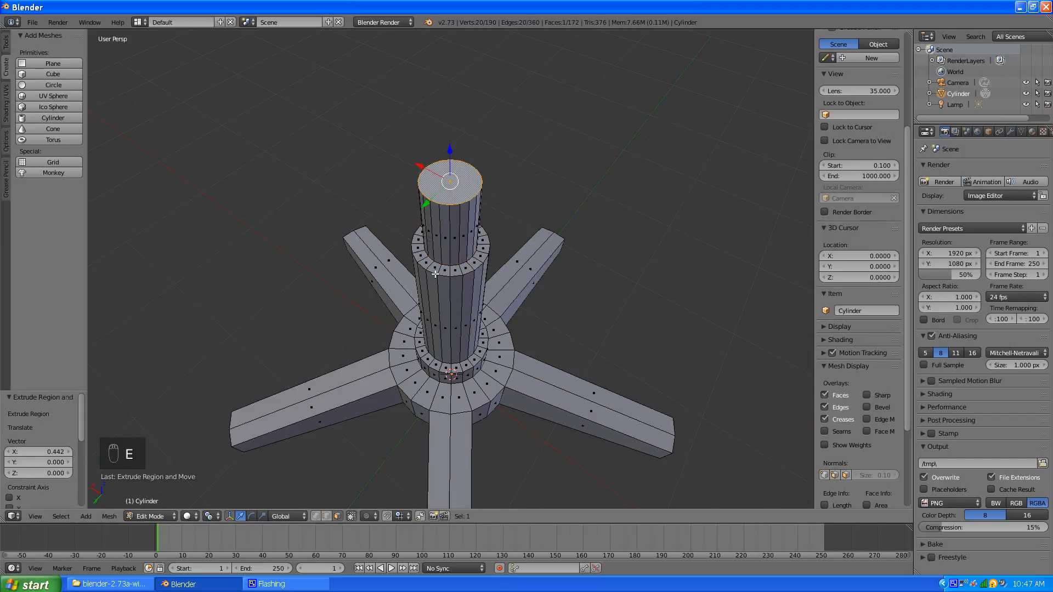
# Raise the top face of the narrower upper section about 0.159 along the Z axis
pyautogui.moveTo(385, 298); pyautogui.dragTo(398, 220, button='middle')
pyautogui.scroll(-3, 398, 219)
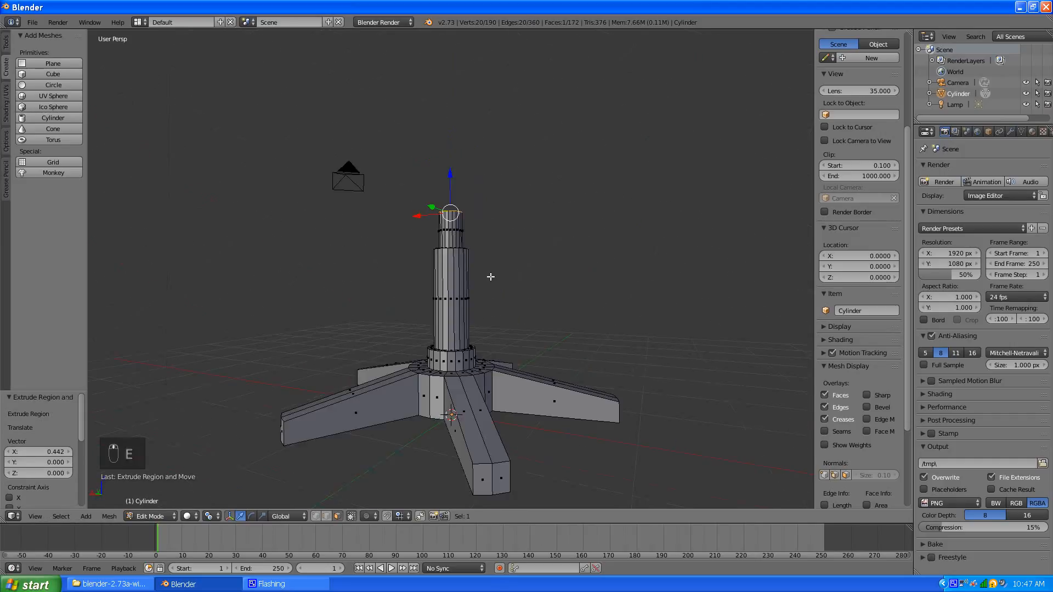
pyautogui.scroll(2, 489, 277)
pyautogui.moveTo(489, 276); pyautogui.dragTo(455, 315, button='middle')
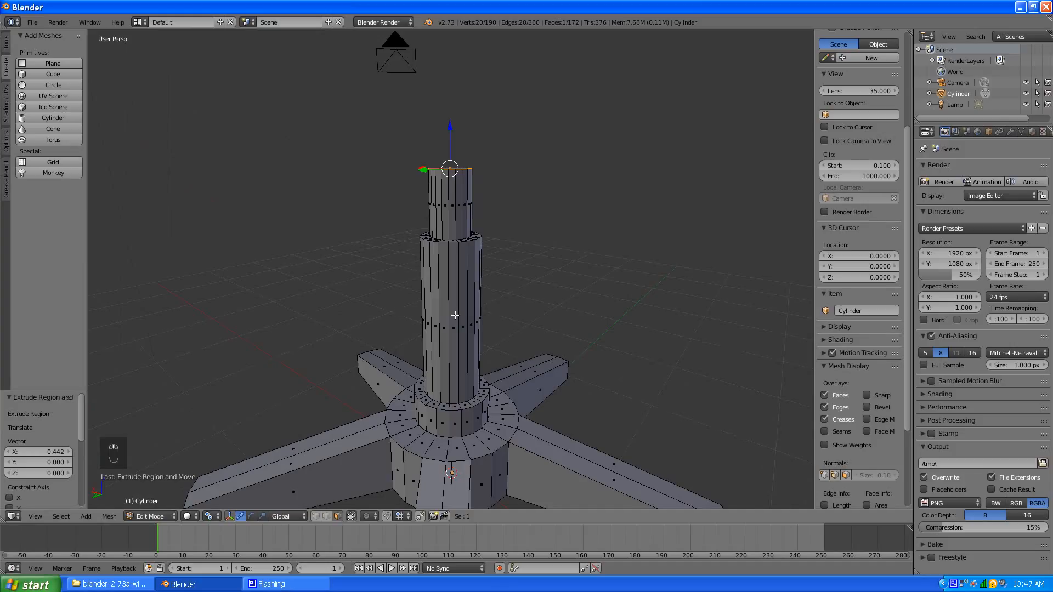
pyautogui.press('g')
pyautogui.press('z')
pyautogui.click(460, 289)
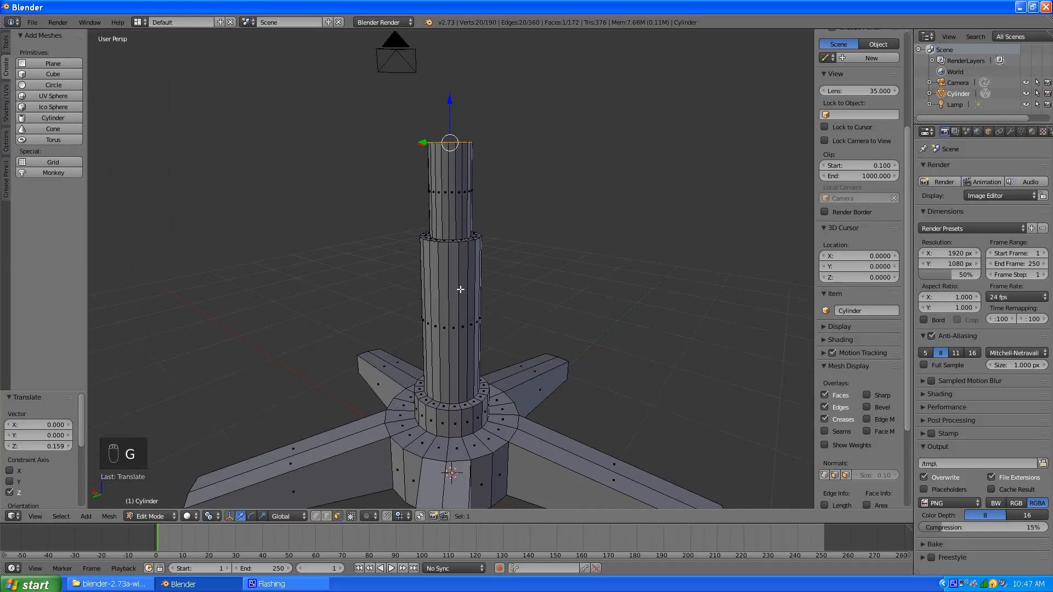
# In wireframe display, box-select the ring where the two column sections meet, lower it about 0.30 along Z, and deselect everything
pyautogui.press('a')
pyautogui.moveTo(460, 289); pyautogui.dragTo(431, 242, button='middle')
pyautogui.press('z')
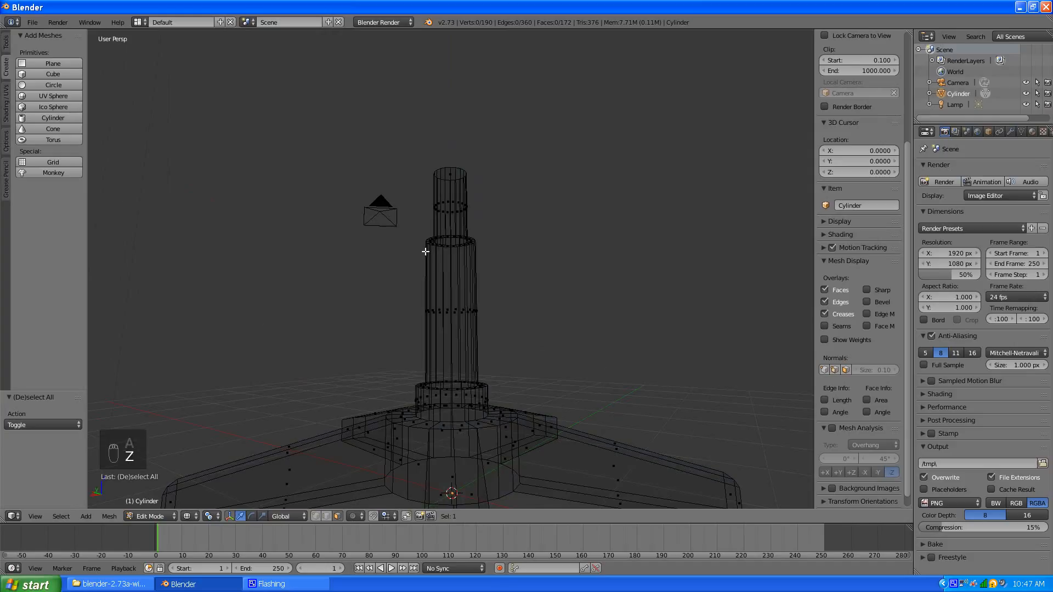
pyautogui.moveTo(426, 251); pyautogui.dragTo(429, 275, button='middle')
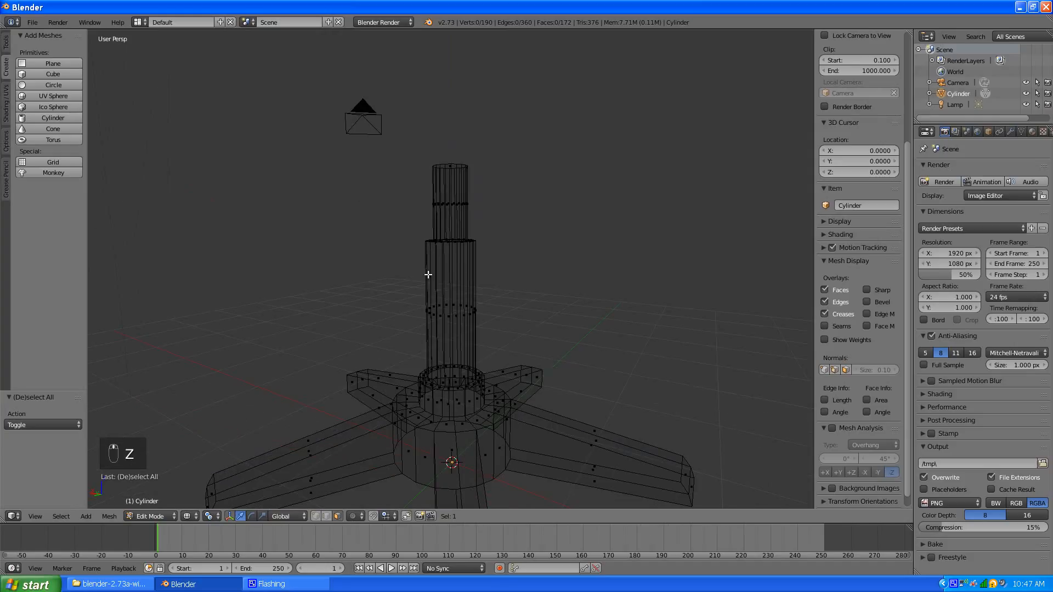
pyautogui.press('b')
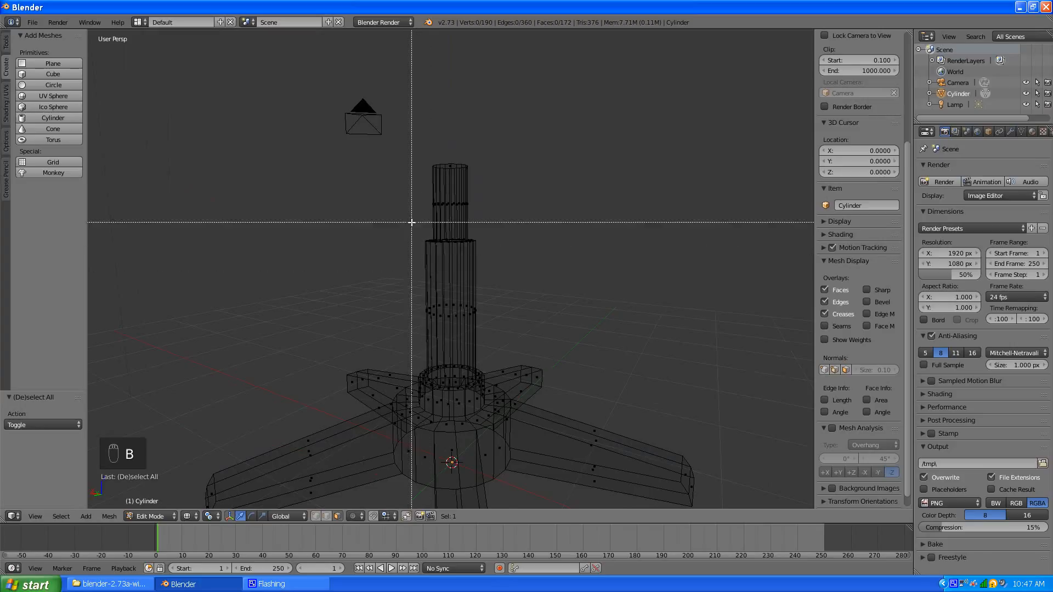
pyautogui.moveTo(411, 221); pyautogui.dragTo(500, 265)
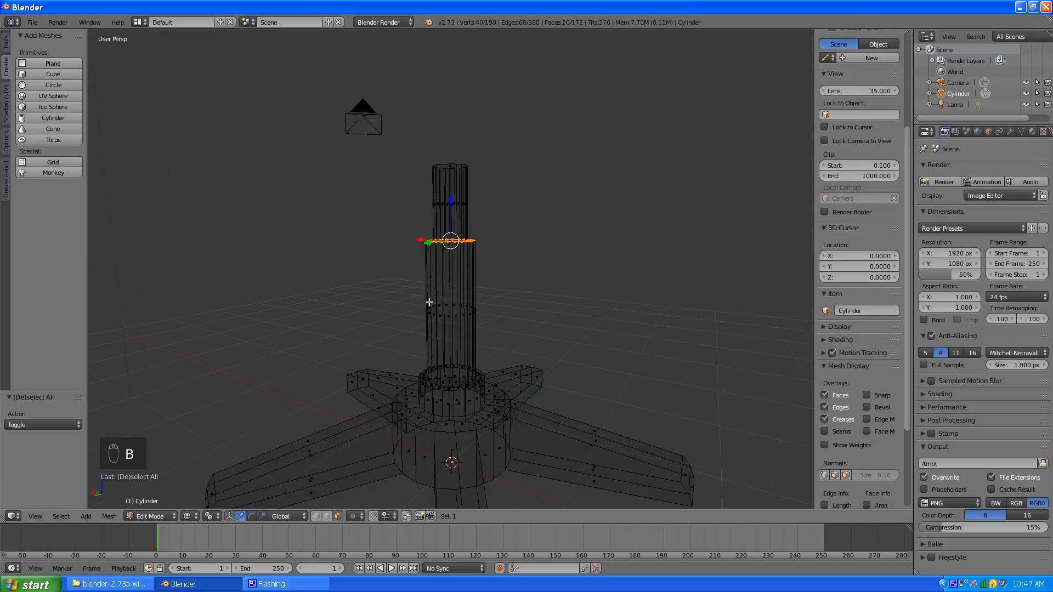
pyautogui.press('g')
pyautogui.press('z')
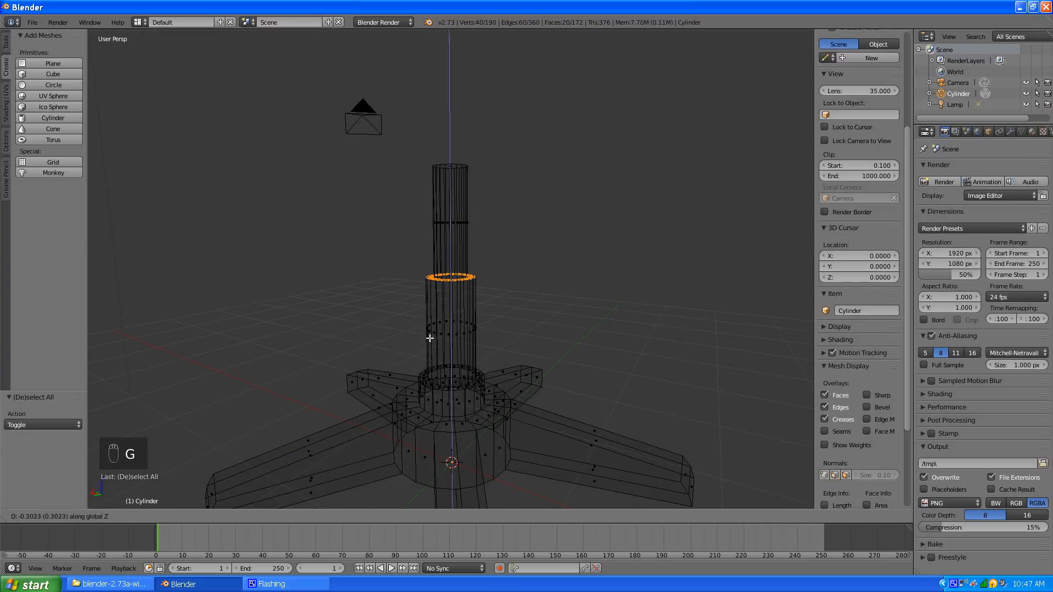
pyautogui.click(429, 337)
pyautogui.press('a')
# Return to solid shading and examine the stepped column and base from several angles
pyautogui.scroll(-3, 454, 263)
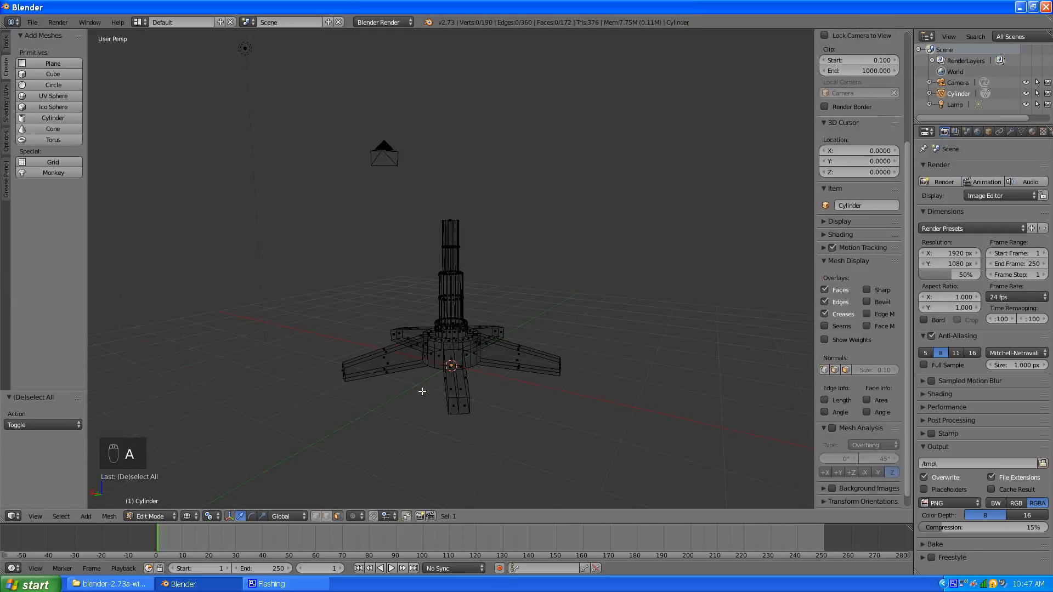
pyautogui.press('z')
pyautogui.moveTo(302, 362)
pyautogui.mouseDown(button='middle')
pyautogui.moveTo(356, 348)
pyautogui.moveTo(364, 399)
pyautogui.moveTo(399, 324)
pyautogui.mouseUp(button='middle')
pyautogui.scroll(5, 475, 351)
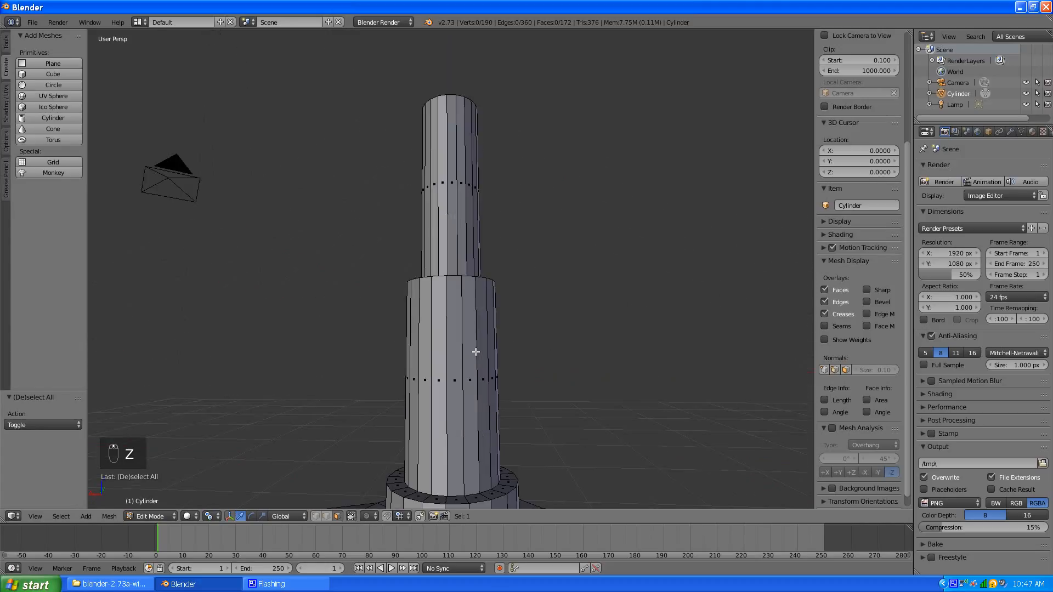
pyautogui.scroll(-5, 475, 351)
pyautogui.moveTo(475, 355); pyautogui.dragTo(428, 313, button='middle')
pyautogui.scroll(2, 429, 313)
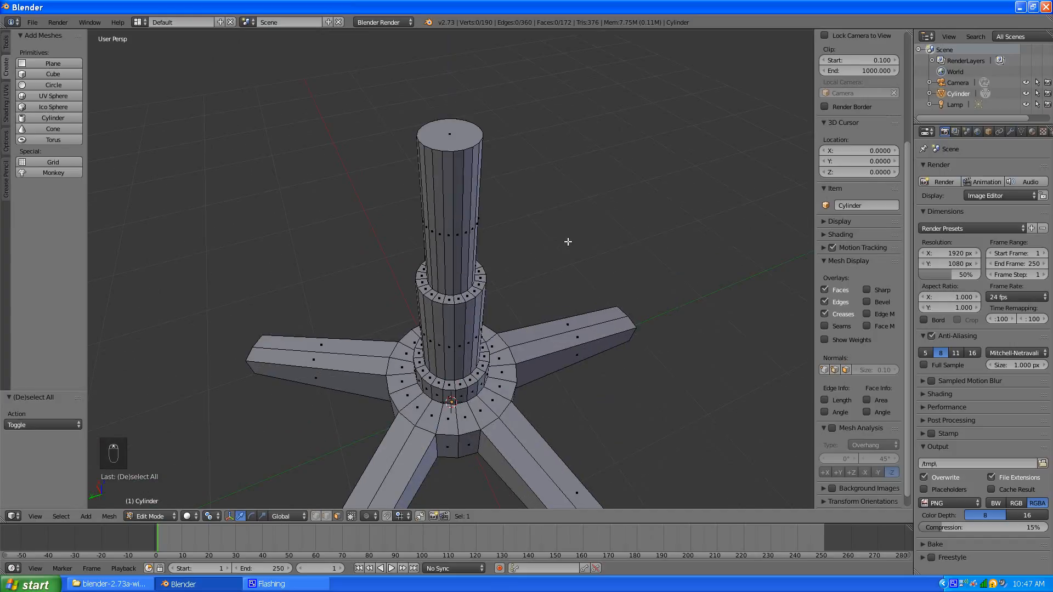
pyautogui.moveTo(504, 226); pyautogui.dragTo(528, 200, button='middle')
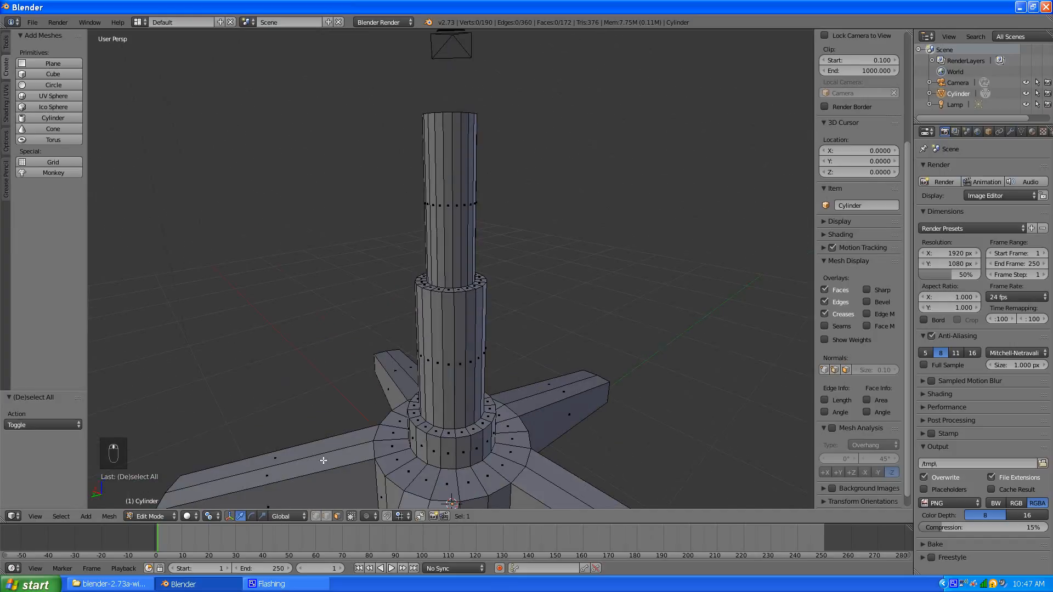
pyautogui.moveTo(437, 251); pyautogui.dragTo(435, 231, button='middle')
# Select the upper section's top face, extrude it in place, and try Shrink/Fatten on the extruded face
pyautogui.click(446, 189)
pyautogui.moveTo(379, 326); pyautogui.dragTo(373, 238, button='middle')
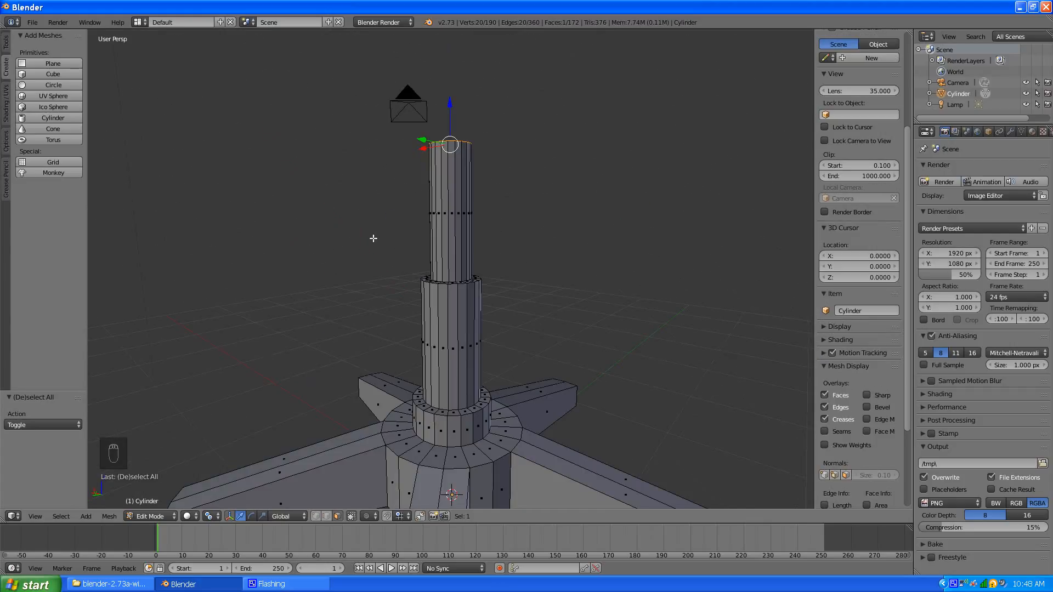
pyautogui.press('e')
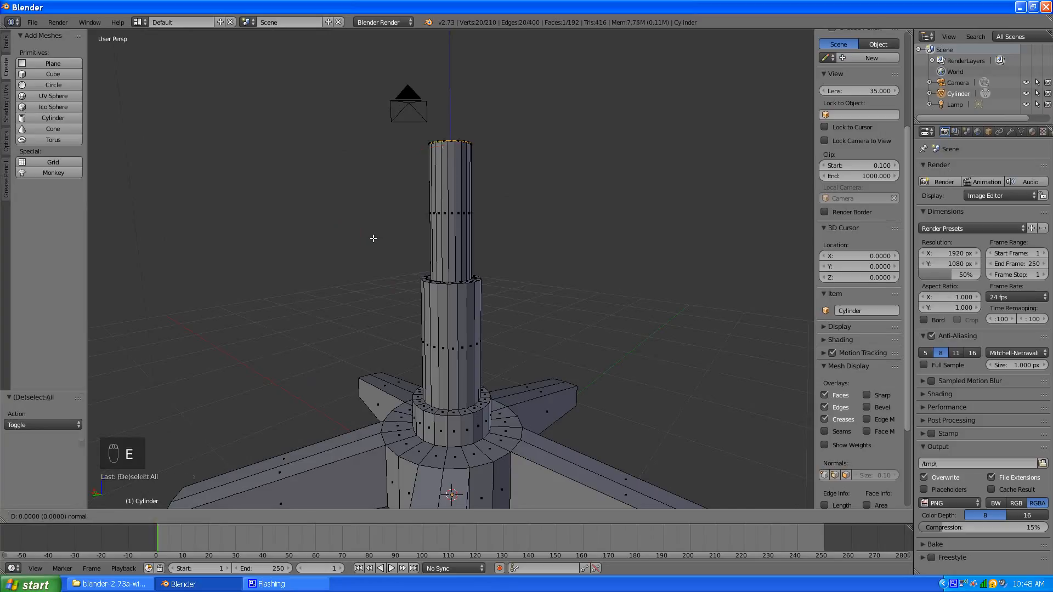
pyautogui.click(373, 239)
pyautogui.hotkey('alt', 's')
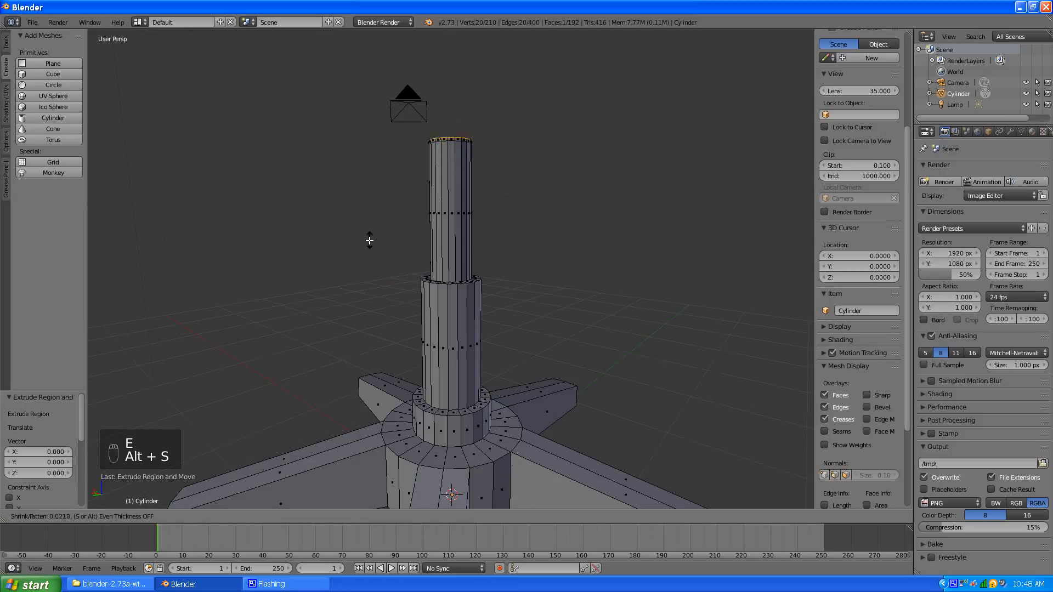
pyautogui.rightClick(357, 244)
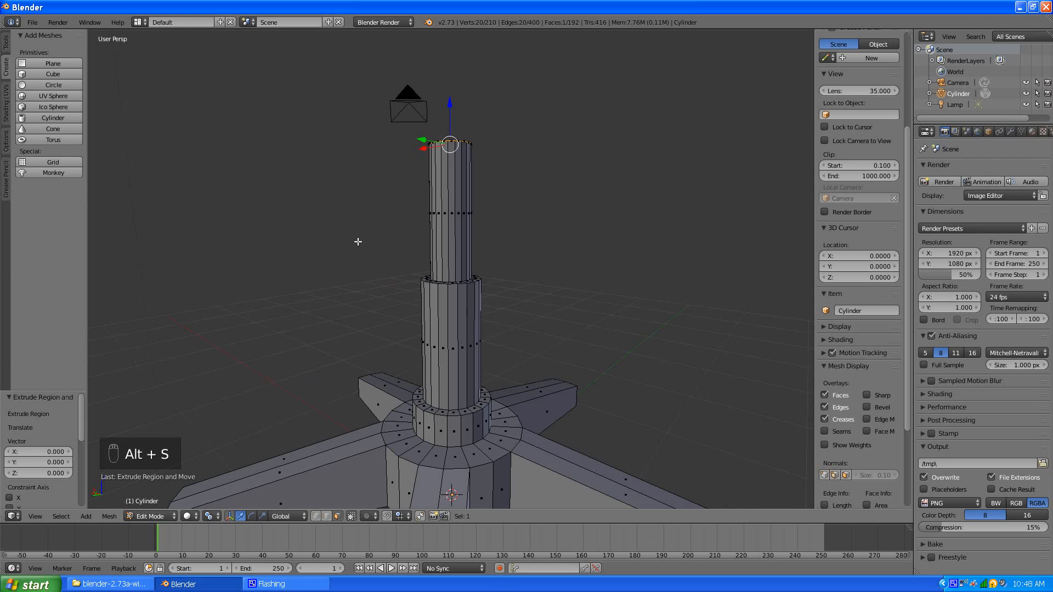
# Scale the extruded top face of the column to about 1.682, extrude it about 0.139 along Z into a cap, and deselect everything
pyautogui.press('s')
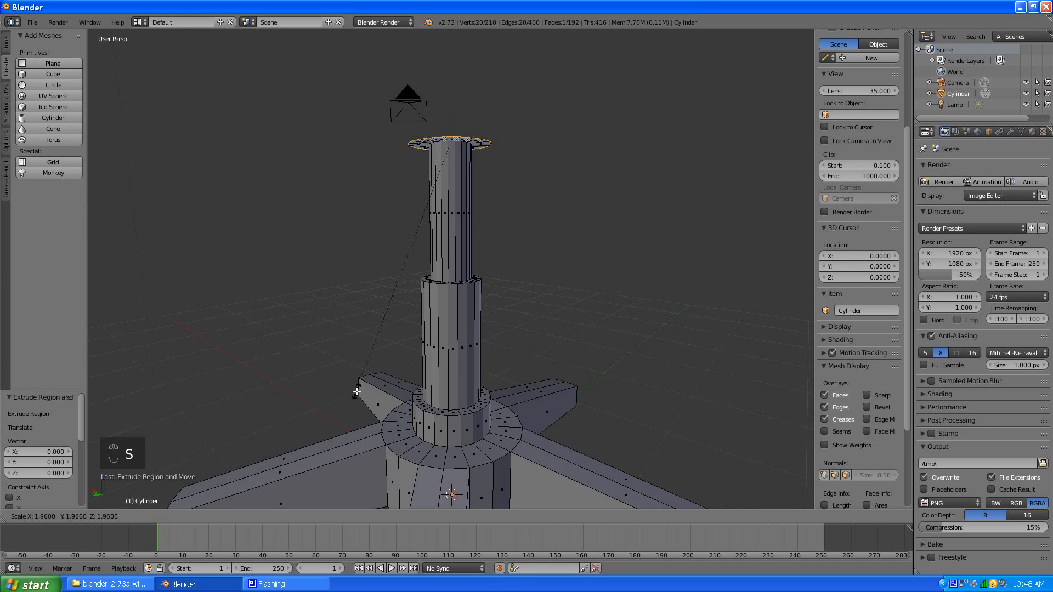
pyautogui.click(384, 360)
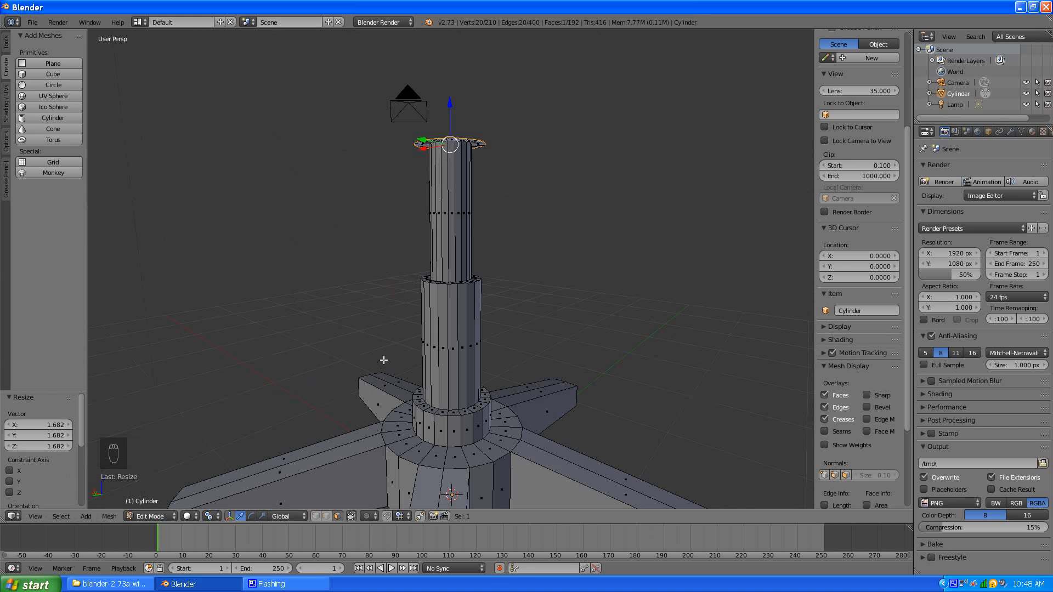
pyautogui.press('e')
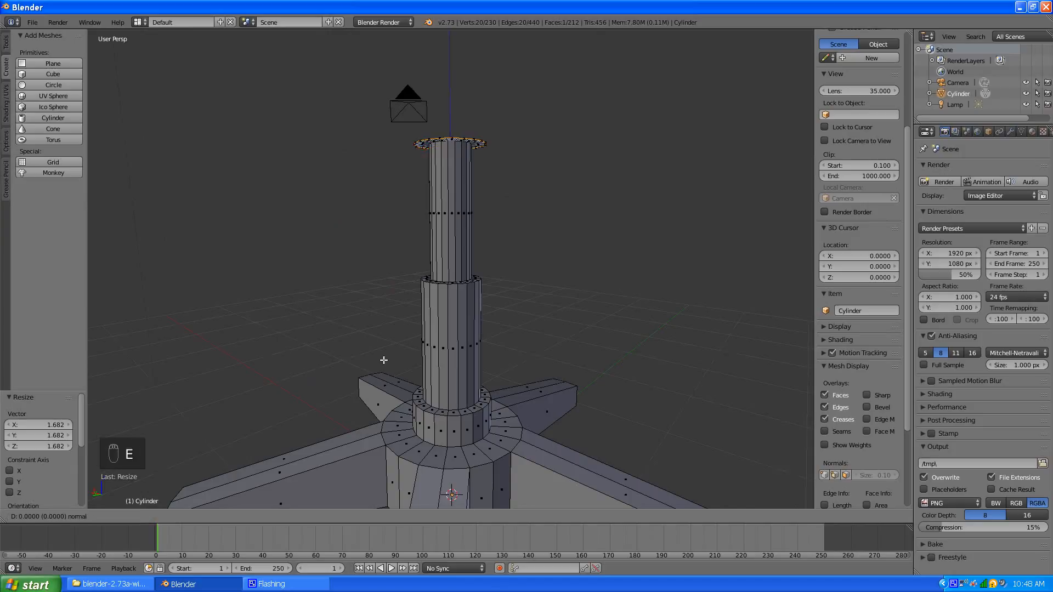
pyautogui.press('z')
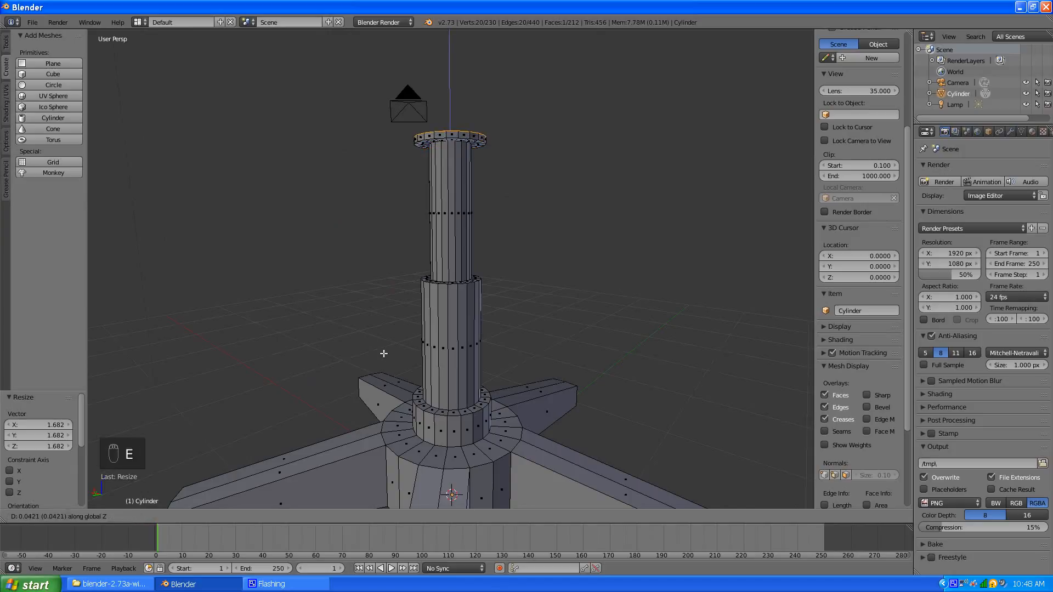
pyautogui.click(388, 339)
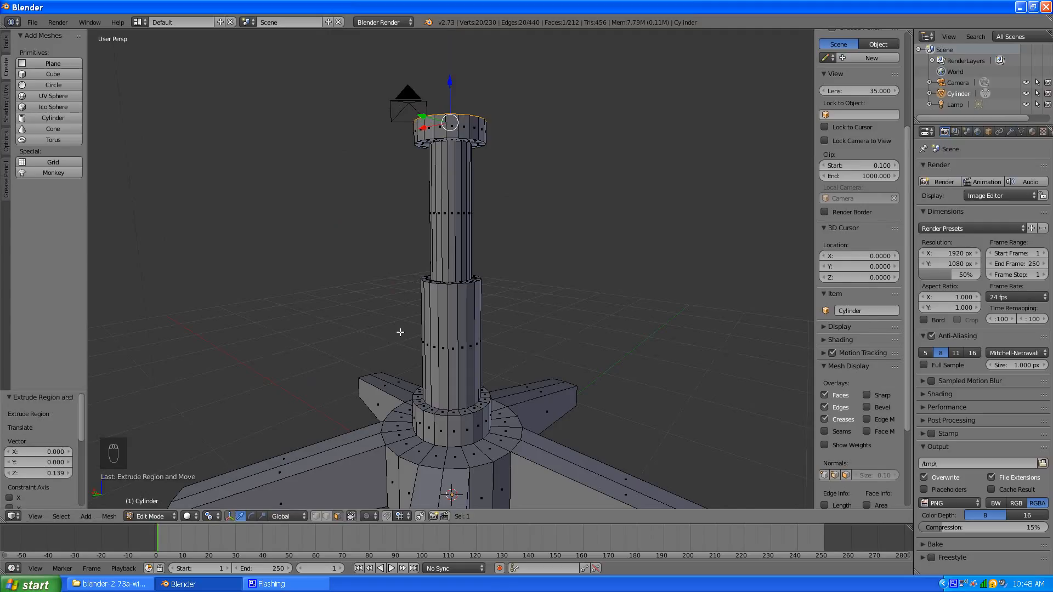
pyautogui.press('a')
# Select the large round face on the underside of the five-armed base
pyautogui.scroll(-5, 501, 305)
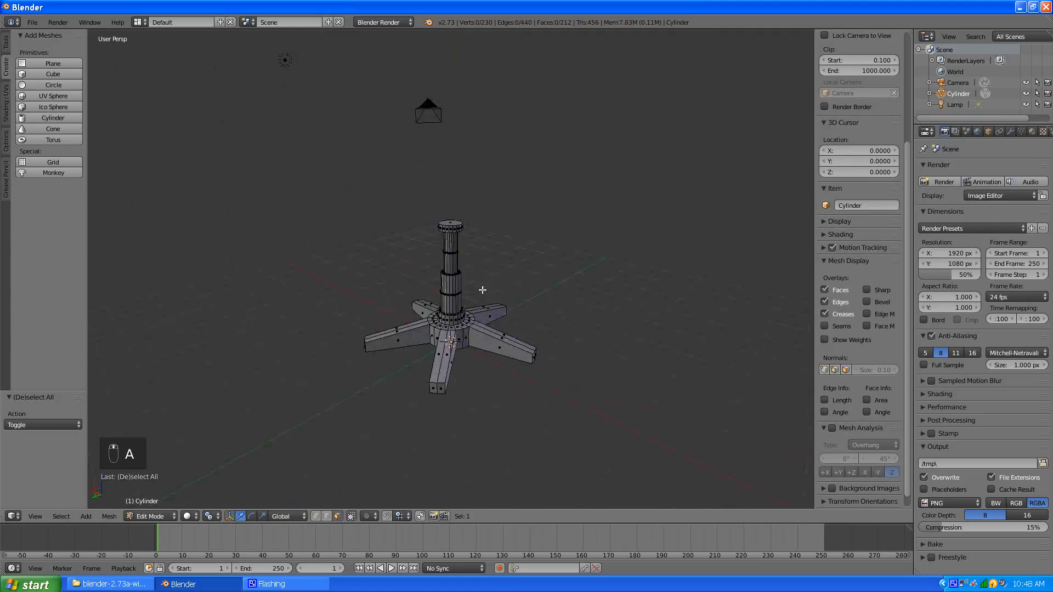
pyautogui.moveTo(474, 287); pyautogui.dragTo(466, 269, button='middle')
pyautogui.scroll(3, 455, 322)
pyautogui.moveTo(455, 322); pyautogui.dragTo(437, 359, button='middle')
pyautogui.rightClick(437, 360)
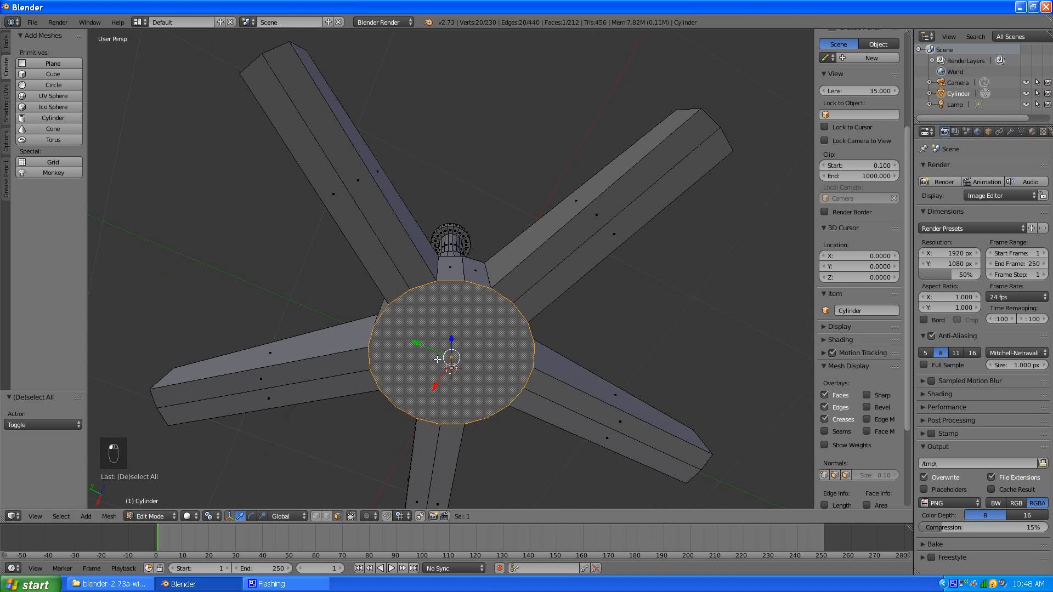
pyautogui.press('i')
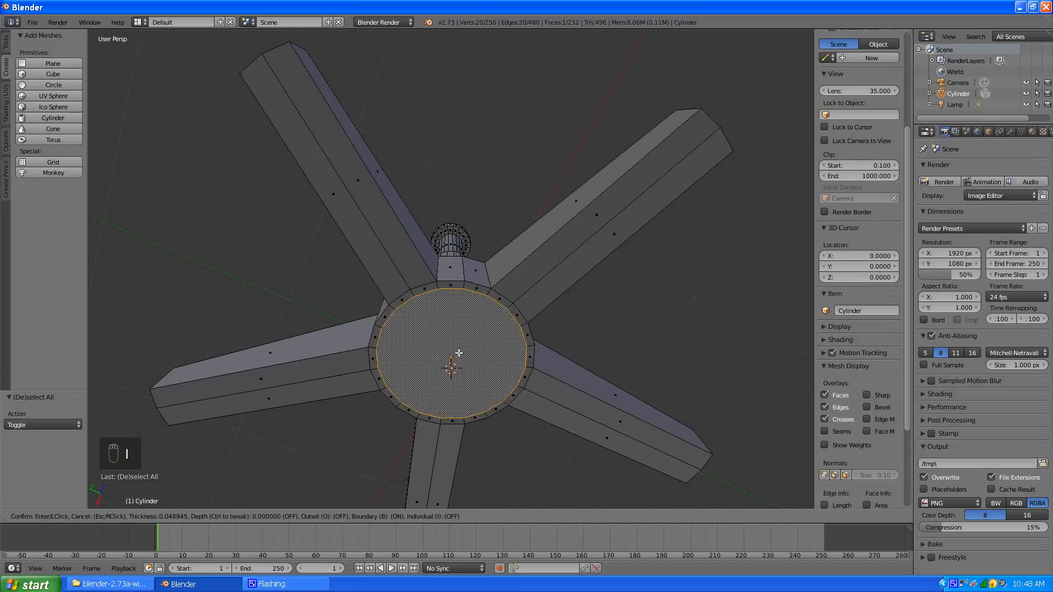
pyautogui.rightClick(433, 349)
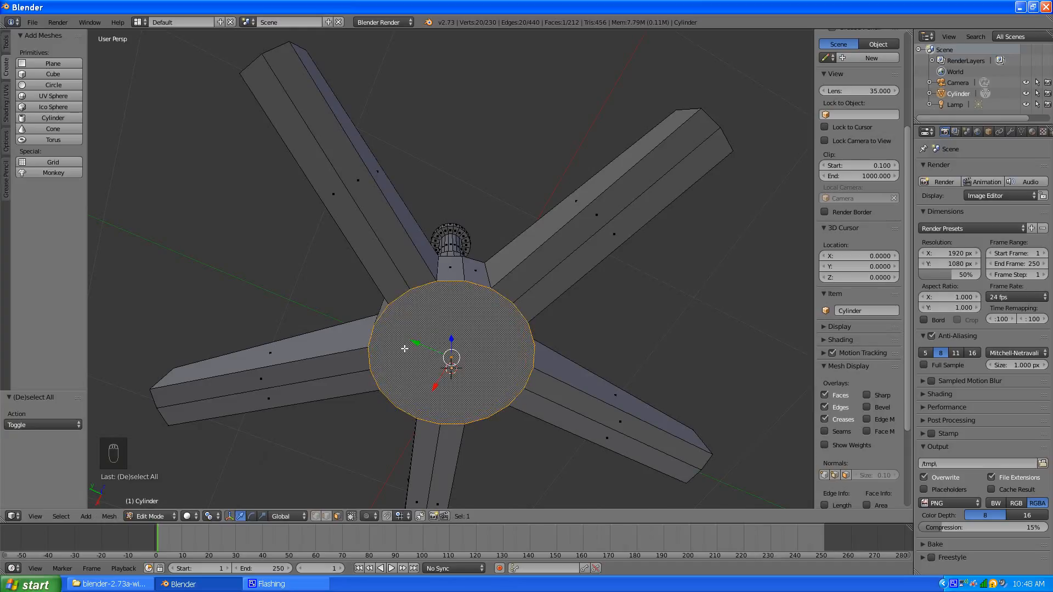
pyautogui.hotkey('alt', 's')
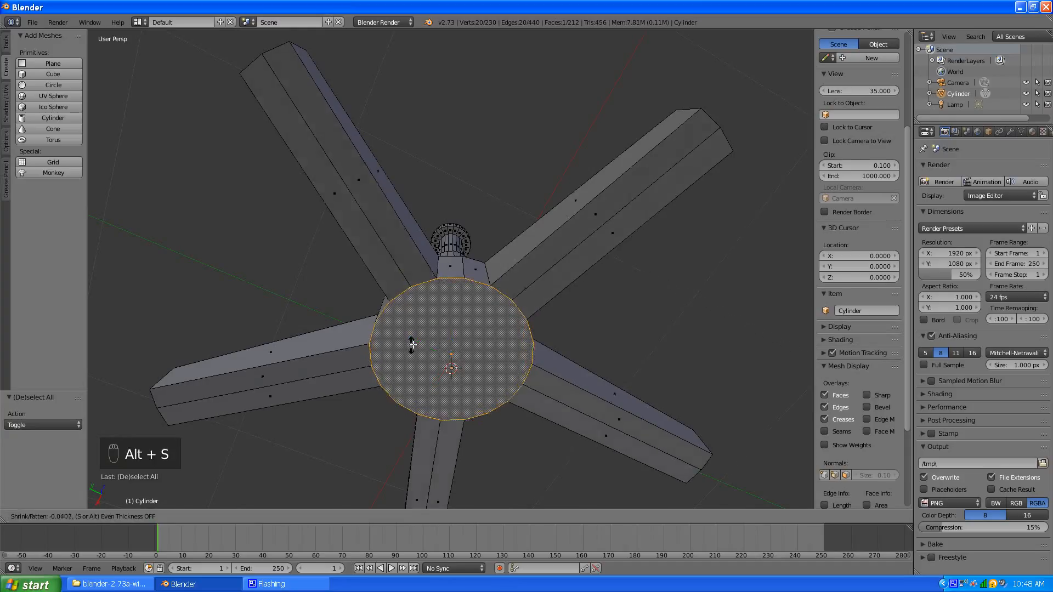
pyautogui.press('s')
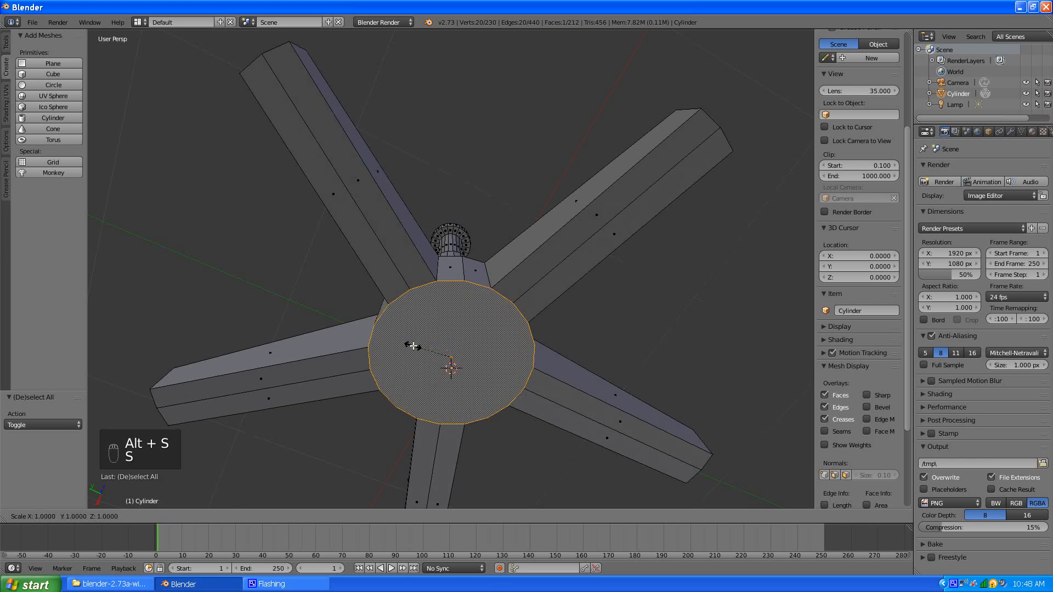
pyautogui.rightClick(425, 347)
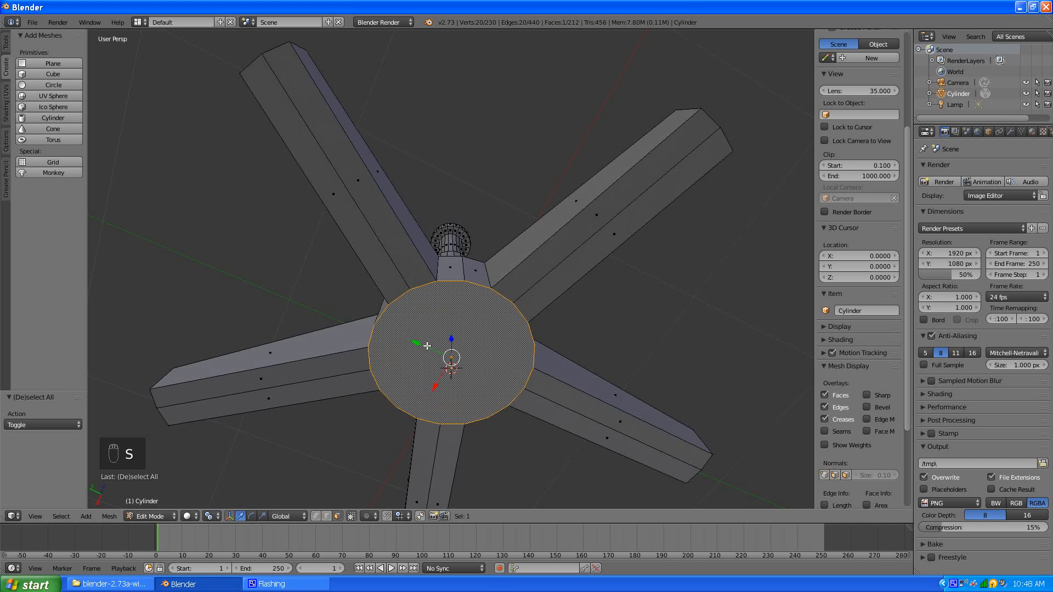
# Inset the round underside face with a thickness of about 0.1253 and inspect the resulting ring
pyautogui.press('i')
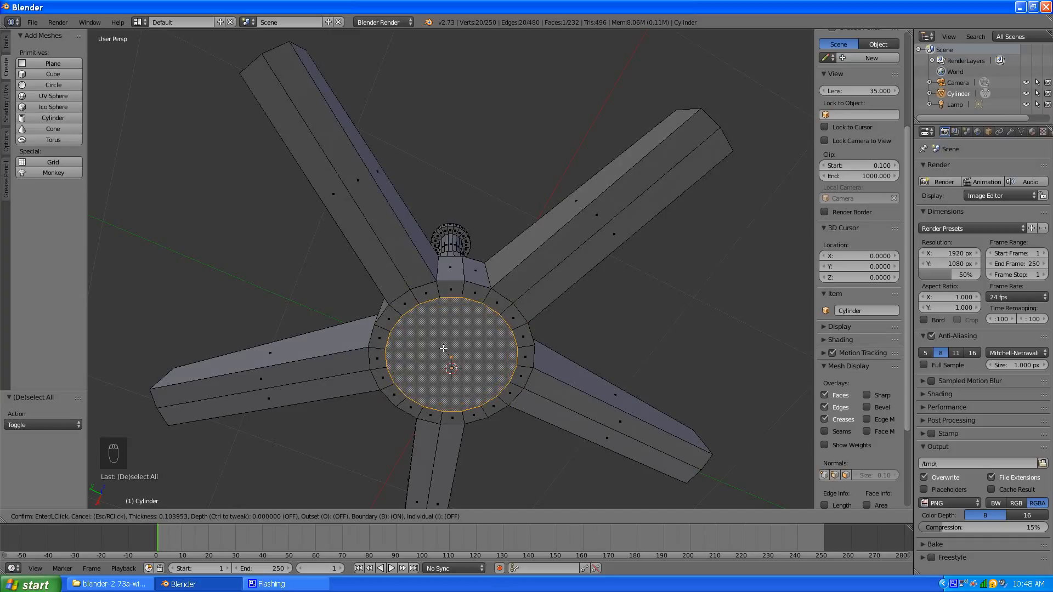
pyautogui.click(445, 352)
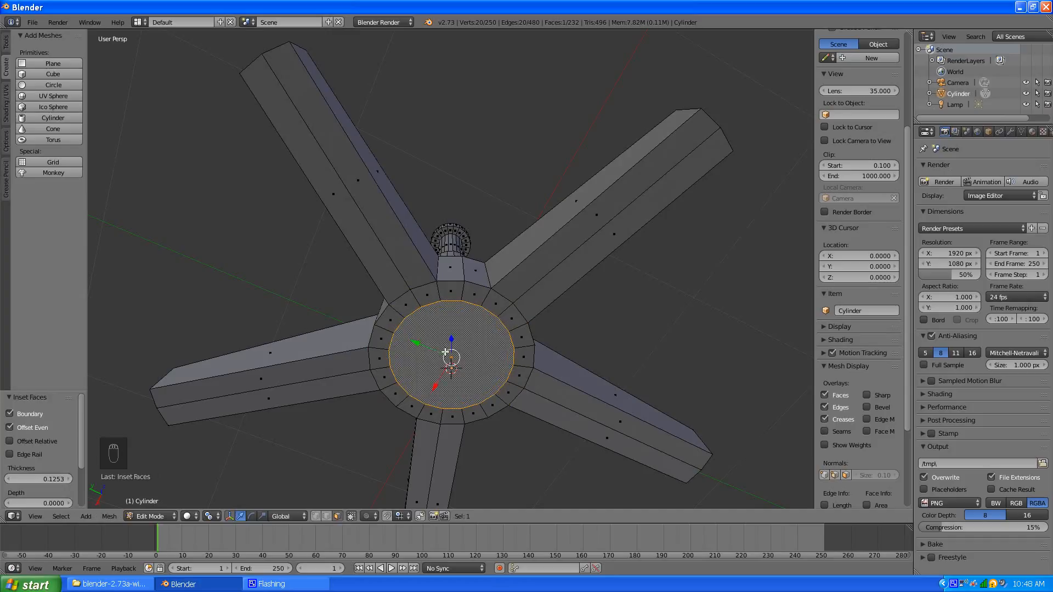
pyautogui.moveTo(431, 342); pyautogui.dragTo(412, 393, button='middle')
pyautogui.scroll(2, 434, 420)
pyautogui.press('KP_Decimal')
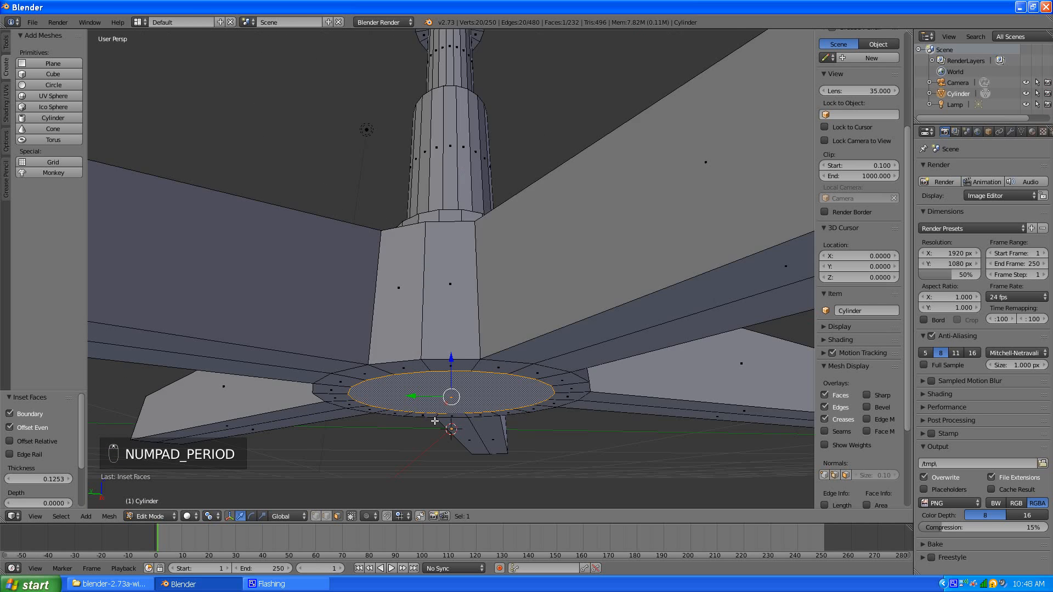
pyautogui.scroll(-5, 425, 378)
pyautogui.moveTo(420, 352); pyautogui.dragTo(450, 310, button='middle')
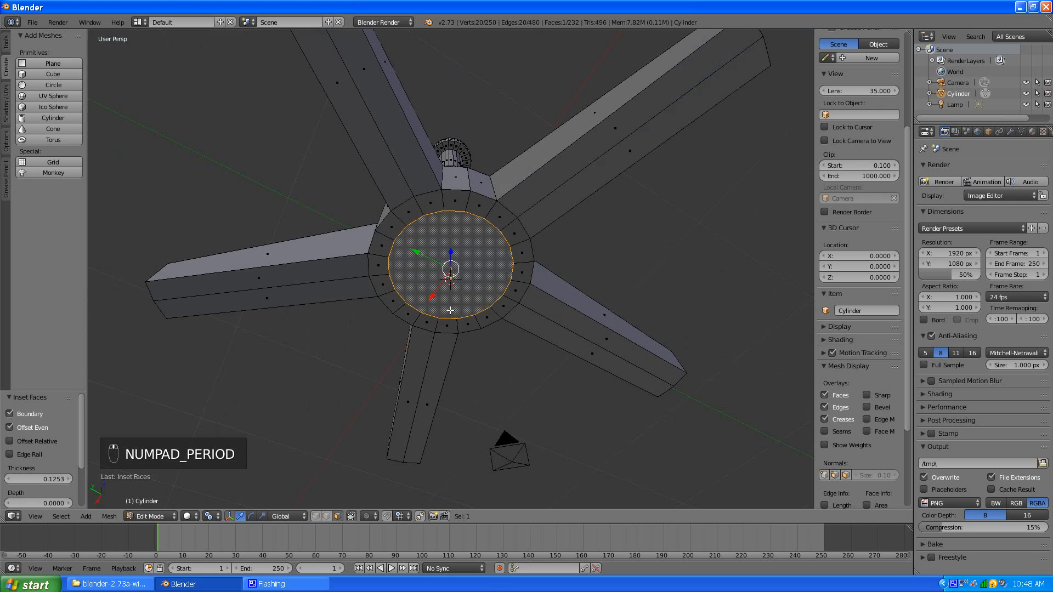
pyautogui.scroll(4, 449, 313)
pyautogui.scroll(-2, 449, 313)
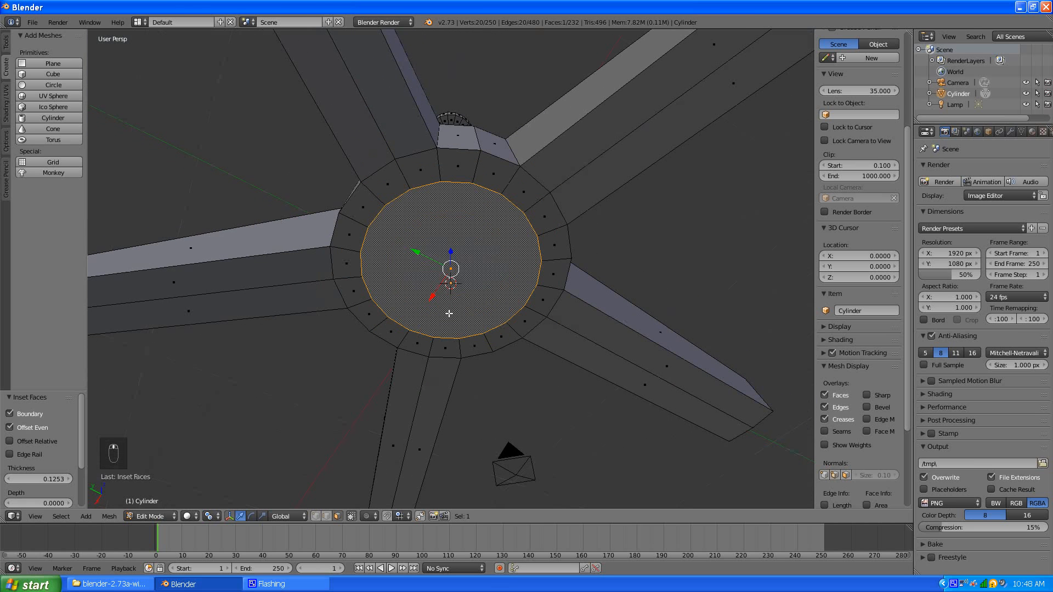
# Divide the inner underside face into triangles meeting at its centre with Poke Faces, and deselect everything
pyautogui.hotkey('alt', 'f')
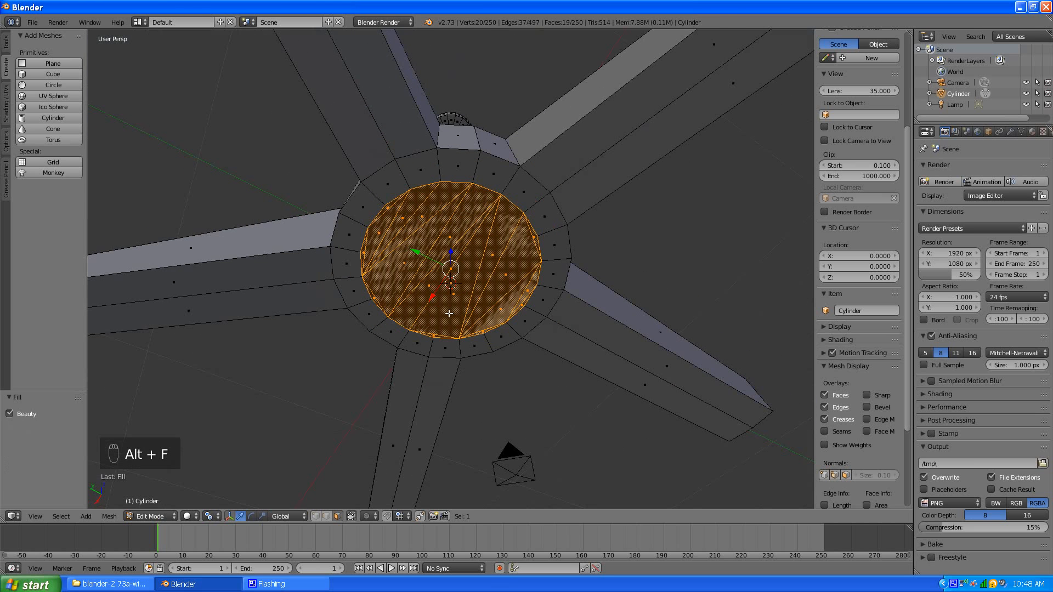
pyautogui.hotkey('ctrl', 'z')
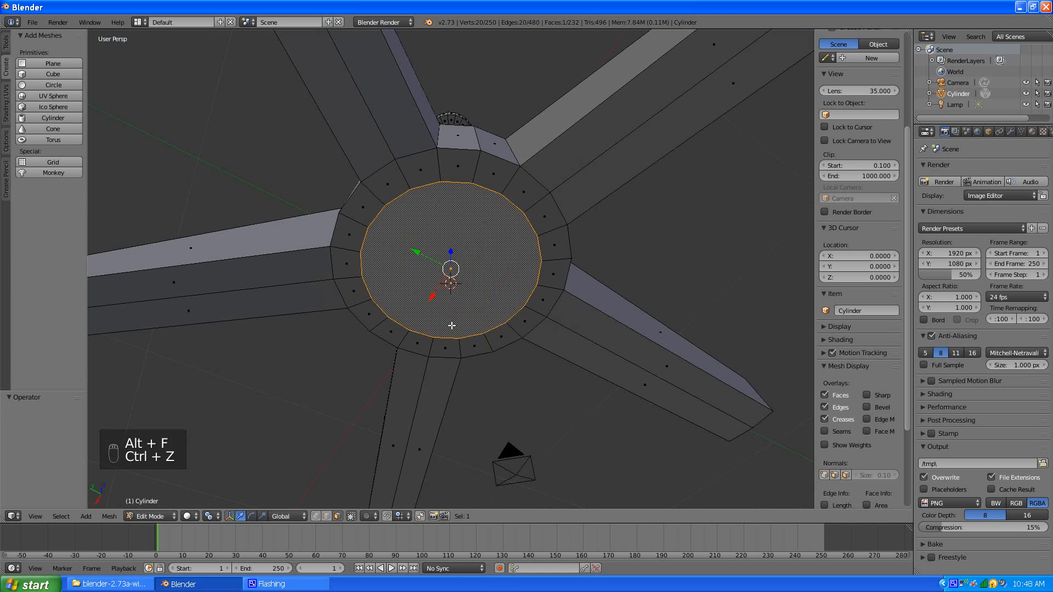
pyautogui.hotkey('ctrl', 'f')
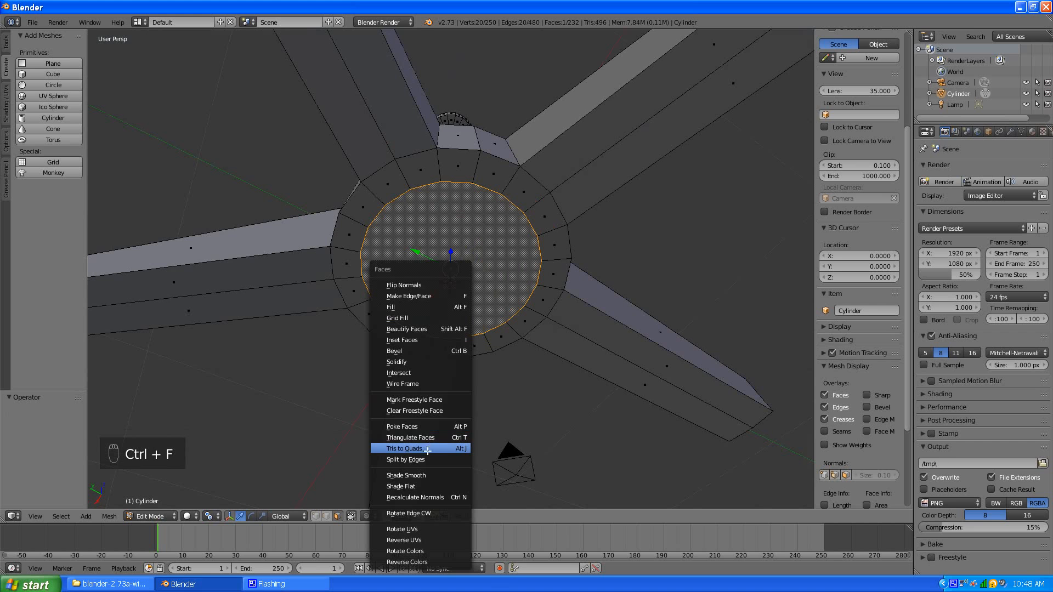
pyautogui.click(424, 426)
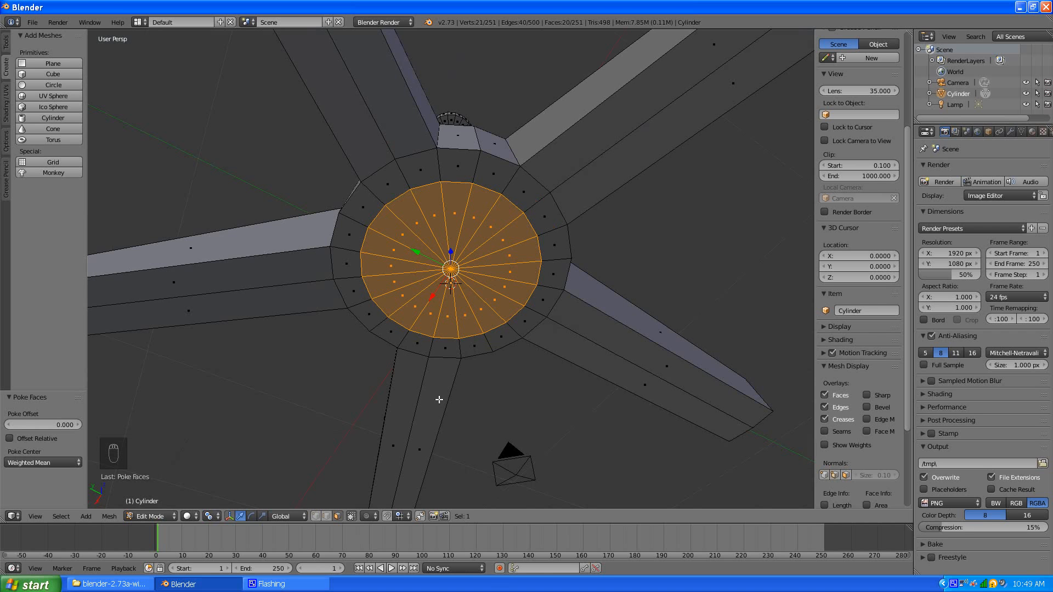
pyautogui.press('a')
# Examine the capped column and the five-armed base from the side and from above
pyautogui.scroll(-4, 470, 331)
pyautogui.moveTo(470, 331); pyautogui.dragTo(450, 417, button='middle')
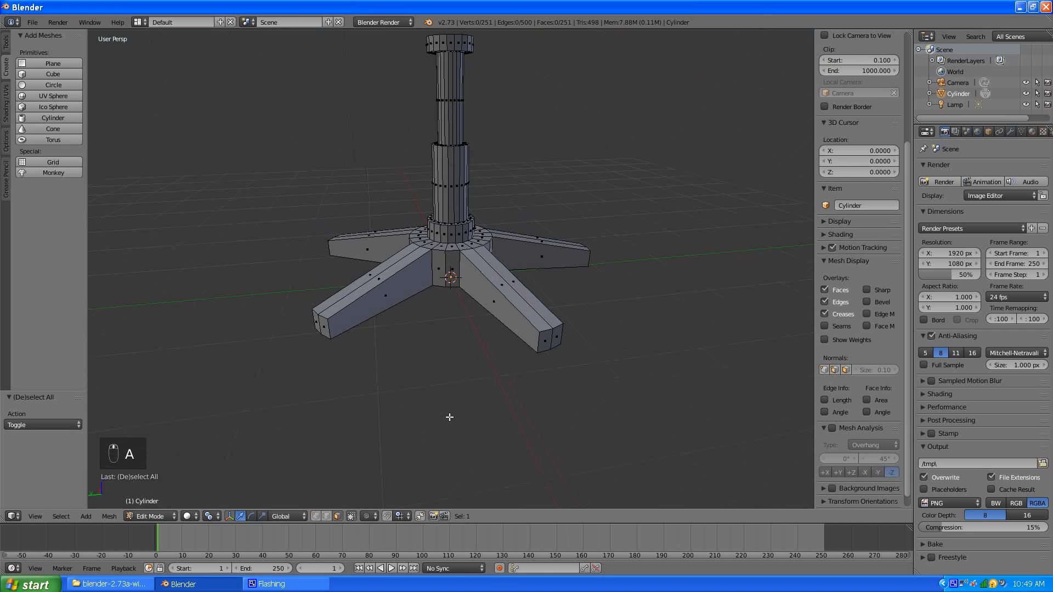
pyautogui.scroll(3, 425, 315)
pyautogui.scroll(-6, 426, 315)
pyautogui.moveTo(459, 231); pyautogui.dragTo(458, 308, button='middle')
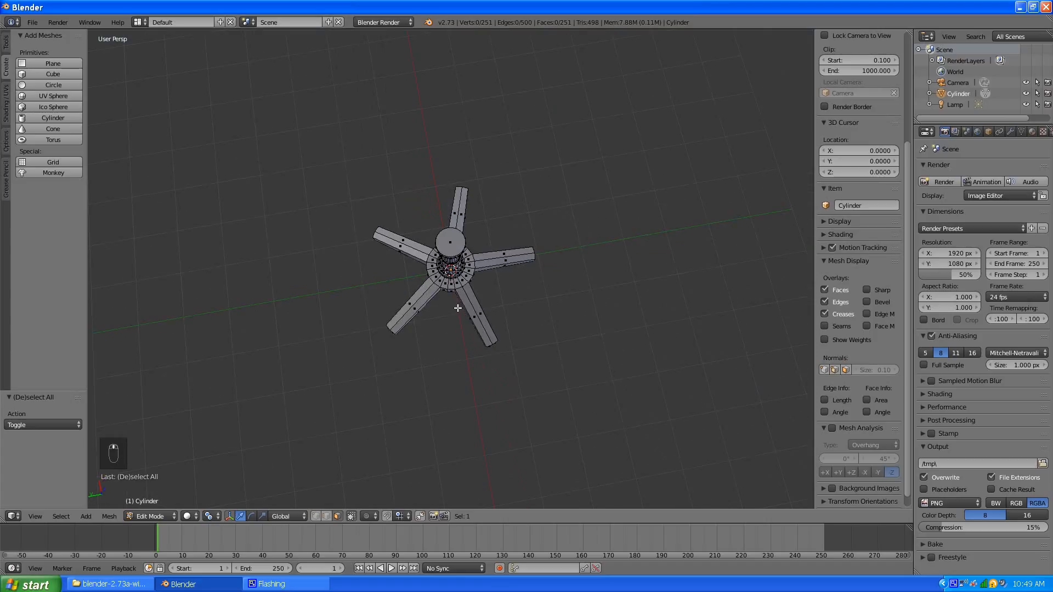
pyautogui.scroll(4, 458, 308)
pyautogui.scroll(-2, 458, 308)
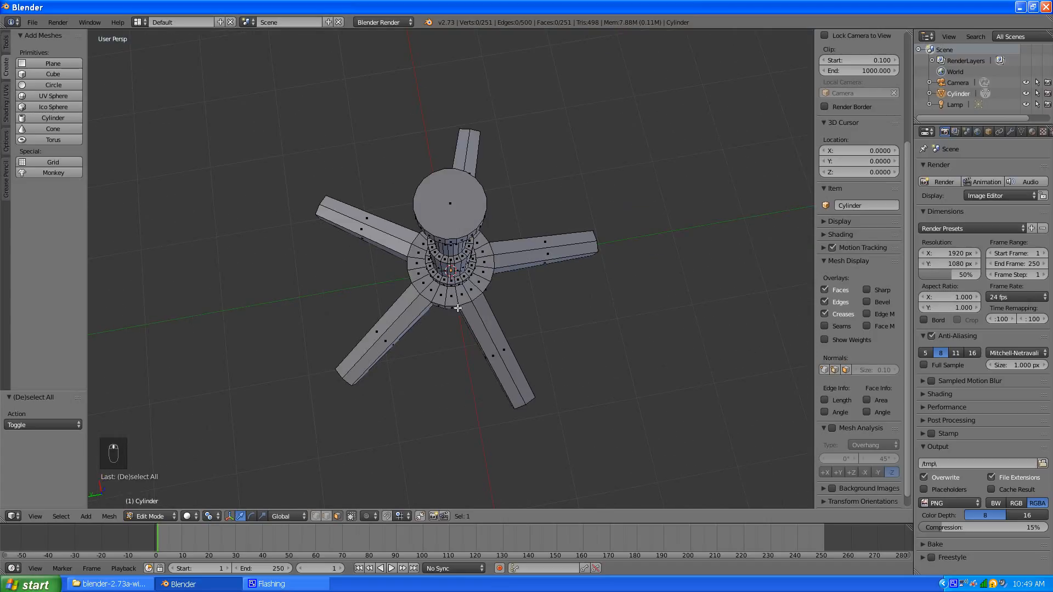
pyautogui.moveTo(507, 326); pyautogui.dragTo(490, 274, button='middle')
pyautogui.scroll(-4, 490, 274)
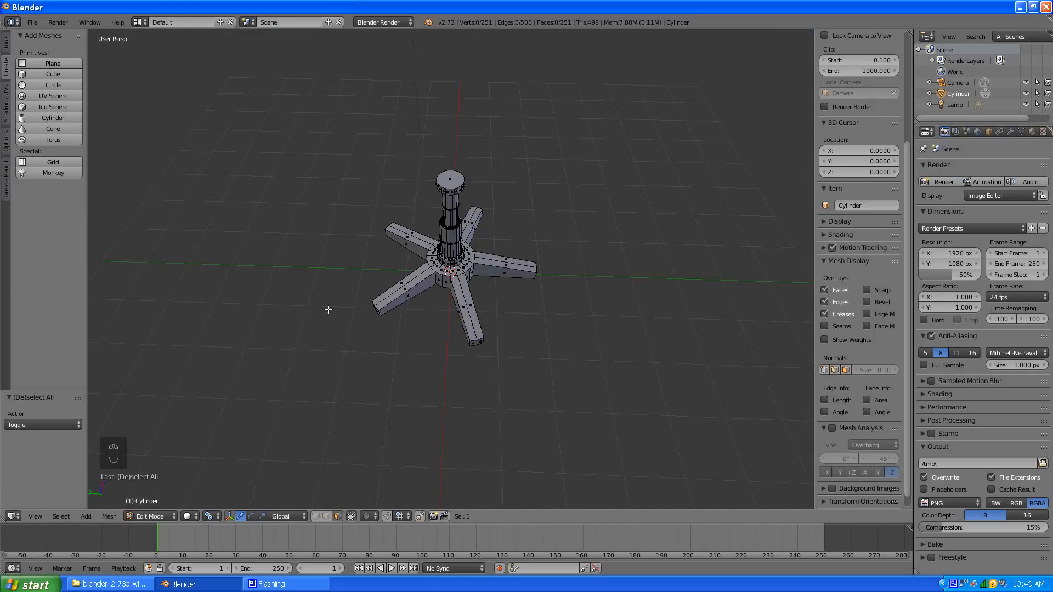
# Add a cube of radius 1 at the origin within the same mesh
pyautogui.hotkey('shift', 'a')
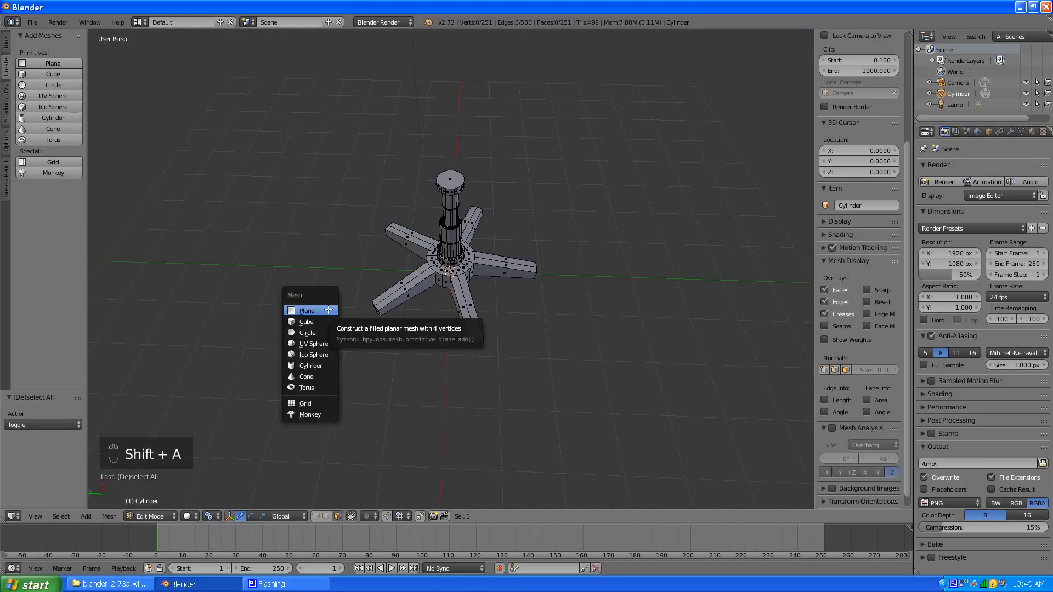
pyautogui.click(320, 325)
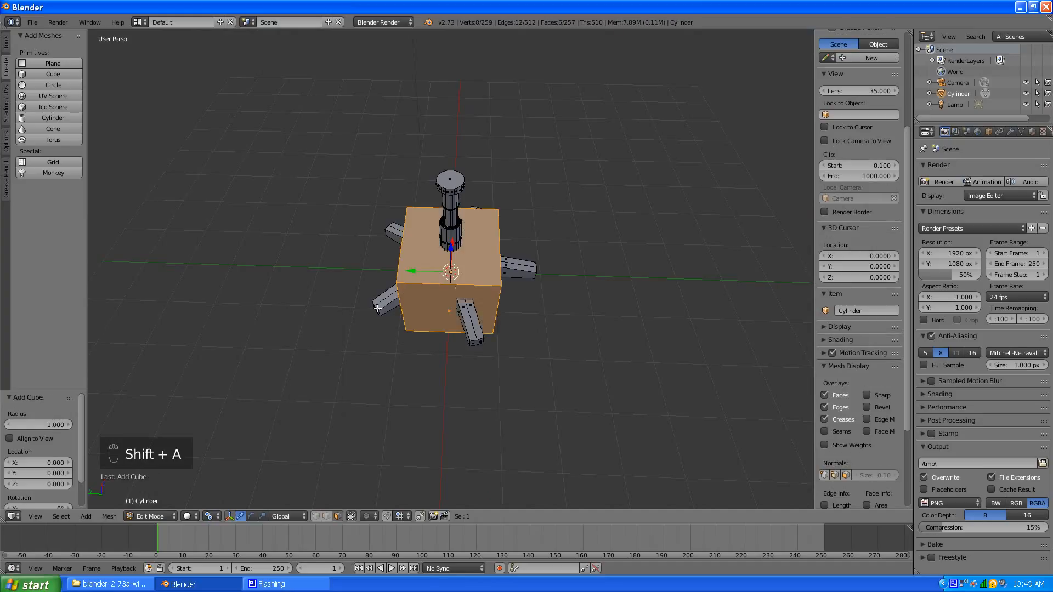
pyautogui.moveTo(456, 291); pyautogui.dragTo(351, 310, button='middle')
pyautogui.scroll(2, 351, 310)
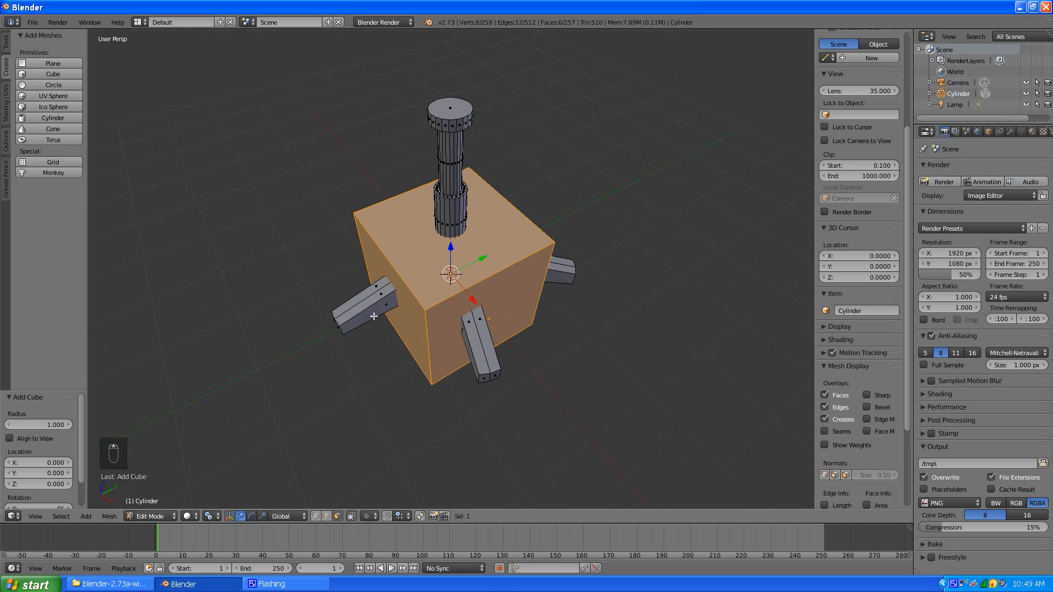
# Raise the cube above the column by moving it about 2.639 and another 1.573 along the Z axis
pyautogui.press('g')
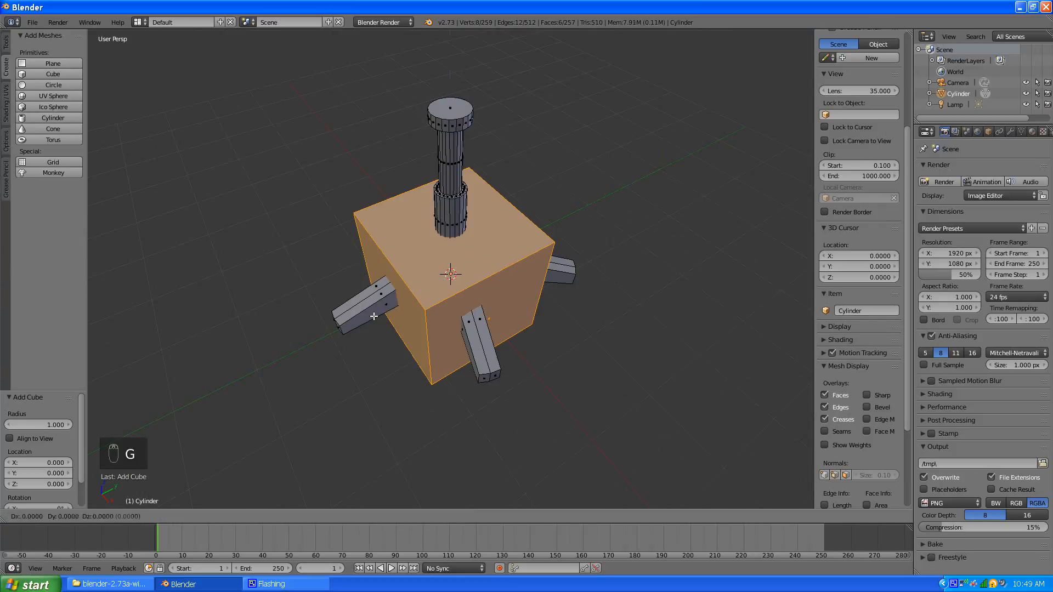
pyautogui.press('z')
pyautogui.click(386, 157)
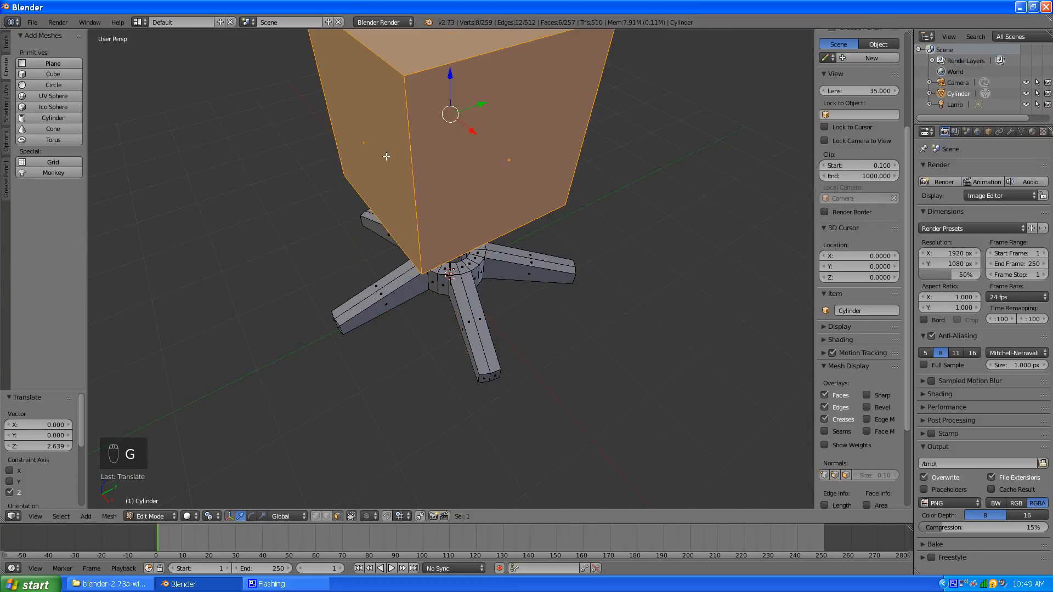
pyautogui.scroll(-4, 386, 157)
pyautogui.press('g')
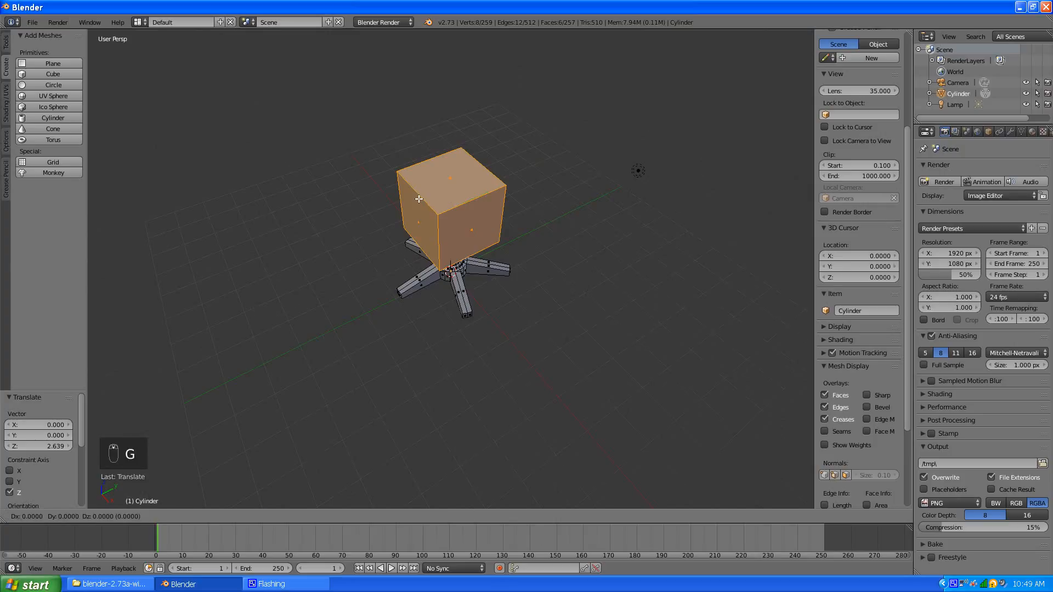
pyautogui.press('z')
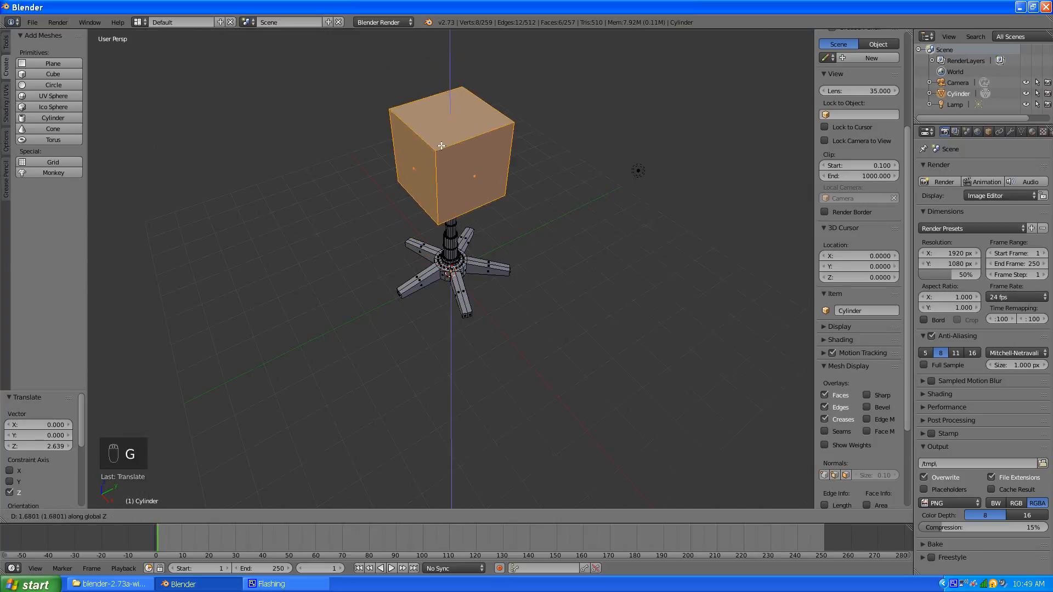
pyautogui.click(443, 247)
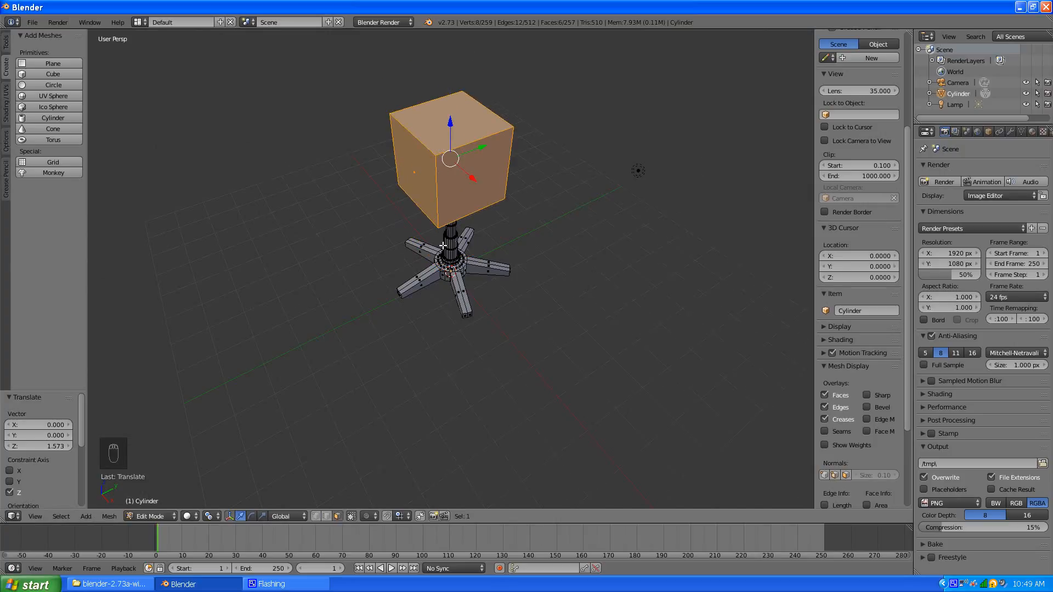
# Scale the raised cube uniformly to about 0.413 and view it with the base from the side
pyautogui.press('s')
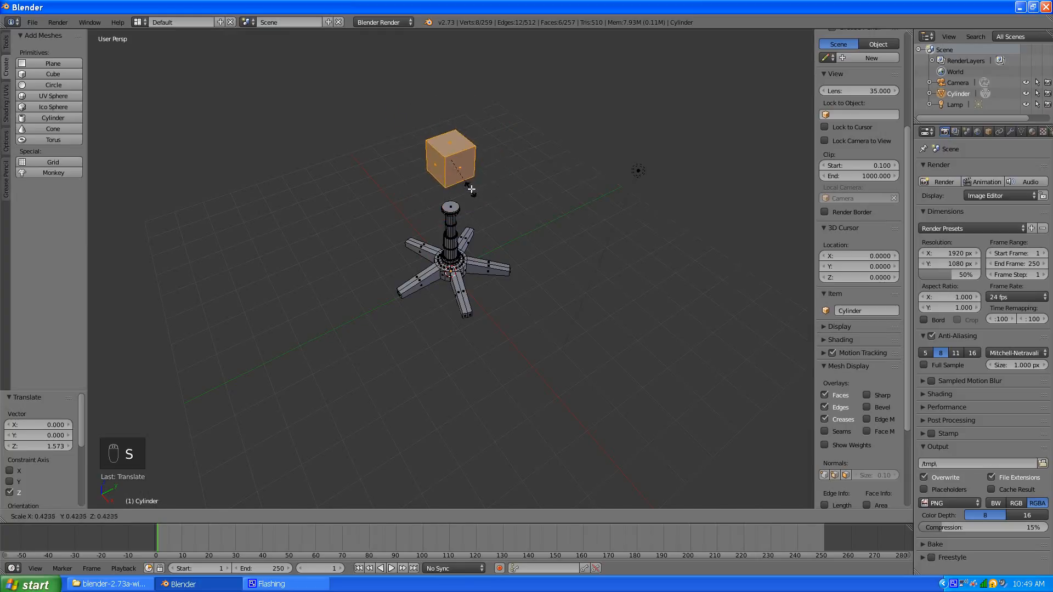
pyautogui.click(468, 189)
pyautogui.moveTo(444, 225); pyautogui.dragTo(476, 196, button='middle')
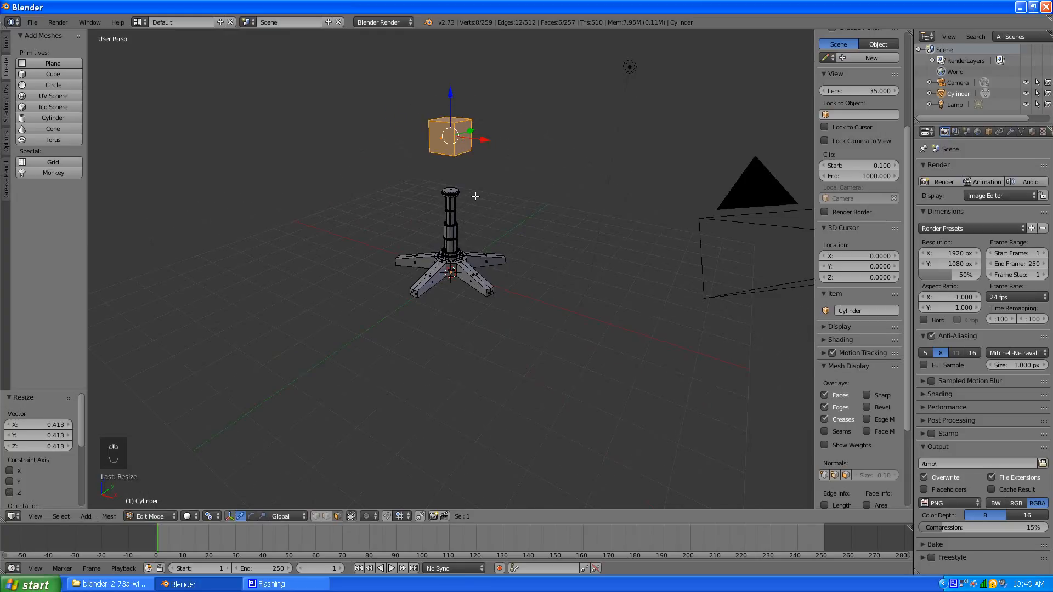
# Lower the cube toward the column by moving it about -1.001 along the Z axis
pyautogui.press('g')
pyautogui.press('z')
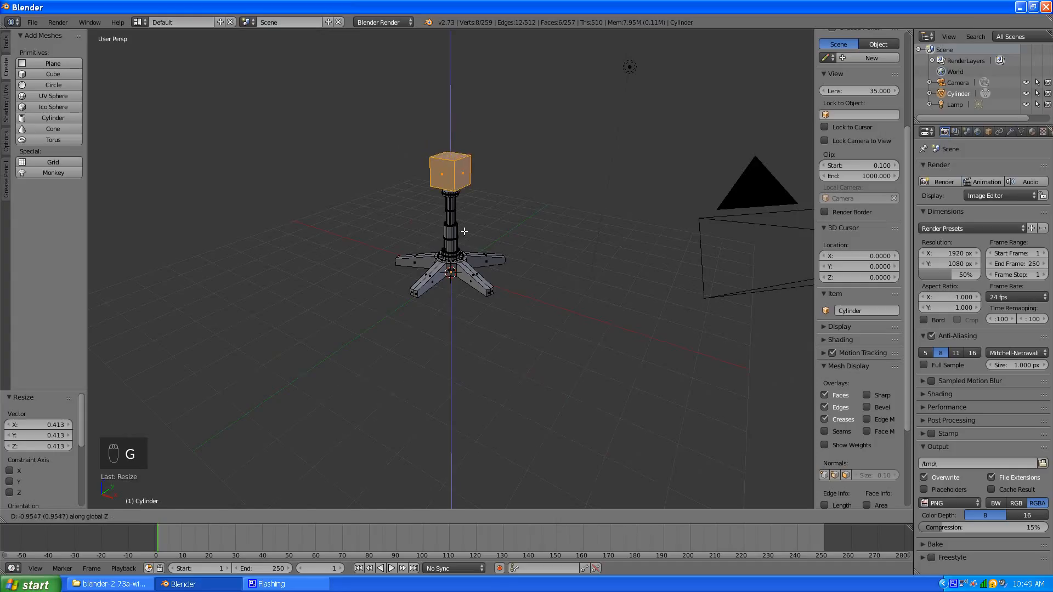
pyautogui.click(464, 232)
pyautogui.moveTo(519, 205); pyautogui.dragTo(489, 241, button='middle')
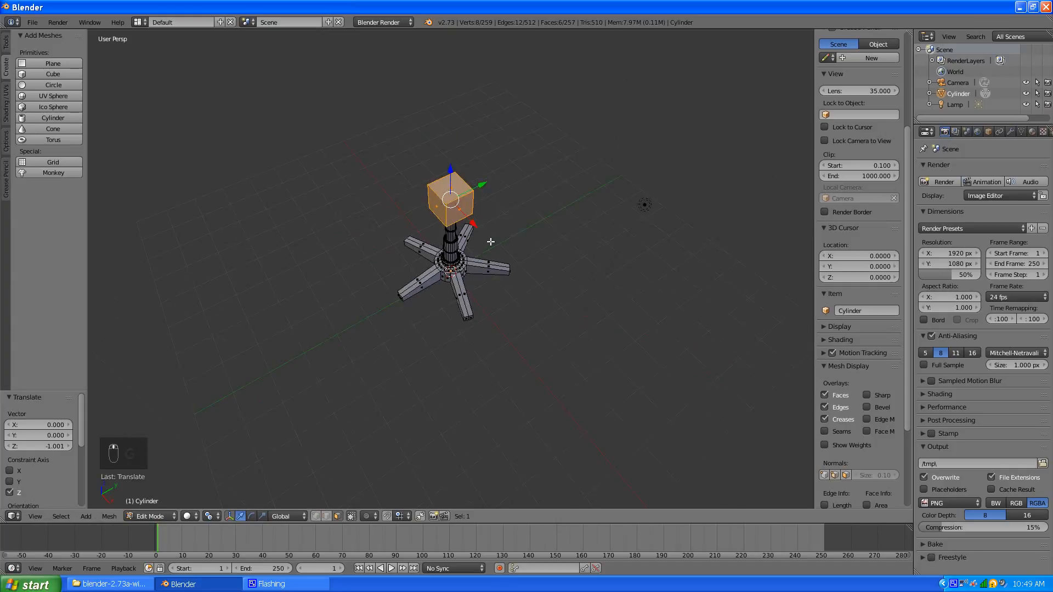
# Flatten the cube into a slab by scaling it to about 0.222 along the Z axis
pyautogui.scroll(5, 489, 241)
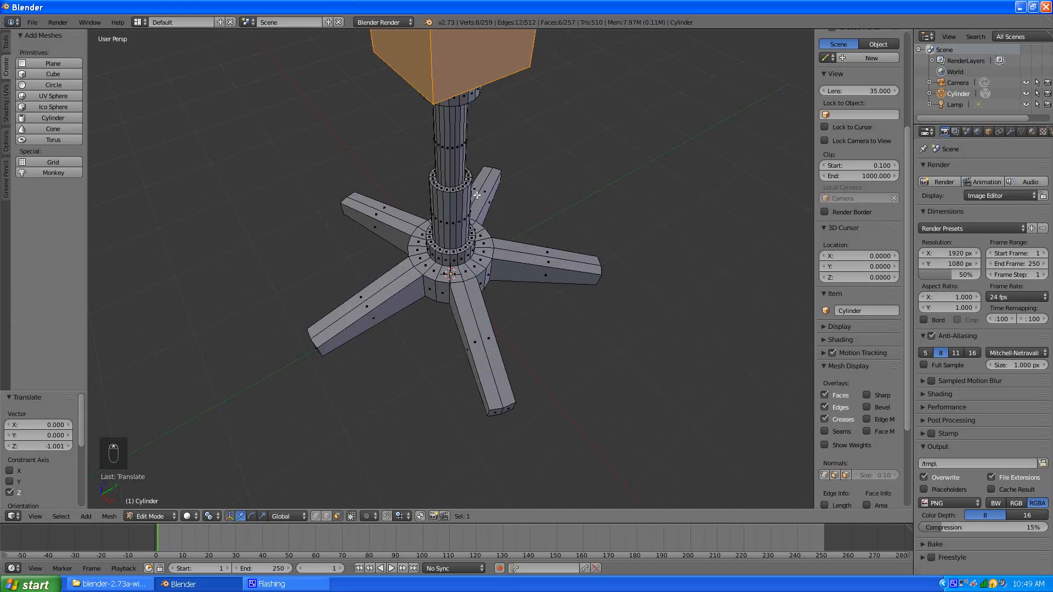
pyautogui.scroll(-5, 494, 211)
pyautogui.press('s')
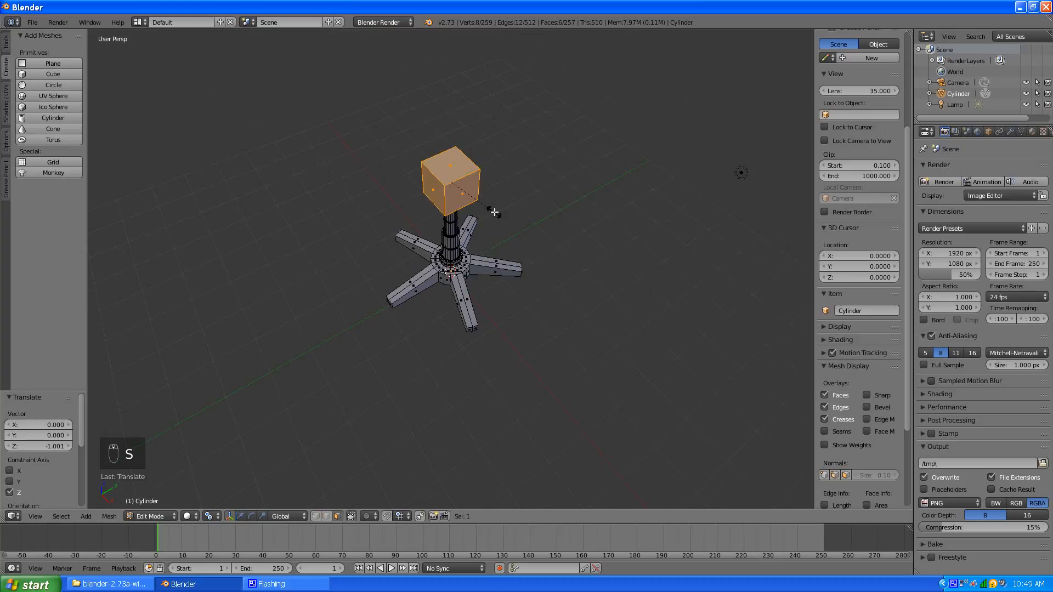
pyautogui.press('z')
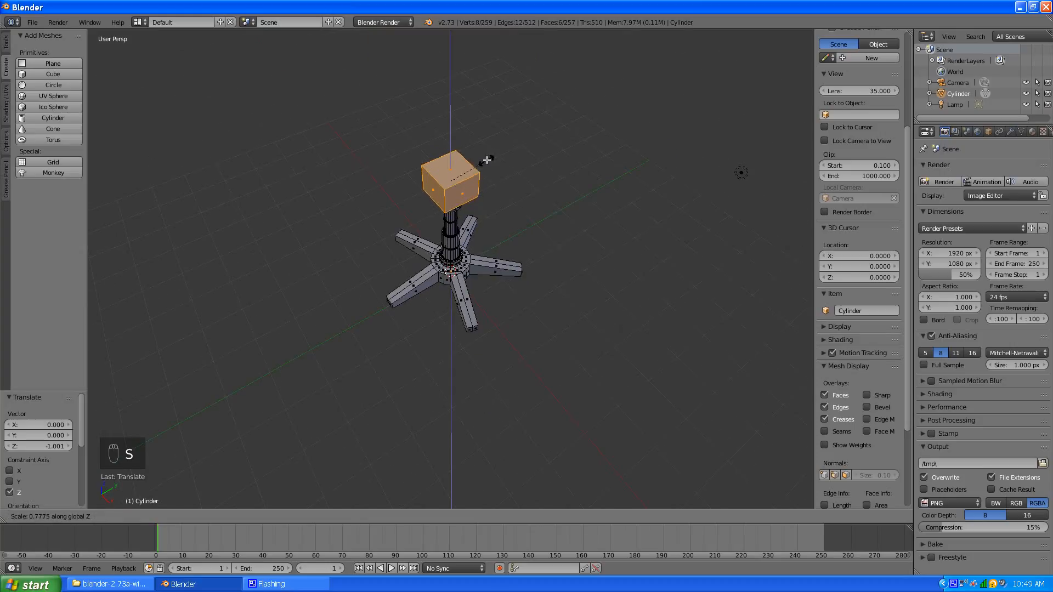
pyautogui.click(462, 177)
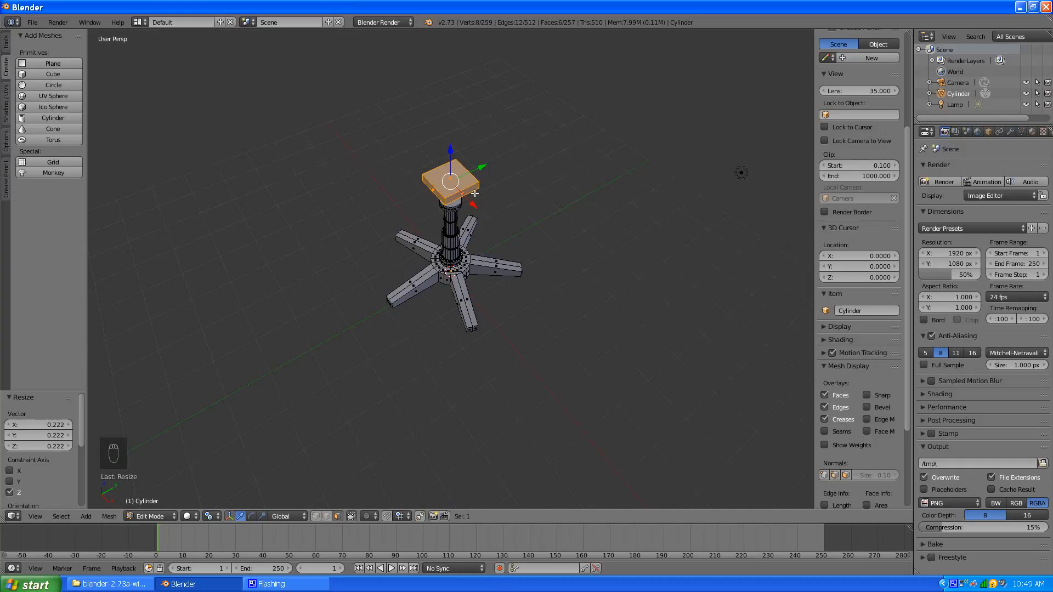
# Seat the slab on the column's cap by moving it about -0.468 along the Z axis
pyautogui.press('KP_Decimal')
pyautogui.scroll(-3, 459, 308)
pyautogui.moveTo(457, 310); pyautogui.dragTo(453, 232, button='middle')
pyautogui.press('g')
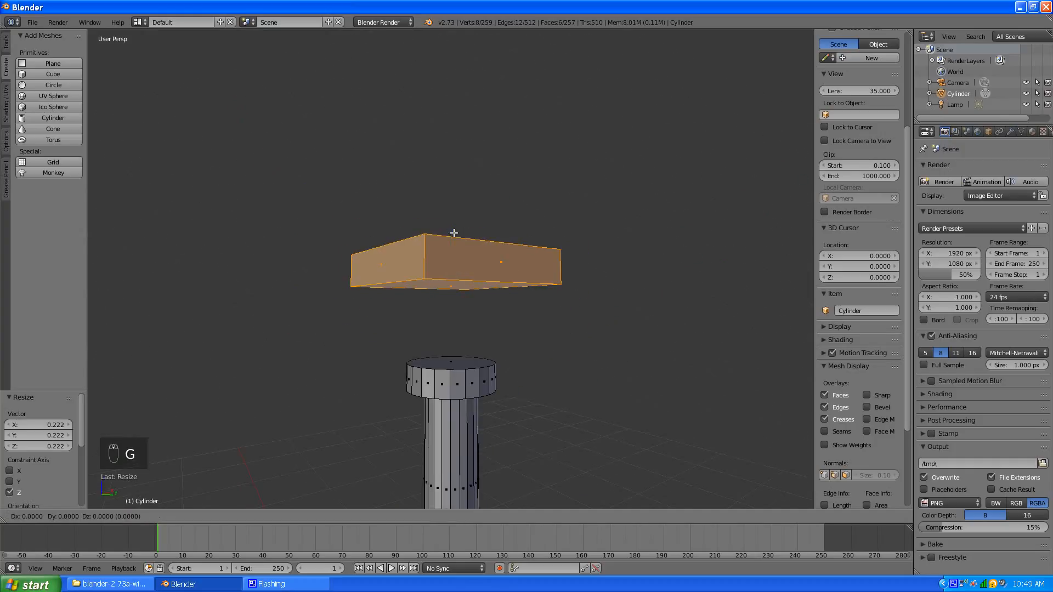
pyautogui.press('z')
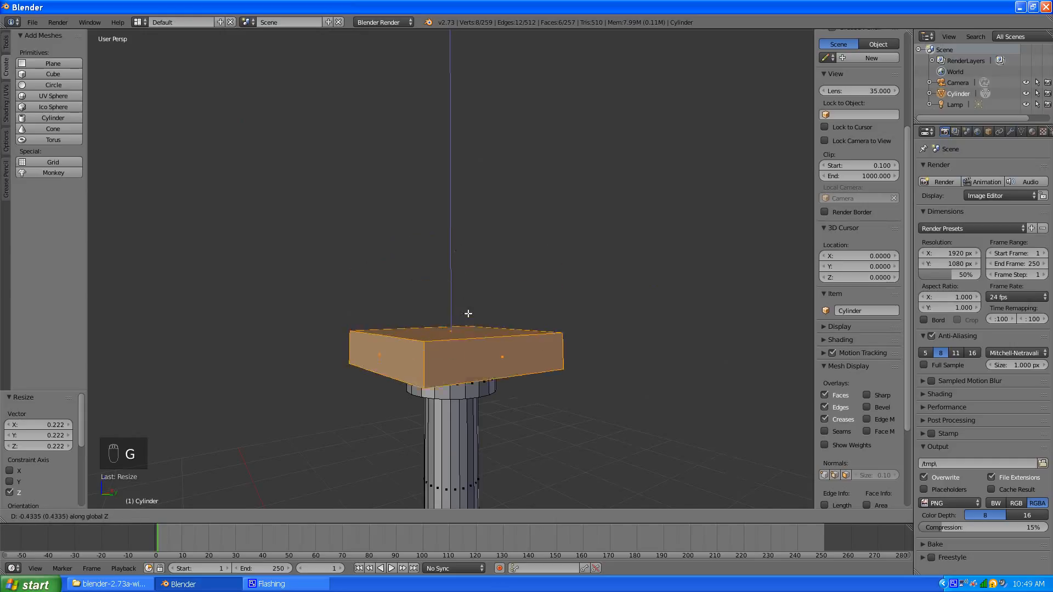
pyautogui.click(468, 319)
pyautogui.moveTo(439, 329); pyautogui.dragTo(465, 356, button='middle')
pyautogui.scroll(-5, 466, 357)
pyautogui.moveTo(485, 344); pyautogui.dragTo(465, 353, button='middle')
pyautogui.scroll(2, 465, 352)
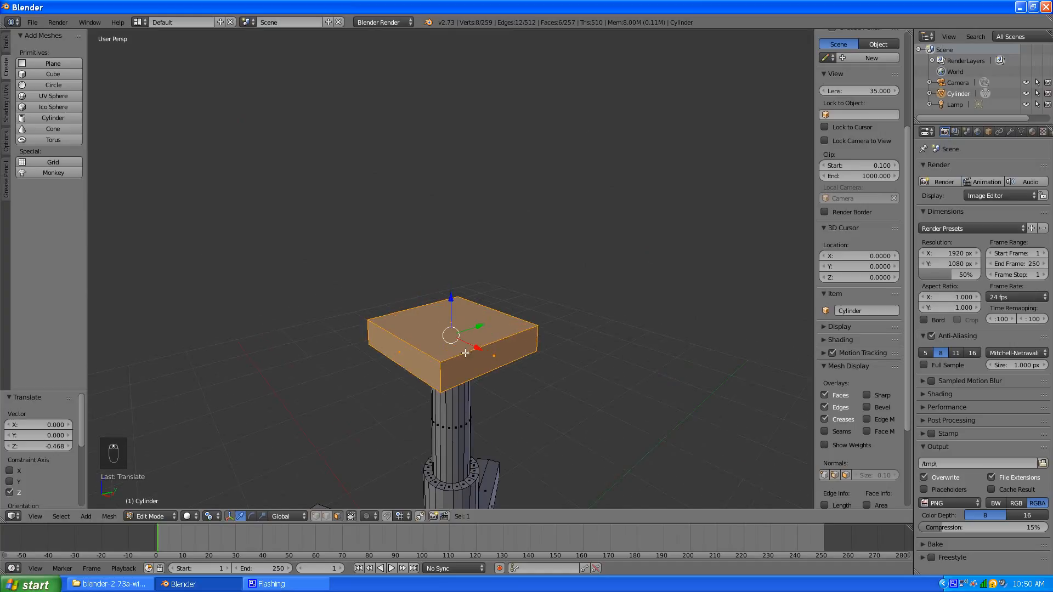
# Thin the slab into a plate by moving its top face down about 0.1 along the Z axis, and clear the selection
pyautogui.rightClick(422, 337)
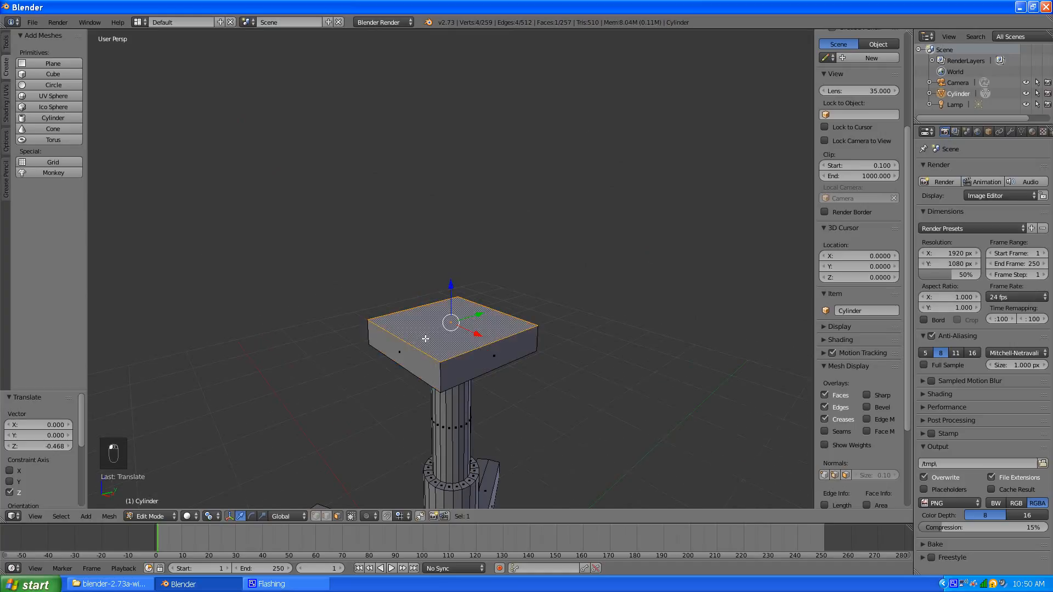
pyautogui.press('g')
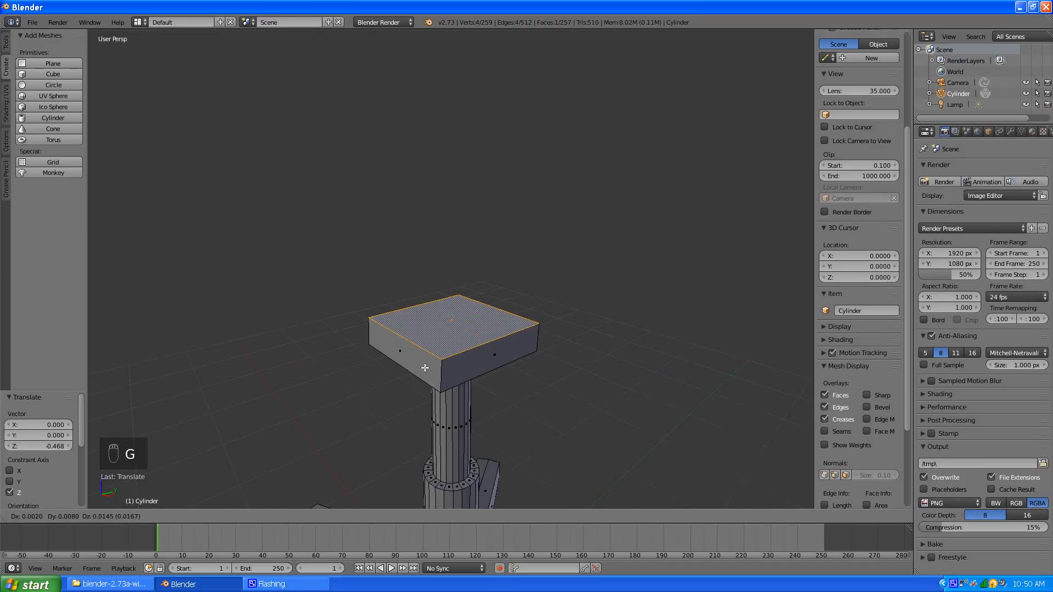
pyautogui.press('z')
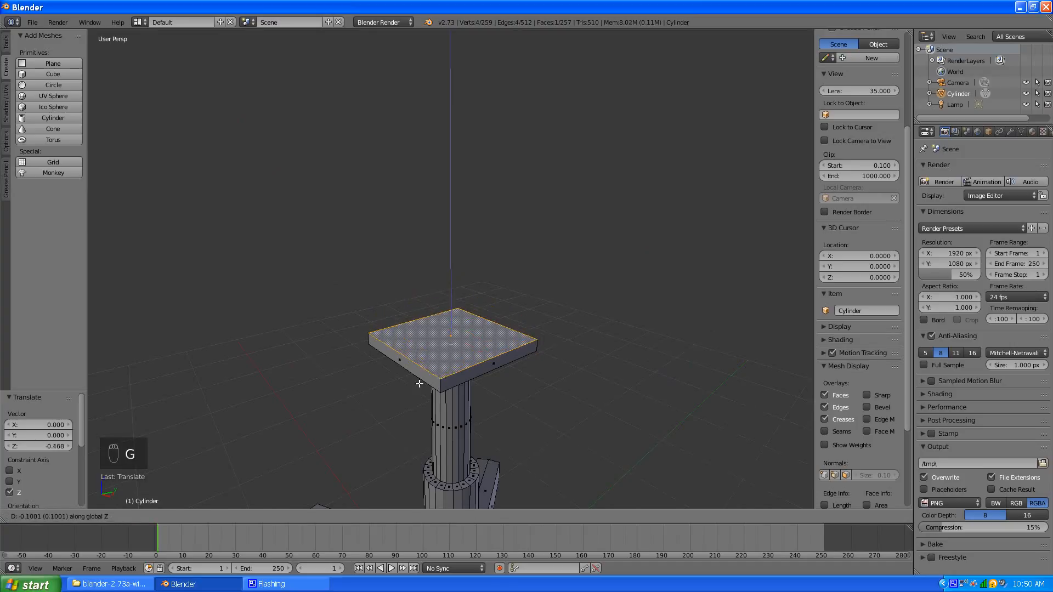
pyautogui.click(524, 342)
pyautogui.press('a')
pyautogui.scroll(2, 481, 362)
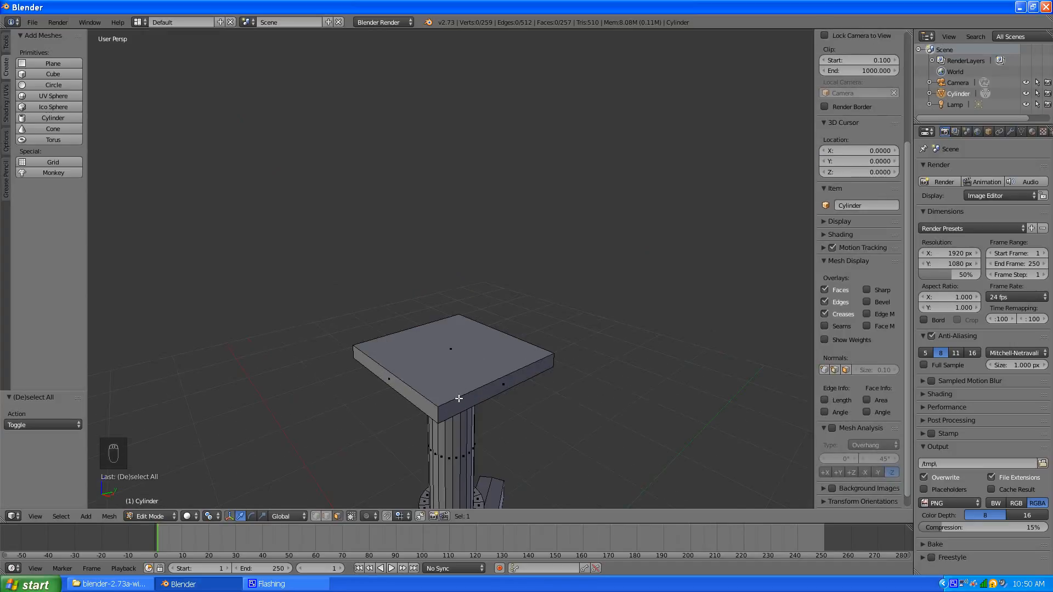
# Select the loop of four faces around the plate through its top and inset them with a thickness of about 0.2184
pyautogui.press('l')
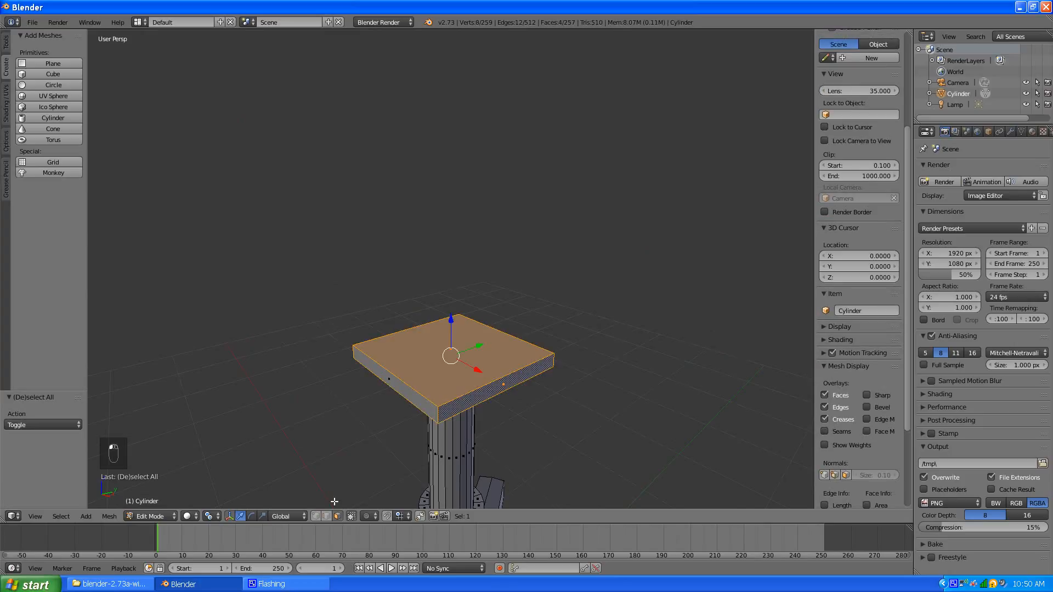
pyautogui.rightClick(469, 391)
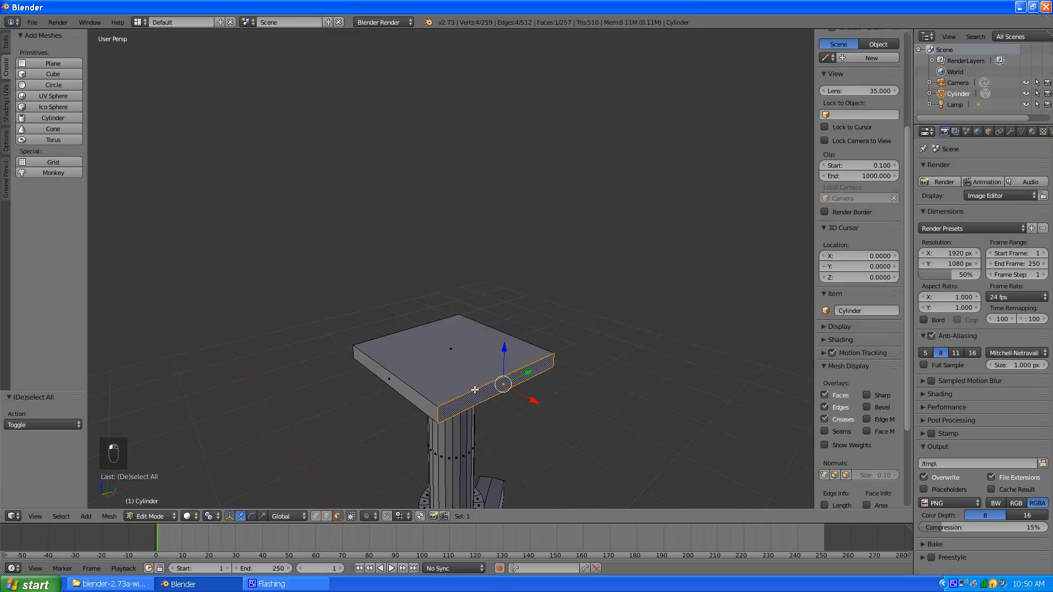
pyautogui.press('l')
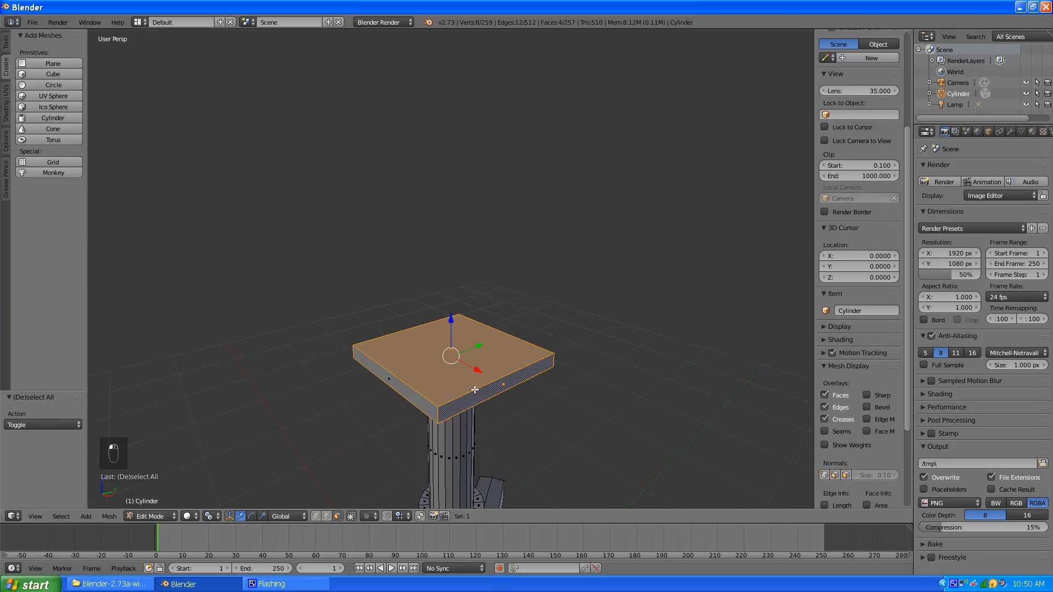
pyautogui.press('i')
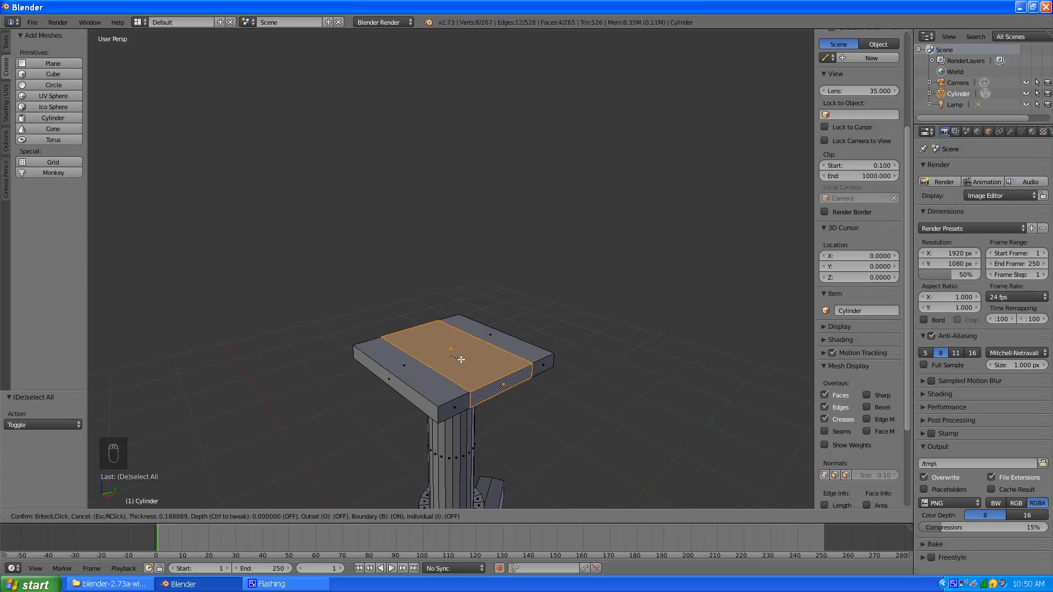
pyautogui.click(509, 340)
pyautogui.scroll(-2, 509, 346)
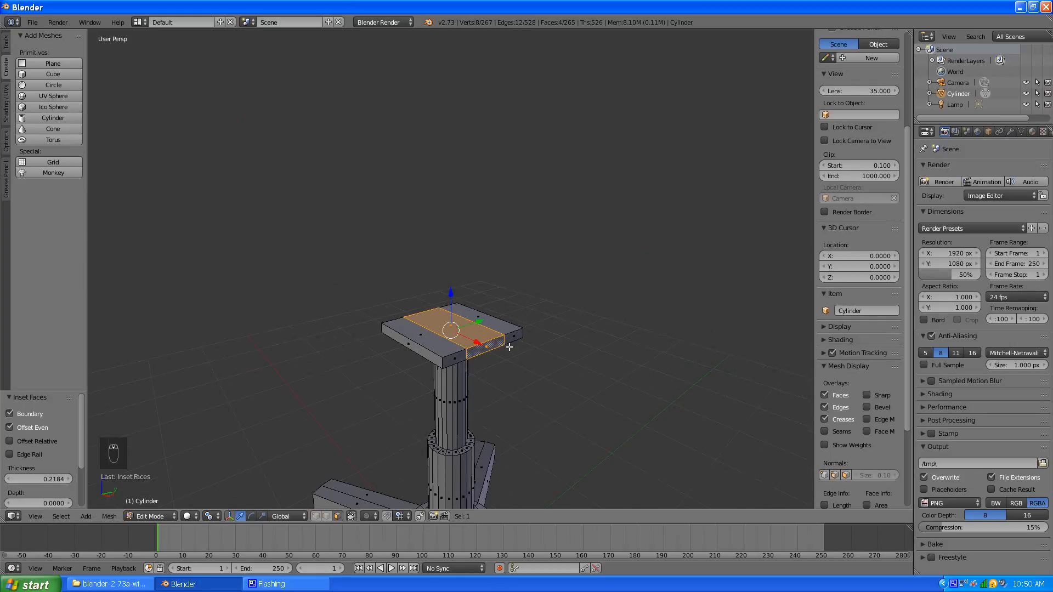
pyautogui.press('a')
# Extrude the middle faces on the plate's two opposite ends outward by about 0.508 to form two extensions
pyautogui.scroll(2, 506, 348)
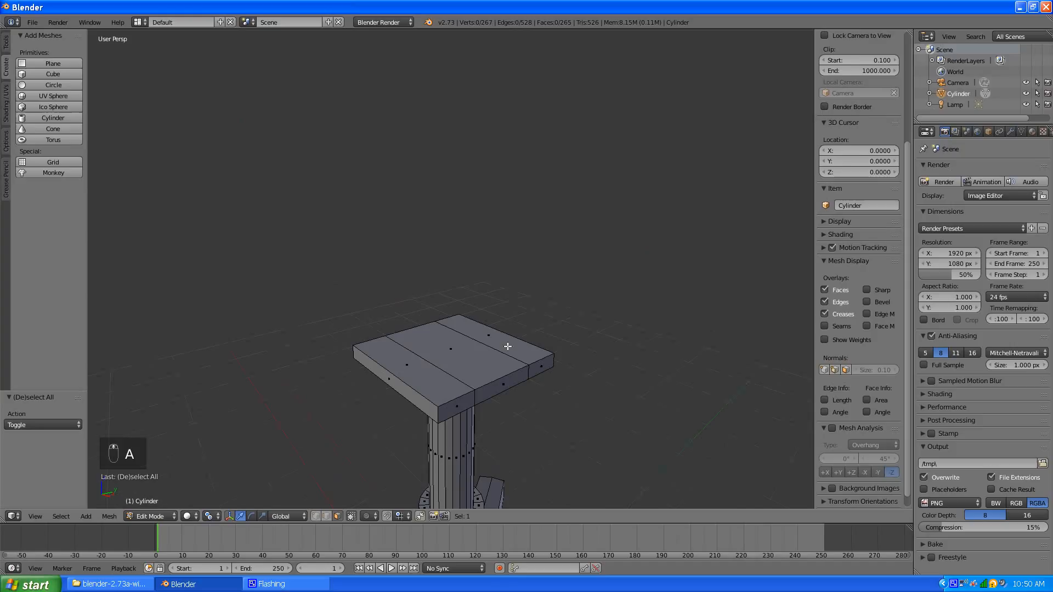
pyautogui.rightClick(501, 384)
pyautogui.moveTo(318, 365); pyautogui.dragTo(435, 368, button='middle')
pyautogui.keyDown('shift'); pyautogui.rightClick(406, 386); pyautogui.keyUp('shift')
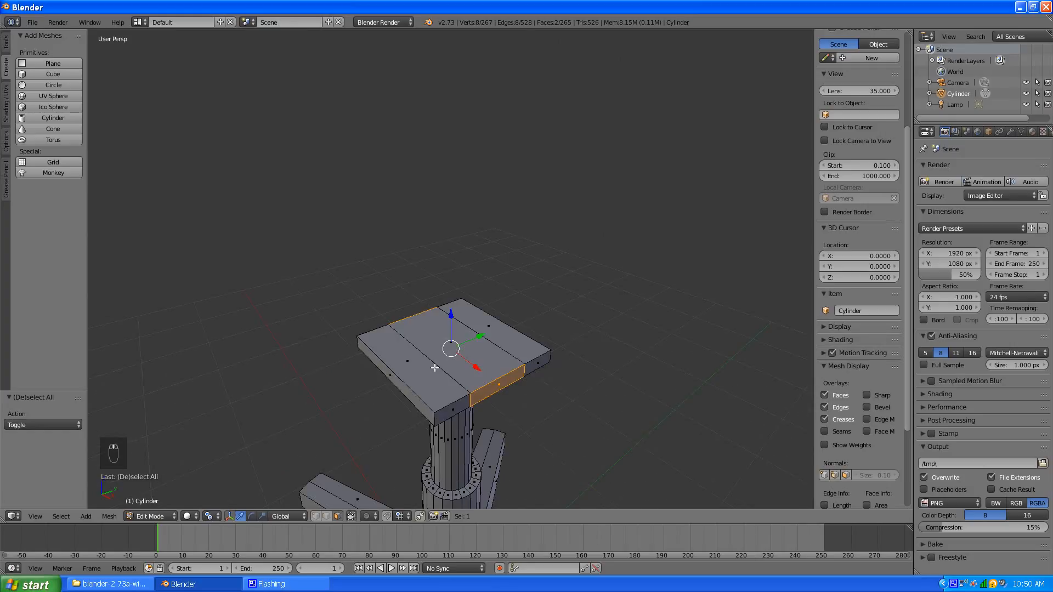
pyautogui.press('e')
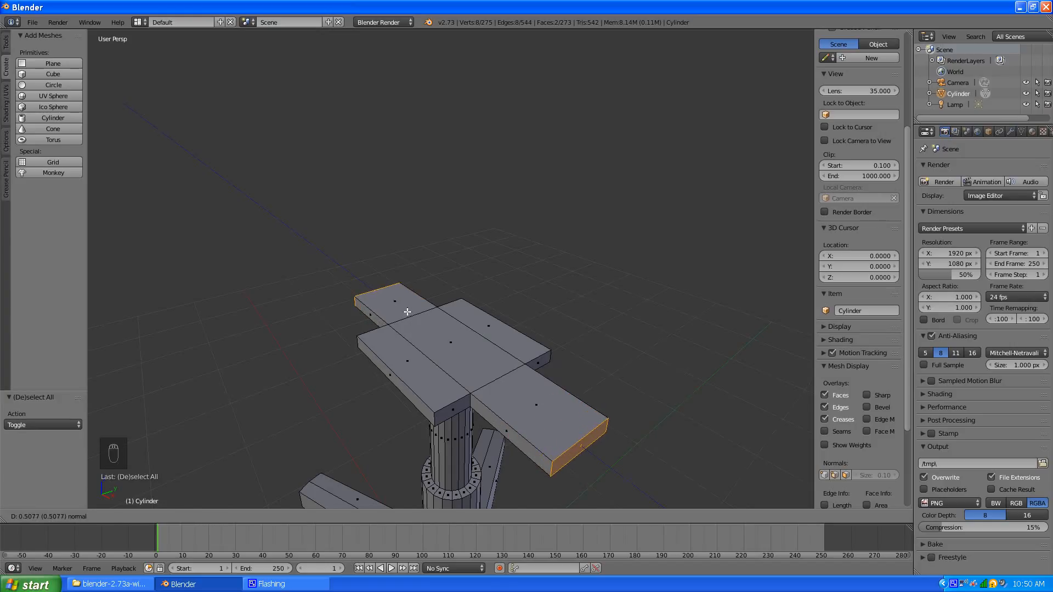
pyautogui.click(407, 312)
pyautogui.moveTo(487, 326); pyautogui.dragTo(500, 344, button='middle')
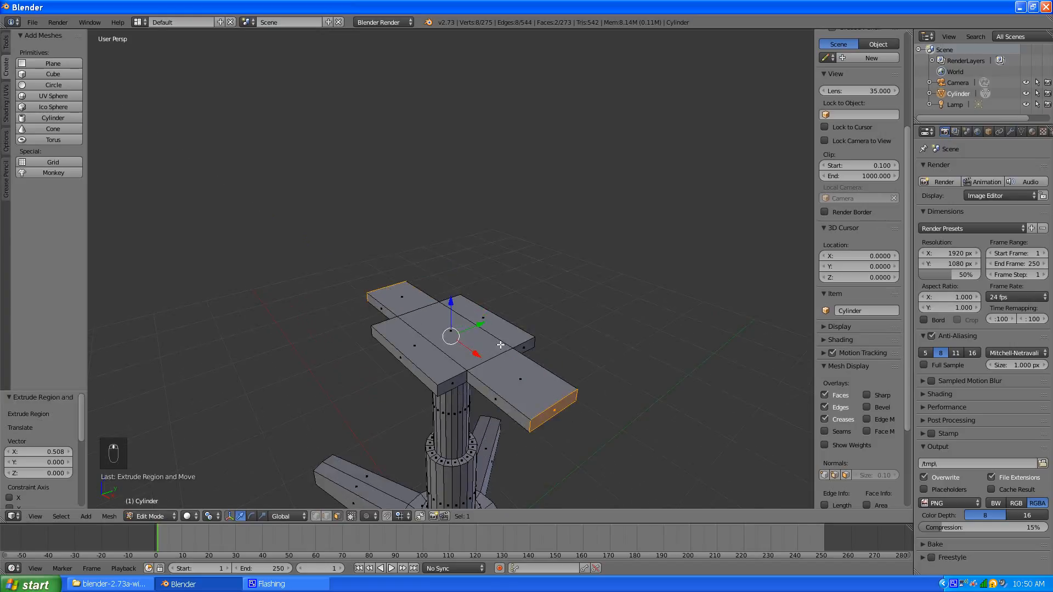
pyautogui.moveTo(566, 412); pyautogui.dragTo(502, 386, button='middle')
pyautogui.press('a')
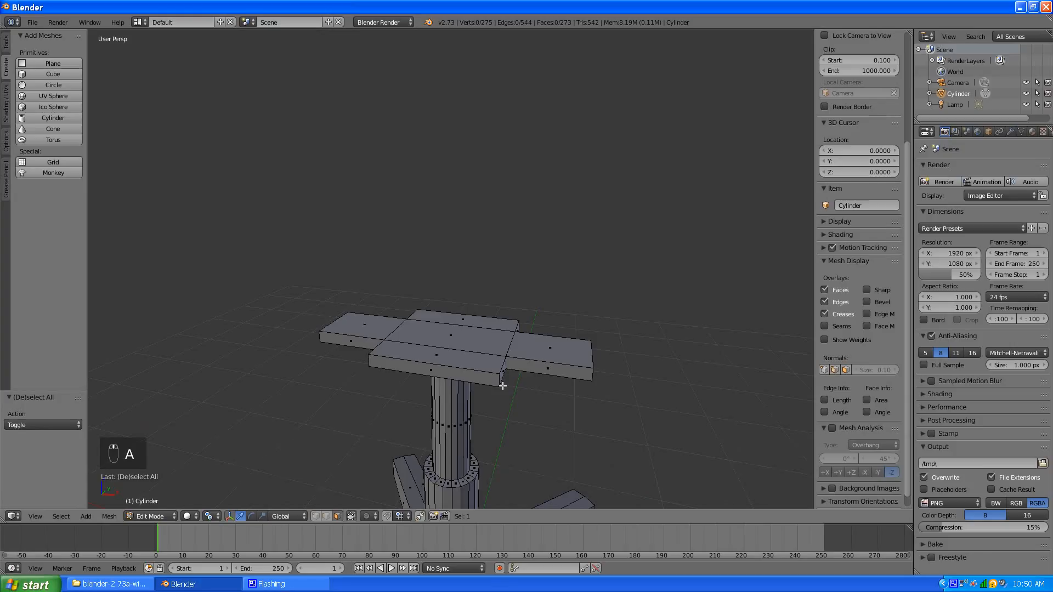
# Add a centred loop cut across the plate, midway between its two extensions, and clear the selection
pyautogui.hotkey('ctrl', 'r')
pyautogui.click(461, 364)
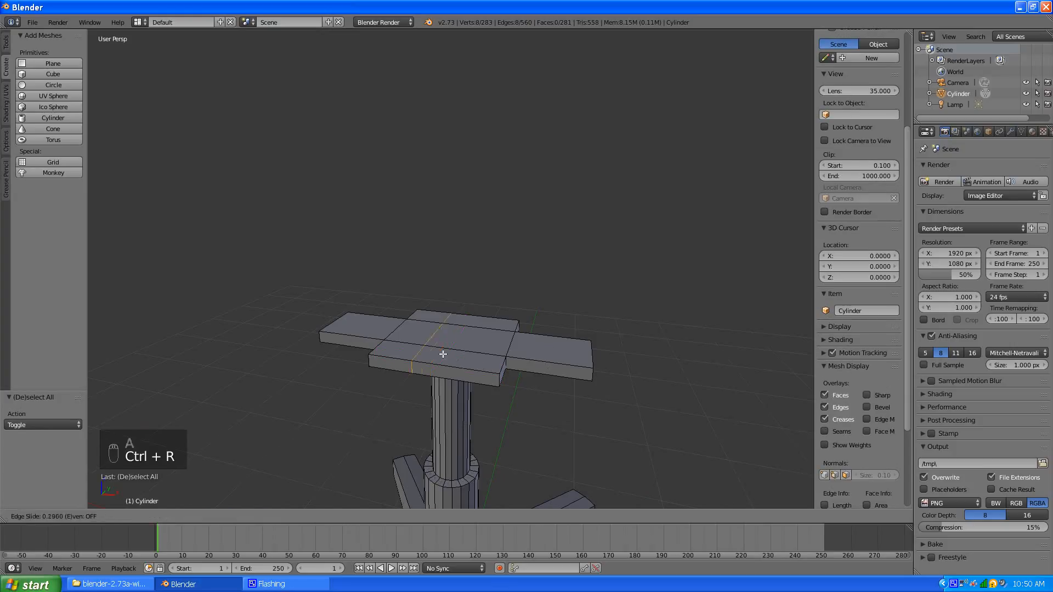
pyautogui.rightClick(458, 359)
pyautogui.press('a')
# In face selection mode, select the end face of the +X extension and snap the 3D cursor to it
pyautogui.moveTo(512, 317); pyautogui.dragTo(457, 326, button='middle')
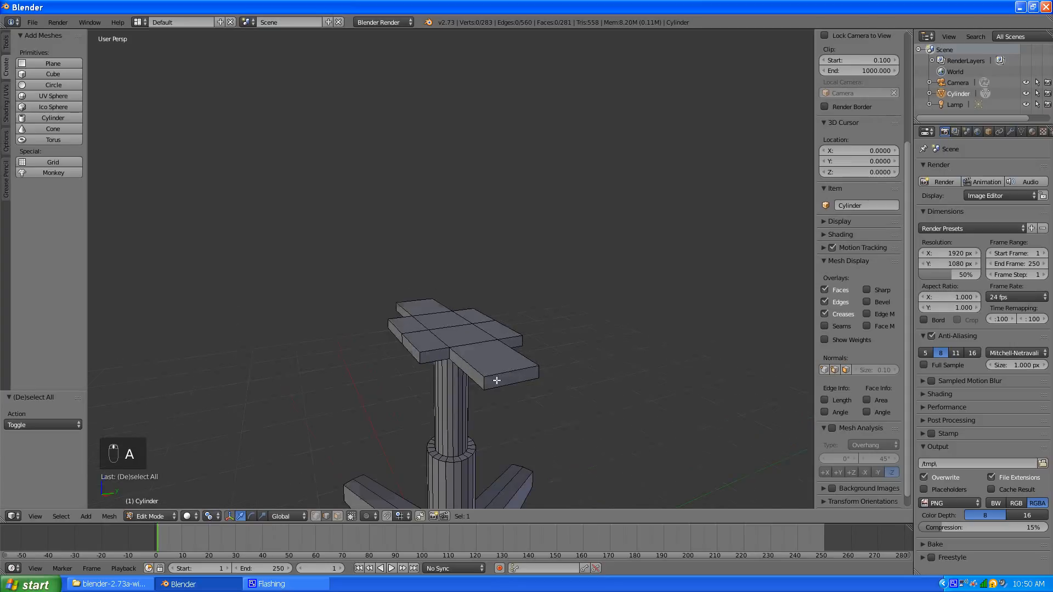
pyautogui.moveTo(497, 381); pyautogui.dragTo(531, 387, button='middle')
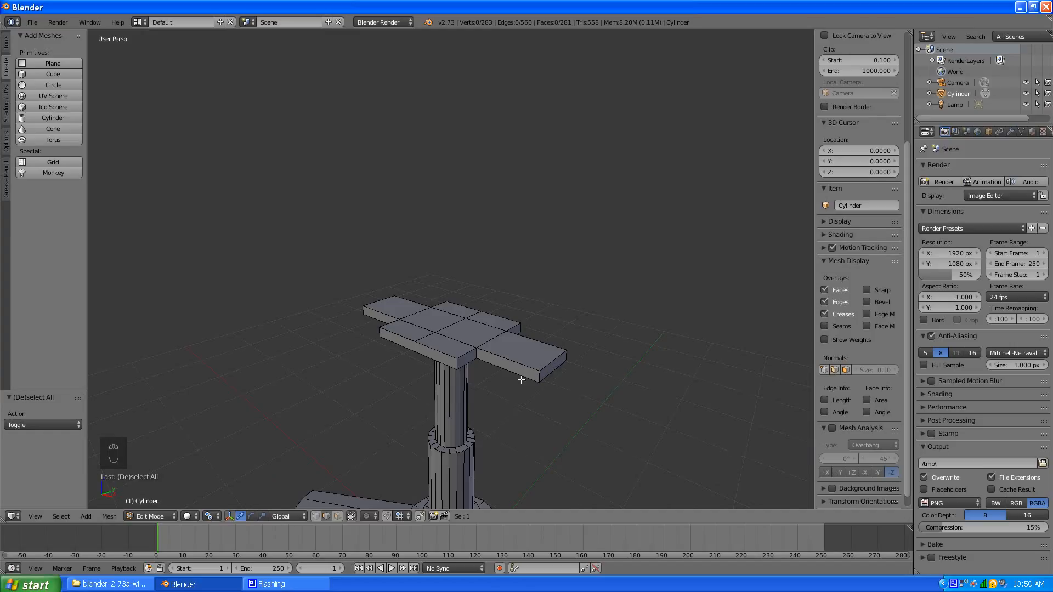
pyautogui.click(336, 516)
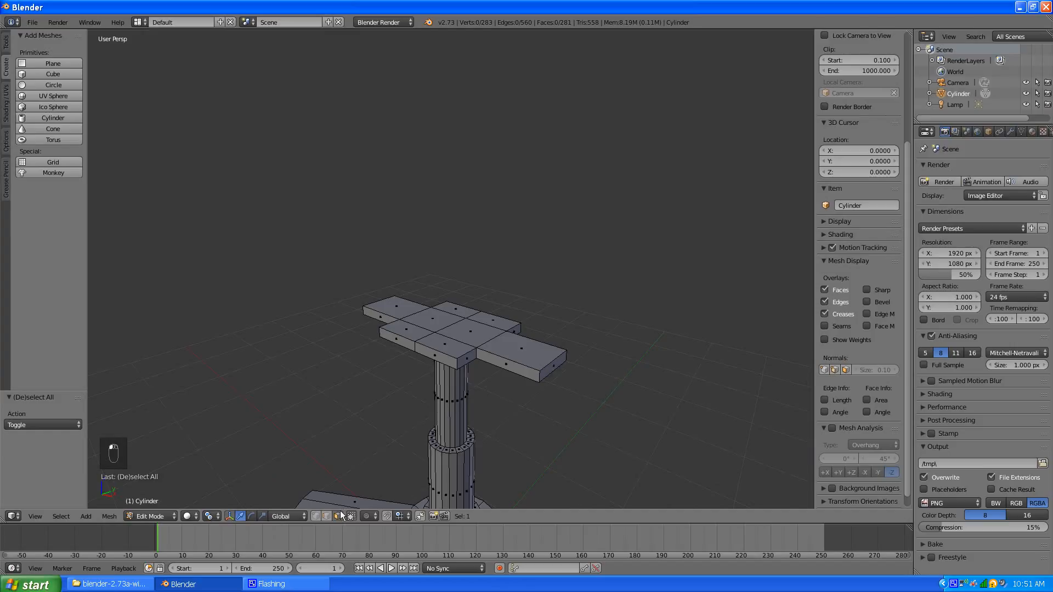
pyautogui.rightClick(548, 371)
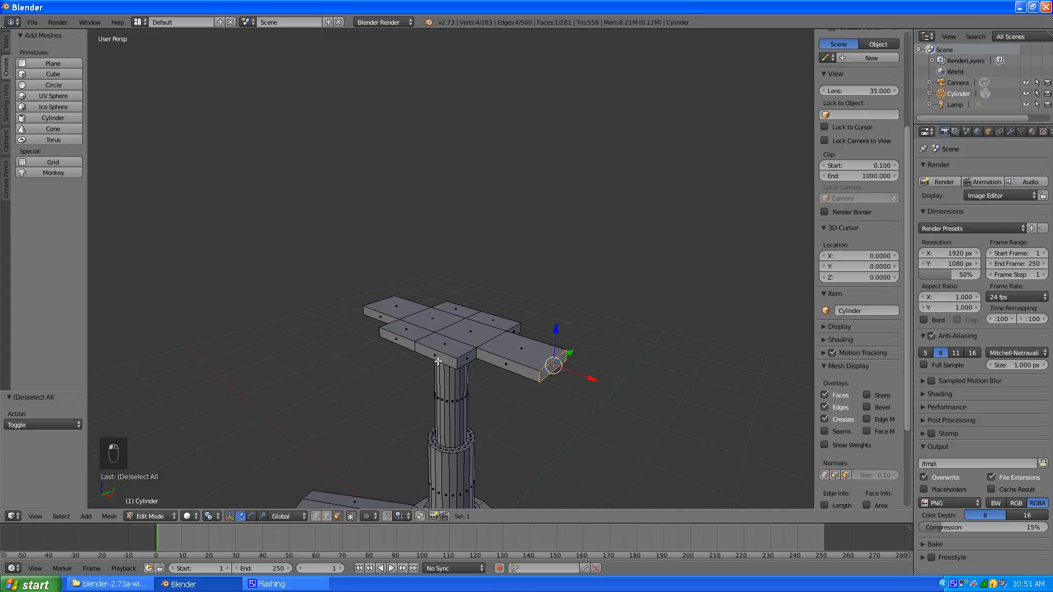
pyautogui.hotkey('shift', 's')
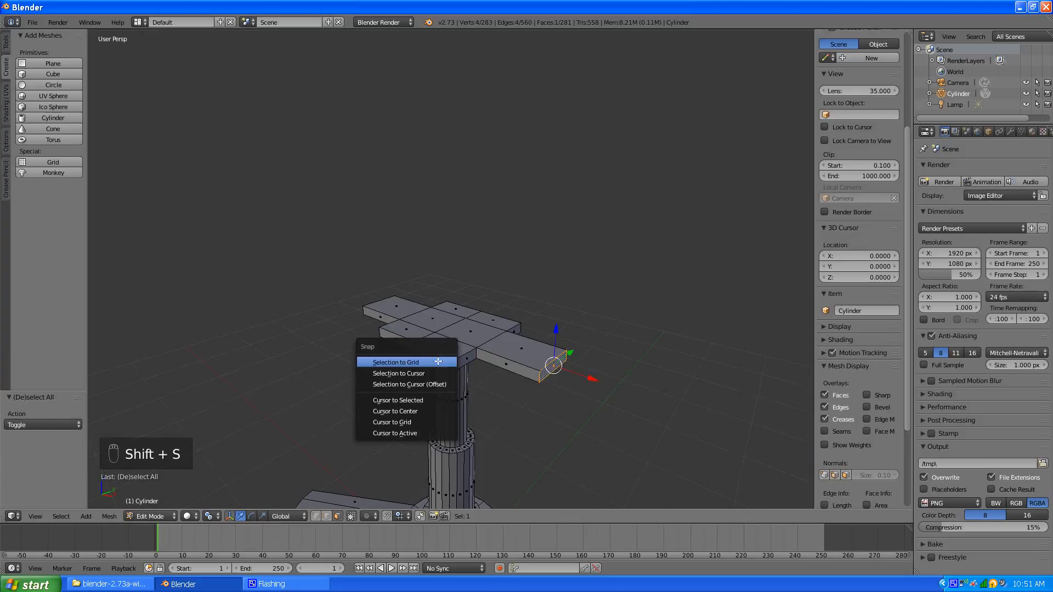
pyautogui.click(407, 400)
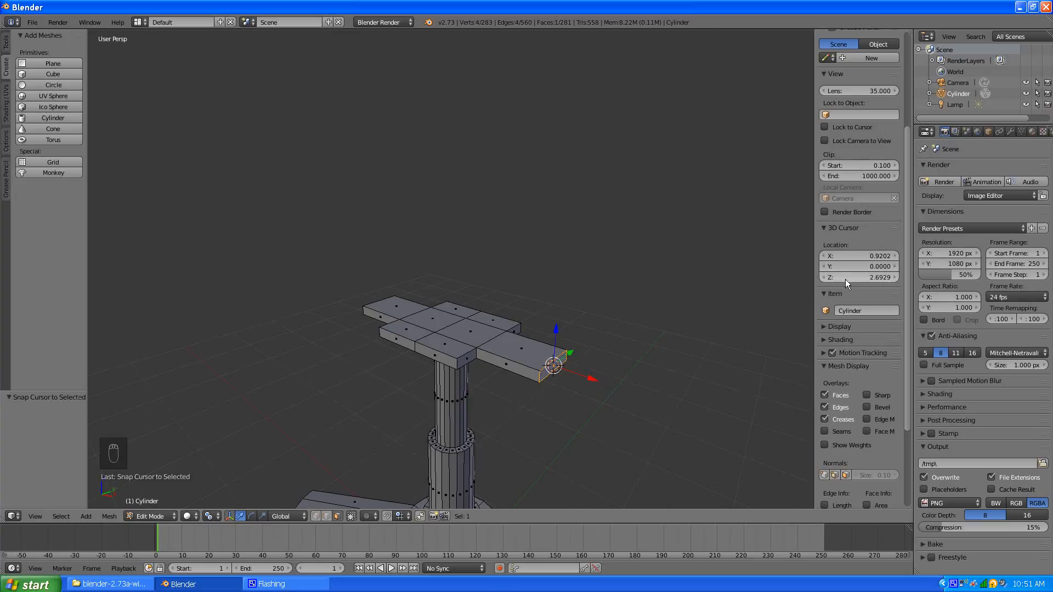
# Raise the 3D cursor above the extension's end face to Z 2.8929 and frame the view on that face
pyautogui.click(896, 277)
pyautogui.click(821, 276)
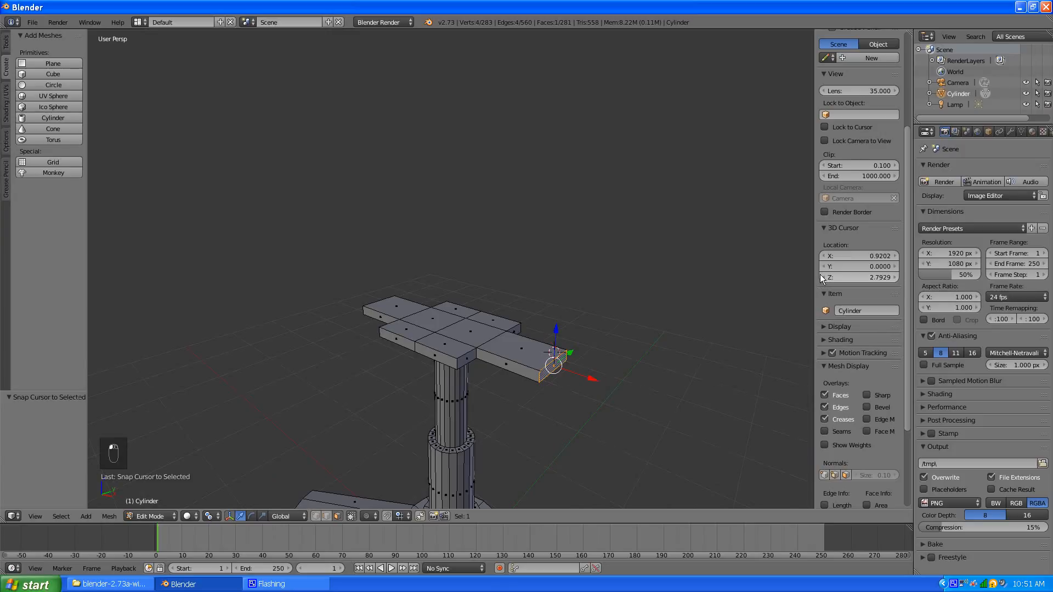
pyautogui.click(893, 276)
pyautogui.moveTo(595, 354)
pyautogui.mouseDown(button='middle')
pyautogui.moveTo(630, 336)
pyautogui.moveTo(611, 345)
pyautogui.mouseUp(button='middle')
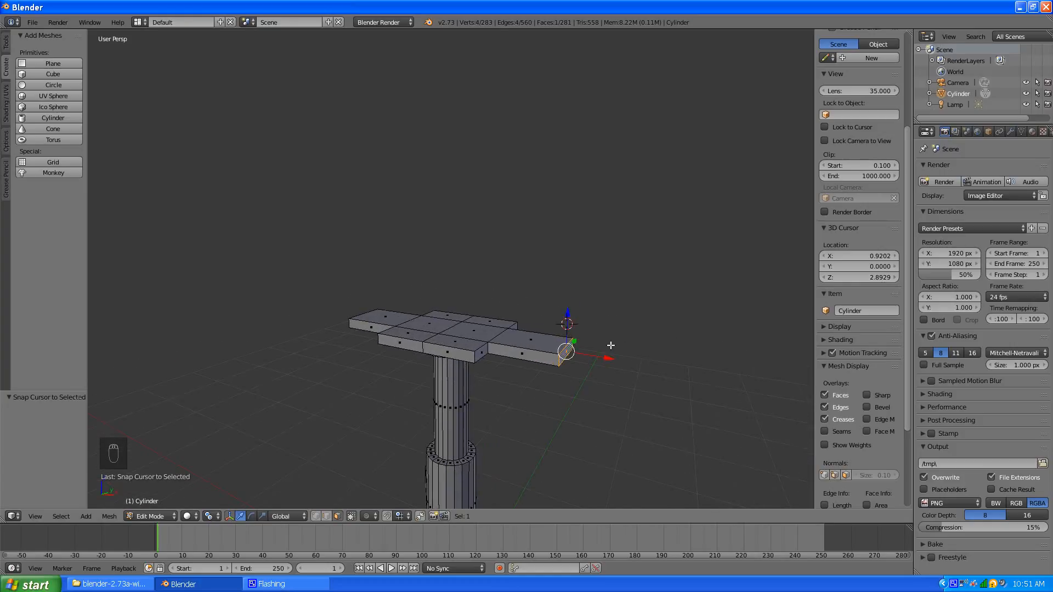
pyautogui.scroll(1, 593, 356)
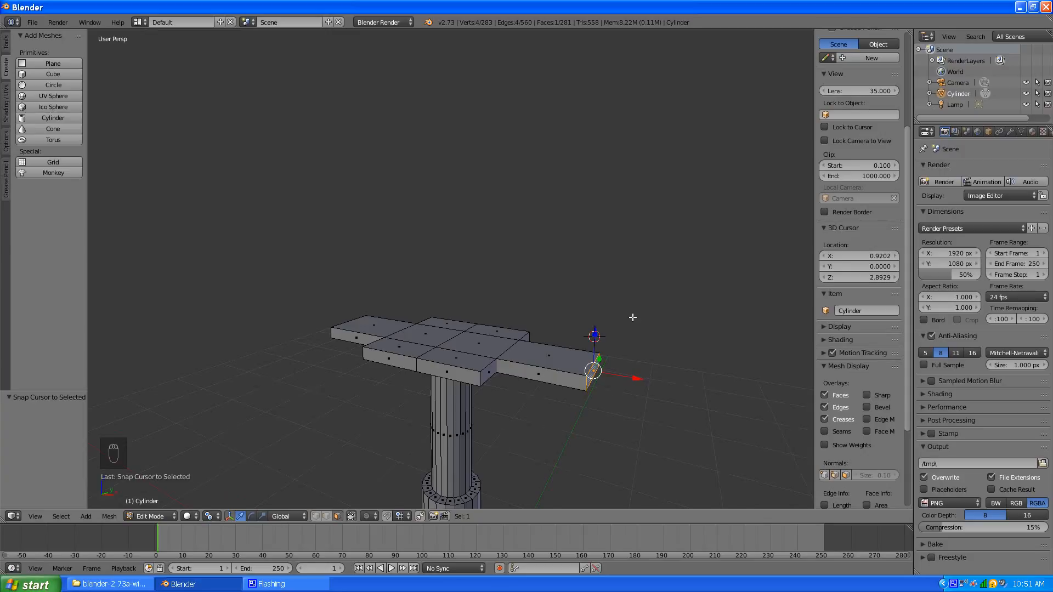
pyautogui.press('KP_Decimal')
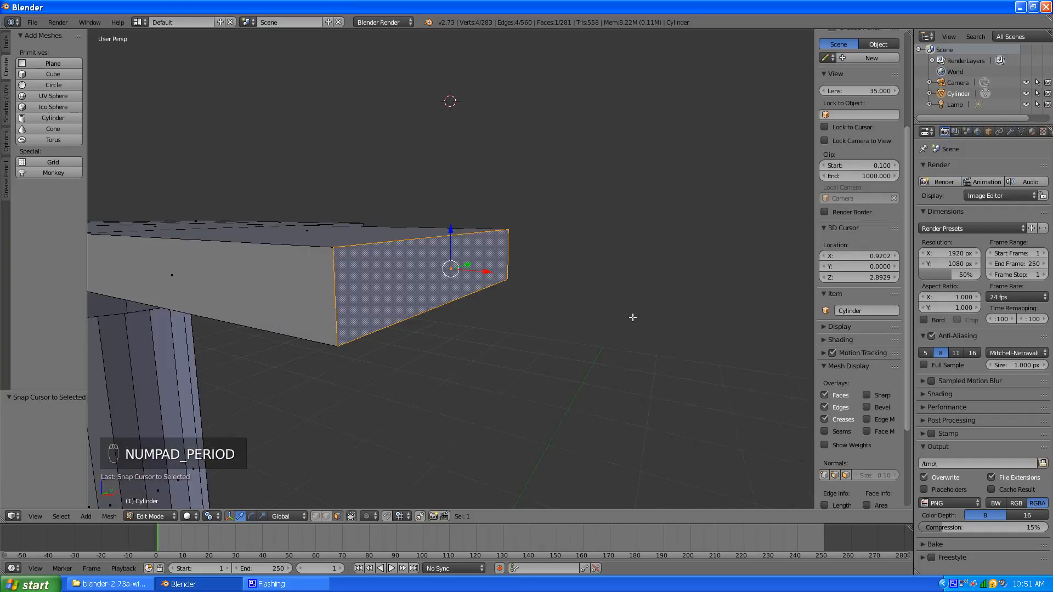
pyautogui.moveTo(633, 317); pyautogui.dragTo(478, 301, button='middle')
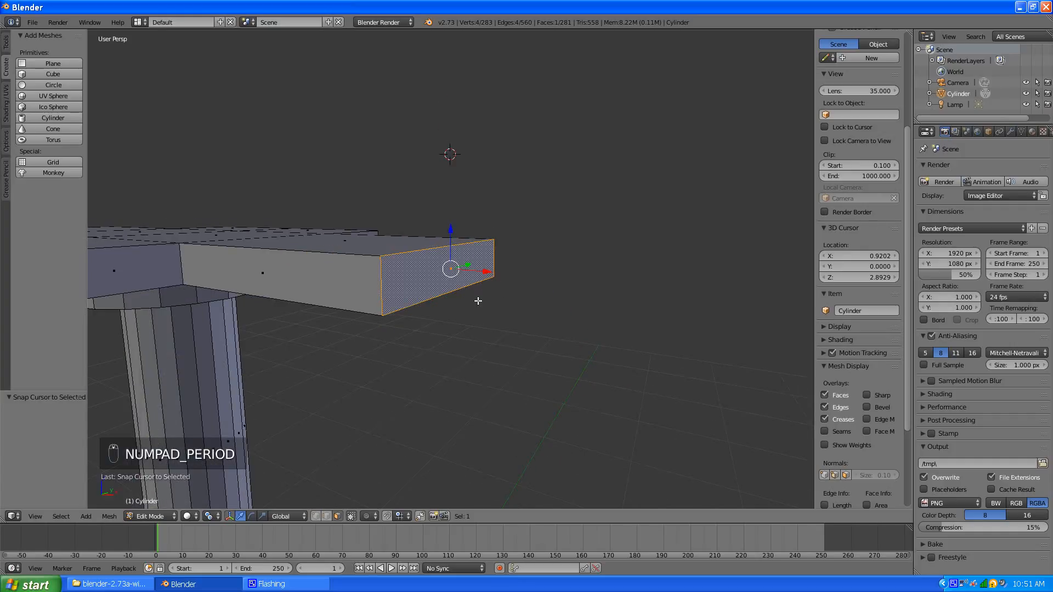
# In front orthographic view, Spin the extension's end face around the 3D cursor by -90° to form an upward bend
pyautogui.press('KP_5')
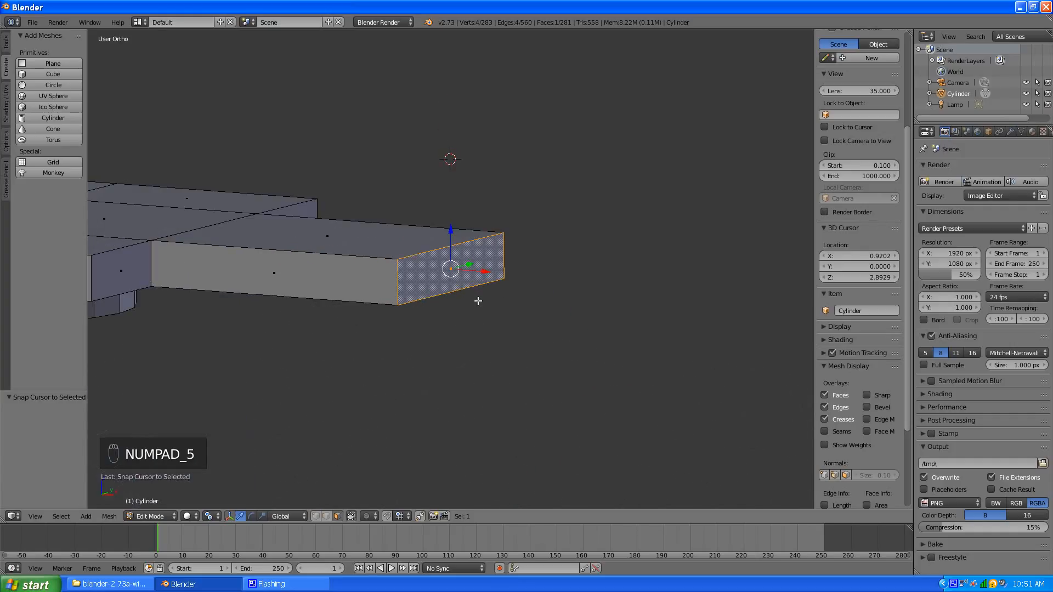
pyautogui.press('KP_1')
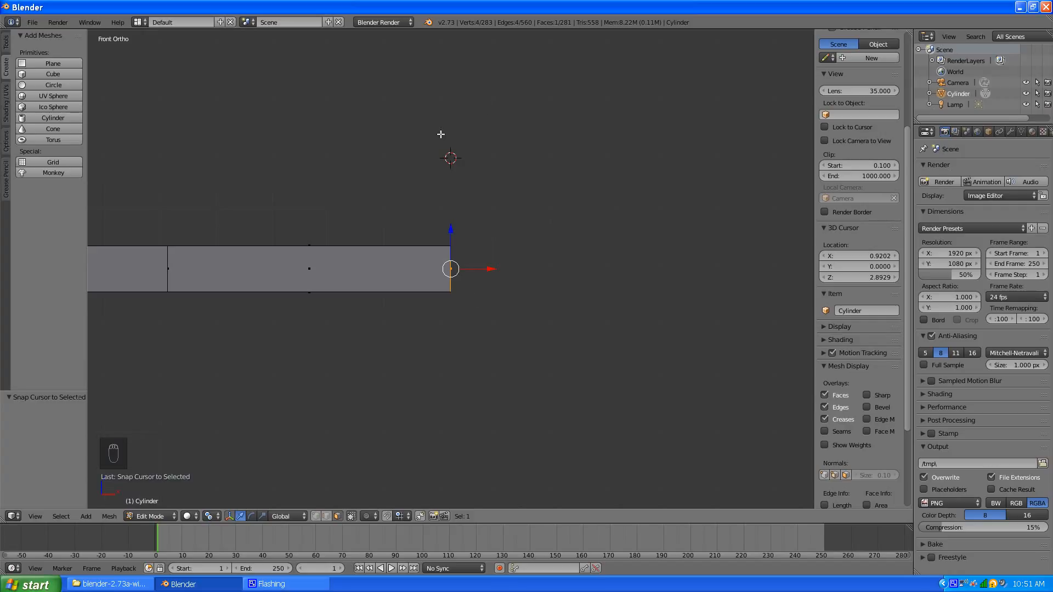
pyautogui.click(6, 53)
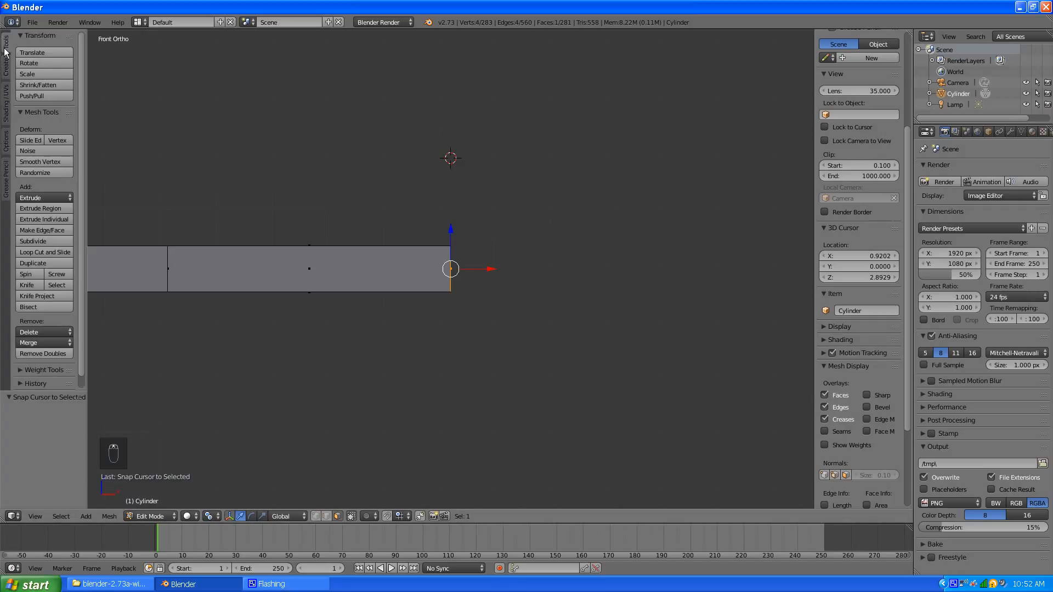
pyautogui.scroll(-1, 4, 48)
pyautogui.scroll(1, 4, 48)
pyautogui.click(28, 275)
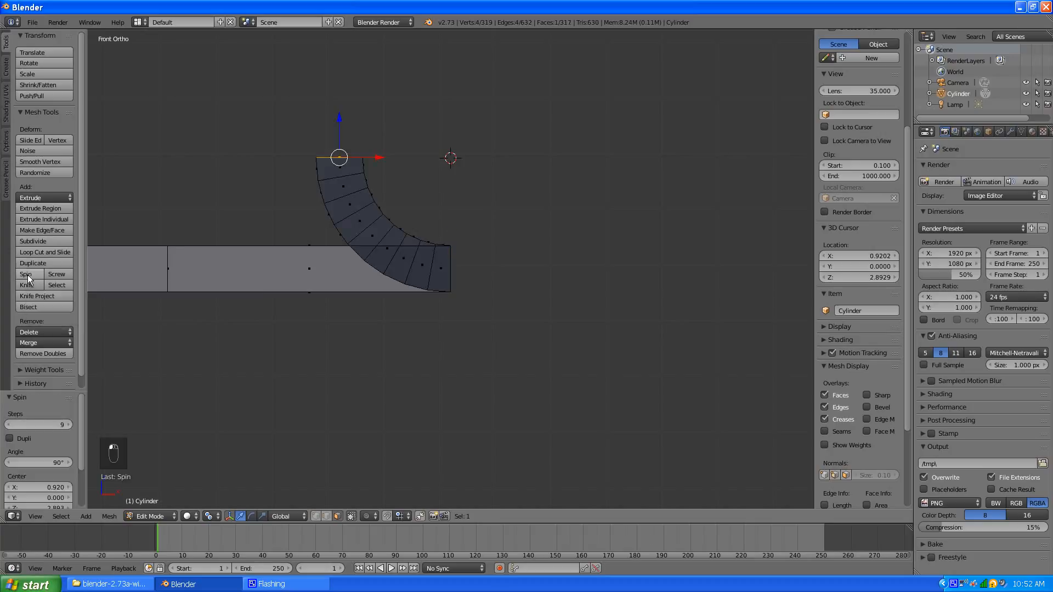
pyautogui.click(23, 462)
pyautogui.press('Return')
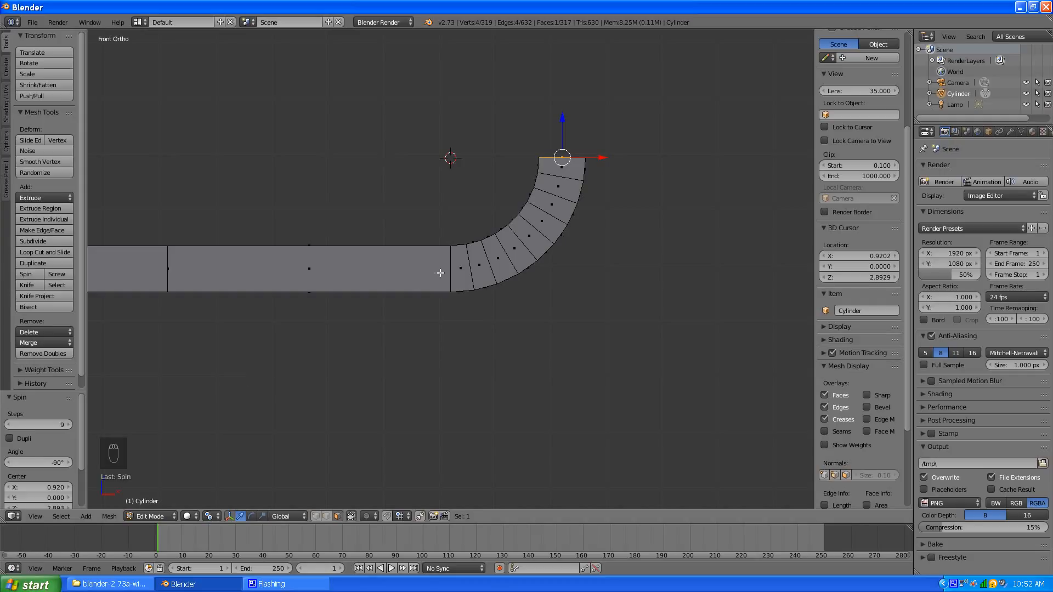
# Reduce the spin to 8 steps and clear the selection
pyautogui.click(9, 426)
pyautogui.click(9, 425)
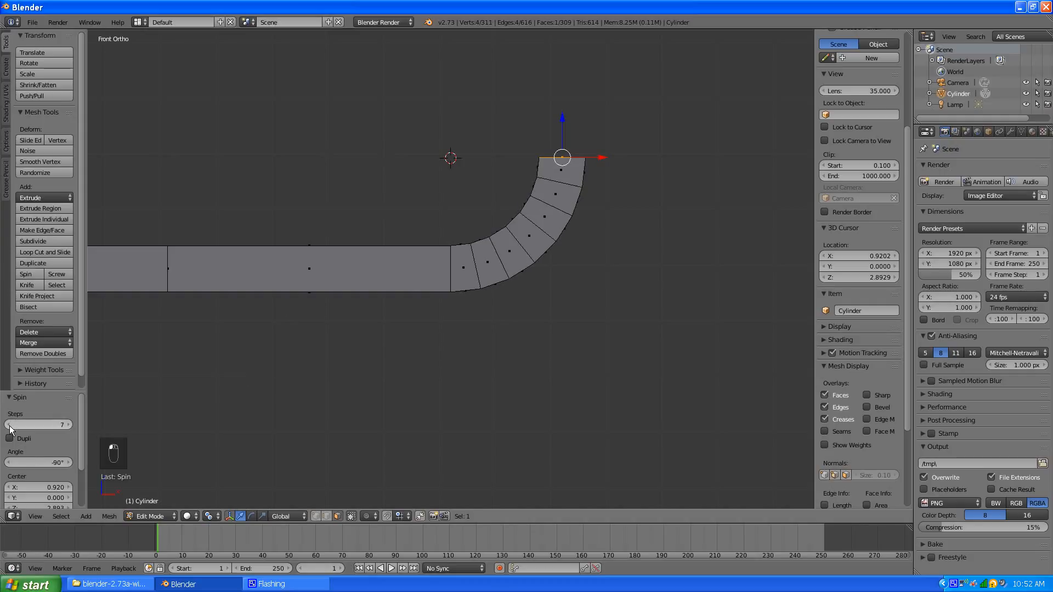
pyautogui.click(70, 424)
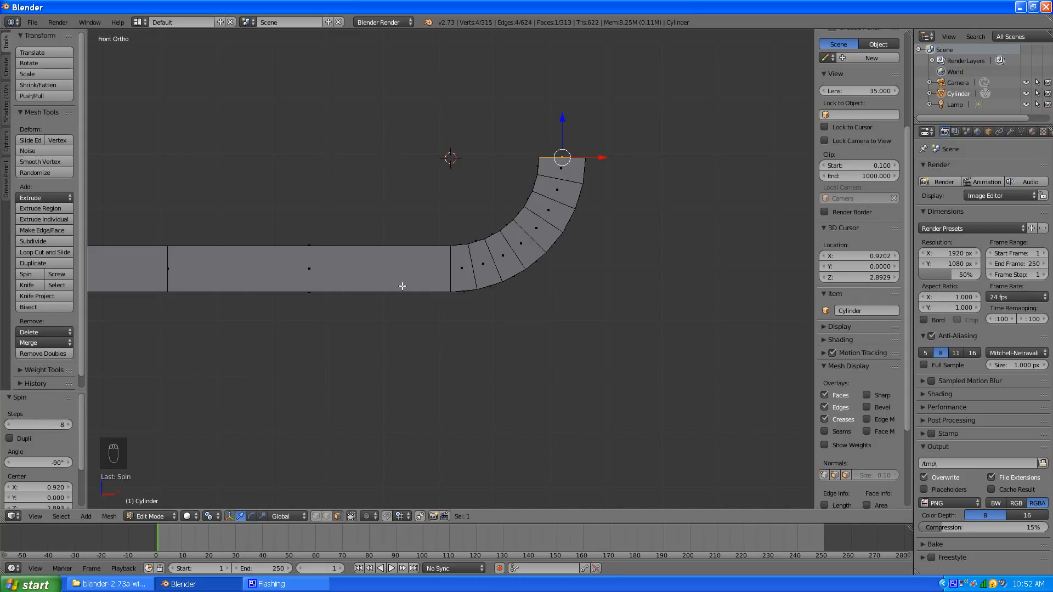
pyautogui.press('a')
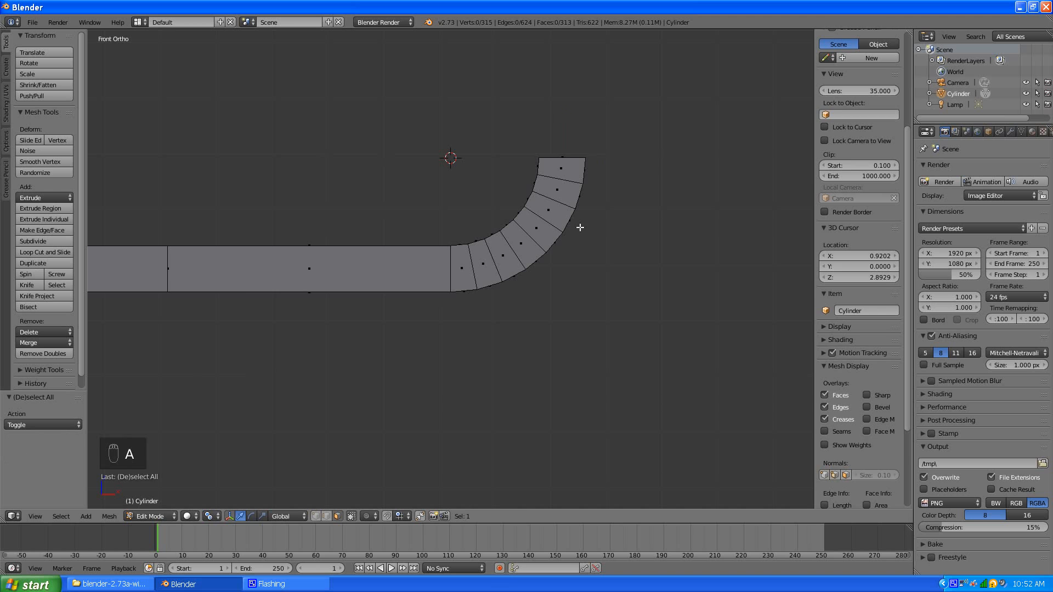
# Select the upward-facing end face of the bend and extrude it upward by about 0.573
pyautogui.moveTo(578, 227); pyautogui.dragTo(594, 251, button='middle')
pyautogui.scroll(5, 595, 251)
pyautogui.press('KP_5')
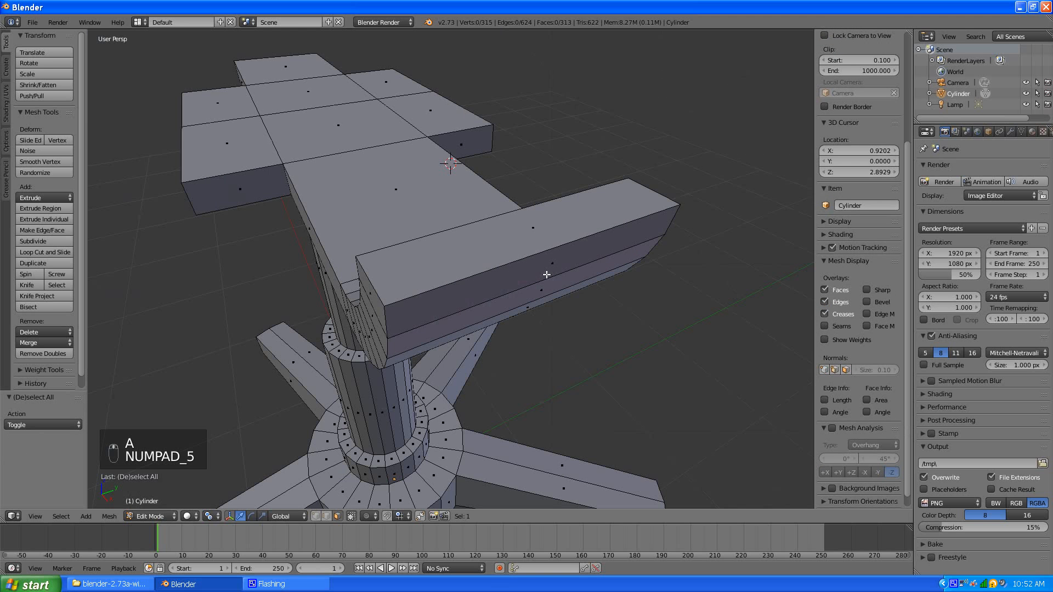
pyautogui.scroll(-6, 547, 274)
pyautogui.moveTo(545, 272); pyautogui.dragTo(483, 269, button='middle')
pyautogui.scroll(3, 482, 268)
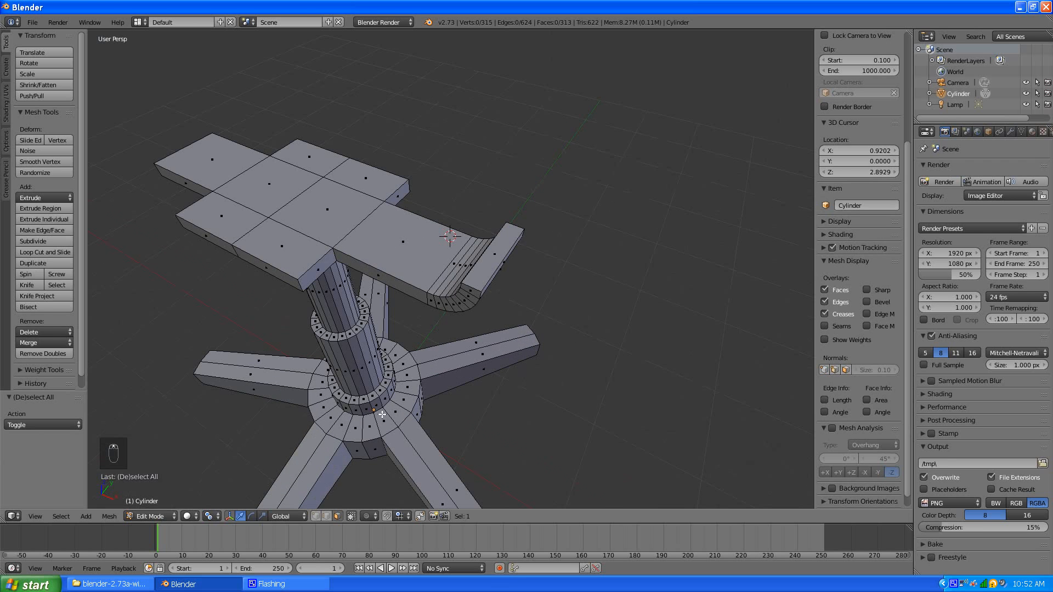
pyautogui.rightClick(492, 263)
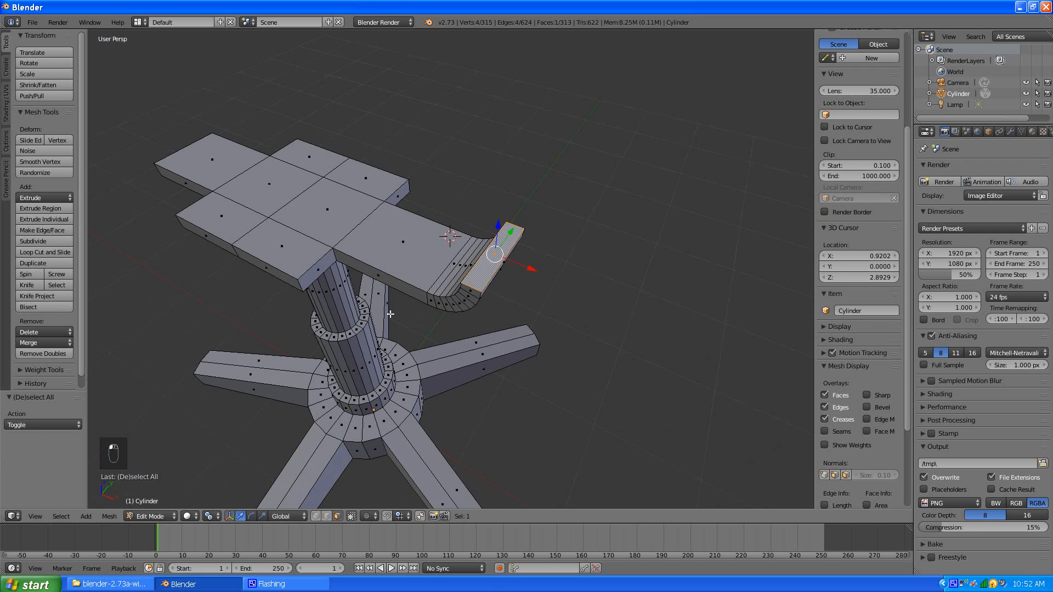
pyautogui.scroll(-3, 390, 314)
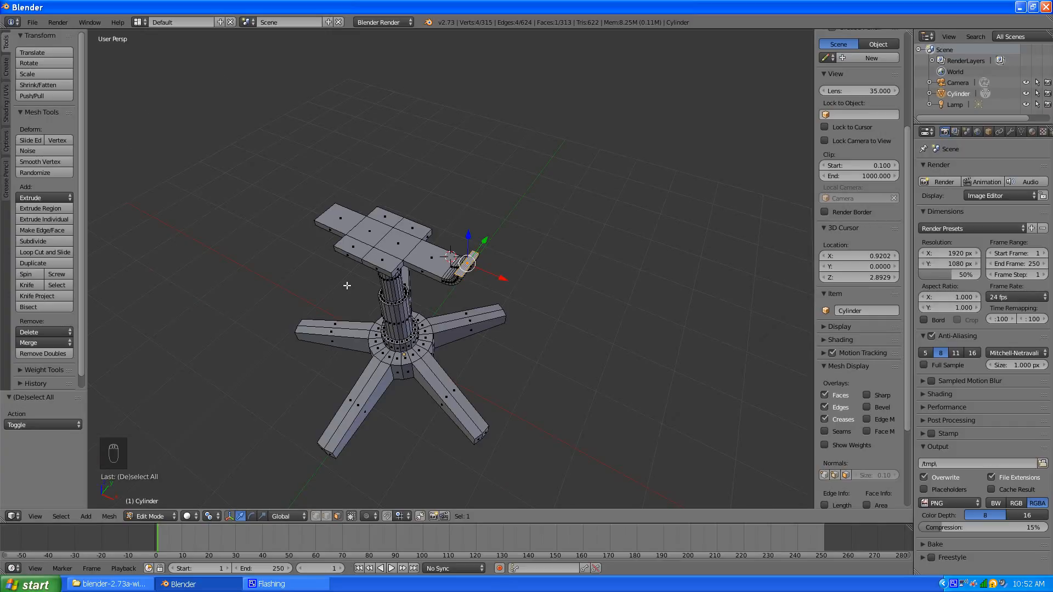
pyautogui.press('e')
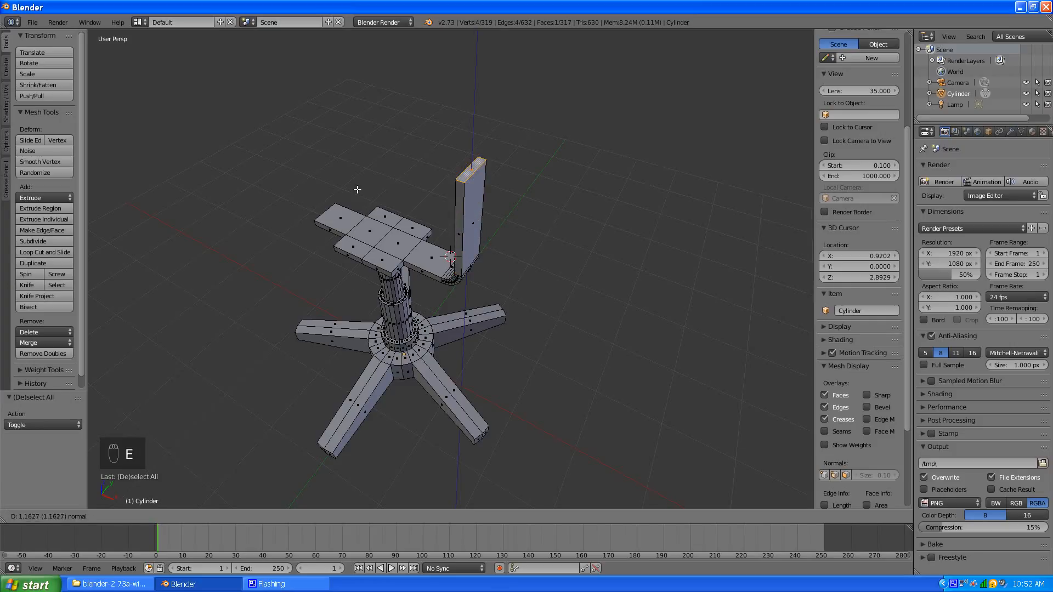
pyautogui.click(356, 244)
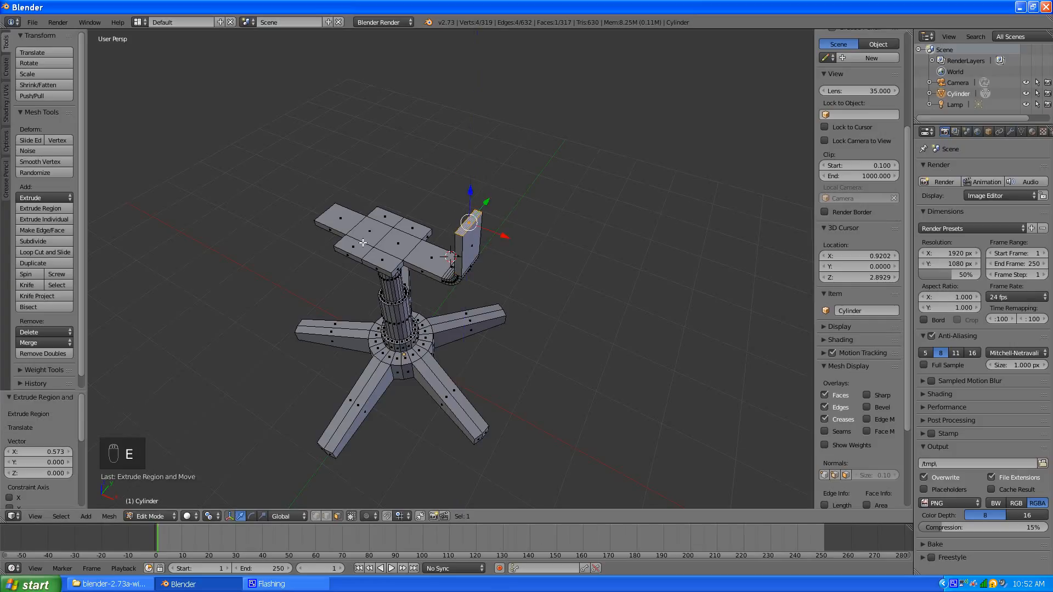
# Extrude the upright's top face upward by about another 0.086 and clear the selection
pyautogui.moveTo(359, 242); pyautogui.dragTo(504, 256, button='middle')
pyautogui.scroll(2, 503, 256)
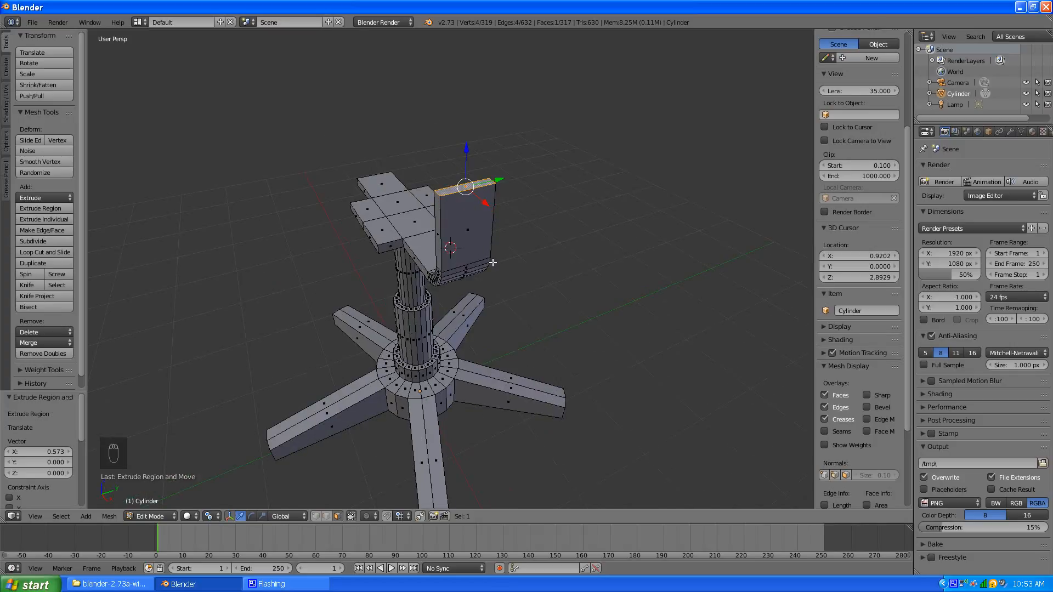
pyautogui.press('e')
pyautogui.click(486, 251)
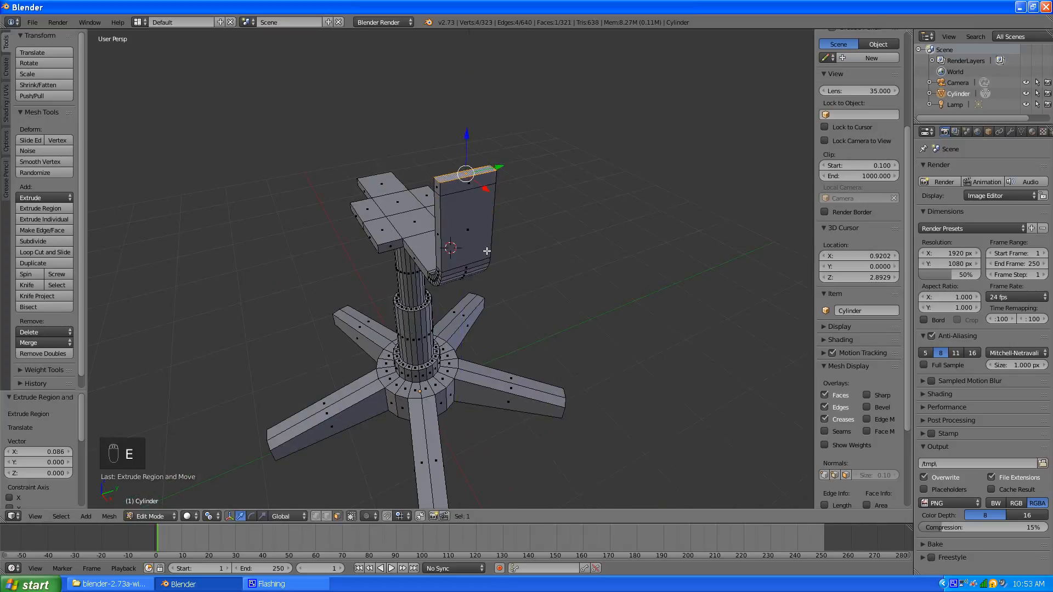
pyautogui.press('a')
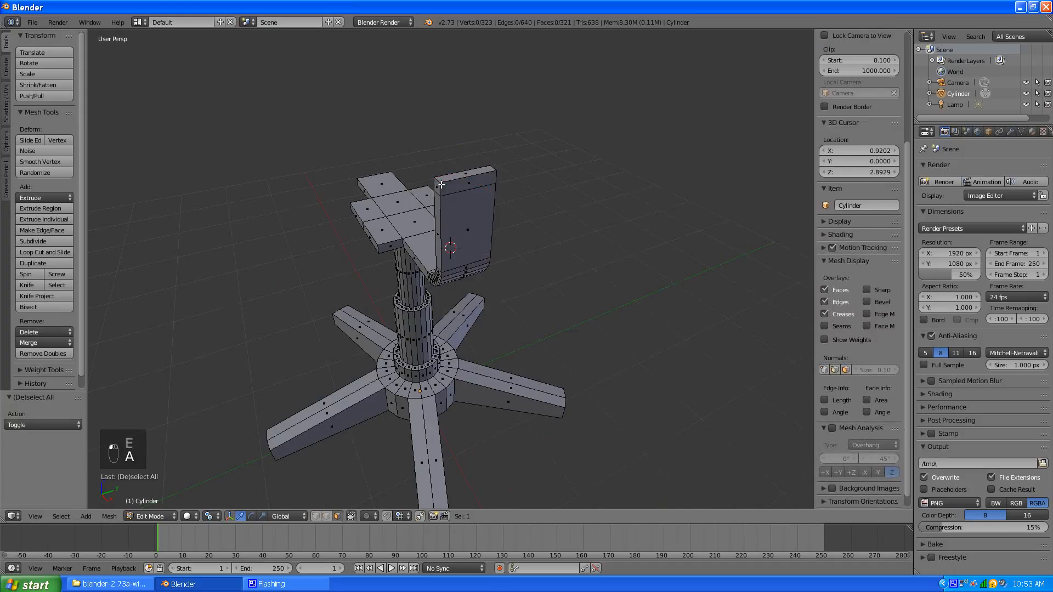
# Extrude the two opposite side faces of the upright's top segment outward by about 0.126, then clear the selection
pyautogui.rightClick(438, 187)
pyautogui.rightClick(439, 187)
pyautogui.moveTo(532, 207); pyautogui.dragTo(421, 205, button='middle')
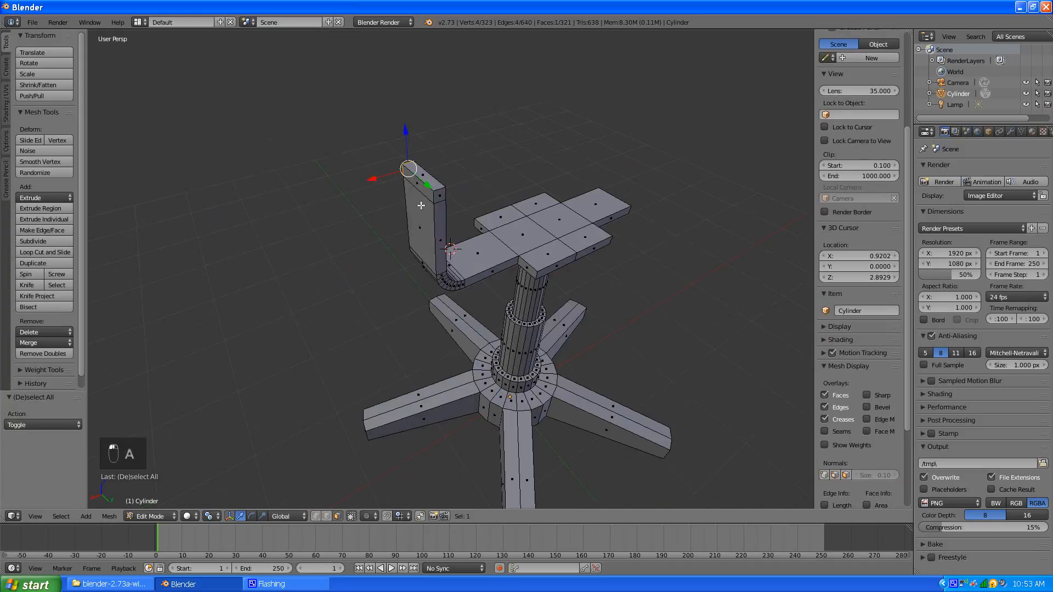
pyautogui.keyDown('shift'); pyautogui.rightClick(442, 194); pyautogui.keyUp('shift')
pyautogui.press('e')
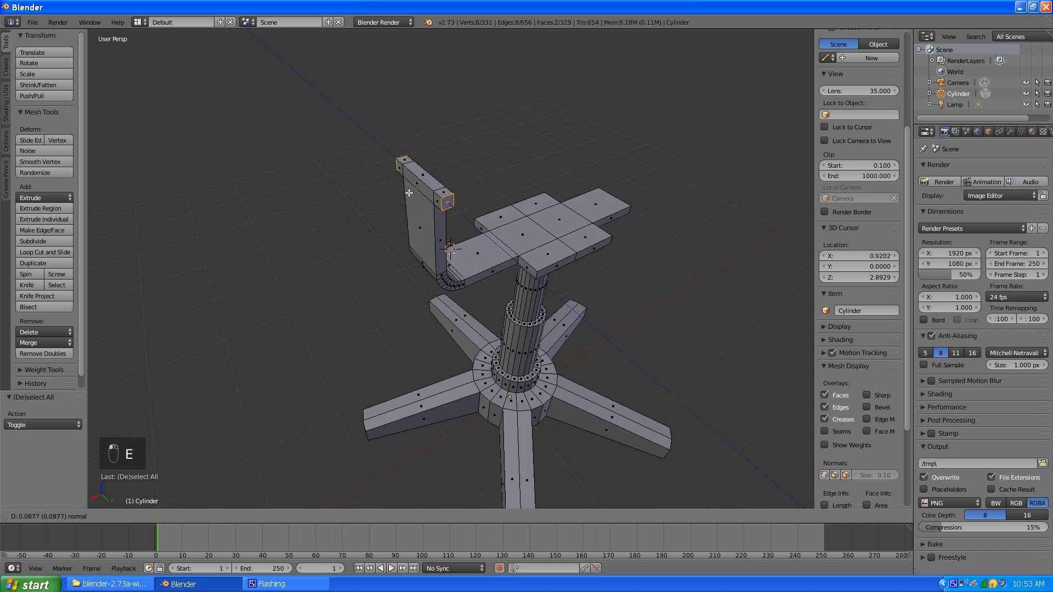
pyautogui.click(408, 187)
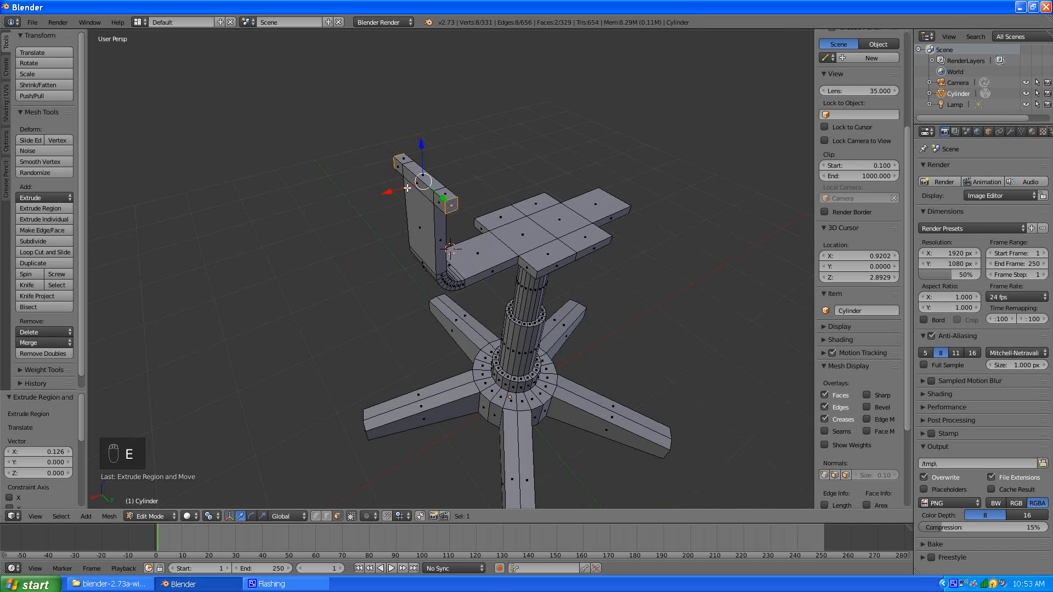
pyautogui.press('a')
pyautogui.moveTo(396, 221); pyautogui.dragTo(571, 215, button='middle')
pyautogui.scroll(4, 351, 311)
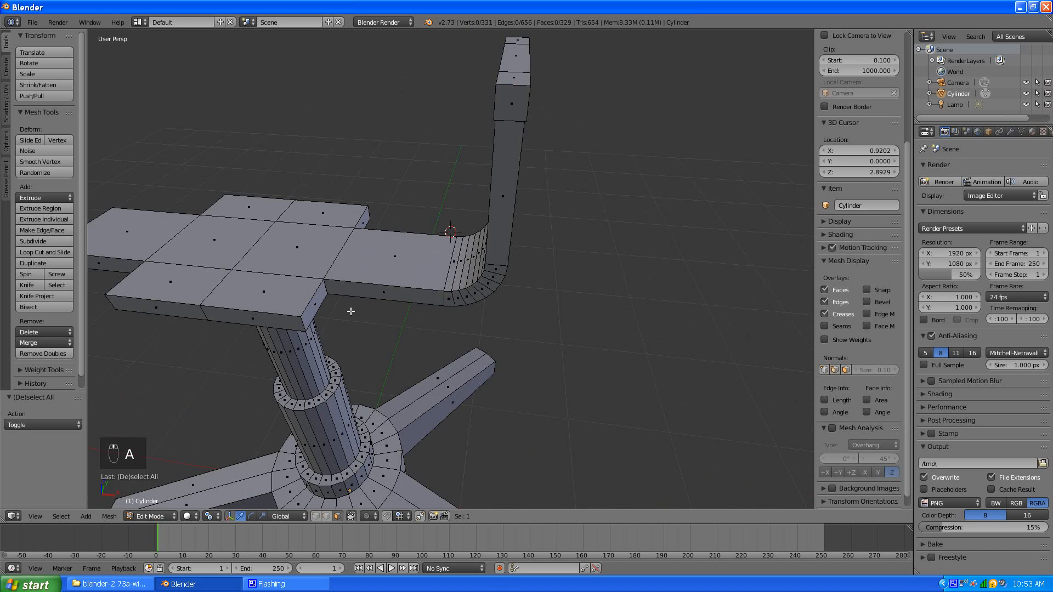
pyautogui.scroll(-3, 351, 311)
pyautogui.moveTo(351, 311); pyautogui.dragTo(302, 301, button='middle')
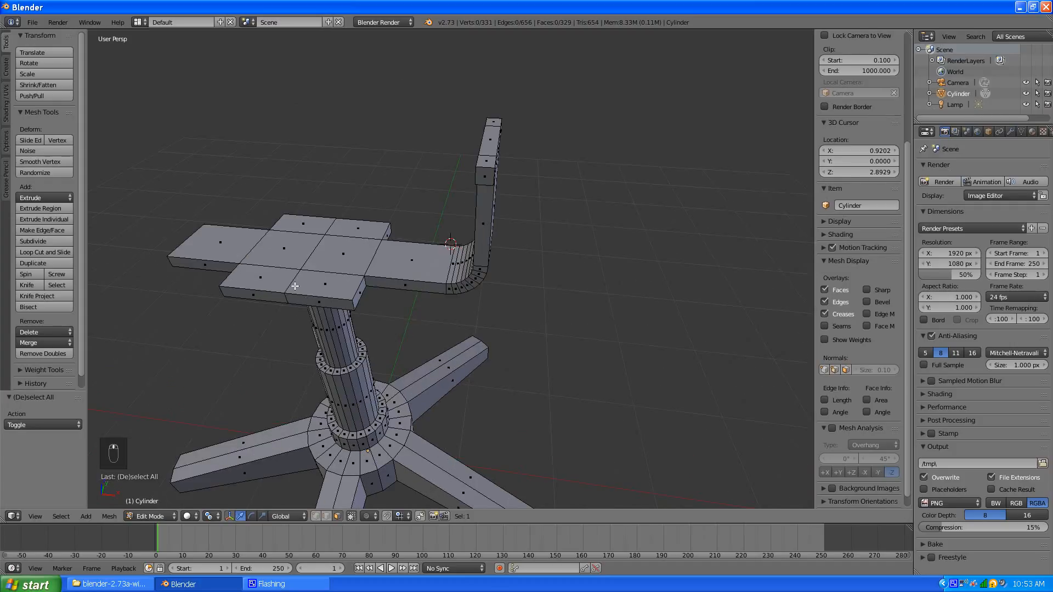
pyautogui.click(326, 516)
pyautogui.keyDown('alt'); pyautogui.rightClick(296, 283); pyautogui.keyUp('alt')
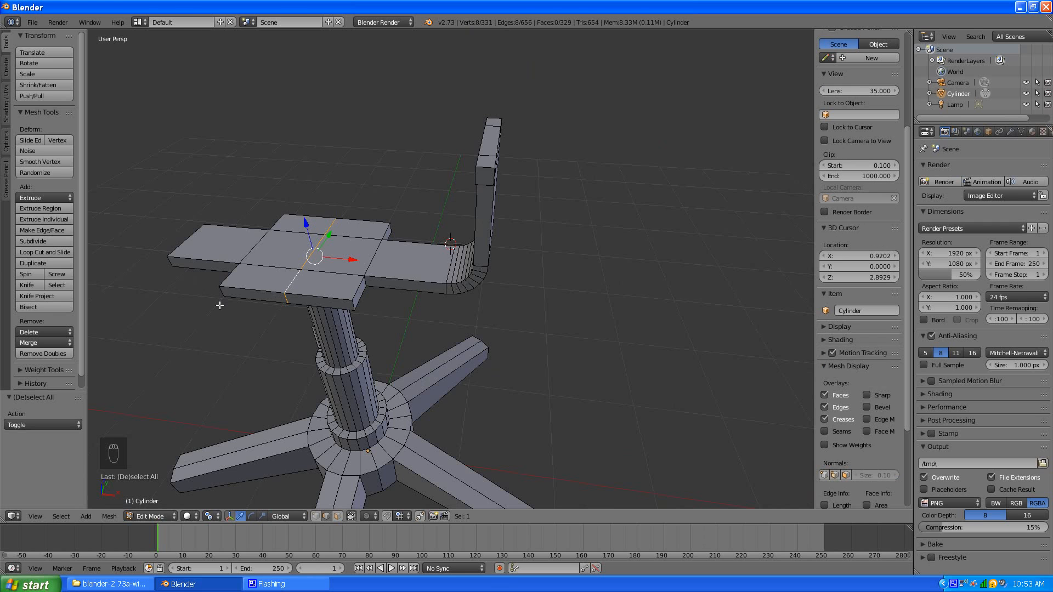
pyautogui.moveTo(271, 274); pyautogui.dragTo(329, 308, button='middle')
pyautogui.scroll(-3, 329, 308)
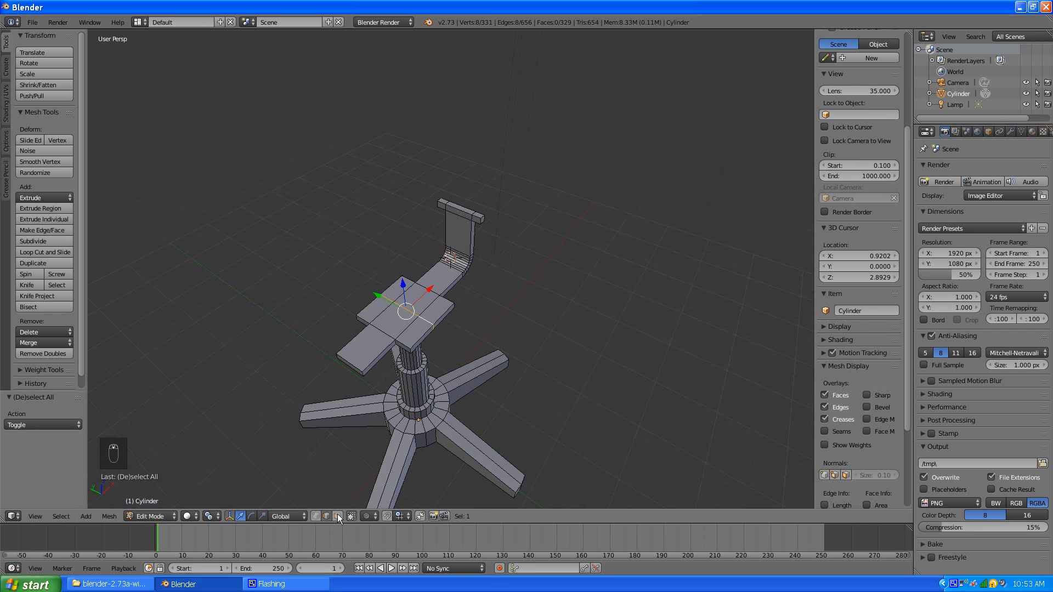
pyautogui.press('a')
# Select the straight -X extension with its adjoining plate edge faces by growing and shrinking the selection, and delete their vertices
pyautogui.scroll(3, 304, 419)
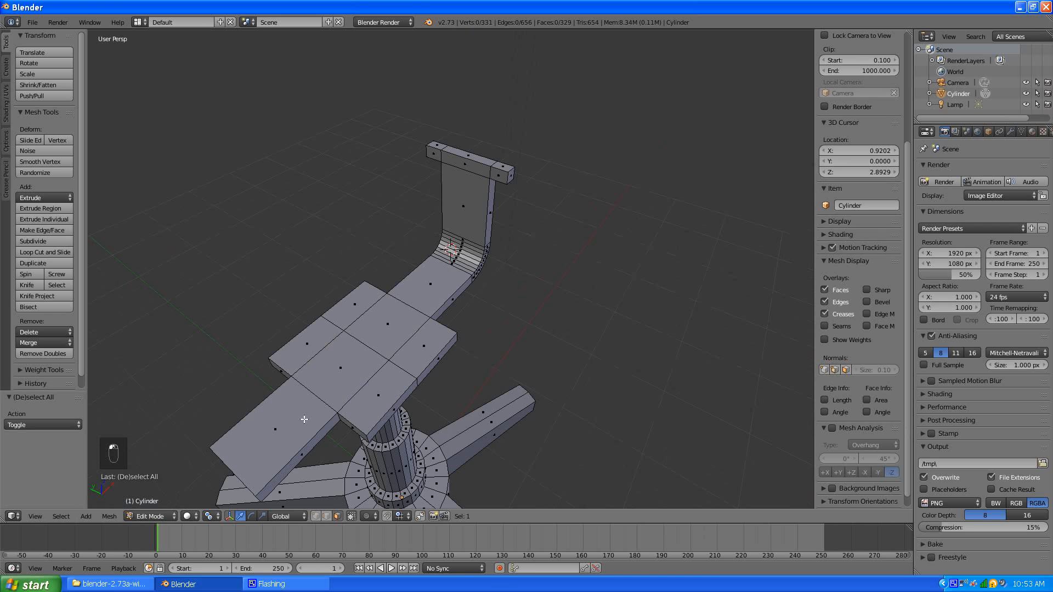
pyautogui.keyDown('alt'); pyautogui.rightClick(286, 440); pyautogui.keyUp('alt')
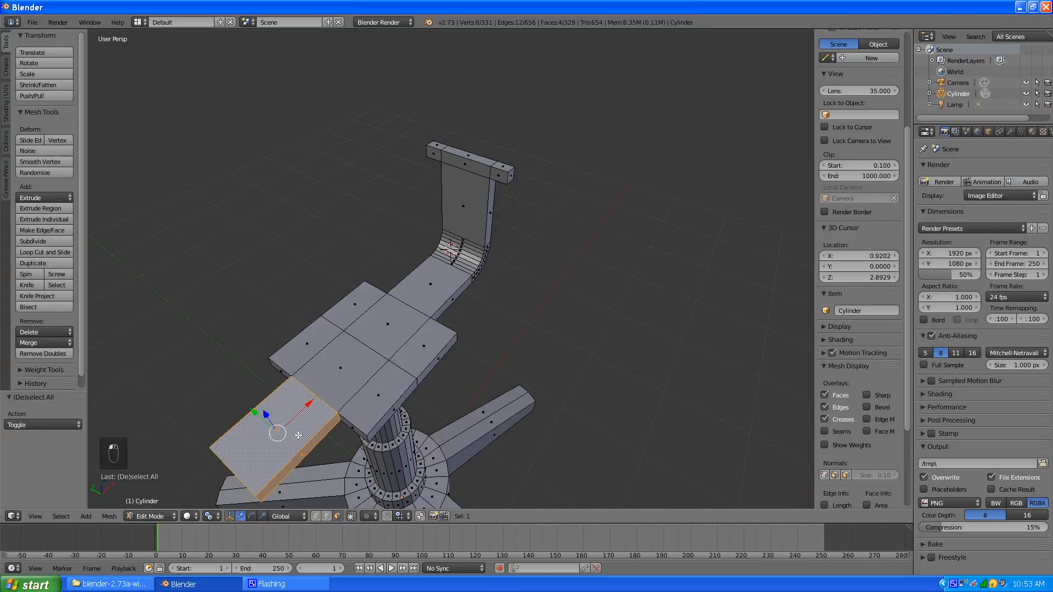
pyautogui.press('ctrl+KP_Add')
pyautogui.press('ctrl+KP_Add')
pyautogui.press('ctrl+KP_Add')
pyautogui.press('ctrl+KP_Subtract')
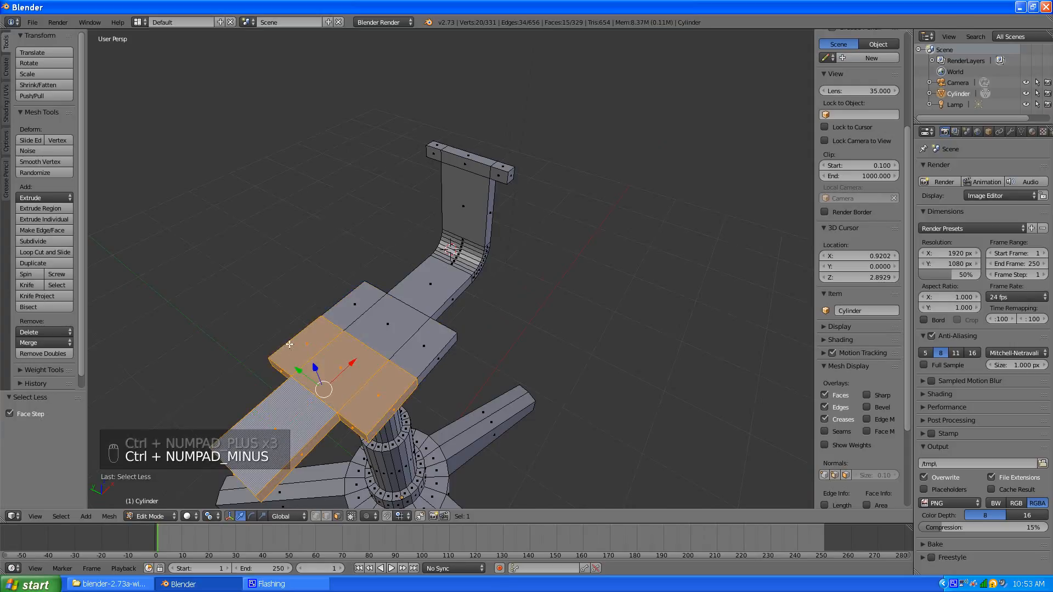
pyautogui.press('ctrl+KP_Subtract')
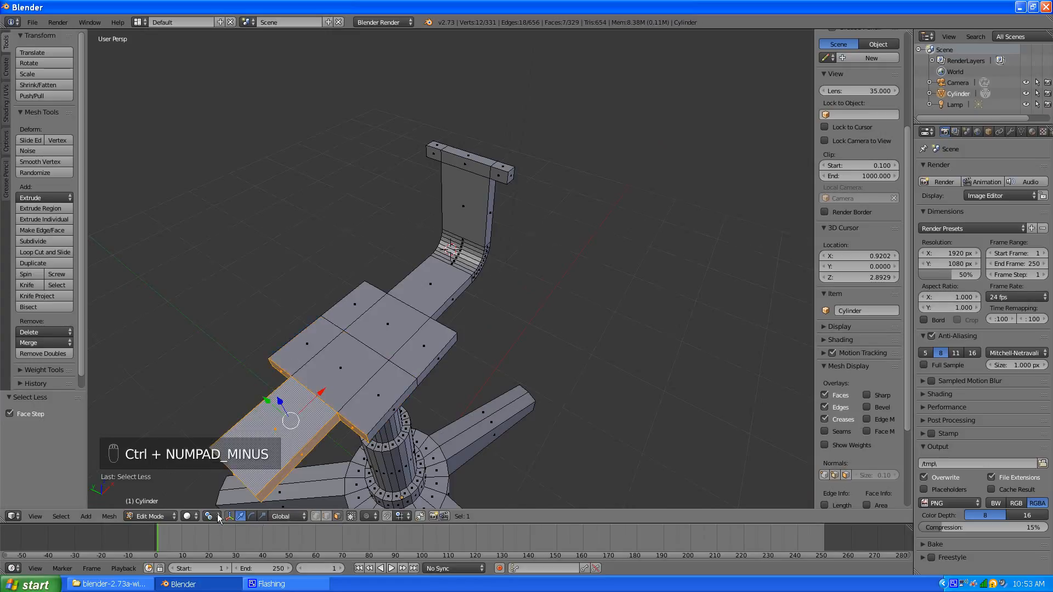
pyautogui.click(315, 516)
pyautogui.press('x')
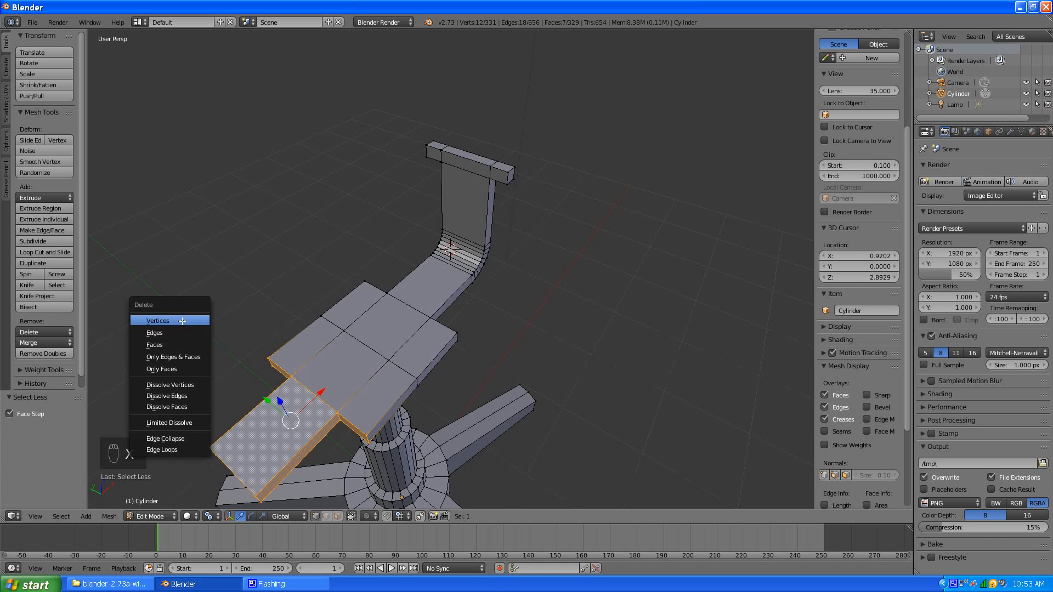
pyautogui.click(183, 320)
# Select all geometry linked to the upper -Y corner vertex on the plate's open cut edge and snap the 3D cursor to that active vertex
pyautogui.moveTo(312, 362); pyautogui.dragTo(331, 328, button='middle')
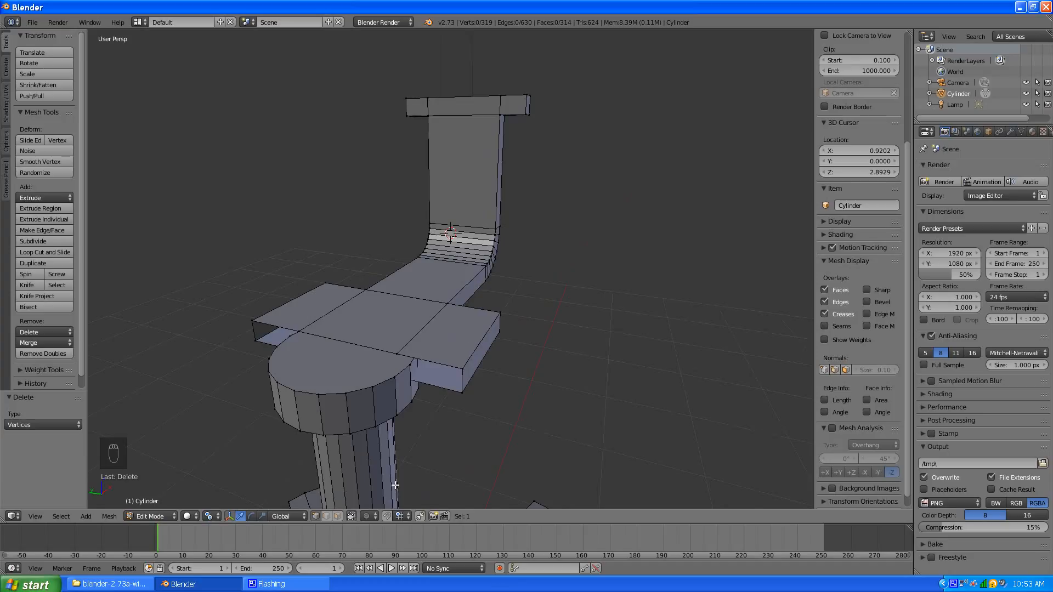
pyautogui.rightClick(464, 368)
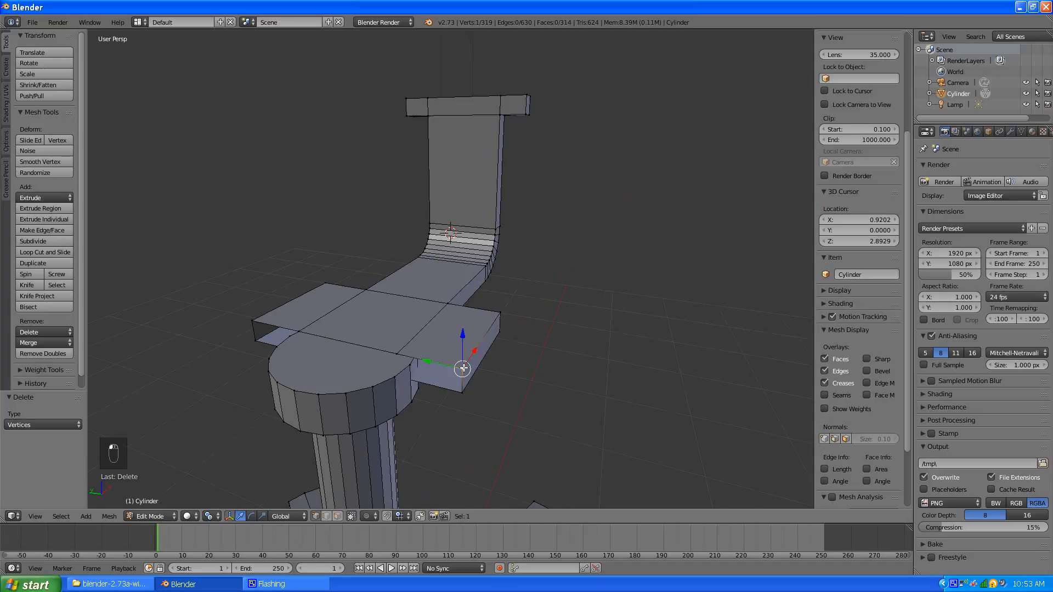
pyautogui.hotkey('ctrl', 'l')
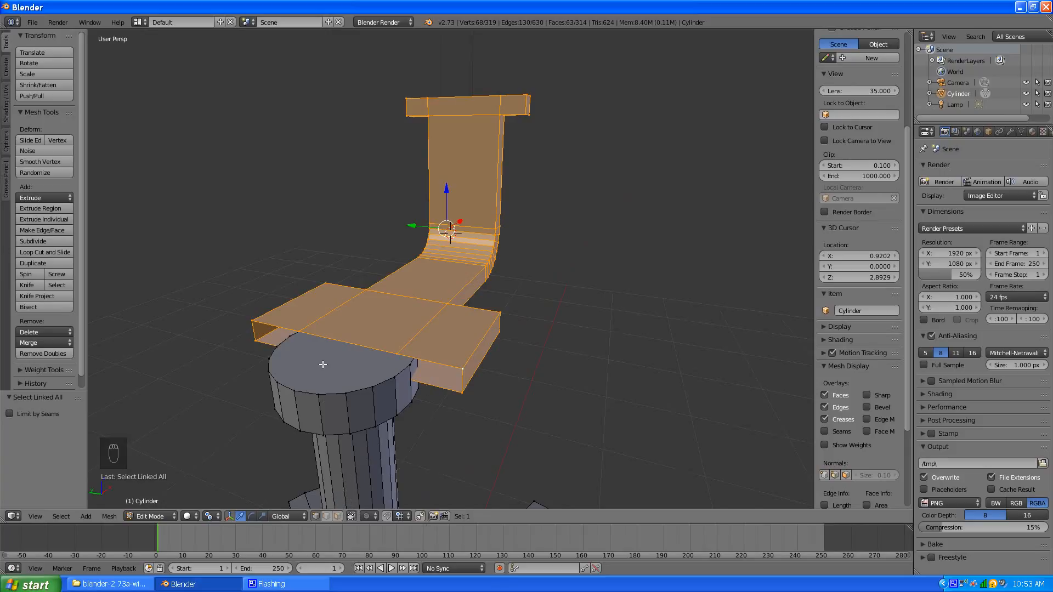
pyautogui.hotkey('shift', 's')
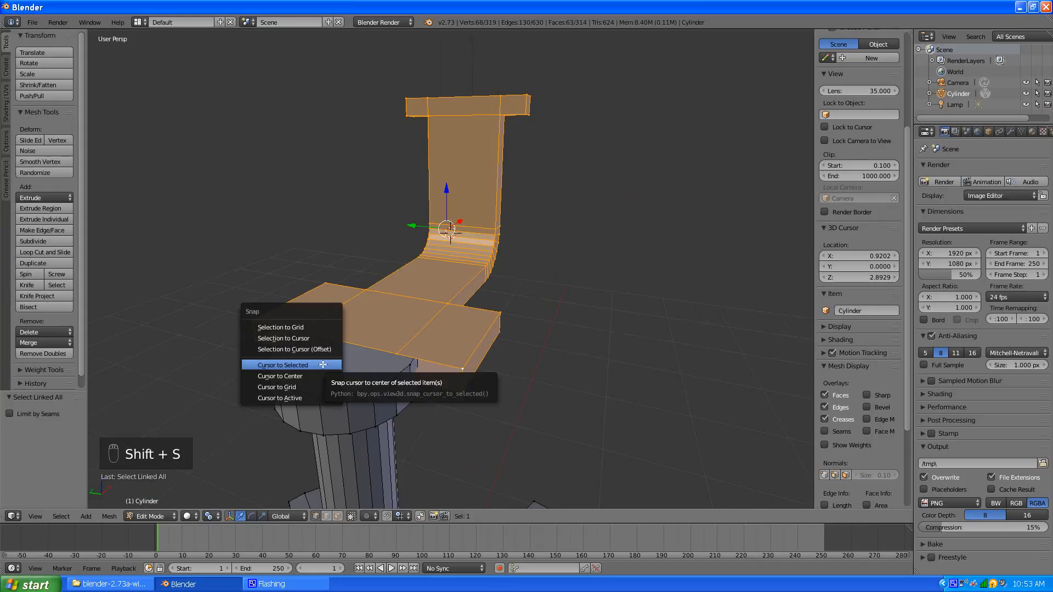
pyautogui.click(321, 398)
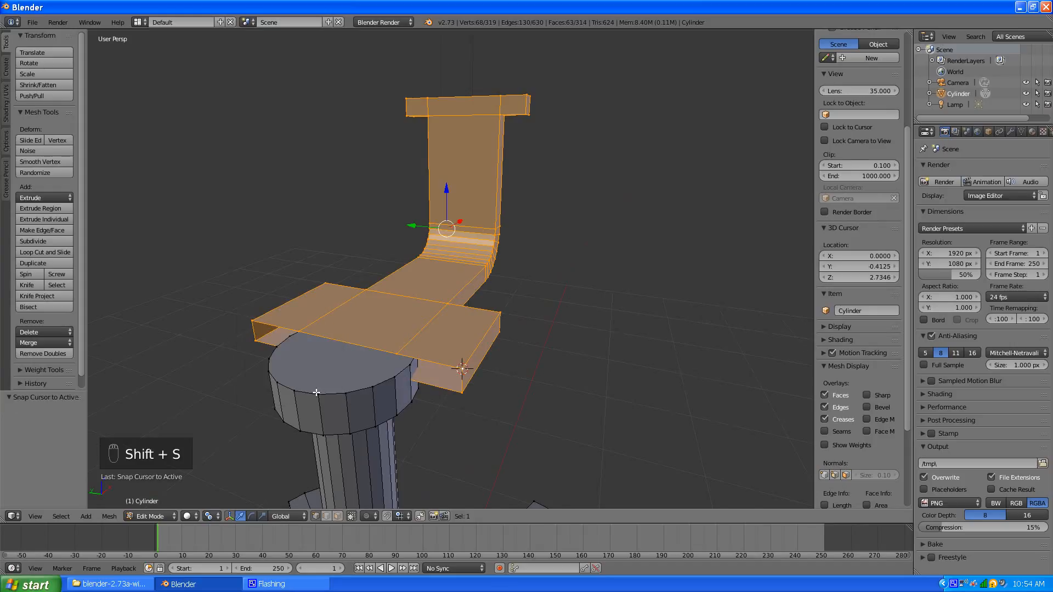
pyautogui.moveTo(484, 445); pyautogui.dragTo(461, 433, button='middle')
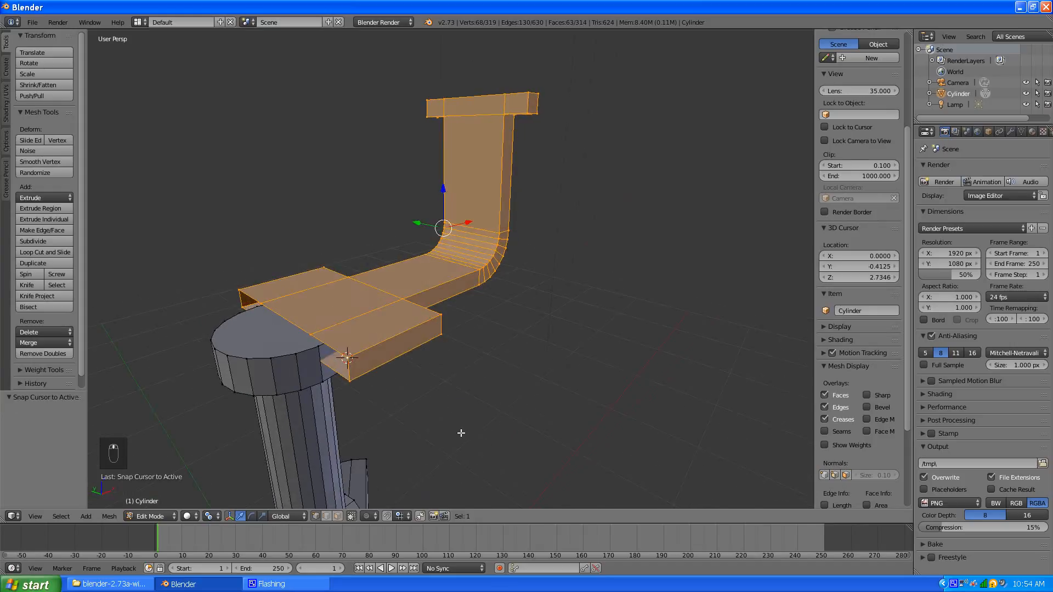
# Set the pivot point to the 3D cursor, then duplicate the selected half and mirror the copy by scaling it -1 along X
pyautogui.click(216, 517)
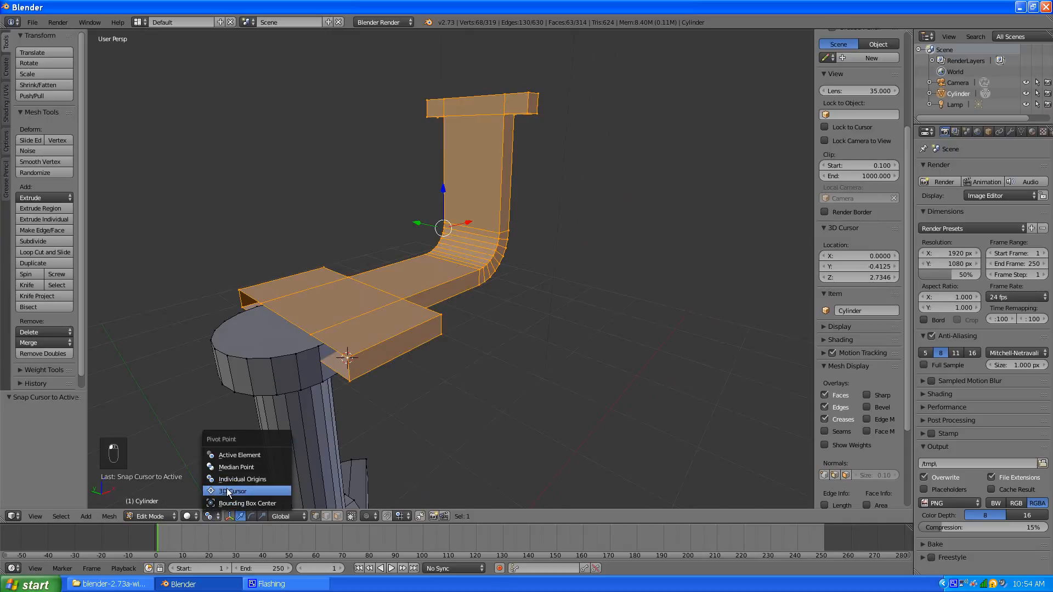
pyautogui.click(230, 483)
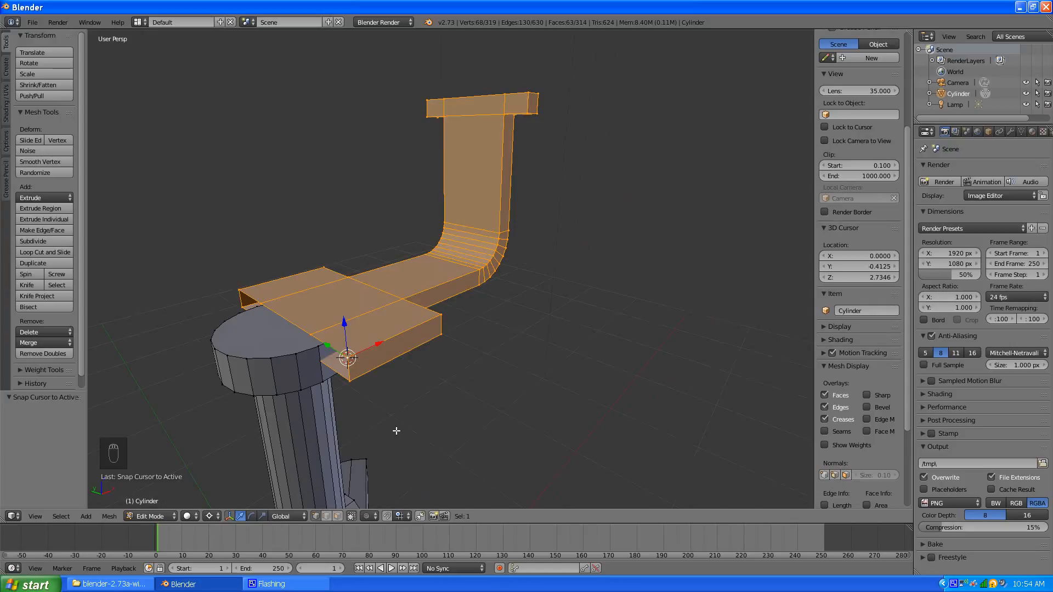
pyautogui.hotkey('shift', 'd')
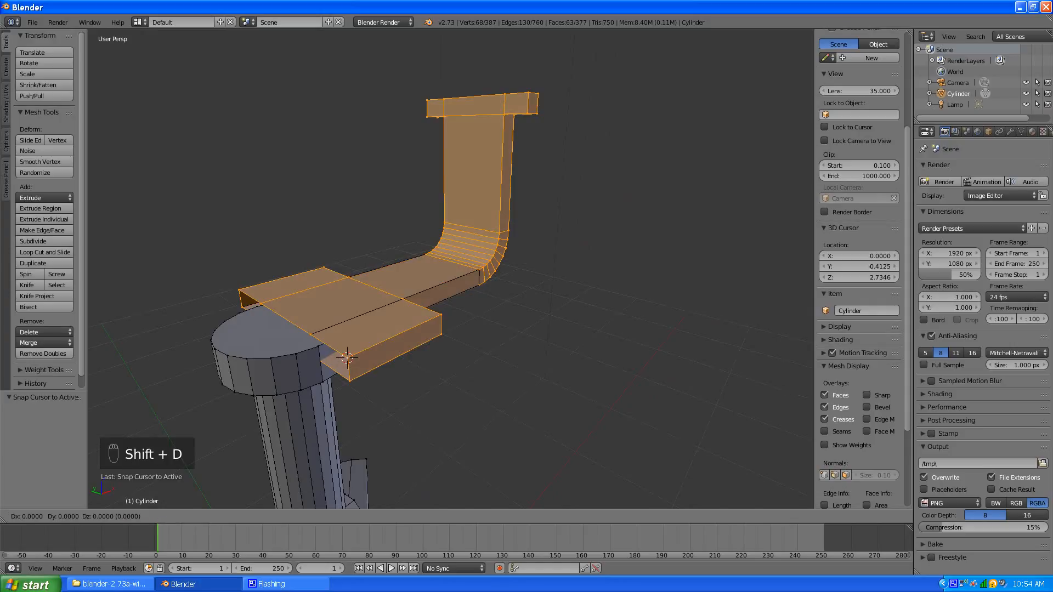
pyautogui.write('s-1')
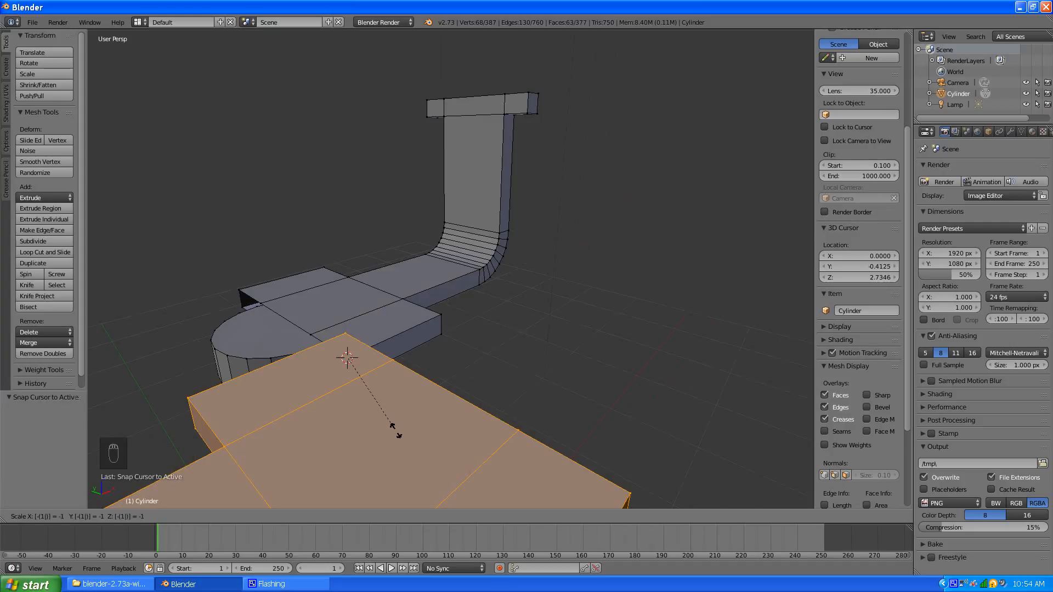
pyautogui.write('x')
pyautogui.click(395, 431)
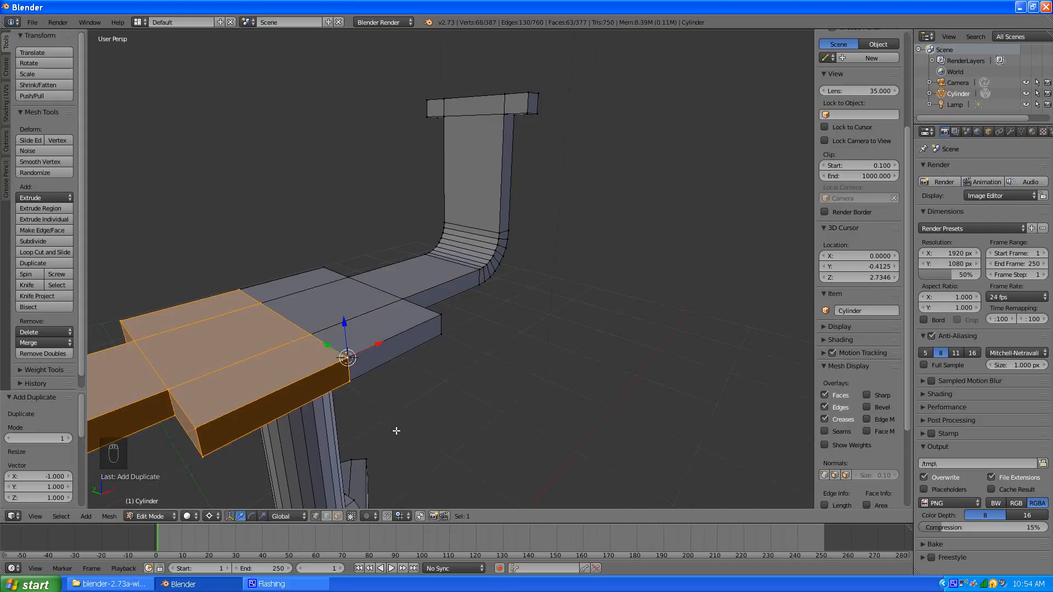
# Select all geometry linked to both plate halves, remove the doubled vertices, recalculate the normals and clear the selection
pyautogui.scroll(-5, 406, 347)
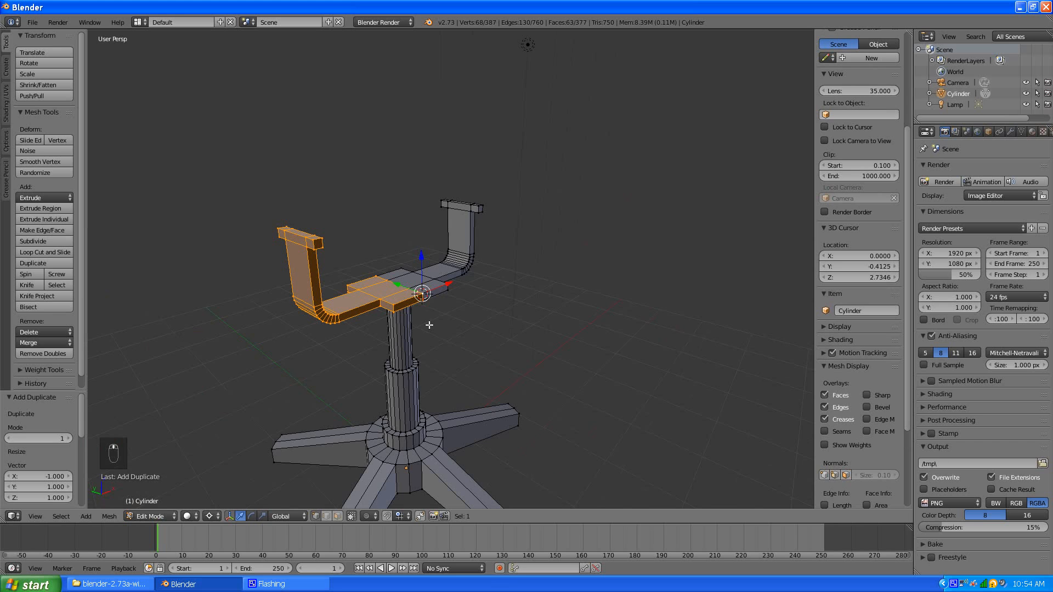
pyautogui.moveTo(428, 325); pyautogui.dragTo(389, 347, button='middle')
pyautogui.scroll(4, 389, 348)
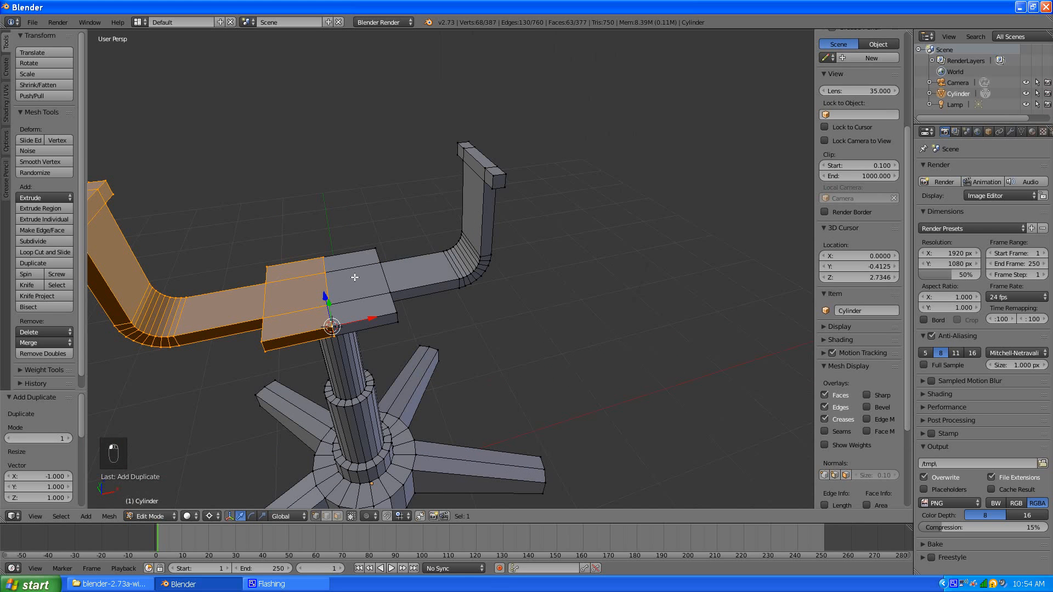
pyautogui.keyDown('shift'); pyautogui.rightClick(387, 299); pyautogui.keyUp('shift')
pyautogui.hotkey('ctrl', 'l')
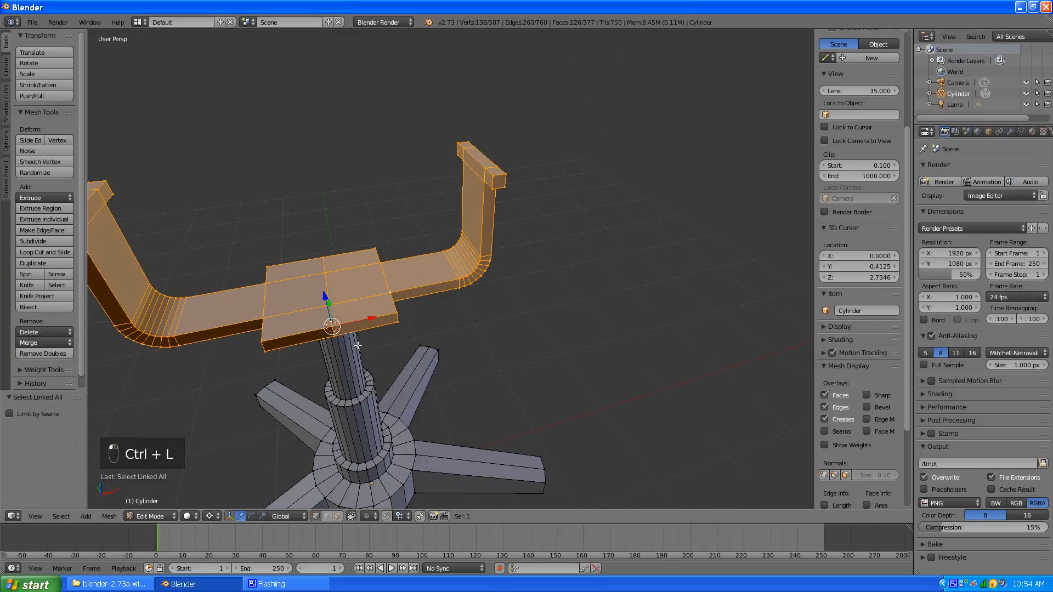
pyautogui.click(51, 354)
pyautogui.hotkey('ctrl', 'n')
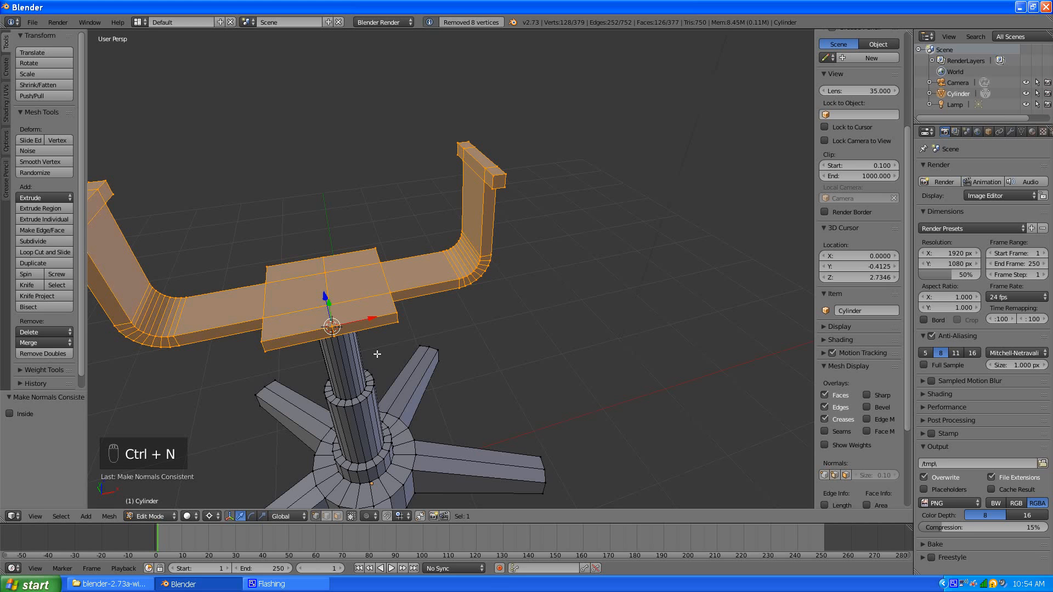
pyautogui.press('a')
# Select the edge loop that runs around the plate along its centre seam
pyautogui.scroll(-4, 393, 337)
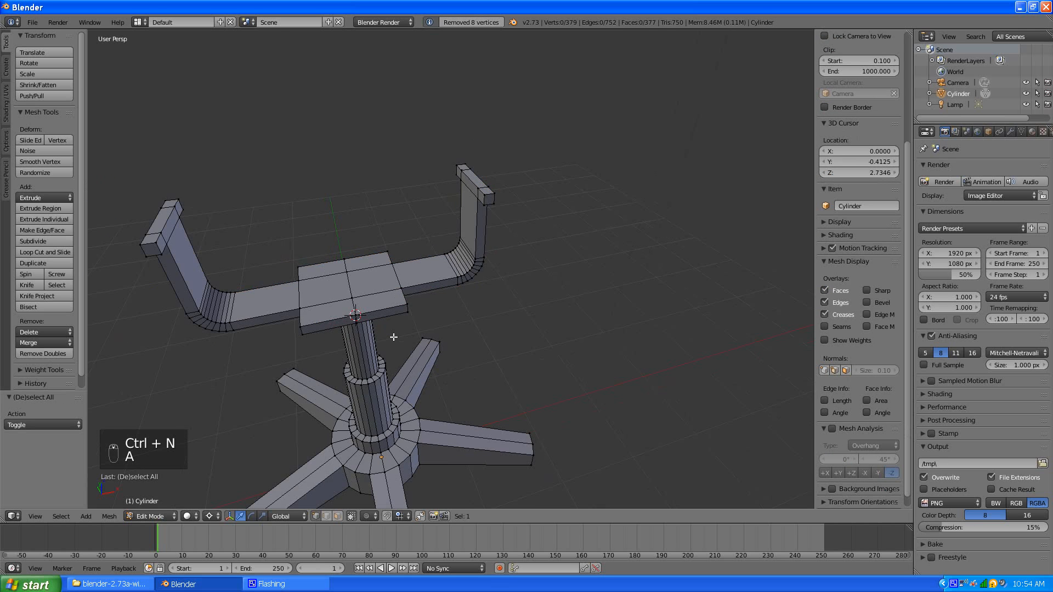
pyautogui.moveTo(393, 336); pyautogui.dragTo(374, 285, button='middle')
pyautogui.scroll(2, 375, 285)
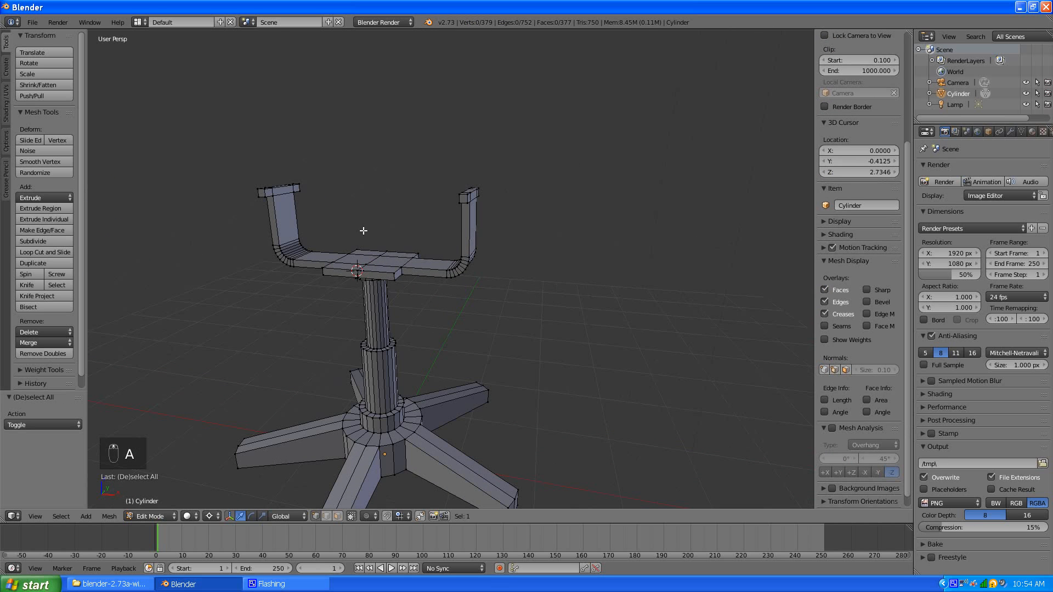
pyautogui.moveTo(363, 231); pyautogui.dragTo(397, 247, button='middle')
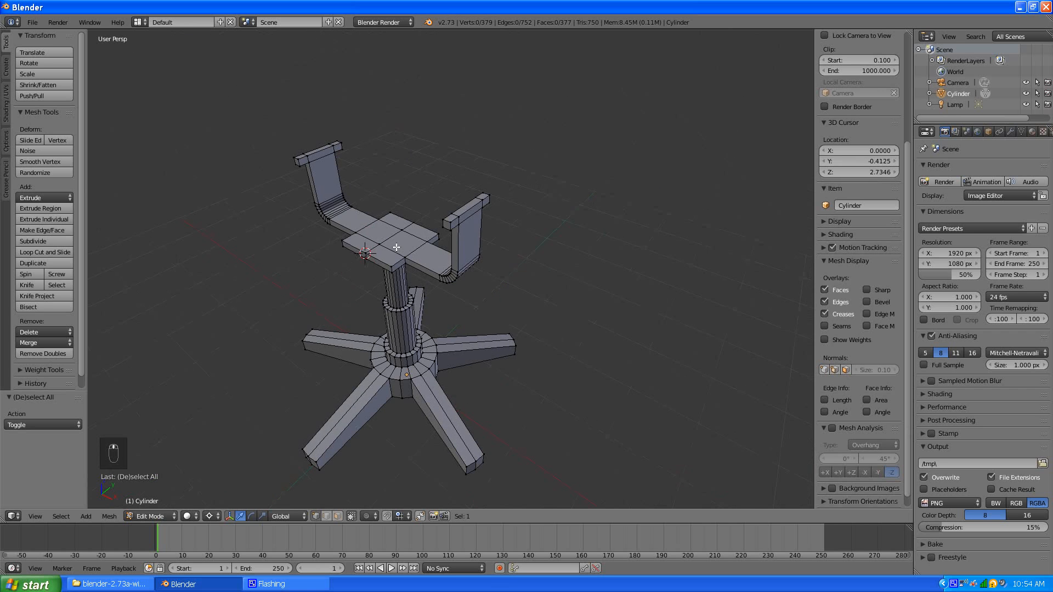
pyautogui.moveTo(505, 258); pyautogui.dragTo(329, 237, button='middle')
pyautogui.scroll(4, 587, 308)
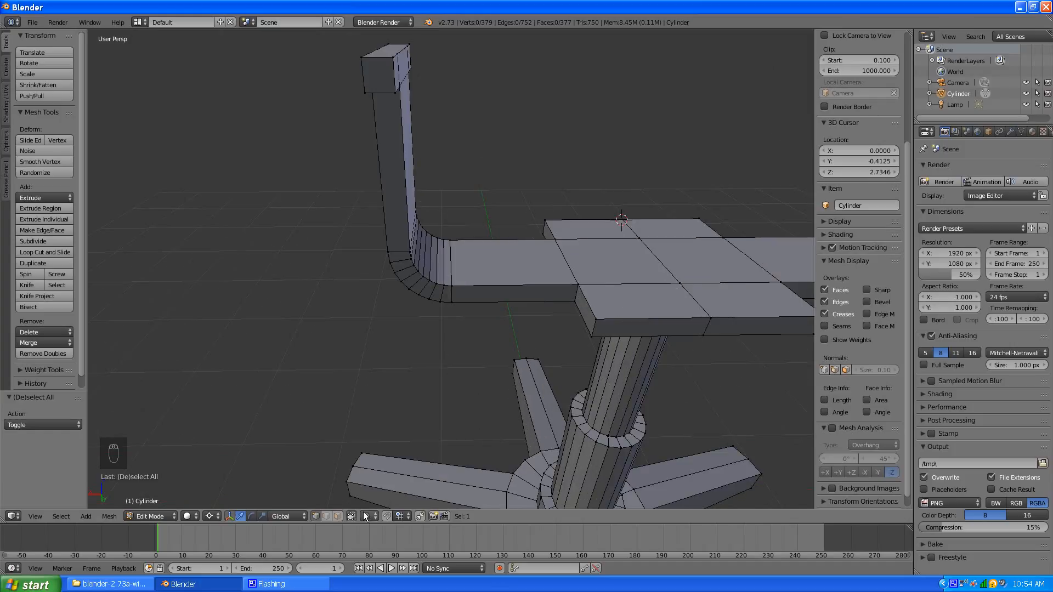
pyautogui.click(337, 516)
pyautogui.keyDown('alt'); pyautogui.rightClick(695, 303); pyautogui.keyUp('alt')
pyautogui.moveTo(696, 303); pyautogui.dragTo(565, 314, button='middle')
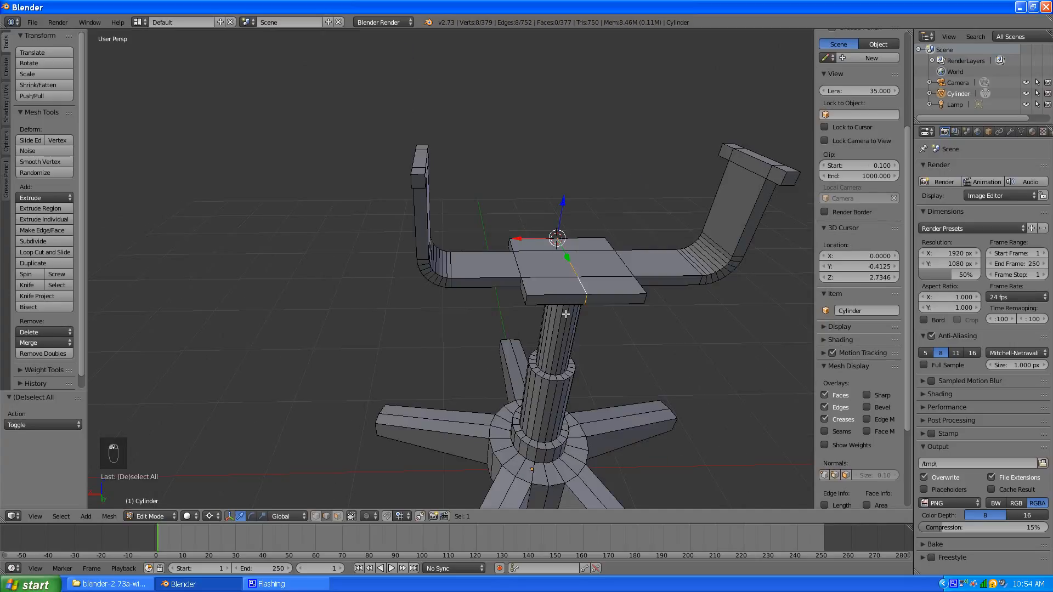
pyautogui.press('b')
pyautogui.hotkey('ctrl', 'e')
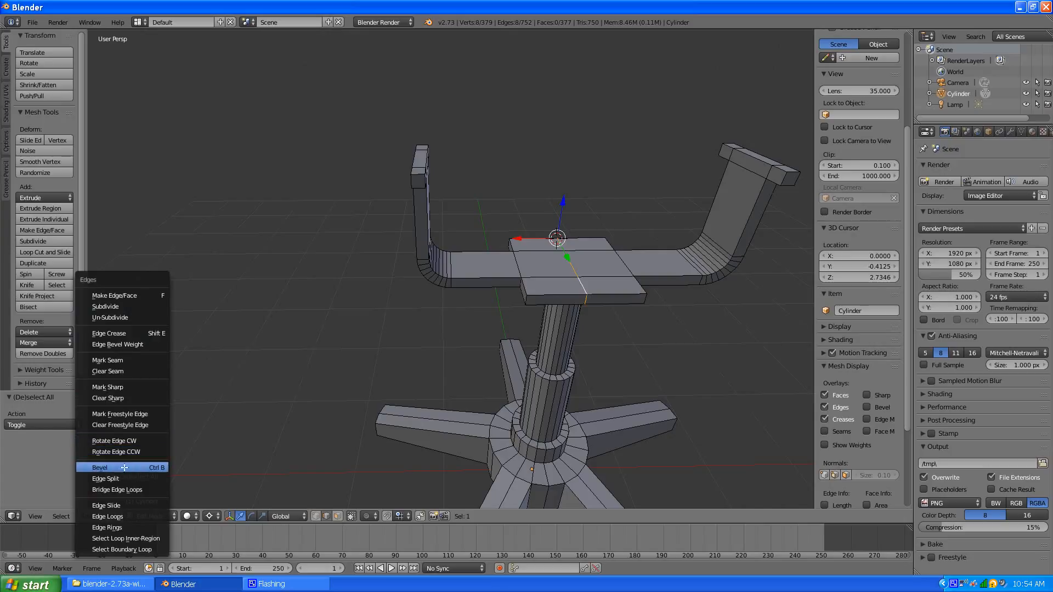
pyautogui.click(188, 260)
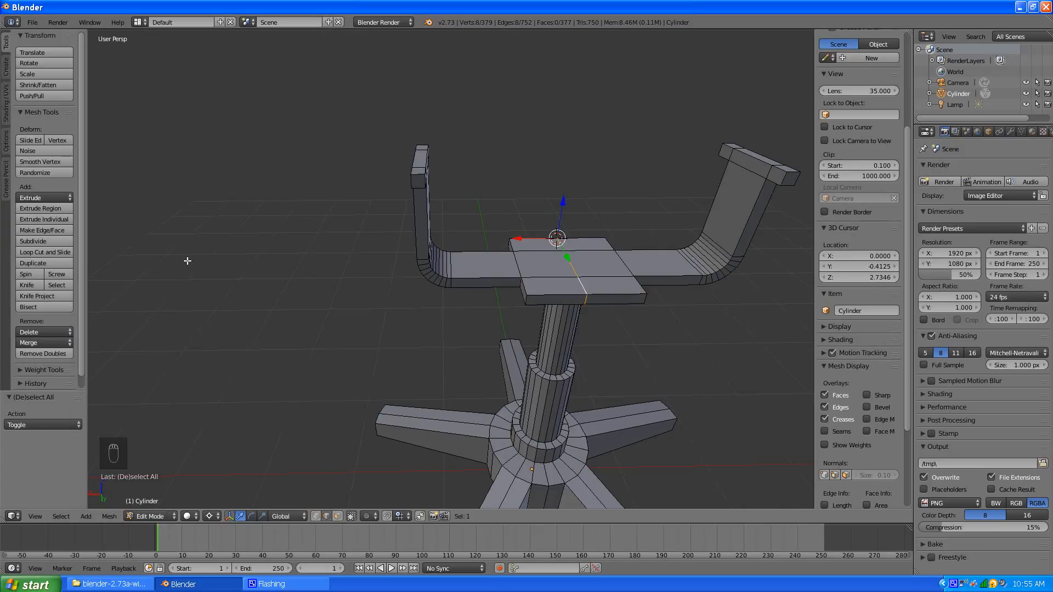
pyautogui.hotkey('ctrl', 'f')
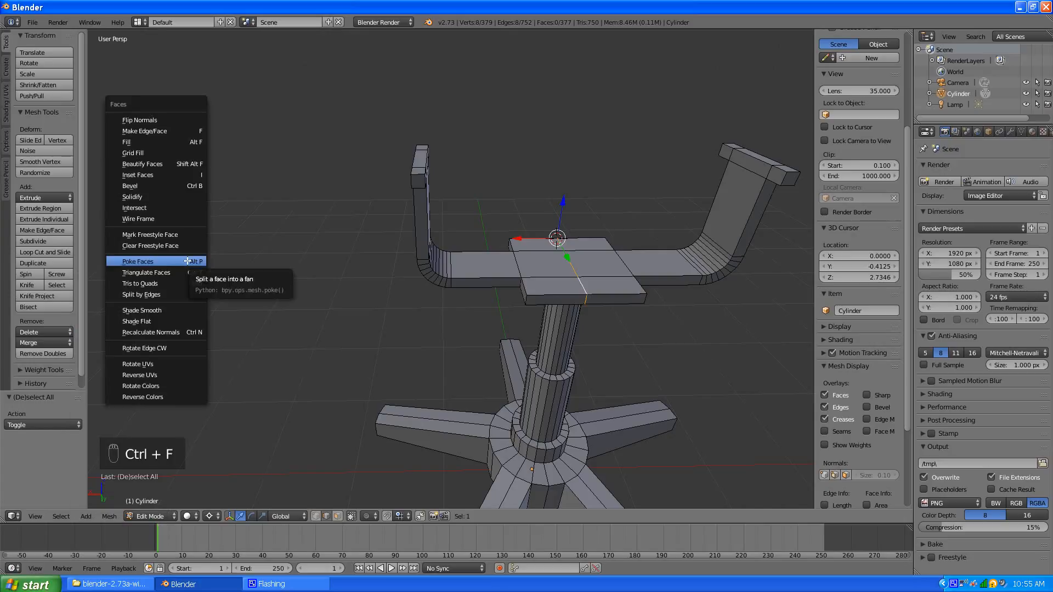
pyautogui.click(157, 184)
pyautogui.rightClick(400, 176)
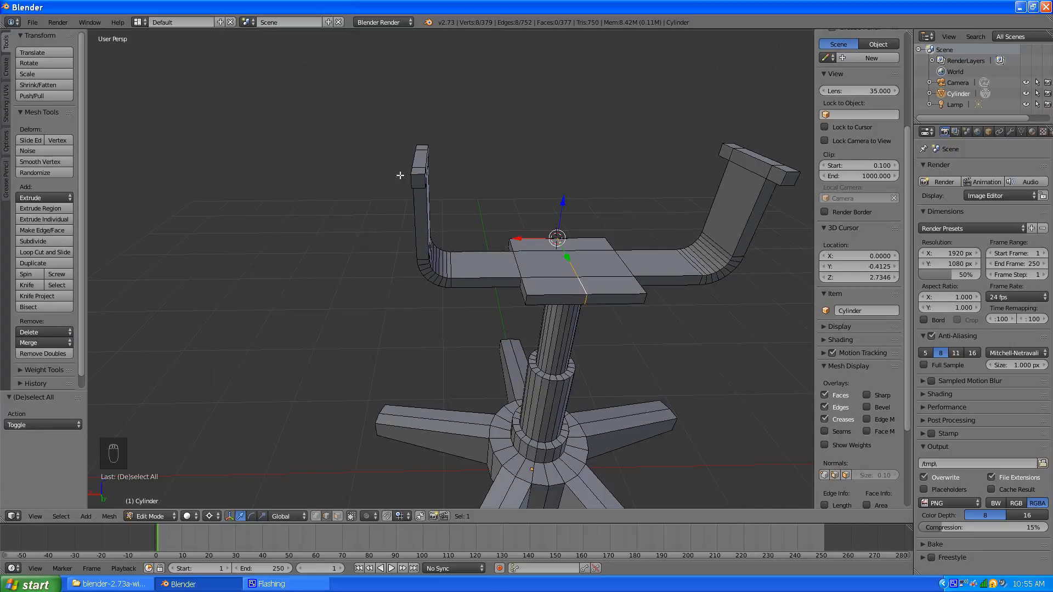
# Bevel the plate's centre edge loop with one segment and an offset of about 0.219, then clear the selection
pyautogui.scroll(4, 527, 313)
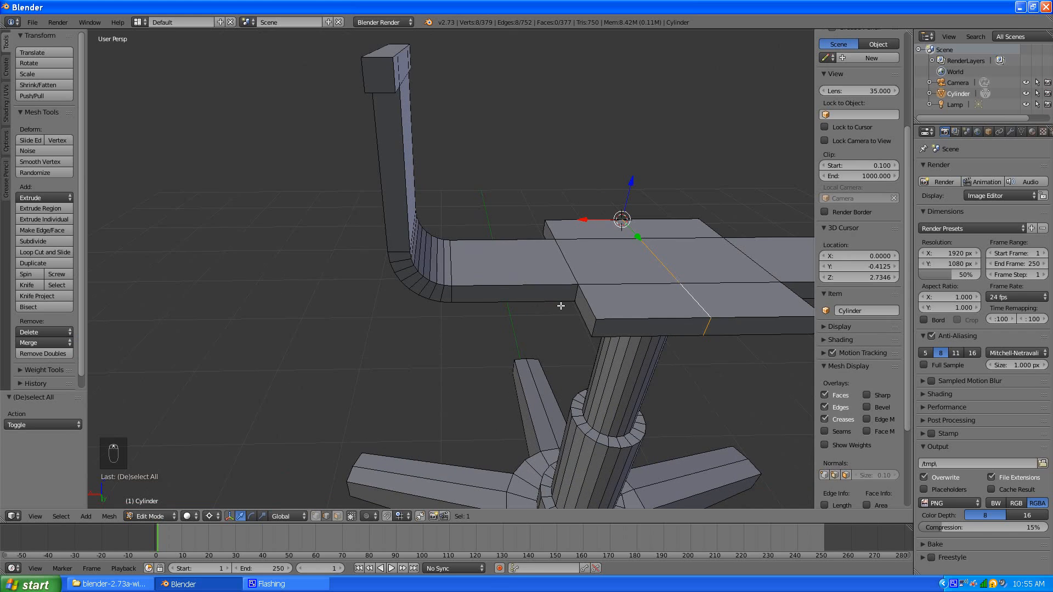
pyautogui.press('KP_Decimal')
pyautogui.scroll(-4, 557, 307)
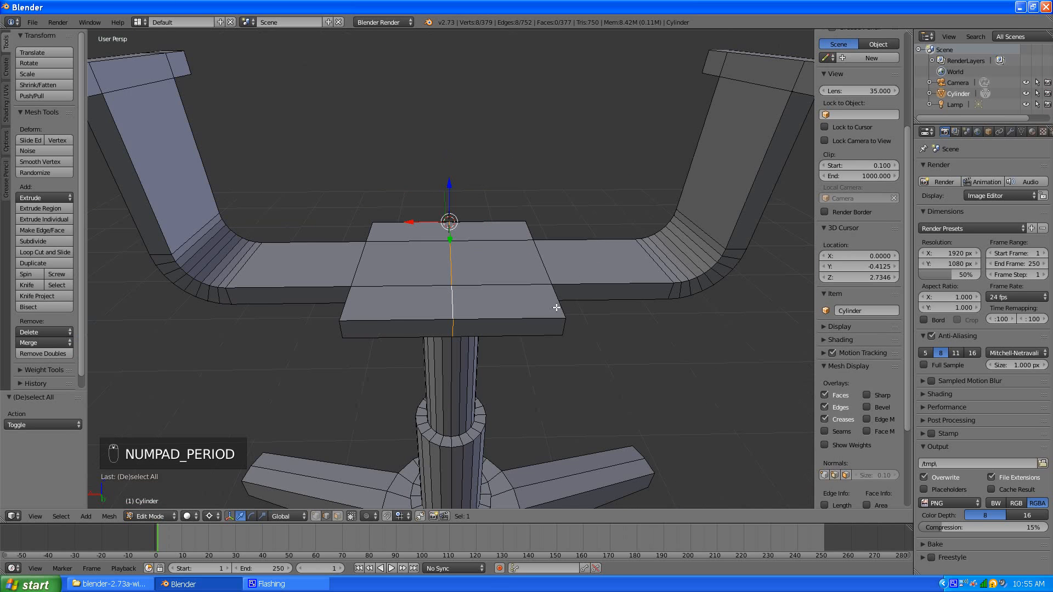
pyautogui.scroll(3, 474, 306)
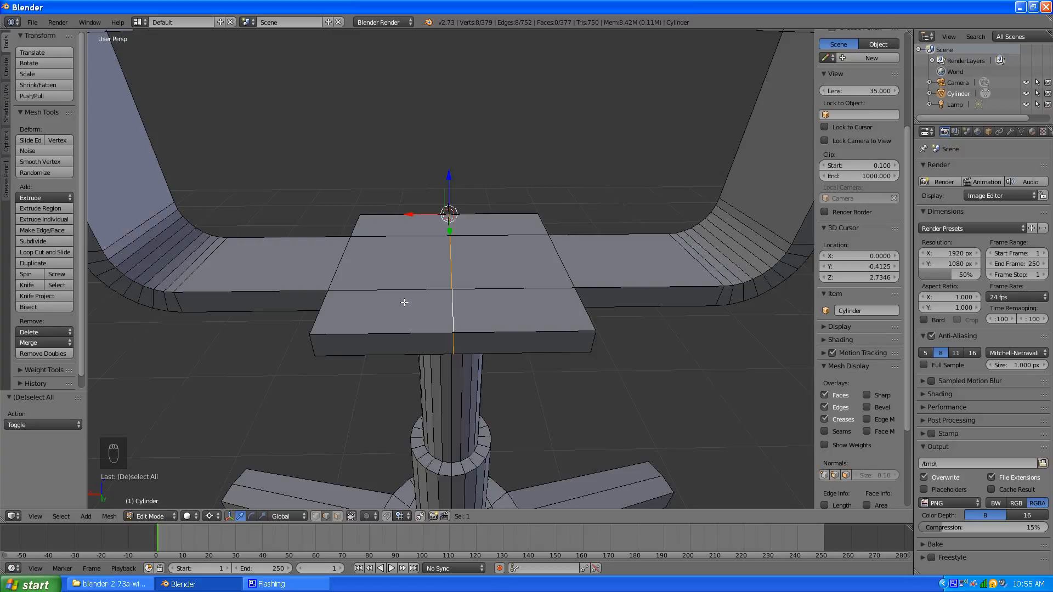
pyautogui.hotkey('ctrl', 'e')
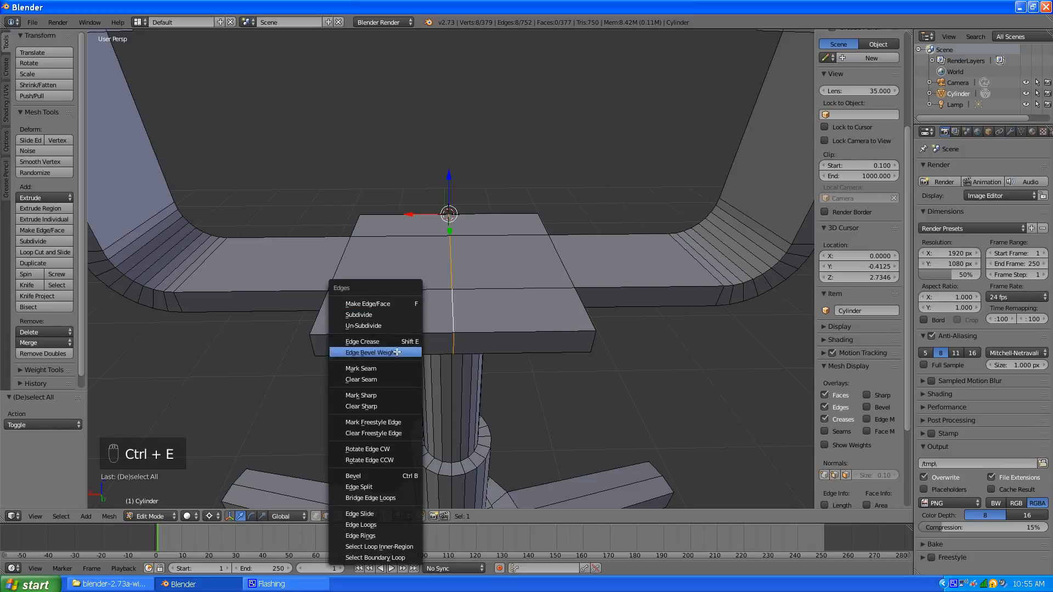
pyautogui.click(372, 475)
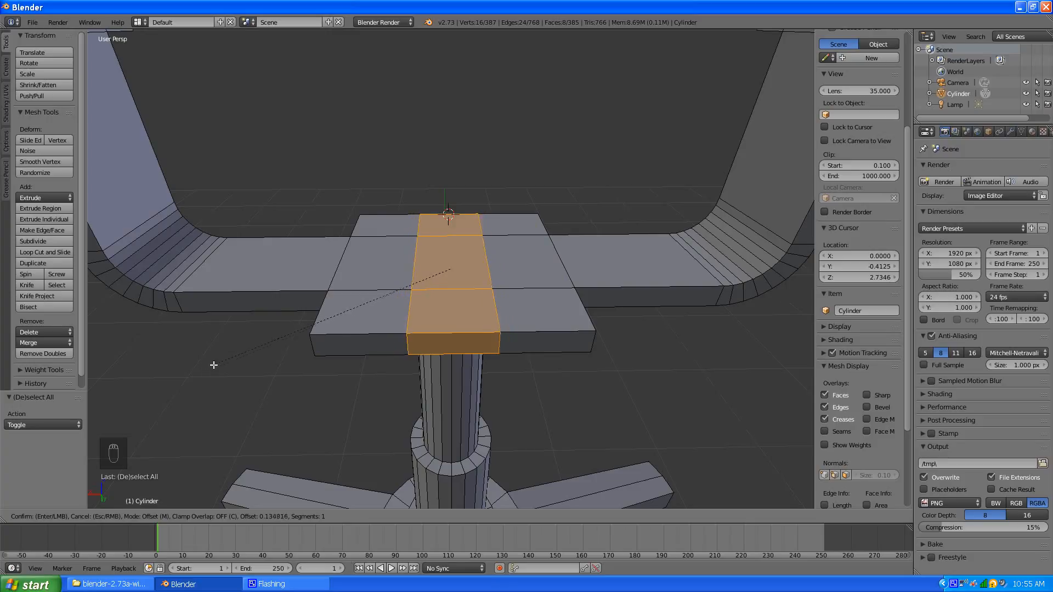
pyautogui.click(197, 381)
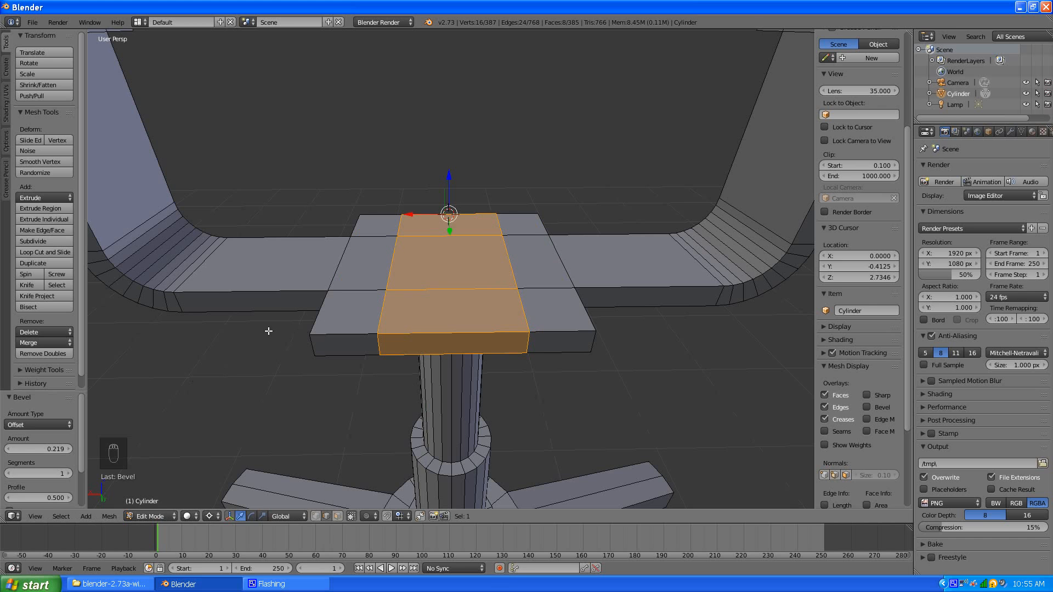
pyautogui.press('a')
# Extrude the middle face of the plate's +Y side outward by about 0.666
pyautogui.scroll(-5, 348, 284)
pyautogui.moveTo(348, 284); pyautogui.dragTo(386, 297, button='middle')
pyautogui.rightClick(483, 299)
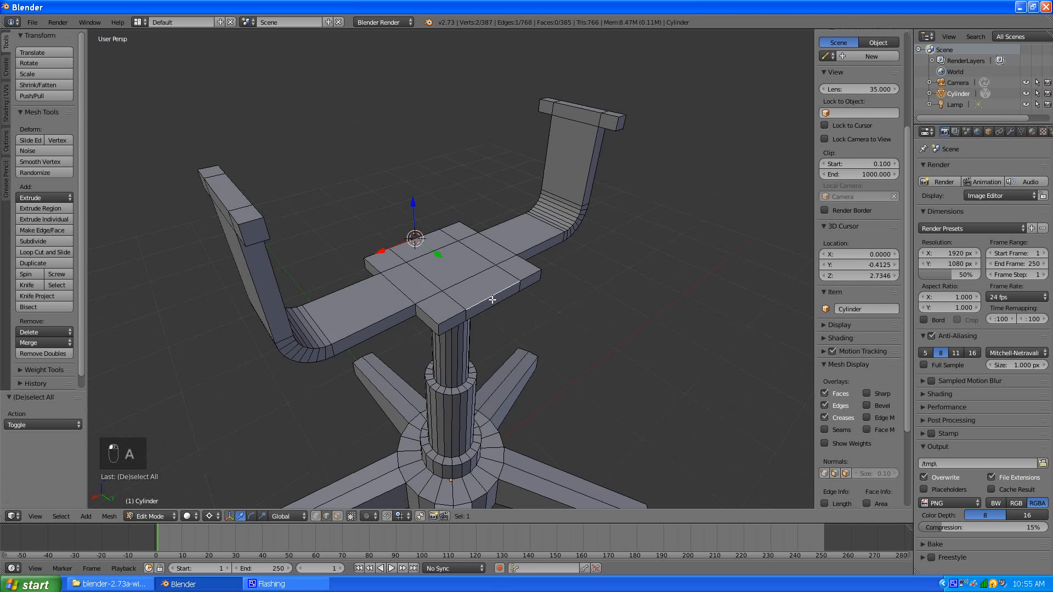
pyautogui.click(337, 516)
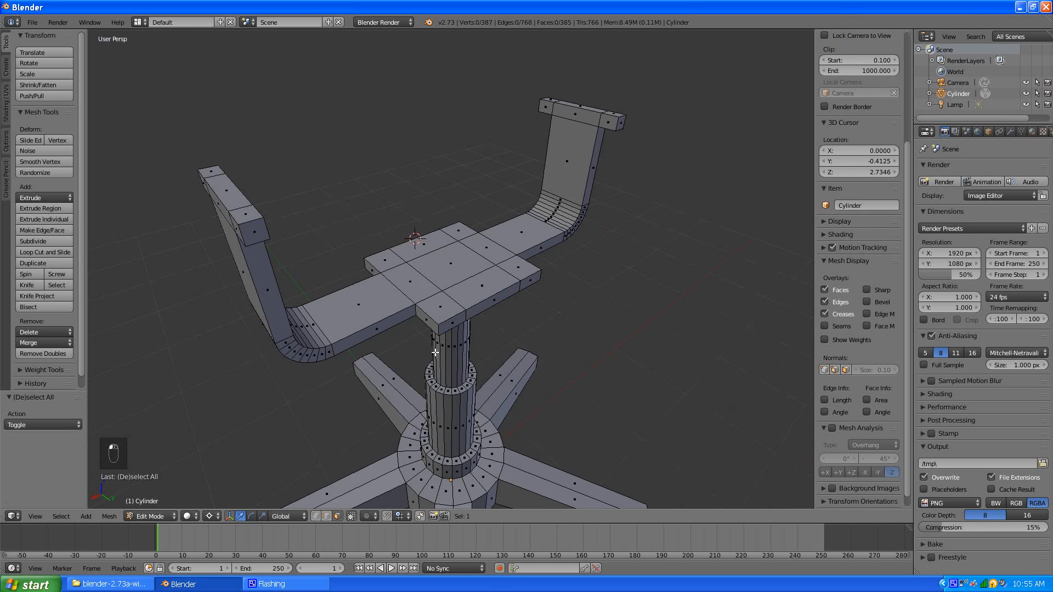
pyautogui.rightClick(490, 303)
pyautogui.scroll(-5, 490, 303)
pyautogui.moveTo(137, 176); pyautogui.dragTo(382, 314, button='middle')
pyautogui.scroll(6, 461, 280)
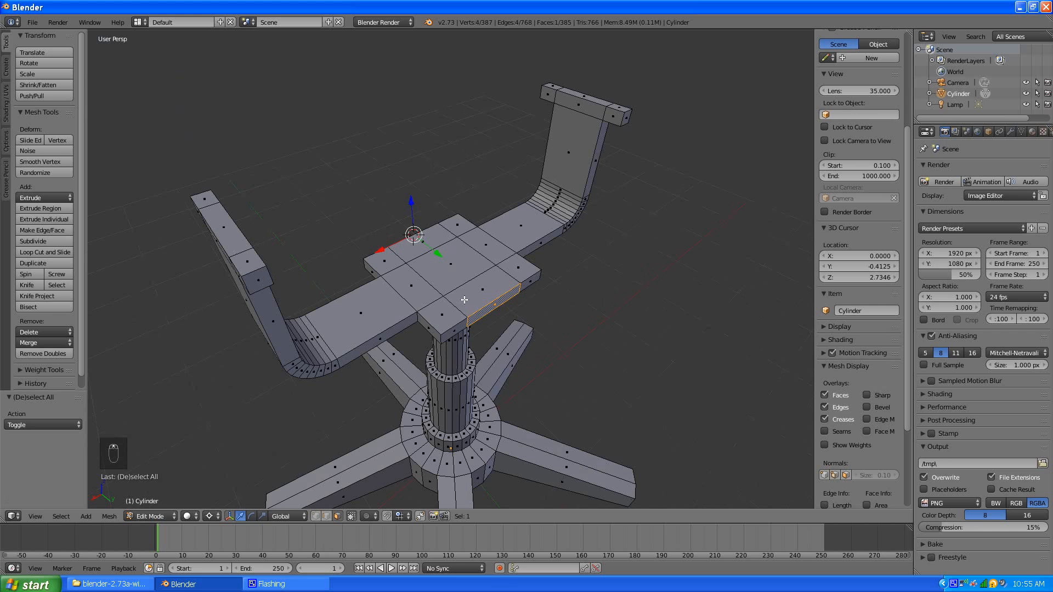
pyautogui.moveTo(465, 300); pyautogui.dragTo(444, 309, button='middle')
pyautogui.press('e')
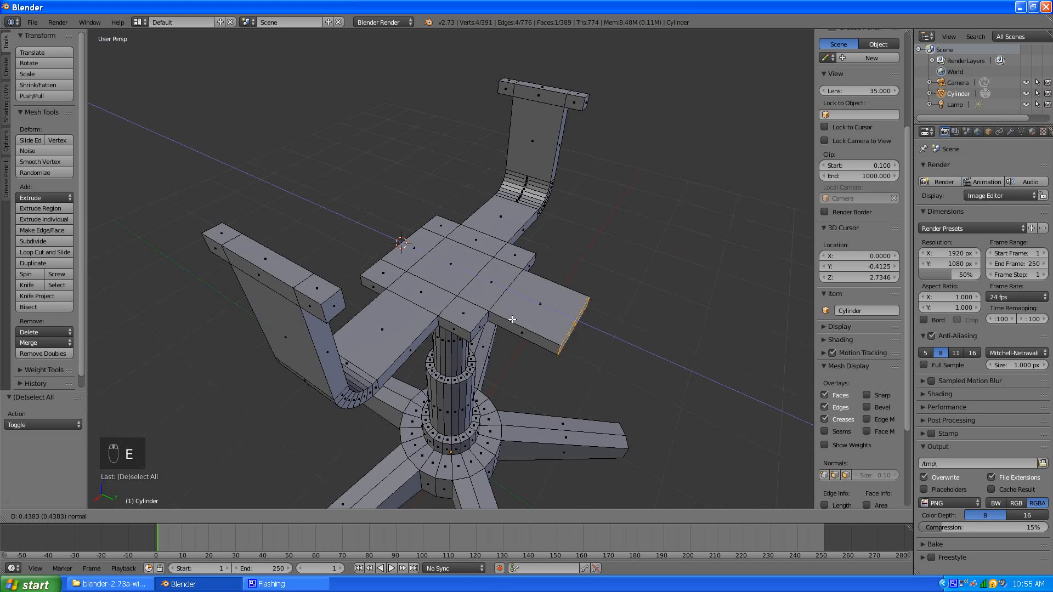
pyautogui.click(538, 331)
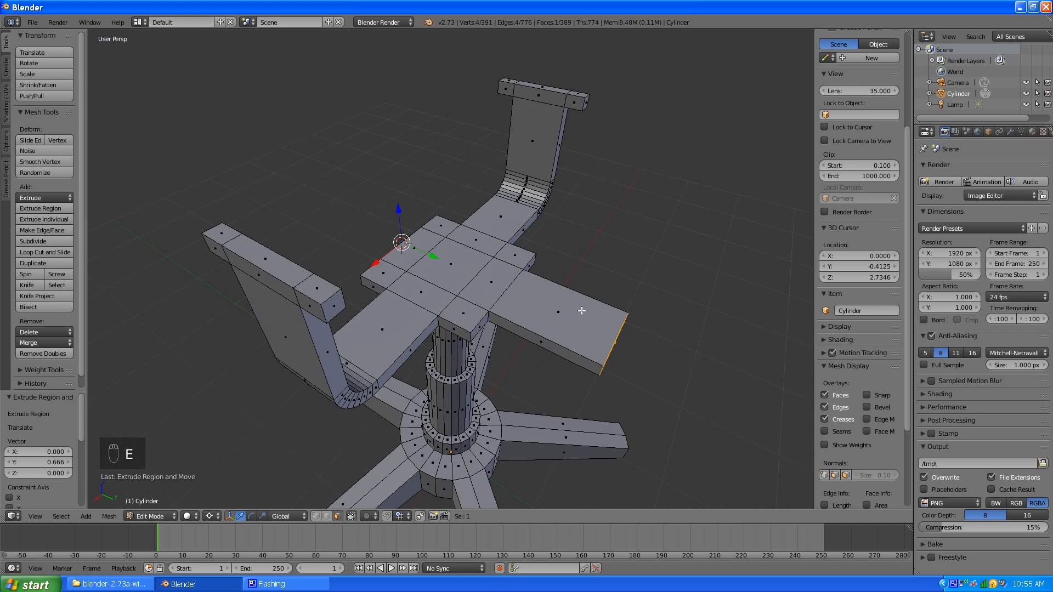
# Shorten the new extension by moving its end face about -0.252 along the global Y axis
pyautogui.scroll(-4, 581, 310)
pyautogui.scroll(3, 581, 309)
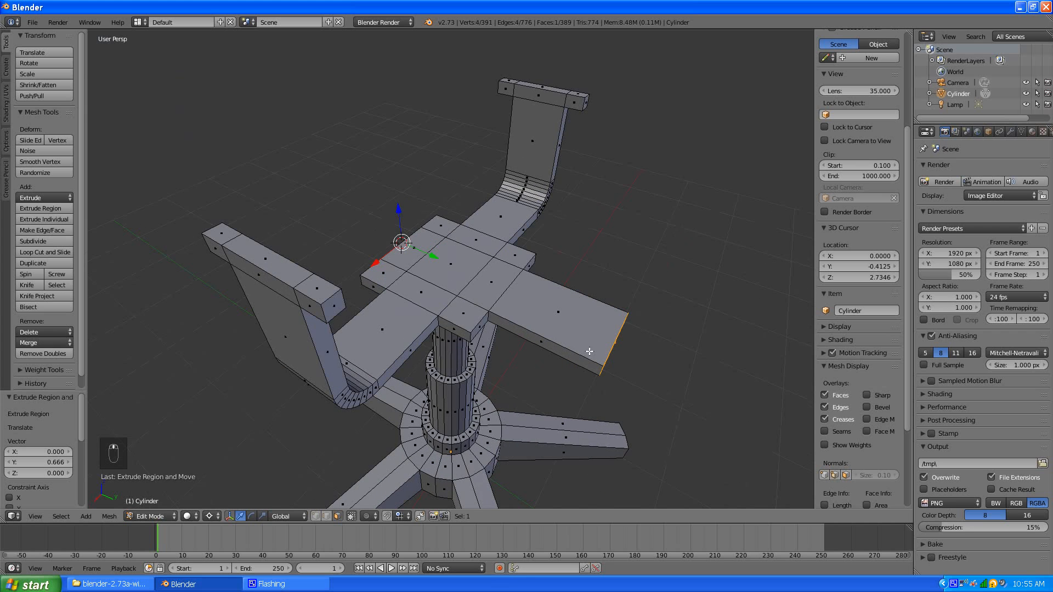
pyautogui.moveTo(620, 359); pyautogui.dragTo(586, 354, button='middle')
pyautogui.press('g')
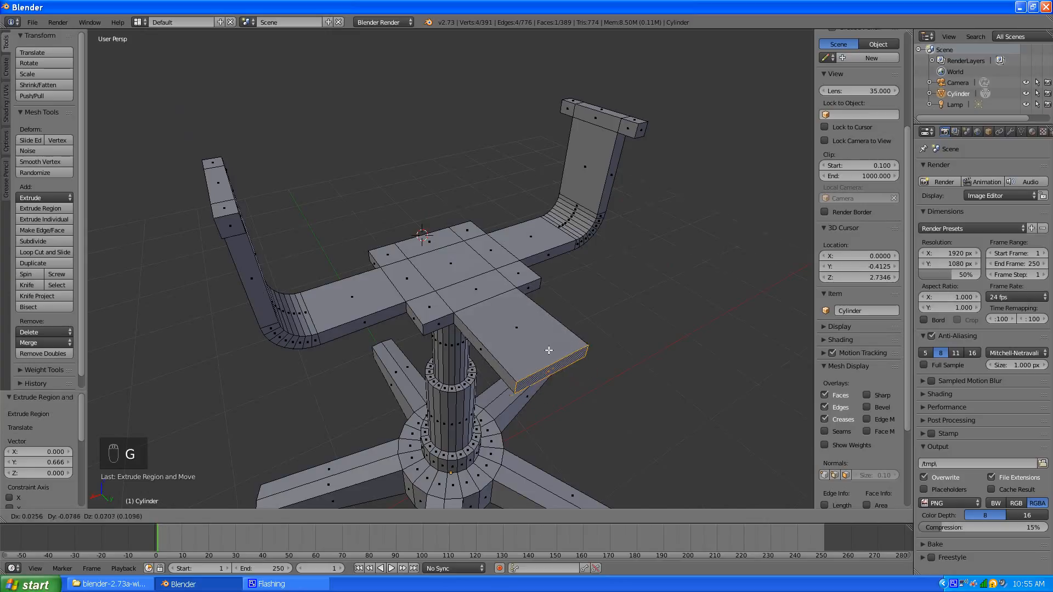
pyautogui.press('y')
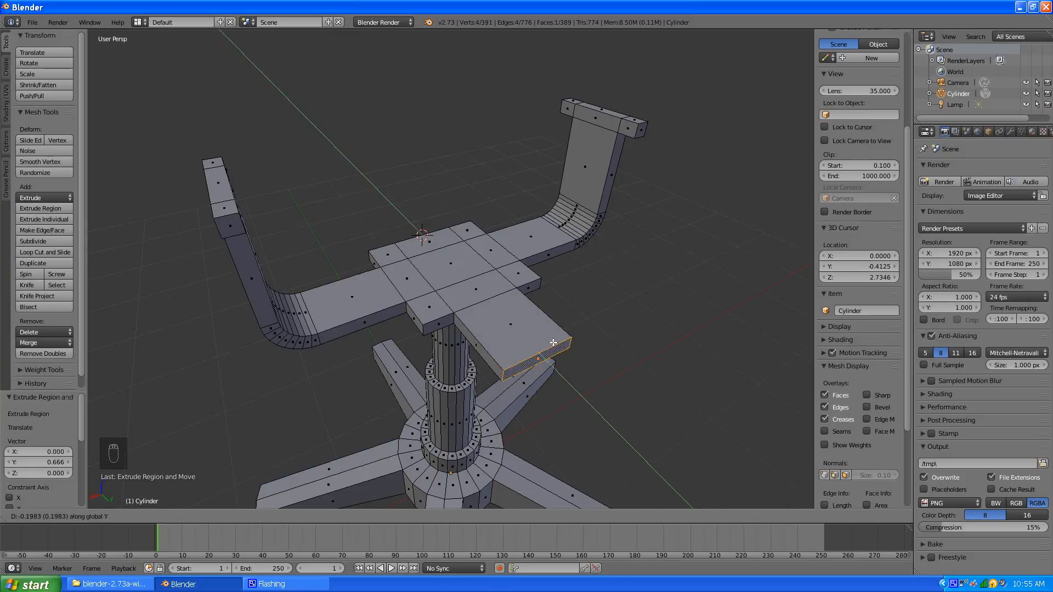
pyautogui.click(550, 339)
# Snap the 3D cursor to the selected end face of the +Y extension
pyautogui.moveTo(550, 339); pyautogui.dragTo(578, 301, button='middle')
pyautogui.scroll(2, 578, 302)
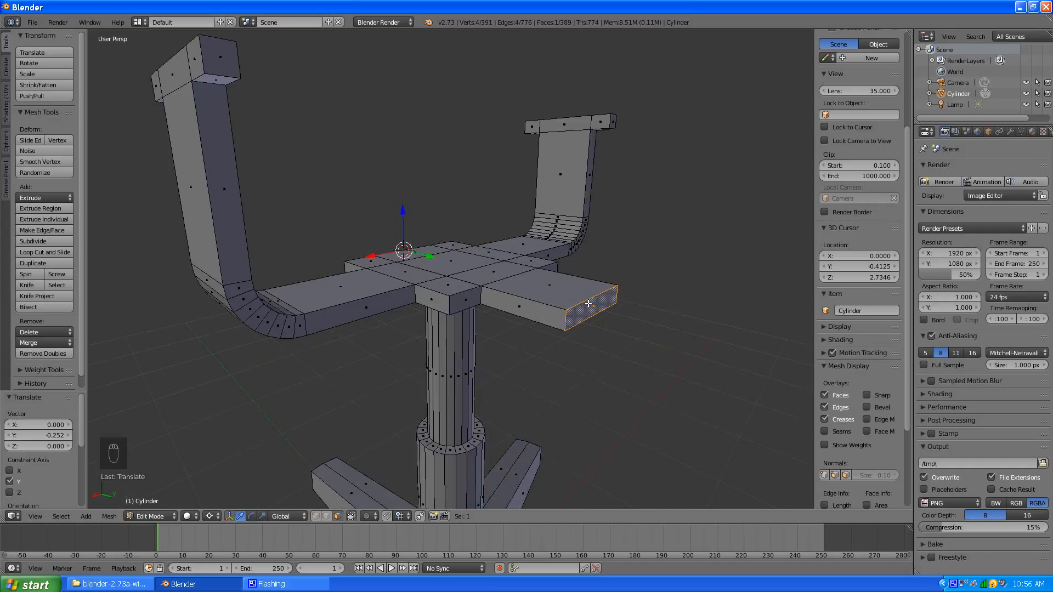
pyautogui.hotkey('shift', 's')
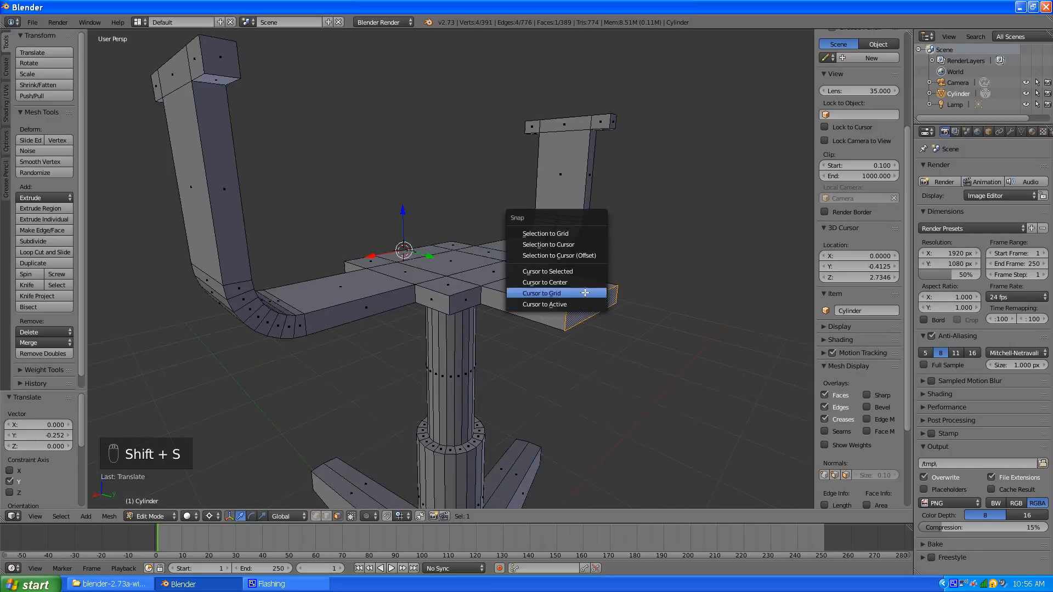
pyautogui.click(576, 272)
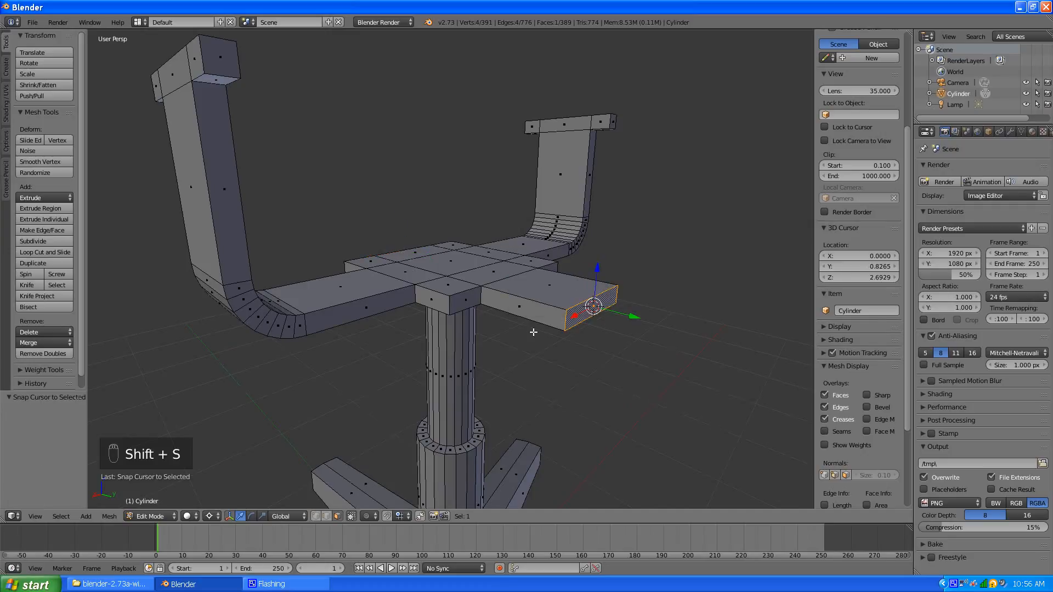
# Try raising the 3D cursor along Z to 3.0929, and snap it back to the selected end face
pyautogui.click(825, 278)
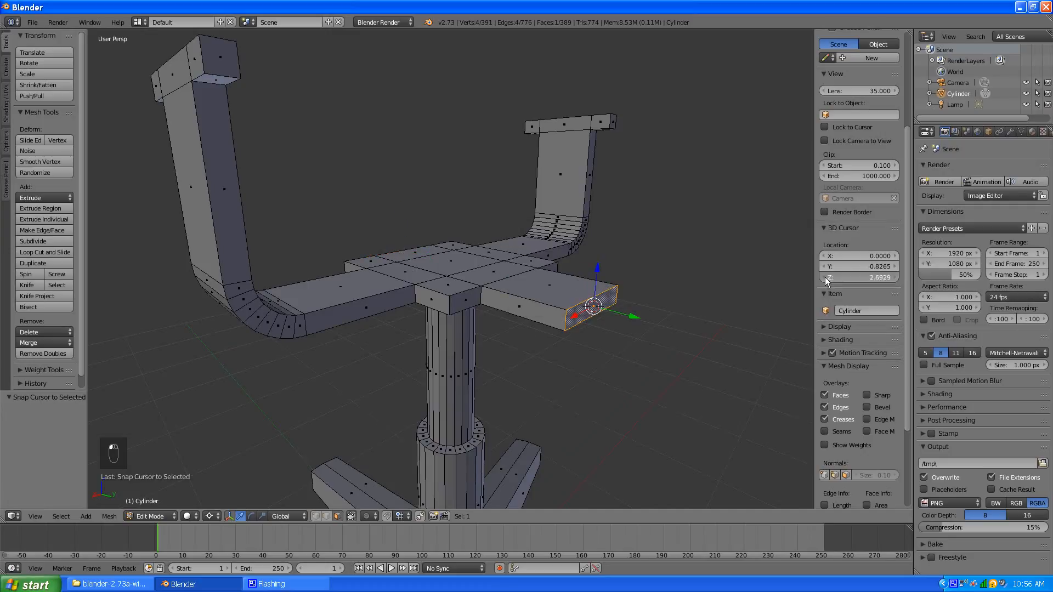
pyautogui.click(895, 277)
pyautogui.click(894, 277)
pyautogui.click(894, 277)
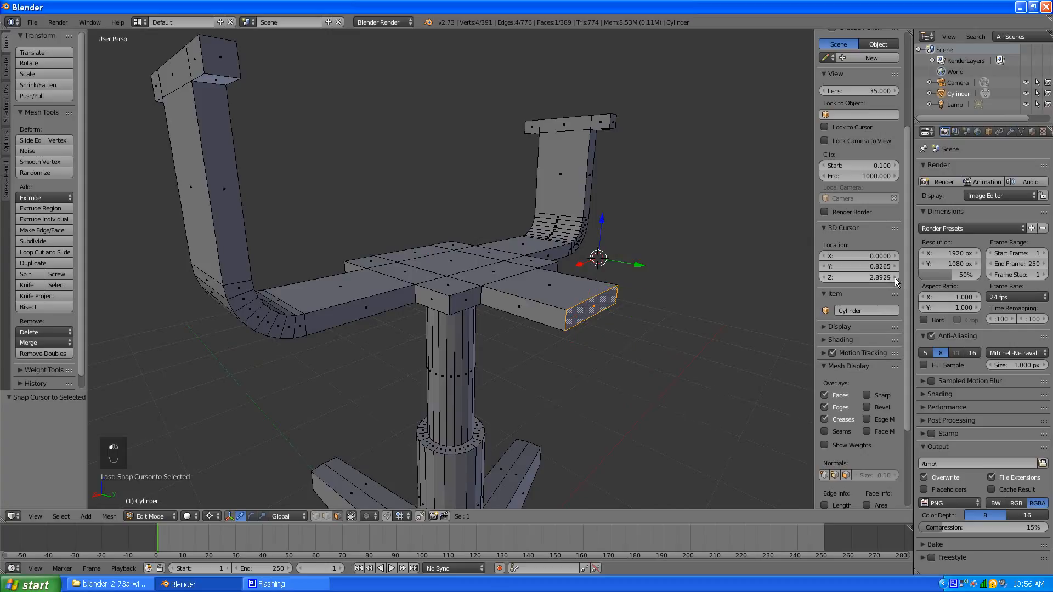
pyautogui.click(824, 278)
pyautogui.click(894, 277)
pyautogui.moveTo(864, 277); pyautogui.dragTo(863, 276)
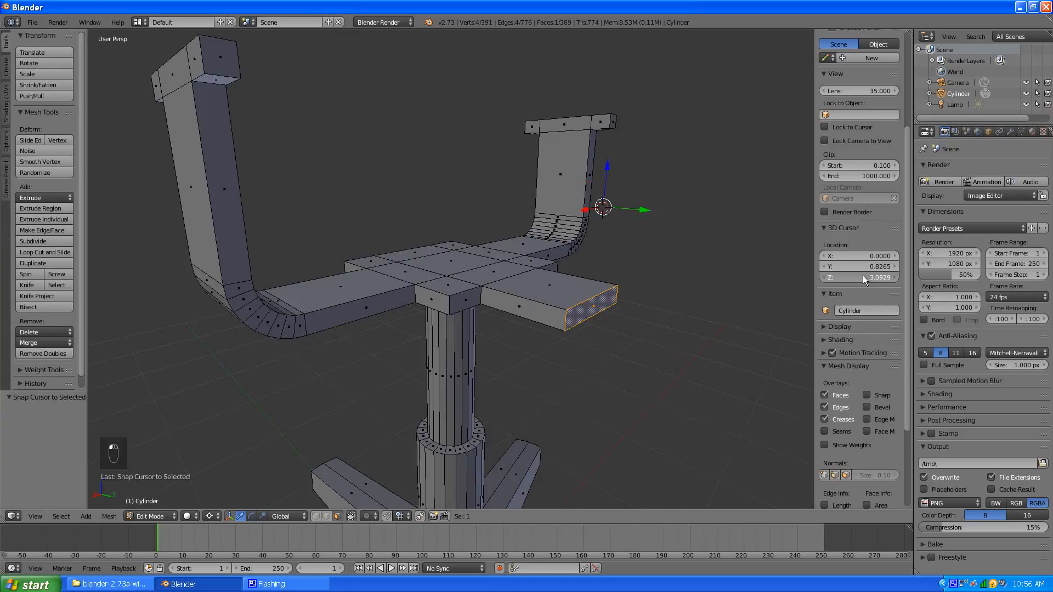
pyautogui.press('BackSpace')
pyautogui.hotkey('shift', 's')
pyautogui.click(613, 292)
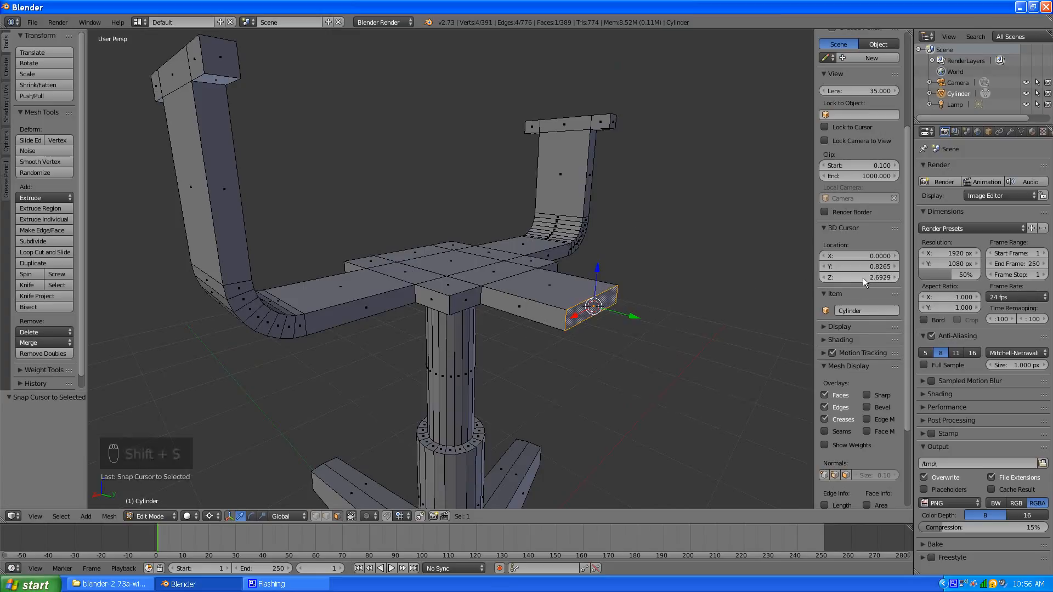
# Raise the 3D cursor to Z 2.8429 and, in right orthographic view, spin the extension's end face around it by -90° in 8 steps
pyautogui.moveTo(863, 277); pyautogui.dragTo(867, 278)
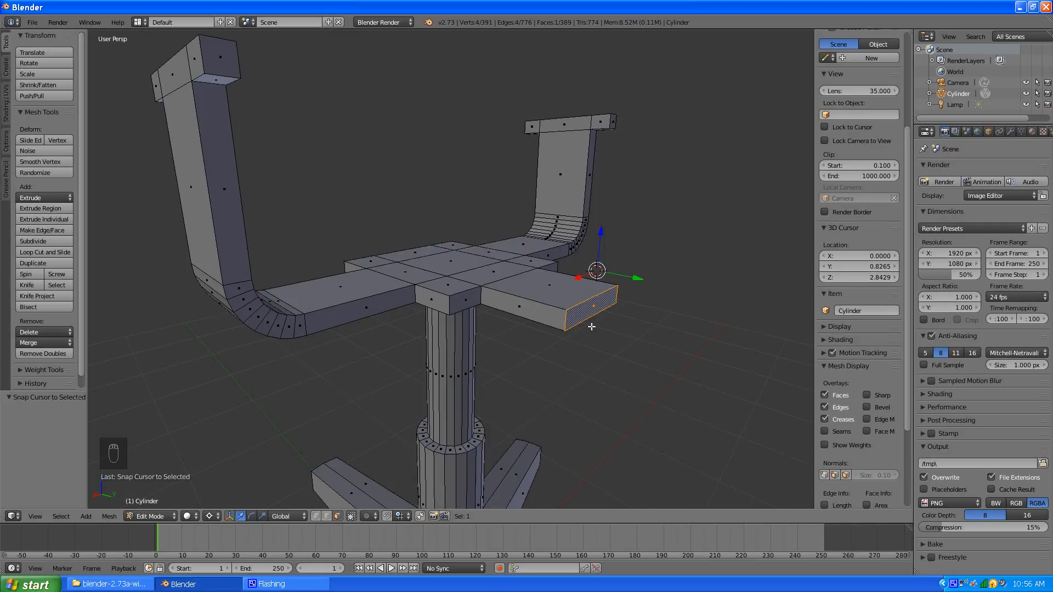
pyautogui.press('KP_5')
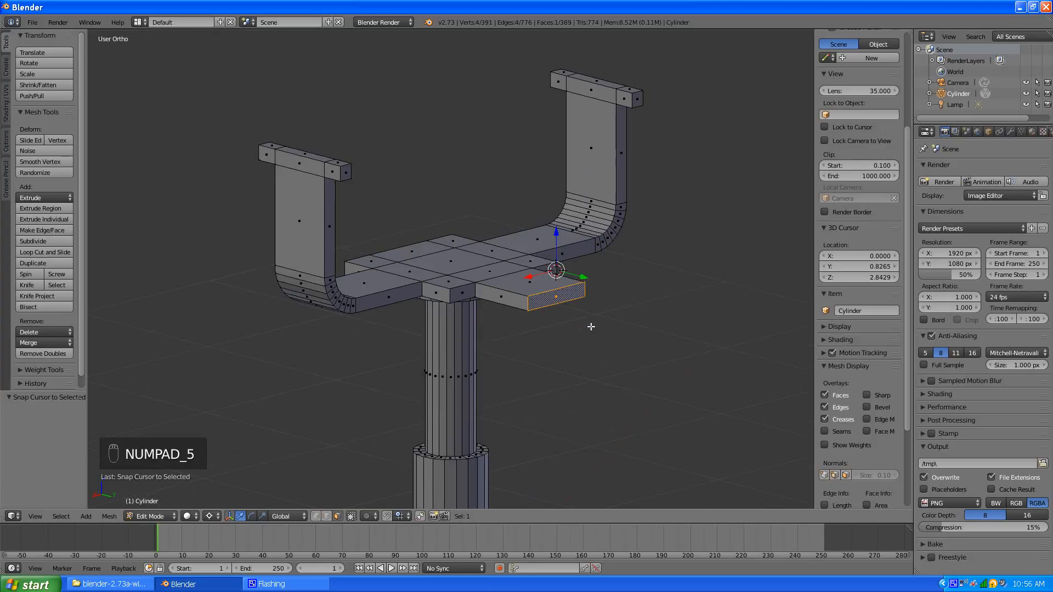
pyautogui.press('KP_3')
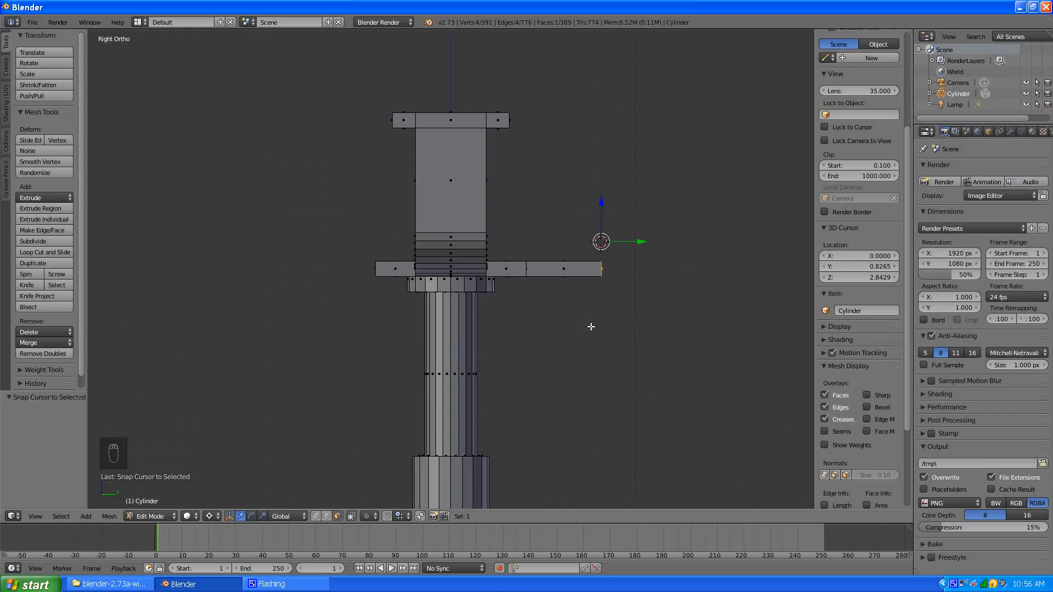
pyautogui.hotkey('alt', 'r')
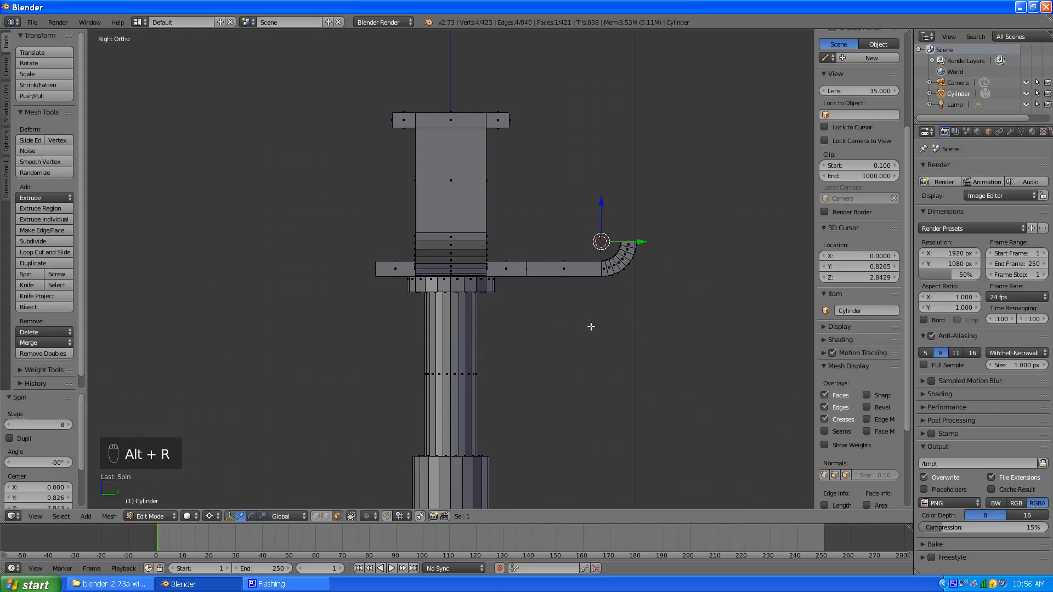
# Extrude the end face of the new bend upward by about 0.909 along global Z, then clear the selection
pyautogui.press('e')
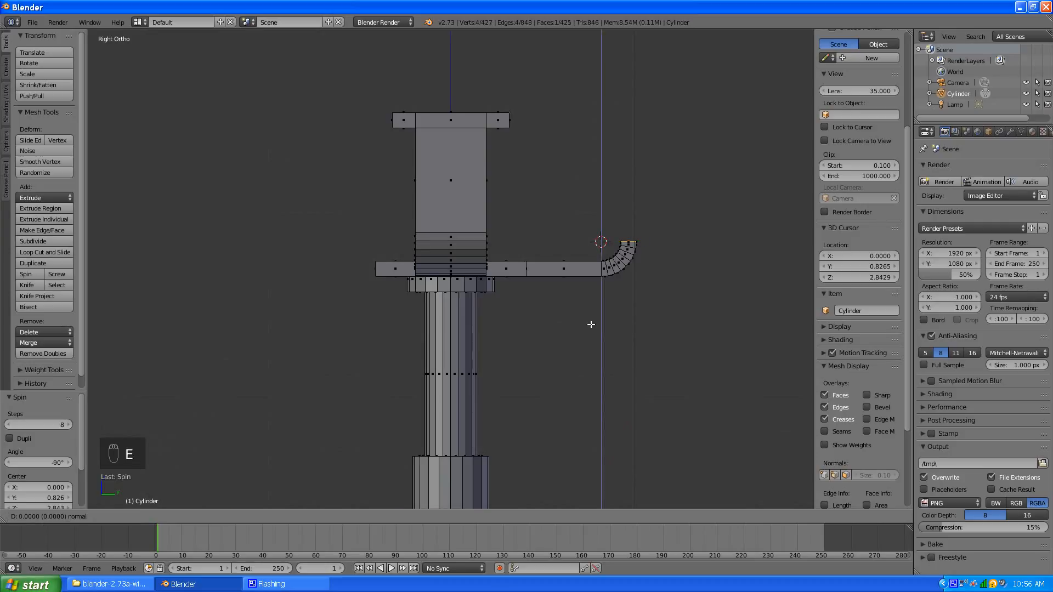
pyautogui.press('z')
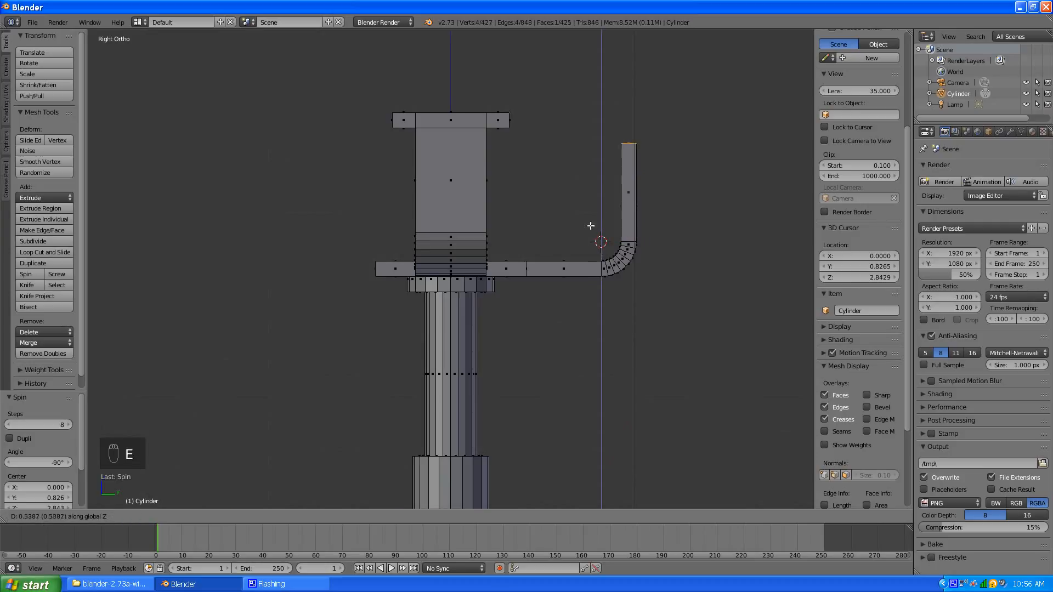
pyautogui.click(592, 156)
pyautogui.scroll(-3, 571, 239)
pyautogui.moveTo(570, 239); pyautogui.dragTo(546, 323, button='middle')
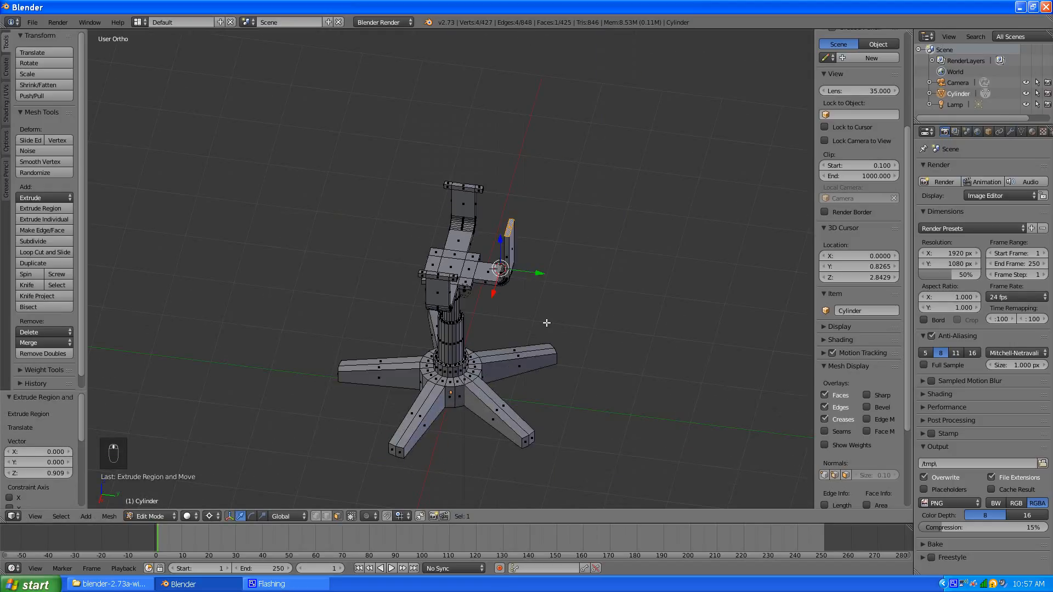
pyautogui.scroll(3, 546, 323)
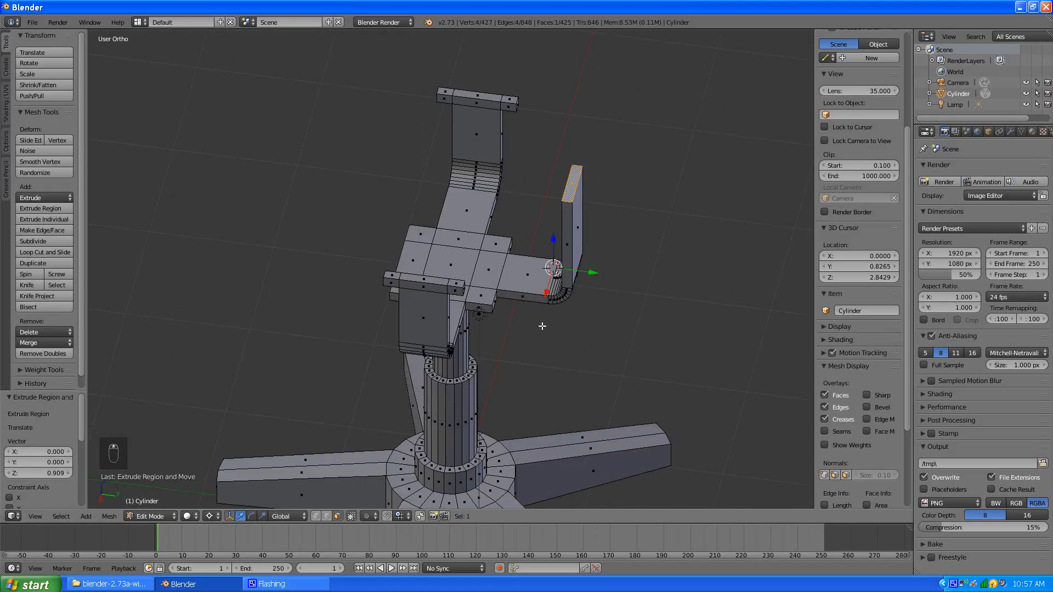
pyautogui.press('a')
pyautogui.scroll(1, 550, 317)
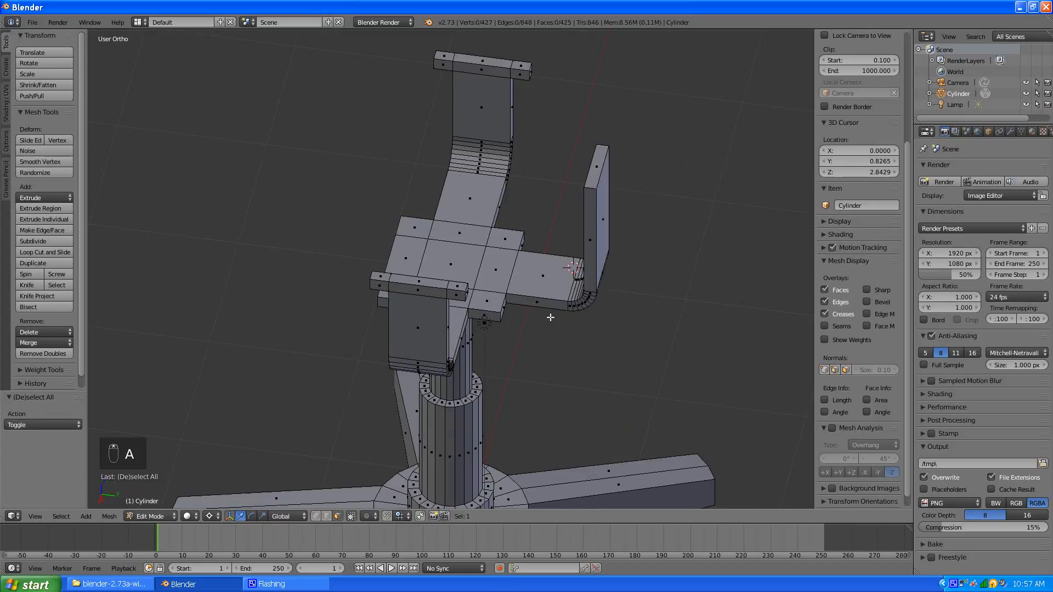
pyautogui.press('KP_3')
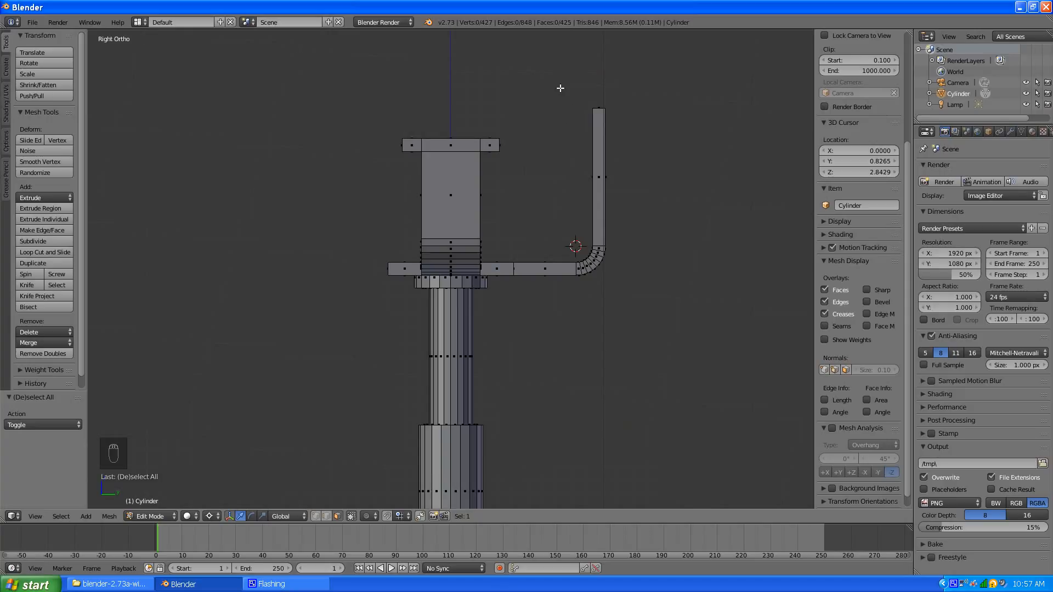
pyautogui.press('b')
pyautogui.moveTo(555, 85); pyautogui.dragTo(675, 312)
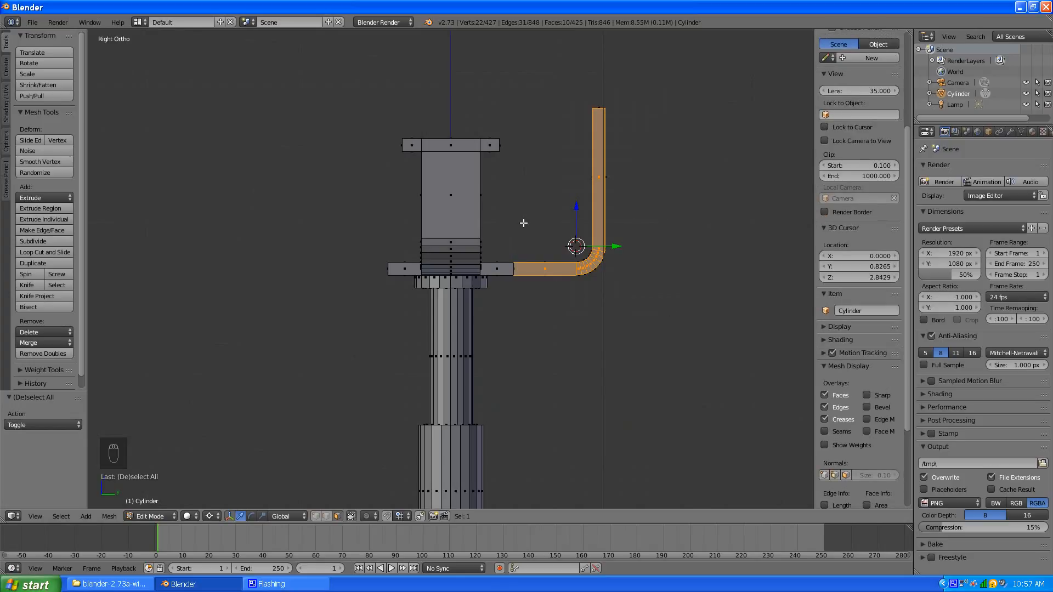
pyautogui.press('b')
pyautogui.moveTo(504, 230); pyautogui.dragTo(570, 320, button='middle')
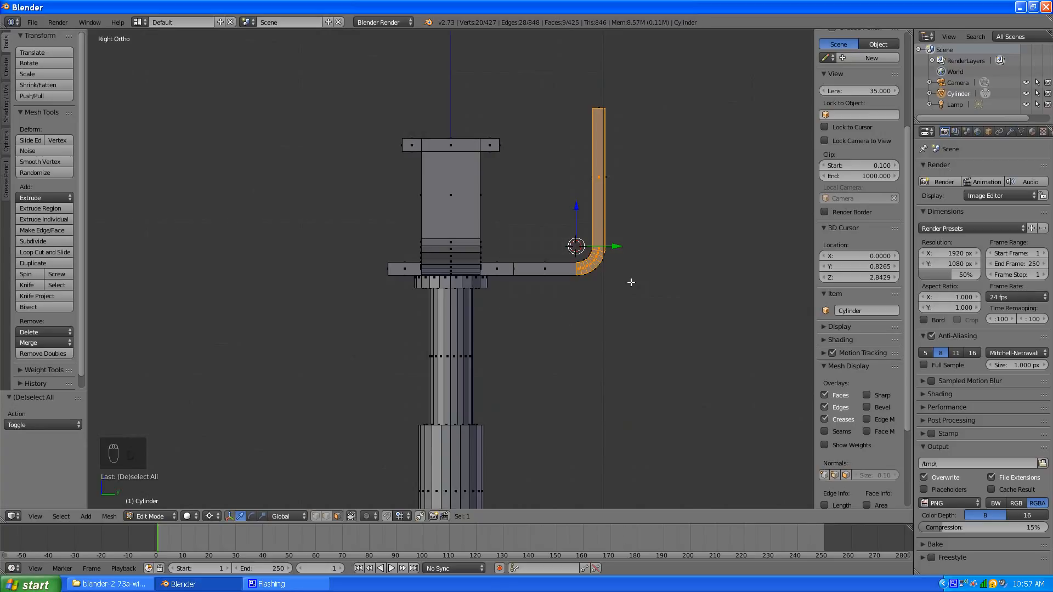
pyautogui.press('g')
pyautogui.press('y')
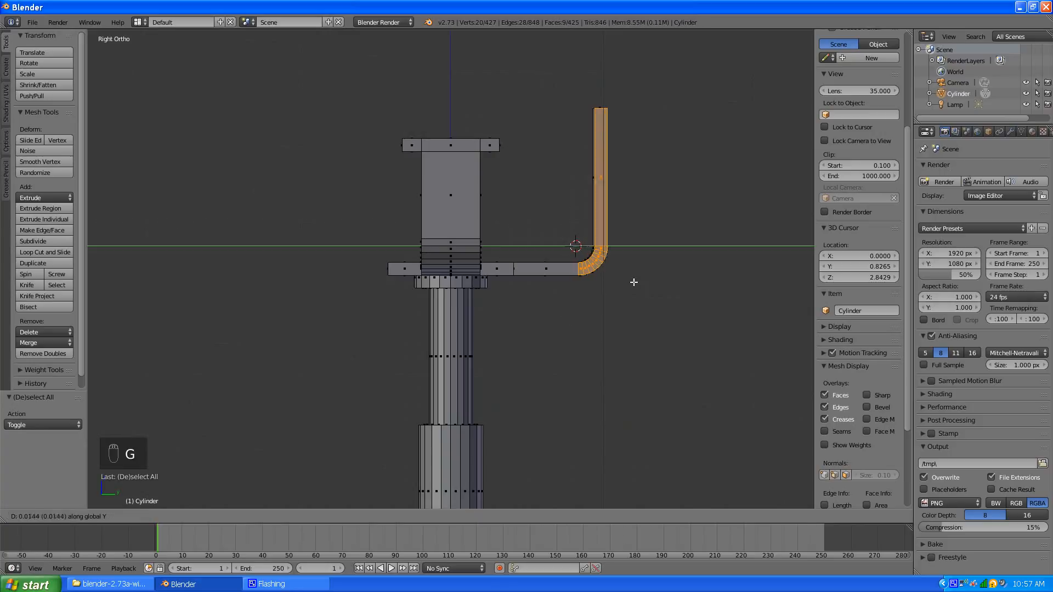
pyautogui.rightClick(650, 284)
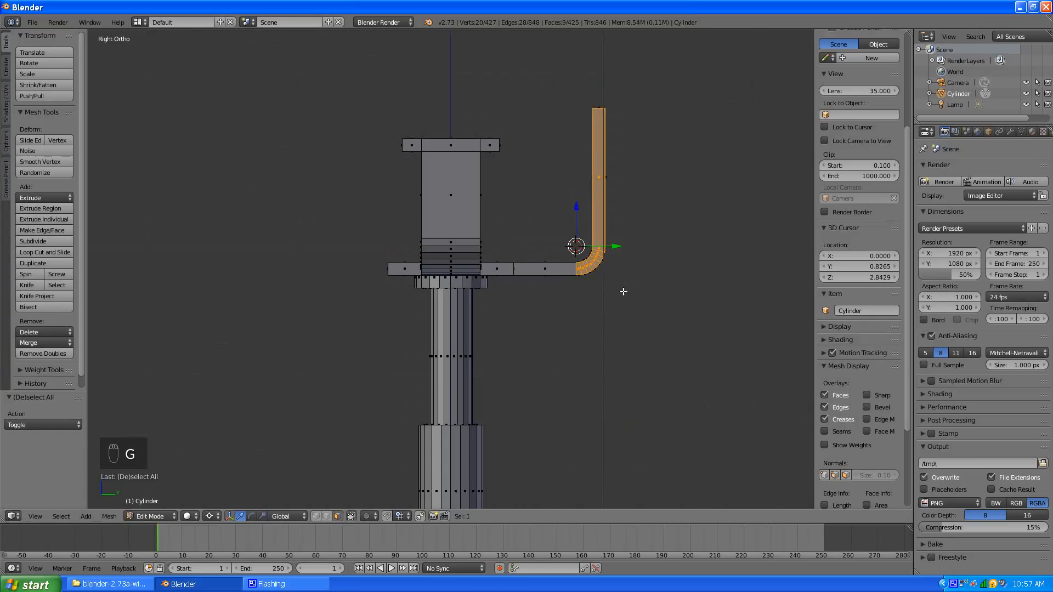
# Select the whole bend and upright through the mesh in wireframe, move them about 0.202 along global Y in solid shading, and deselect
pyautogui.press('z')
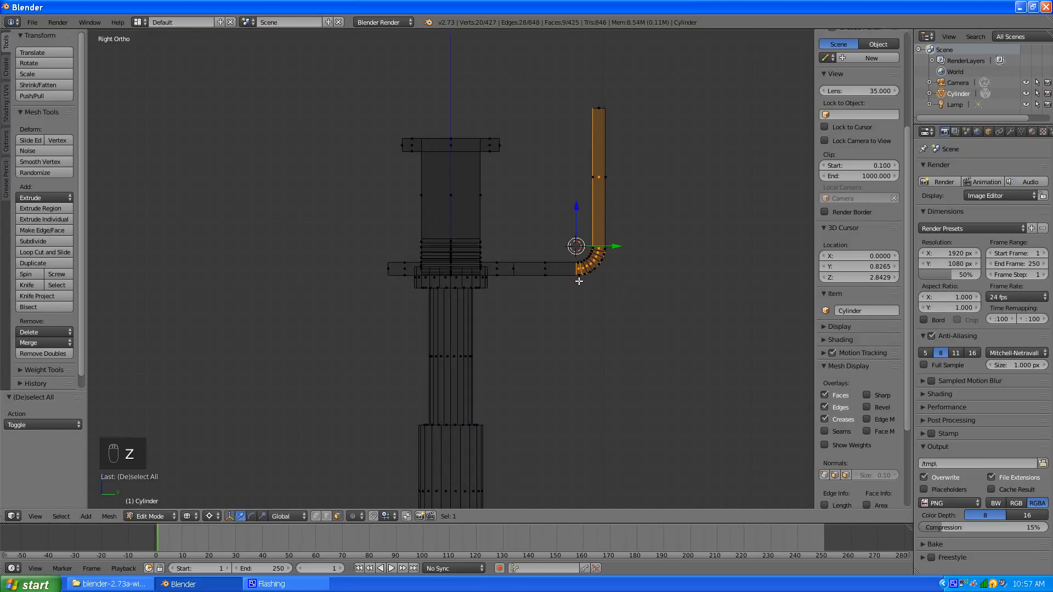
pyautogui.press('b')
pyautogui.moveTo(577, 89); pyautogui.dragTo(689, 317)
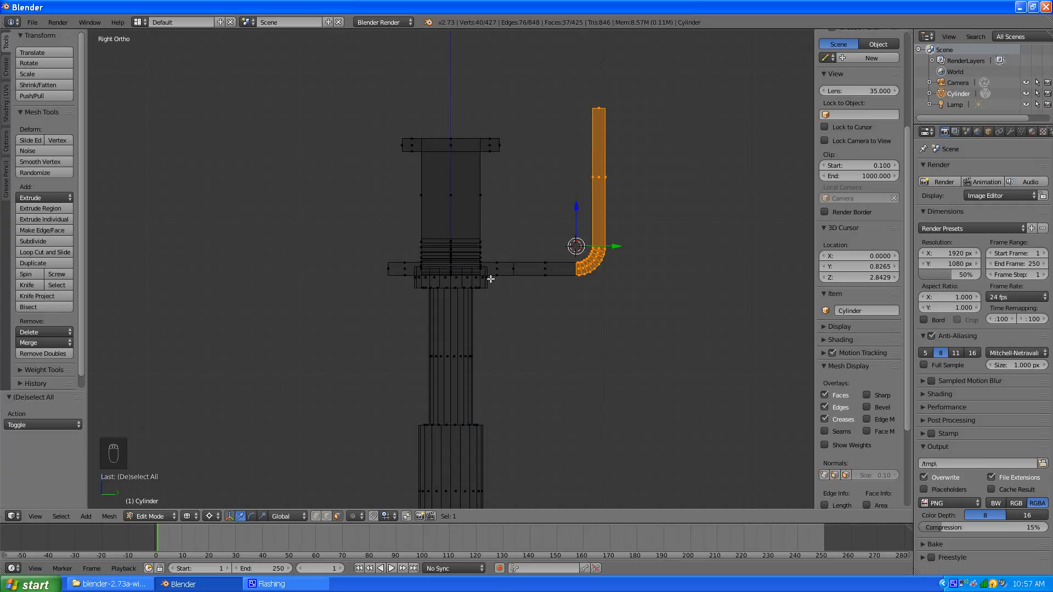
pyautogui.press('z')
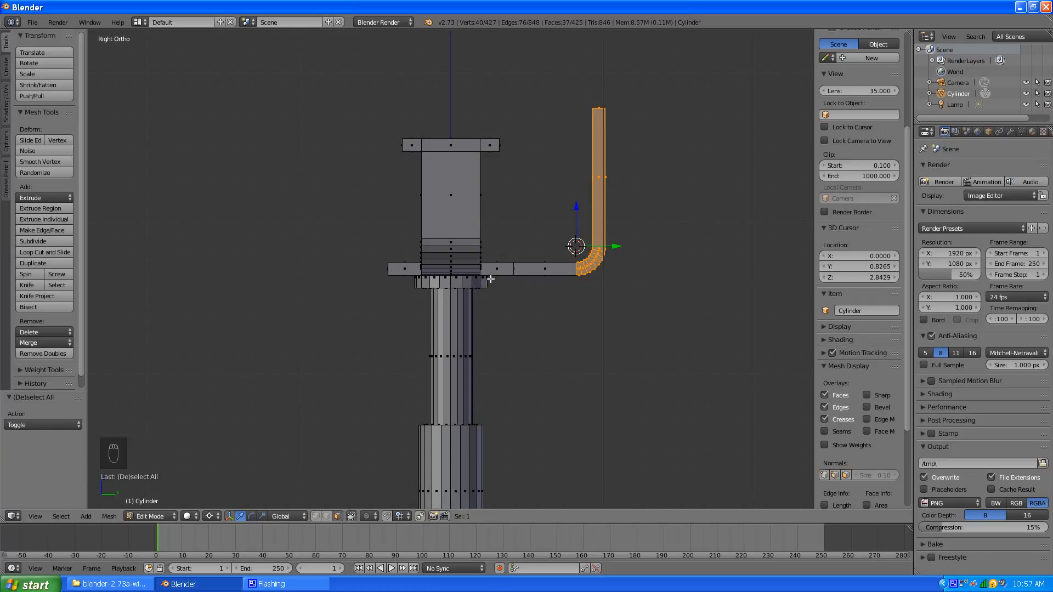
pyautogui.press('g')
pyautogui.press('y')
pyautogui.click(521, 274)
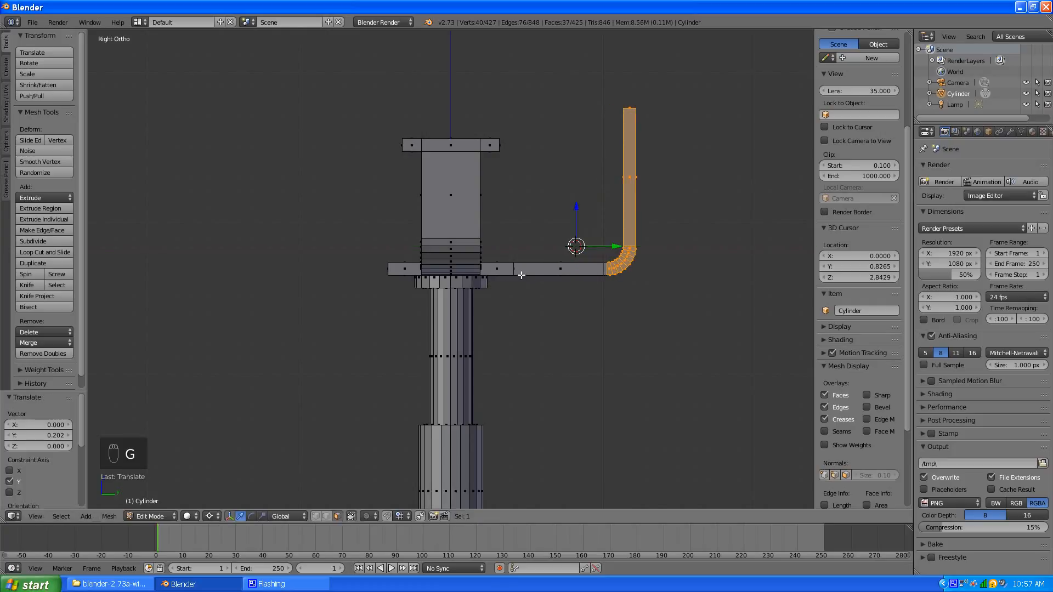
pyautogui.press('a')
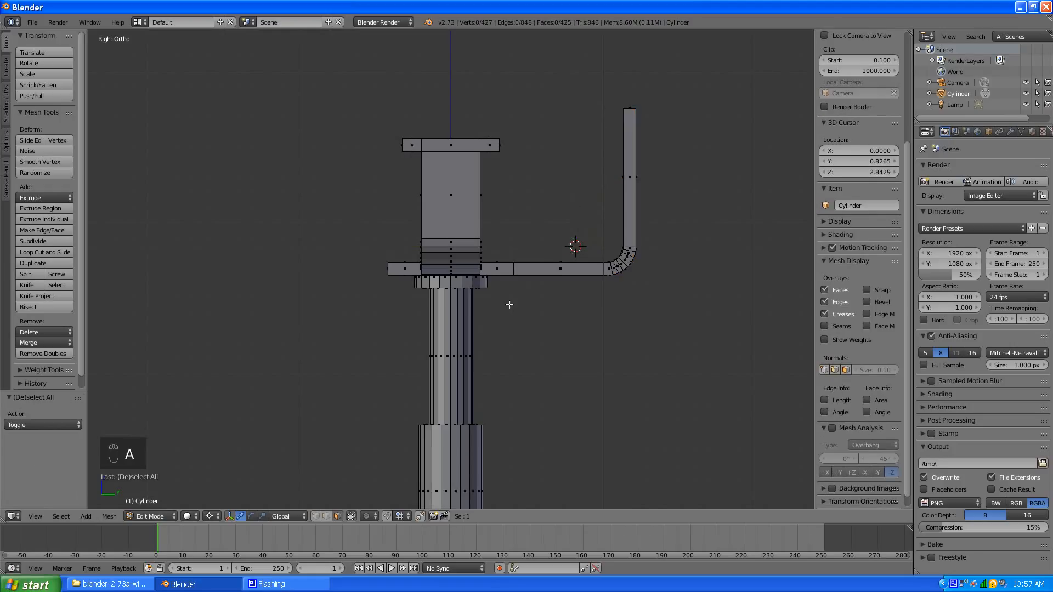
# Raise the top face of the +Y upright by about 0.365 along global Z and clear the selection
pyautogui.scroll(-3, 505, 301)
pyautogui.moveTo(538, 277); pyautogui.dragTo(482, 309, button='middle')
pyautogui.scroll(3, 482, 309)
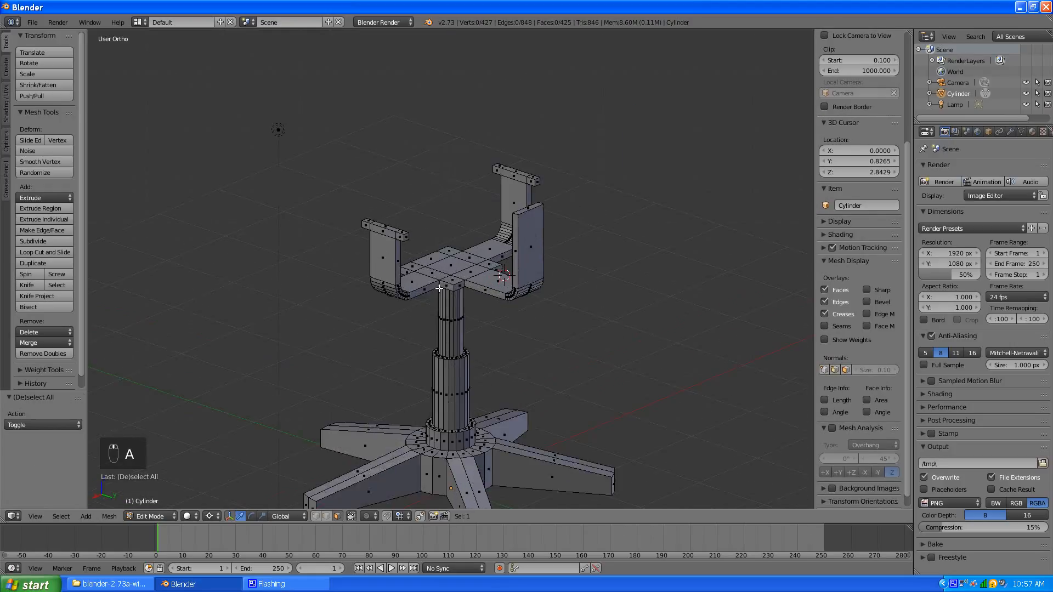
pyautogui.rightClick(540, 198)
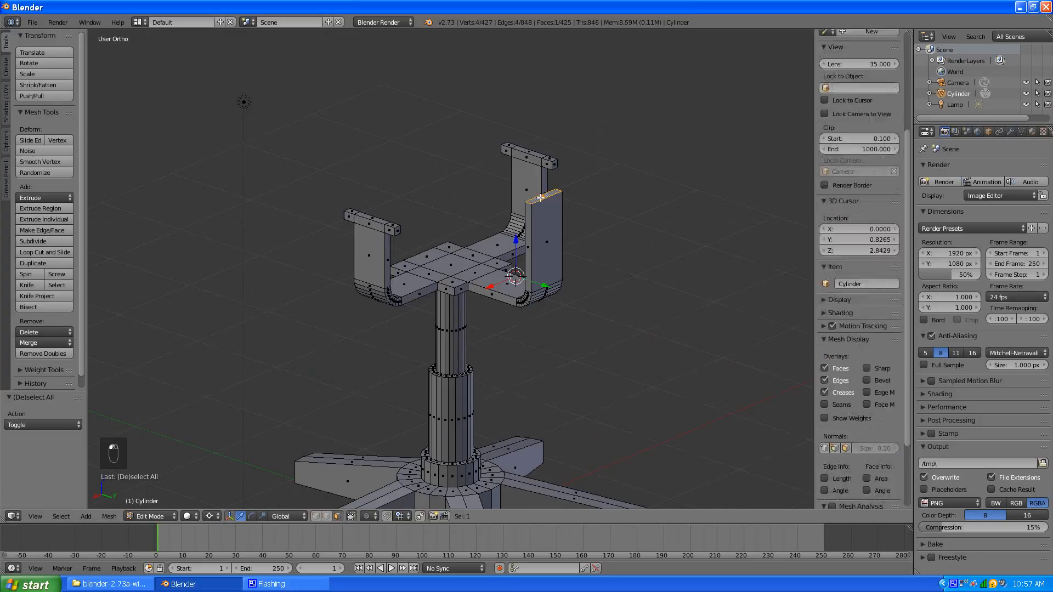
pyautogui.press('g')
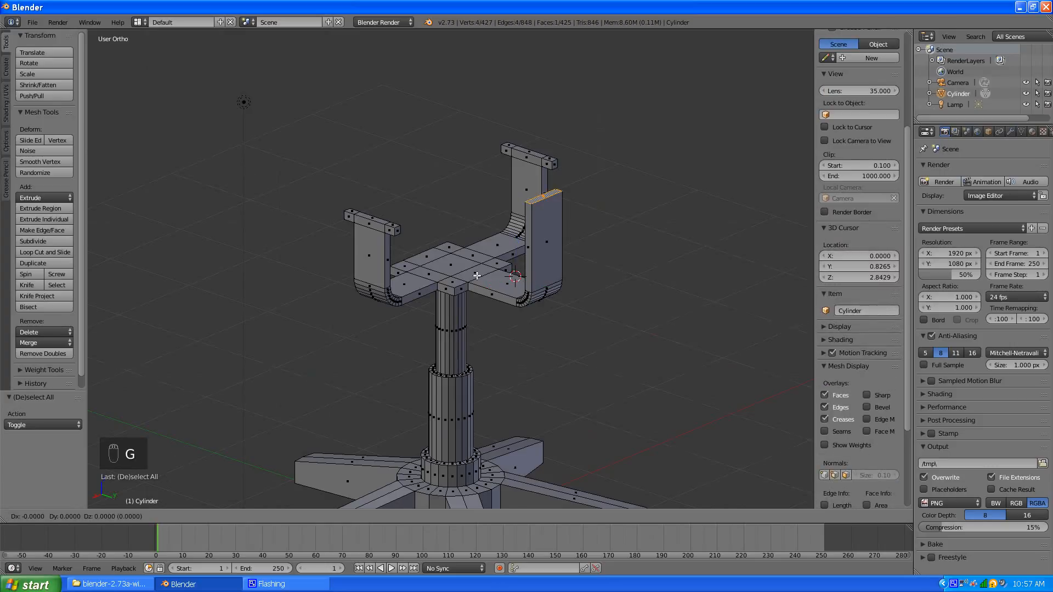
pyautogui.press('z')
pyautogui.click(487, 241)
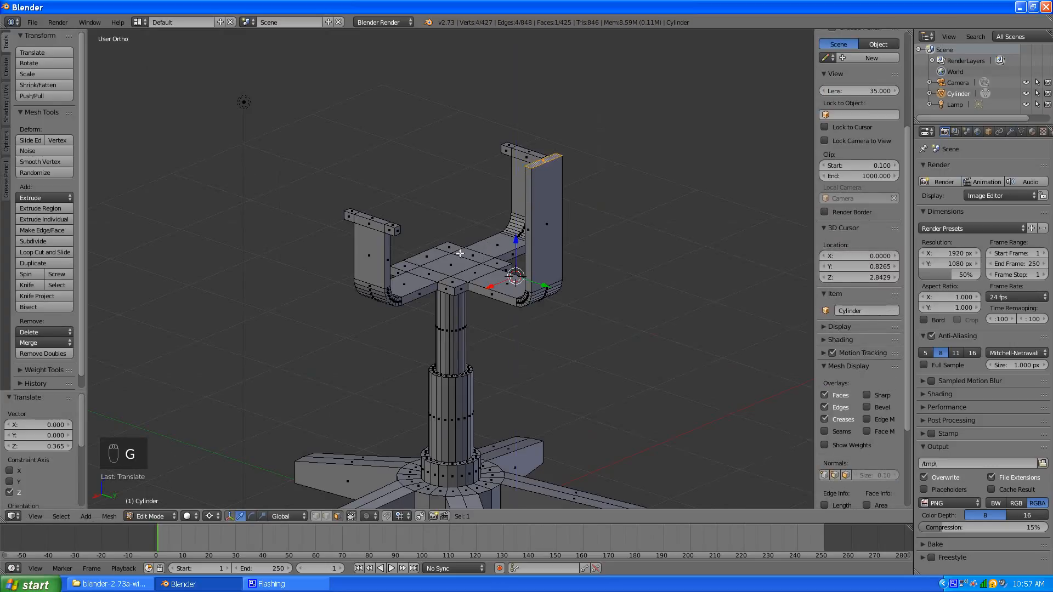
pyautogui.press('a')
# Add one centred lengthwise loop cut down the middle of the +Y upright and clear the selection
pyautogui.moveTo(460, 253); pyautogui.dragTo(443, 233, button='middle')
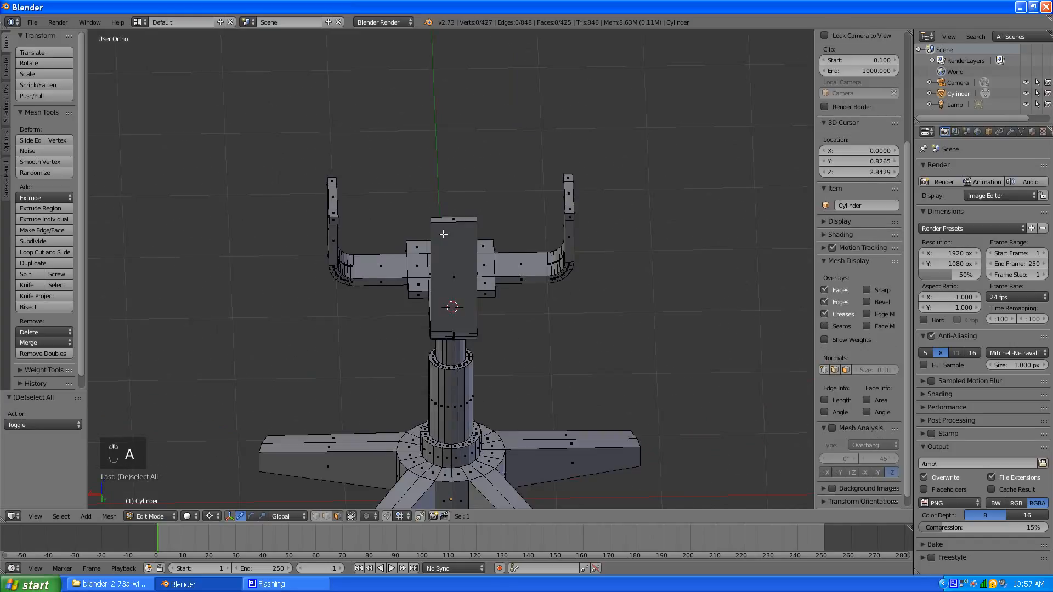
pyautogui.scroll(1, 443, 233)
pyautogui.hotkey('ctrl', 'r')
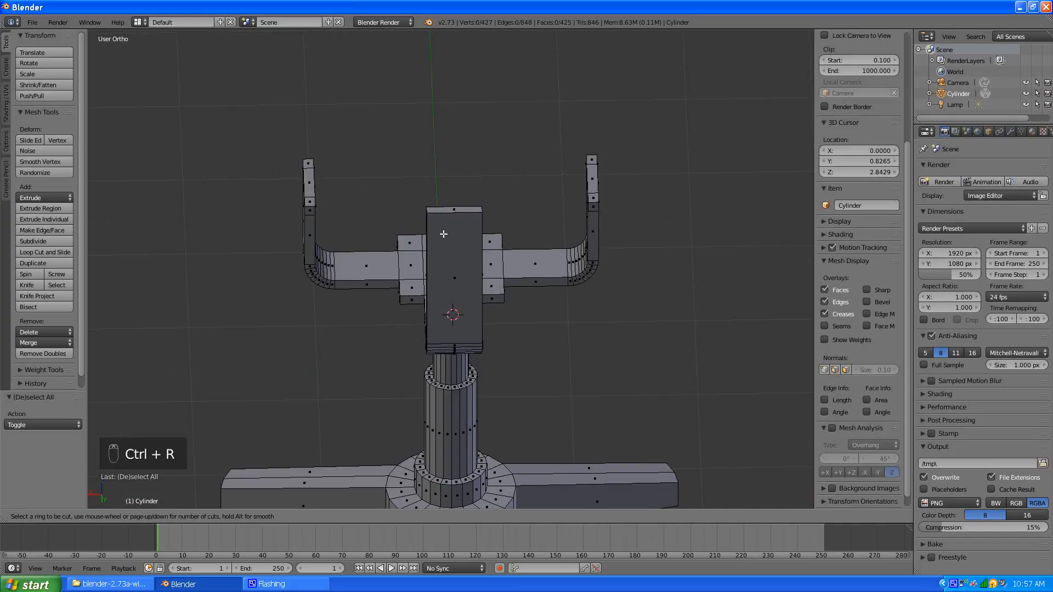
pyautogui.click(461, 216)
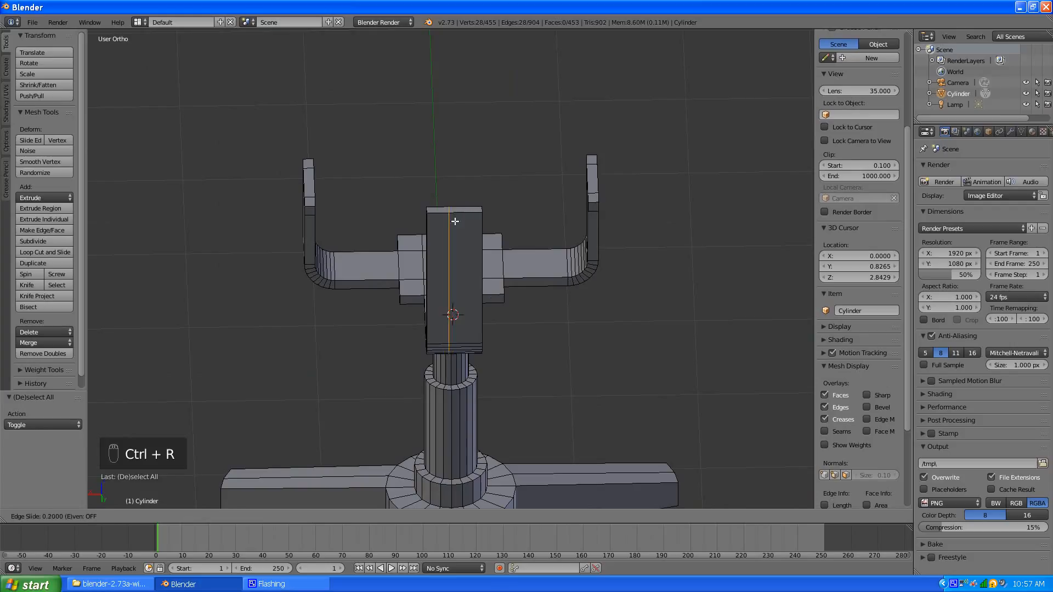
pyautogui.rightClick(461, 217)
pyautogui.press('a')
# Select both top faces of the split +Y upright in face mode and delete the faces
pyautogui.scroll(2, 445, 227)
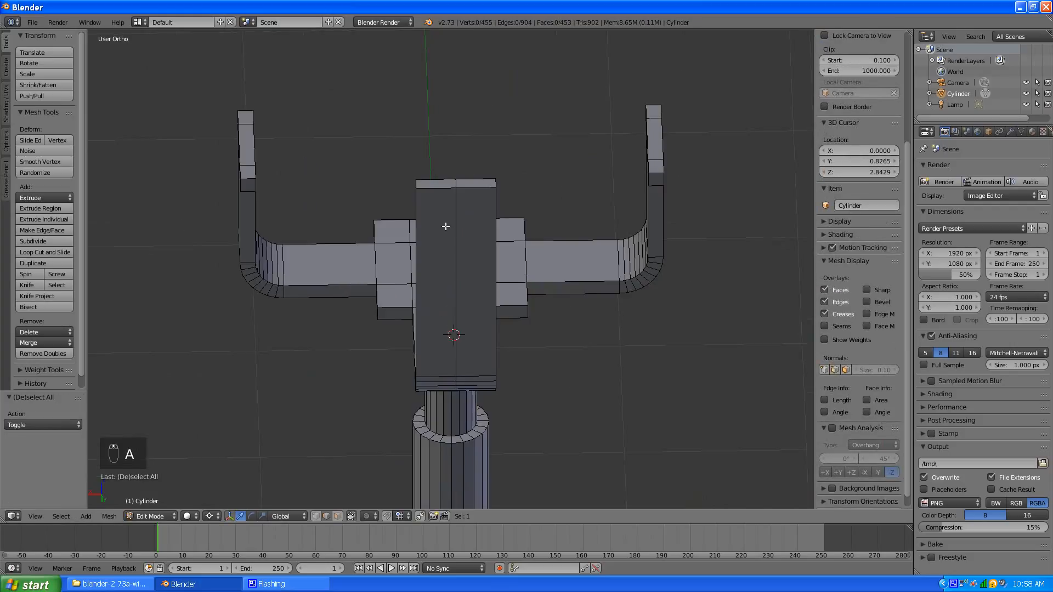
pyautogui.rightClick(430, 181)
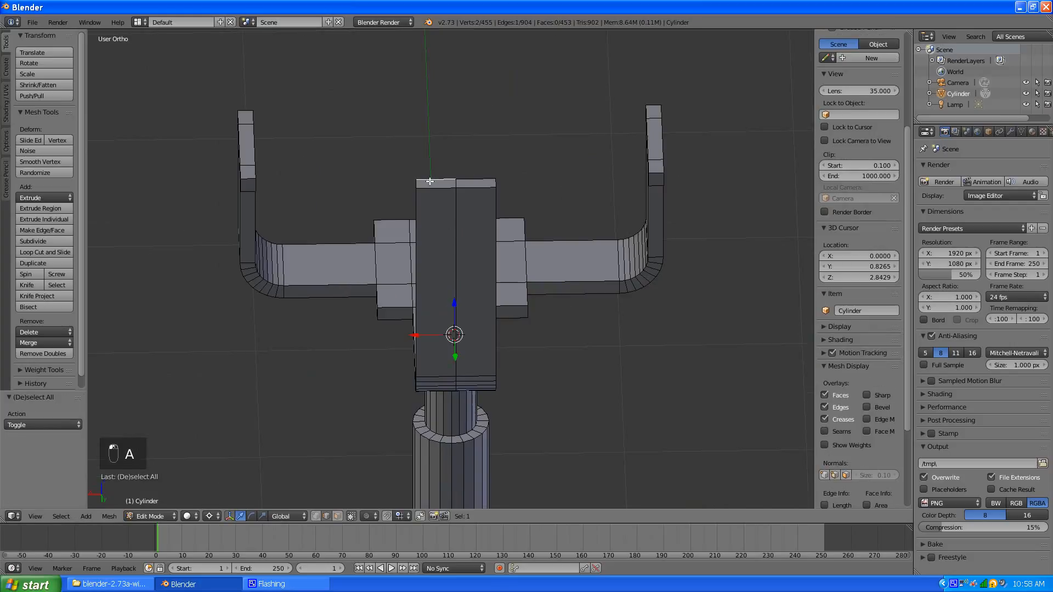
pyautogui.click(339, 515)
pyautogui.rightClick(448, 184)
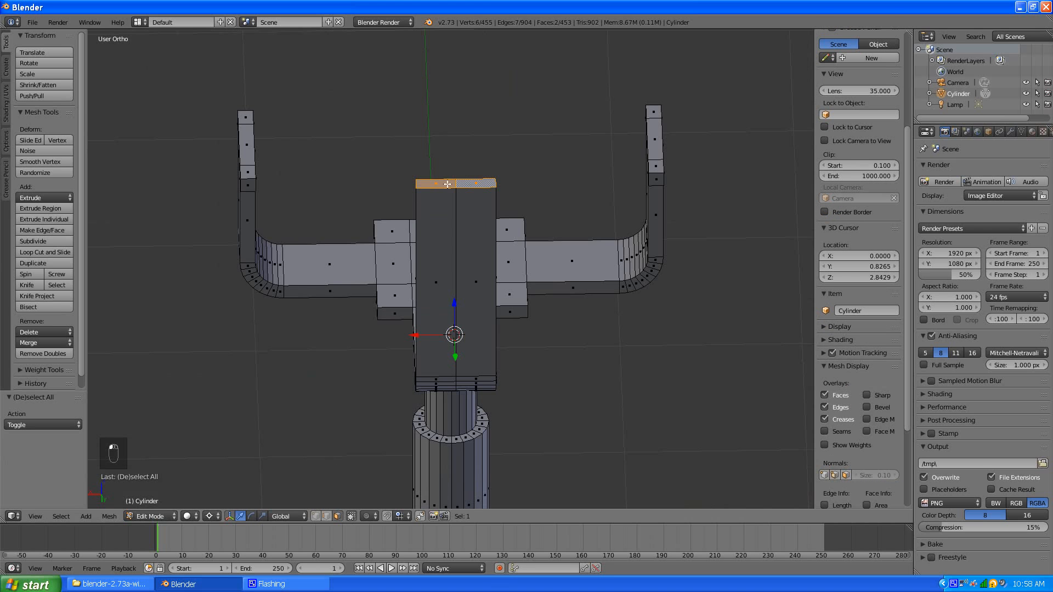
pyautogui.press('x')
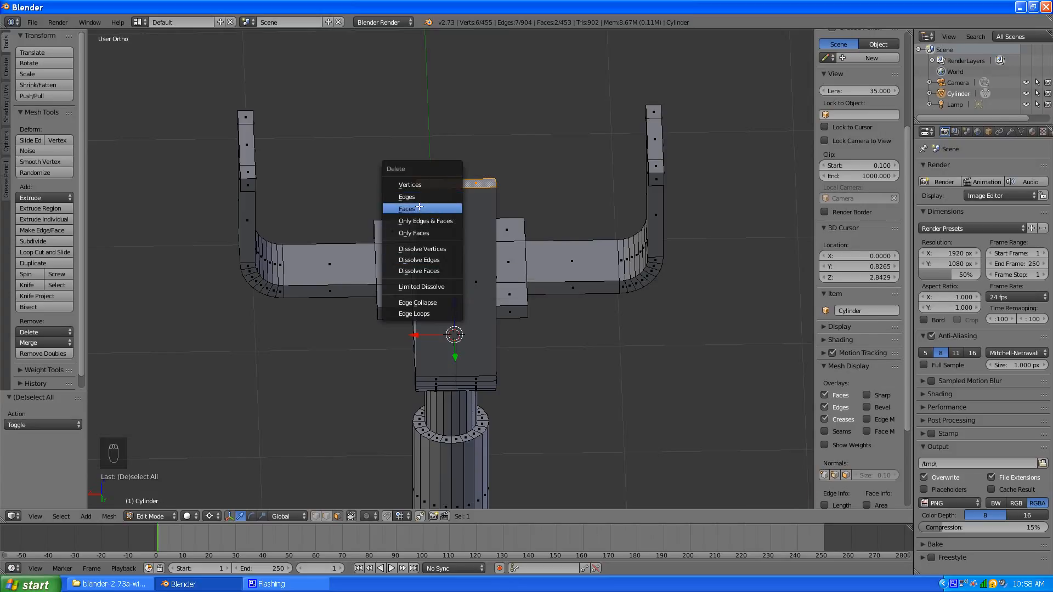
pyautogui.click(419, 208)
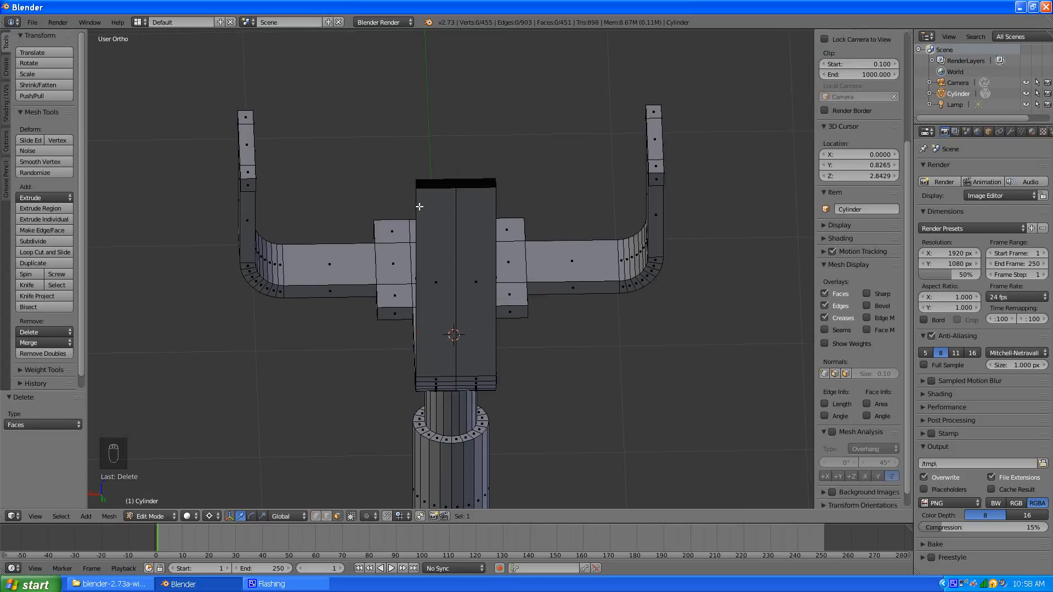
# Snap the 3D cursor to the active vertex at the top end of the tall upright arm's centre edge
pyautogui.click(327, 515)
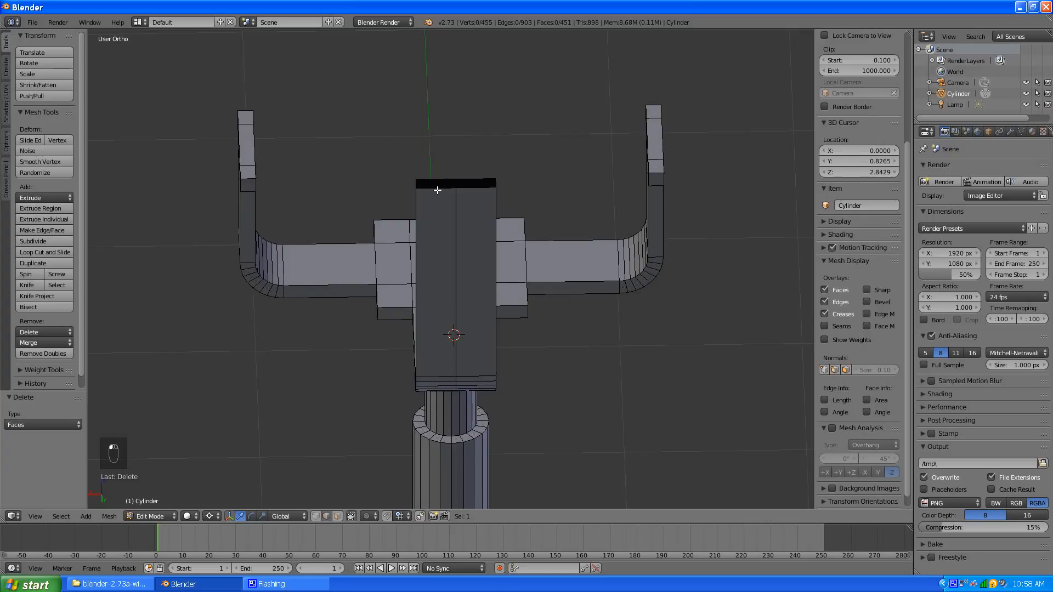
pyautogui.rightClick(415, 179)
pyautogui.rightClick(457, 190)
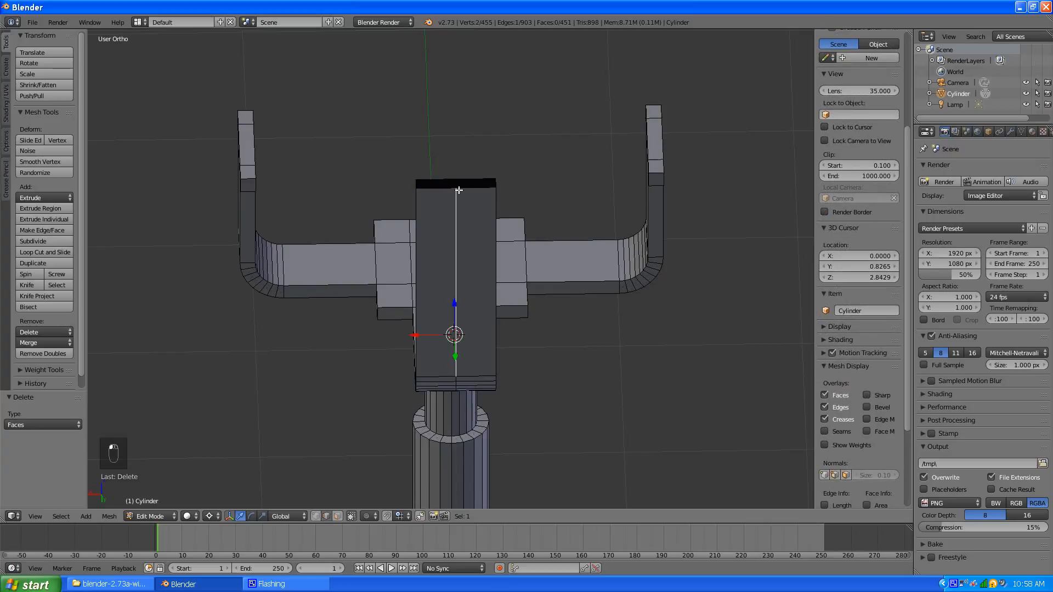
pyautogui.click(315, 515)
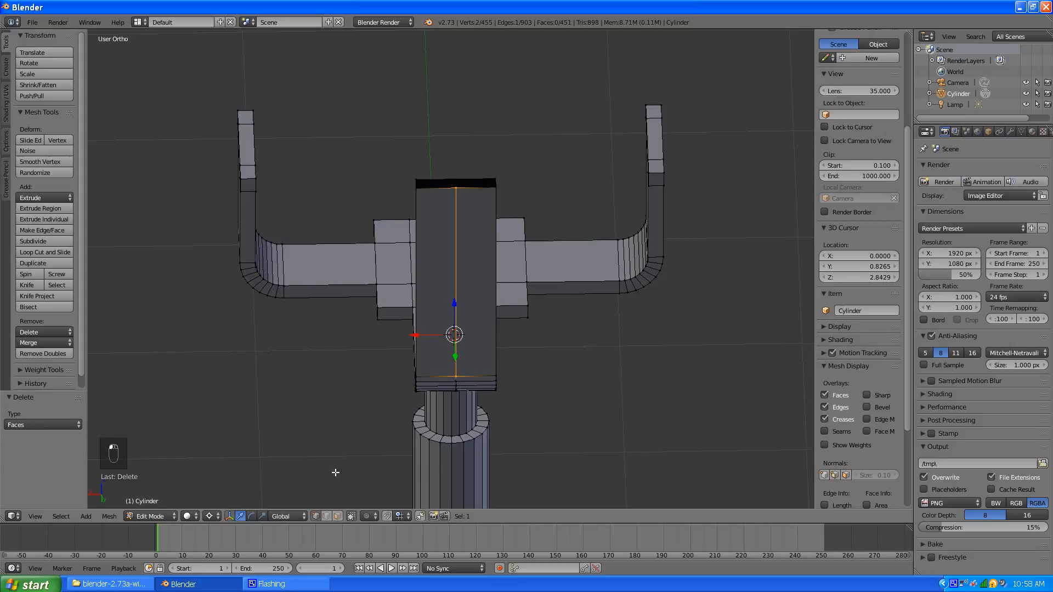
pyautogui.rightClick(455, 184)
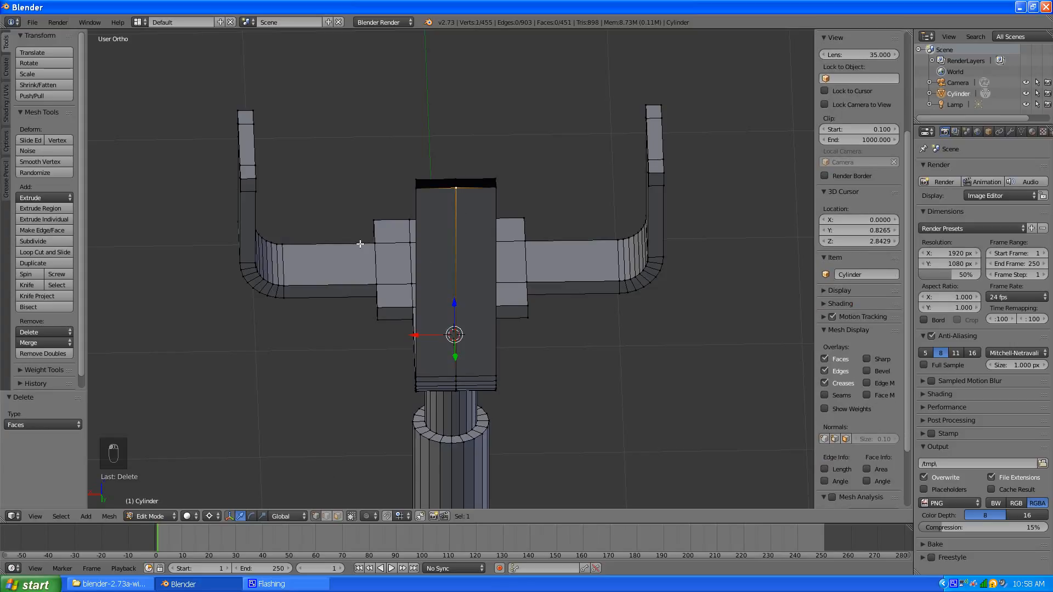
pyautogui.hotkey('shift', 's')
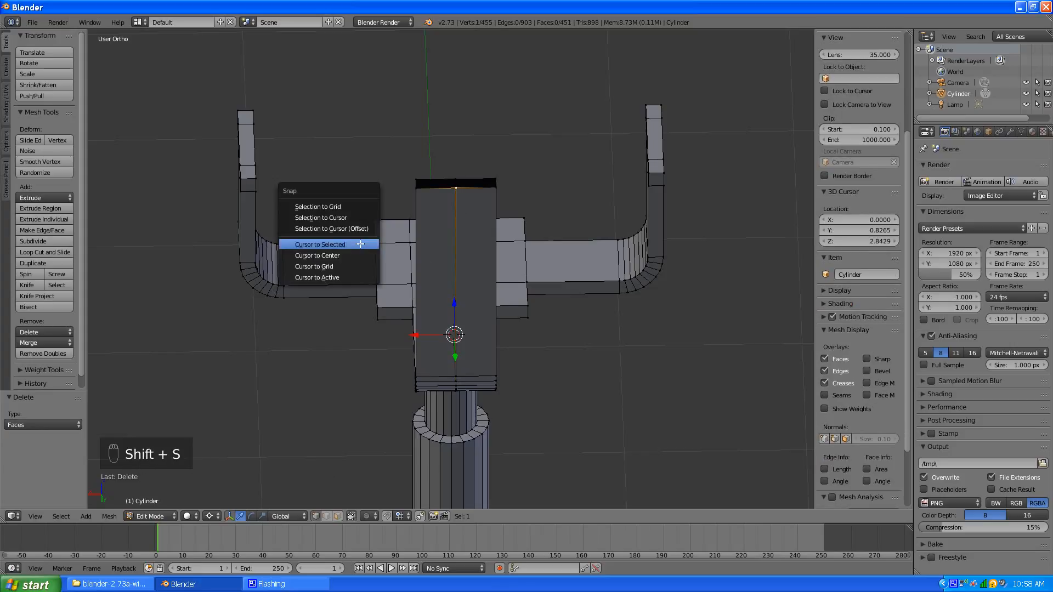
pyautogui.click(334, 278)
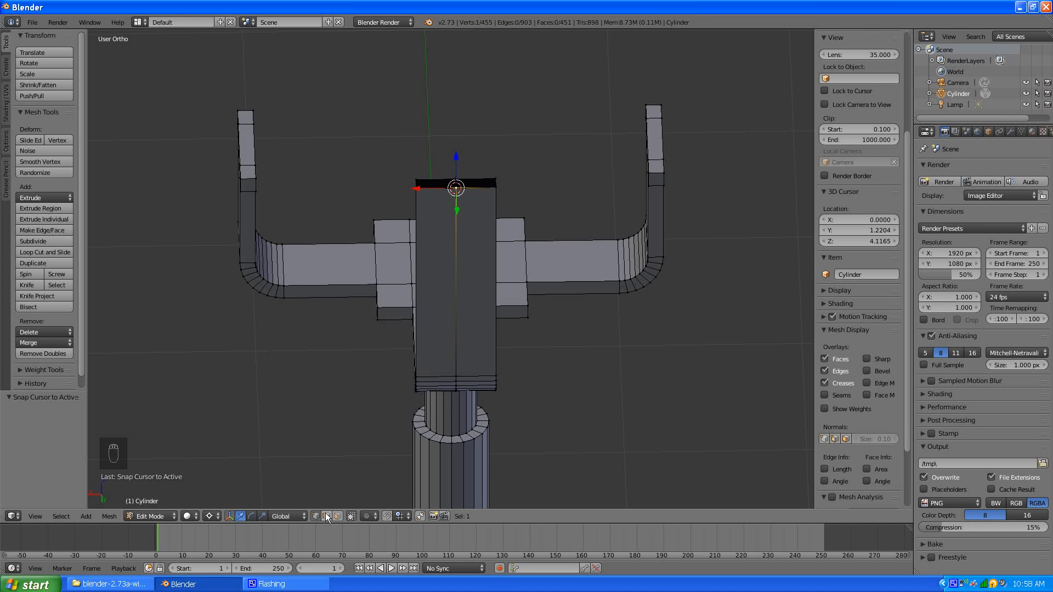
# Hide the 3D transform manipulator and select the three outer edges around one half of the tall arm's open top
pyautogui.keyDown('shift'); pyautogui.rightClick(423, 188); pyautogui.keyUp('shift')
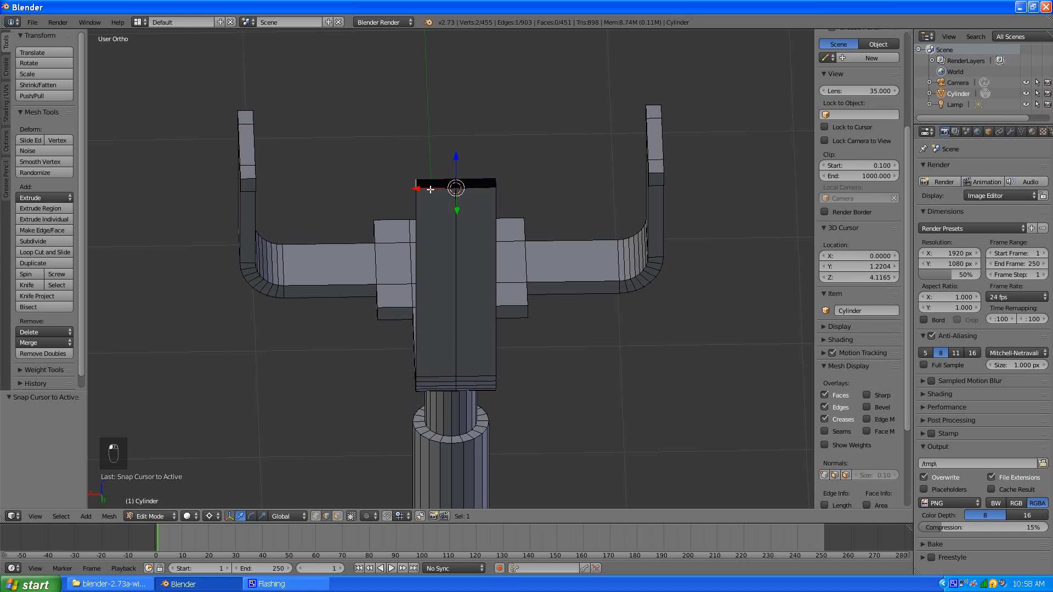
pyautogui.keyDown('shift'); pyautogui.click(431, 189); pyautogui.keyUp('shift')
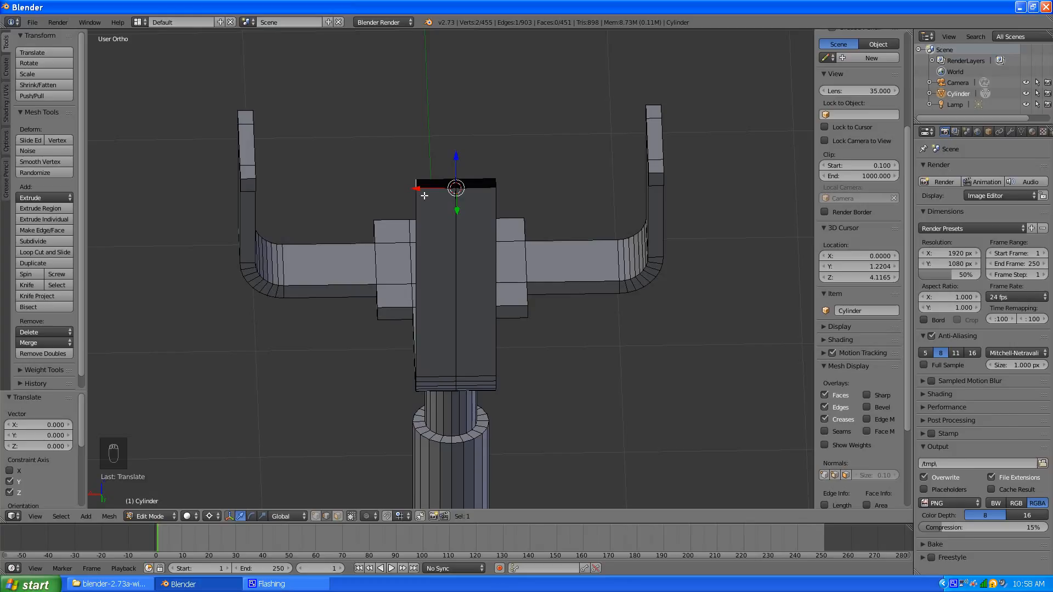
pyautogui.hotkey('shift', 'space')
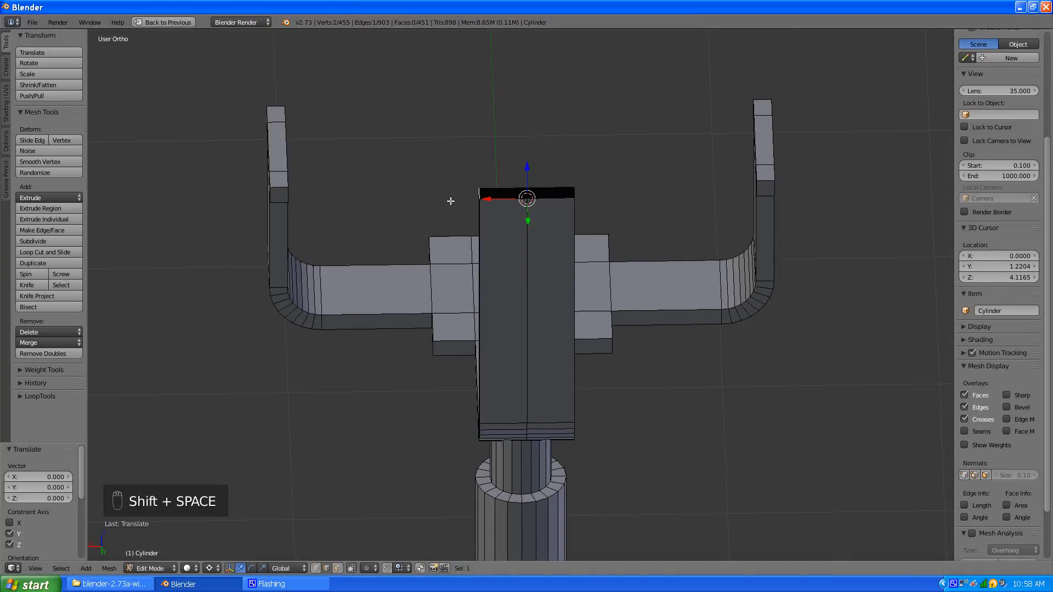
pyautogui.hotkey('shift', 'space')
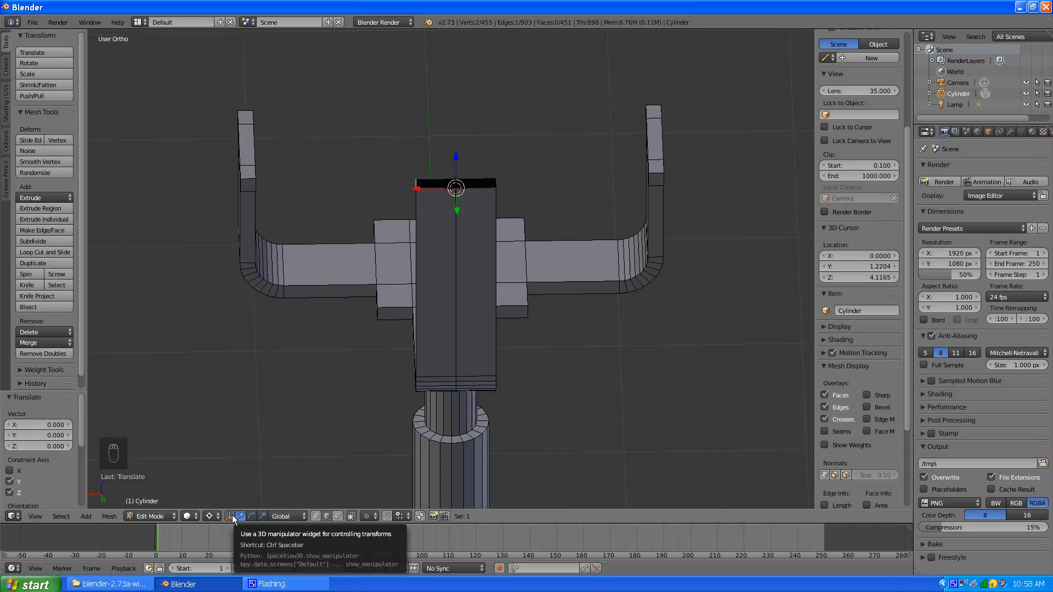
pyautogui.hotkey('ctrl', 'space')
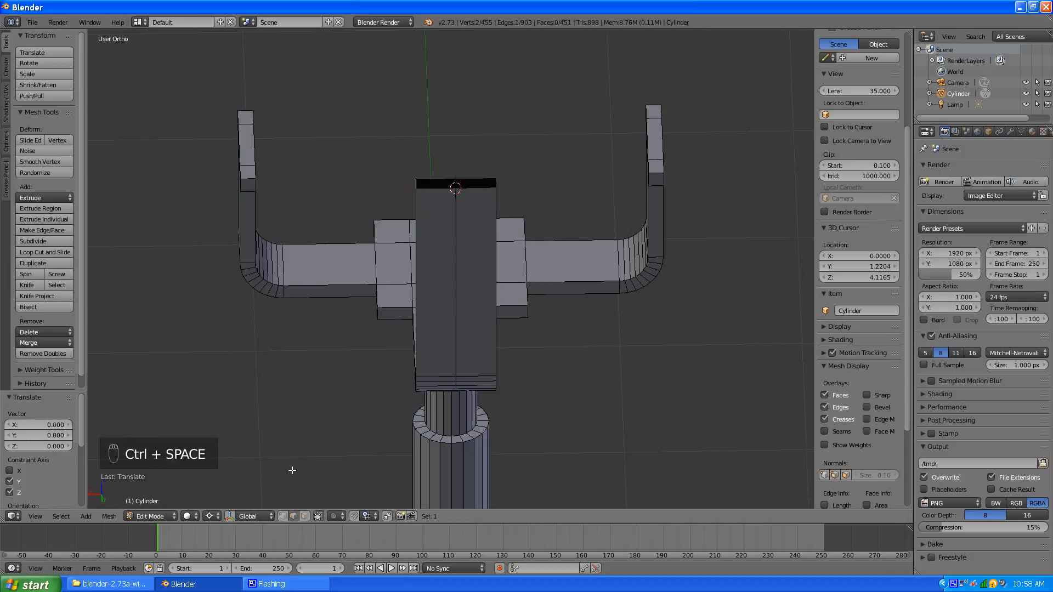
pyautogui.keyDown('shift'); pyautogui.rightClick(436, 179); pyautogui.keyUp('shift')
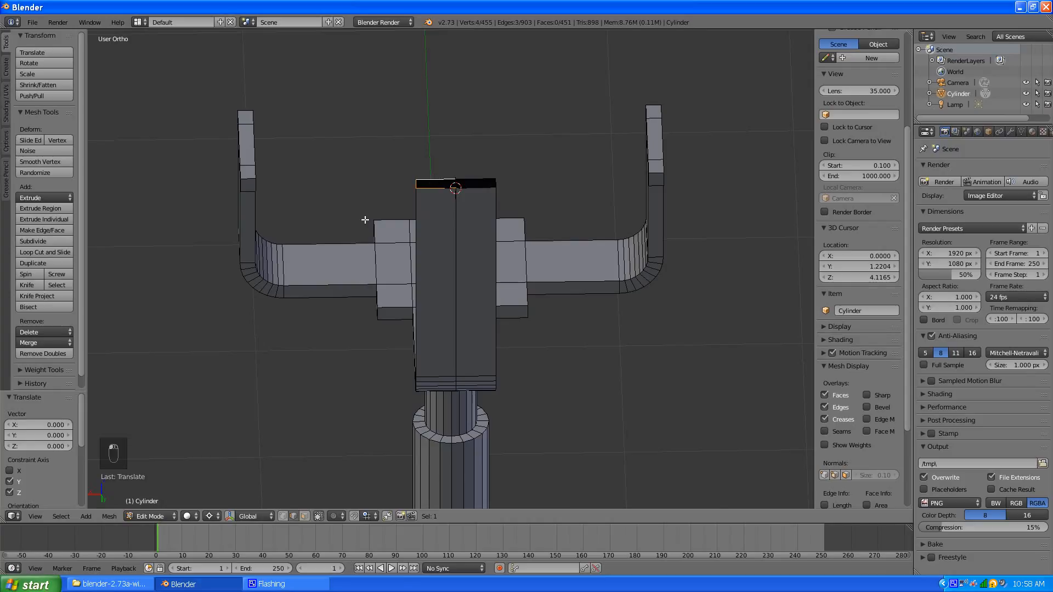
# In back view, spin the selected edges around the 3D cursor by 180° in 10 steps to round the arm's top
pyautogui.press('KP_3')
pyautogui.press('KP_1')
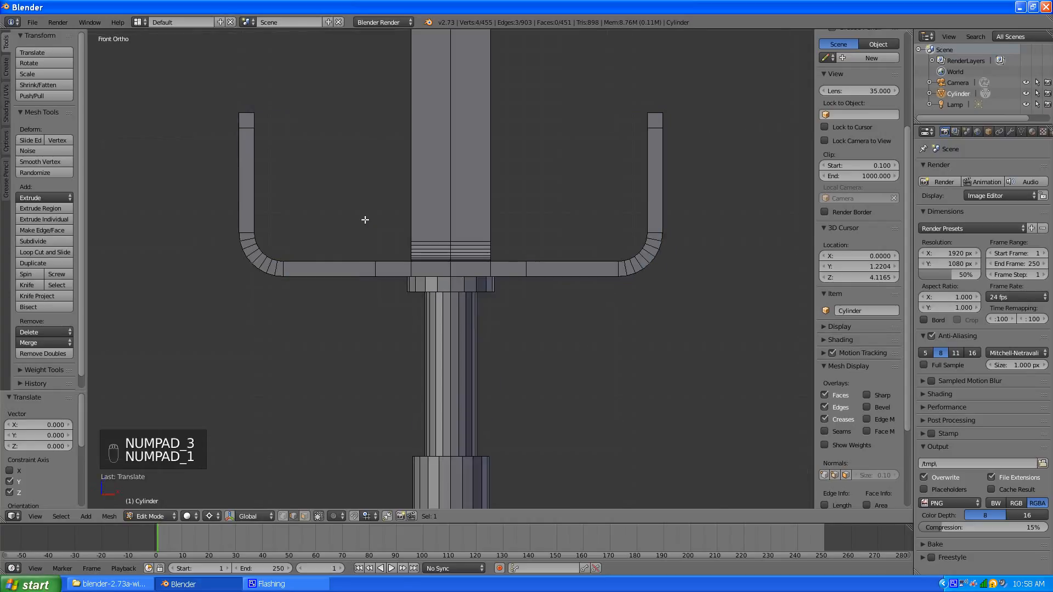
pyautogui.press('KP_Decimal')
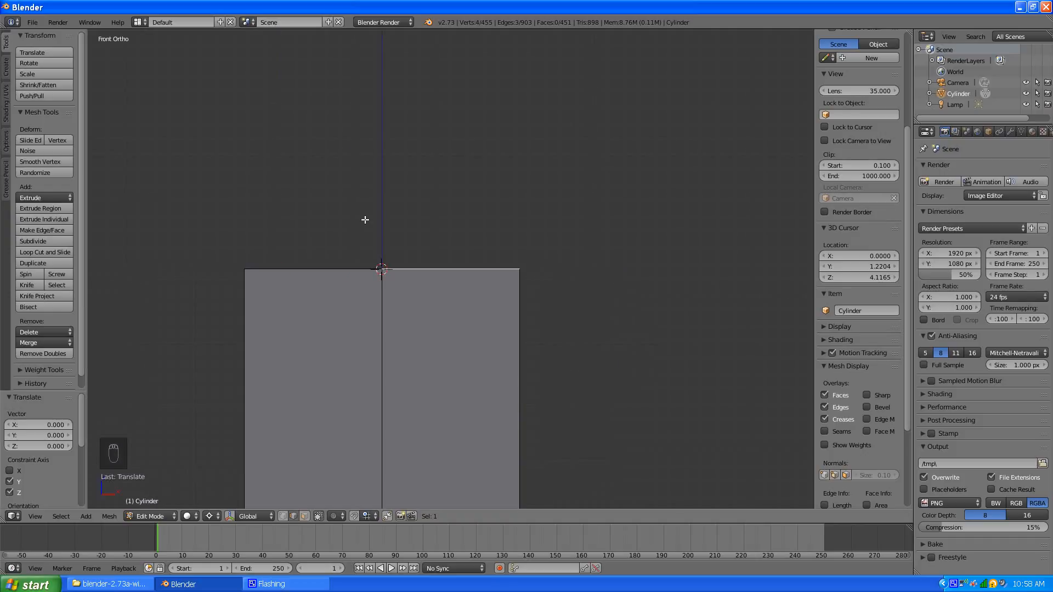
pyautogui.press('ctrl+KP_1')
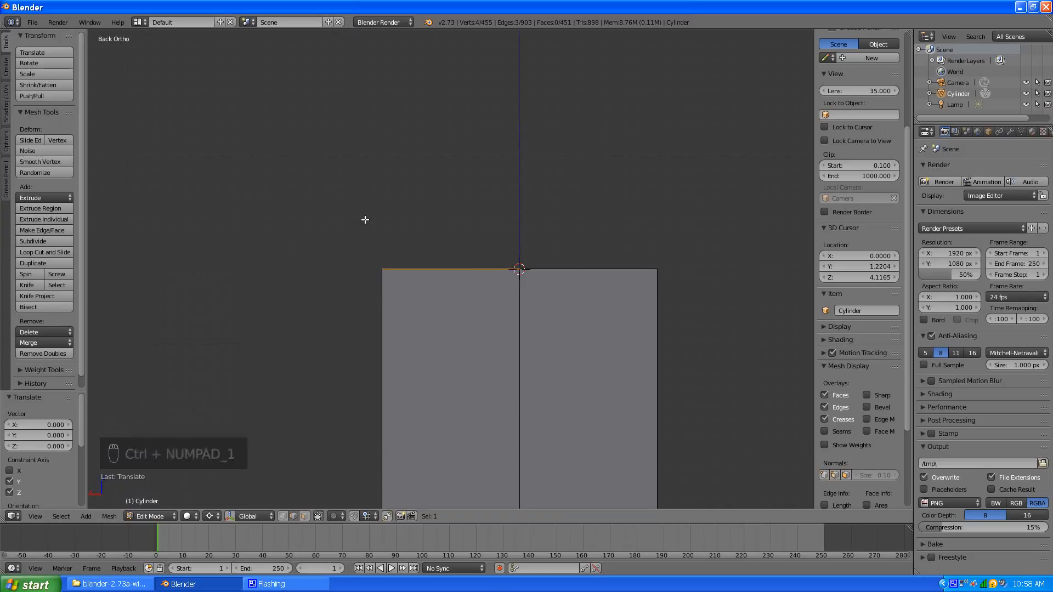
pyautogui.hotkey('alt', 'r')
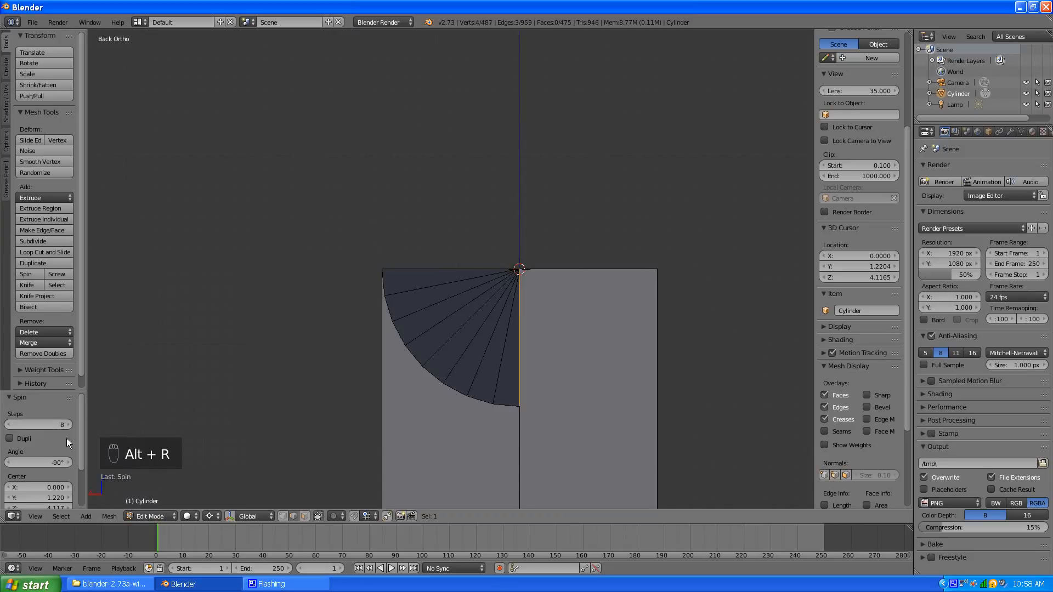
pyautogui.click(25, 464)
pyautogui.write('180')
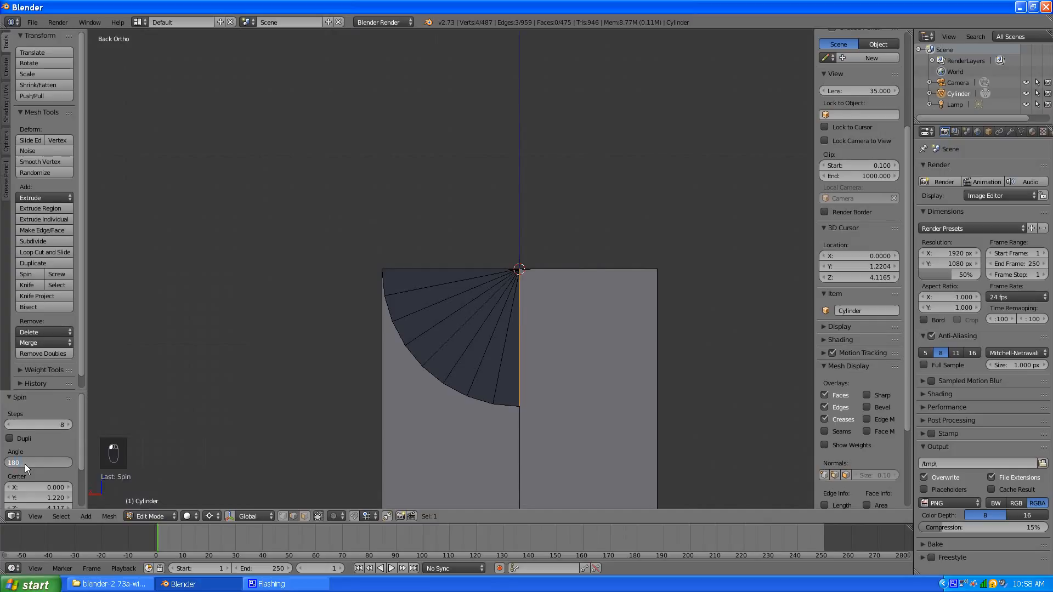
pyautogui.press('Return')
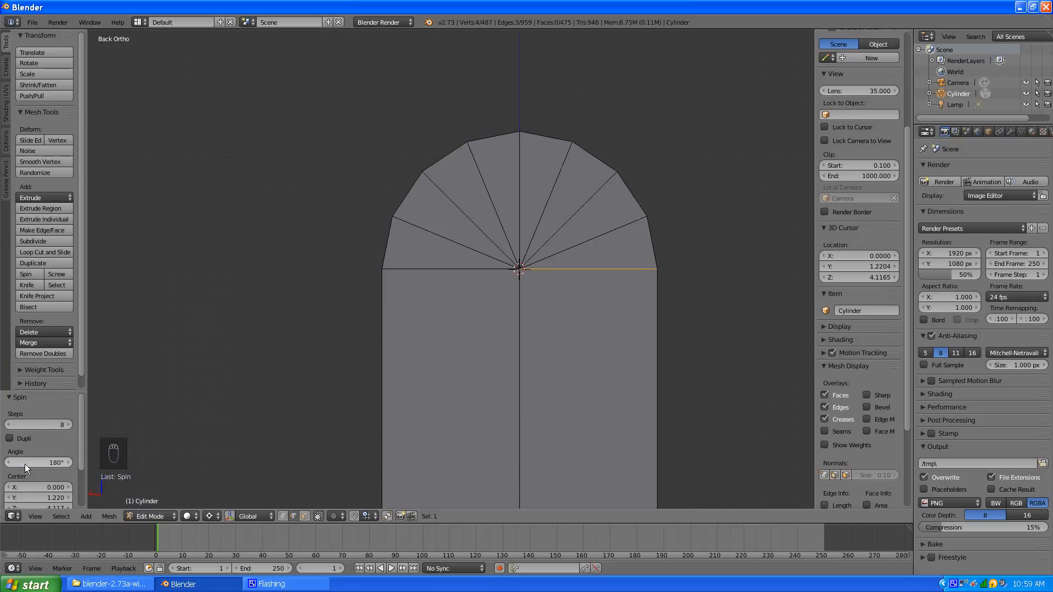
pyautogui.click(70, 425)
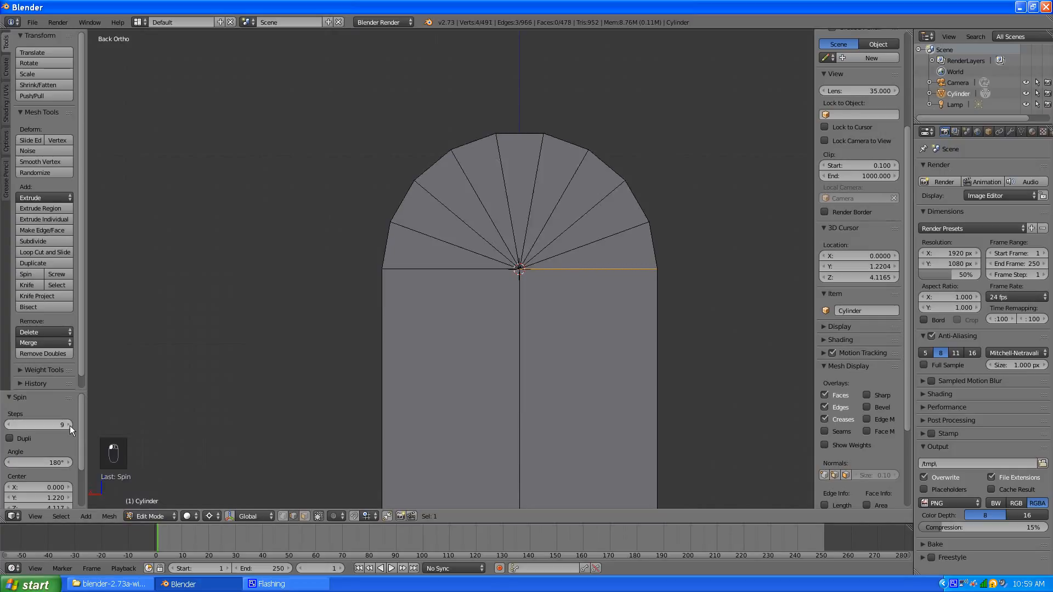
pyautogui.click(70, 425)
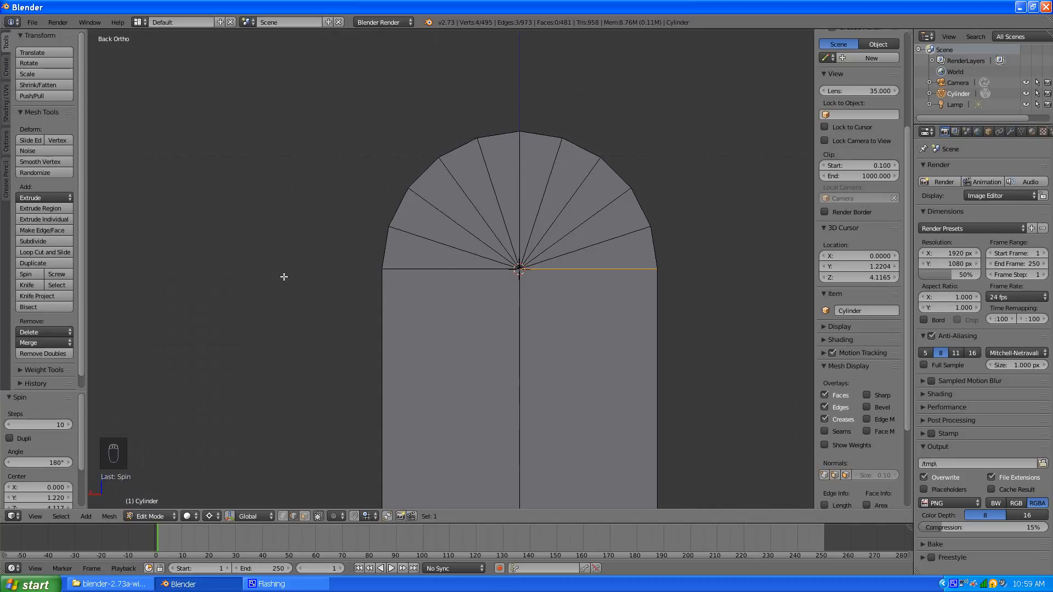
# Remove doubles across the entire mesh and clear the selection
pyautogui.click(45, 352)
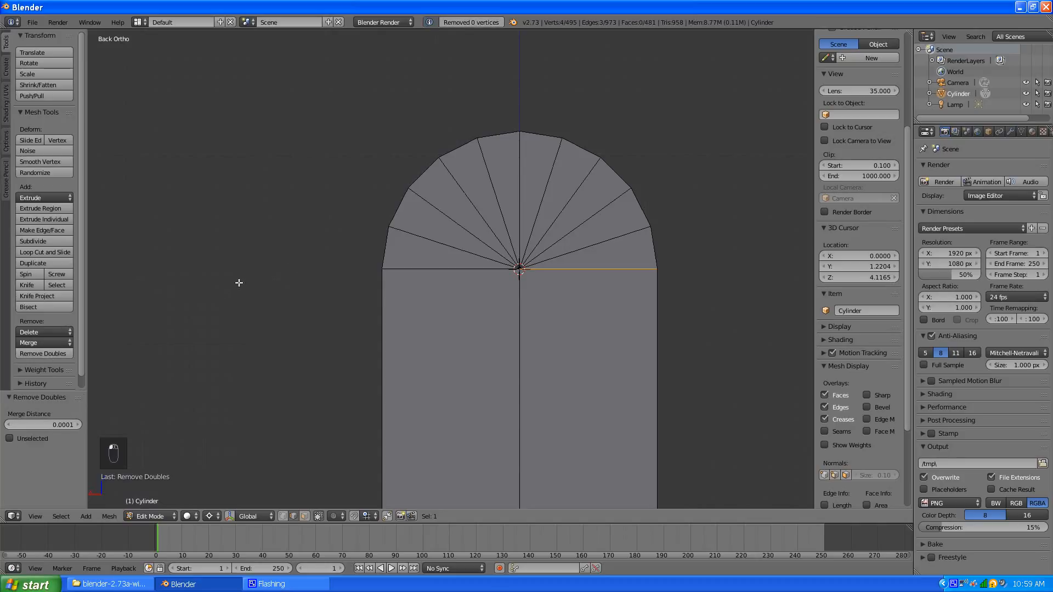
pyautogui.press('a')
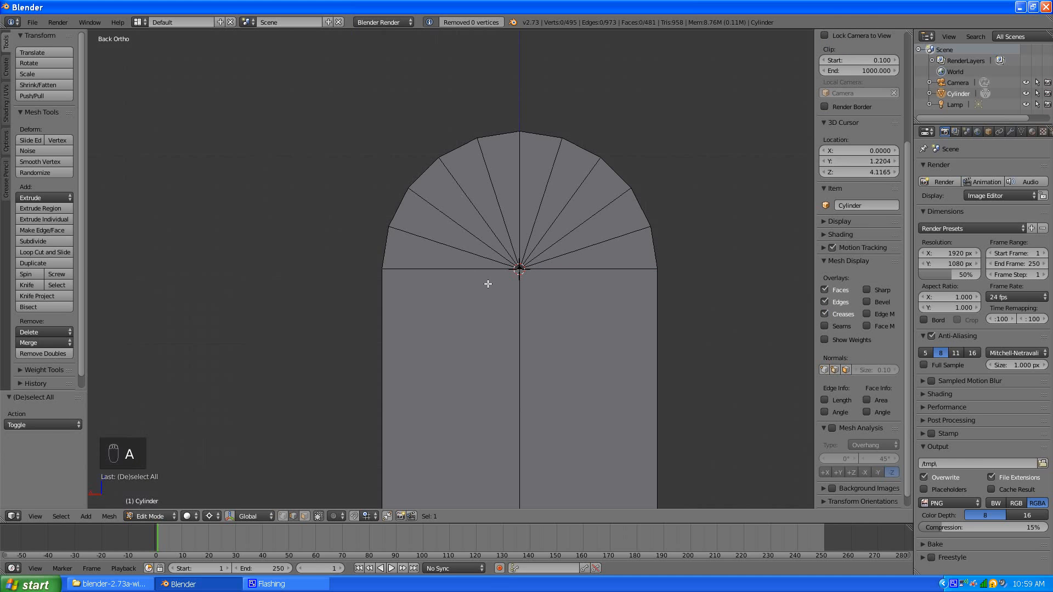
pyautogui.press('a')
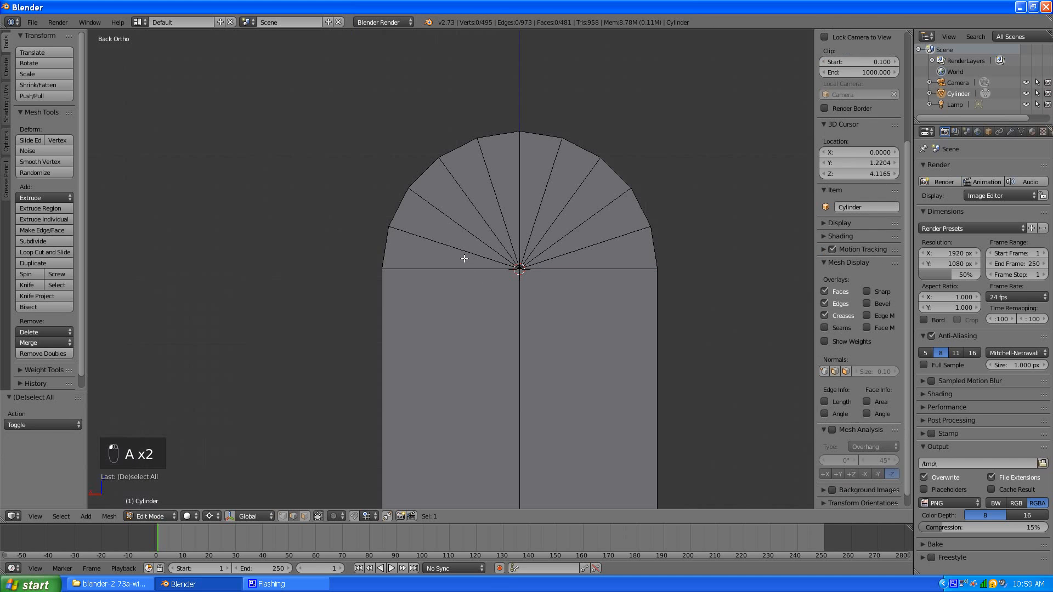
pyautogui.press('a')
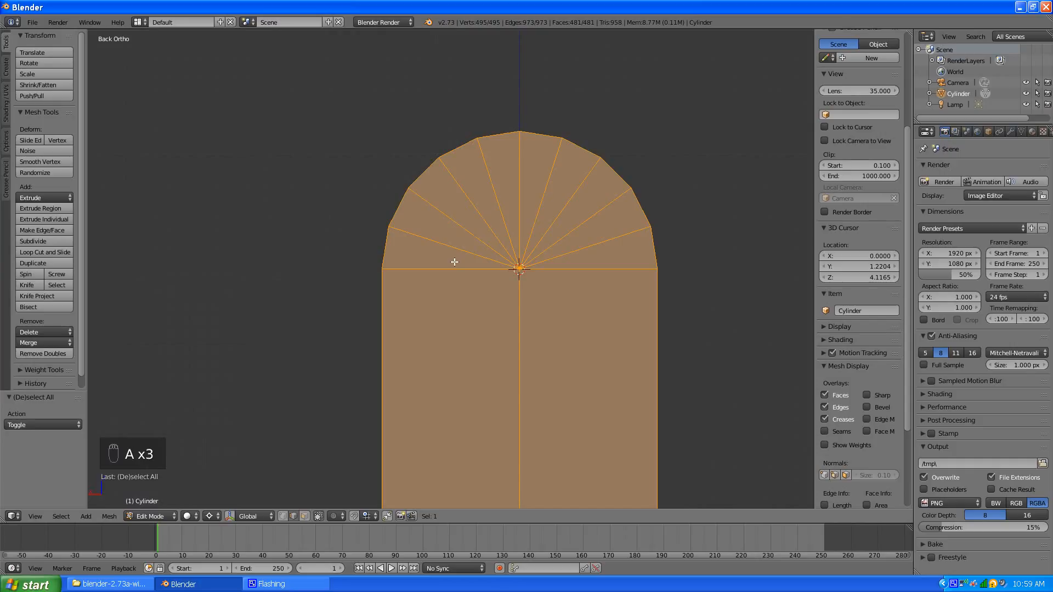
pyautogui.click(61, 356)
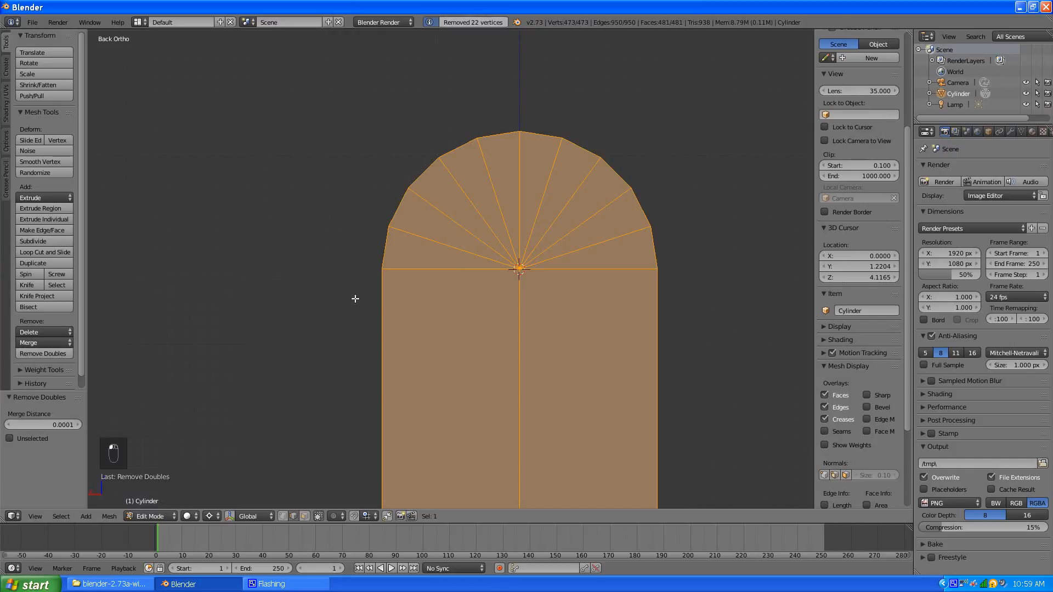
pyautogui.press('a')
# Examine the tall arm's rounded top from several angles and distances in perspective view
pyautogui.scroll(-8, 334, 258)
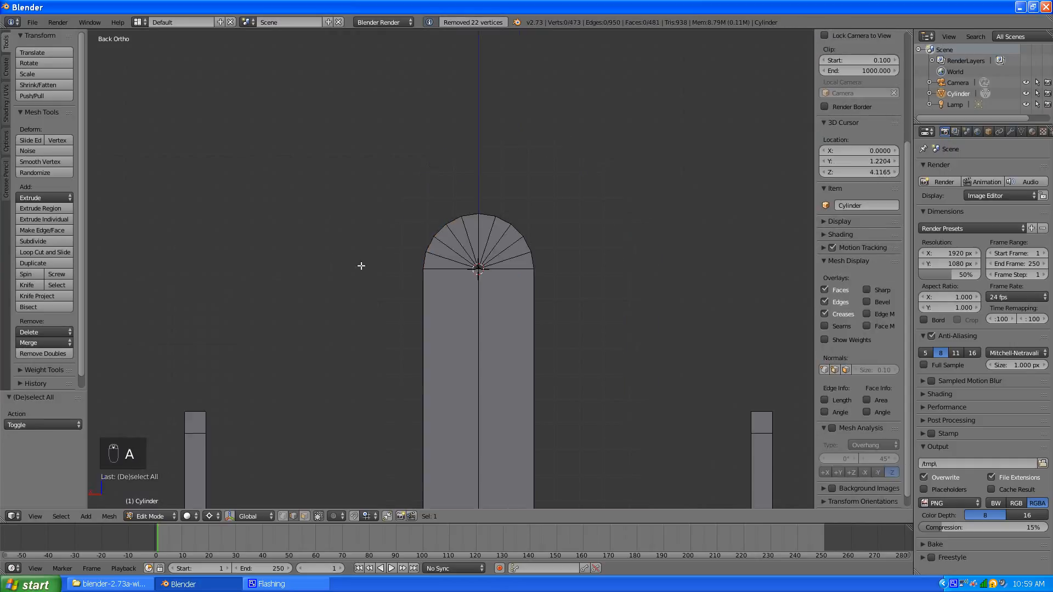
pyautogui.moveTo(480, 312); pyautogui.dragTo(353, 350, button='middle')
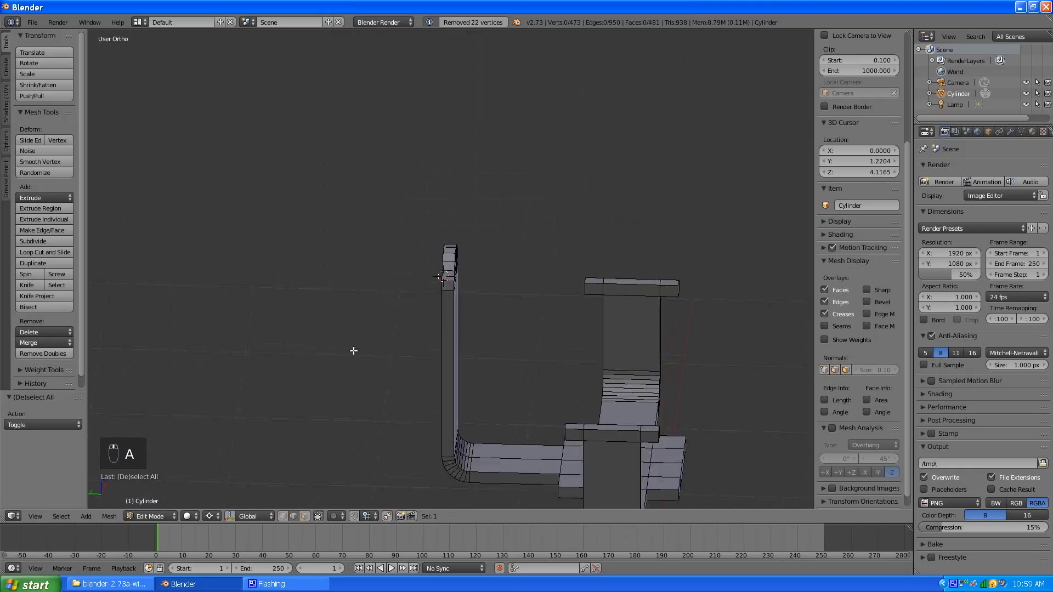
pyautogui.press('KP_5')
pyautogui.scroll(-6, 364, 346)
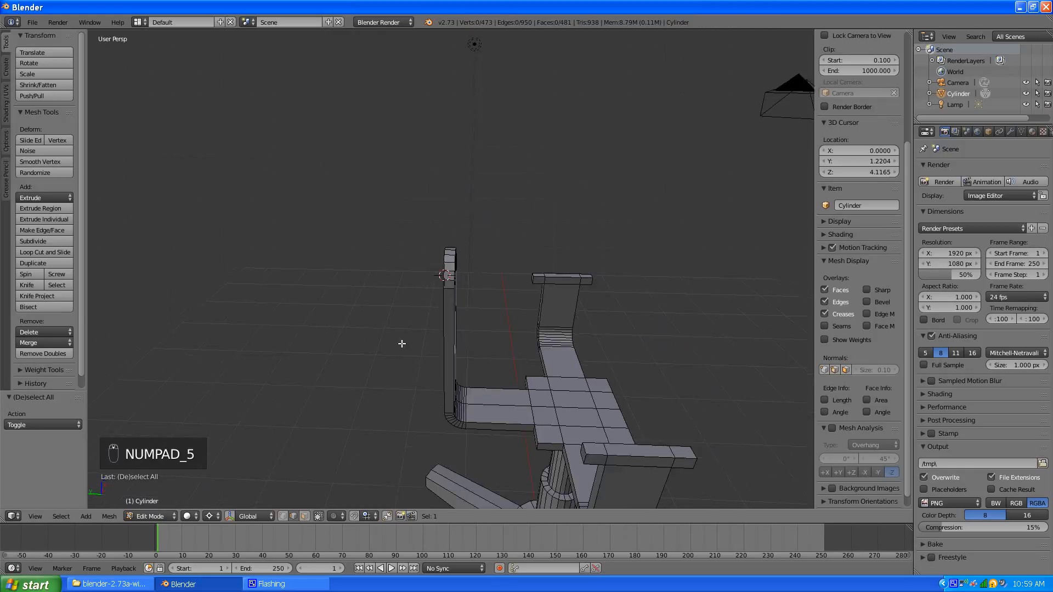
pyautogui.scroll(4, 403, 329)
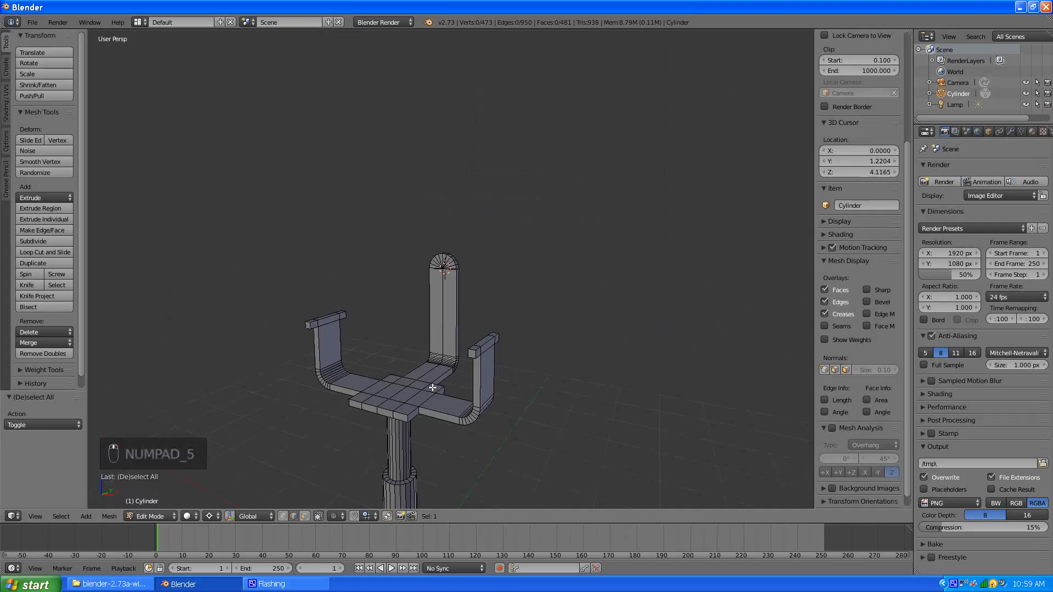
pyautogui.scroll(5, 354, 347)
pyautogui.moveTo(353, 347); pyautogui.dragTo(370, 370, button='middle')
pyautogui.scroll(2, 408, 339)
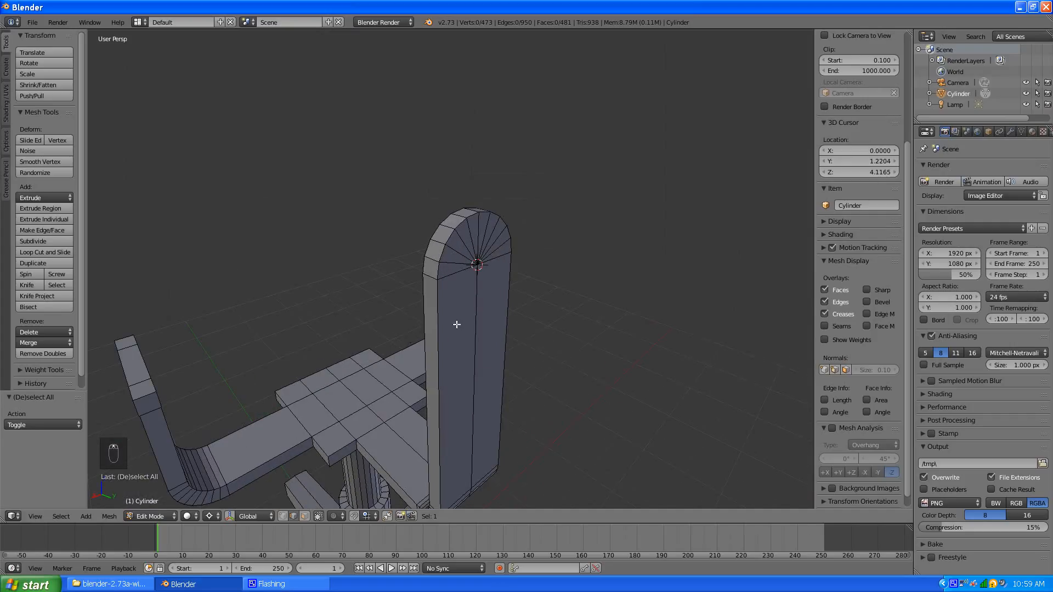
pyautogui.hotkey('ctrl', 'r')
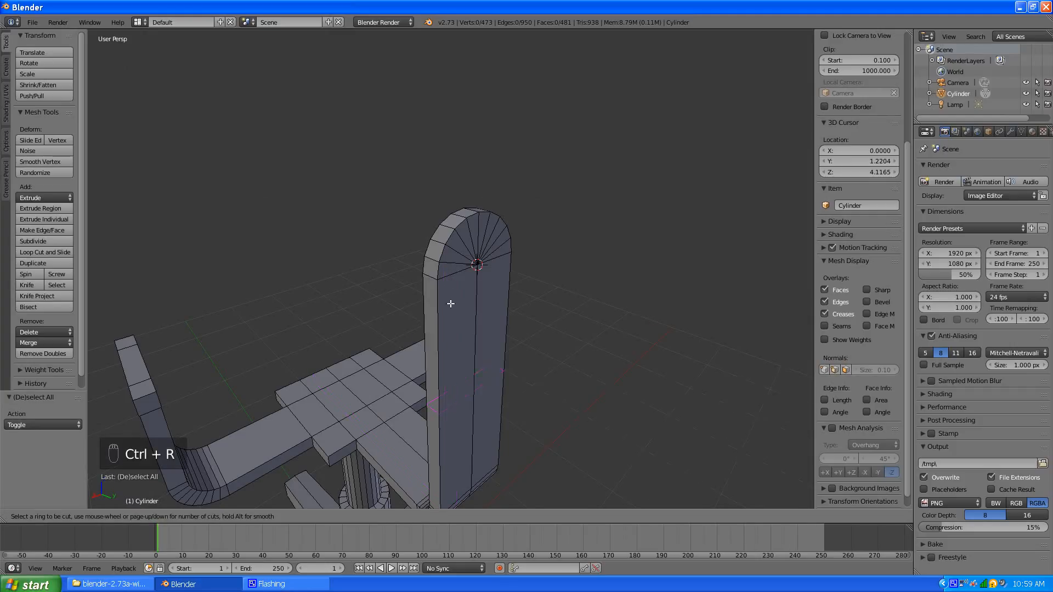
pyautogui.rightClick(450, 280)
pyautogui.moveTo(447, 277); pyautogui.dragTo(484, 307, button='middle')
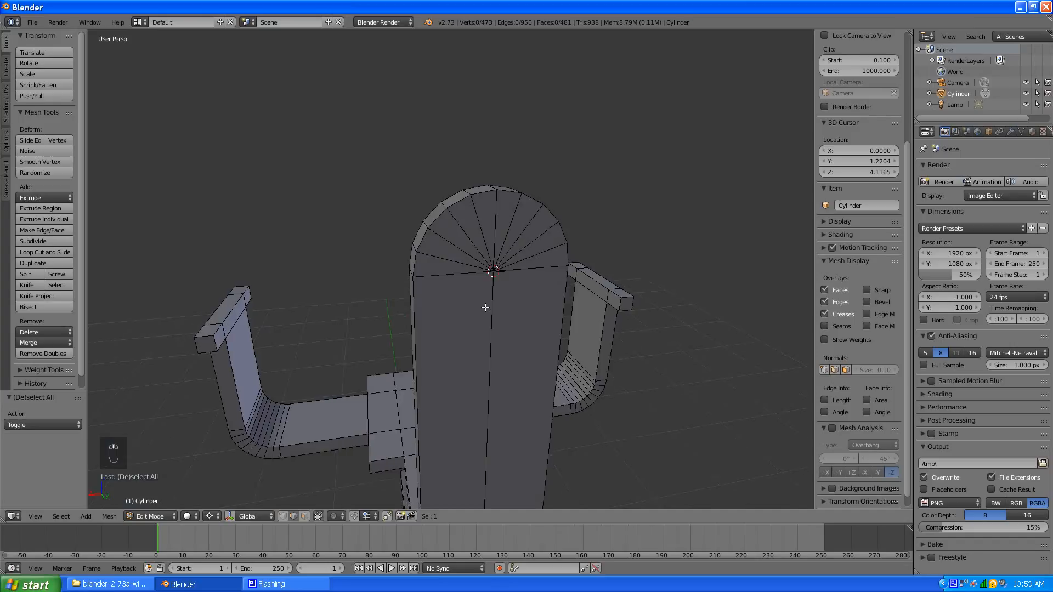
pyautogui.scroll(4, 485, 307)
pyautogui.scroll(-2, 485, 307)
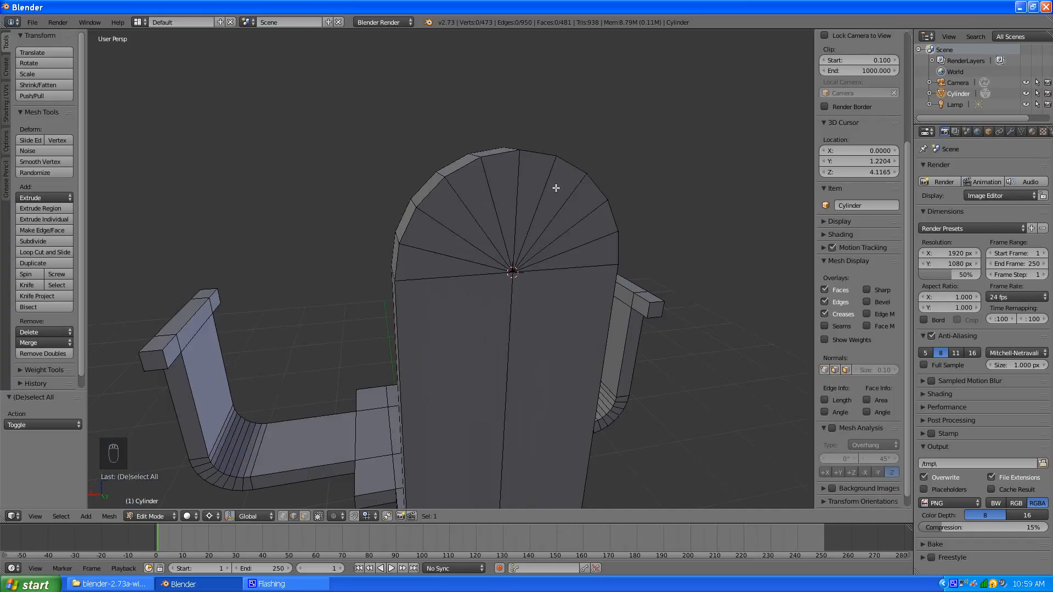
pyautogui.scroll(-4, 493, 279)
pyautogui.scroll(2, 471, 294)
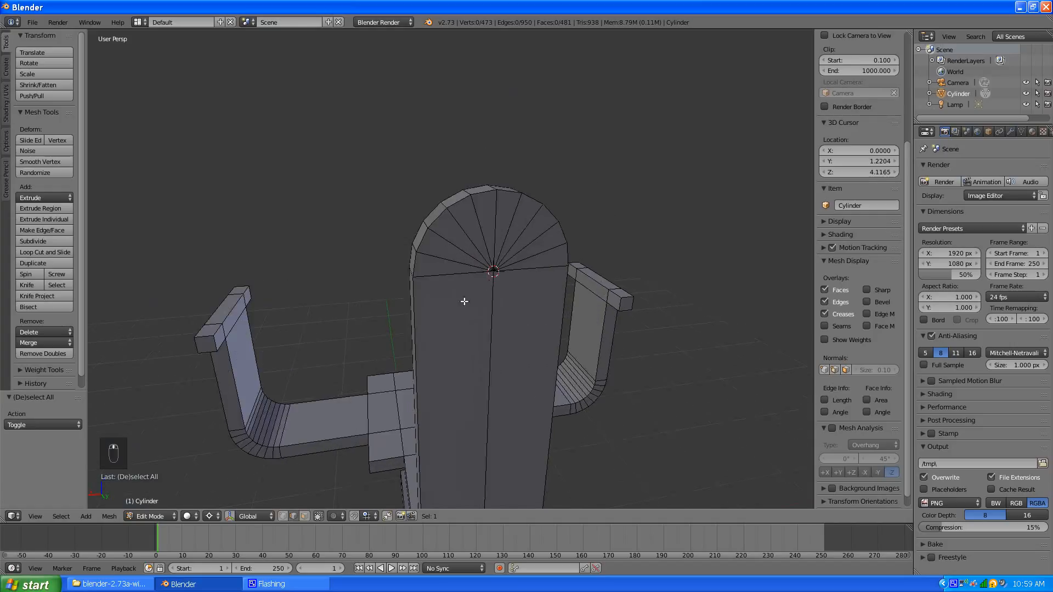
pyautogui.scroll(-1, 455, 304)
pyautogui.scroll(-1, 452, 308)
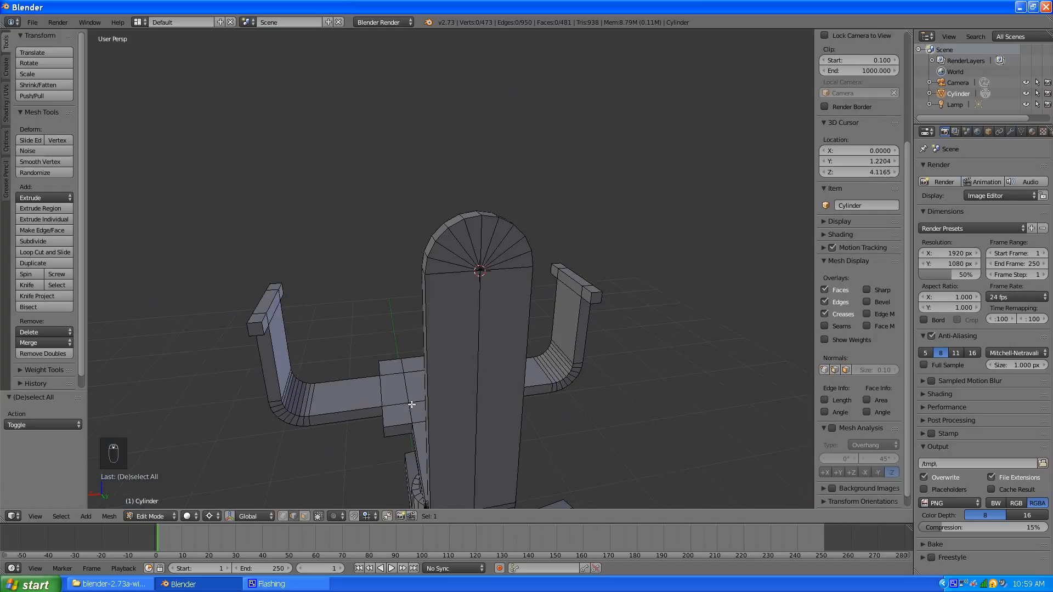
# Switch to face selection mode and select both lengthwise face loops along the tall upright arm
pyautogui.click(304, 516)
pyautogui.keyDown('alt'); pyautogui.rightClick(450, 282); pyautogui.keyUp('alt')
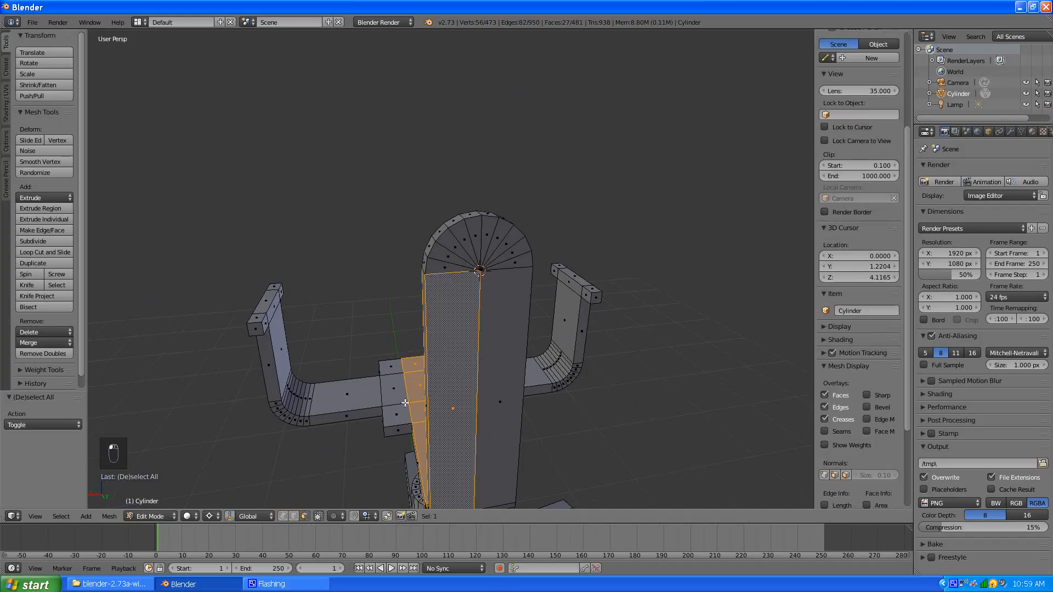
pyautogui.moveTo(404, 403)
pyautogui.mouseDown(button='middle')
pyautogui.moveTo(540, 400)
pyautogui.moveTo(387, 393)
pyautogui.mouseUp(button='middle')
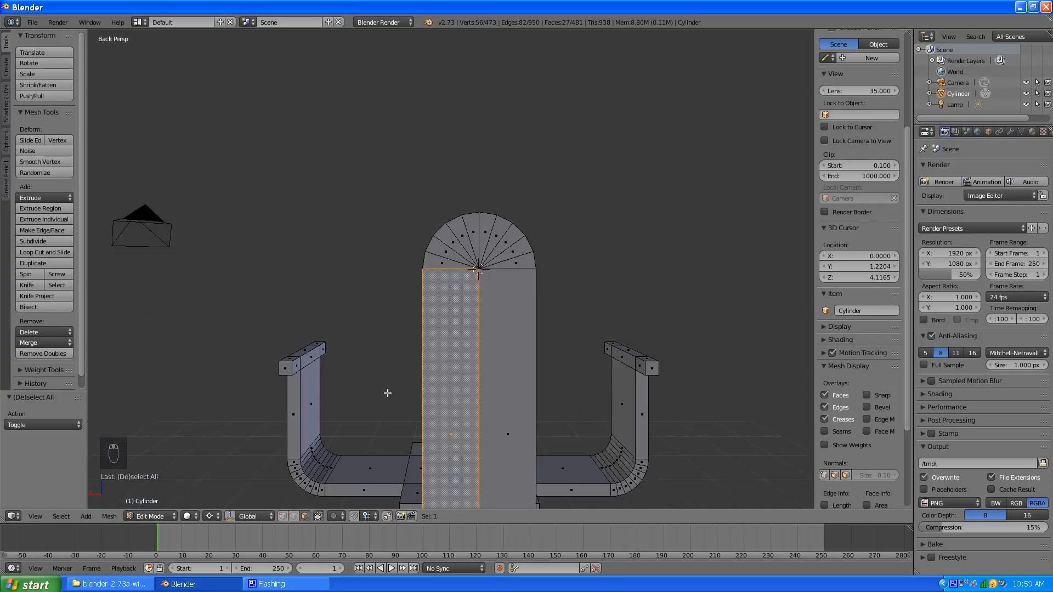
pyautogui.keyDown('alt'); pyautogui.keyDown('shift'); pyautogui.rightClick(517, 291); pyautogui.keyUp('shift'); pyautogui.keyUp('alt')
# Add all the wedge faces on the back side of the tall arm's rounded top to the selection
pyautogui.keyDown('shift'); pyautogui.rightClick(515, 262); pyautogui.keyUp('shift')
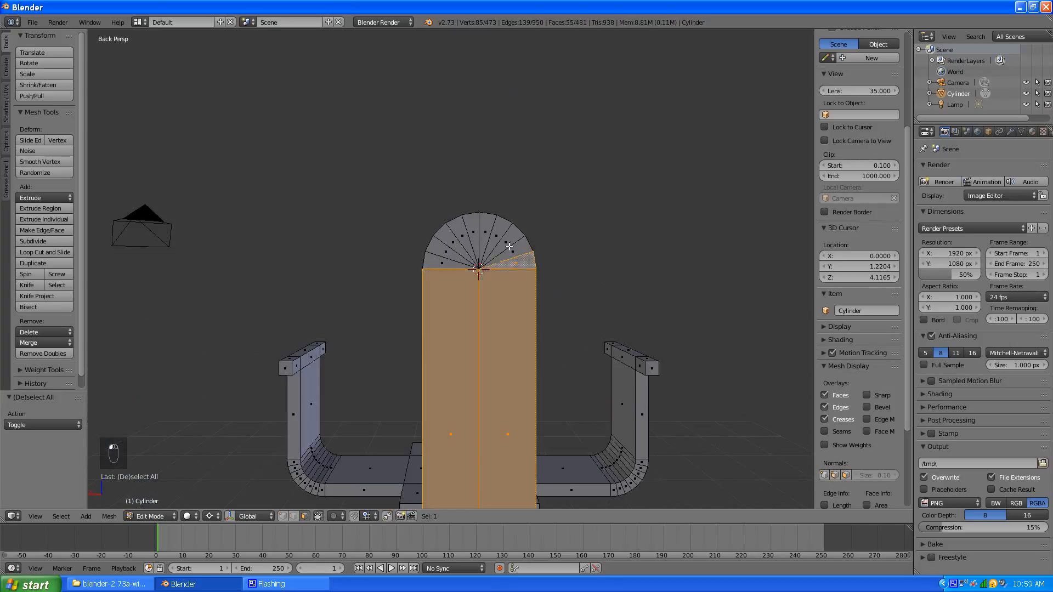
pyautogui.keyDown('shift'); pyautogui.rightClick(508, 244); pyautogui.keyUp('shift')
pyautogui.keyDown('shift'); pyautogui.rightClick(513, 250); pyautogui.keyUp('shift')
pyautogui.keyDown('shift'); pyautogui.click(493, 234); pyautogui.keyUp('shift')
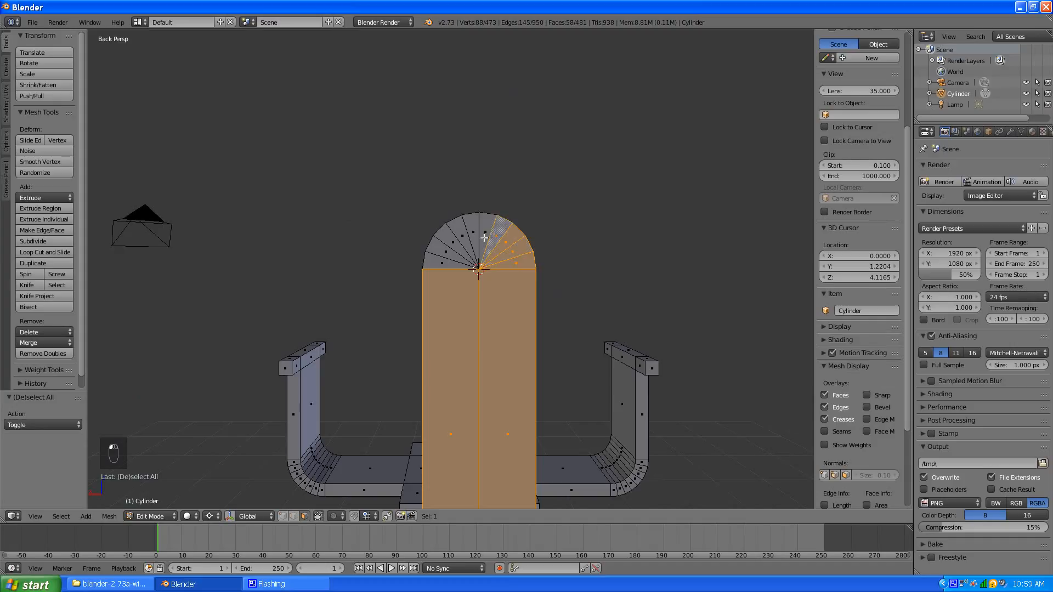
pyautogui.keyDown('shift'); pyautogui.click(483, 238); pyautogui.keyUp('shift')
pyautogui.keyDown('shift'); pyautogui.click(469, 241); pyautogui.keyUp('shift')
pyautogui.keyDown('shift'); pyautogui.click(473, 233); pyautogui.keyUp('shift')
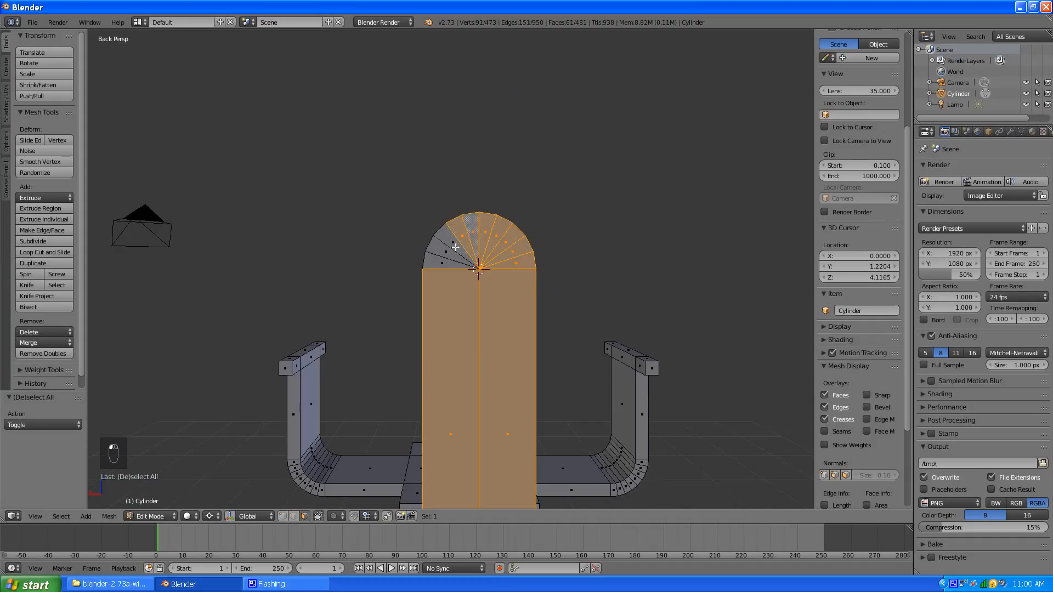
pyautogui.keyDown('shift'); pyautogui.click(454, 242); pyautogui.keyUp('shift')
pyautogui.keyDown('shift'); pyautogui.click(447, 252); pyautogui.keyUp('shift')
pyautogui.keyDown('shift'); pyautogui.click(441, 262); pyautogui.keyUp('shift')
# Extend the selection with all the wedge faces on the inner side of the tall arm's rounded top
pyautogui.moveTo(378, 294); pyautogui.dragTo(596, 322, button='middle')
pyautogui.keyDown('shift'); pyautogui.click(396, 263); pyautogui.keyUp('shift')
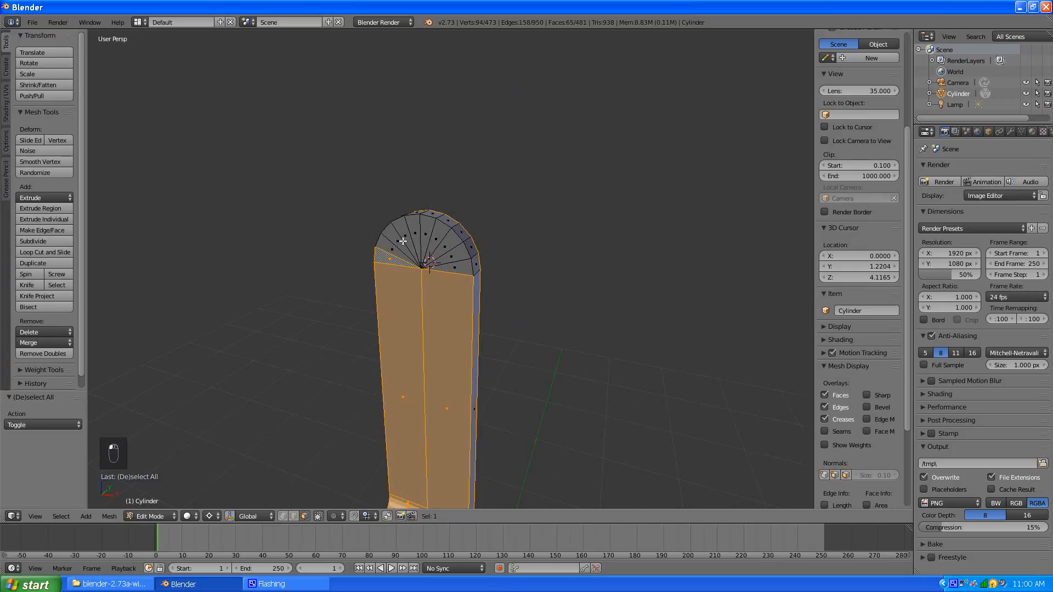
pyautogui.keyDown('shift'); pyautogui.click(392, 251); pyautogui.keyUp('shift')
pyautogui.keyDown('shift'); pyautogui.click(399, 241); pyautogui.keyUp('shift')
pyautogui.keyDown('shift'); pyautogui.click(407, 237); pyautogui.keyUp('shift')
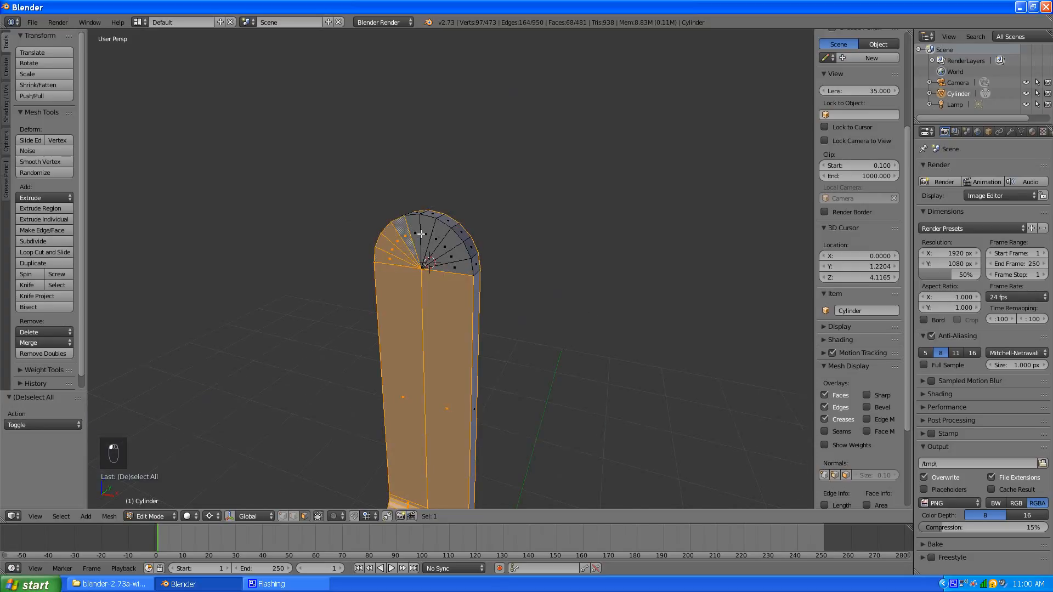
pyautogui.keyDown('shift'); pyautogui.click(418, 229); pyautogui.keyUp('shift')
pyautogui.keyDown('shift'); pyautogui.click(429, 231); pyautogui.keyUp('shift')
pyautogui.keyDown('shift'); pyautogui.click(441, 240); pyautogui.keyUp('shift')
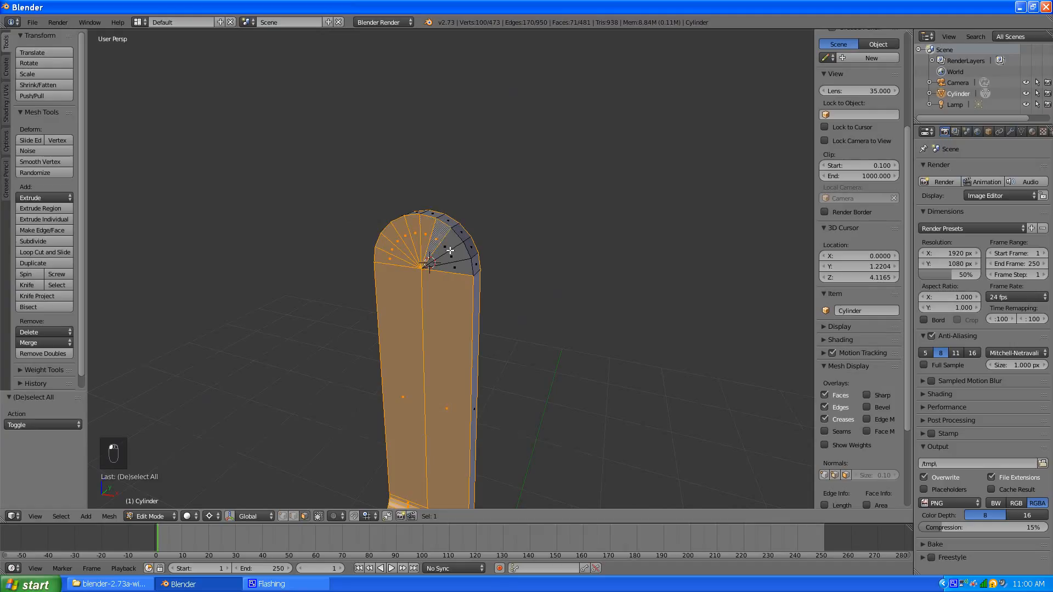
pyautogui.keyDown('shift'); pyautogui.click(448, 244); pyautogui.keyUp('shift')
pyautogui.keyDown('shift'); pyautogui.click(460, 253); pyautogui.keyUp('shift')
pyautogui.keyDown('shift'); pyautogui.click(463, 263); pyautogui.keyUp('shift')
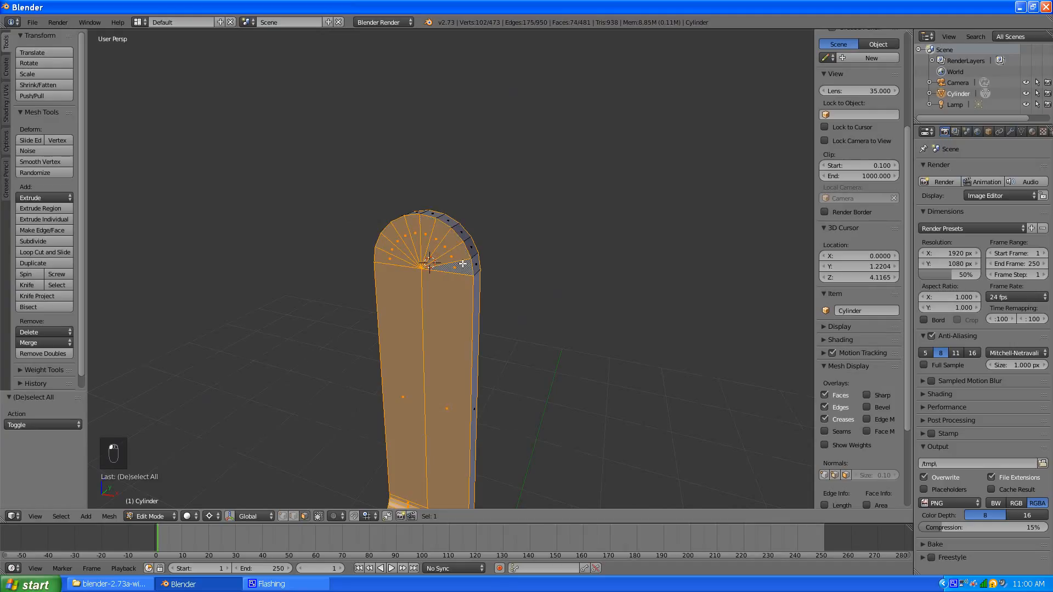
# Inset the tall arm's selected faces by about 0.038 with the Boundary option on, and clear the selection
pyautogui.moveTo(582, 307); pyautogui.dragTo(466, 307, button='middle')
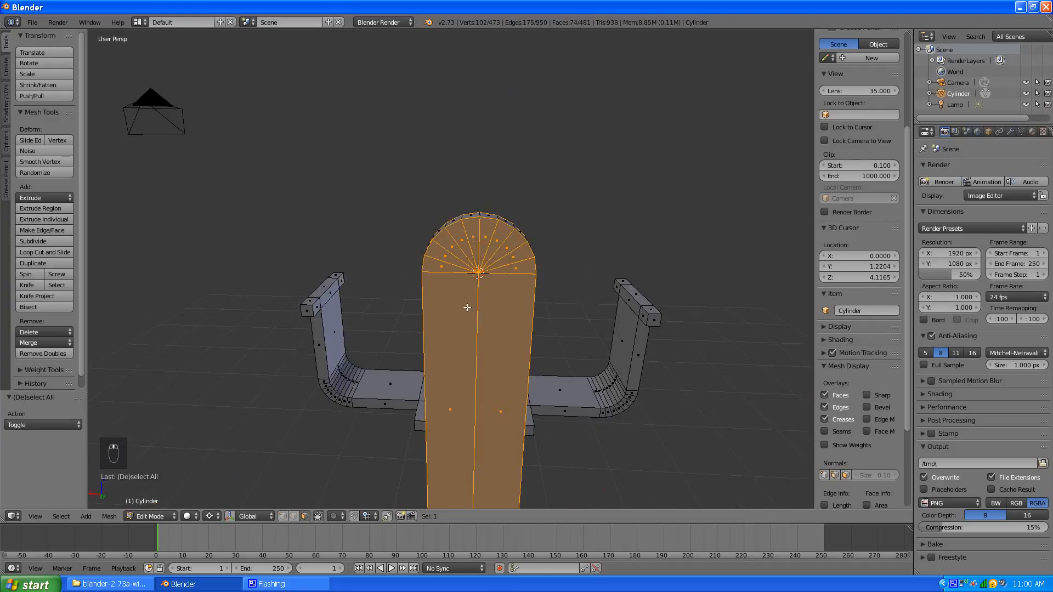
pyautogui.press('i')
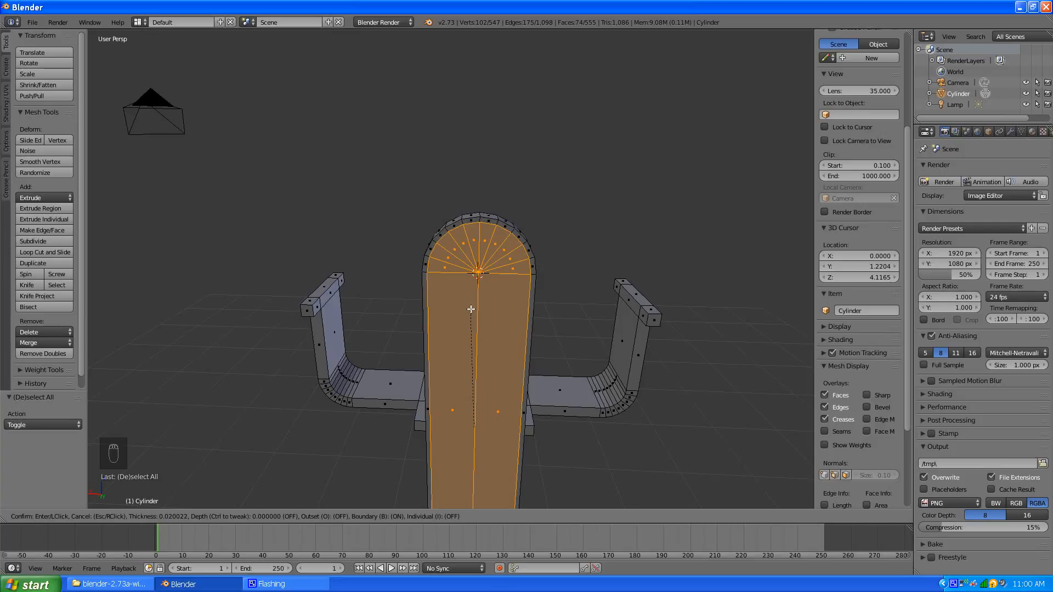
pyautogui.press('b')
pyautogui.press('b')
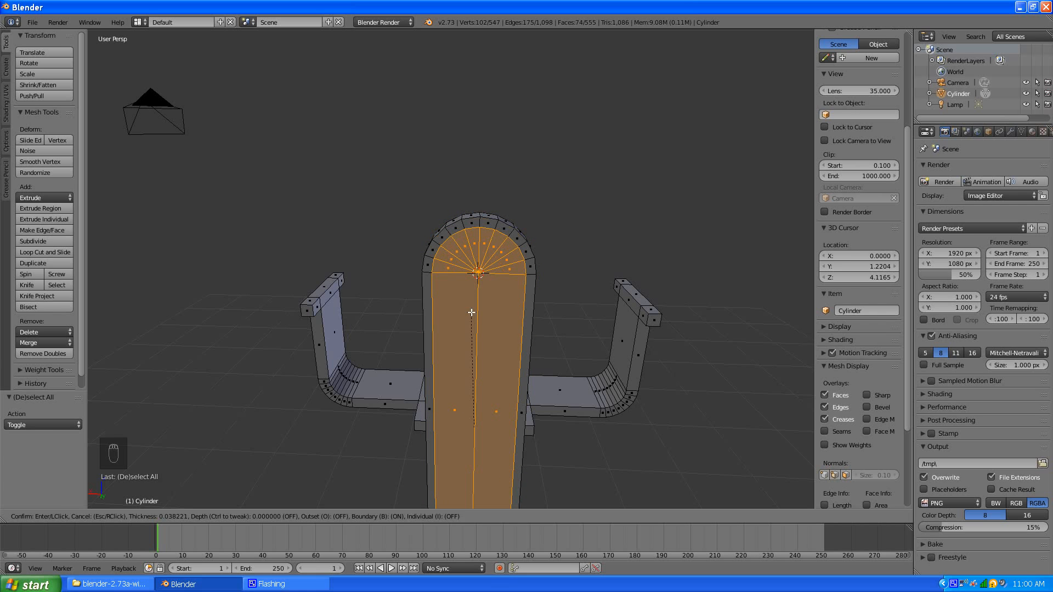
pyautogui.click(471, 312)
pyautogui.press('a')
# Select the face loop running around the two shorter side arms, inset it by about 0.03, and clear the selection
pyautogui.moveTo(503, 264); pyautogui.dragTo(430, 340, button='middle')
pyautogui.scroll(-2, 561, 266)
pyautogui.scroll(3, 475, 351)
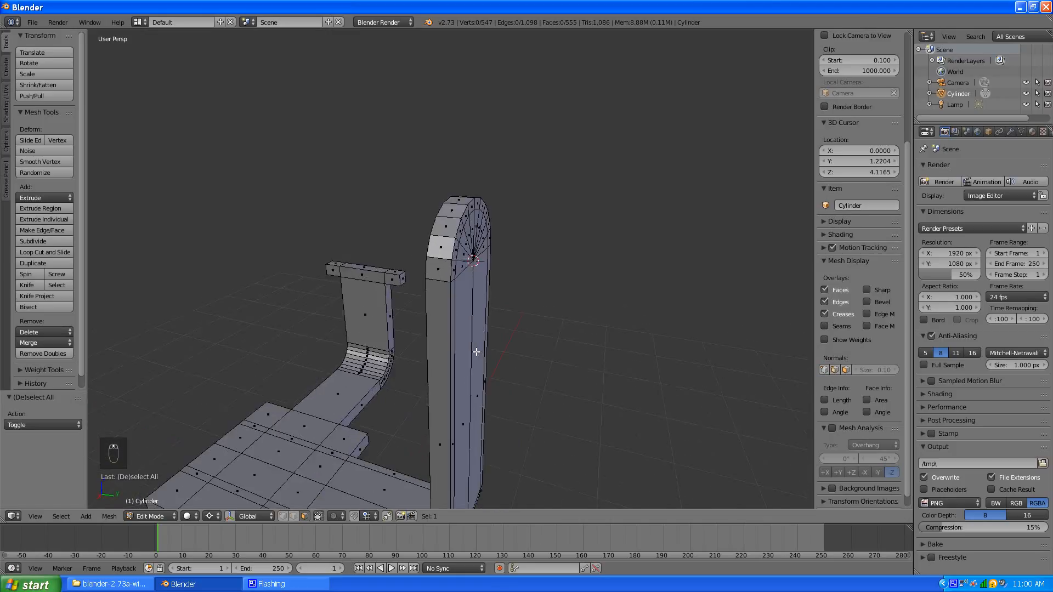
pyautogui.scroll(-4, 450, 354)
pyautogui.moveTo(319, 382); pyautogui.dragTo(361, 404, button='middle')
pyautogui.scroll(-3, 361, 404)
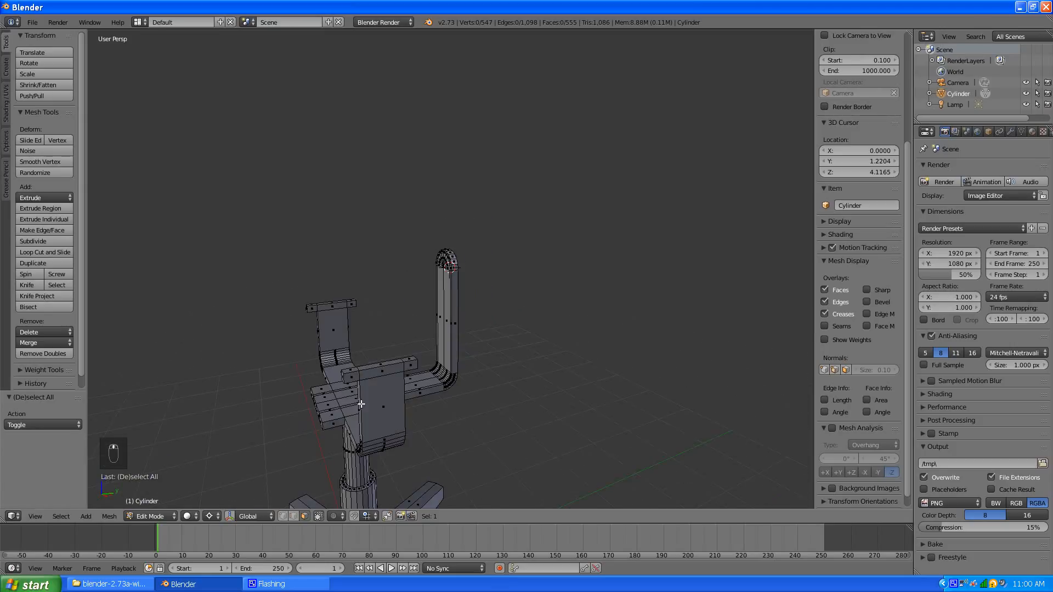
pyautogui.scroll(2, 367, 406)
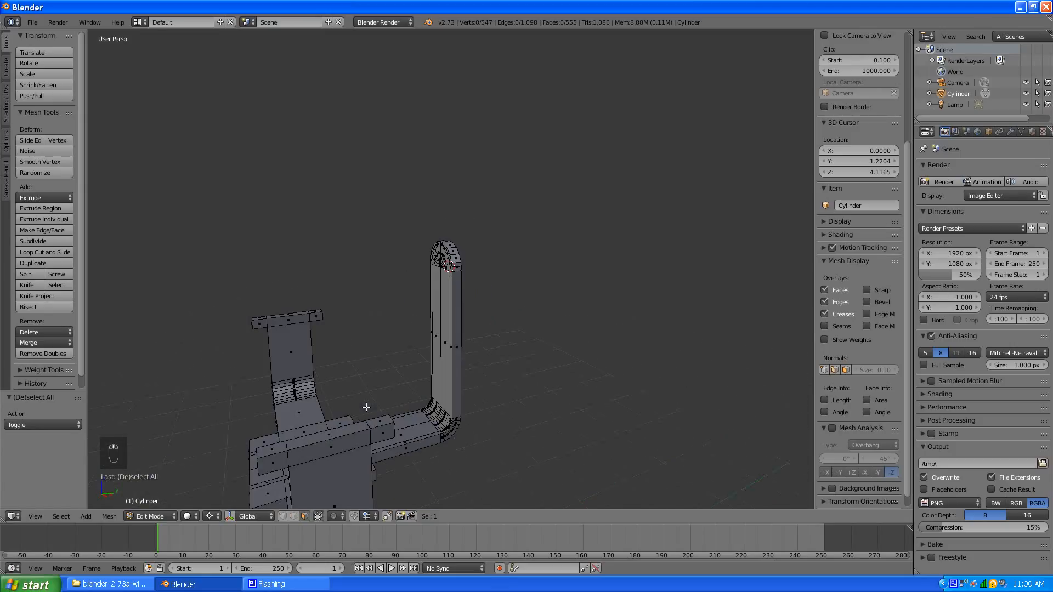
pyautogui.keyDown('alt'); pyautogui.click(321, 442); pyautogui.keyUp('alt')
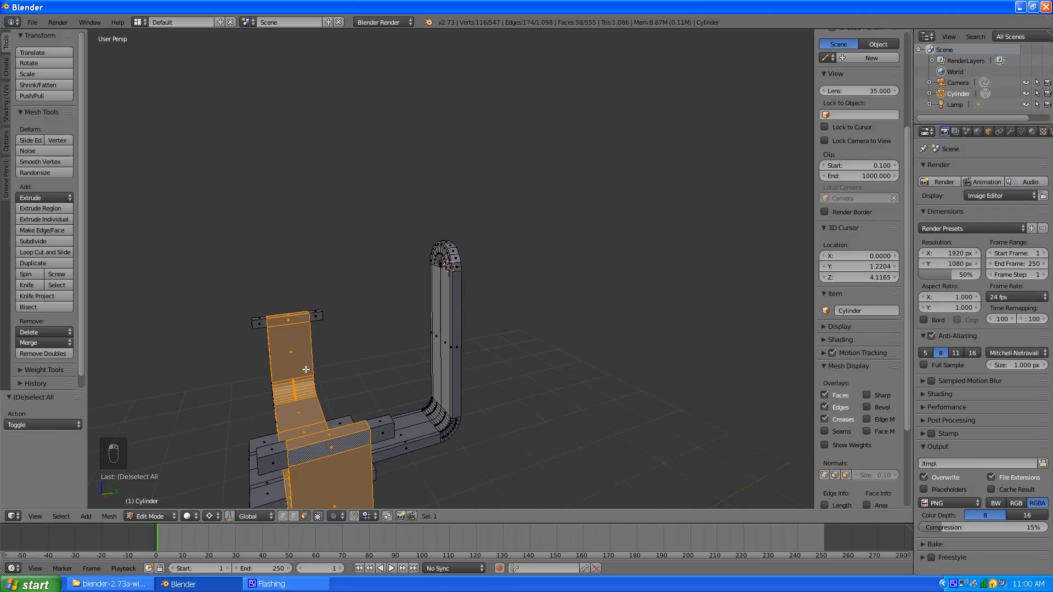
pyautogui.press('i')
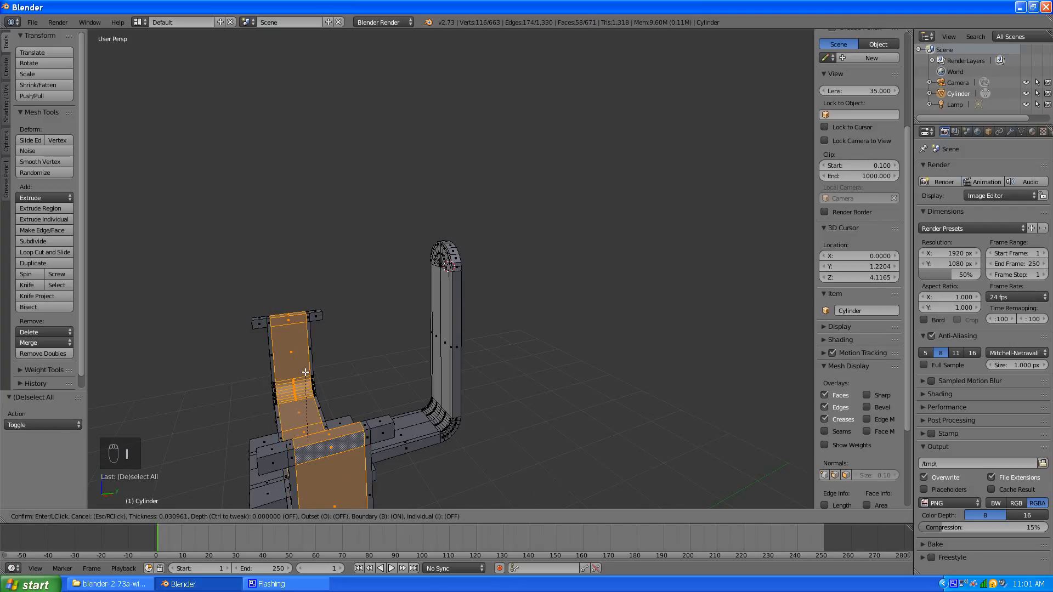
pyautogui.click(306, 373)
pyautogui.press('a')
# Add a Subdivision Surface modifier to the holder mesh
pyautogui.scroll(-3, 306, 369)
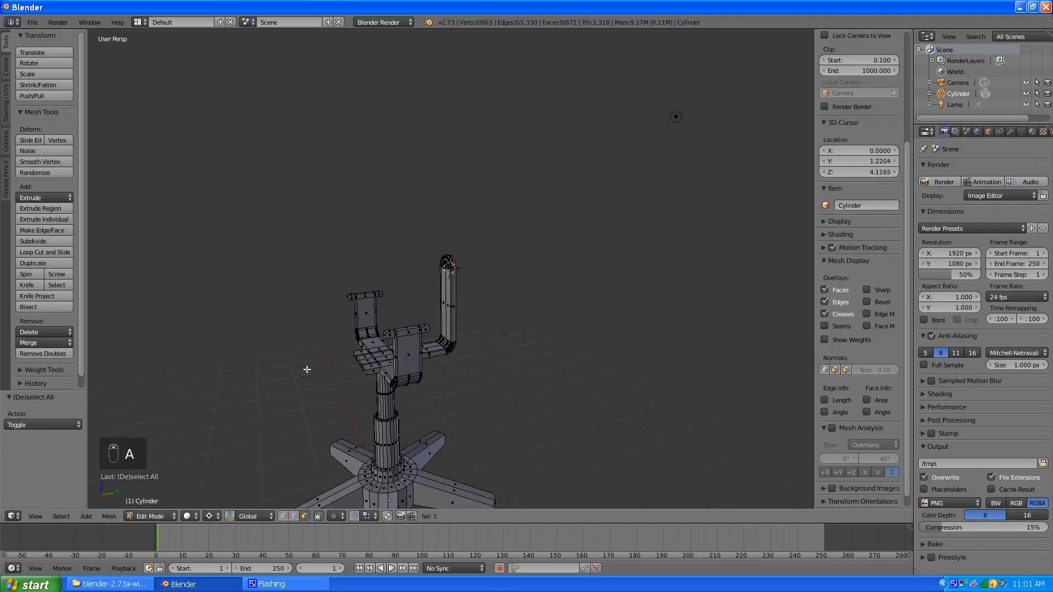
pyautogui.moveTo(306, 369); pyautogui.dragTo(382, 401, button='middle')
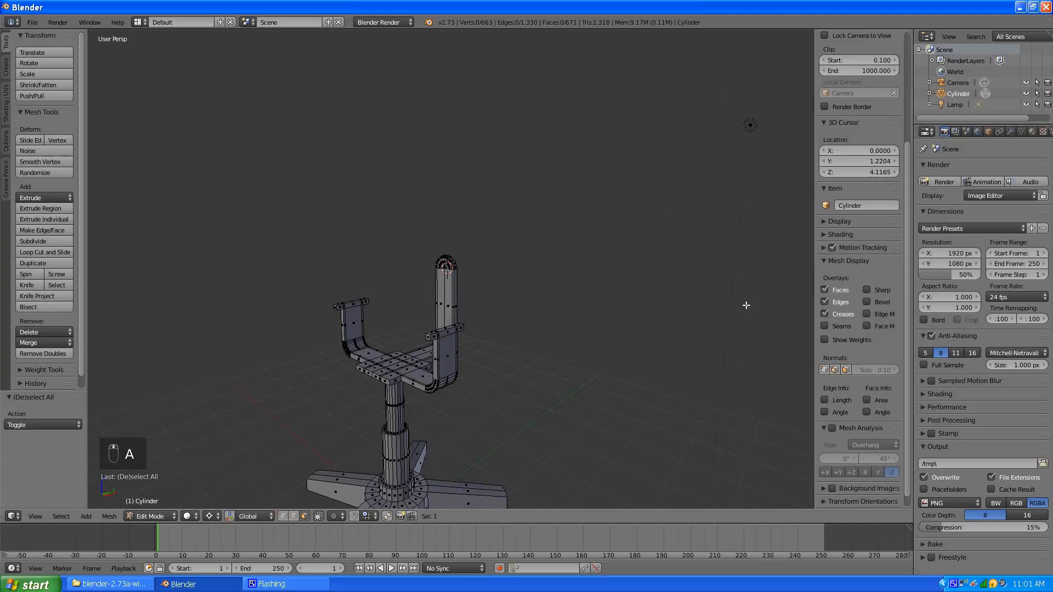
pyautogui.click(1010, 132)
pyautogui.click(969, 168)
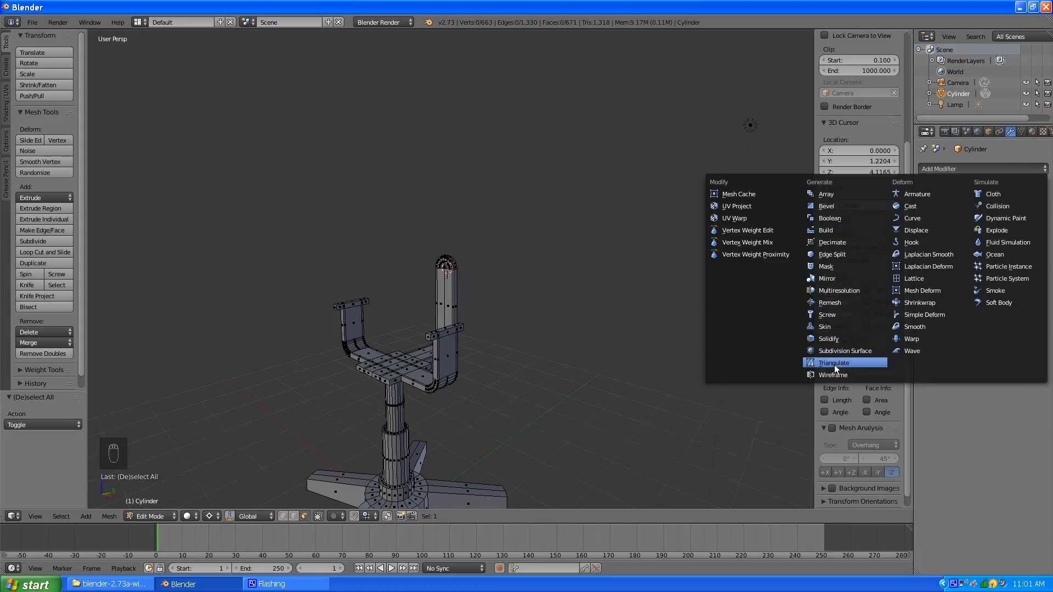
pyautogui.click(838, 350)
# Examine the subdivided holder from its upper arms down to the base legs
pyautogui.moveTo(603, 324); pyautogui.dragTo(503, 302, button='middle')
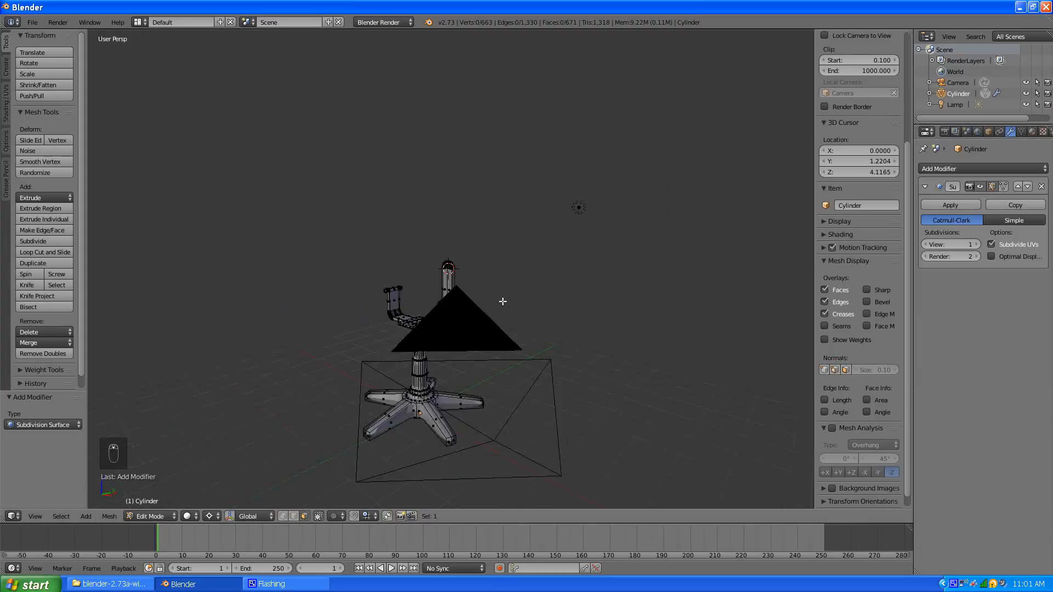
pyautogui.scroll(5, 503, 302)
pyautogui.press('a')
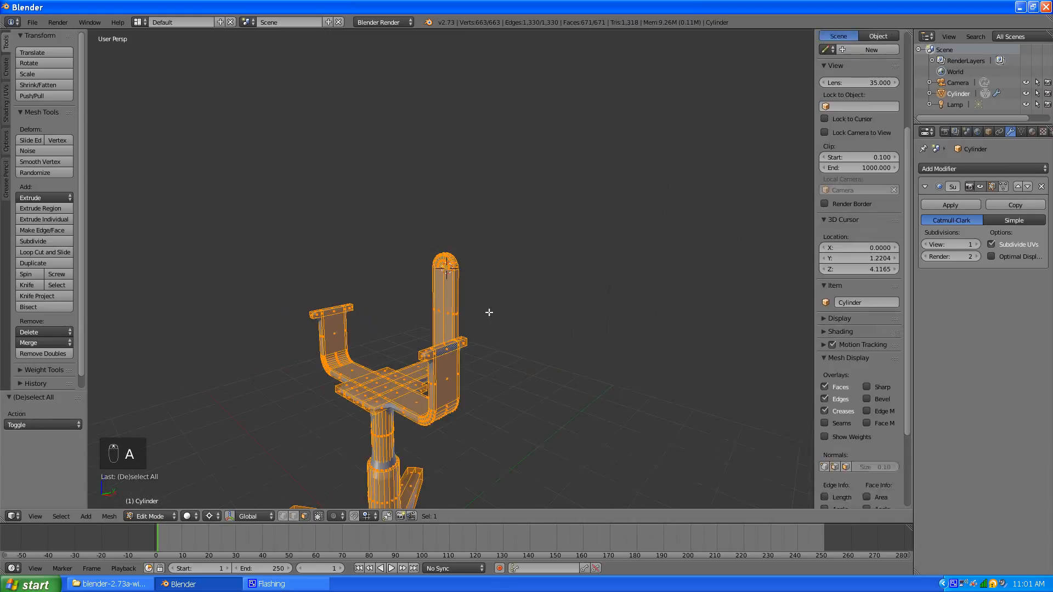
pyautogui.press('a')
pyautogui.moveTo(495, 305); pyautogui.dragTo(415, 340, button='middle')
pyautogui.scroll(-2, 415, 340)
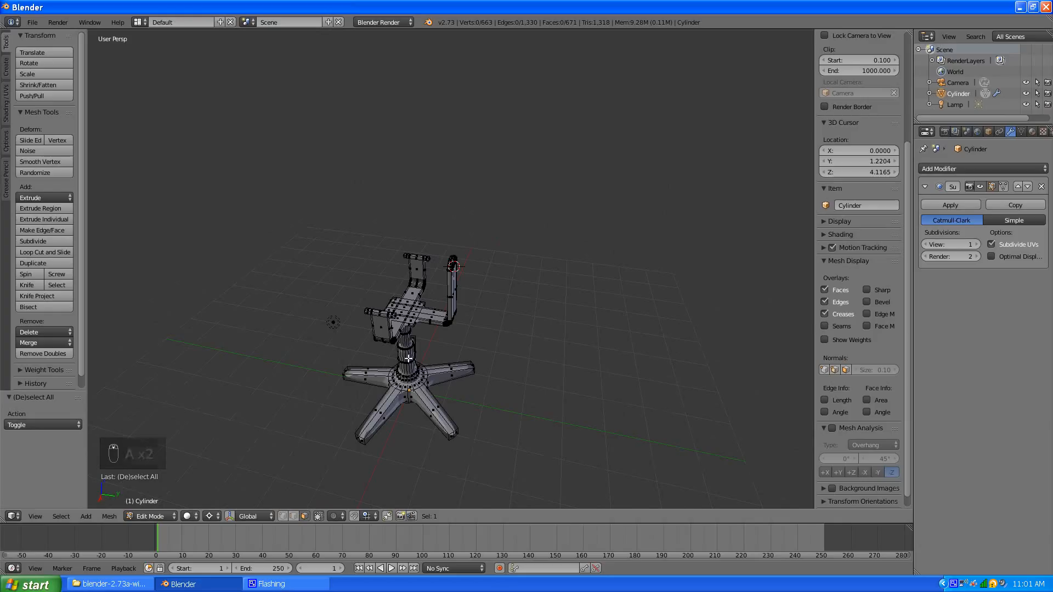
pyautogui.moveTo(388, 413)
pyautogui.mouseDown(button='middle')
pyautogui.moveTo(437, 359)
pyautogui.moveTo(397, 430)
pyautogui.mouseUp(button='middle')
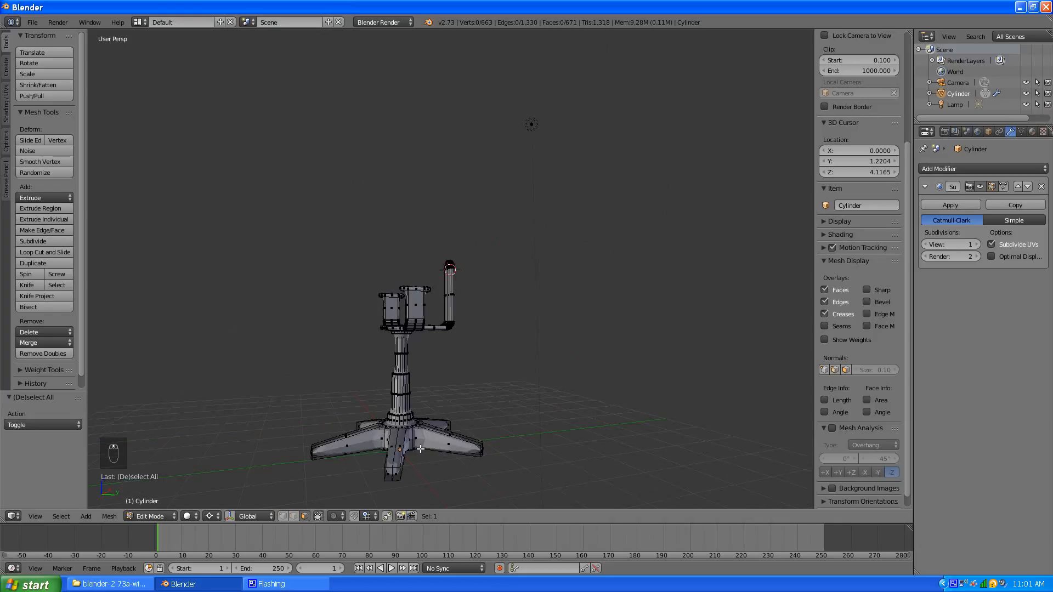
# Turn off the Subdivision Surface modifier's viewport display and leave the whole mesh deselected
pyautogui.press('a')
pyautogui.scroll(4, 859, 219)
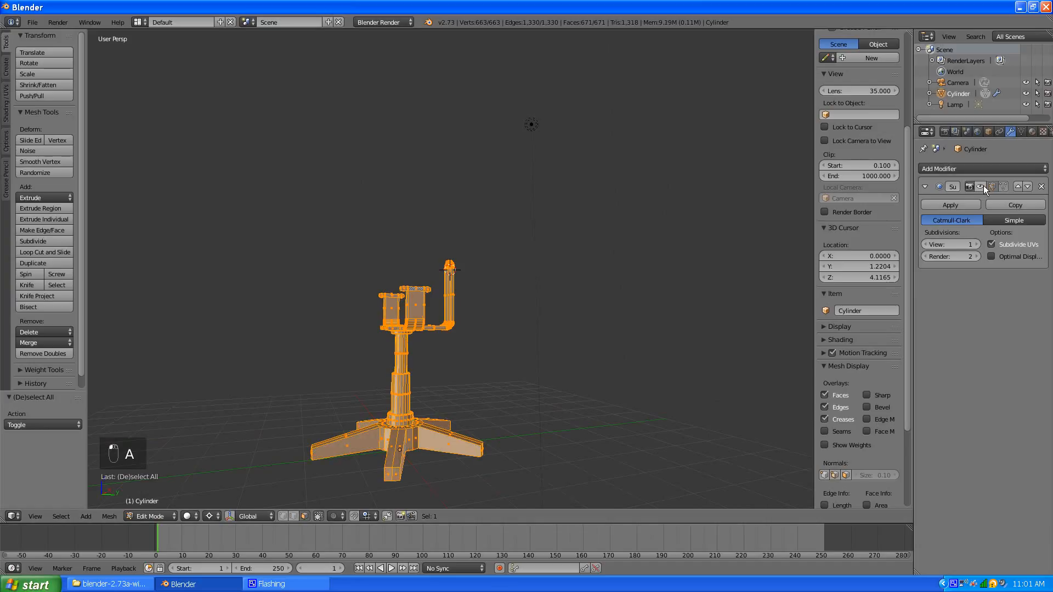
pyautogui.press('a')
# Add one loop cut across each of three neighbouring base legs, sliding each cut toward the leg's outer end
pyautogui.moveTo(488, 442); pyautogui.dragTo(453, 468, button='middle')
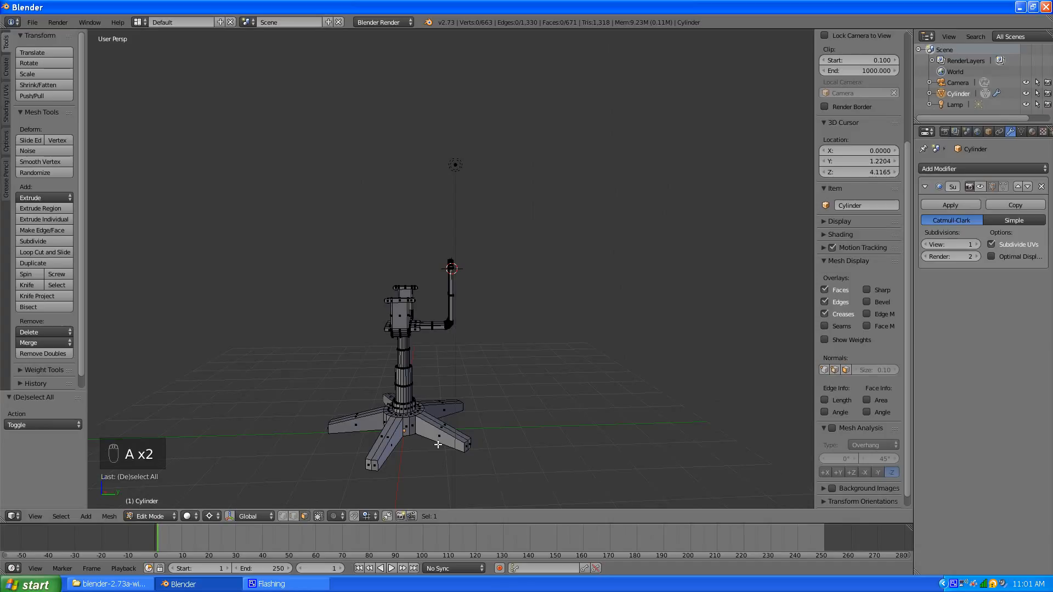
pyautogui.hotkey('ctrl', 'r')
pyautogui.click(447, 448)
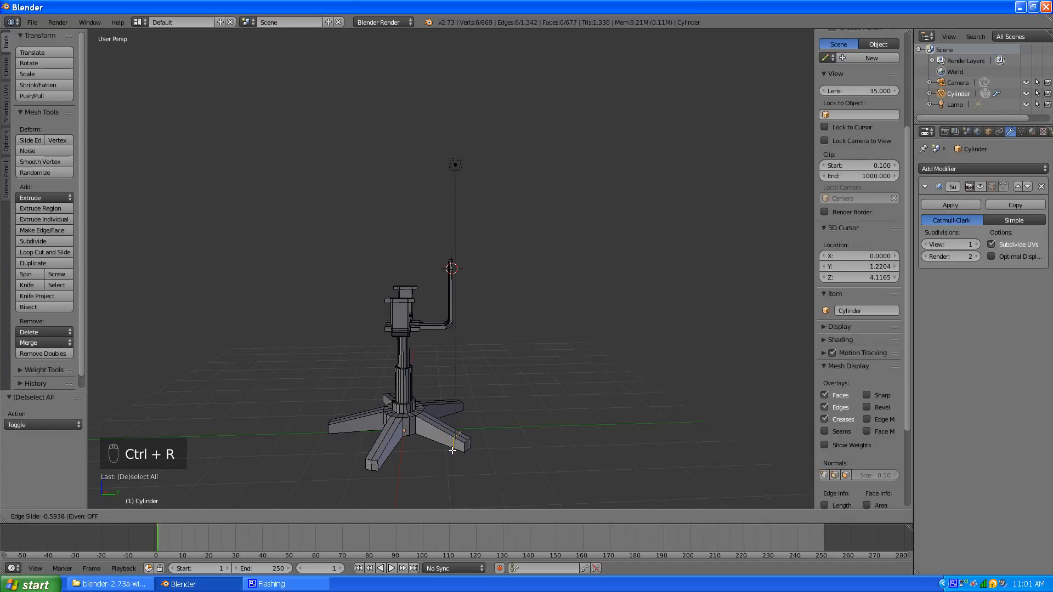
pyautogui.click(452, 450)
pyautogui.hotkey('ctrl', 'r')
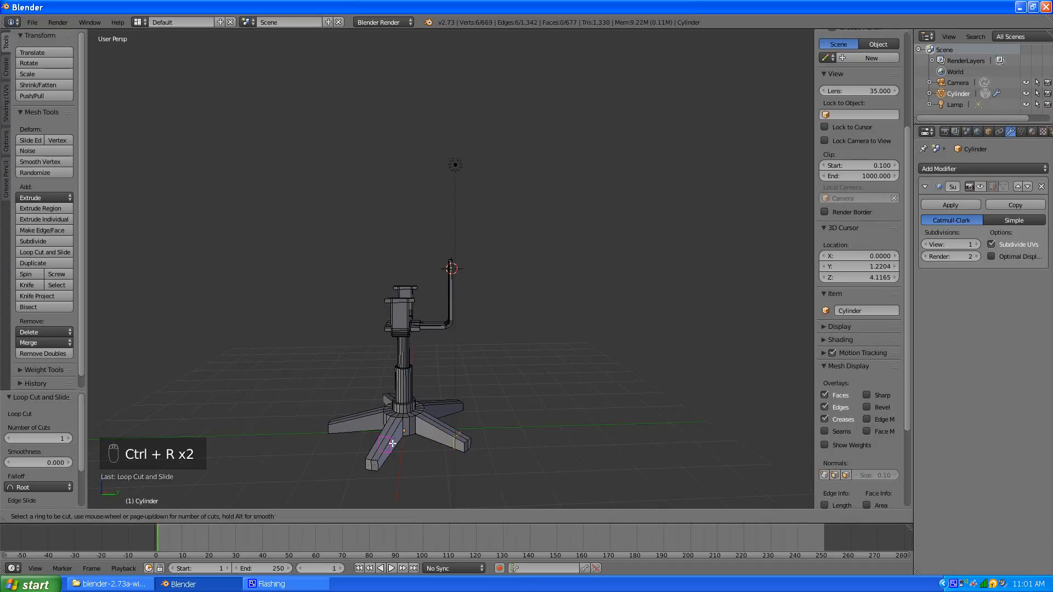
pyautogui.click(390, 445)
pyautogui.click(386, 455)
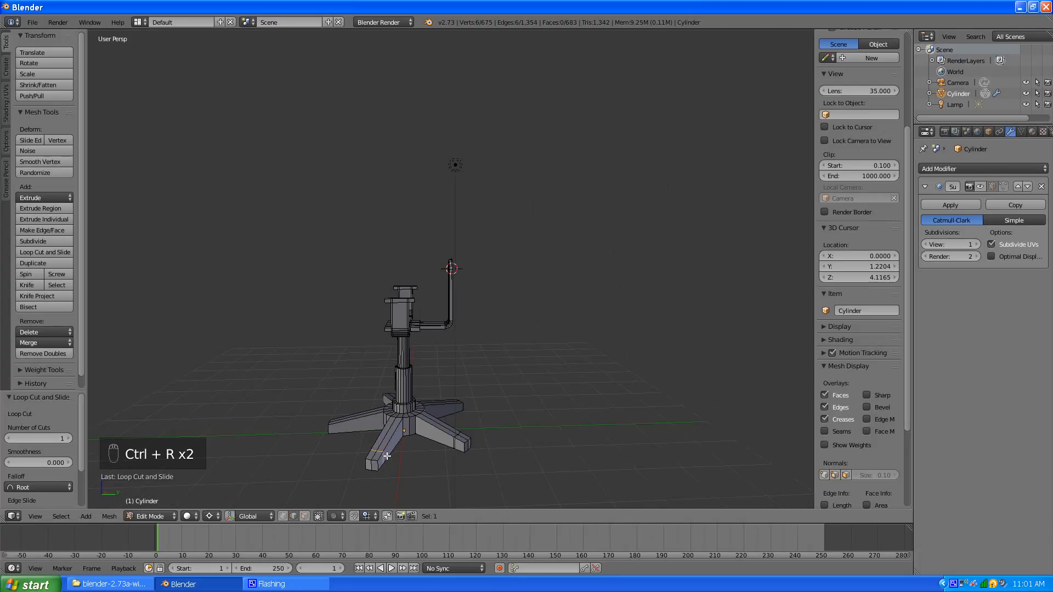
pyautogui.hotkey('ctrl', 'r')
pyautogui.click(355, 430)
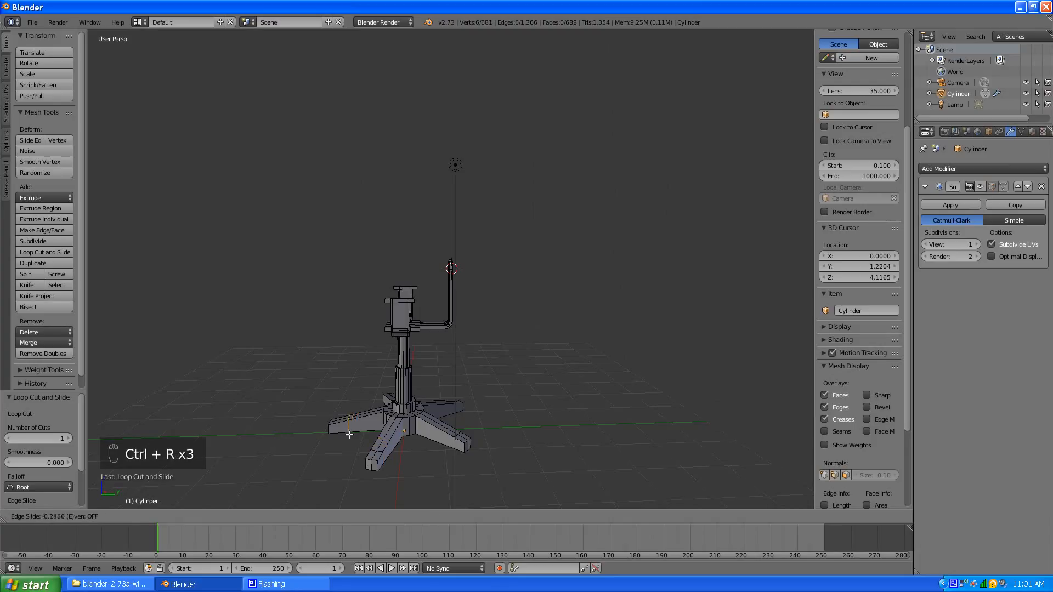
pyautogui.click(346, 436)
# Add a loop cut near the outer end of each of the remaining two base legs and clear the selection
pyautogui.moveTo(307, 442); pyautogui.dragTo(413, 452, button='middle')
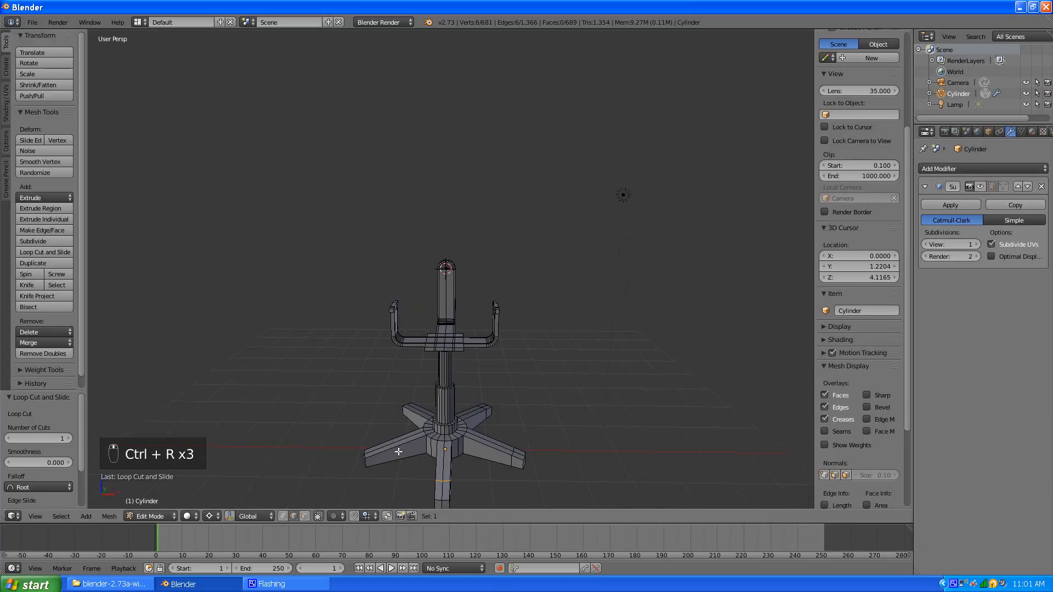
pyautogui.hotkey('ctrl', 'r')
pyautogui.click(387, 447)
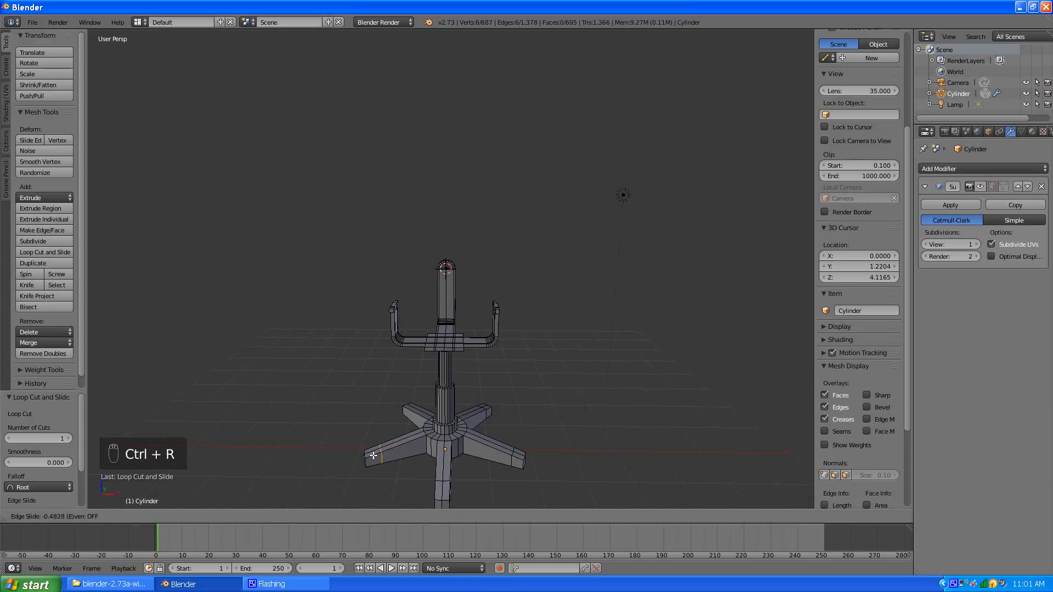
pyautogui.click(375, 454)
pyautogui.hotkey('ctrl', 'r')
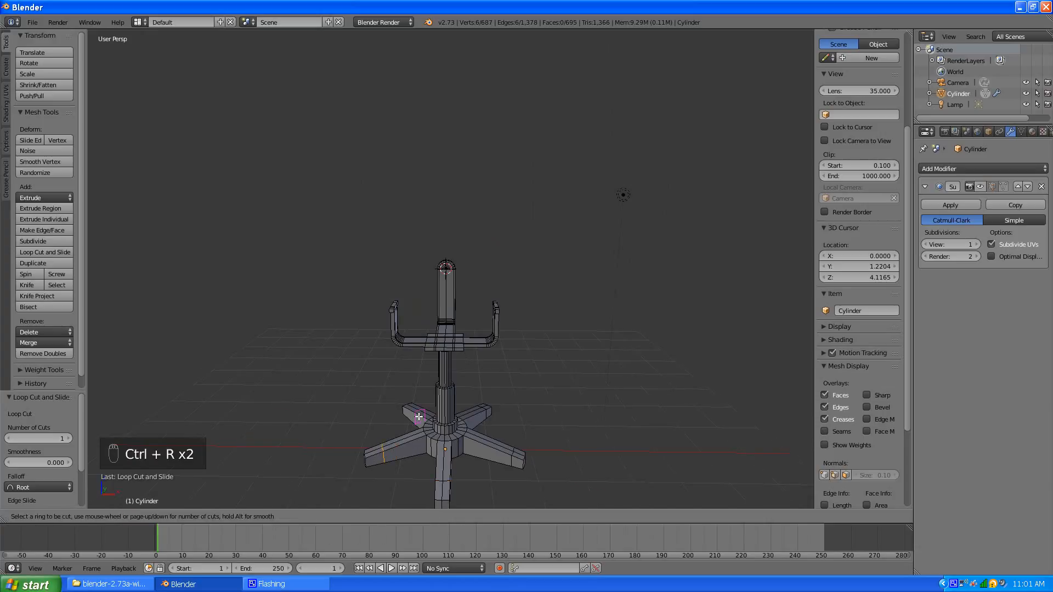
pyautogui.click(416, 414)
pyautogui.click(413, 411)
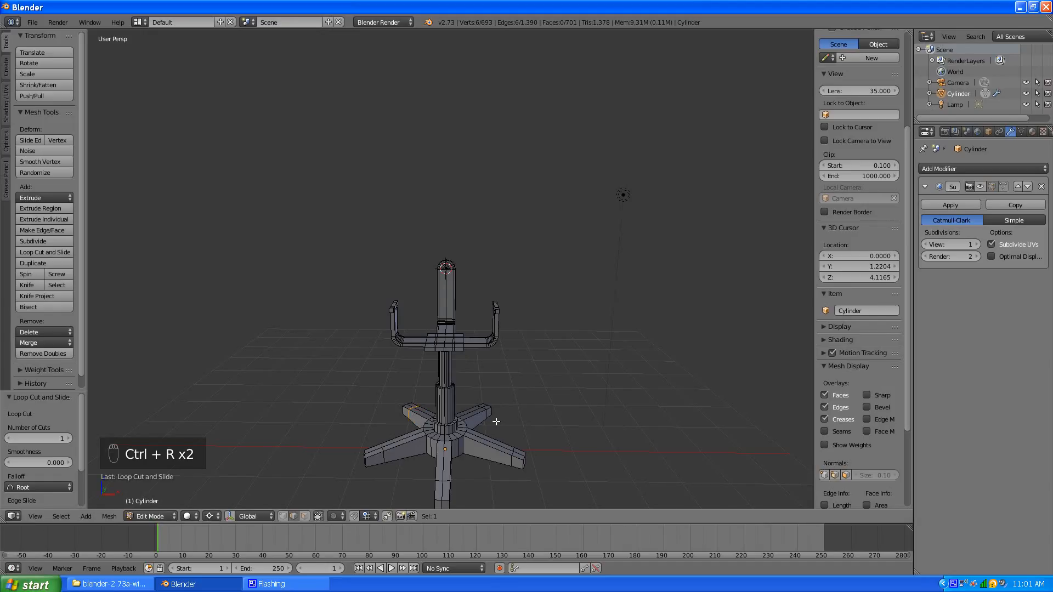
pyautogui.press('a')
pyautogui.moveTo(496, 421); pyautogui.dragTo(425, 381, button='middle')
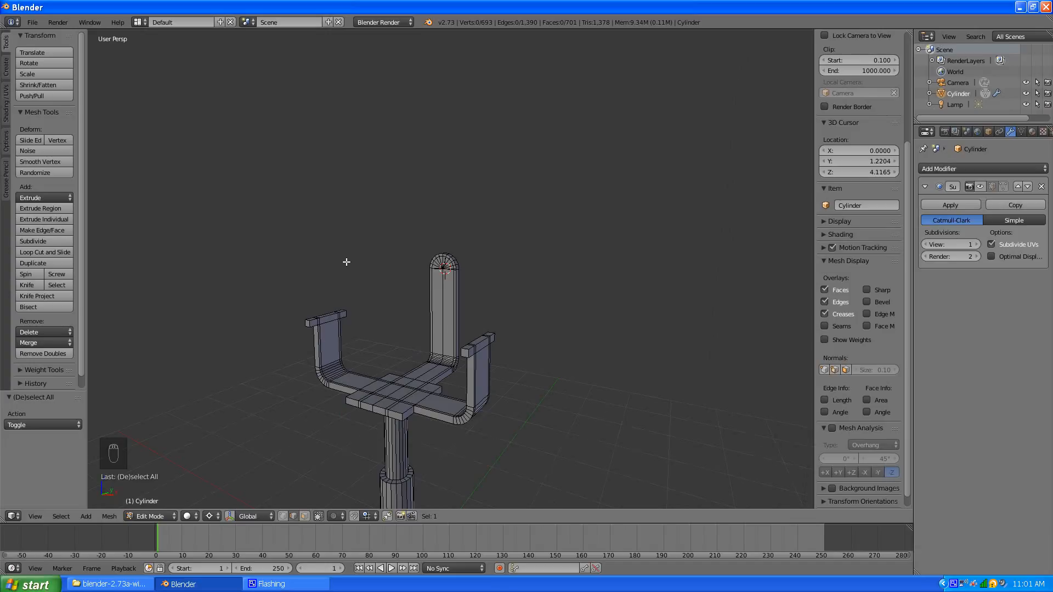
# Add a cube to the mesh and move it about -1.23 along Y so it sits over the post
pyautogui.hotkey('shift', 'a')
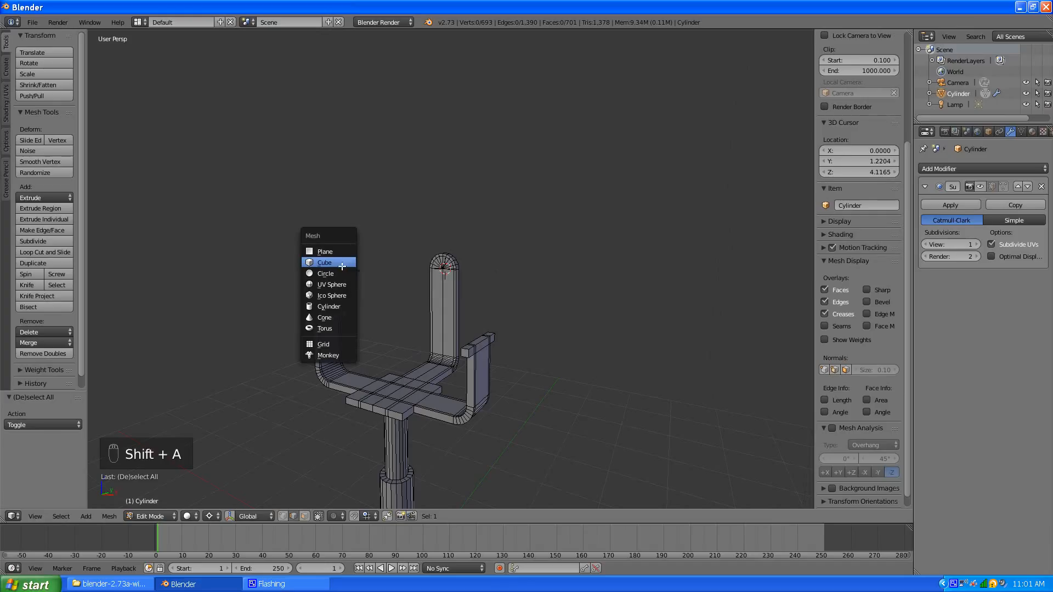
pyautogui.click(341, 266)
pyautogui.moveTo(487, 301); pyautogui.dragTo(451, 296, button='middle')
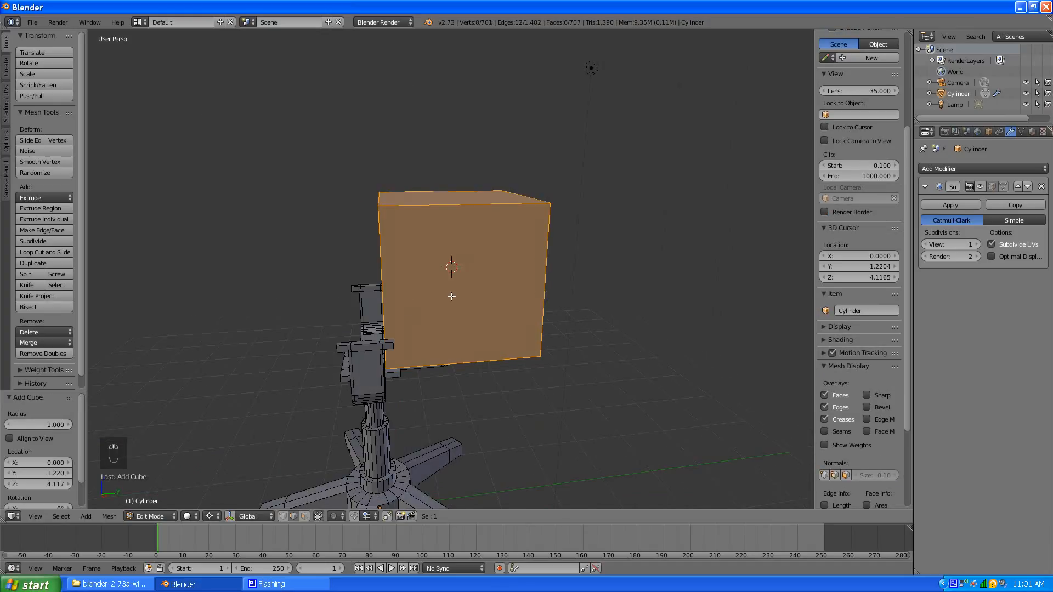
pyautogui.press('g')
pyautogui.press('y')
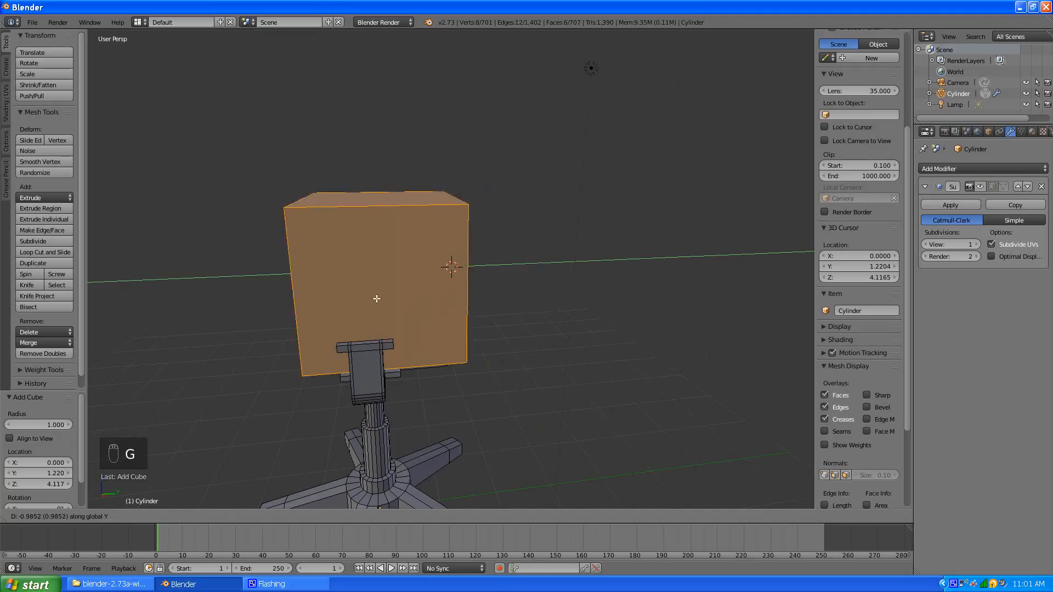
pyautogui.click(365, 293)
pyautogui.moveTo(329, 331); pyautogui.dragTo(395, 312, button='middle')
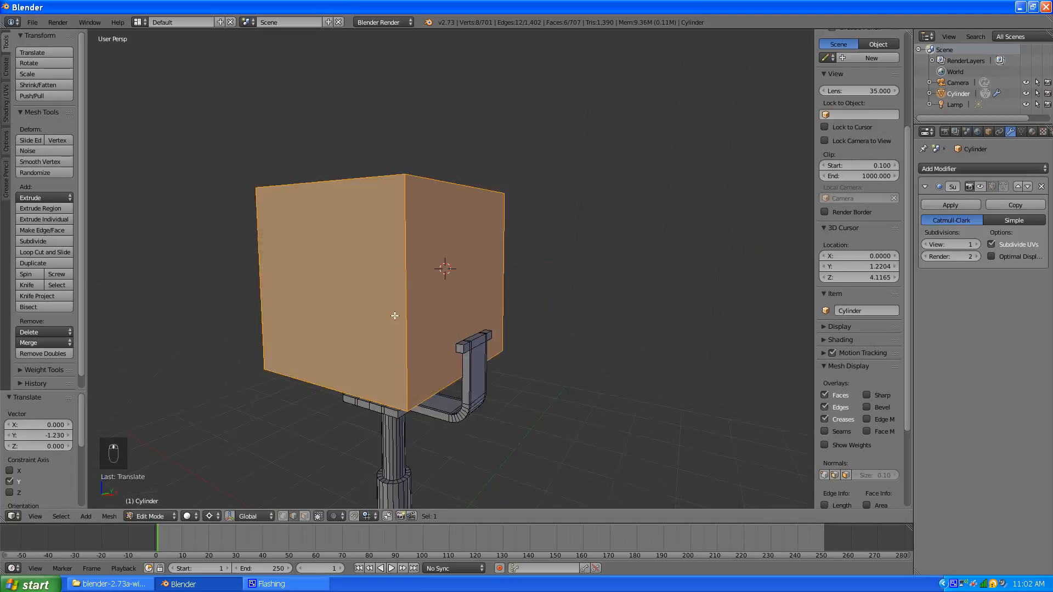
# Flatten the cube into a seat slab by scaling it to about 0.184 along Z
pyautogui.scroll(-2, 395, 315)
pyautogui.scroll(5, 426, 316)
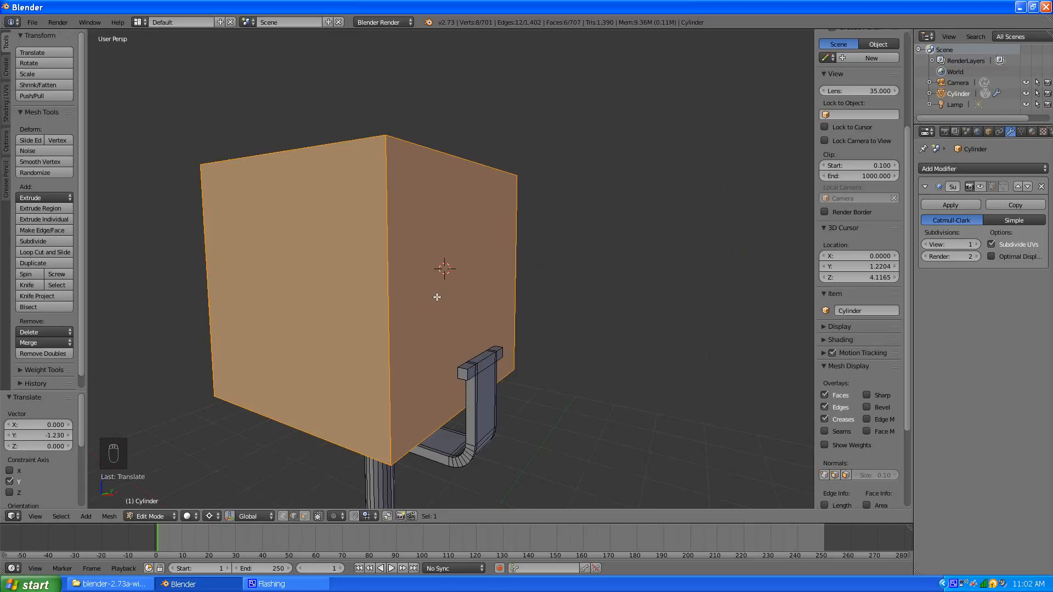
pyautogui.press('s')
pyautogui.press('z')
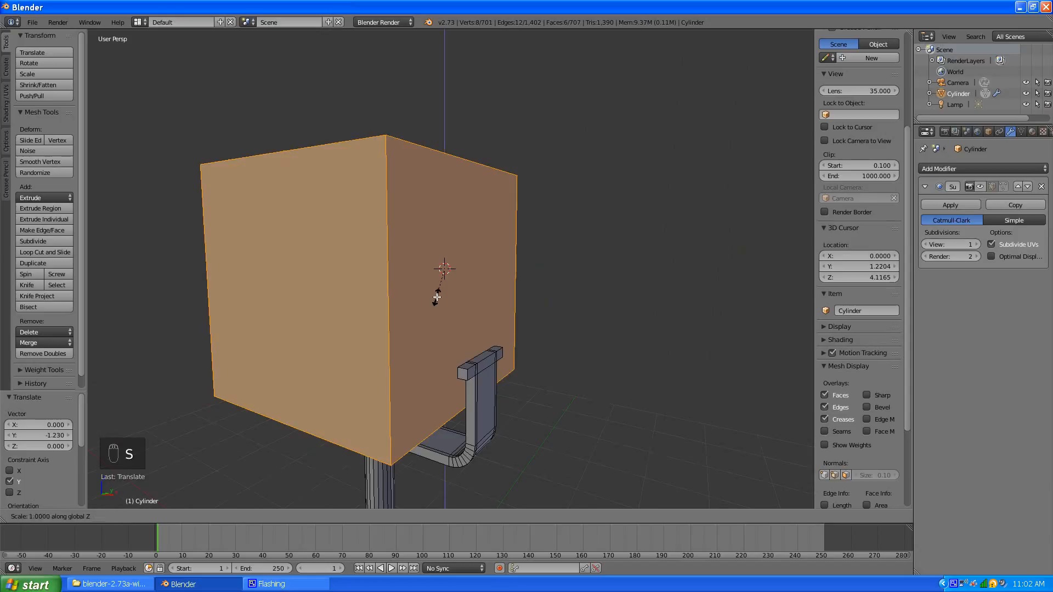
pyautogui.click(446, 271)
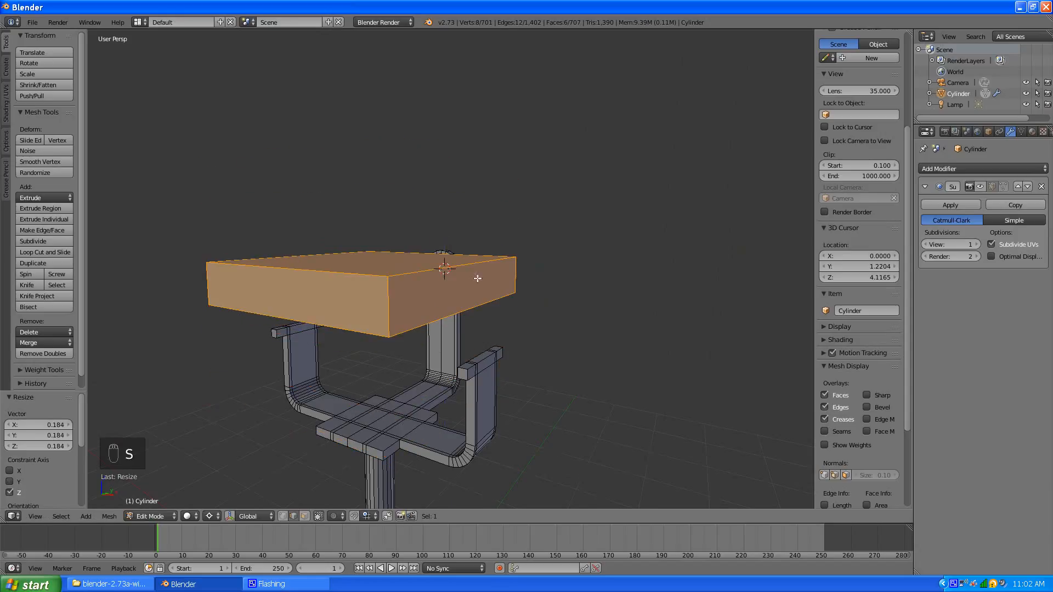
# Lower the slab between the side arms in two Z moves of about -0.874 and -0.350, using the right orthographic view for the second
pyautogui.moveTo(477, 277); pyautogui.dragTo(466, 336, button='middle')
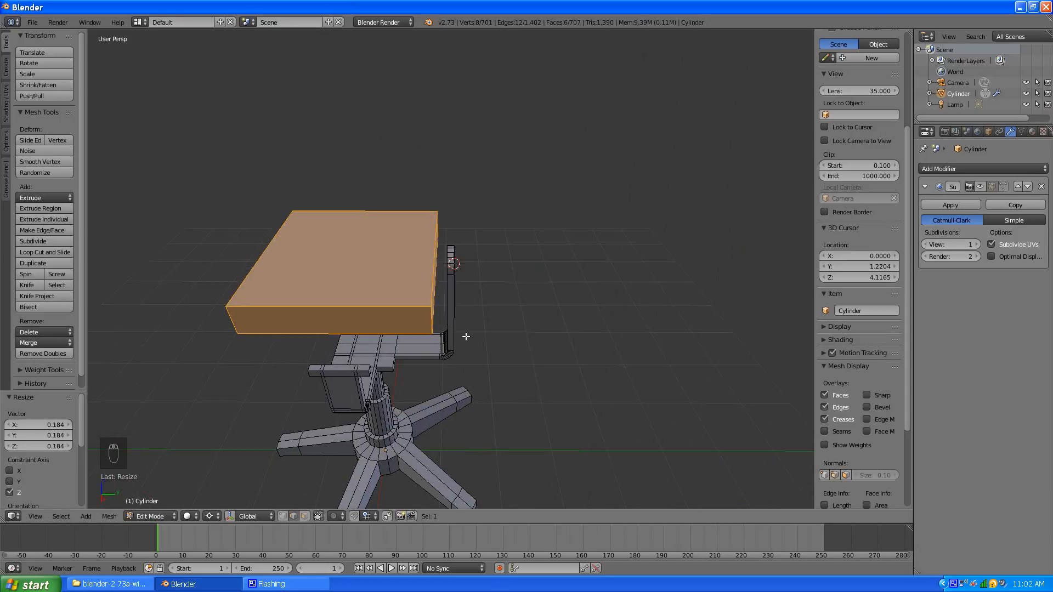
pyautogui.press('g')
pyautogui.press('z')
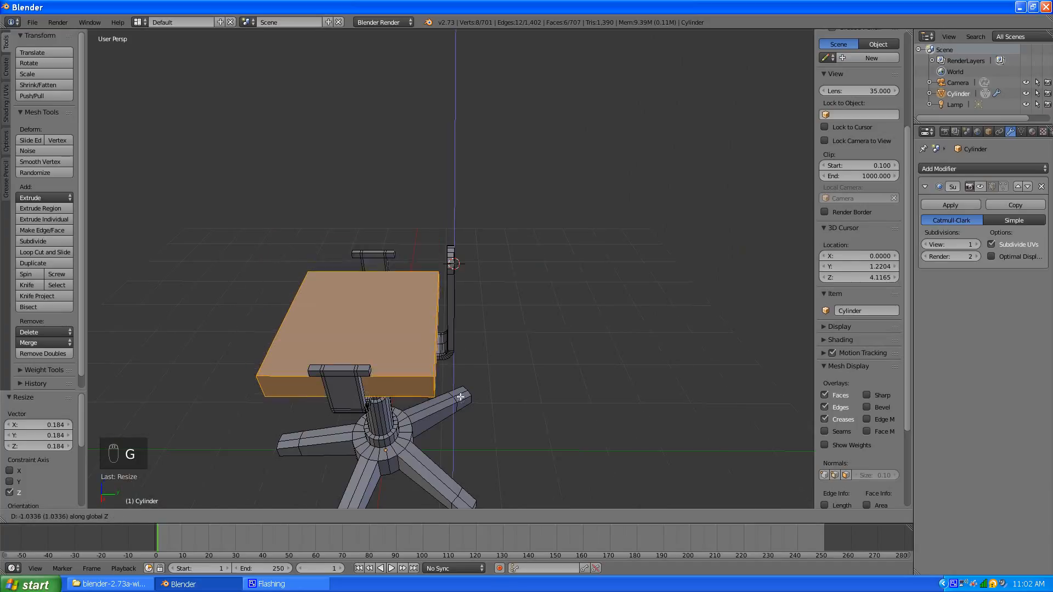
pyautogui.click(404, 387)
pyautogui.press('KP_5')
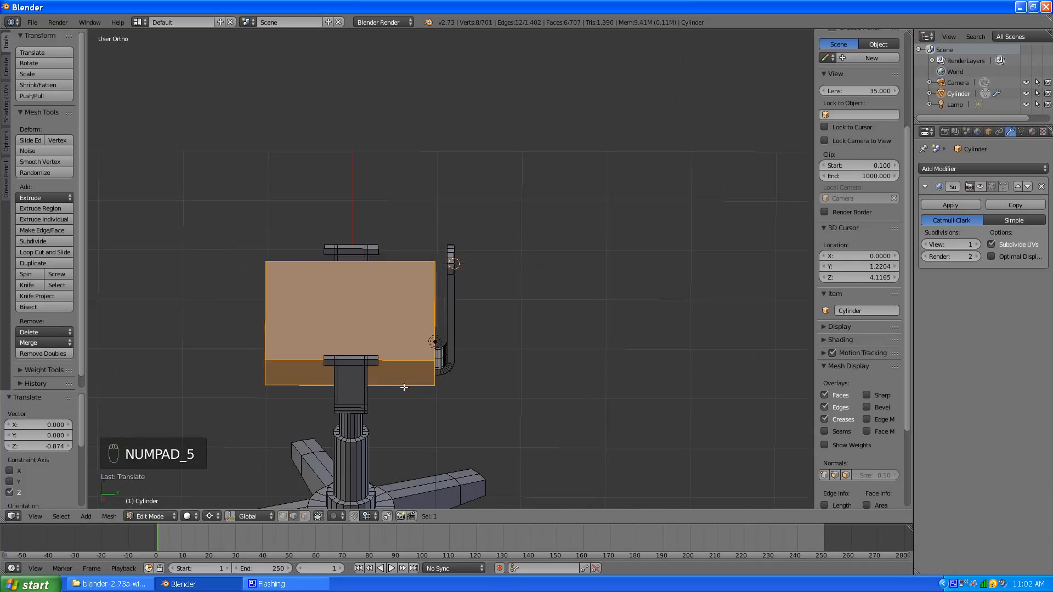
pyautogui.press('KP_3')
pyautogui.press('g')
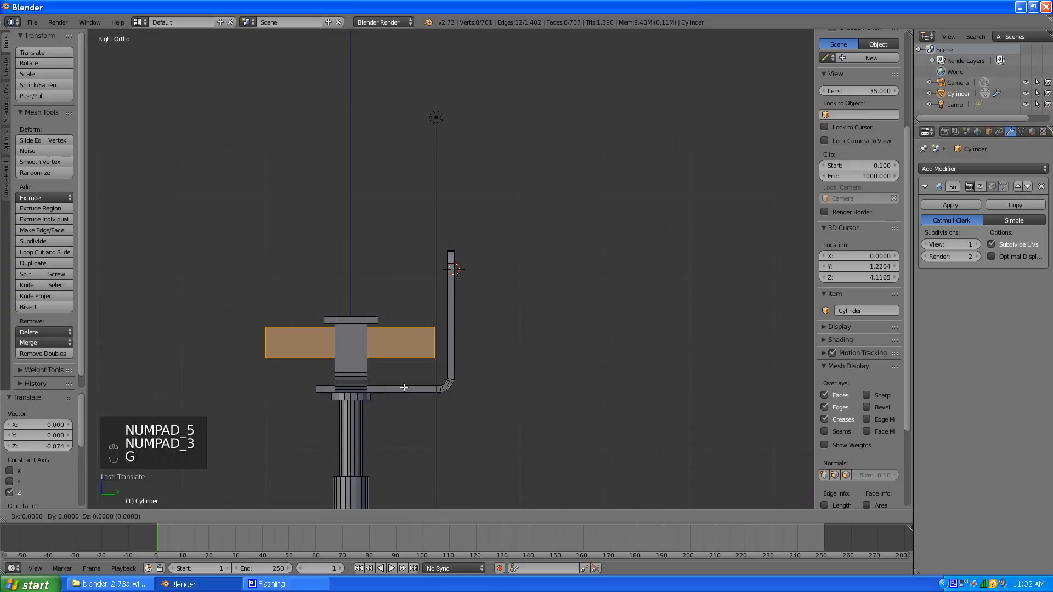
pyautogui.press('z')
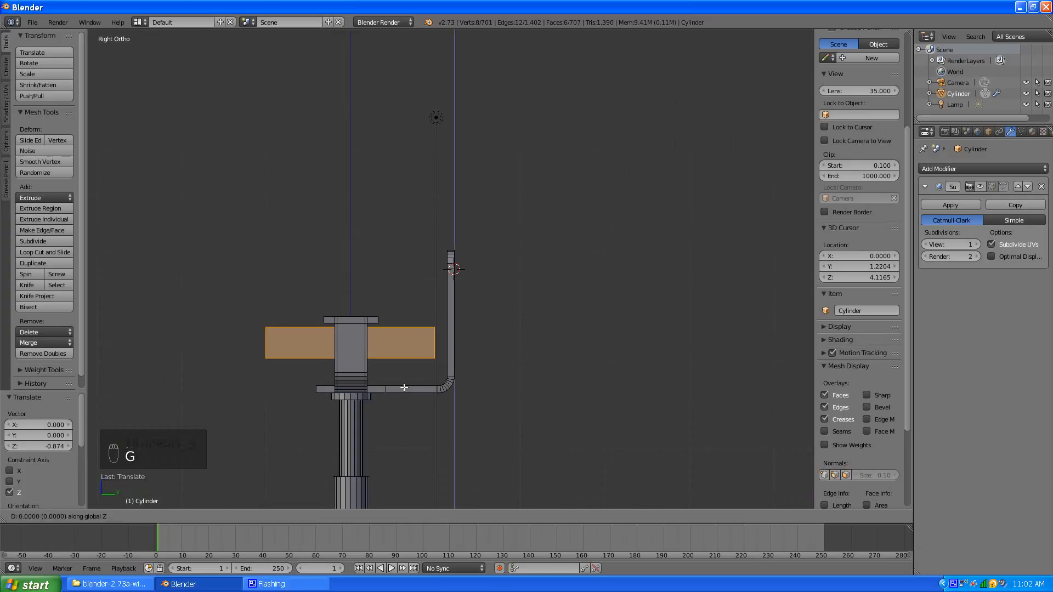
pyautogui.click(385, 418)
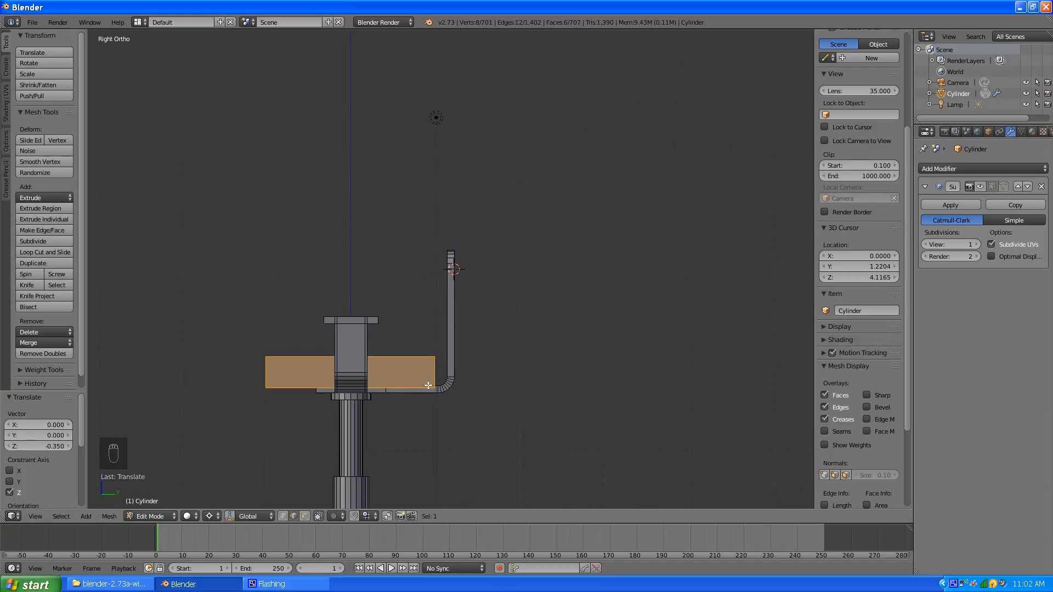
# Select the slab's face nearest the tall arm and move it about -0.16 along Y
pyautogui.scroll(3, 442, 405)
pyautogui.moveTo(442, 405); pyautogui.dragTo(381, 418, button='middle')
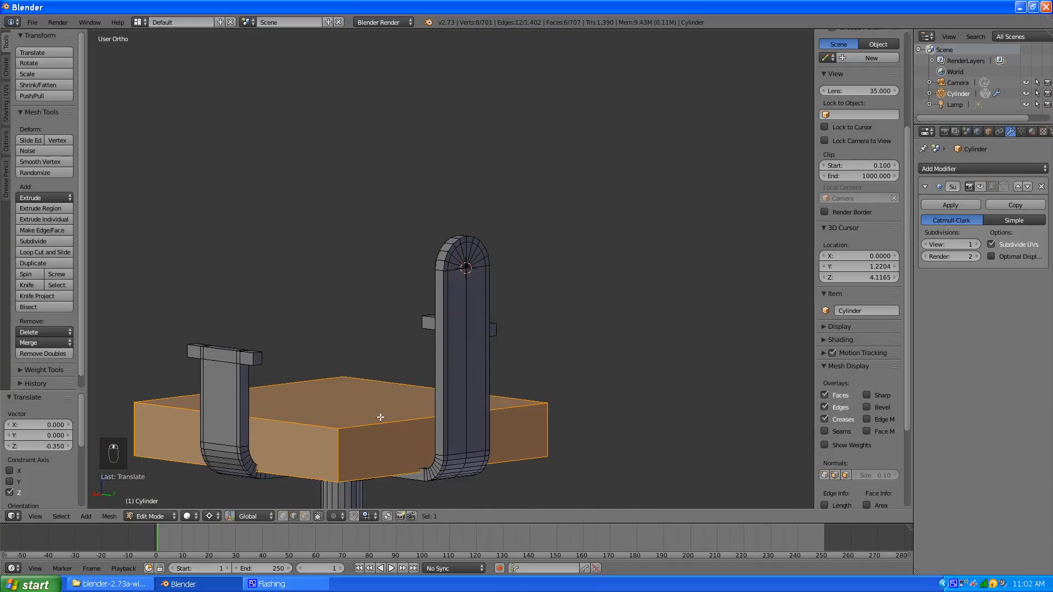
pyautogui.click(305, 517)
pyautogui.rightClick(377, 456)
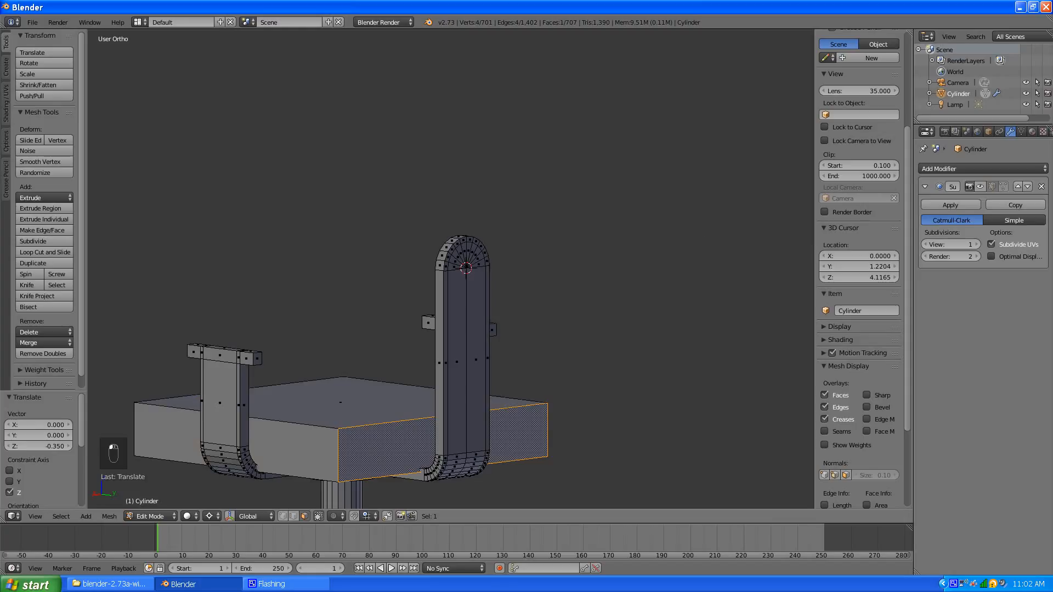
pyautogui.scroll(-4, 443, 338)
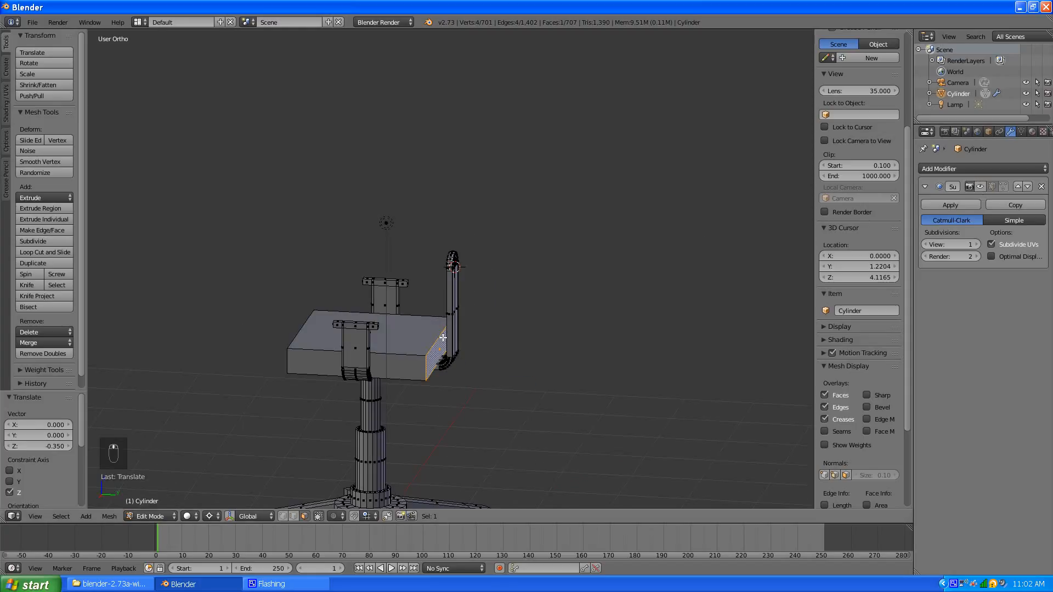
pyautogui.press('g')
pyautogui.press('y')
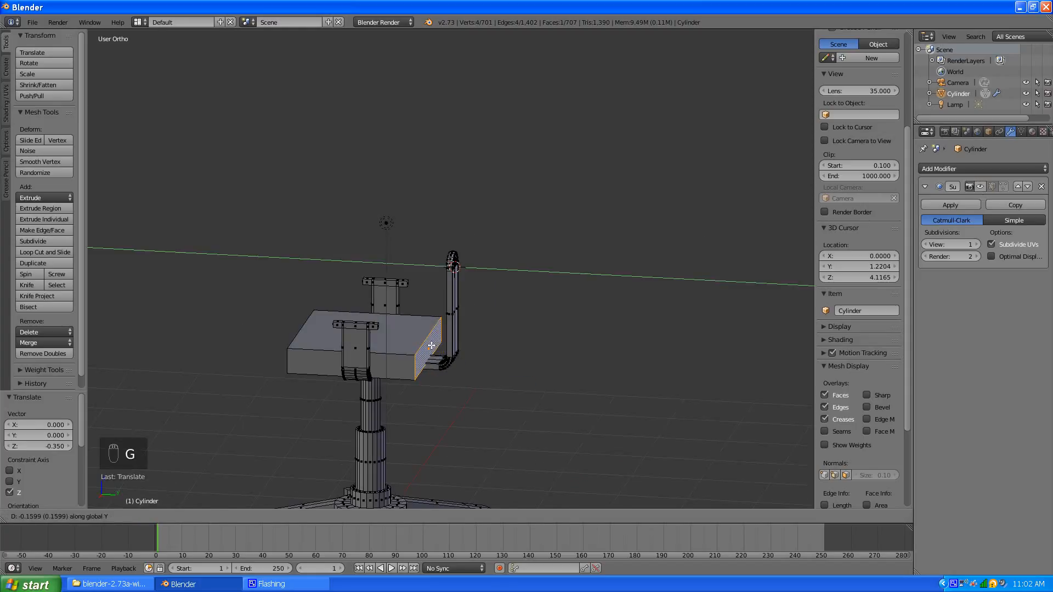
pyautogui.click(432, 345)
pyautogui.moveTo(418, 376); pyautogui.dragTo(379, 394, button='middle')
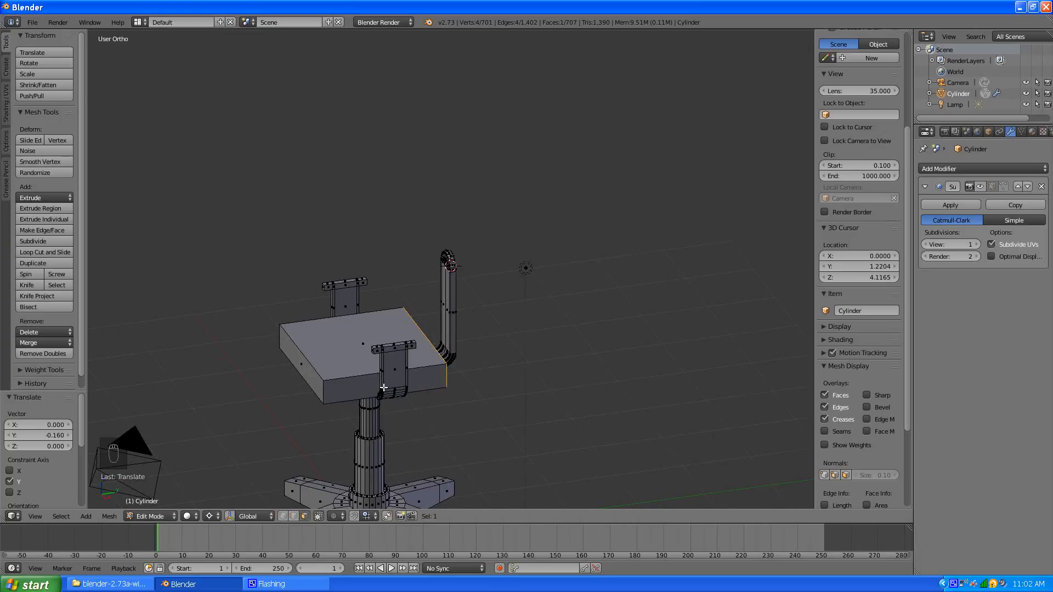
# Add a loop cut across the seat slab and slide it about 0.53 toward the front end, away from the tall arm
pyautogui.hotkey('ctrl', 'r')
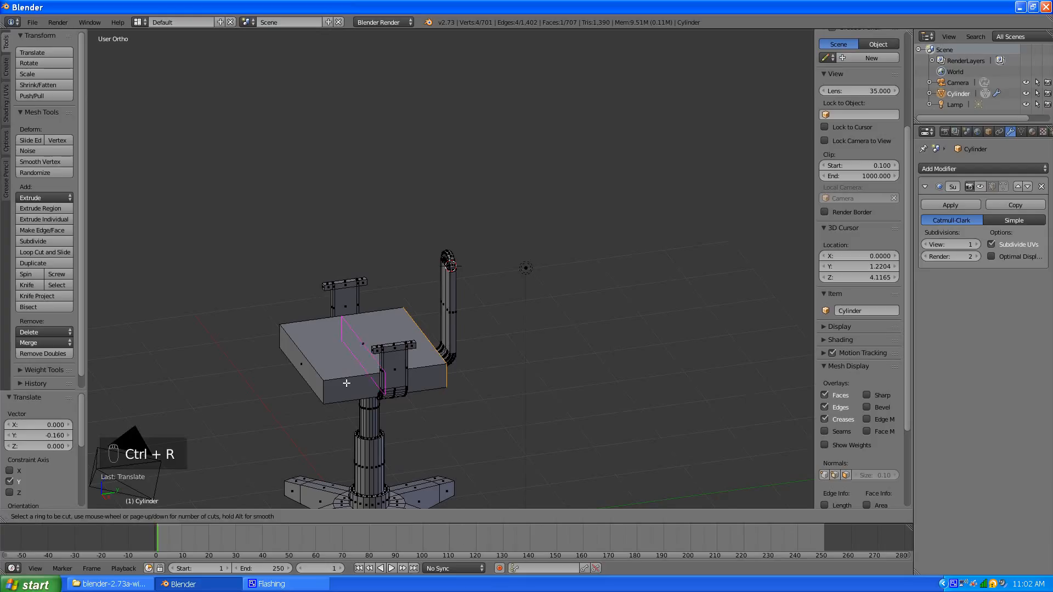
pyautogui.click(345, 382)
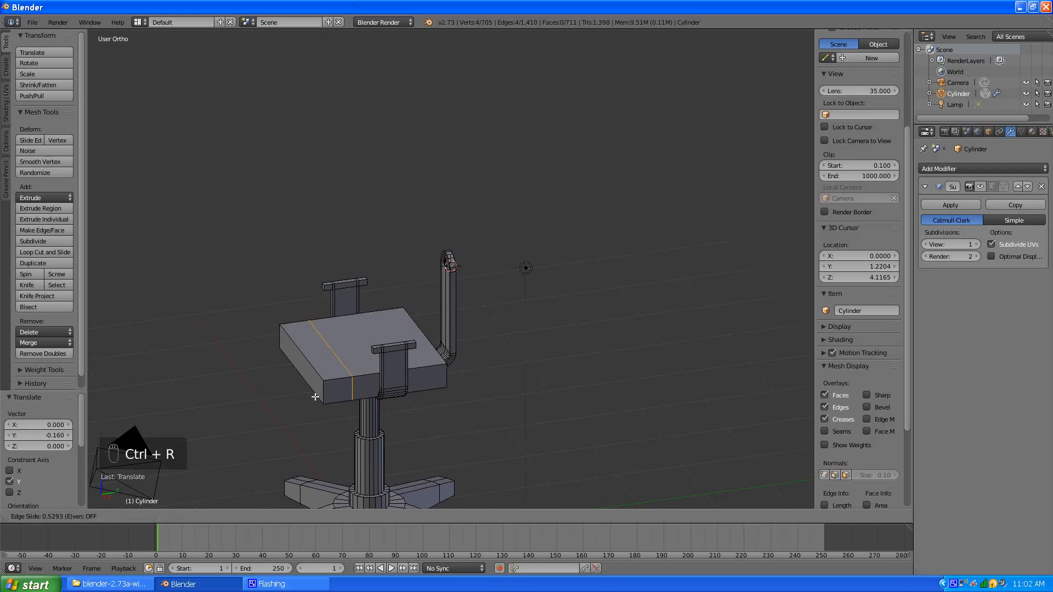
pyautogui.click(315, 397)
pyautogui.moveTo(315, 396)
pyautogui.mouseDown(button='middle')
pyautogui.moveTo(345, 404)
pyautogui.moveTo(327, 400)
pyautogui.mouseUp(button='middle')
pyautogui.scroll(3, 384, 382)
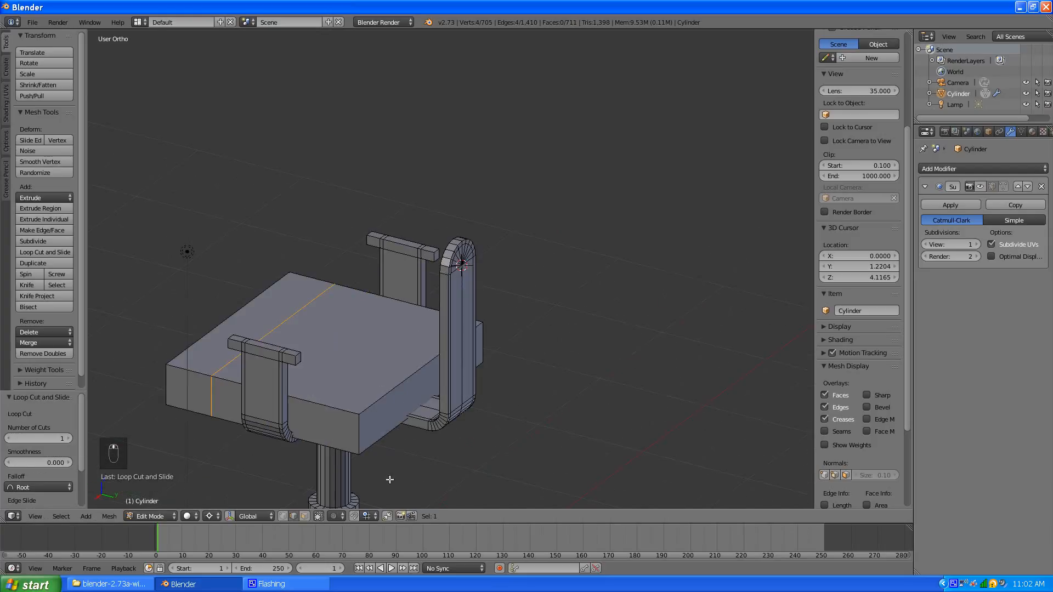
# Edge-slide the seat's rear top edge, beside the tall arm, downward by a factor of about -0.372
pyautogui.rightClick(386, 376)
pyautogui.press('g')
pyautogui.press('g')
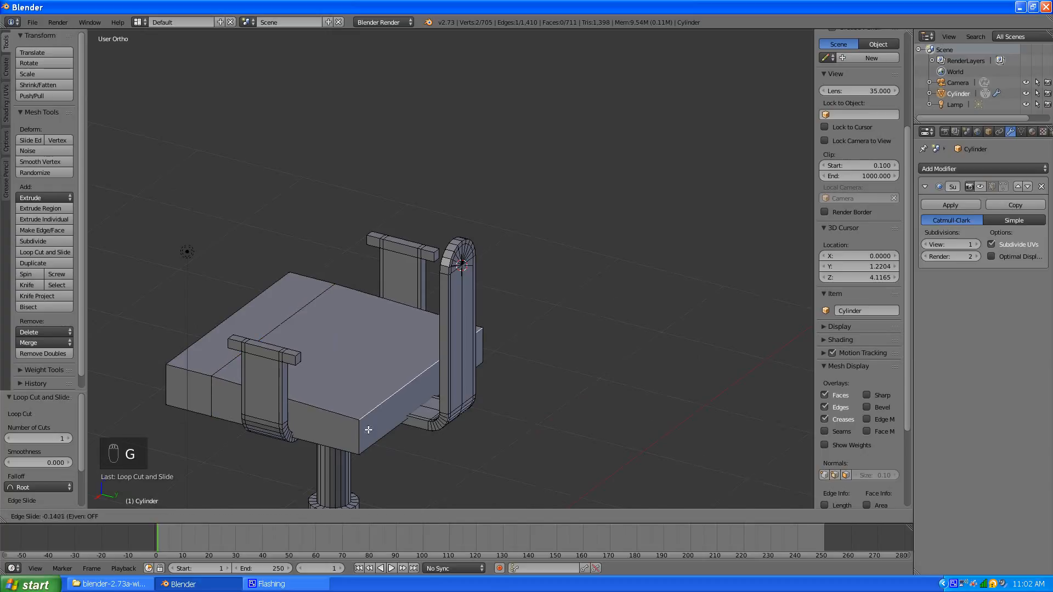
pyautogui.click(416, 386)
# Edge-slide the seat's front top edge downward by a factor of about -0.220
pyautogui.moveTo(275, 381); pyautogui.dragTo(364, 352, button='middle')
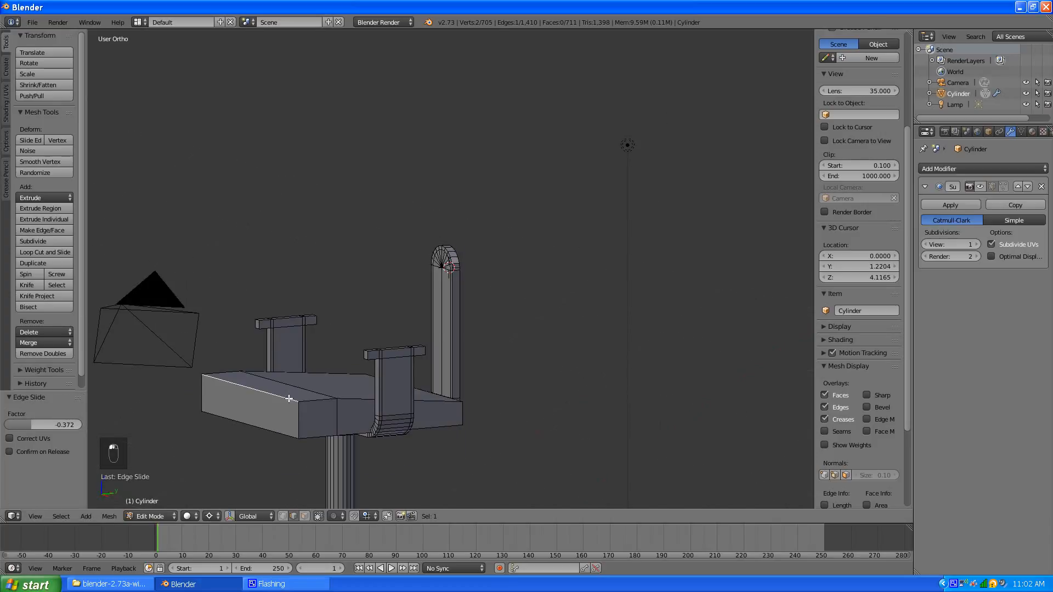
pyautogui.press('g')
pyautogui.press('g')
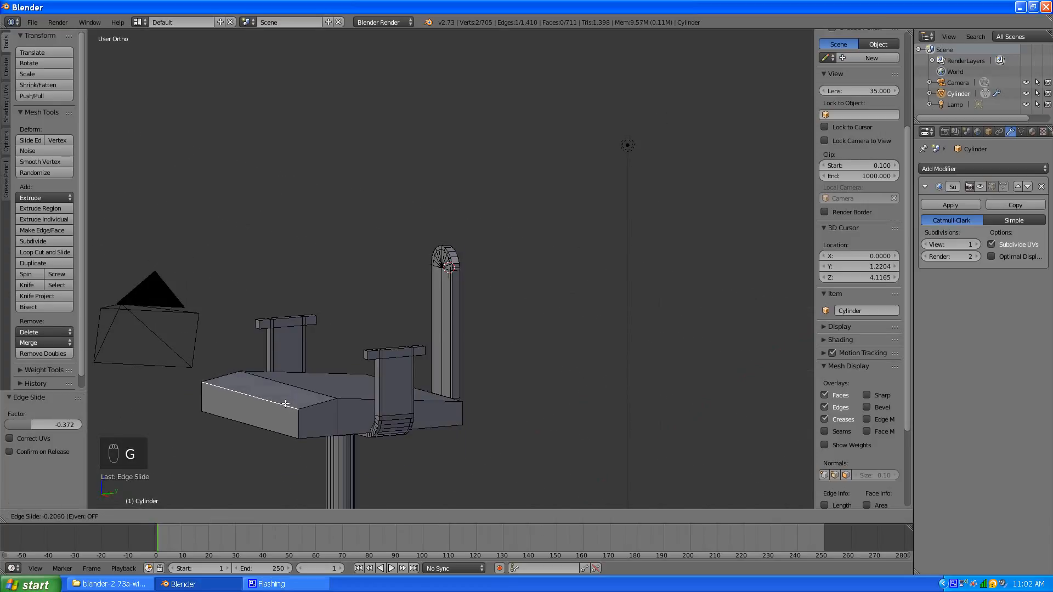
pyautogui.click(286, 403)
pyautogui.moveTo(286, 403); pyautogui.dragTo(353, 422, button='middle')
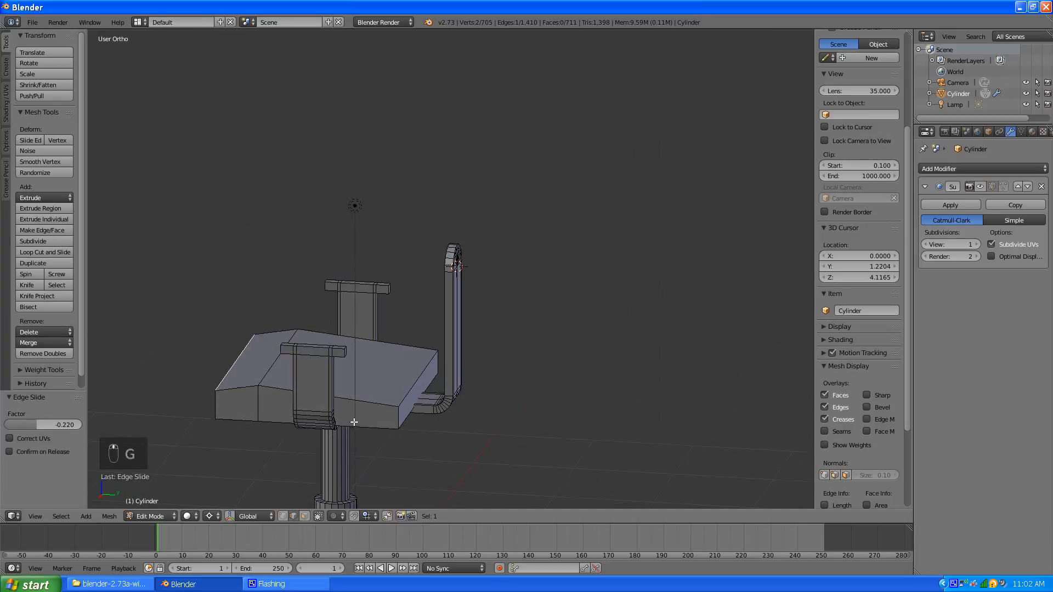
# Add a centred loop cut across the seat's longer rear section and raise its top edge about 0.053 along Z
pyautogui.hotkey('ctrl', 'r')
pyautogui.click(266, 395)
pyautogui.rightClick(267, 395)
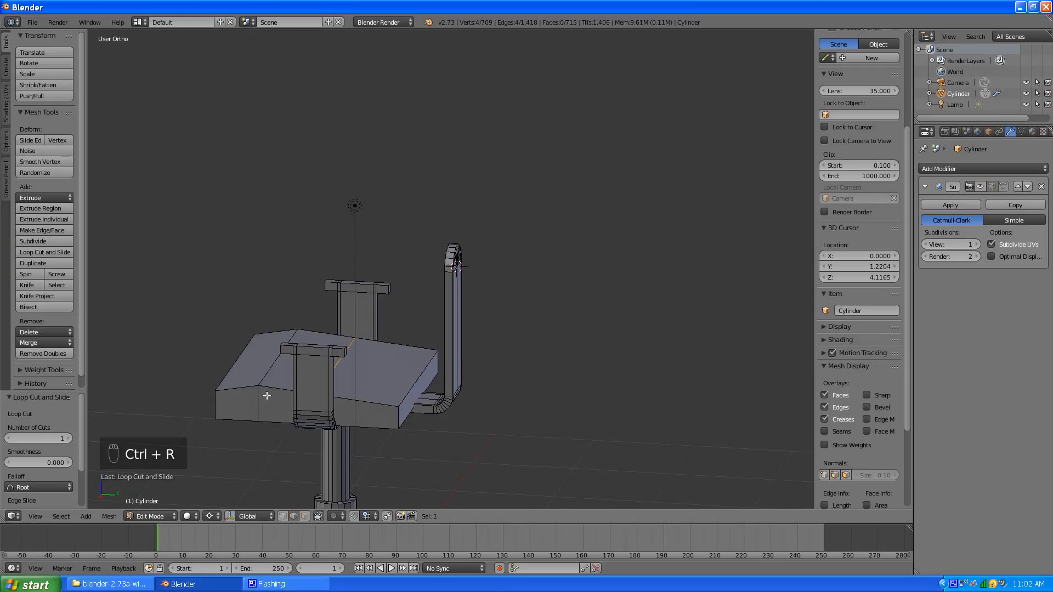
pyautogui.moveTo(308, 388); pyautogui.dragTo(334, 324, button='middle')
pyautogui.rightClick(344, 324)
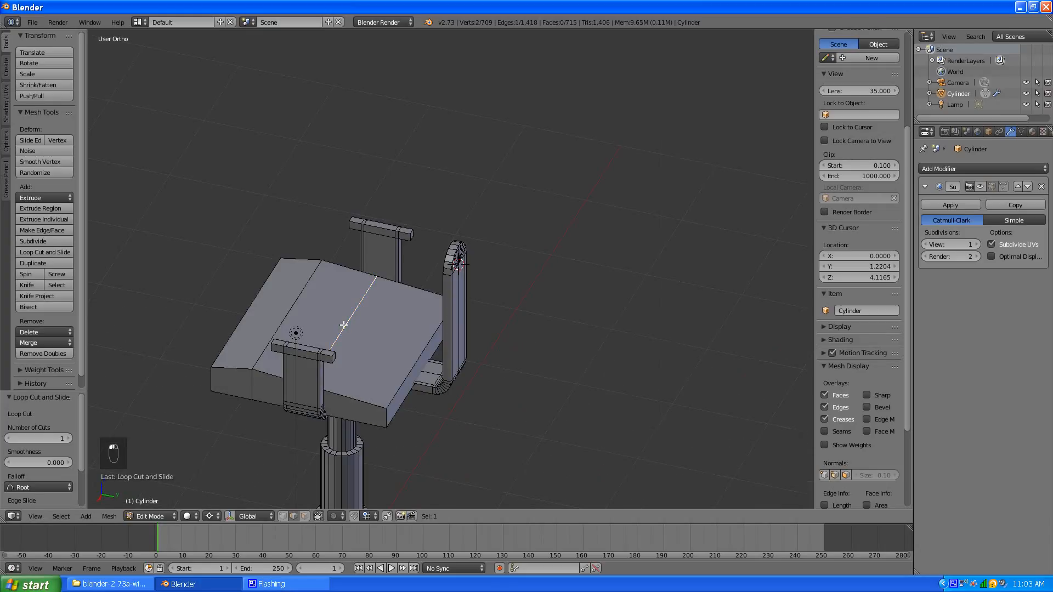
pyautogui.press('g')
pyautogui.press('z')
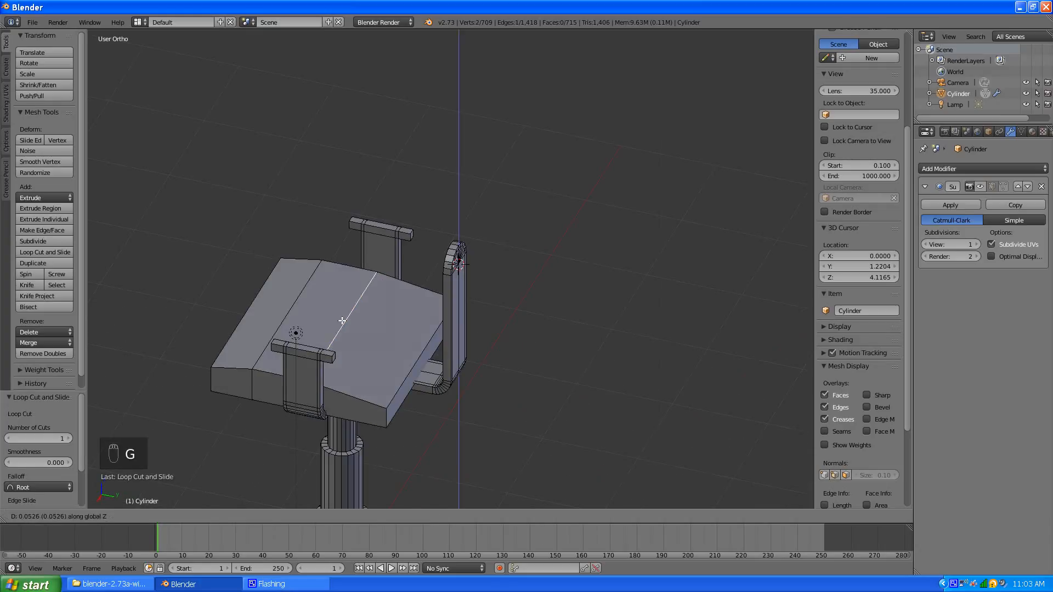
pyautogui.click(304, 360)
# Select all linked faces of the seat in perspective view, inset them by about 0.176, and clear the selection
pyautogui.press('KP_5')
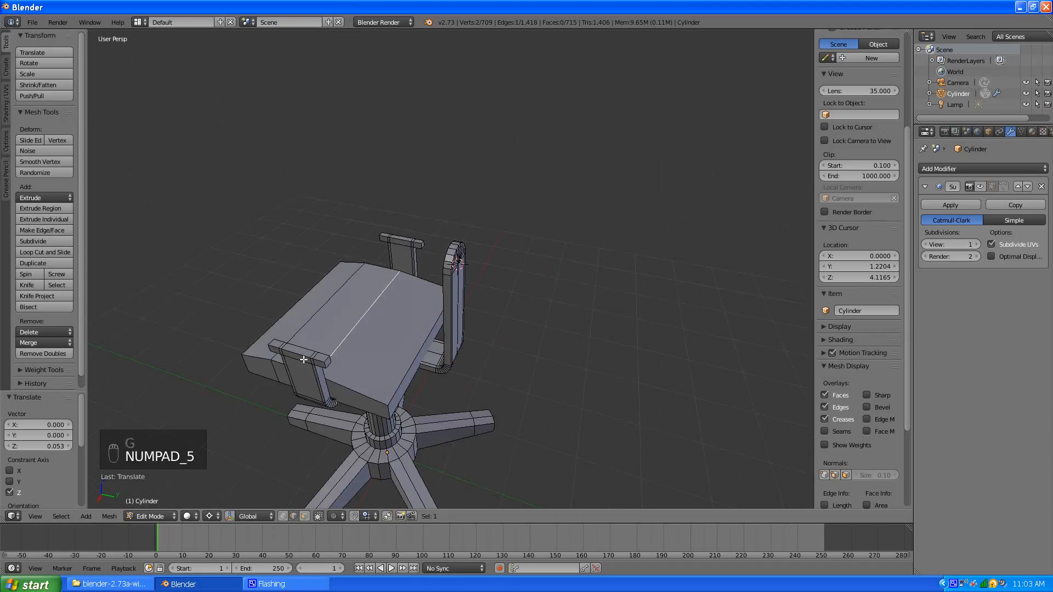
pyautogui.scroll(-4, 296, 357)
pyautogui.scroll(3, 394, 304)
pyautogui.moveTo(394, 304); pyautogui.dragTo(388, 372, button='middle')
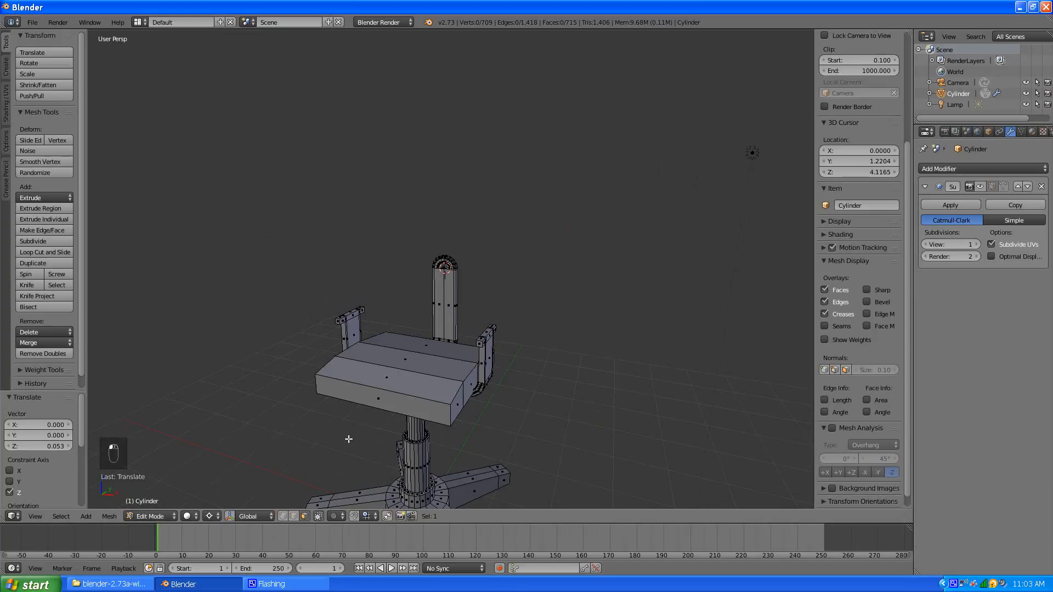
pyautogui.press('l')
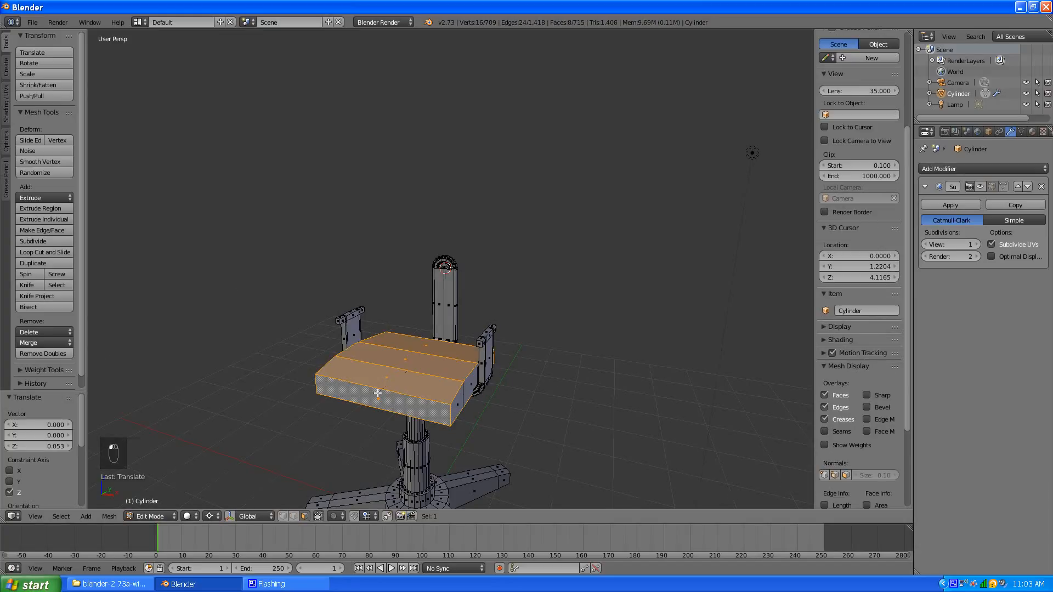
pyautogui.press('i')
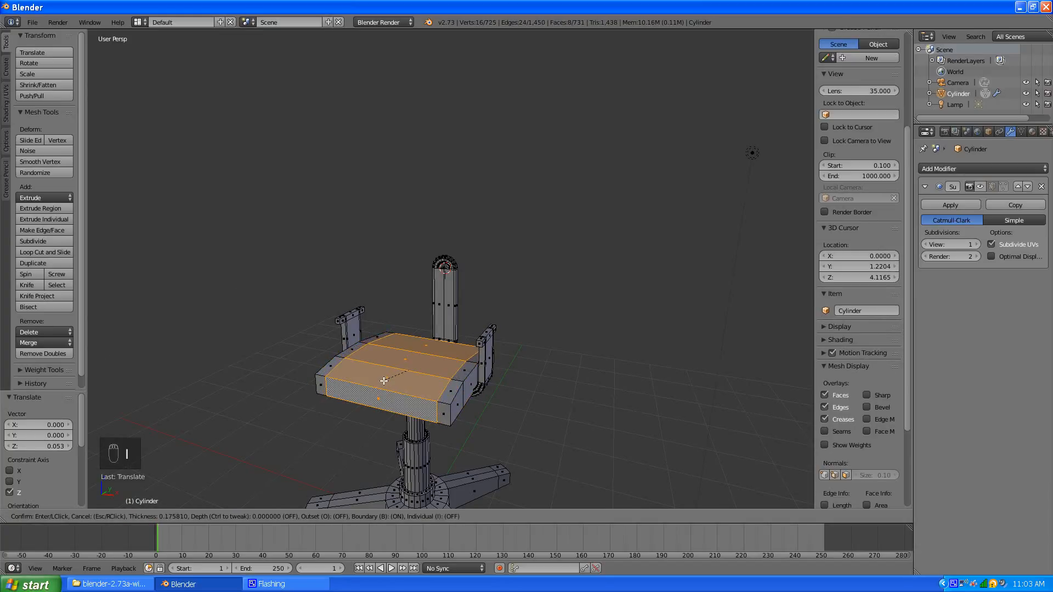
pyautogui.click(384, 380)
pyautogui.press('a')
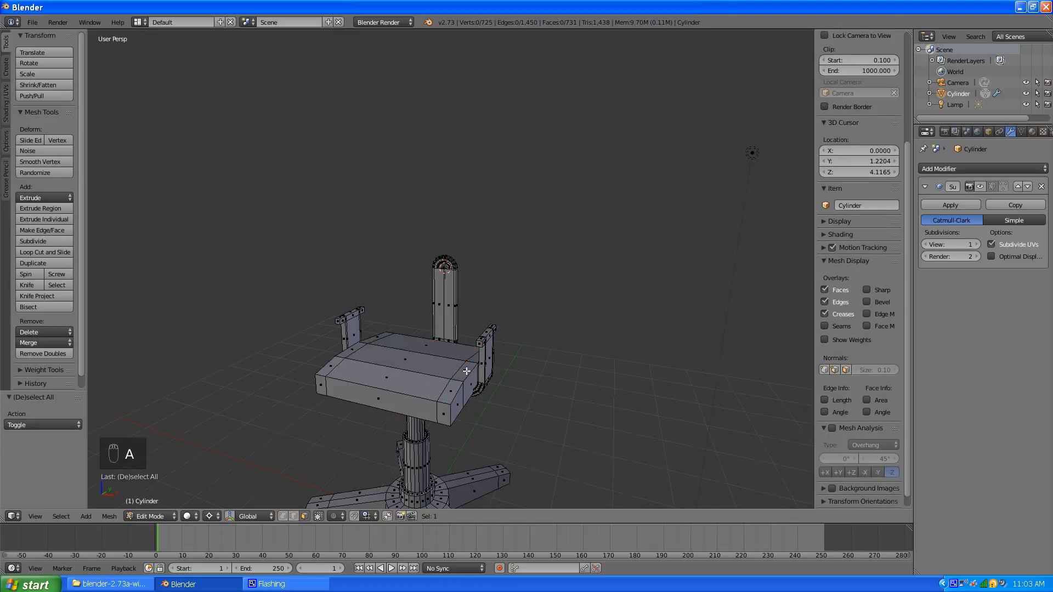
# Add a horizontal loop cut around the seat's side faces, roughly midway up its thickness
pyautogui.moveTo(433, 387); pyautogui.dragTo(398, 366, button='middle')
pyautogui.moveTo(353, 373); pyautogui.dragTo(358, 369, button='middle')
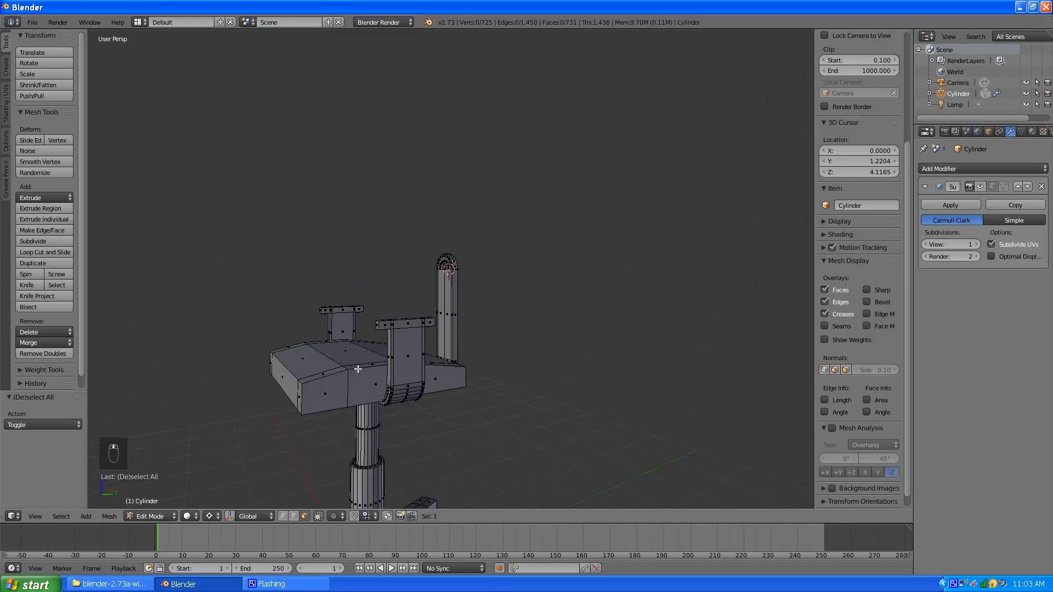
pyautogui.hotkey('ctrl', 'r')
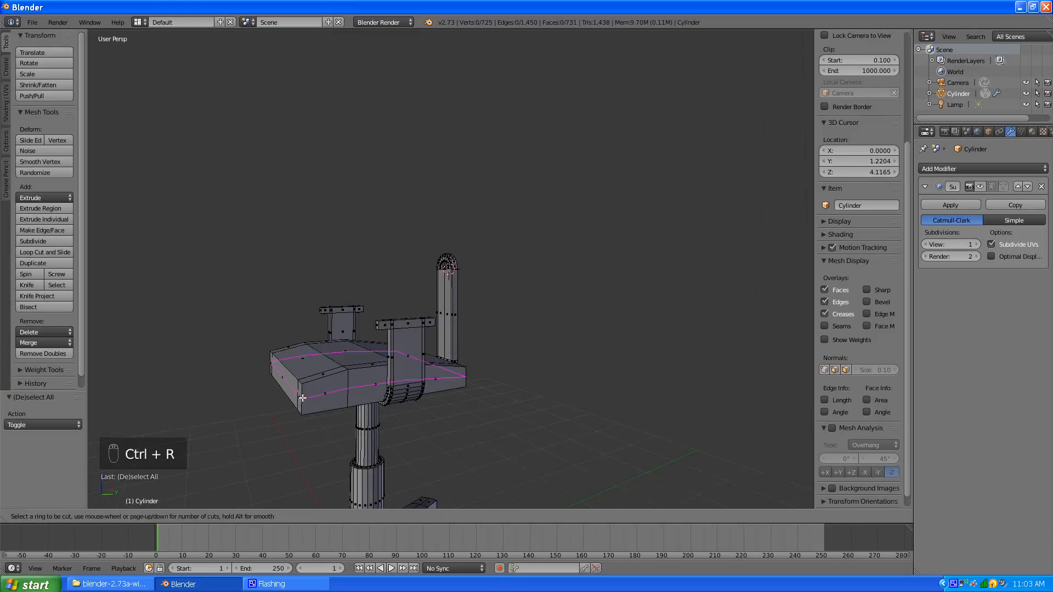
pyautogui.click(302, 399)
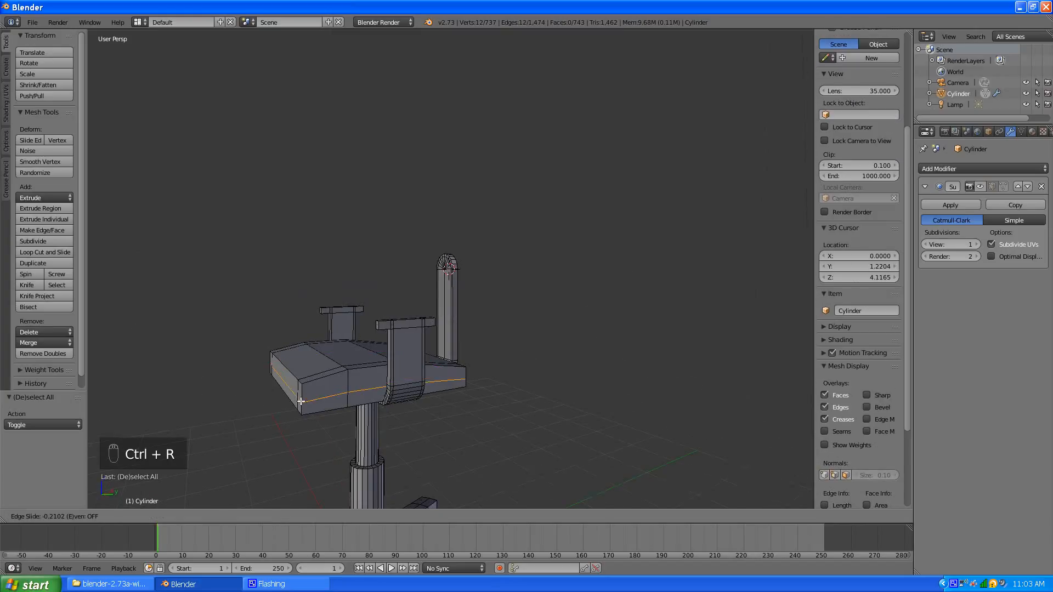
pyautogui.click(306, 397)
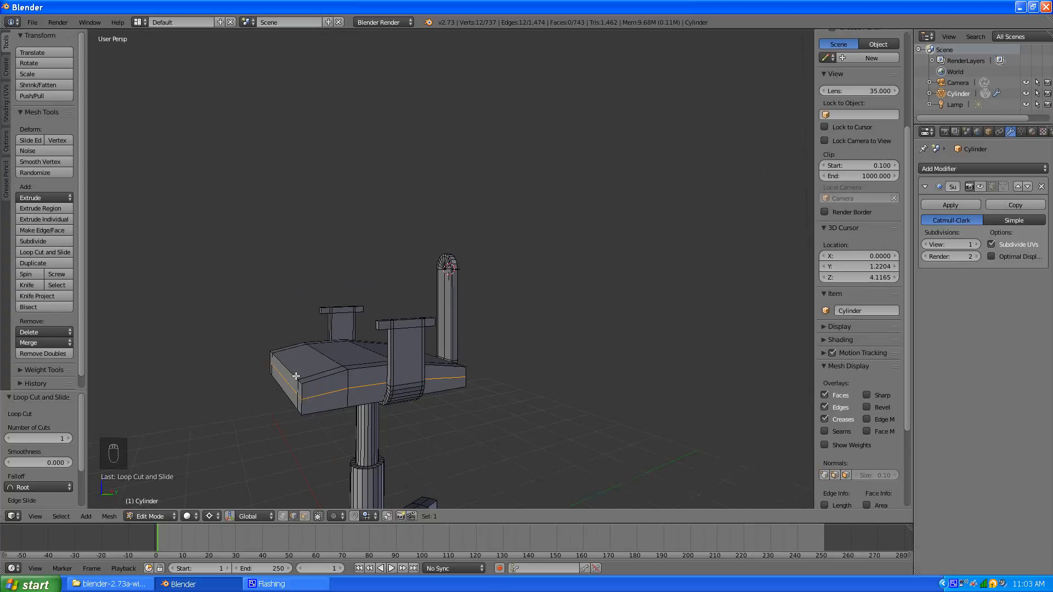
# Edge-slide the seat's front top edge inward along the top surface by a factor of about 0.113
pyautogui.keyDown('alt'); pyautogui.rightClick(296, 376); pyautogui.keyUp('alt')
pyautogui.press('g')
pyautogui.press('g')
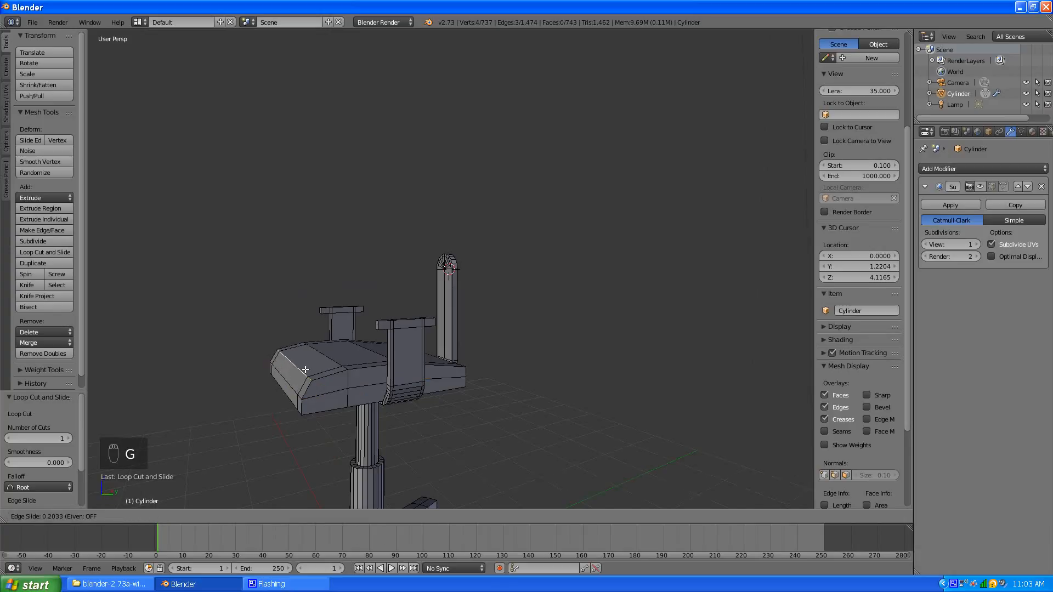
pyautogui.click(303, 371)
# Edge-slide the seat's front bottom edge slightly inward along the underside and clear the selection
pyautogui.moveTo(287, 380); pyautogui.dragTo(280, 349, button='middle')
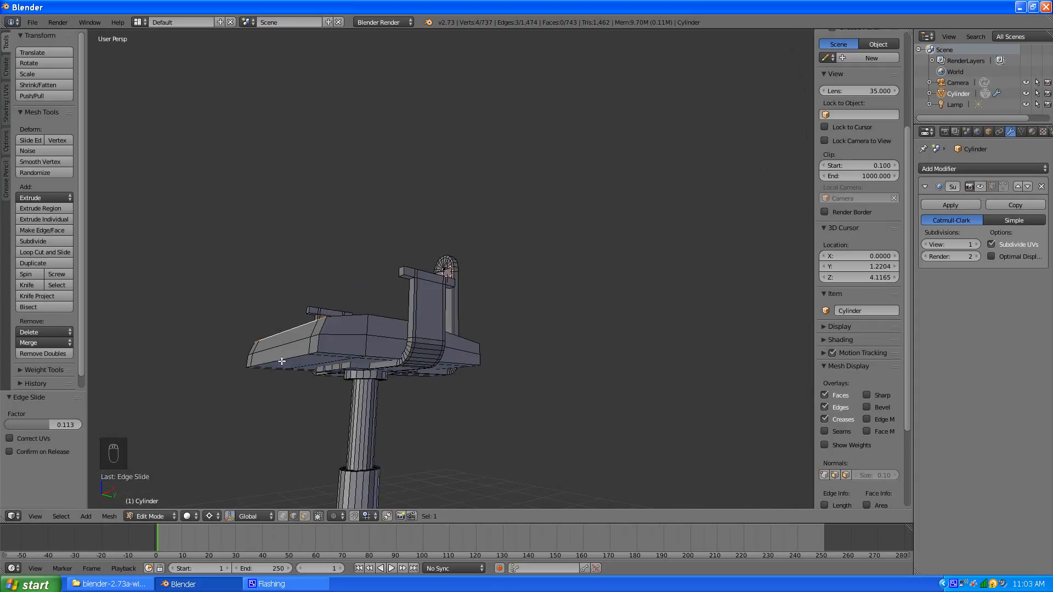
pyautogui.keyDown('alt'); pyautogui.rightClick(282, 361); pyautogui.keyUp('alt')
pyautogui.press('g')
pyautogui.press('g')
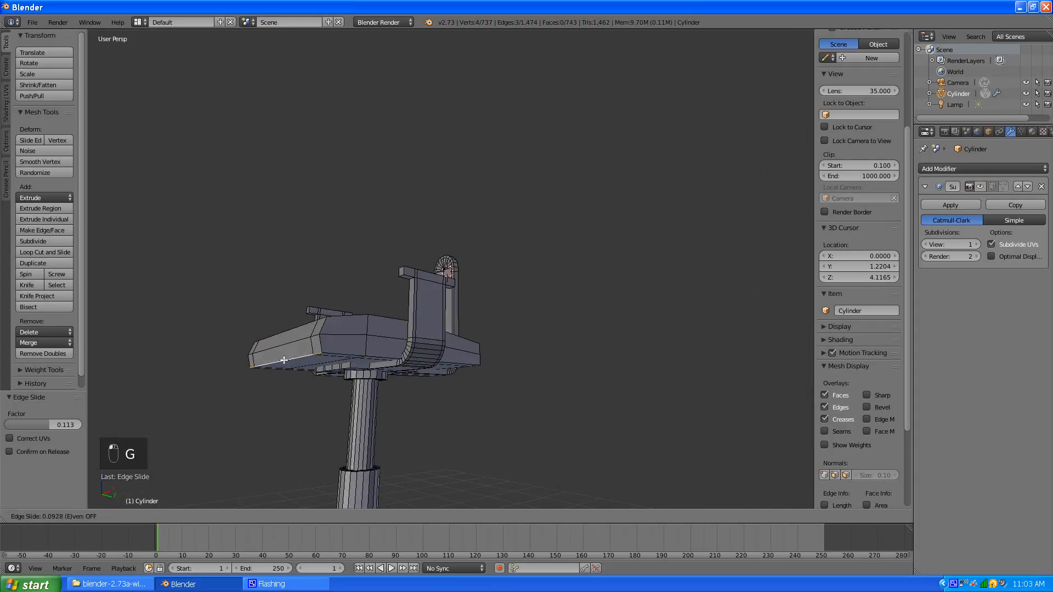
pyautogui.click(285, 360)
pyautogui.moveTo(285, 360); pyautogui.dragTo(382, 416, button='middle')
pyautogui.press('a')
# Preview the chair with the subdivision modifier shown in Edit Mode, inspect the seat, and turn the preview off again
pyautogui.click(979, 187)
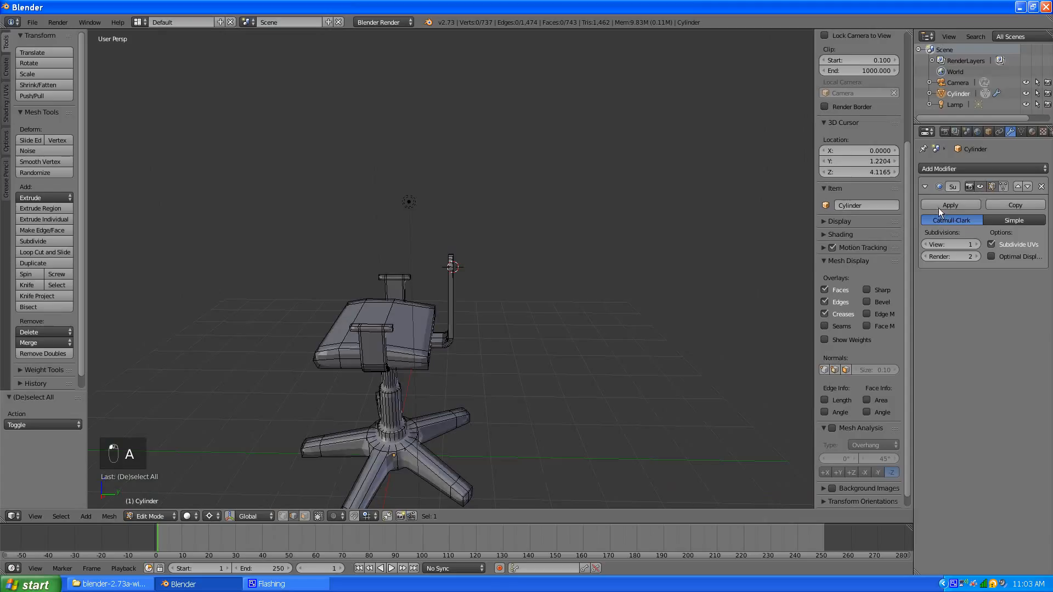
pyautogui.moveTo(483, 323); pyautogui.dragTo(547, 345, button='middle')
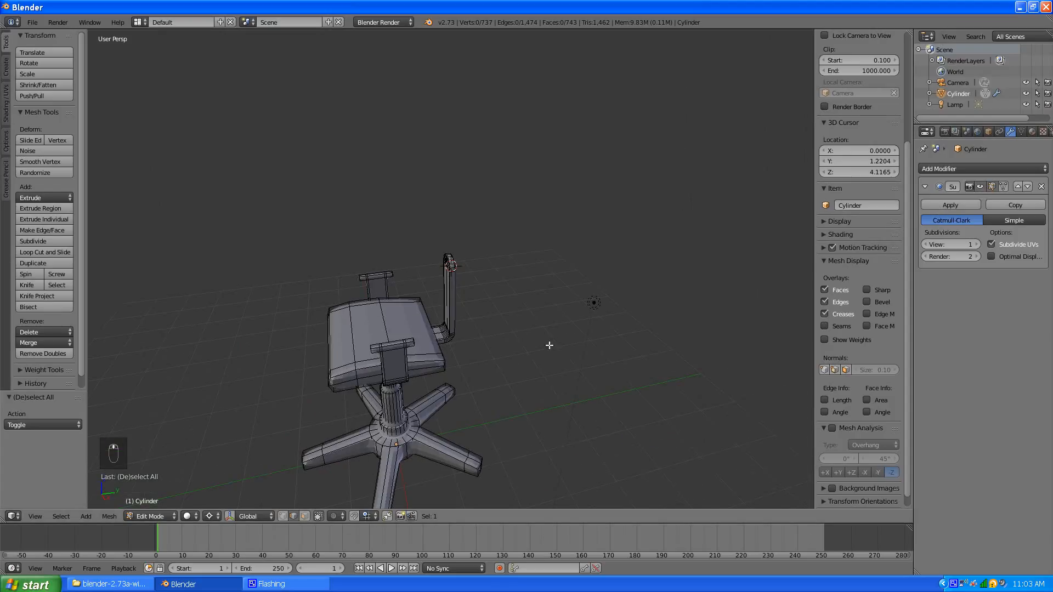
pyautogui.click(980, 187)
# Select all linked geometry of the seat and duplicate it about 1.569 upward along Z
pyautogui.scroll(3, 477, 385)
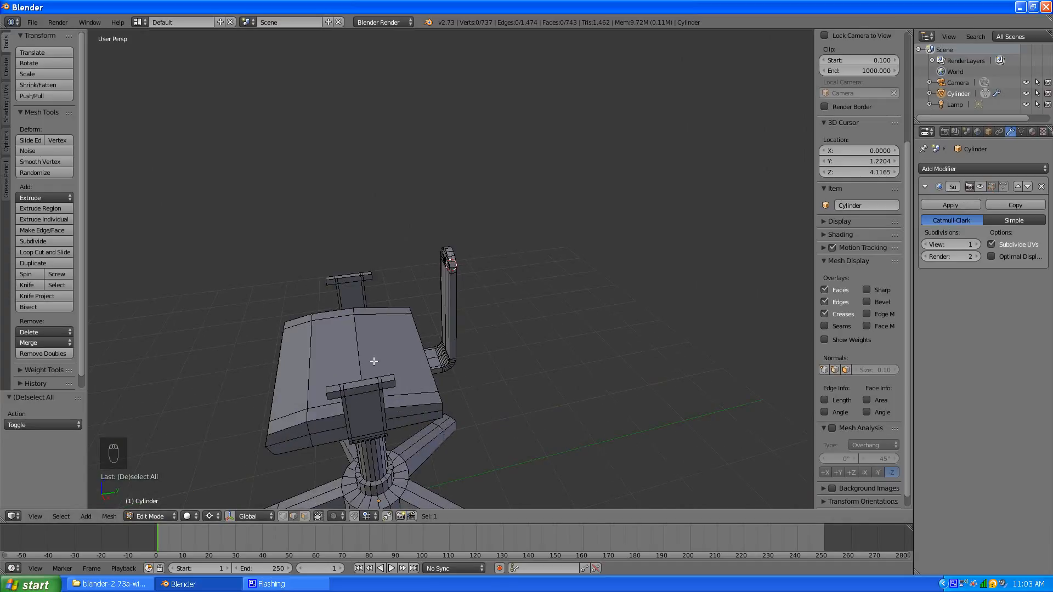
pyautogui.rightClick(359, 360)
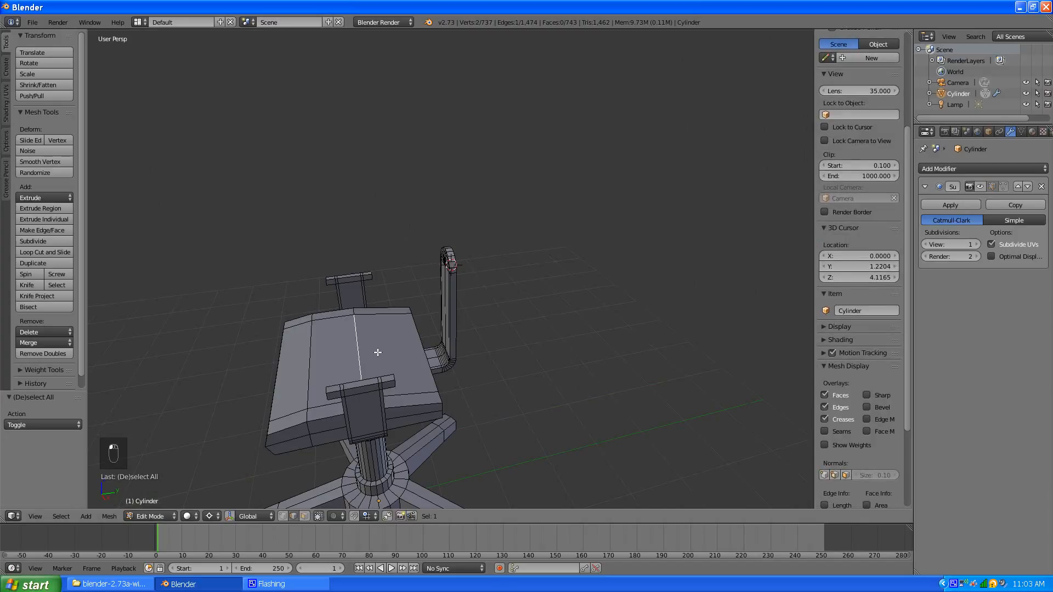
pyautogui.hotkey('ctrl', 'l')
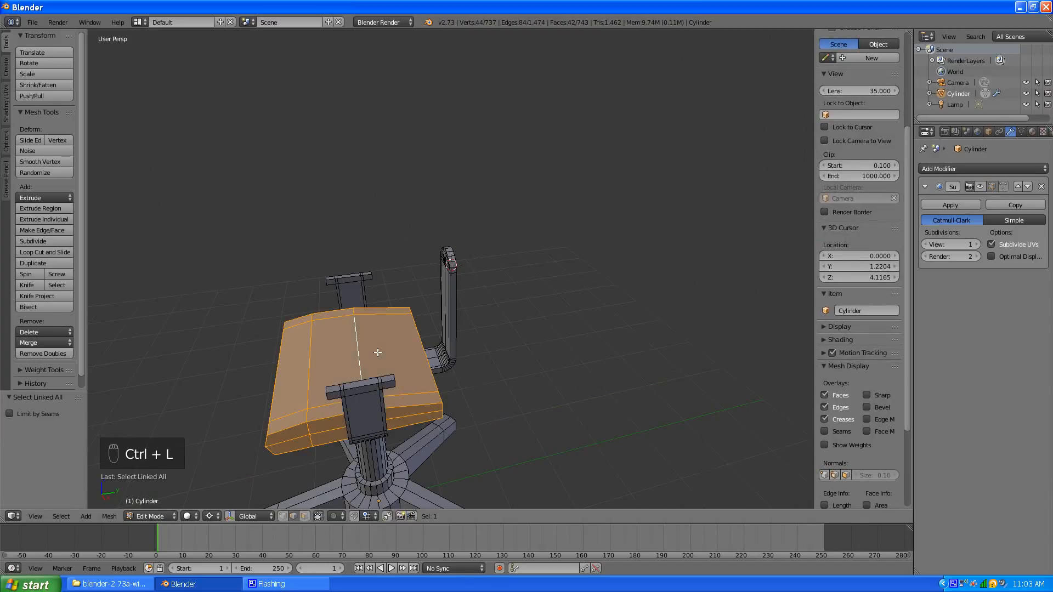
pyautogui.hotkey('shift', 'd')
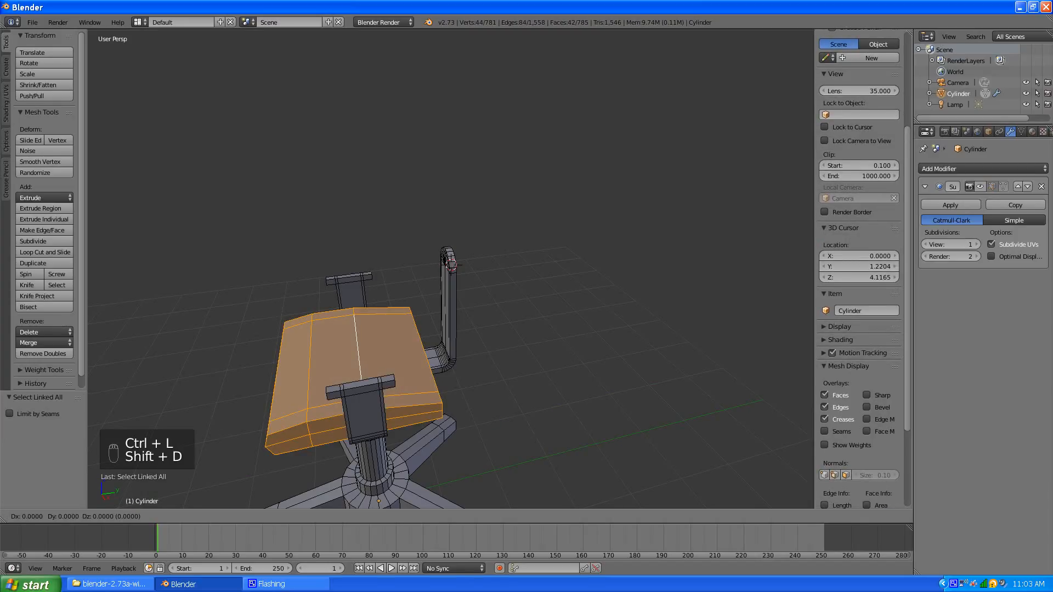
pyautogui.press('z')
pyautogui.click(394, 239)
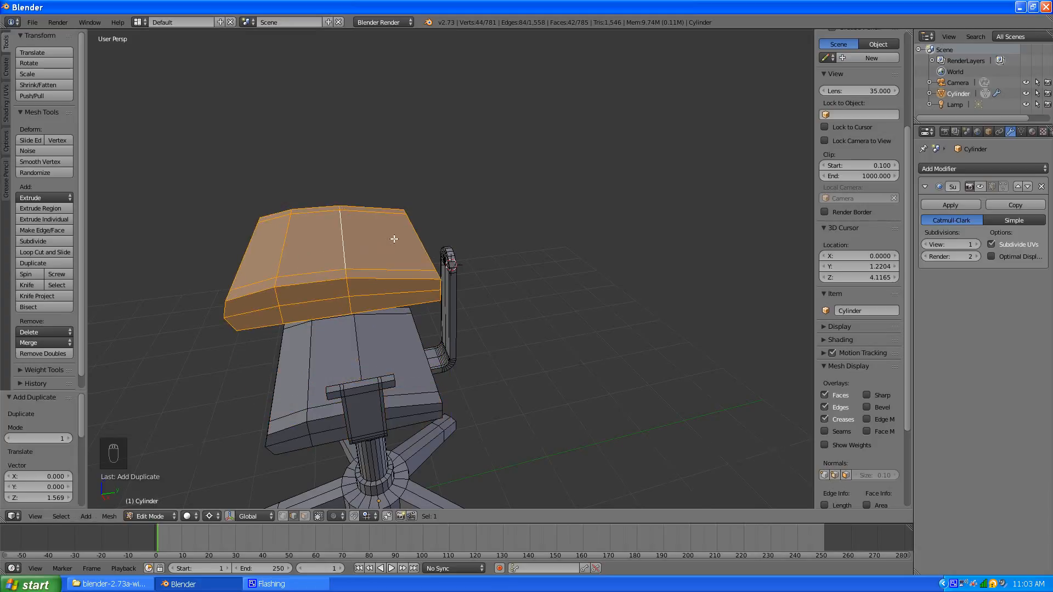
# Rotate the duplicated seat 180° about Z and 90° about X to stand it upright as the backrest
pyautogui.press('r')
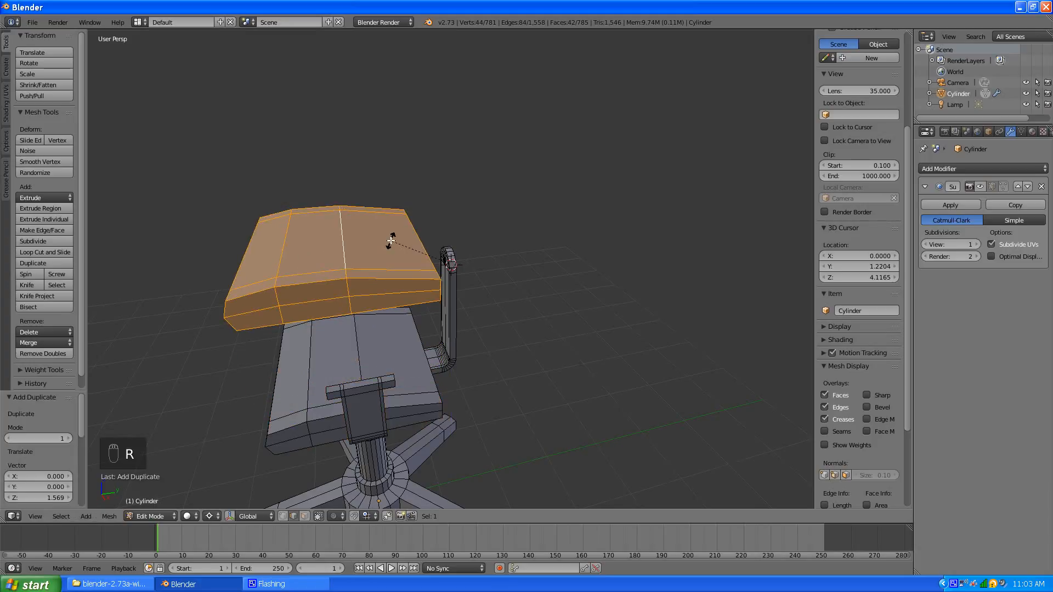
pyautogui.write('z')
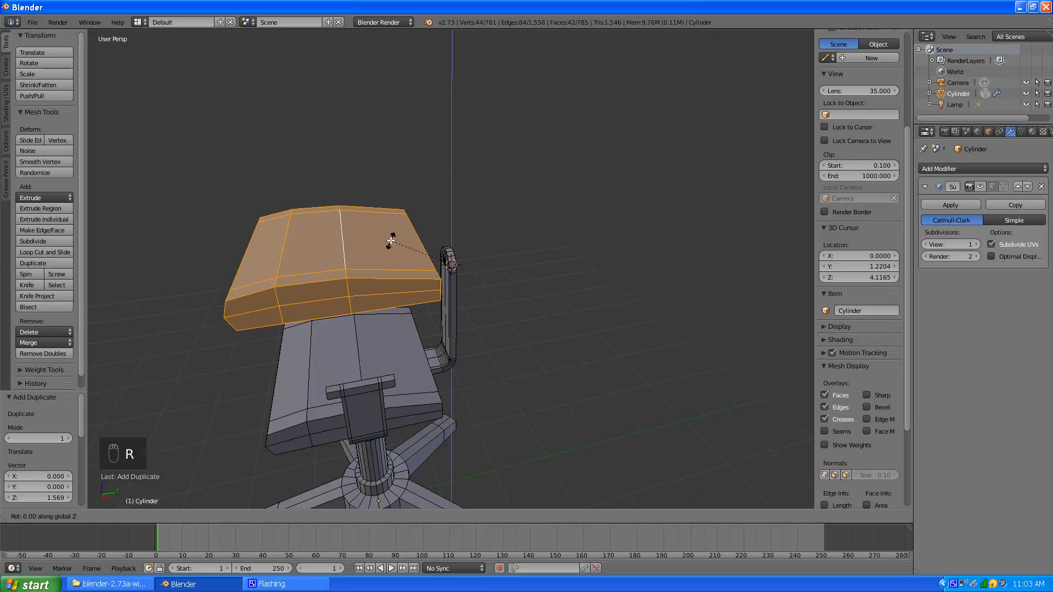
pyautogui.write('180')
pyautogui.click(390, 240)
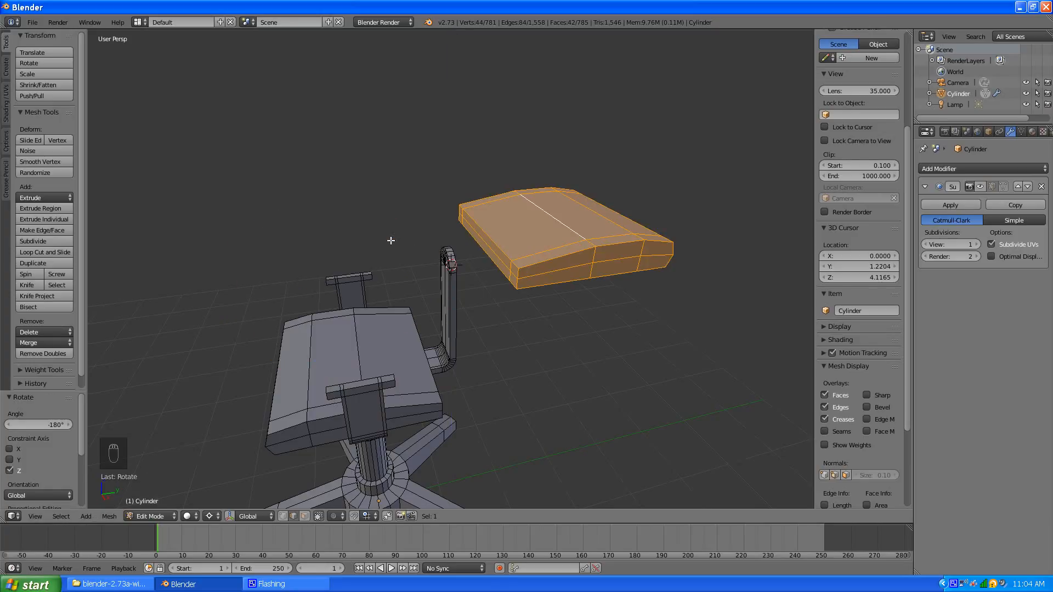
pyautogui.press('r')
pyautogui.write('x')
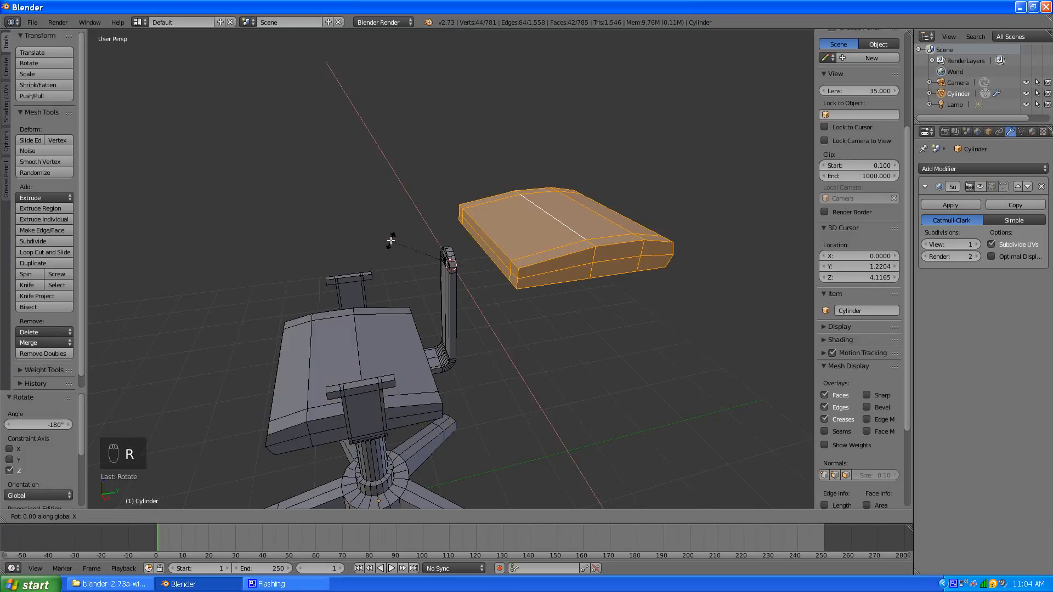
pyautogui.write('90')
pyautogui.click(390, 240)
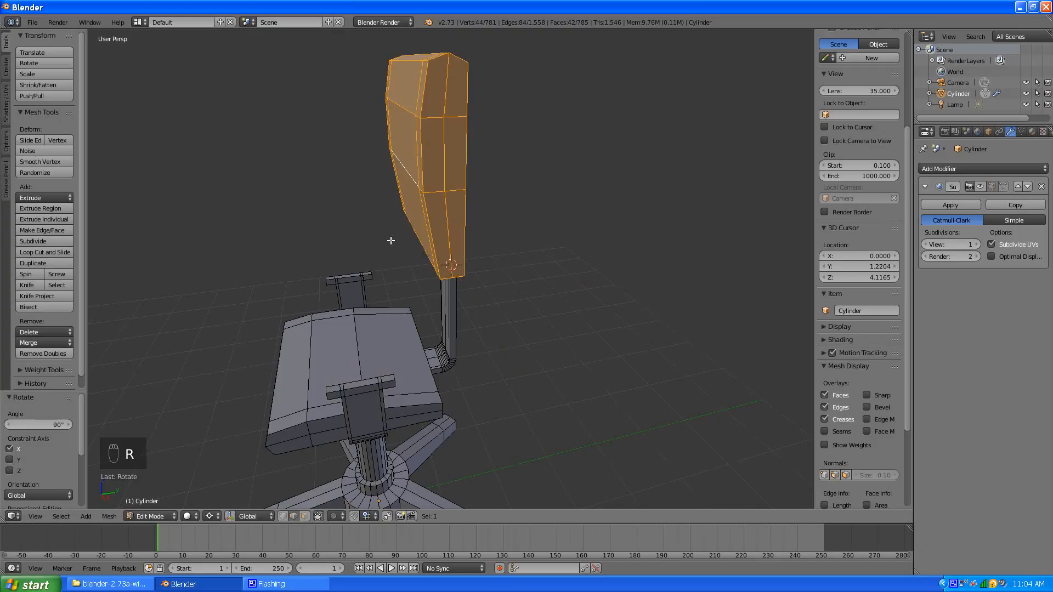
# Find the Mirror operation through command search and mirror the backrest along the Z axis
pyautogui.scroll(-3, 390, 240)
pyautogui.scroll(2, 395, 228)
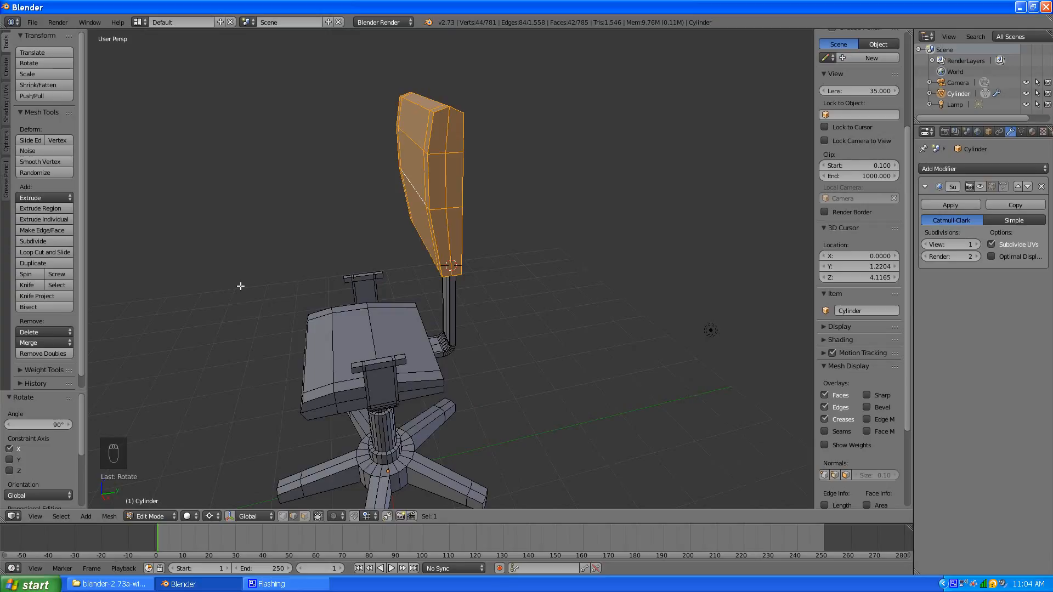
pyautogui.press('w')
pyautogui.press('space')
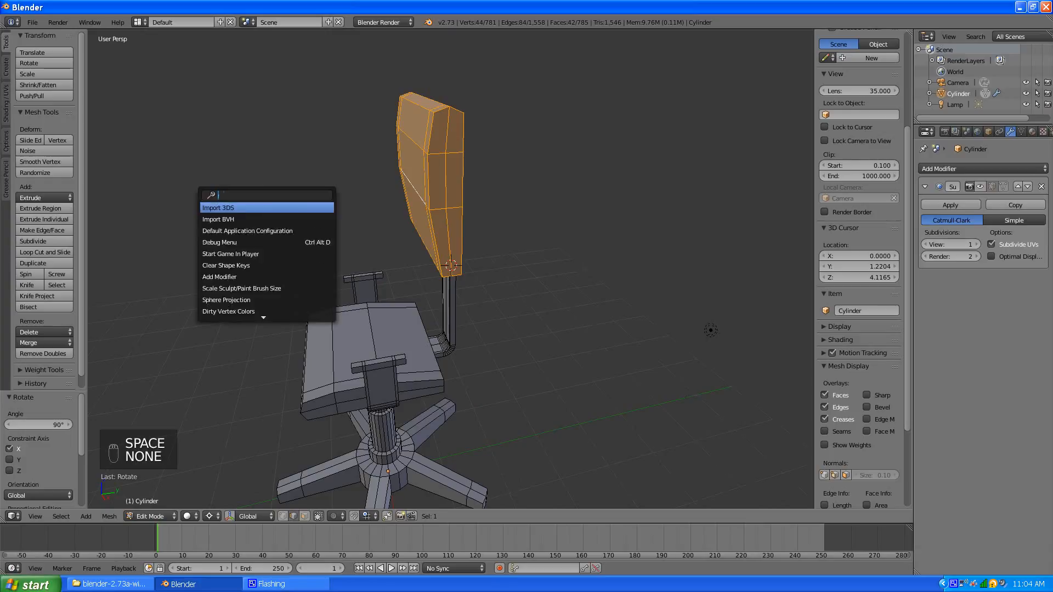
pyautogui.write('mir')
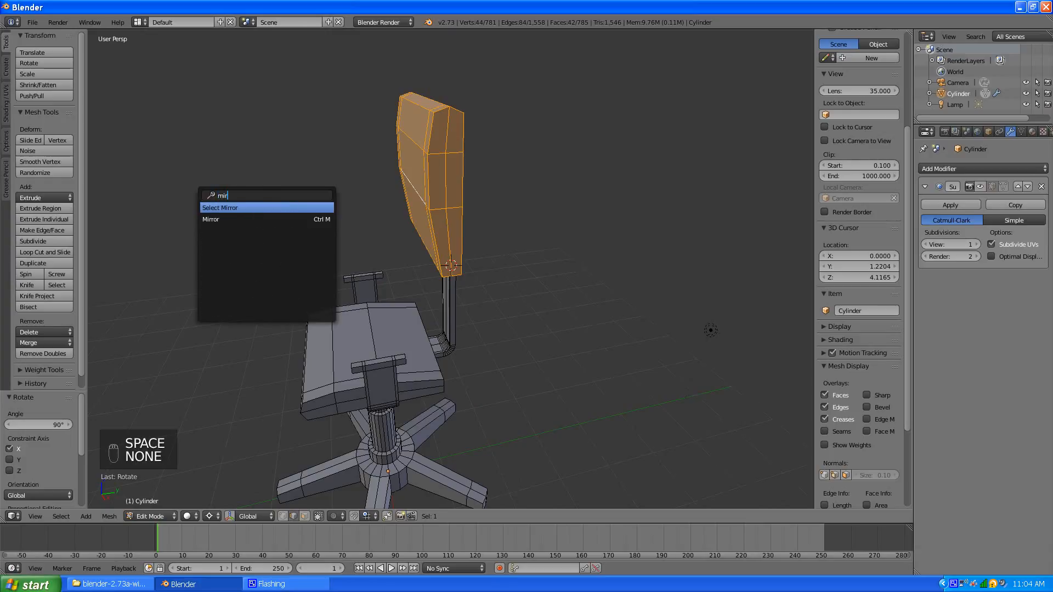
pyautogui.click(211, 219)
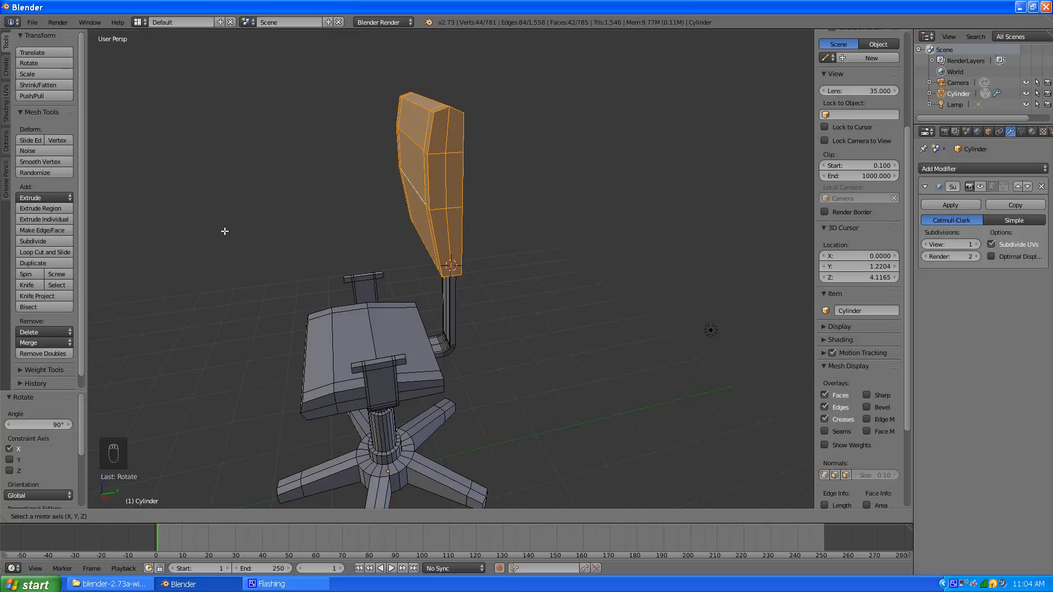
pyautogui.press('z')
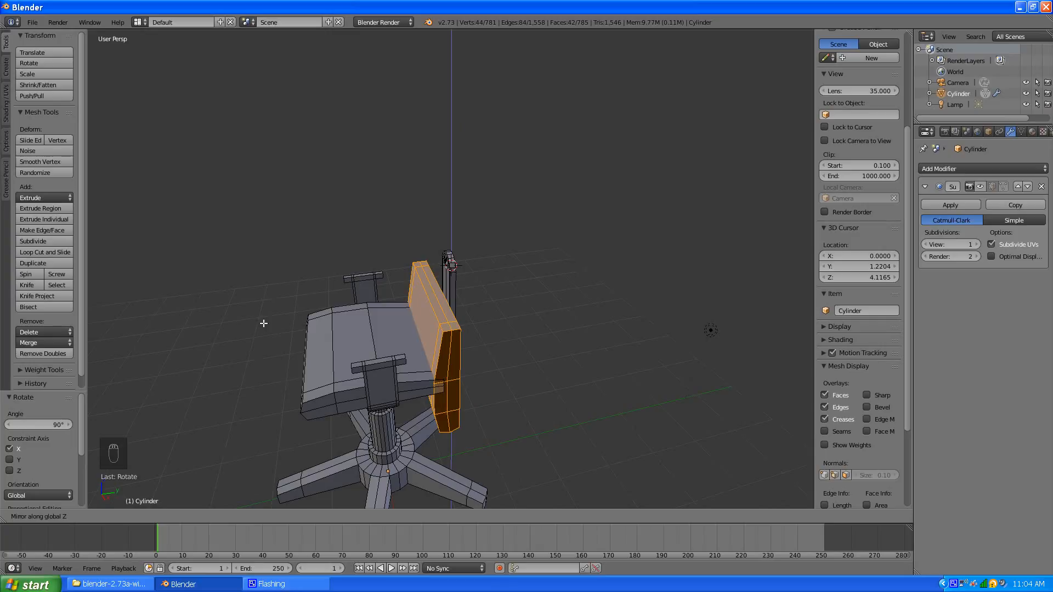
pyautogui.click(349, 301)
# Raise the backrest about 1.689 along Z and make its normals consistent
pyautogui.press('g')
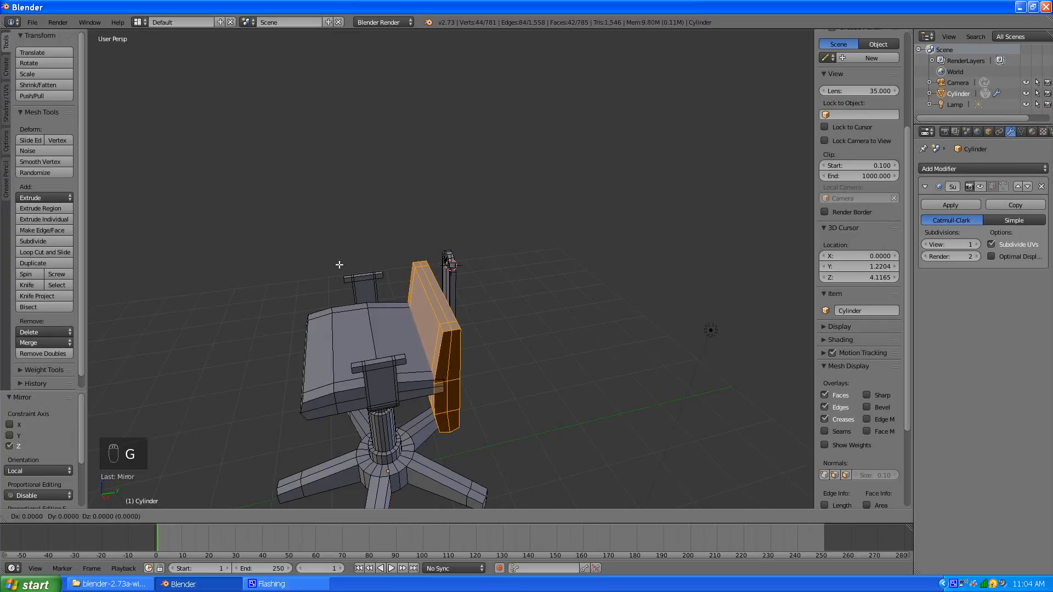
pyautogui.press('z')
pyautogui.click(344, 151)
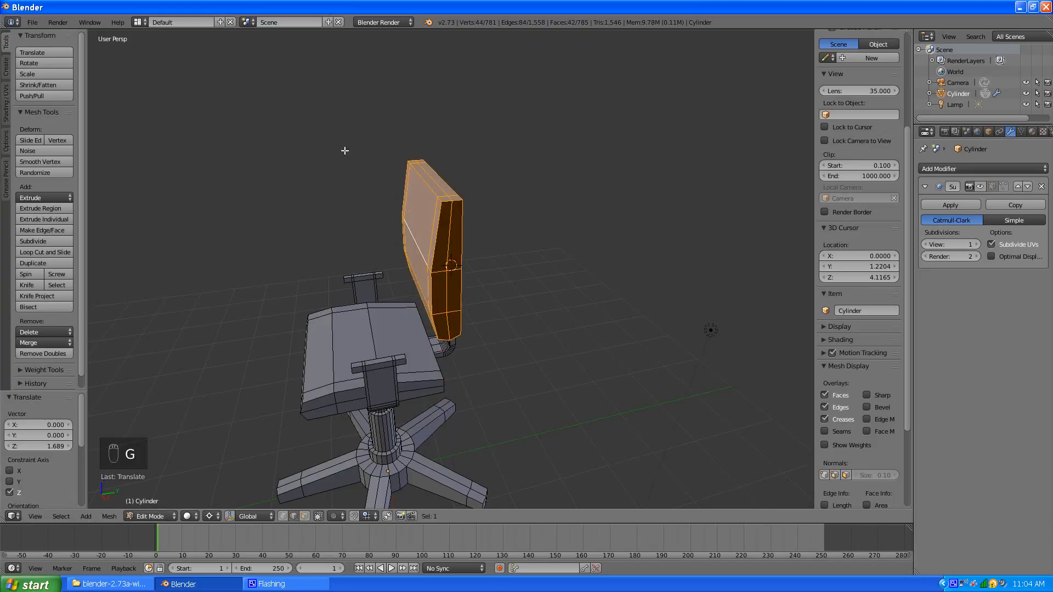
pyautogui.hotkey('ctrl', 'n')
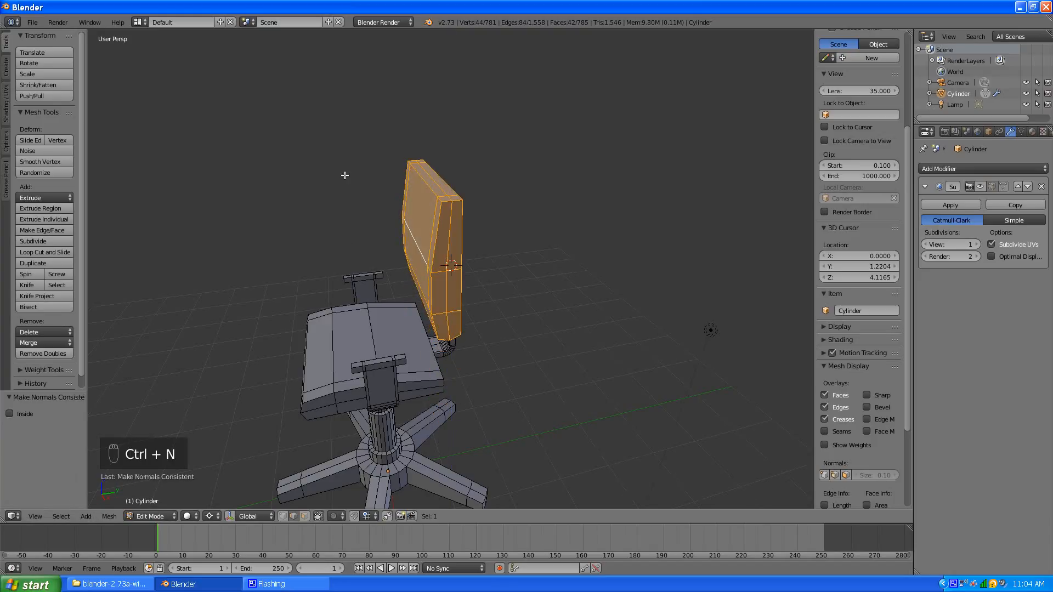
# In face select mode, select the three front faces of the backrest's middle band and move them about -0.042 along Y
pyautogui.scroll(3, 432, 231)
pyautogui.moveTo(368, 249)
pyautogui.mouseDown(button='middle')
pyautogui.moveTo(411, 233)
pyautogui.moveTo(331, 237)
pyautogui.moveTo(380, 235)
pyautogui.moveTo(377, 252)
pyautogui.mouseUp(button='middle')
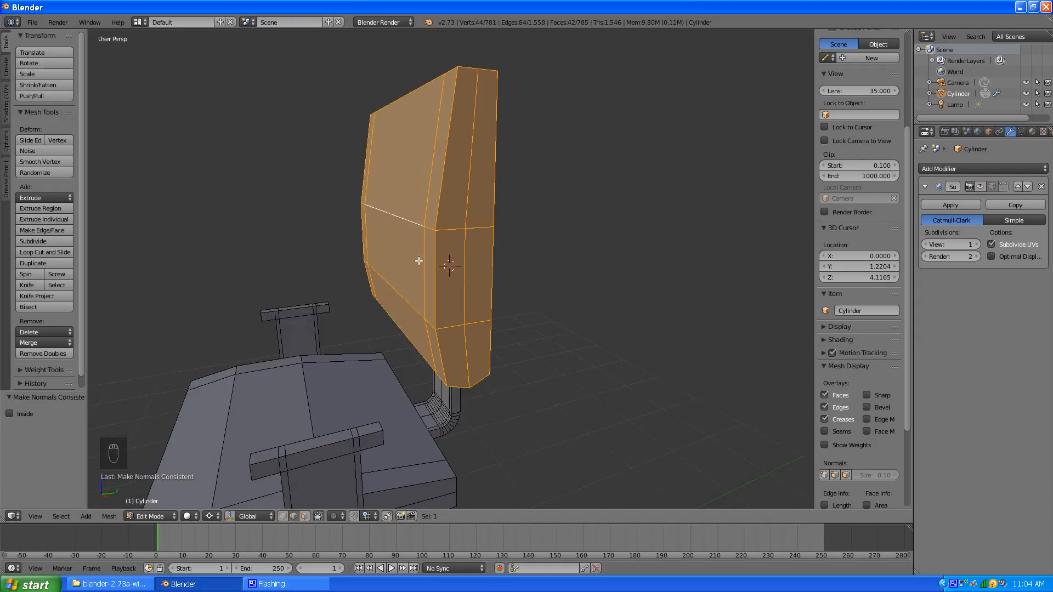
pyautogui.rightClick(416, 260)
pyautogui.click(304, 516)
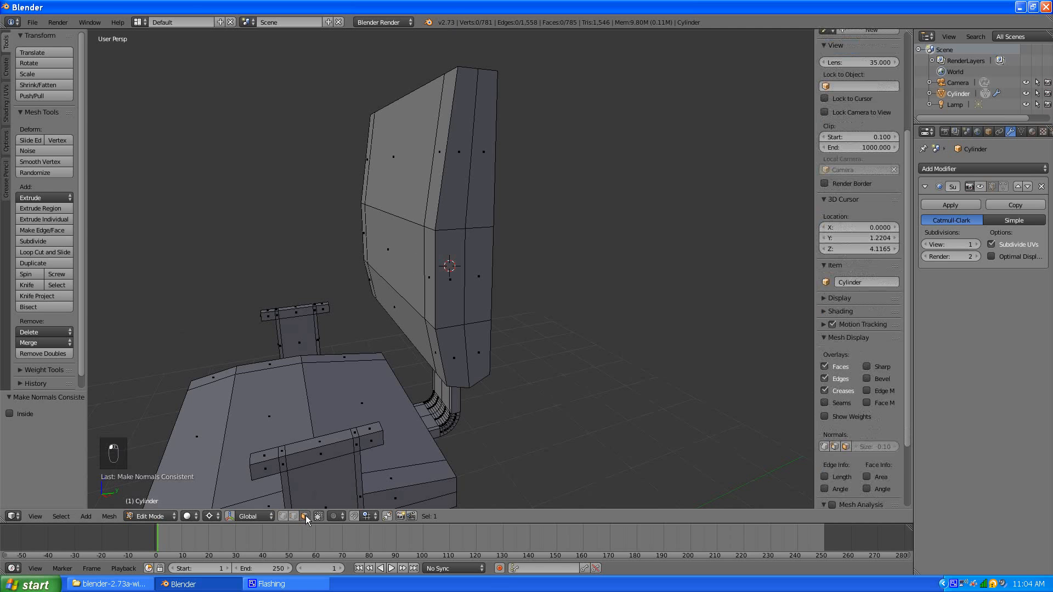
pyautogui.rightClick(420, 274)
pyautogui.keyDown('shift'); pyautogui.rightClick(382, 252); pyautogui.keyUp('shift')
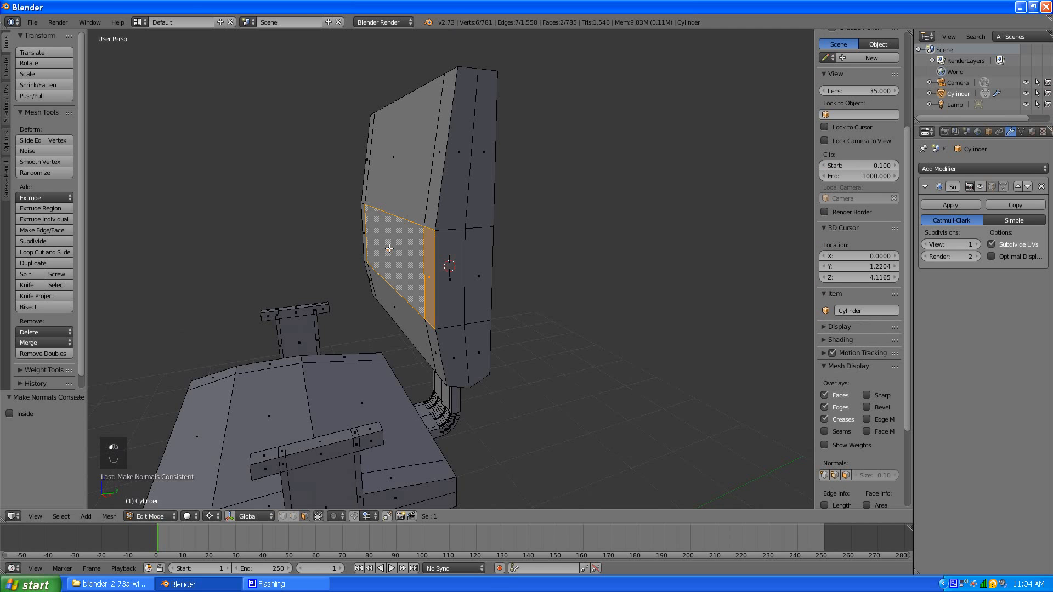
pyautogui.moveTo(336, 272); pyautogui.dragTo(382, 292, button='middle')
pyautogui.keyDown('shift'); pyautogui.rightClick(301, 257); pyautogui.keyUp('shift')
pyautogui.press('g')
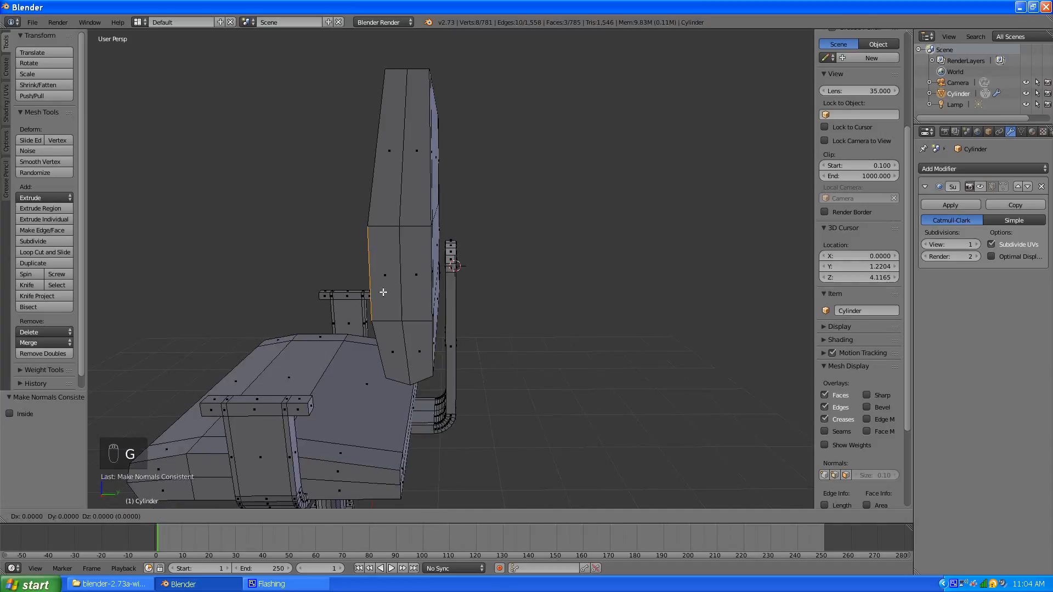
pyautogui.press('y')
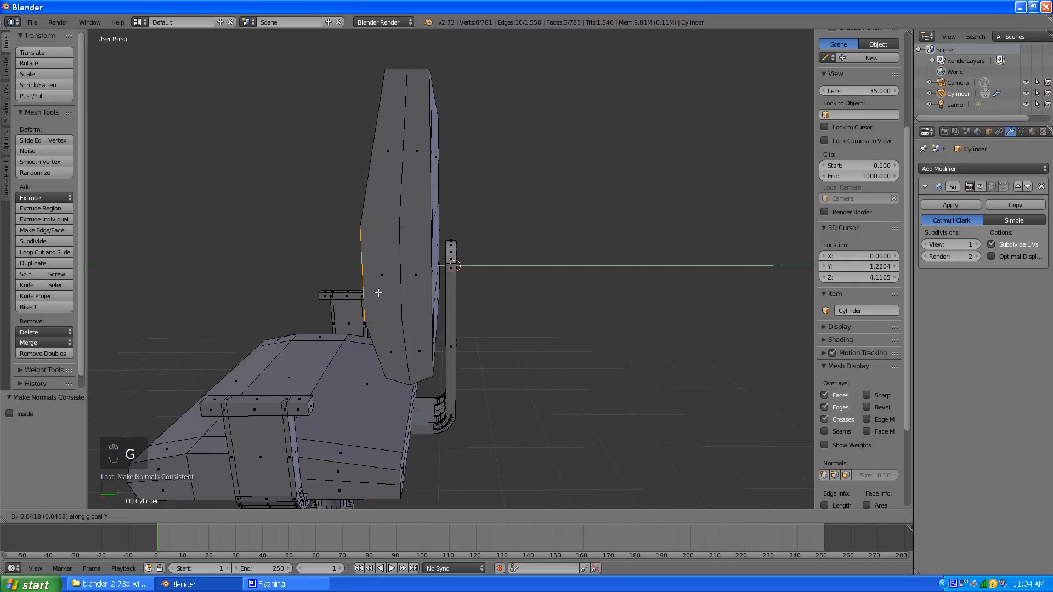
pyautogui.click(378, 293)
# In edge select mode, select the two vertical edge loops near the backrest's sides and scale them to 0.720 along X
pyautogui.moveTo(324, 291); pyautogui.dragTo(475, 314, button='middle')
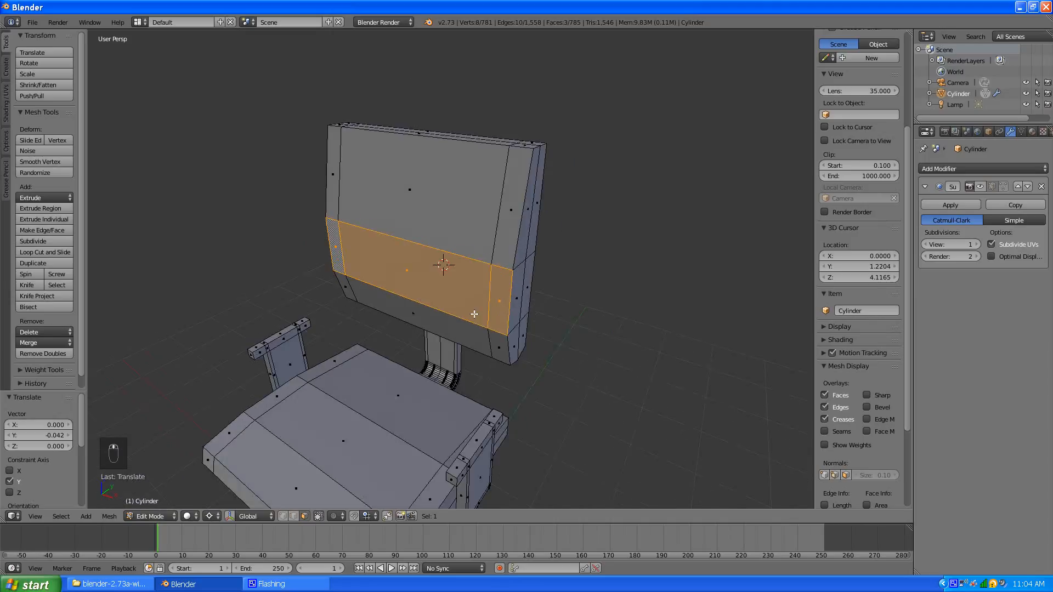
pyautogui.scroll(2, 474, 314)
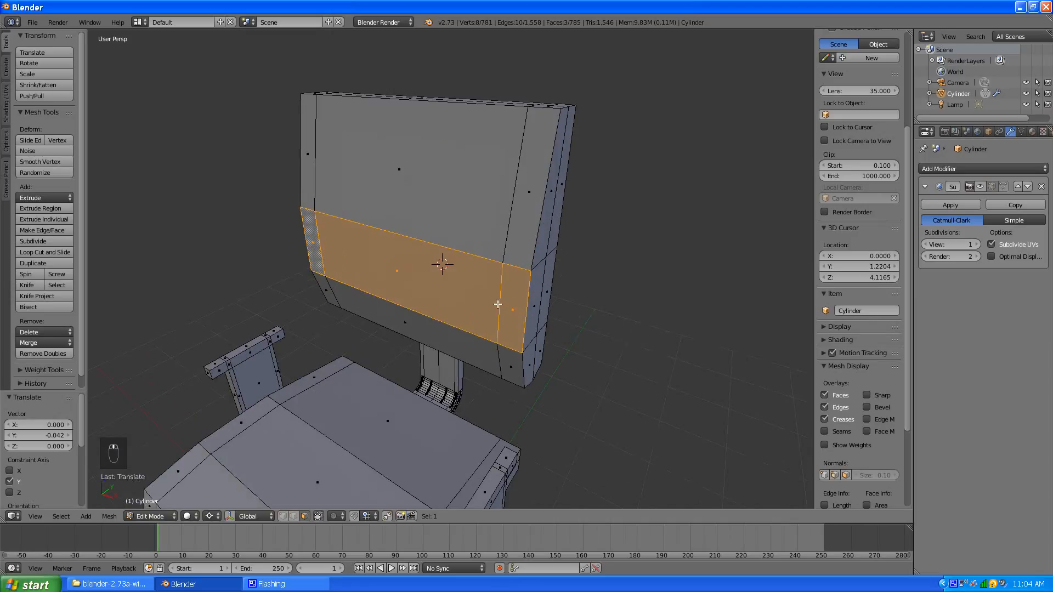
pyautogui.keyDown('alt'); pyautogui.rightClick(505, 239); pyautogui.keyUp('alt')
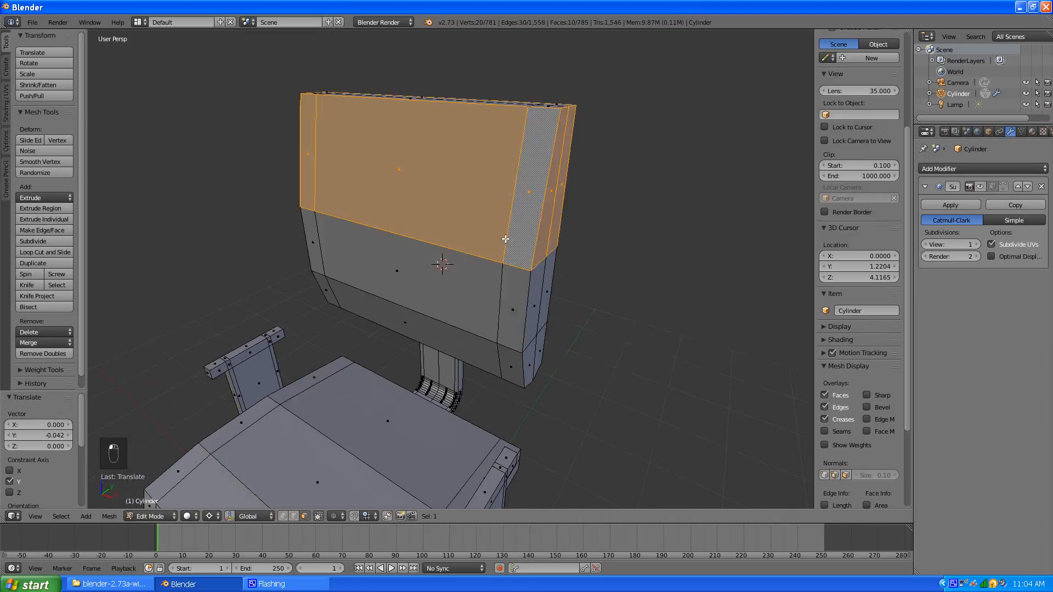
pyautogui.click(294, 516)
pyautogui.keyDown('alt'); pyautogui.rightClick(496, 296); pyautogui.keyUp('alt')
pyautogui.keyDown('alt'); pyautogui.keyDown('shift'); pyautogui.rightClick(321, 252); pyautogui.keyUp('shift'); pyautogui.keyUp('alt')
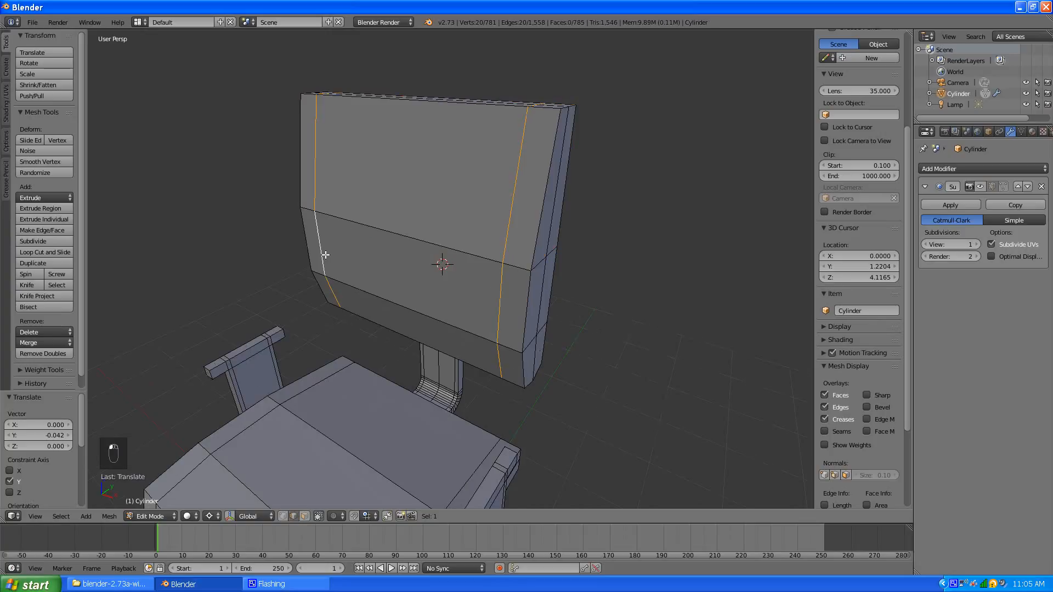
pyautogui.press('s')
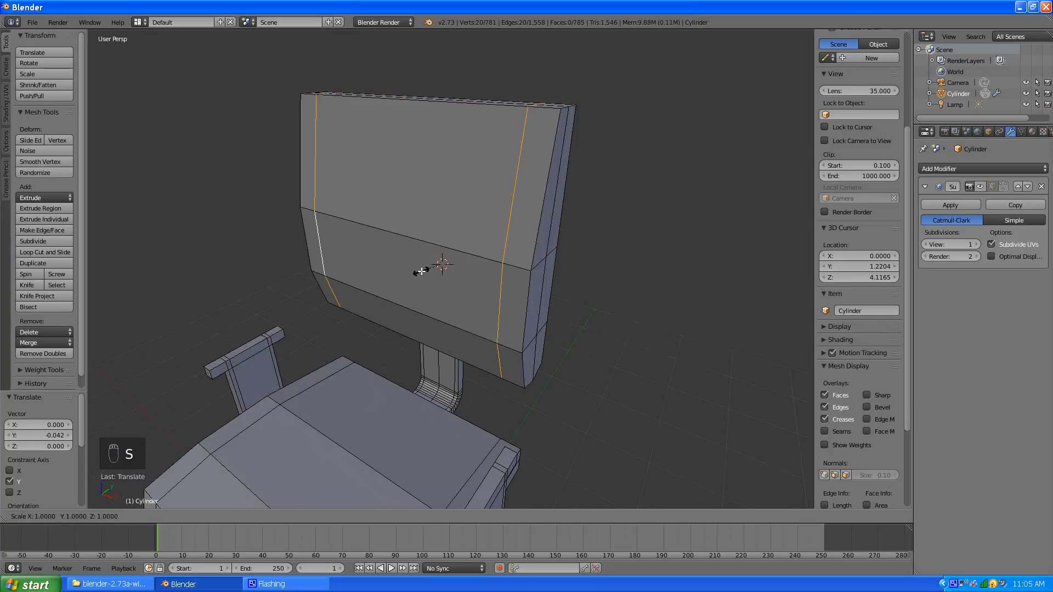
pyautogui.press('x')
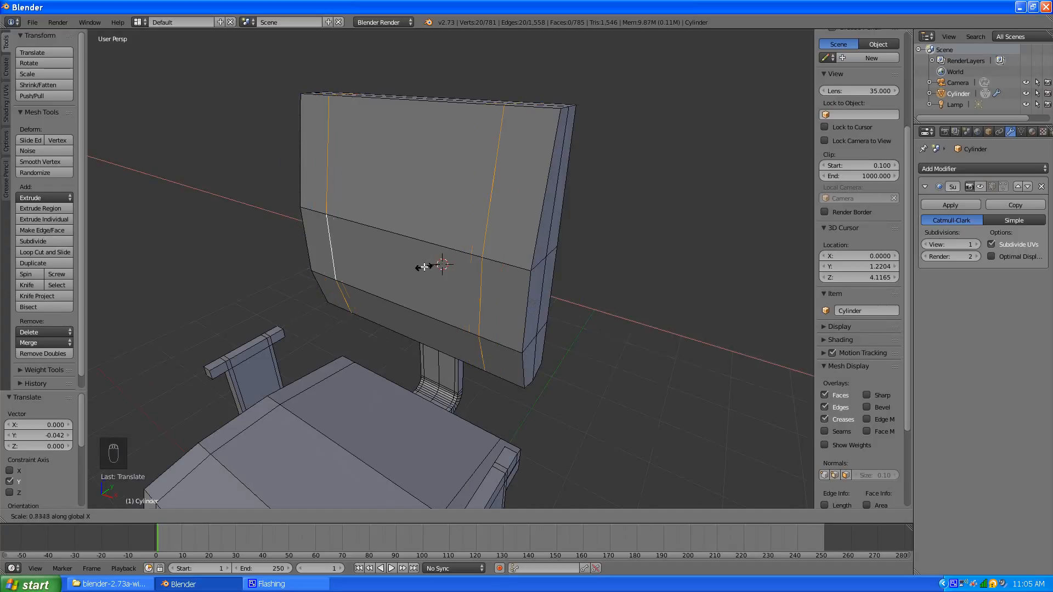
pyautogui.click(423, 267)
# With a rear top vertex active and the pivot on Active Element, scale the backrest's centre section to 0.756 along Y
pyautogui.moveTo(548, 285); pyautogui.dragTo(449, 316, button='middle')
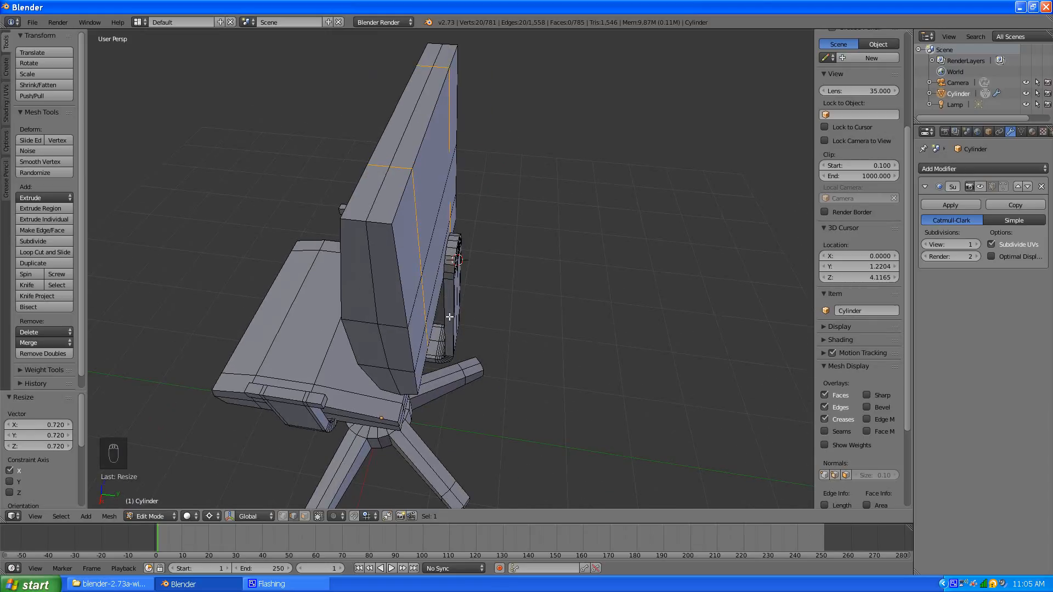
pyautogui.click(283, 516)
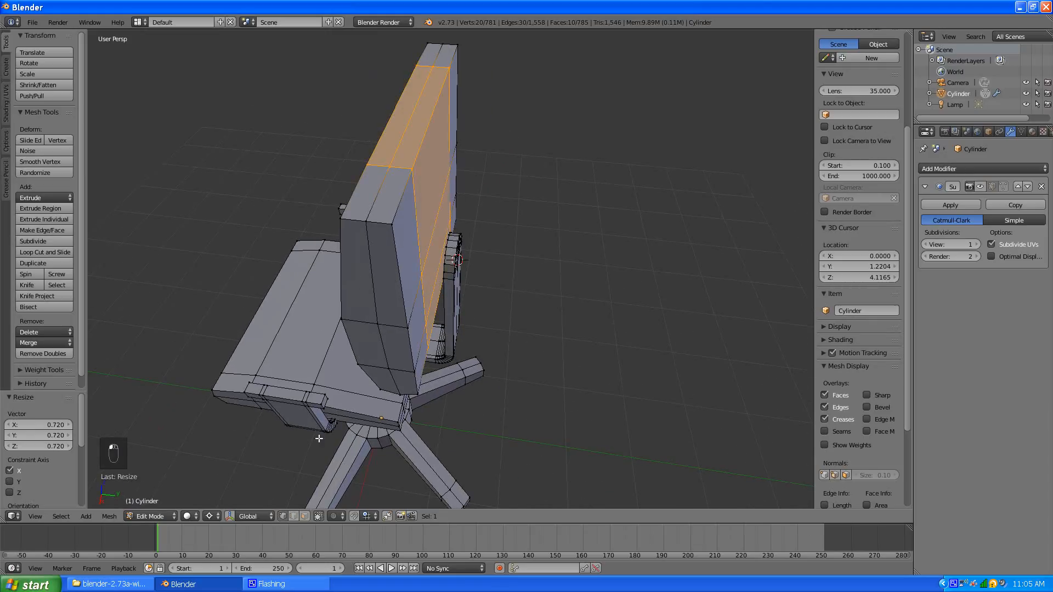
pyautogui.keyDown('shift'); pyautogui.click(411, 166); pyautogui.keyUp('shift')
pyautogui.keyDown('shift'); pyautogui.click(411, 168); pyautogui.keyUp('shift')
pyautogui.click(212, 516)
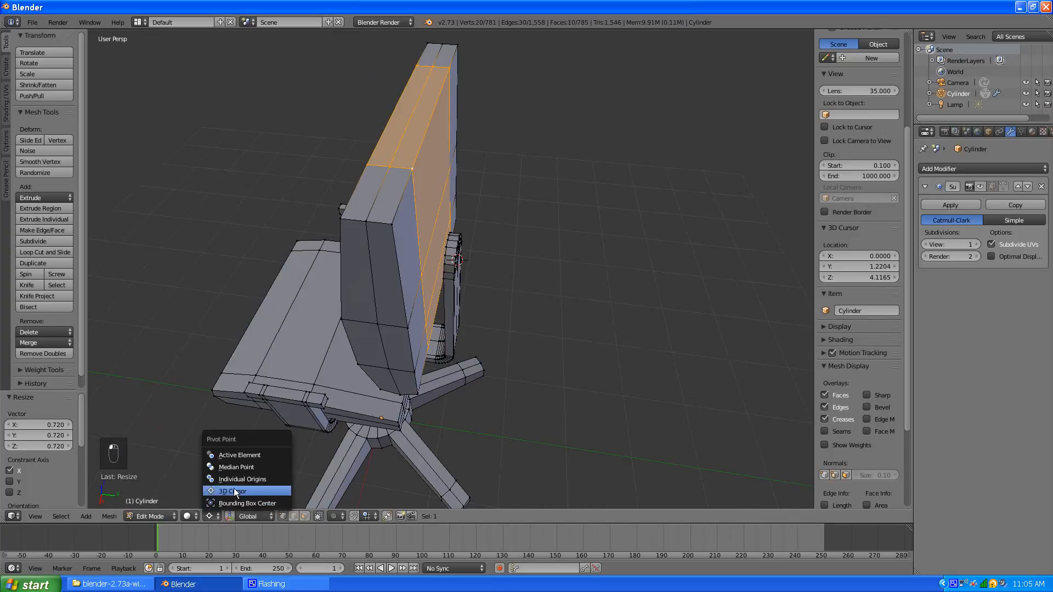
pyautogui.click(236, 460)
pyautogui.moveTo(237, 459); pyautogui.dragTo(281, 274, button='middle')
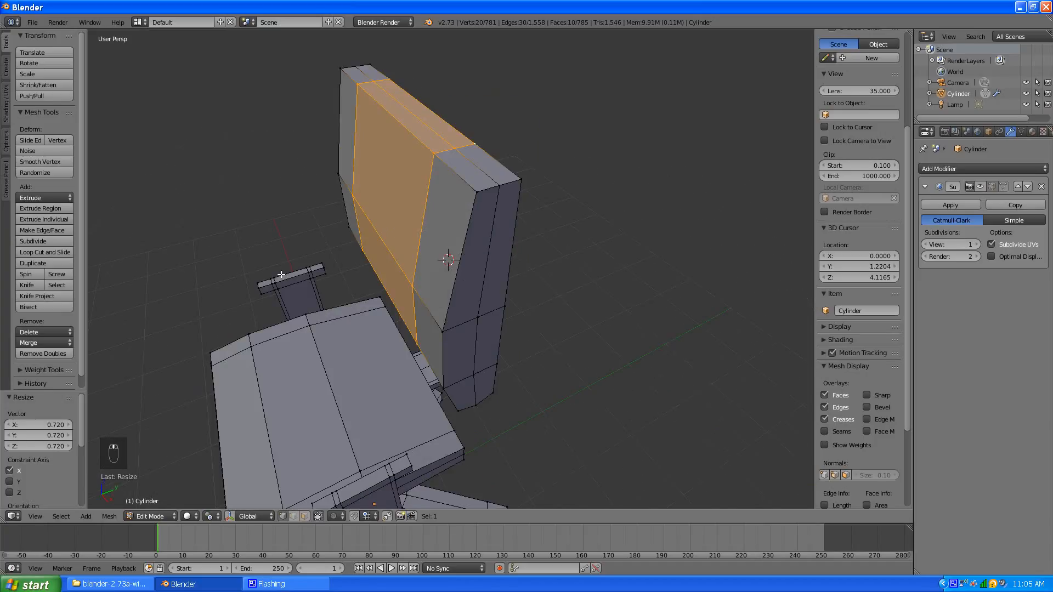
pyautogui.press('s')
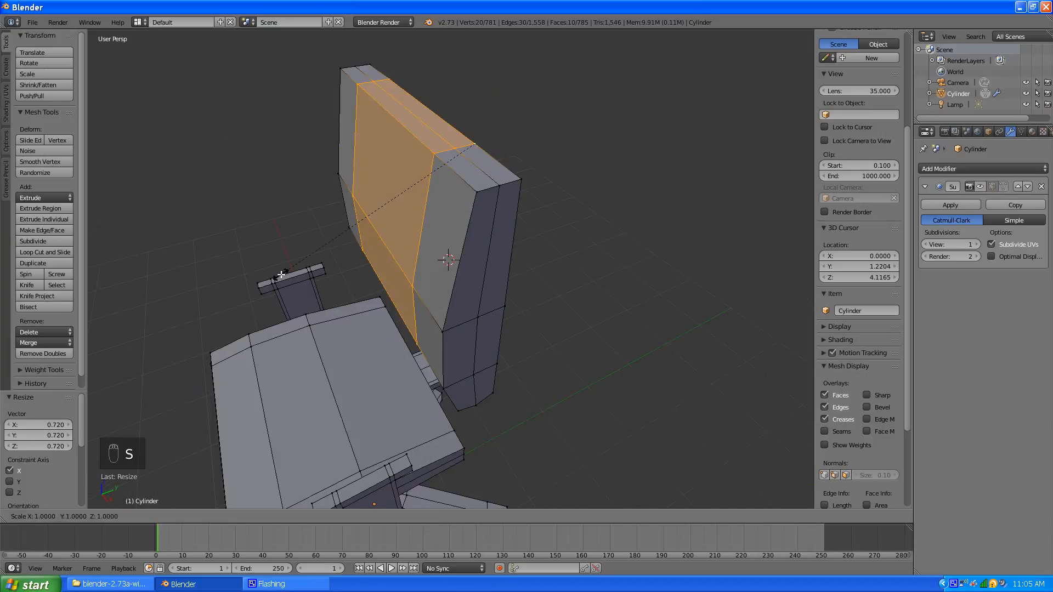
pyautogui.press('y')
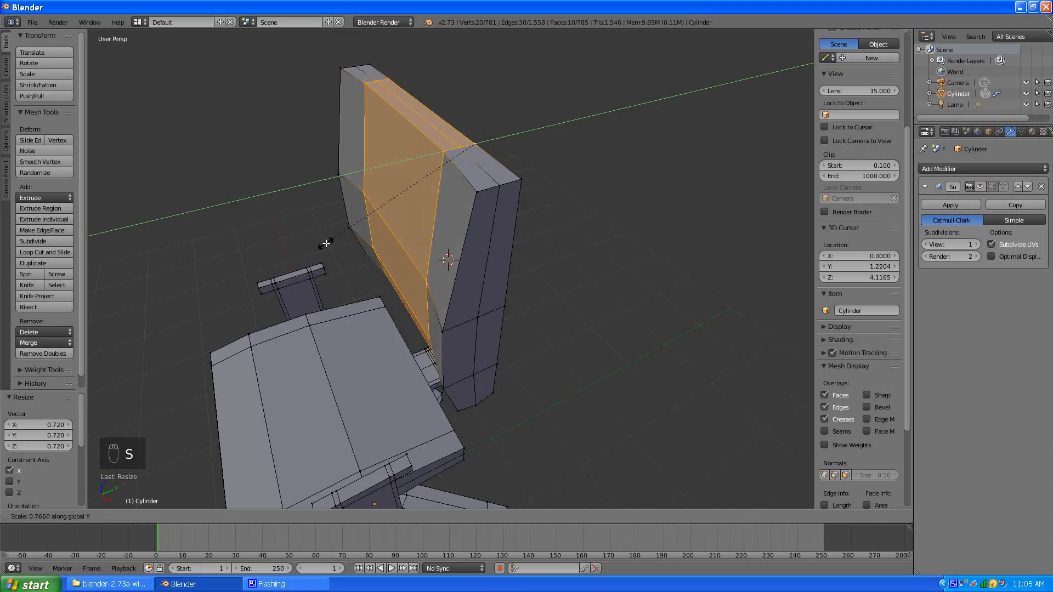
pyautogui.click(328, 239)
# In face select mode, select the three front faces of the backrest's middle band and move them about -0.039 along Y
pyautogui.moveTo(328, 239); pyautogui.dragTo(413, 242, button='middle')
pyautogui.scroll(3, 412, 258)
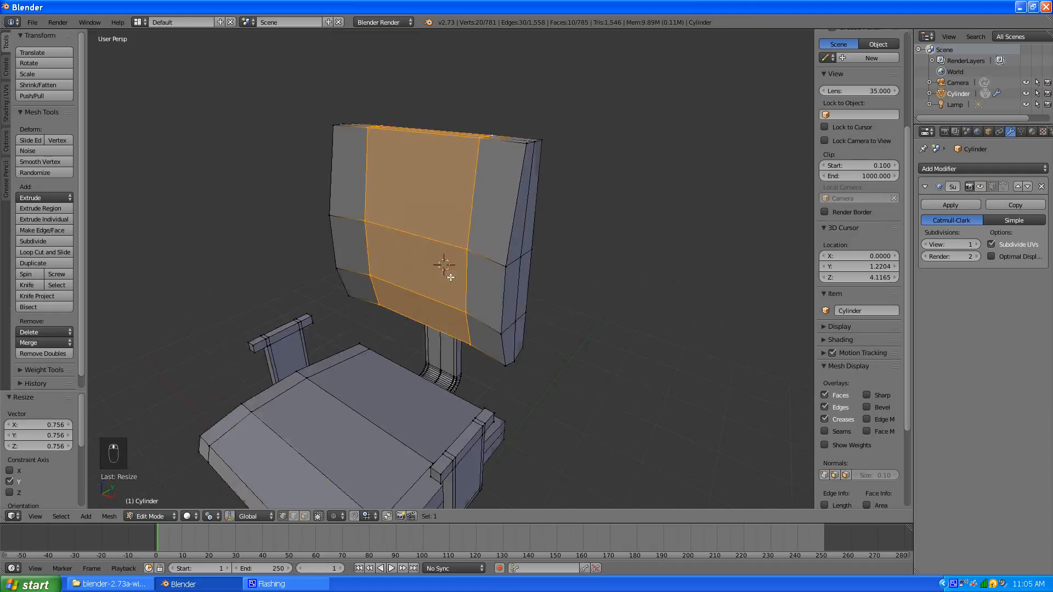
pyautogui.moveTo(450, 276); pyautogui.dragTo(418, 306, button='middle')
pyautogui.click(305, 517)
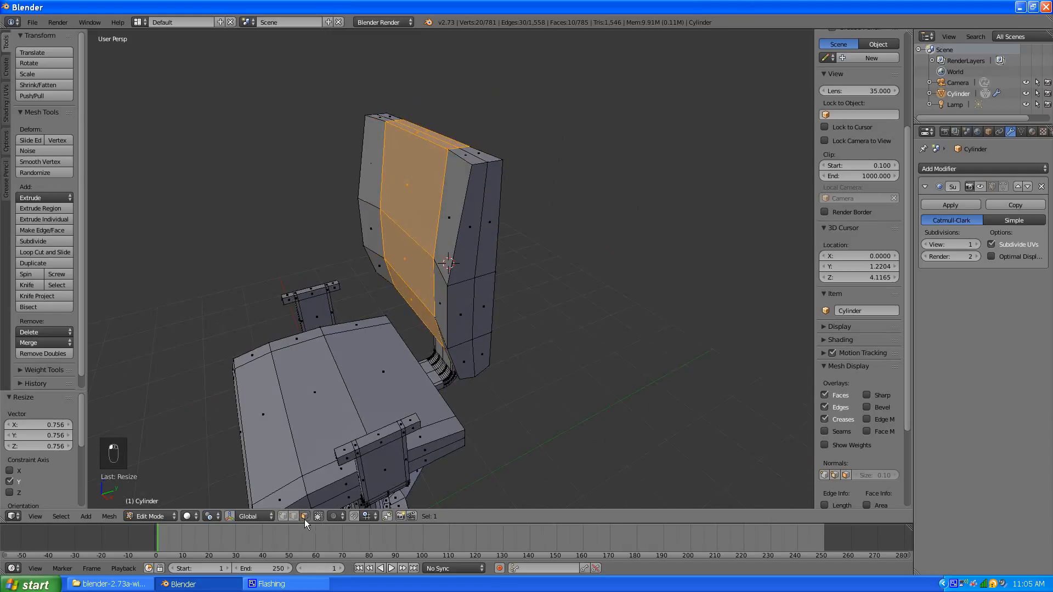
pyautogui.rightClick(419, 279)
pyautogui.keyDown('shift'); pyautogui.rightClick(440, 290); pyautogui.keyUp('shift')
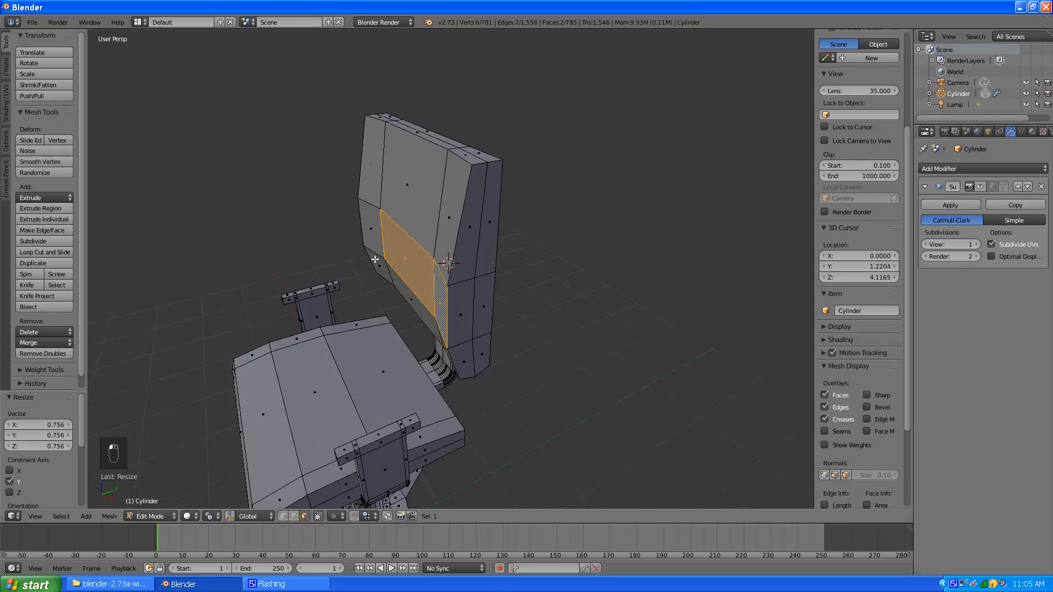
pyautogui.keyDown('shift'); pyautogui.rightClick(367, 233); pyautogui.keyUp('shift')
pyautogui.press('g')
pyautogui.press('y')
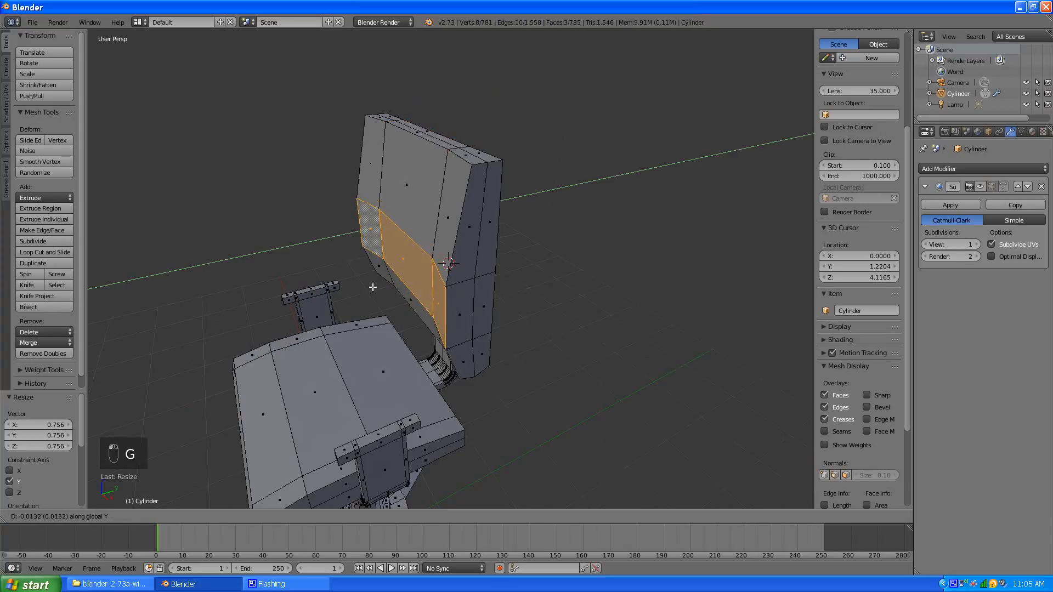
pyautogui.click(371, 287)
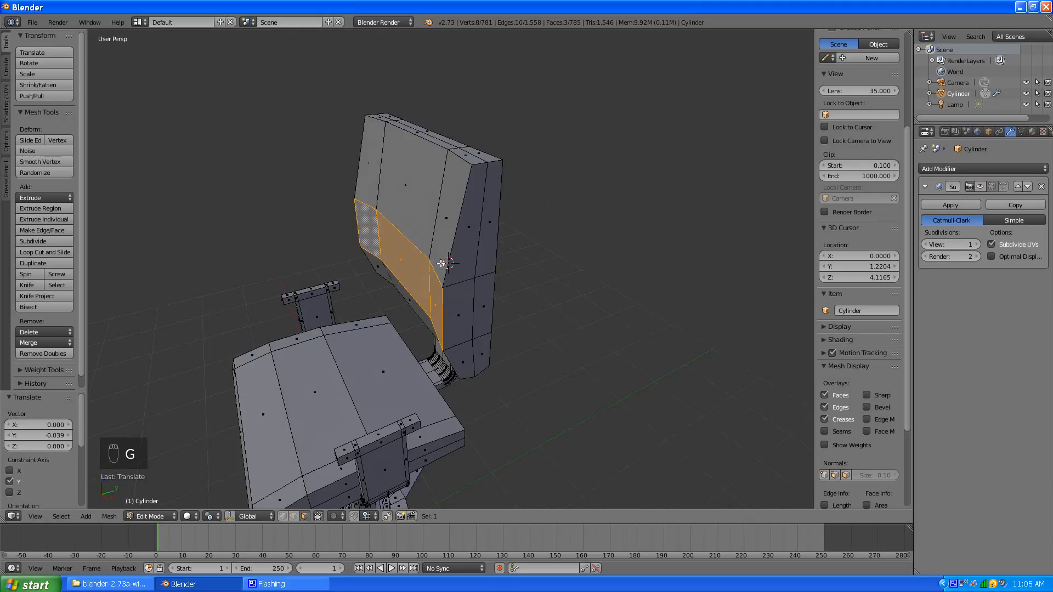
# Select the backrest's front top edge row and edge-slide it down the front by a factor of about -0.101
pyautogui.moveTo(441, 263); pyautogui.dragTo(412, 194, button='middle')
pyautogui.moveTo(348, 287); pyautogui.dragTo(408, 131, button='middle')
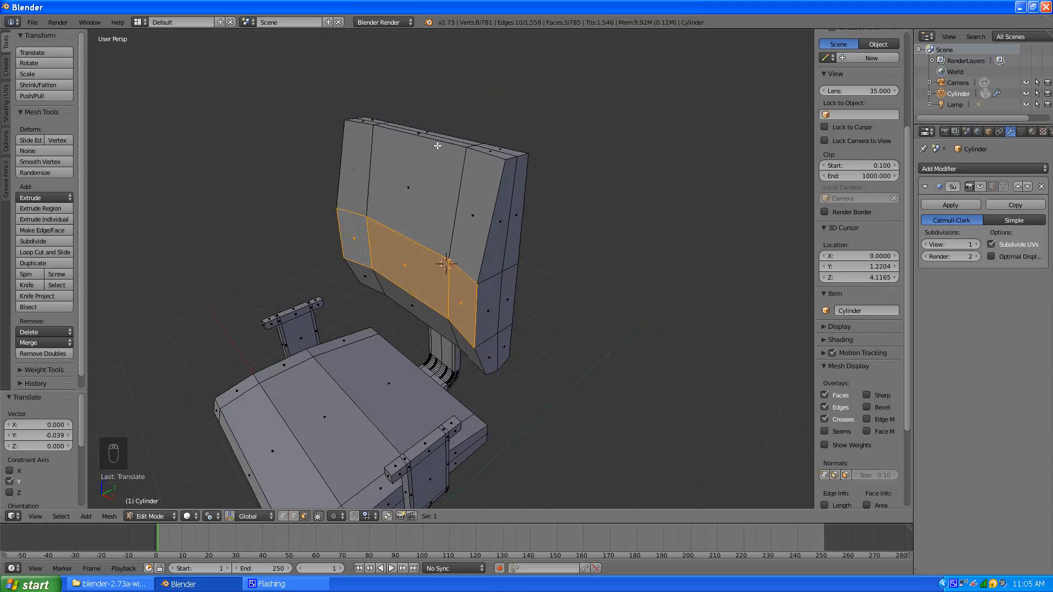
pyautogui.keyDown('alt'); pyautogui.rightClick(433, 138); pyautogui.keyUp('alt')
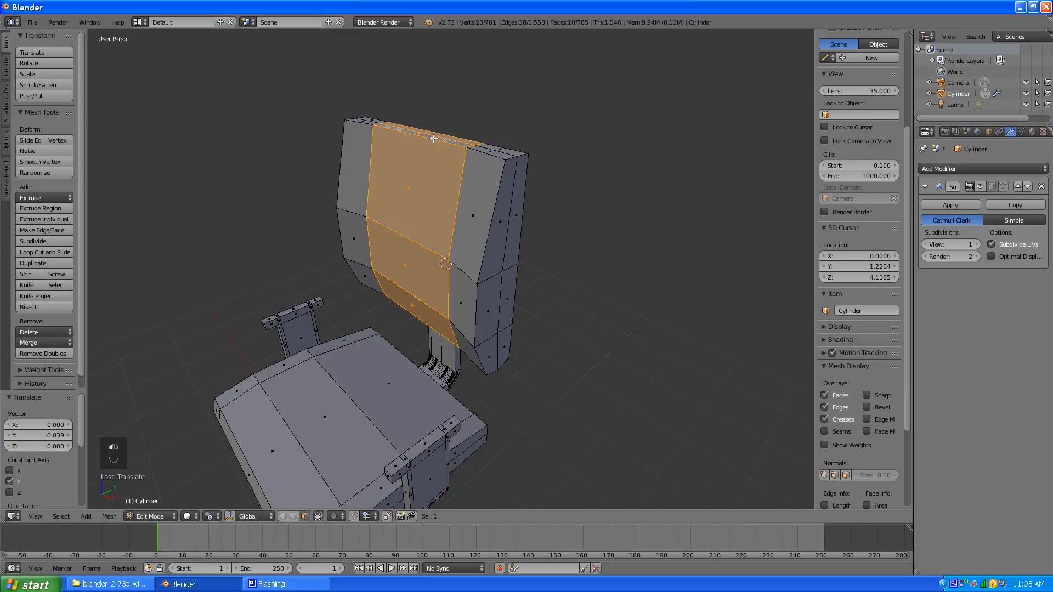
pyautogui.keyDown('alt'); pyautogui.rightClick(493, 158); pyautogui.keyUp('alt')
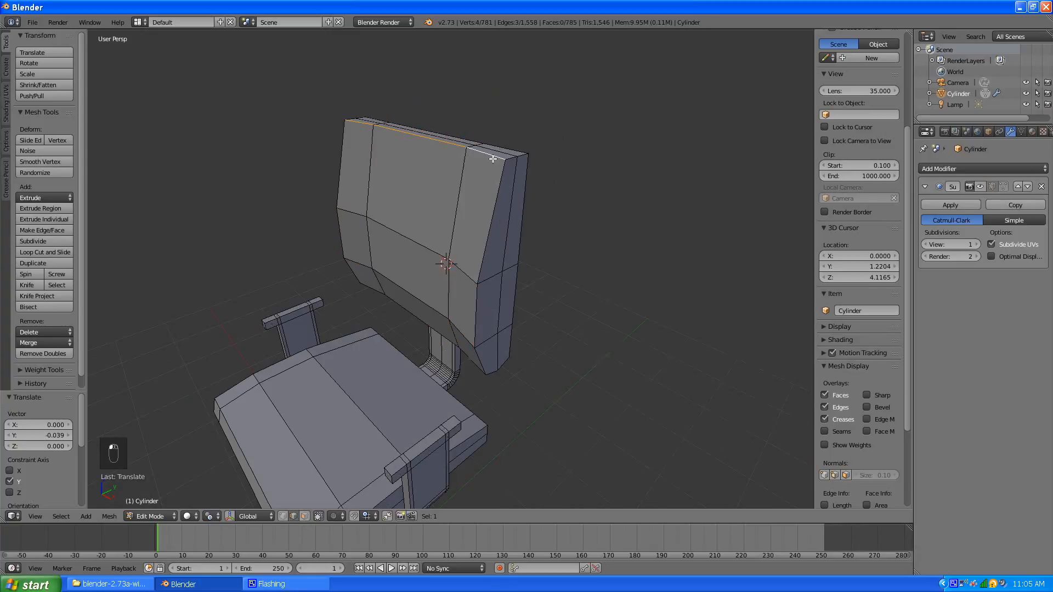
pyautogui.press('g')
pyautogui.press('g')
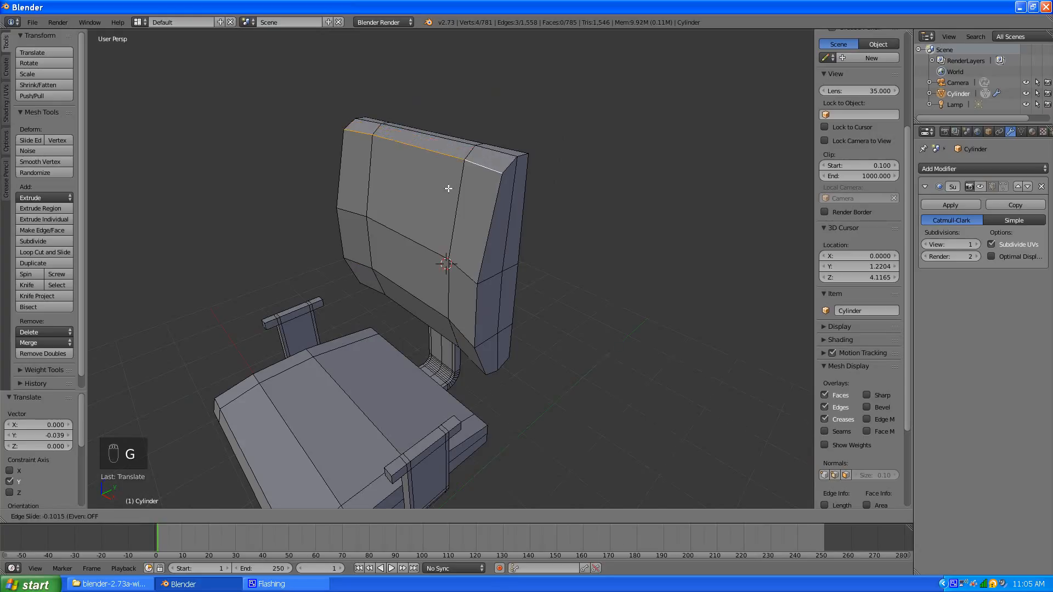
pyautogui.click(448, 188)
# Select the backrest's rear top edge row, edge-slide it by a factor of about -0.071 and clear the selection
pyautogui.moveTo(520, 196); pyautogui.dragTo(427, 205, button='middle')
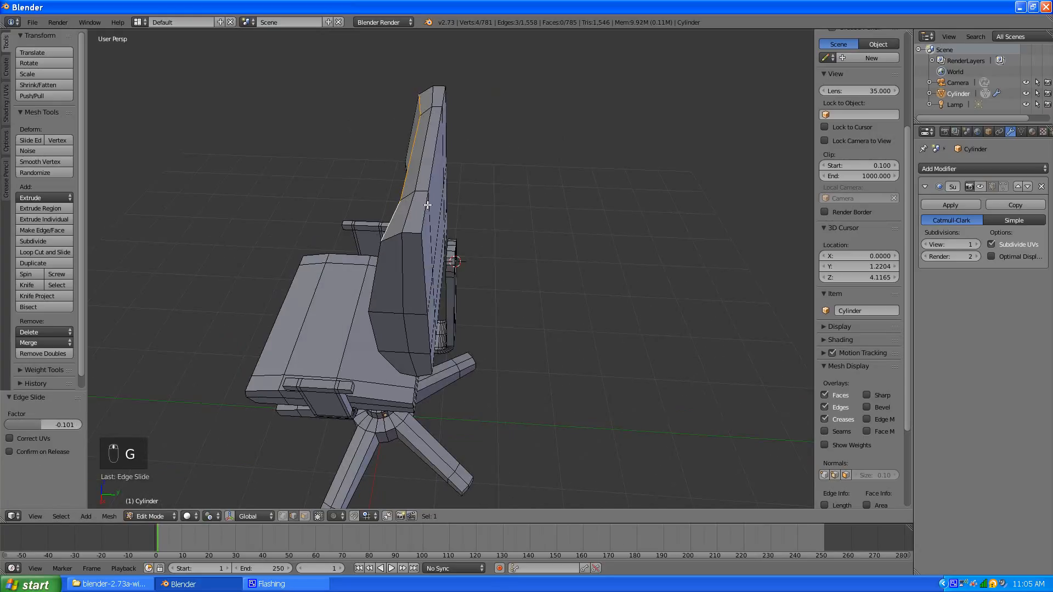
pyautogui.keyDown('alt'); pyautogui.rightClick(427, 205); pyautogui.keyUp('alt')
pyautogui.press('g')
pyautogui.press('g')
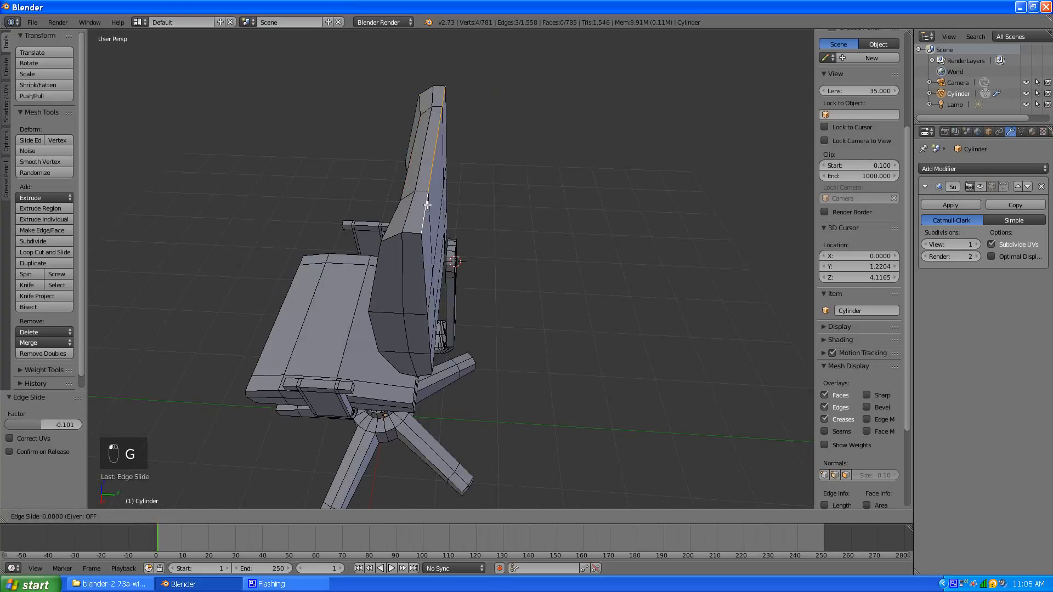
pyautogui.click(476, 228)
pyautogui.moveTo(476, 227)
pyautogui.mouseDown(button='middle')
pyautogui.moveTo(407, 219)
pyautogui.moveTo(505, 202)
pyautogui.moveTo(493, 217)
pyautogui.mouseUp(button='middle')
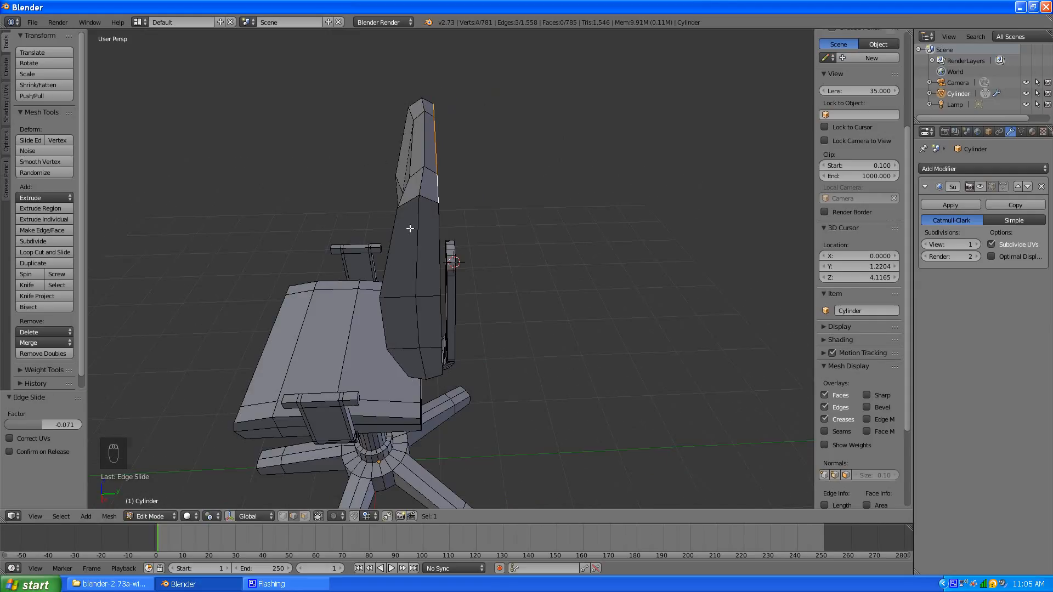
pyautogui.press('a')
# Select the whole backrest through its linked faces, move it about 0.074 along Y and deselect everything
pyautogui.moveTo(410, 228); pyautogui.dragTo(388, 245, button='middle')
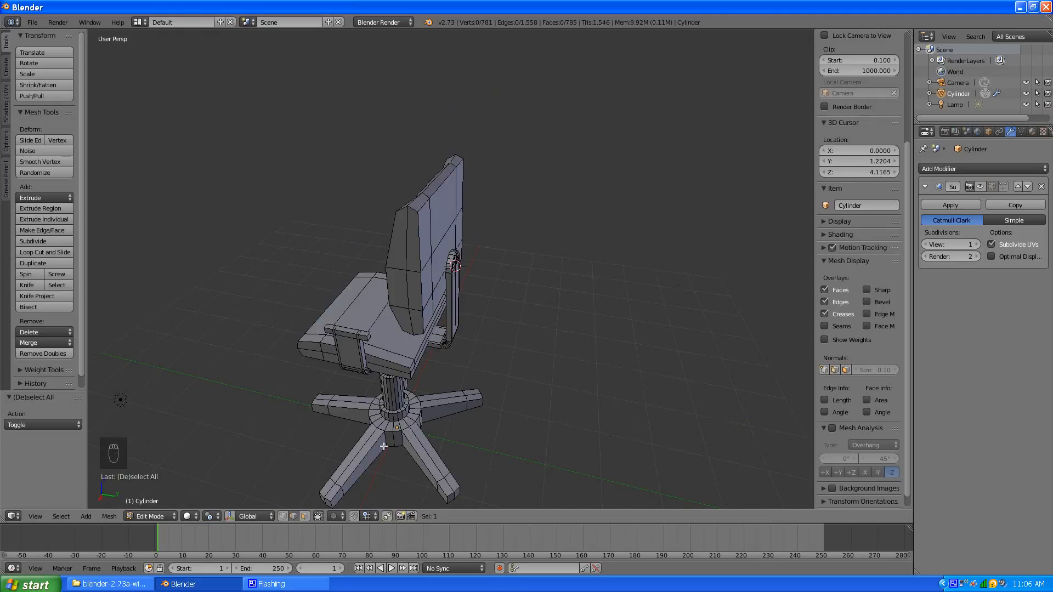
pyautogui.click(305, 516)
pyautogui.keyDown('alt'); pyautogui.rightClick(430, 290); pyautogui.keyUp('alt')
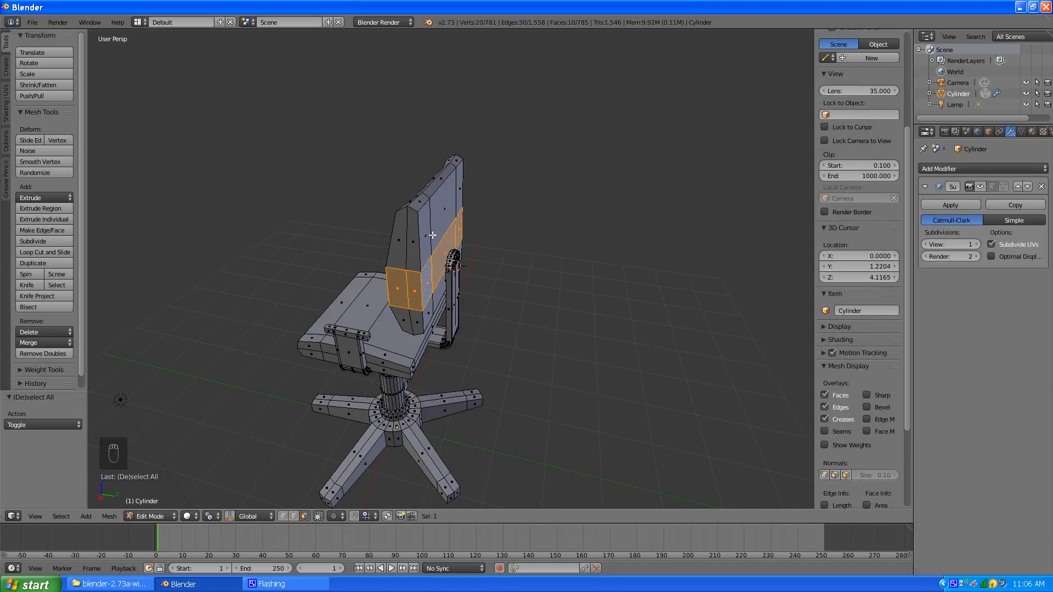
pyautogui.hotkey('ctrl', 'l')
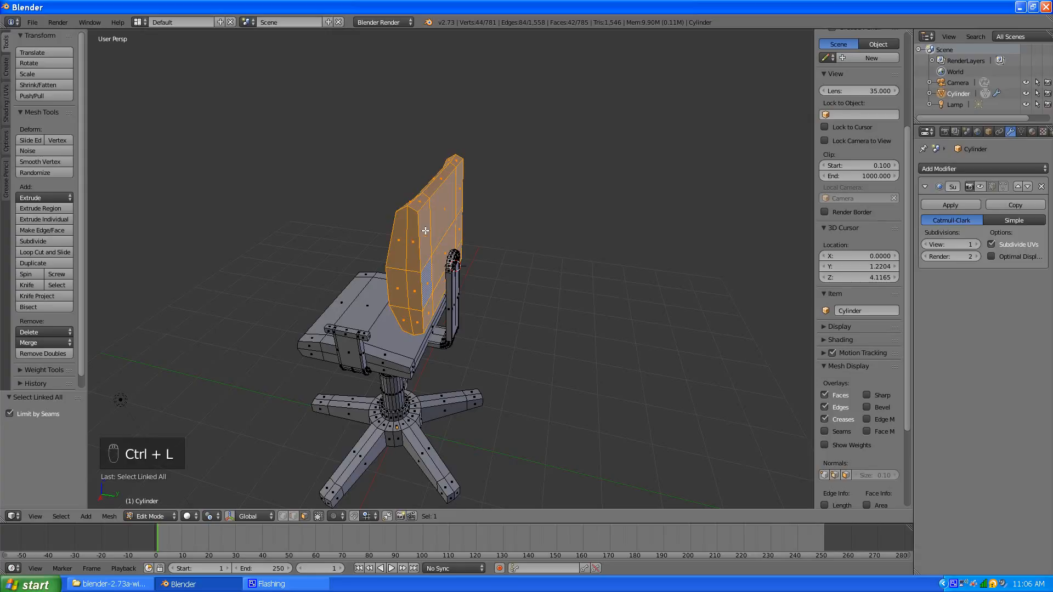
pyautogui.press('g')
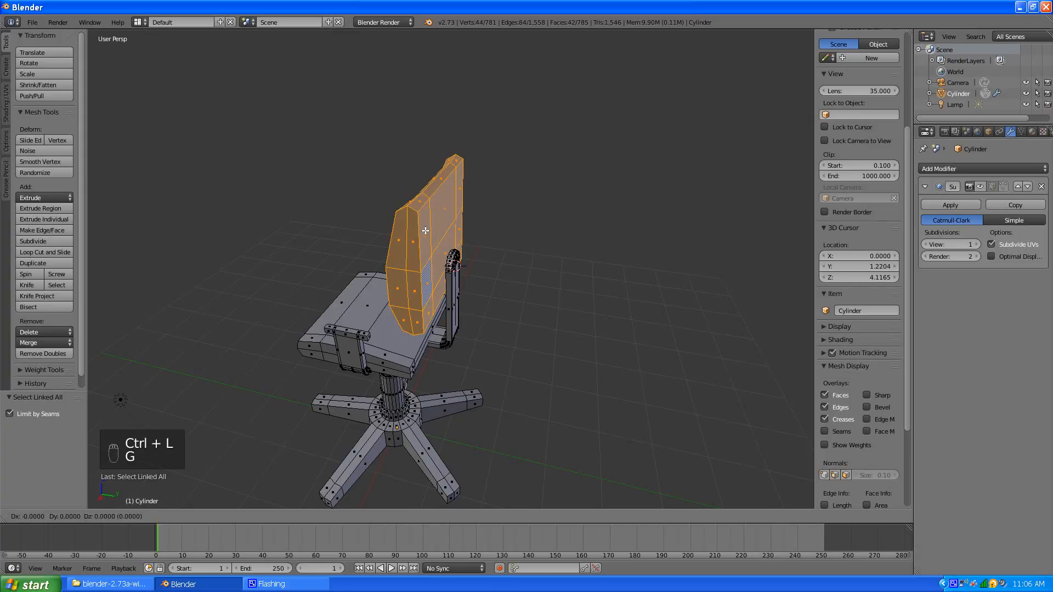
pyautogui.press('y')
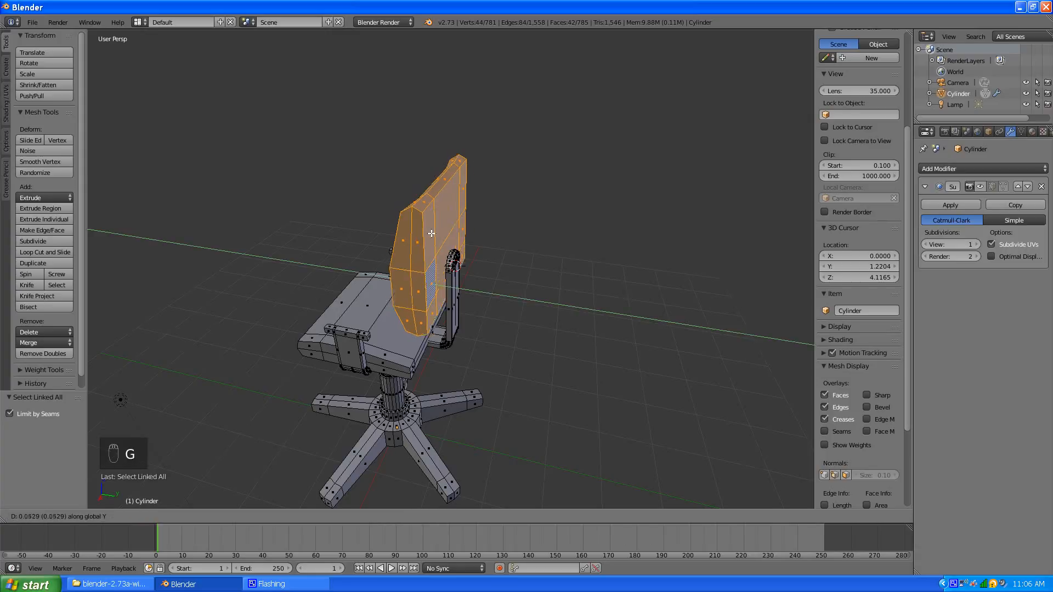
pyautogui.click(431, 235)
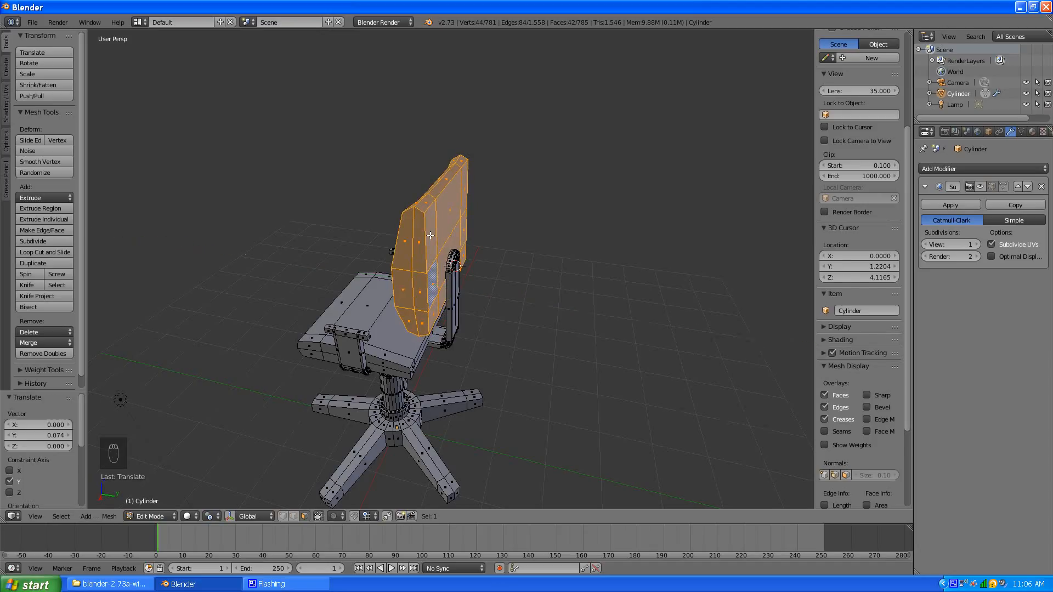
pyautogui.press('a')
# Examine the backrest's shape and its fit with the seat and support from several angles and distances
pyautogui.moveTo(396, 253); pyautogui.dragTo(506, 280, button='middle')
pyautogui.scroll(2, 505, 280)
pyautogui.scroll(-5, 505, 275)
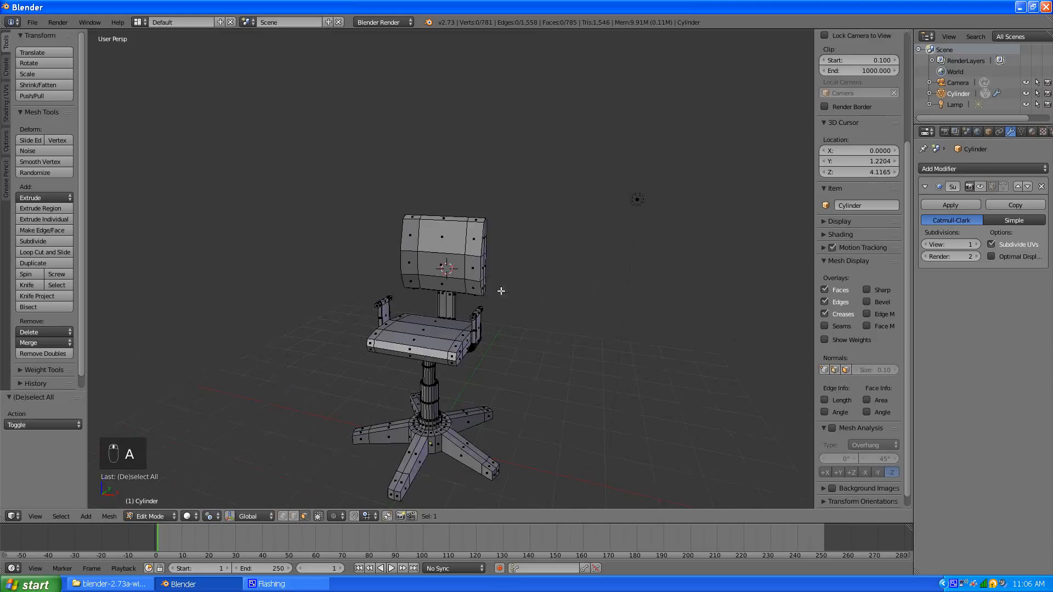
pyautogui.scroll(5, 496, 291)
pyautogui.moveTo(528, 343); pyautogui.dragTo(469, 344, button='middle')
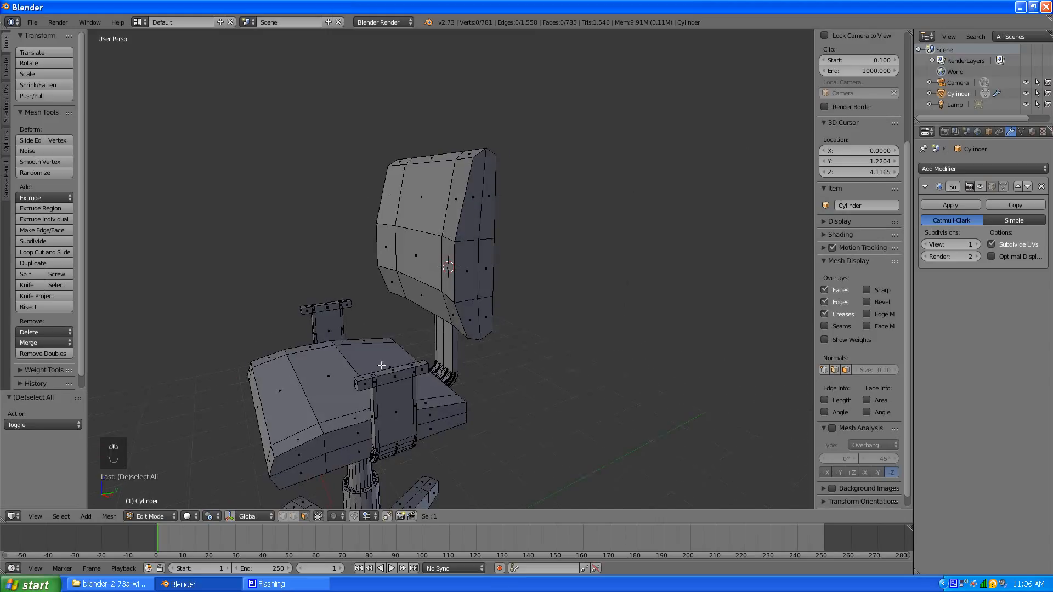
pyautogui.moveTo(383, 367); pyautogui.dragTo(432, 370, button='middle')
pyautogui.scroll(-4, 431, 370)
pyautogui.scroll(2, 458, 374)
pyautogui.scroll(2, 424, 382)
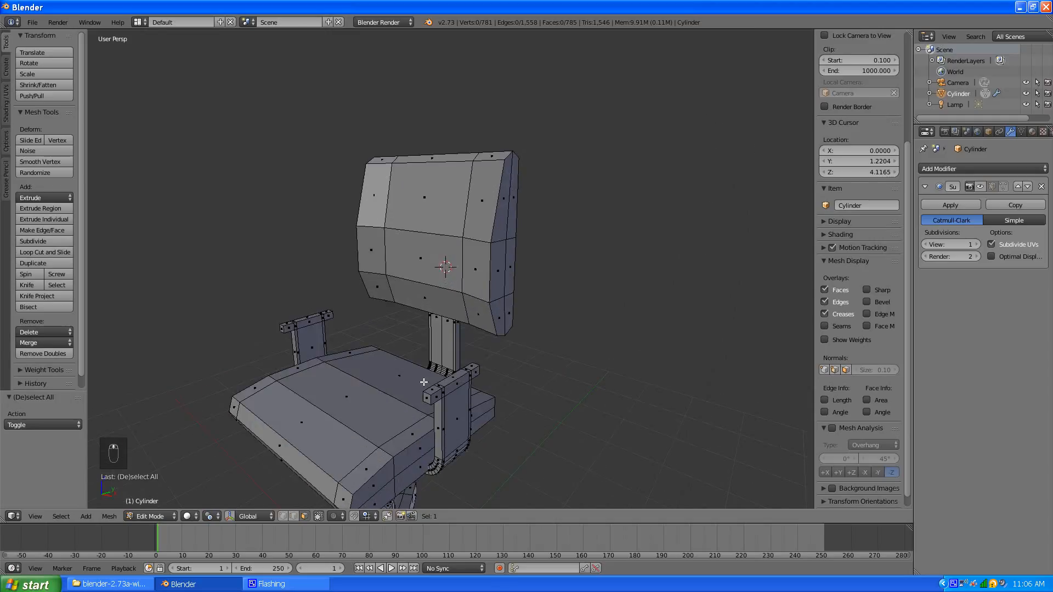
# Select the six outer faces on the seat's side beside the armrest support and duplicate them about 0.875 up along Z
pyautogui.moveTo(412, 418); pyautogui.dragTo(415, 394, button='middle')
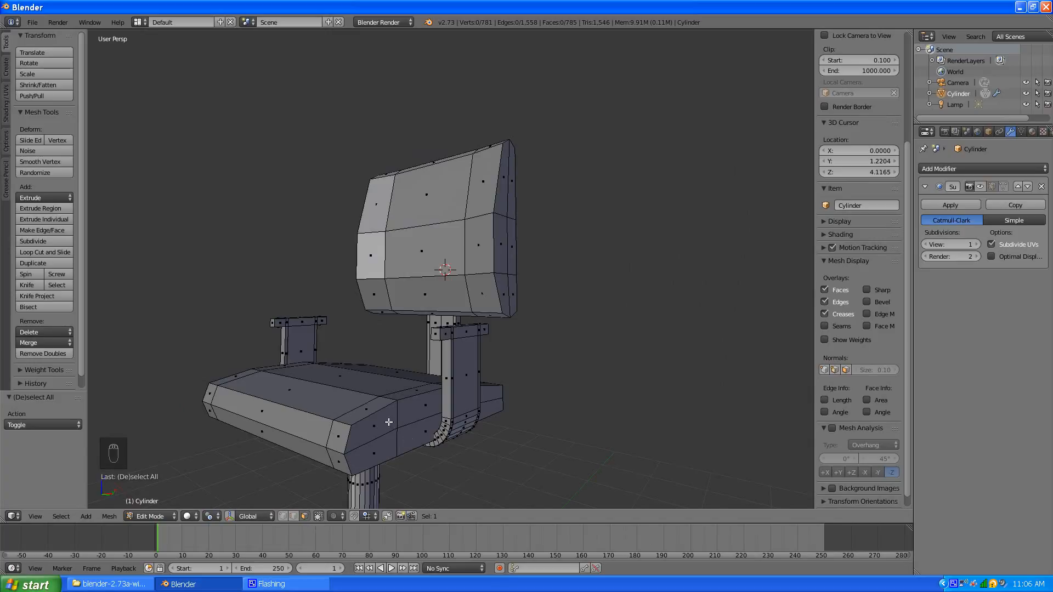
pyautogui.rightClick(385, 421)
pyautogui.keyDown('shift'); pyautogui.rightClick(397, 444); pyautogui.keyUp('shift')
pyautogui.keyDown('shift'); pyautogui.rightClick(411, 412); pyautogui.keyUp('shift')
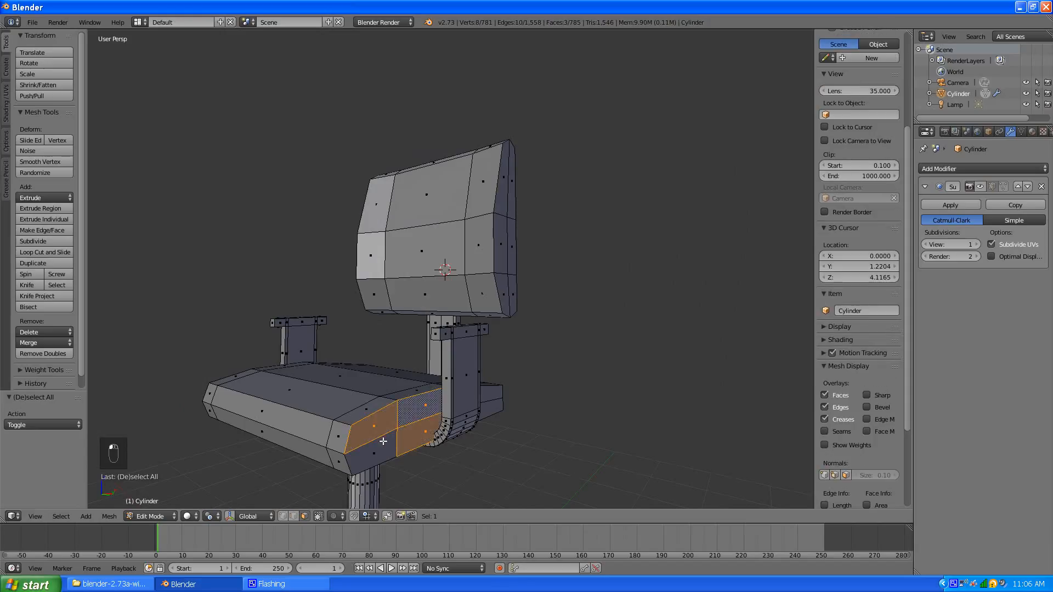
pyautogui.keyDown('shift'); pyautogui.rightClick(370, 452); pyautogui.keyUp('shift')
pyautogui.moveTo(463, 434); pyautogui.dragTo(461, 453, button='middle')
pyautogui.keyDown('shift'); pyautogui.rightClick(391, 405); pyautogui.keyUp('shift')
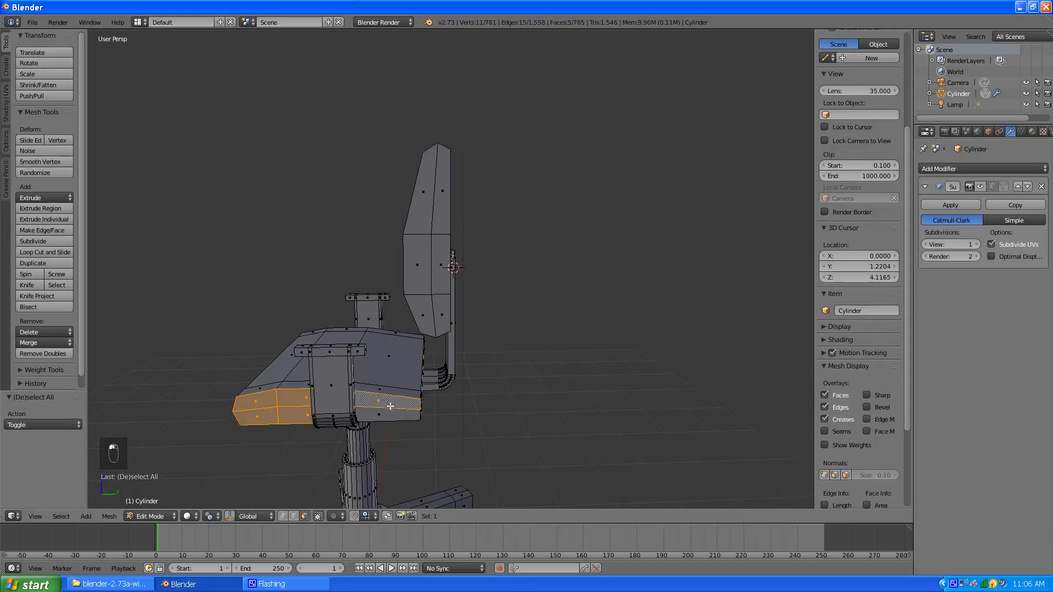
pyautogui.keyDown('shift'); pyautogui.rightClick(391, 417); pyautogui.keyUp('shift')
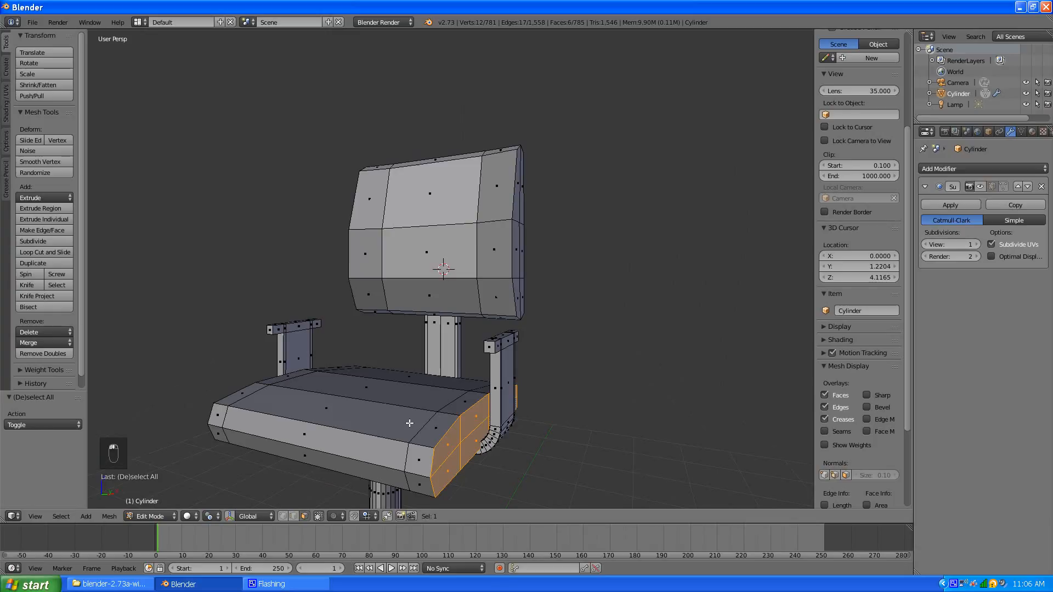
pyautogui.hotkey('shift', 'd')
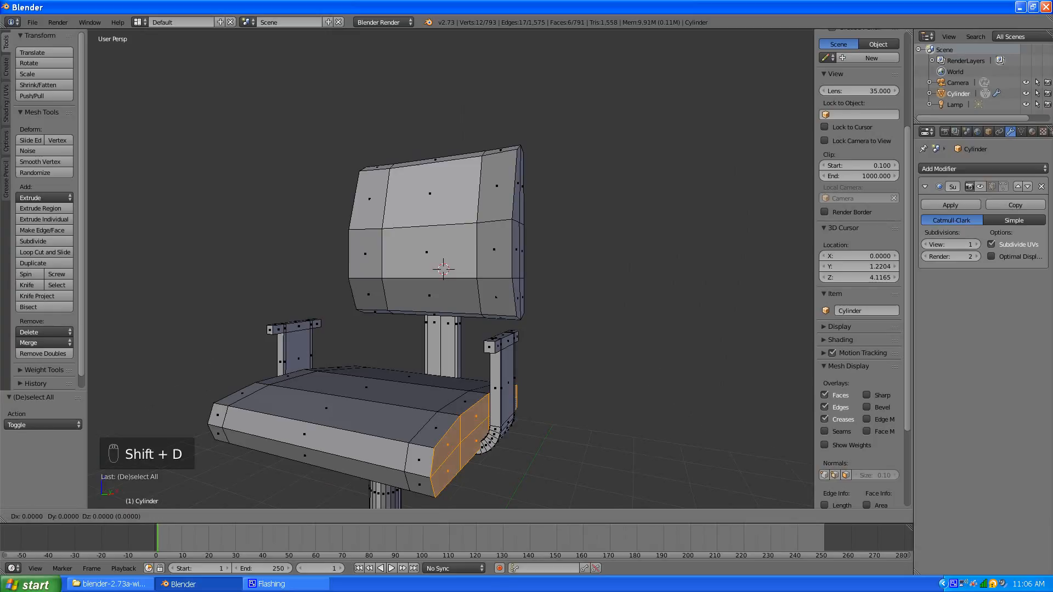
pyautogui.click(400, 327)
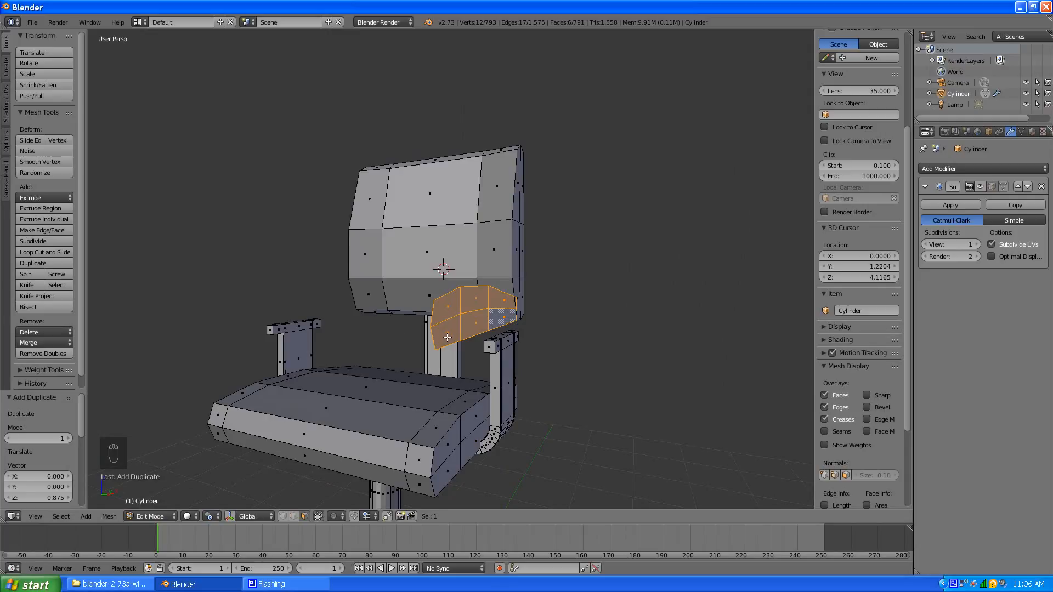
# Move the duplicated side faces outward along X until they are clear of the armrest support, and deselect everything
pyautogui.press('g')
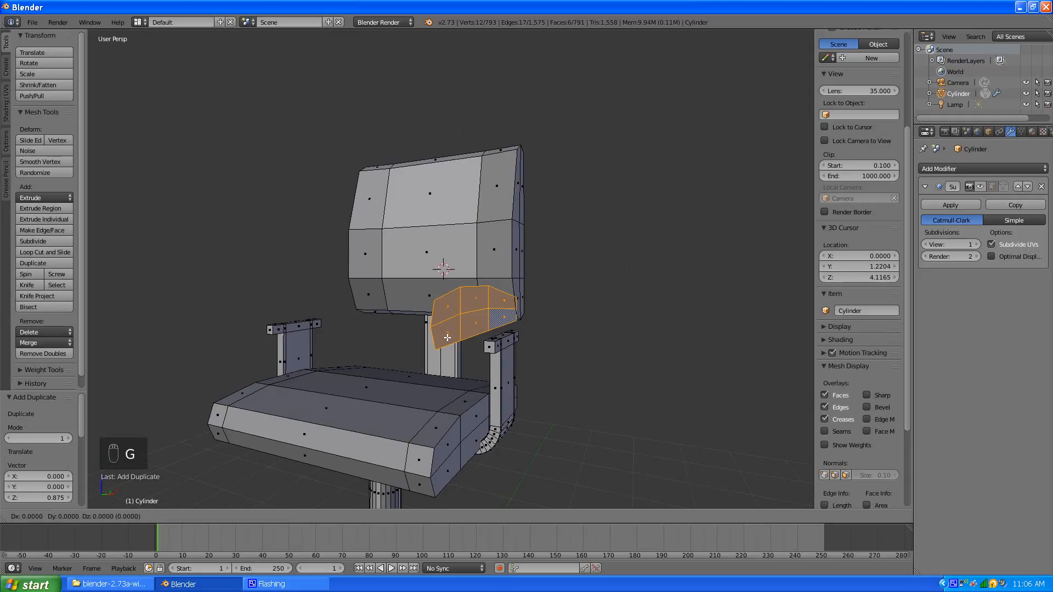
pyautogui.press('x')
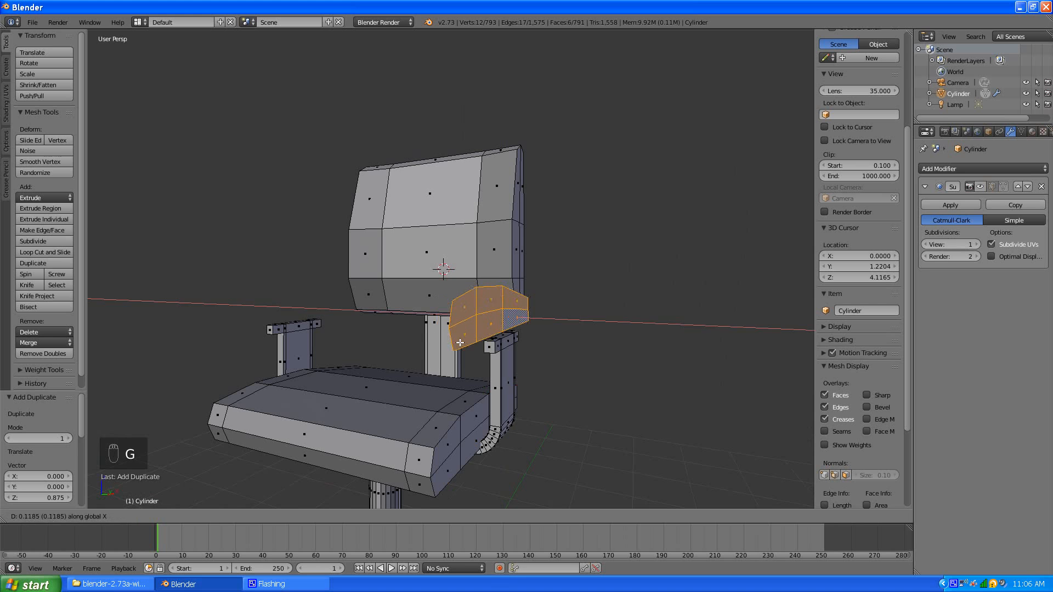
pyautogui.click(497, 352)
pyautogui.press('a')
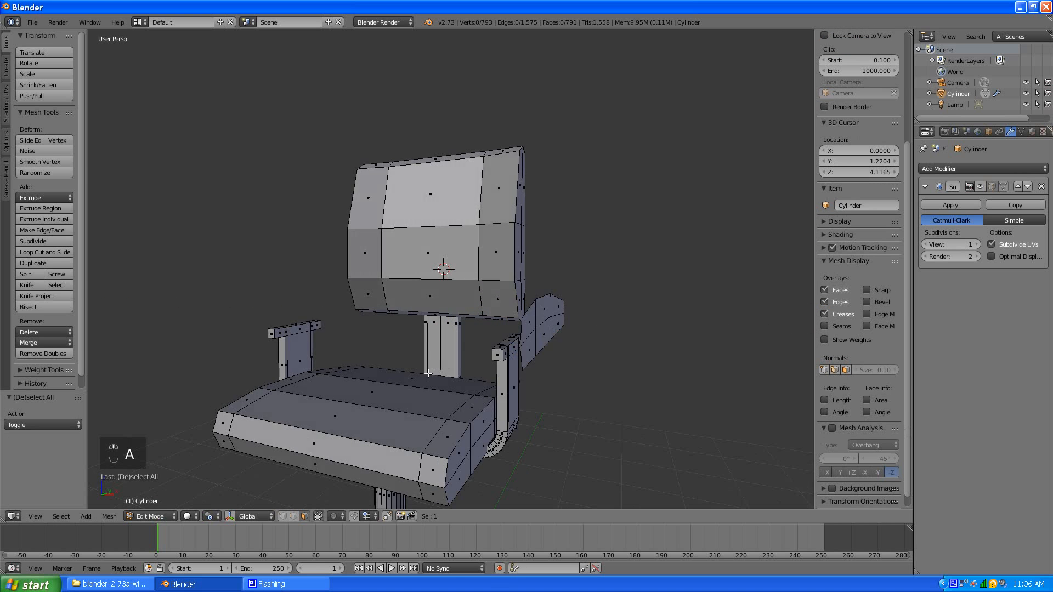
# Select the six duplicated faces and extrude them about -0.176 along X into a solid armrest pad
pyautogui.moveTo(448, 365); pyautogui.dragTo(501, 380, button='middle')
pyautogui.click(667, 321)
pyautogui.keyDown('shift'); pyautogui.click(664, 308); pyautogui.keyUp('shift')
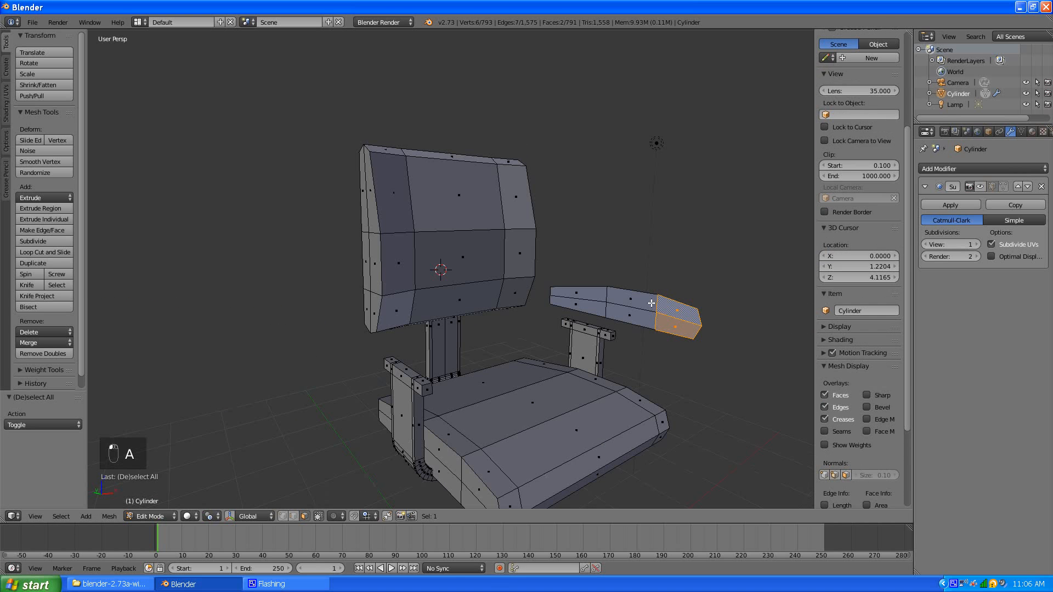
pyautogui.keyDown('shift'); pyautogui.click(647, 304); pyautogui.keyUp('shift')
pyautogui.keyDown('shift'); pyautogui.click(642, 315); pyautogui.keyUp('shift')
pyautogui.keyDown('shift'); pyautogui.click(589, 304); pyautogui.keyUp('shift')
pyautogui.keyDown('shift'); pyautogui.click(594, 296); pyautogui.keyUp('shift')
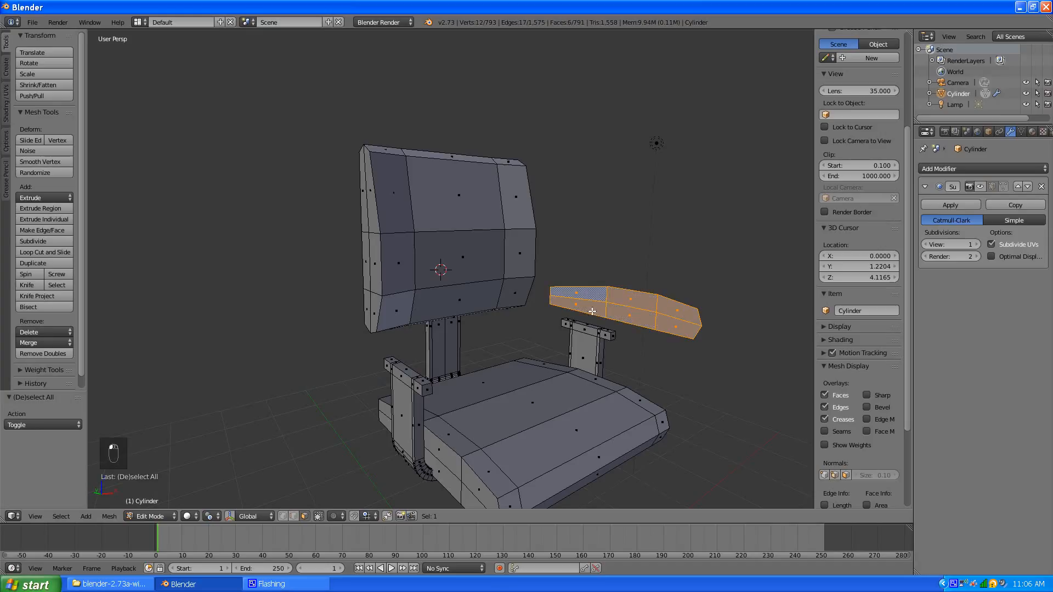
pyautogui.moveTo(607, 390); pyautogui.dragTo(534, 387, button='middle')
pyautogui.press('e')
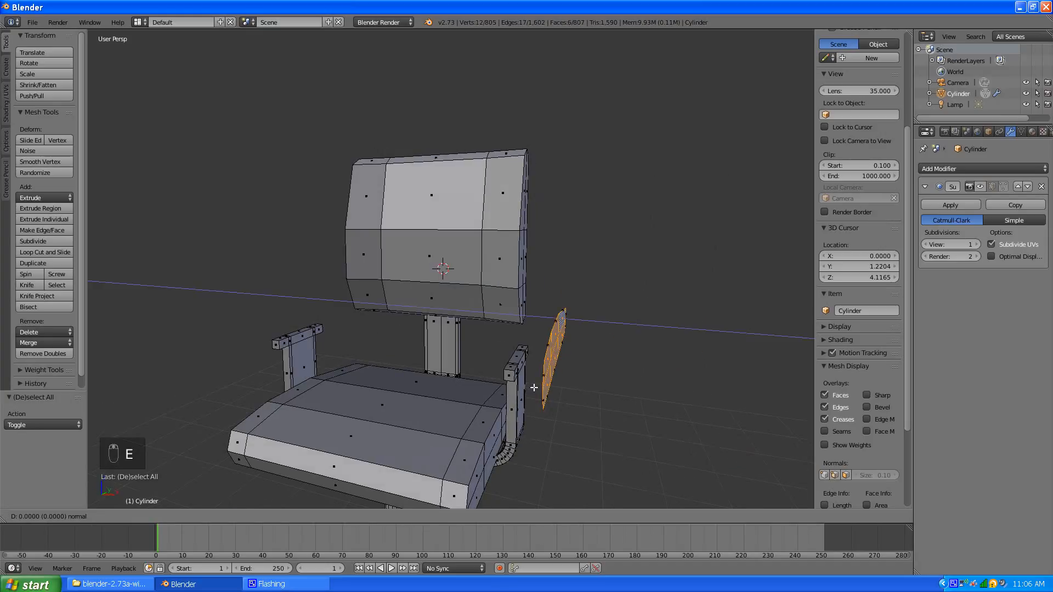
pyautogui.click(473, 379)
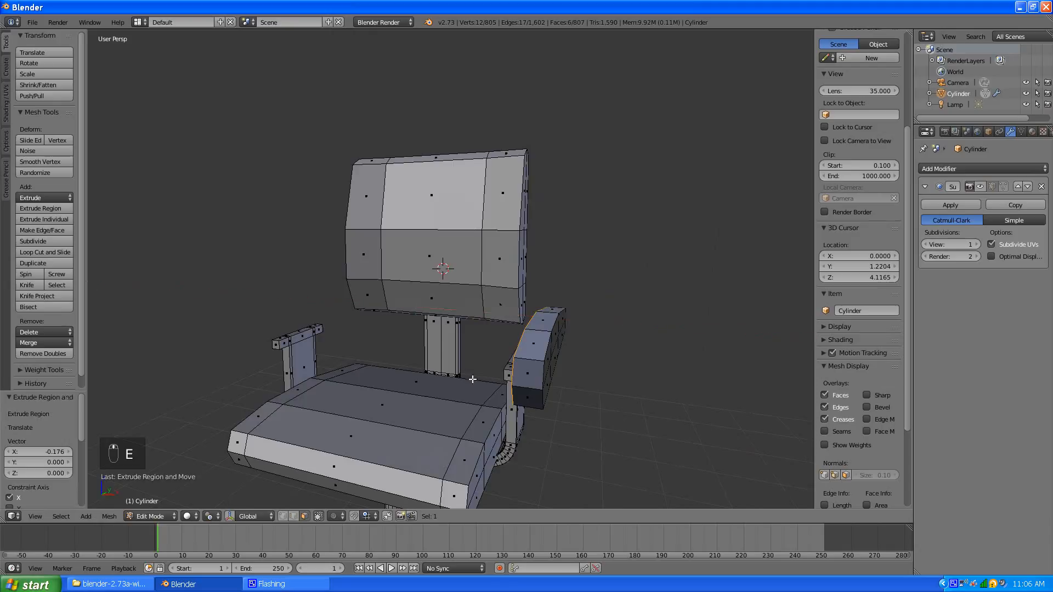
# Select the armrest pad's linked faces, recalculate their normals to face outside and clear the selection
pyautogui.moveTo(472, 379)
pyautogui.mouseDown(button='middle')
pyautogui.moveTo(527, 369)
pyautogui.moveTo(464, 387)
pyautogui.moveTo(483, 387)
pyautogui.mouseUp(button='middle')
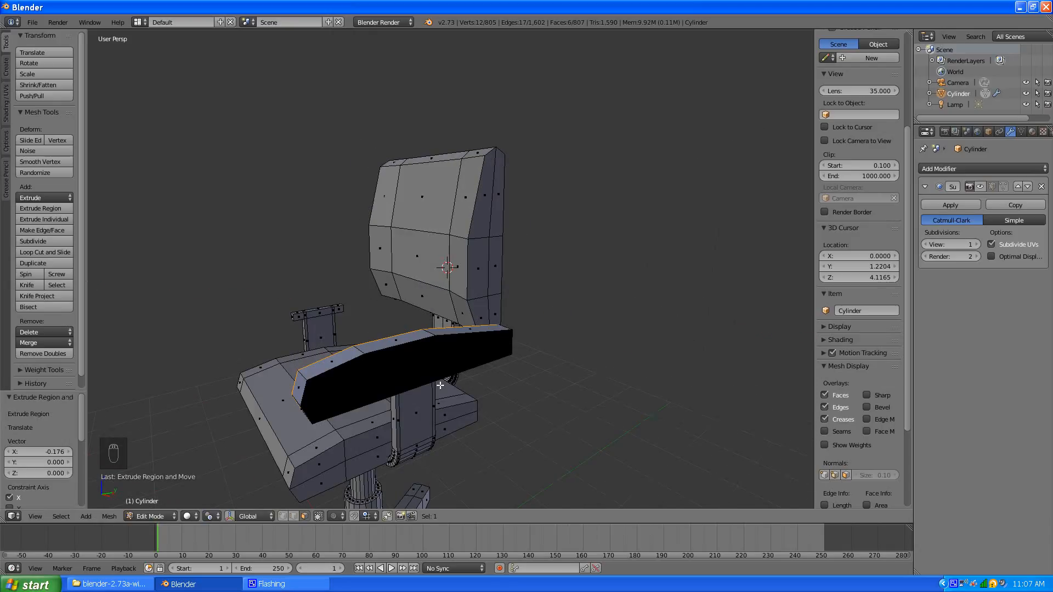
pyautogui.hotkey('ctrl', 'l')
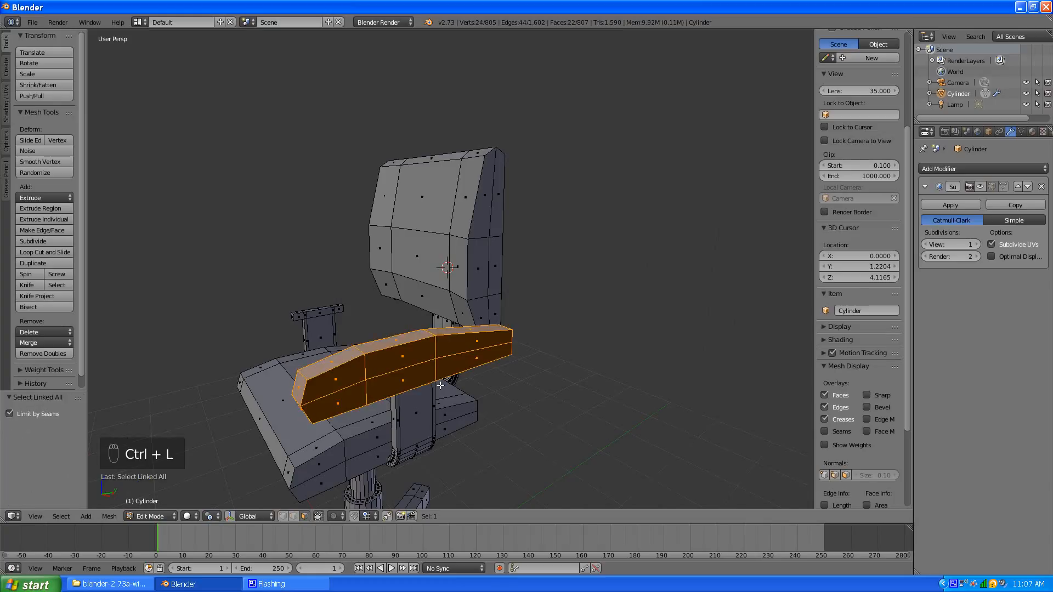
pyautogui.hotkey('ctrl', 'n')
pyautogui.press('a')
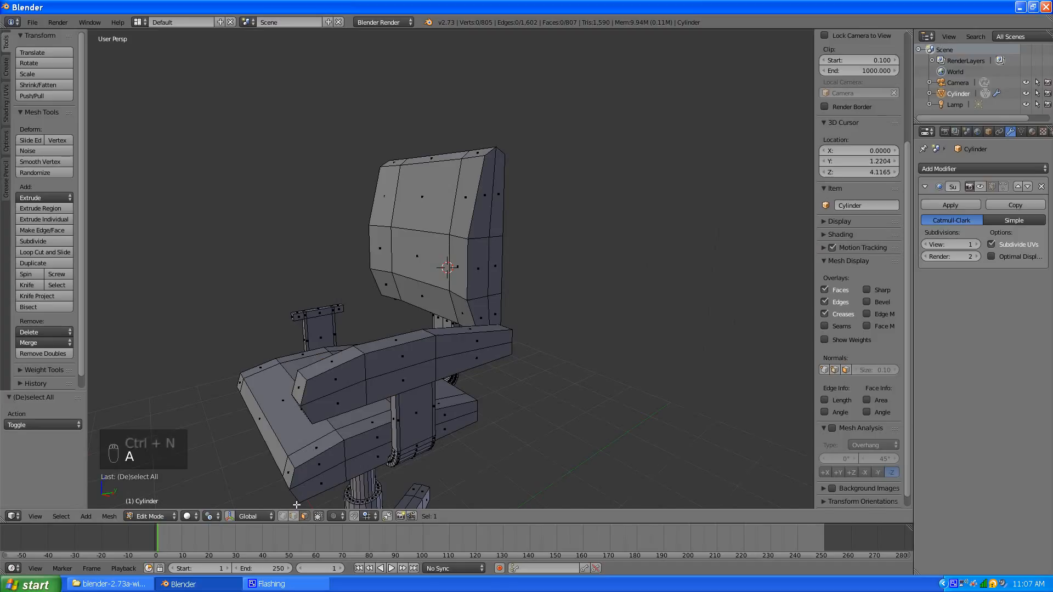
# Select the whole armrest pad, flatten it by scaling about 0.569 along Z and deselect it
pyautogui.rightClick(378, 371)
pyautogui.hotkey('ctrl', 'l')
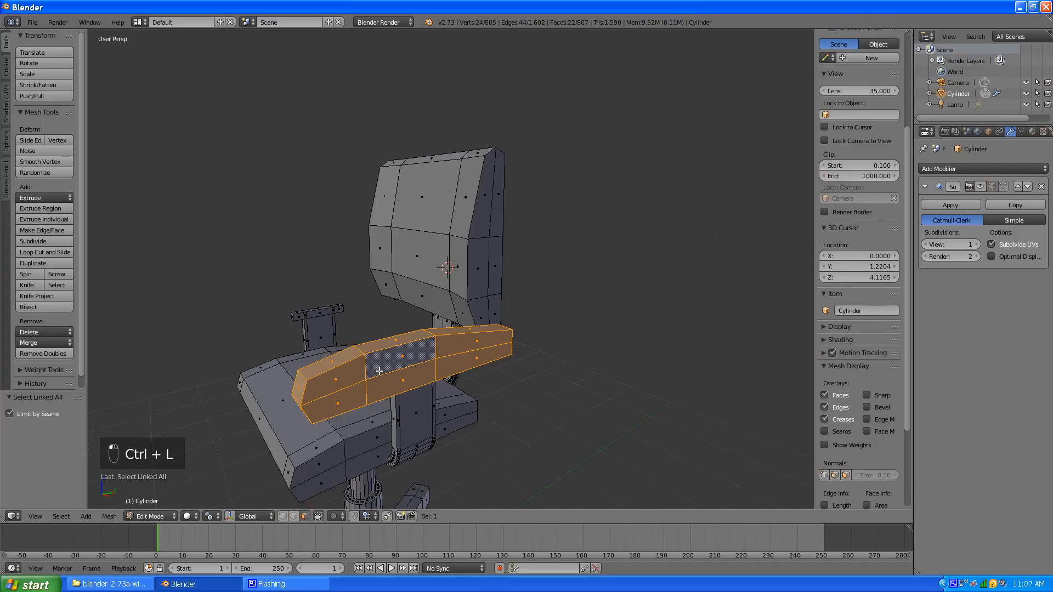
pyautogui.press('s')
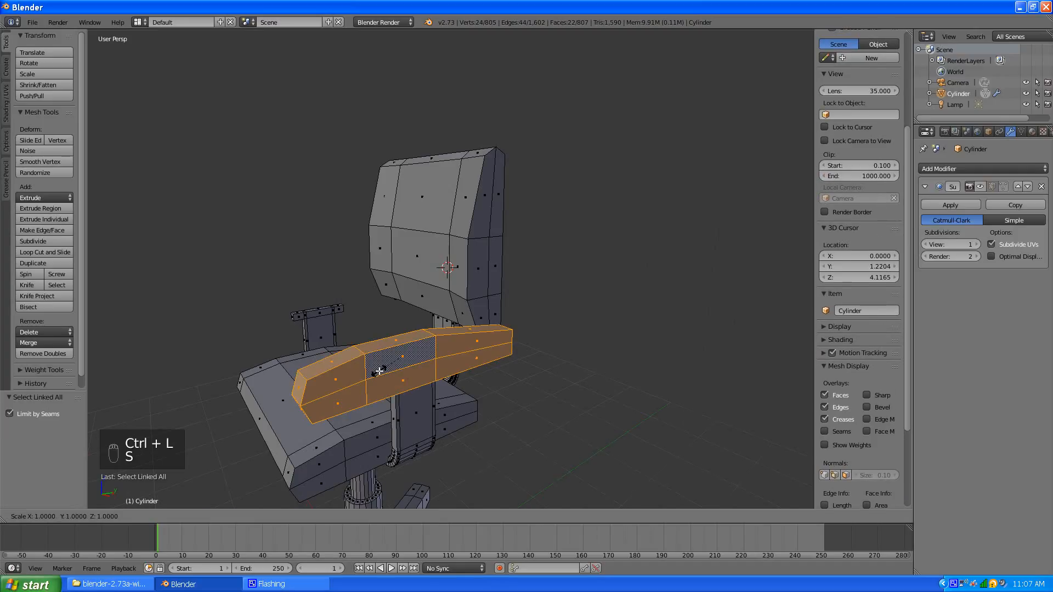
pyautogui.press('z')
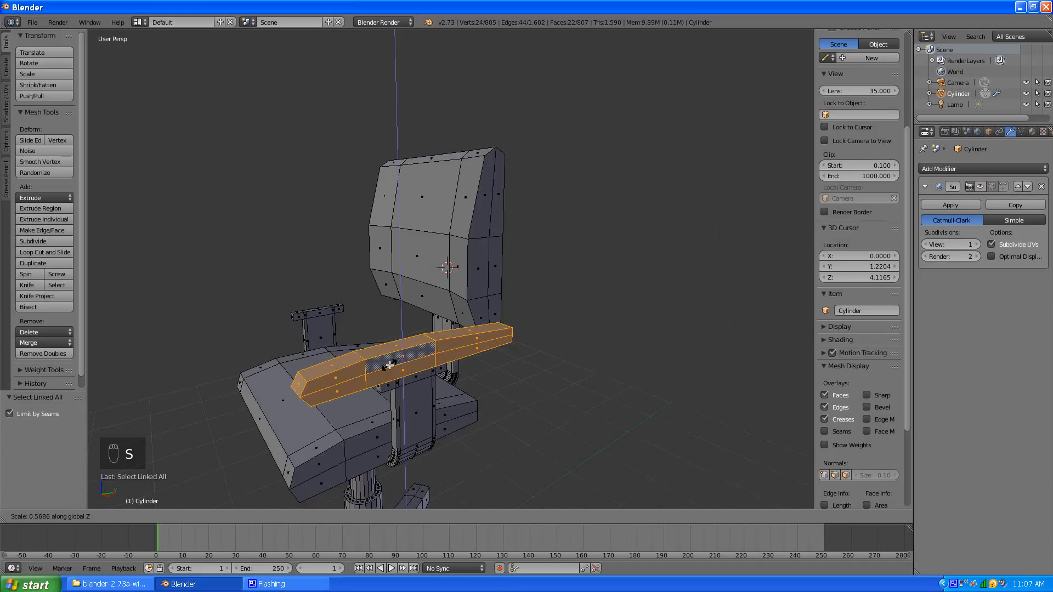
pyautogui.click(389, 364)
pyautogui.moveTo(390, 365); pyautogui.dragTo(398, 375, button='middle')
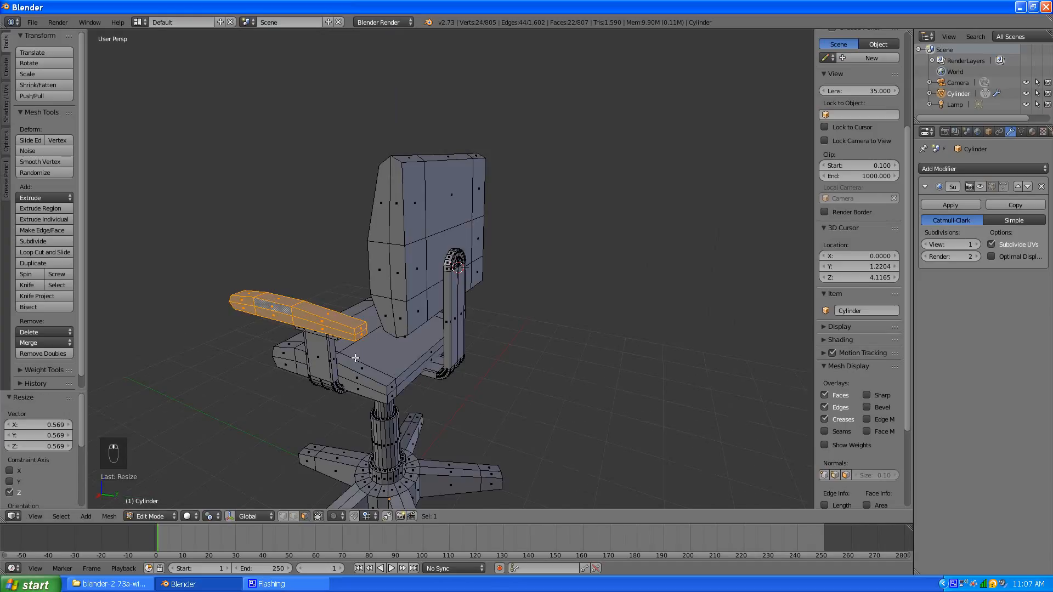
pyautogui.press('a')
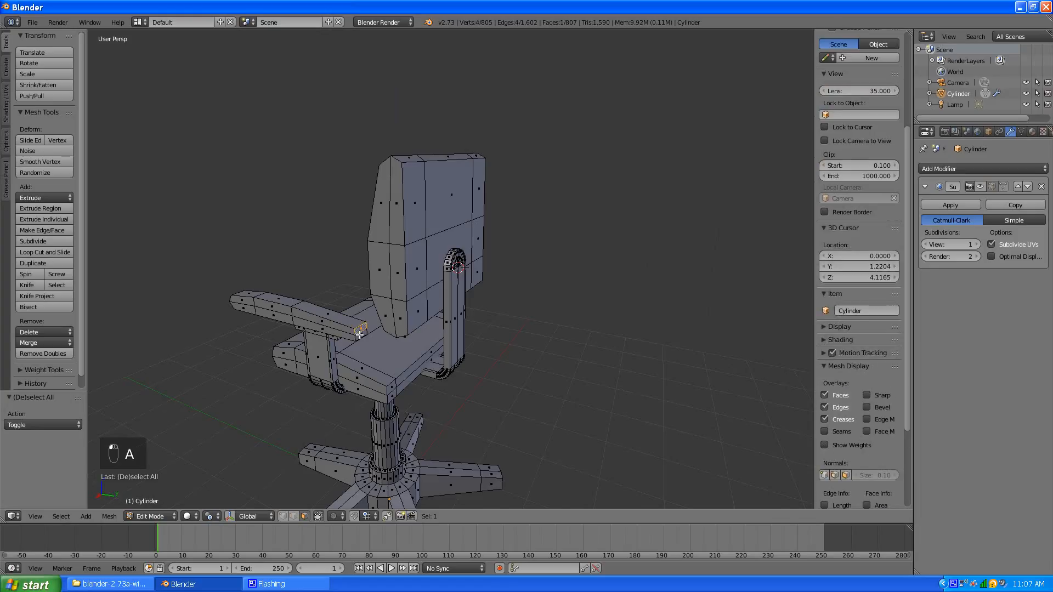
# Shorten the armrest pad by moving its two rear end faces about -0.230 along Y
pyautogui.rightClick(359, 332)
pyautogui.moveTo(296, 349); pyautogui.dragTo(314, 347, button='middle')
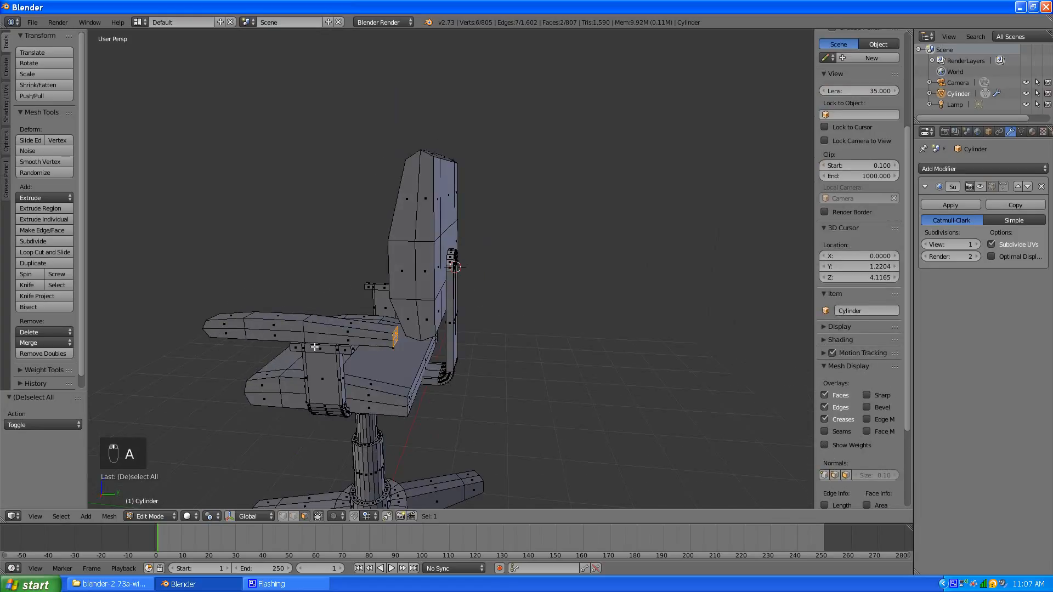
pyautogui.press('g')
pyautogui.press('y')
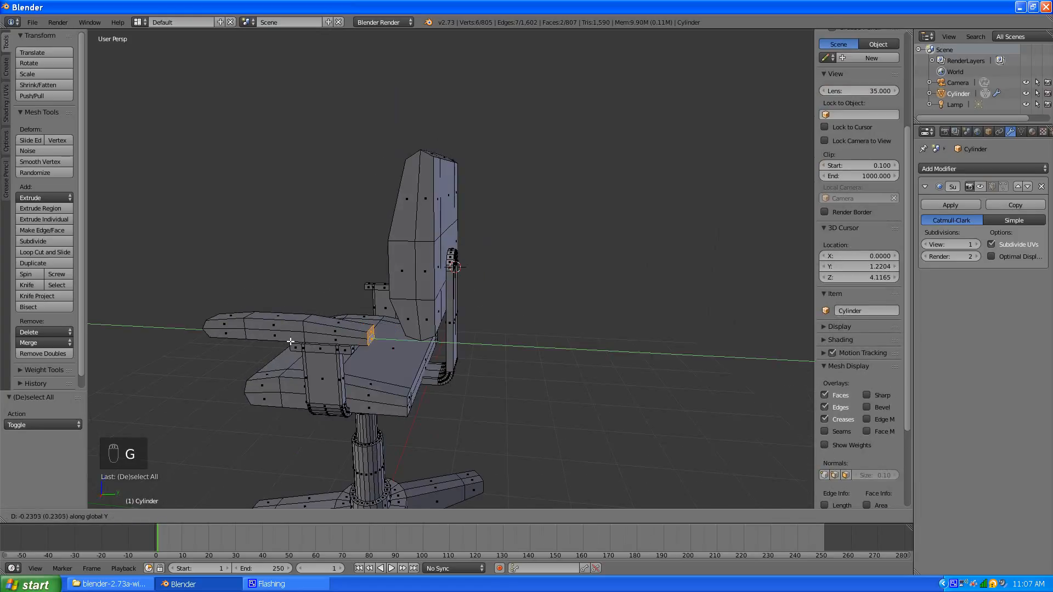
pyautogui.click(290, 341)
# Select the whole armrest pad through its linked faces and move it about 0.131 along Y
pyautogui.moveTo(290, 341); pyautogui.dragTo(281, 341, button='middle')
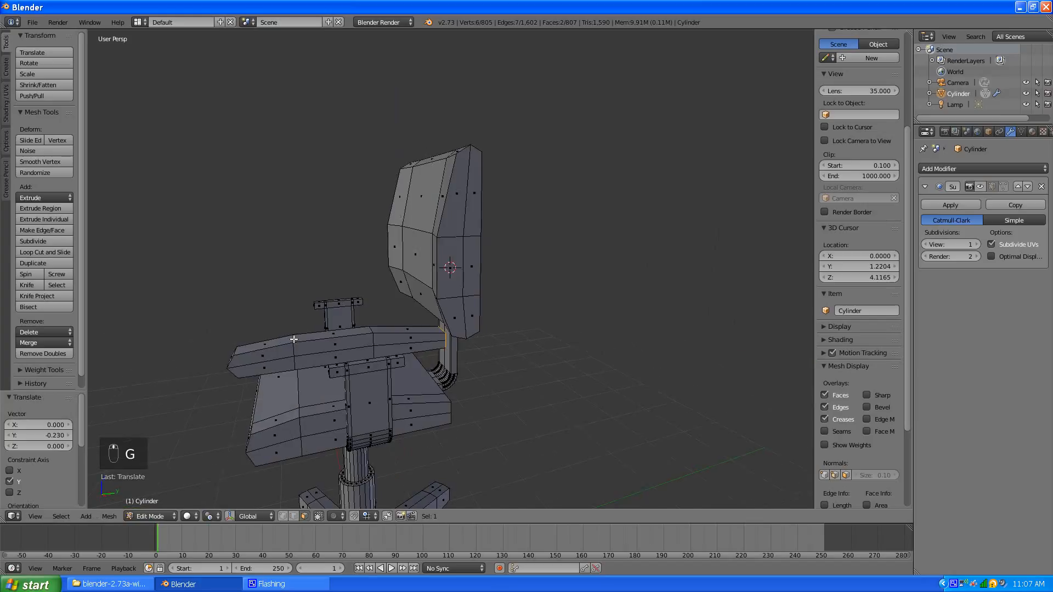
pyautogui.keyDown('alt'); pyautogui.rightClick(321, 342); pyautogui.keyUp('alt')
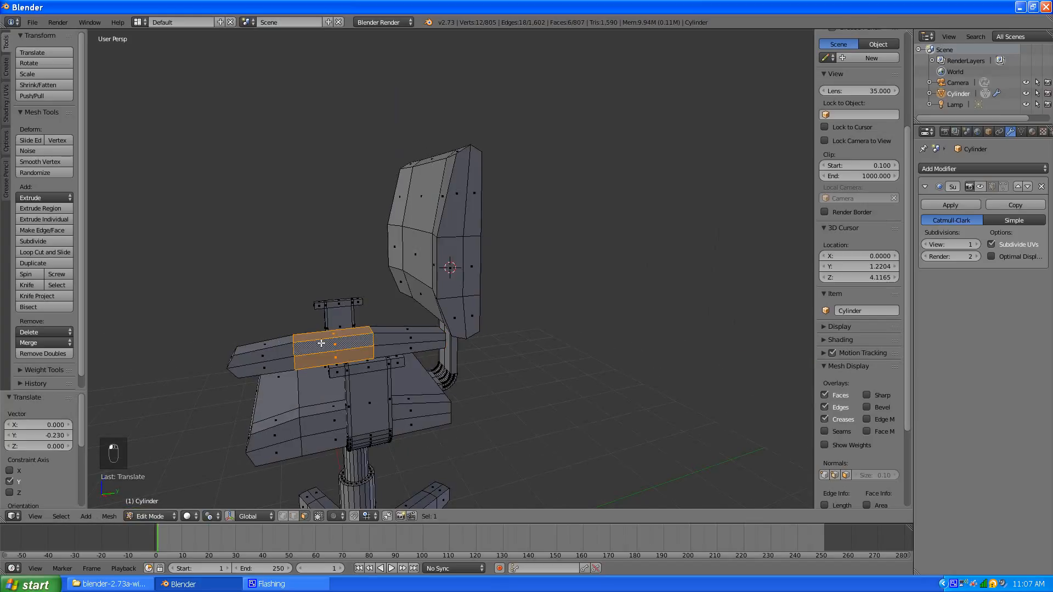
pyautogui.hotkey('ctrl', 'l')
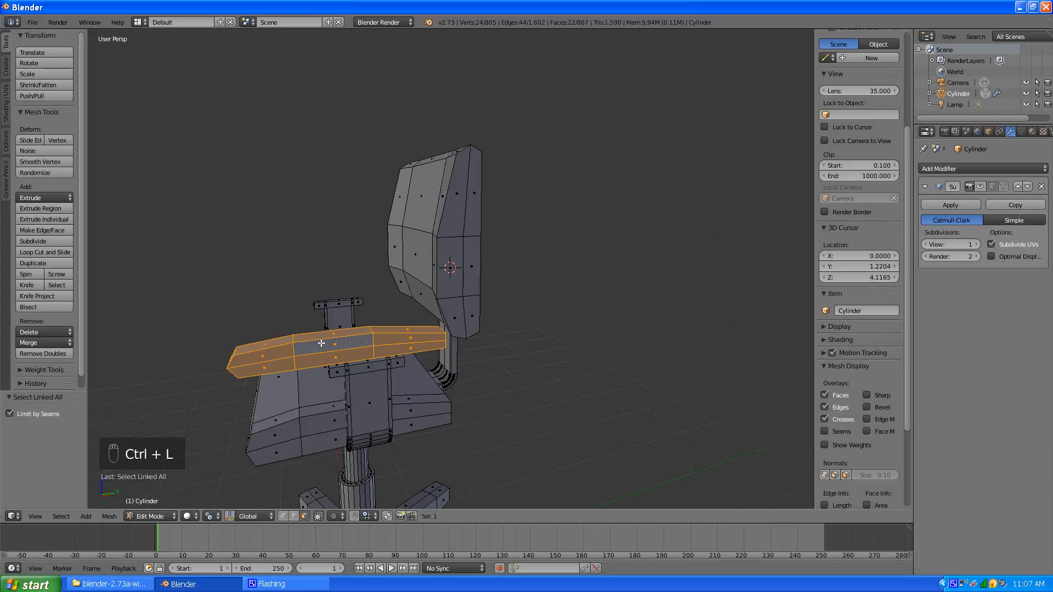
pyautogui.press('g')
pyautogui.press('y')
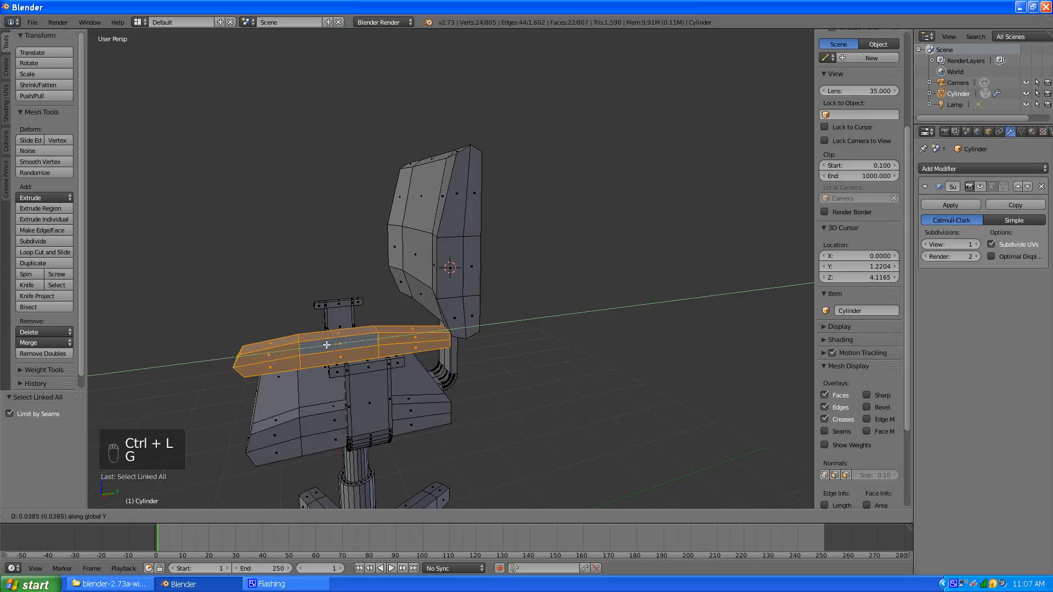
pyautogui.click(339, 343)
# Scale the armrest pad to about 0.640 along Y and widen it to about 1.360 along X
pyautogui.press('s')
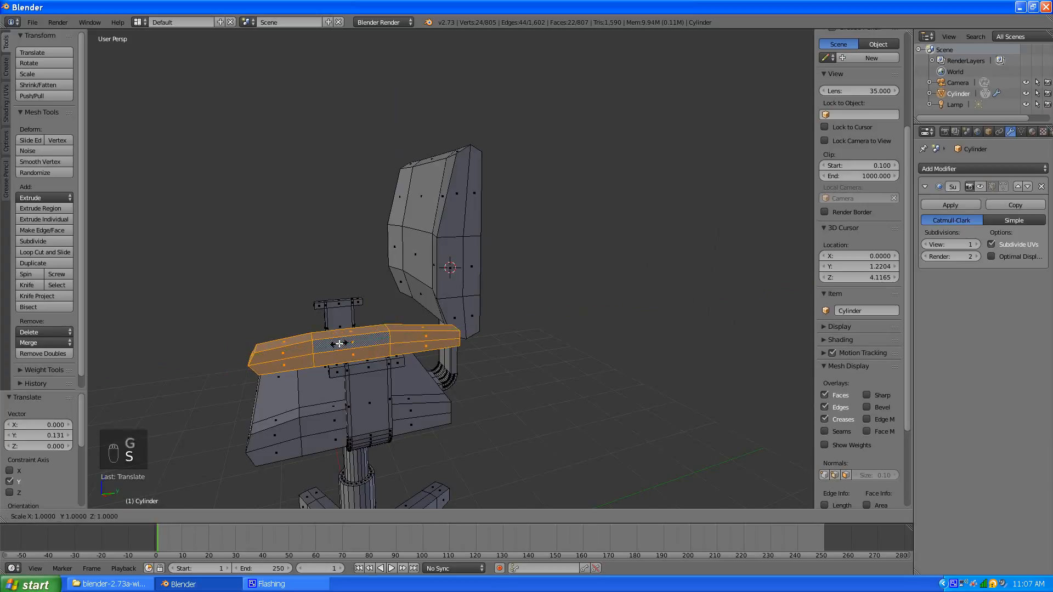
pyautogui.press('y')
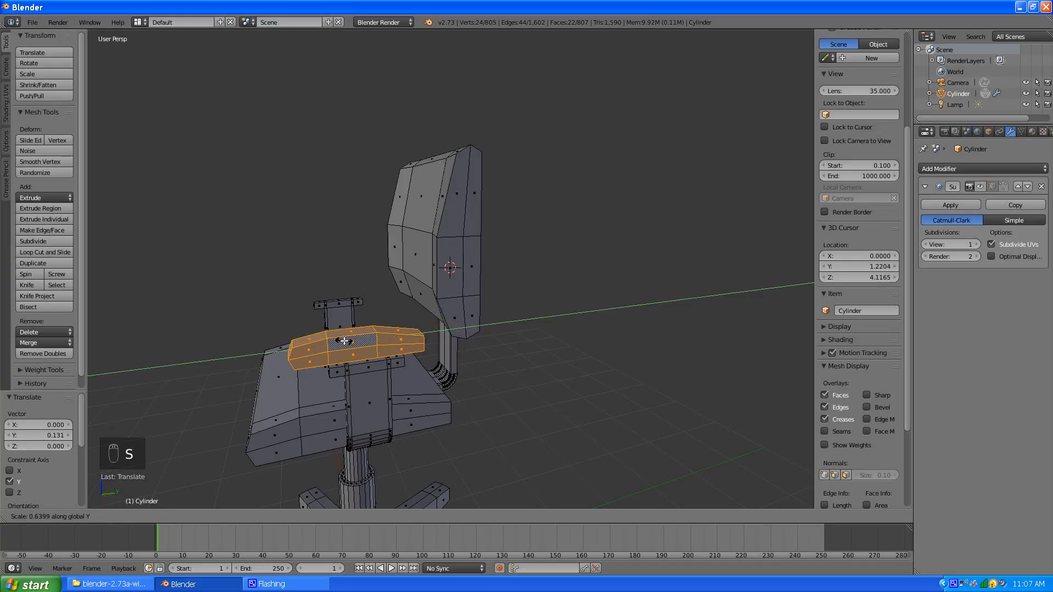
pyautogui.click(344, 341)
pyautogui.moveTo(343, 341); pyautogui.dragTo(353, 351, button='middle')
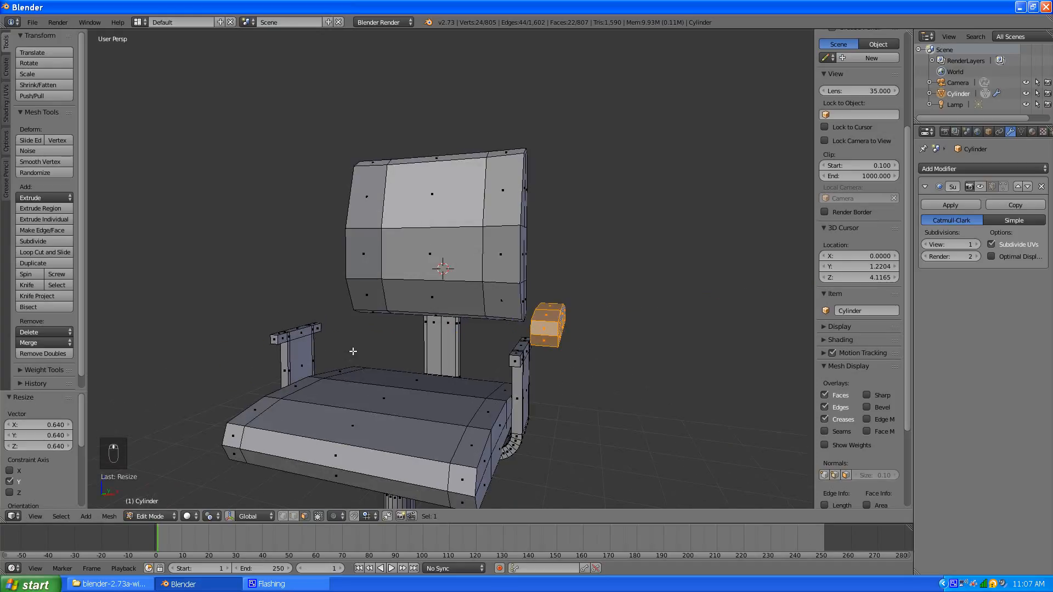
pyautogui.press('s')
pyautogui.press('x')
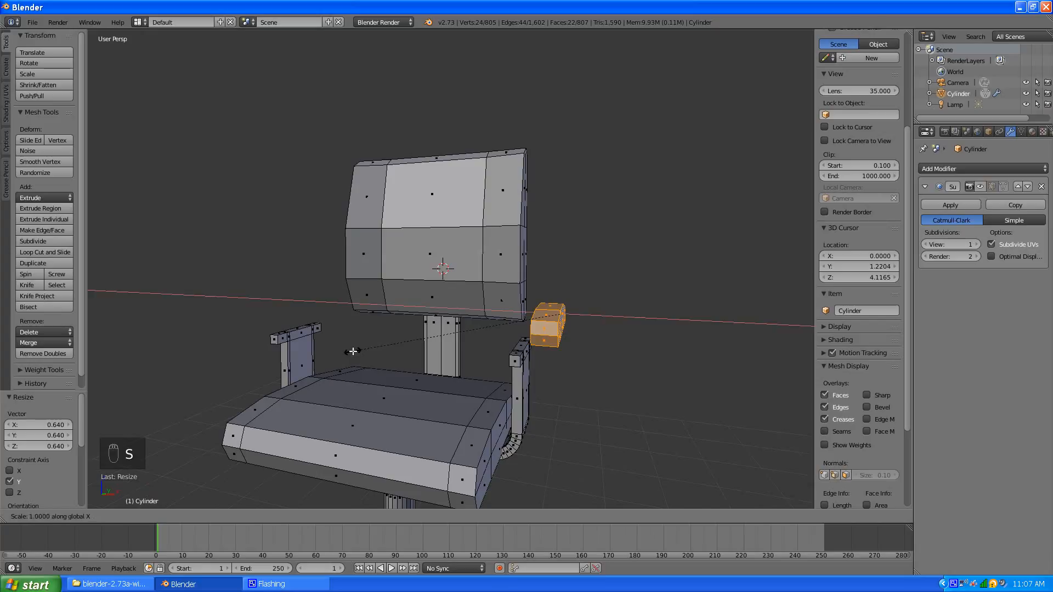
pyautogui.click(285, 349)
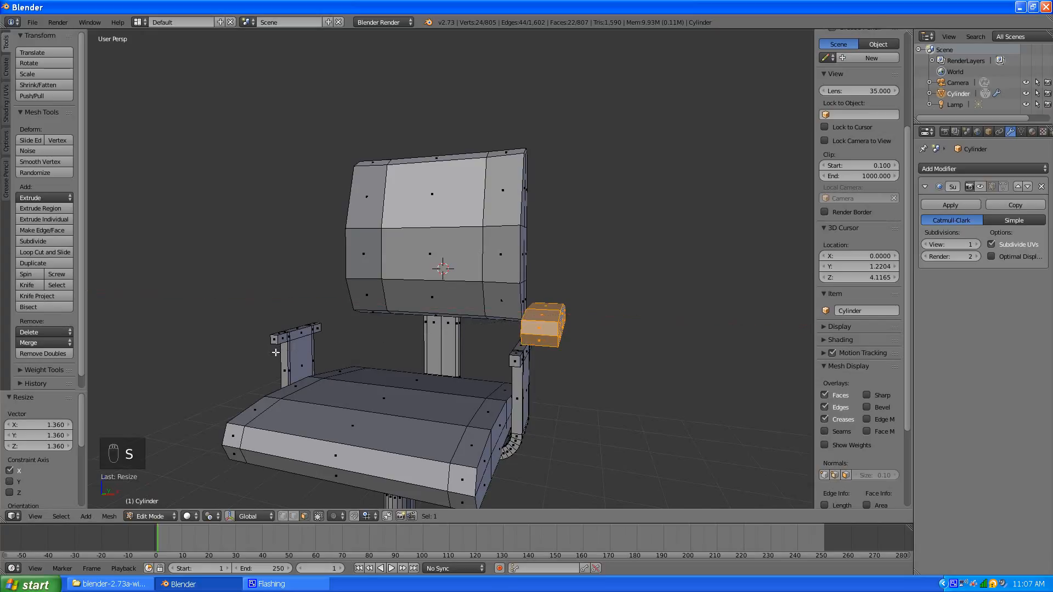
# Move the armrest pad about -0.159 along X over its support and switch to the right orthographic view
pyautogui.press('g')
pyautogui.press('x')
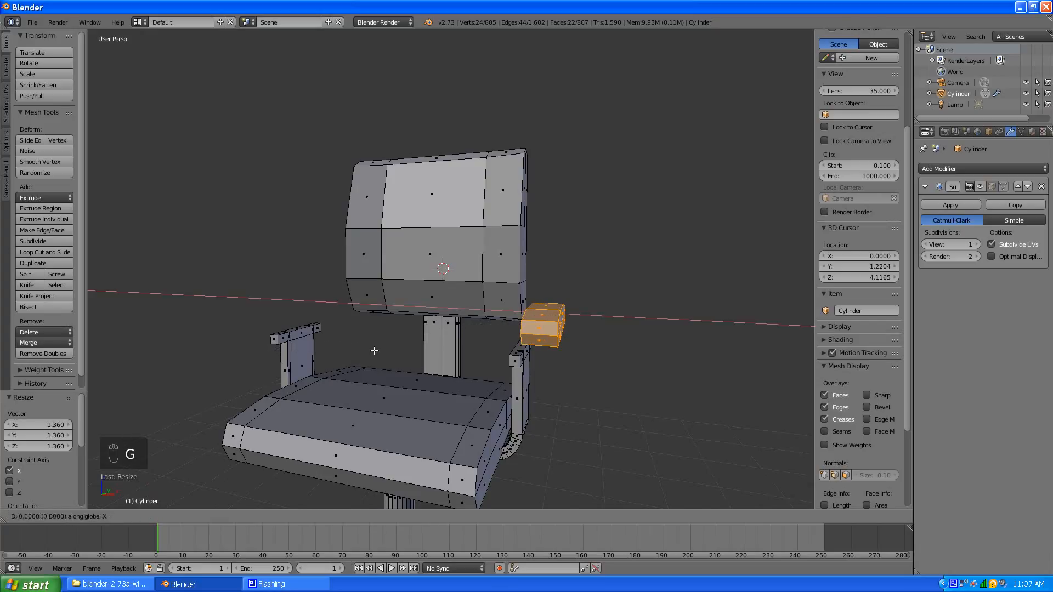
pyautogui.click(353, 353)
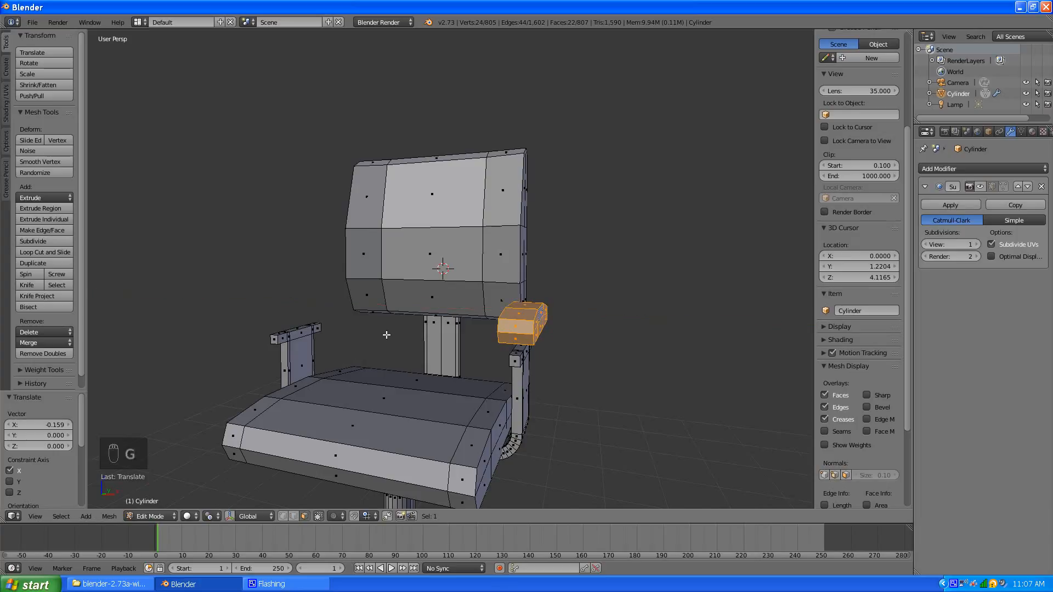
pyautogui.press('KP_5')
pyautogui.press('KP_3')
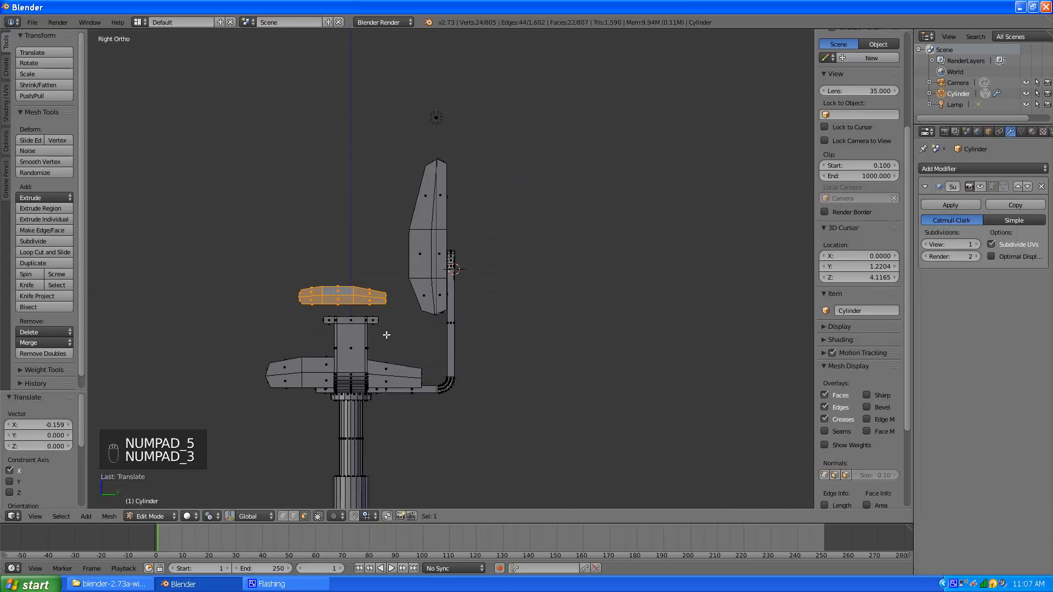
# Lower the armrest pad about -0.181 along Z onto its support and shift it along Y to centre it there
pyautogui.press('g')
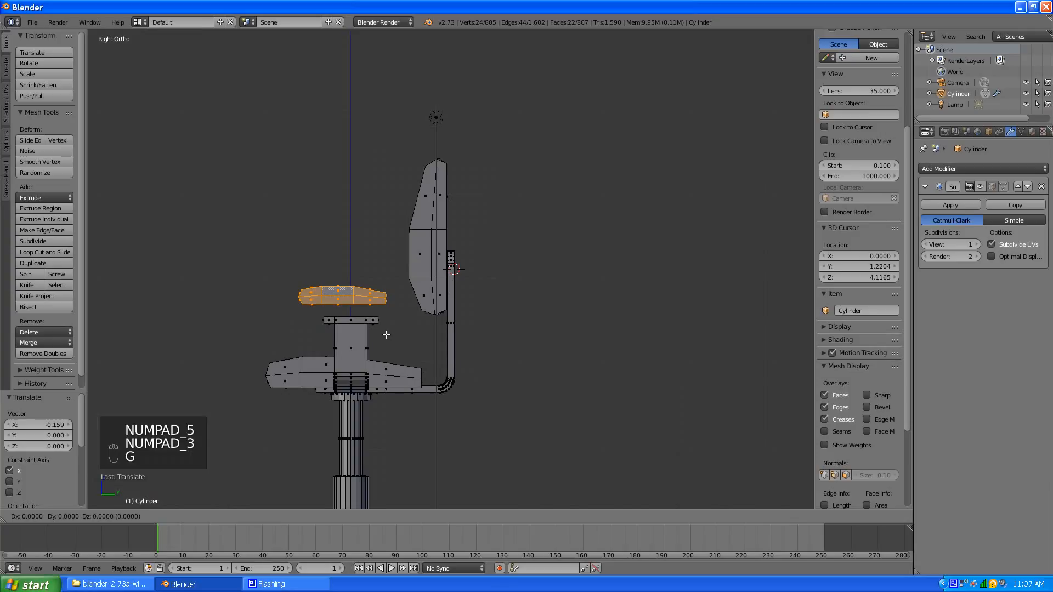
pyautogui.press('z')
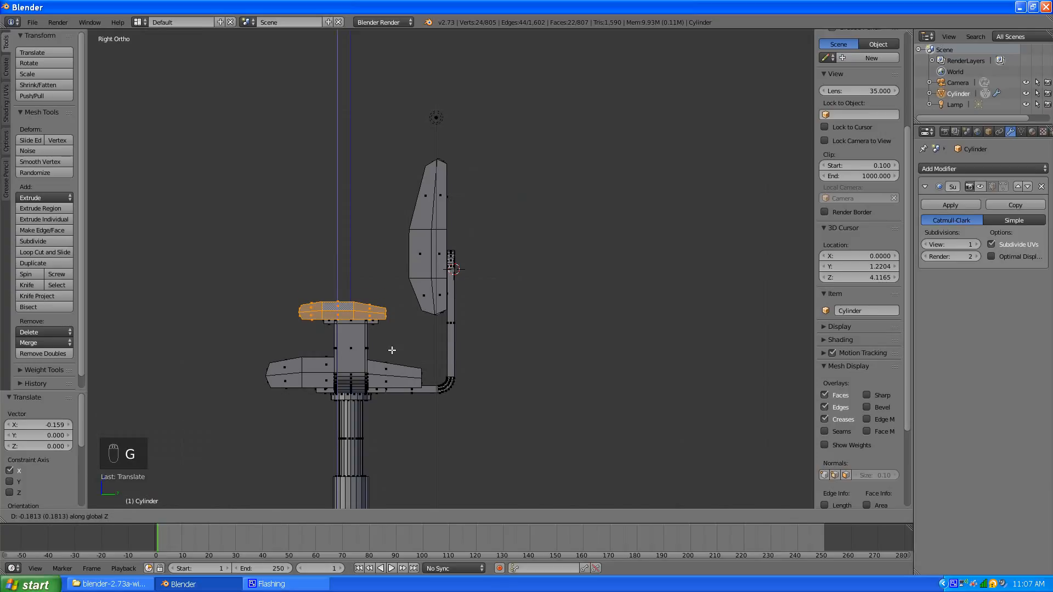
pyautogui.click(391, 349)
pyautogui.press('g')
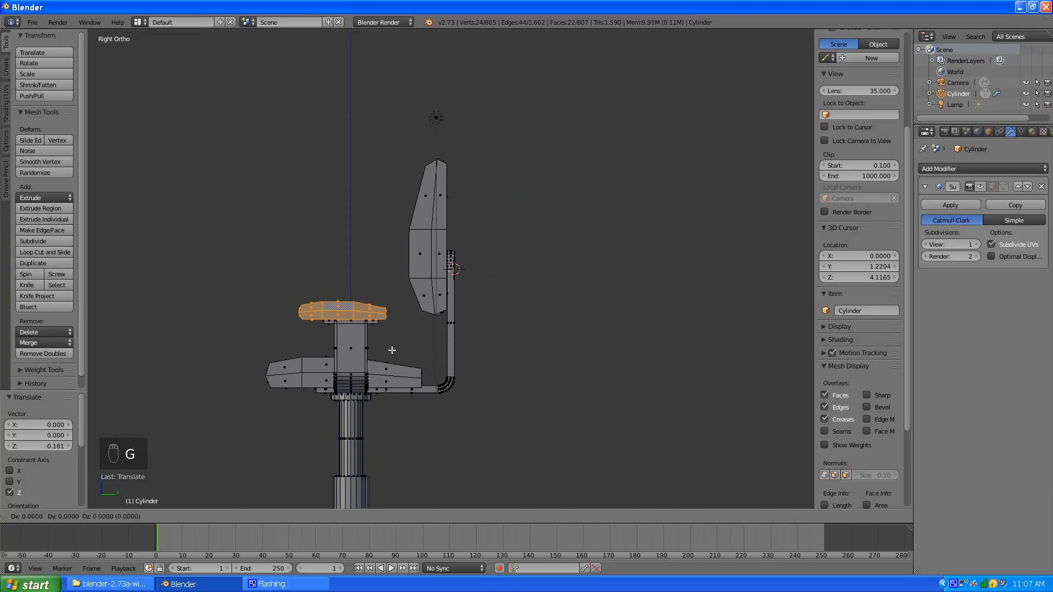
pyautogui.press('y')
pyautogui.click(402, 350)
pyautogui.press('a')
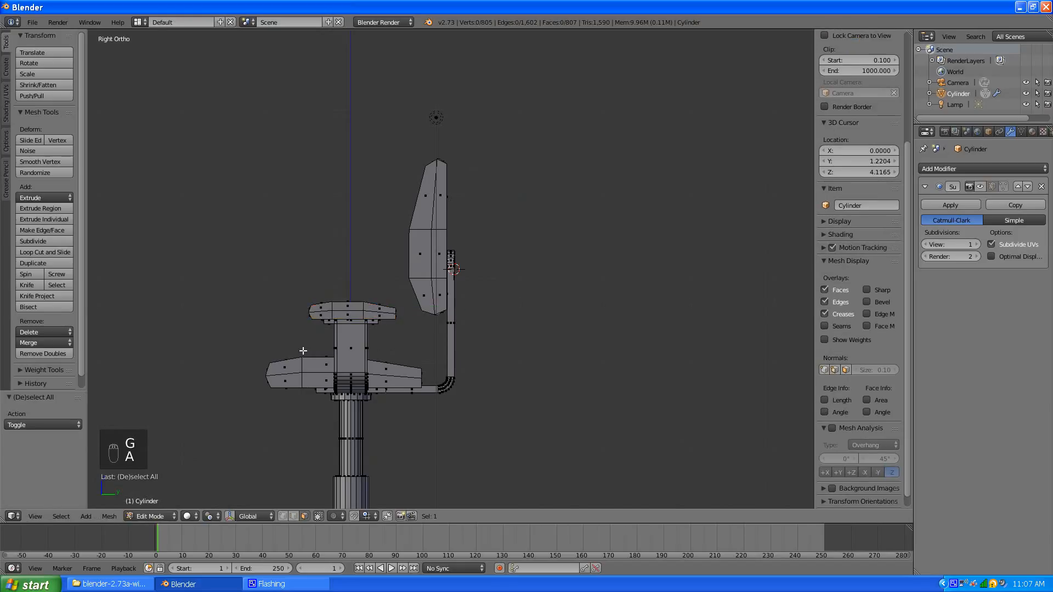
# Select the whole armrest pad through its linked faces and widen it to about 1.706 along X
pyautogui.moveTo(397, 350); pyautogui.dragTo(433, 356, button='middle')
pyautogui.rightClick(515, 344)
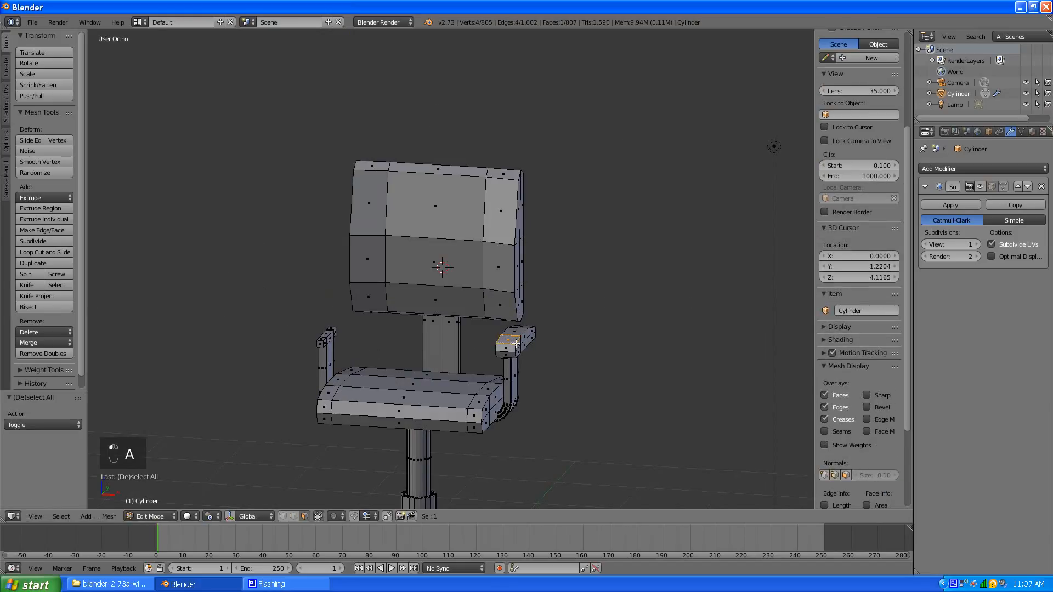
pyautogui.hotkey('ctrl', 'l')
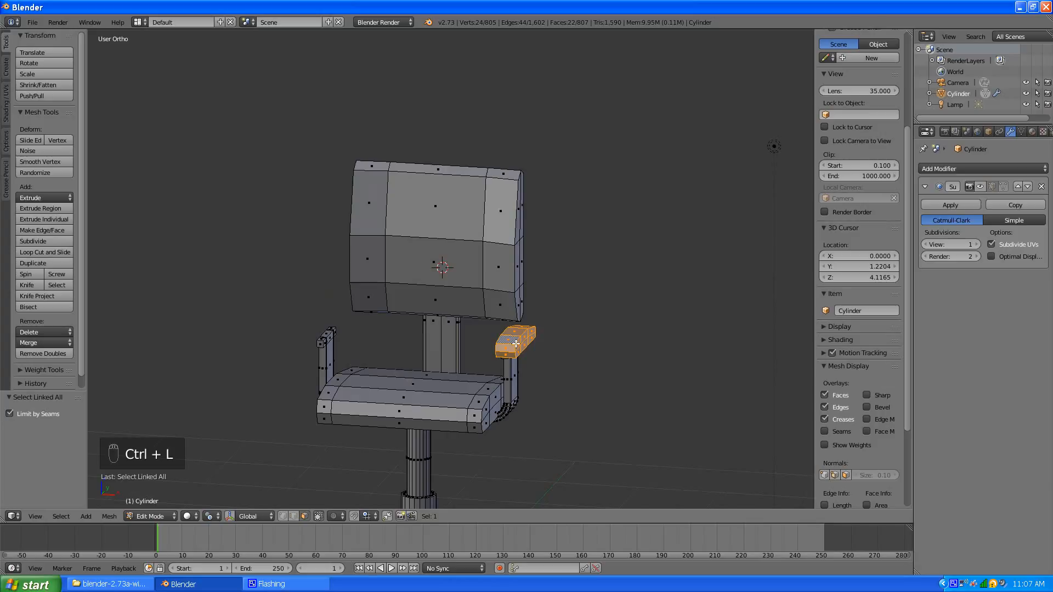
pyautogui.press('s')
pyautogui.press('x')
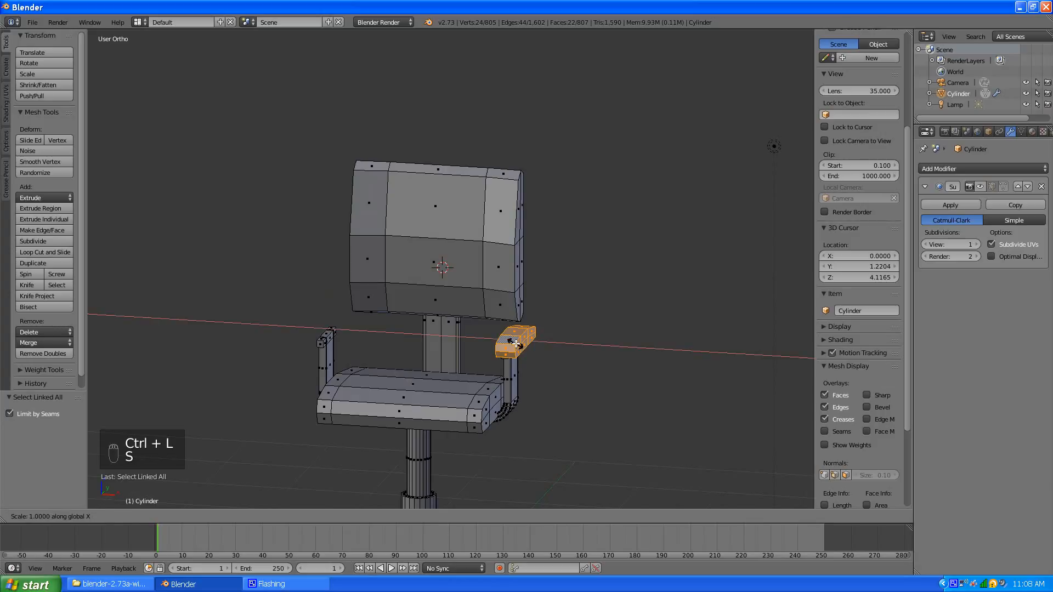
pyautogui.click(523, 348)
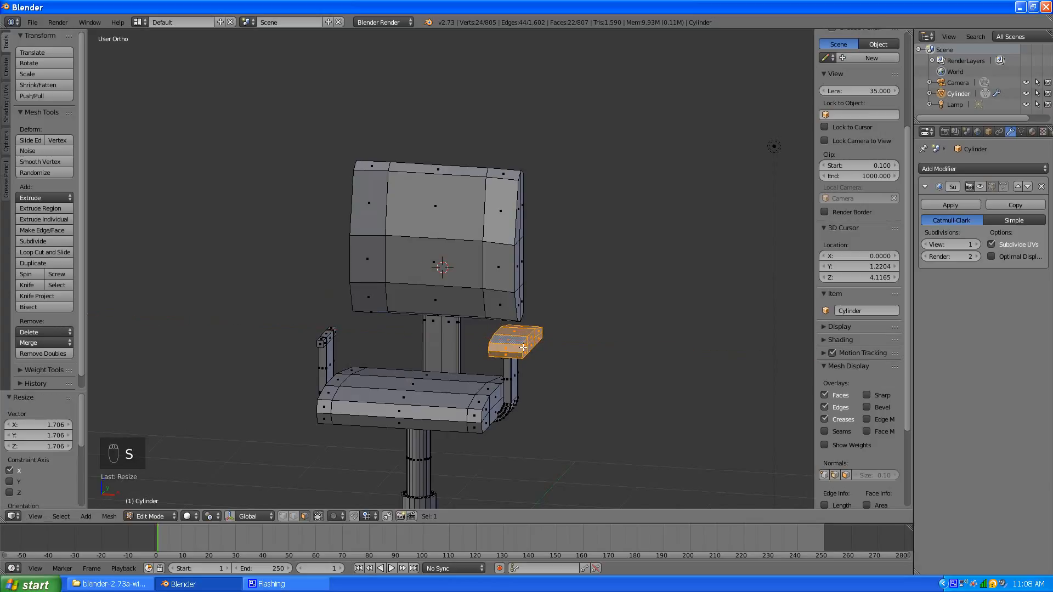
# Duplicate the armrest pad and place the copy about -2.322 along X over the opposite support
pyautogui.hotkey('shift', 'd')
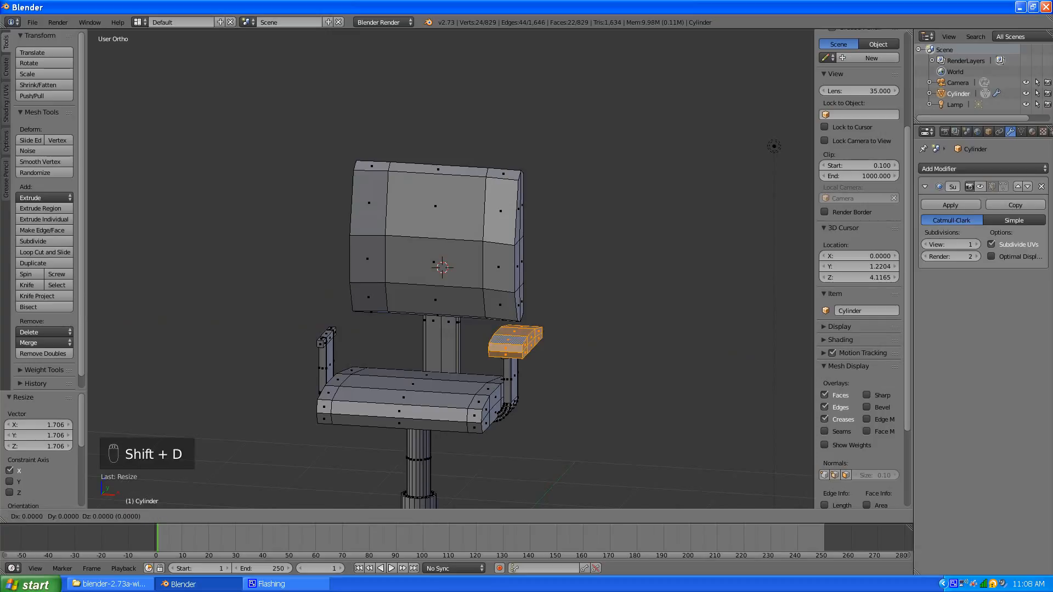
pyautogui.press('x')
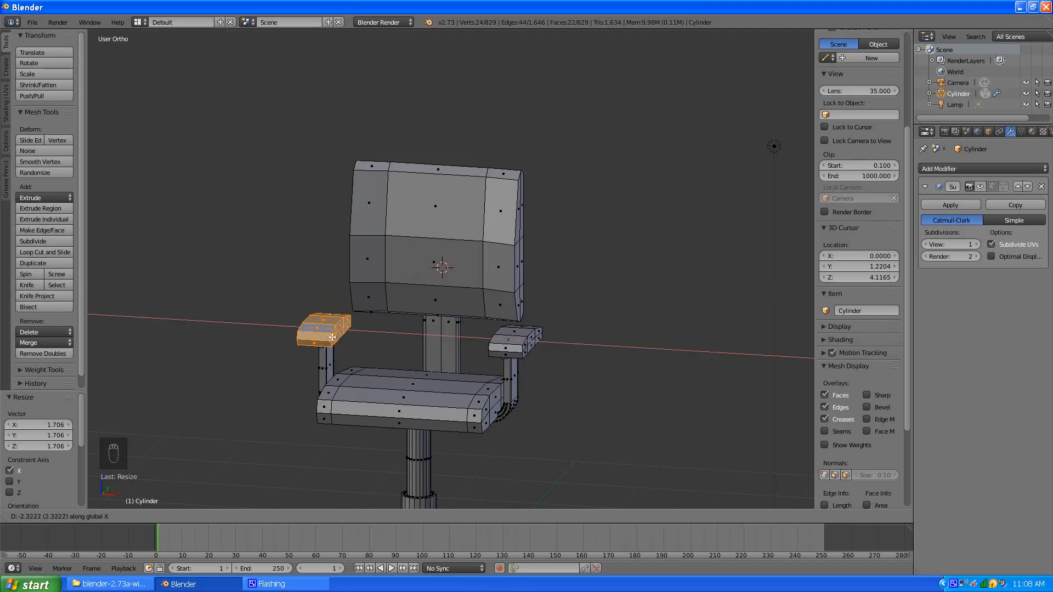
pyautogui.click(333, 338)
pyautogui.press('a')
# Examine both armrest pads and the proportions of the whole chair from the side in perspective view
pyautogui.moveTo(447, 364); pyautogui.dragTo(355, 367, button='middle')
pyautogui.scroll(-5, 395, 328)
pyautogui.scroll(7, 368, 360)
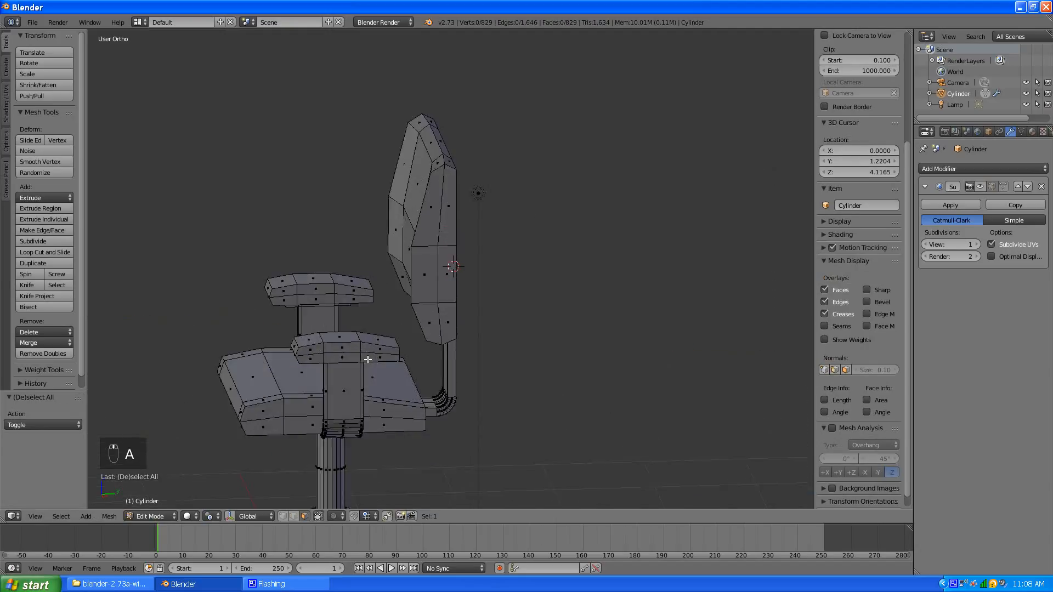
pyautogui.scroll(-3, 344, 366)
pyautogui.press('KP_5')
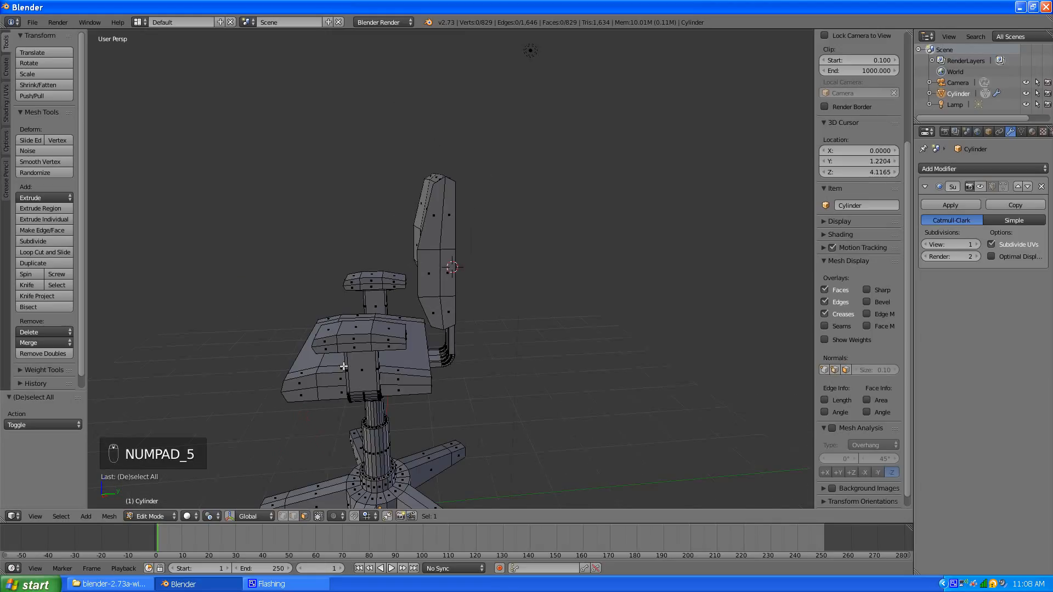
pyautogui.moveTo(351, 367); pyautogui.dragTo(391, 295, button='middle')
pyautogui.scroll(-5, 477, 329)
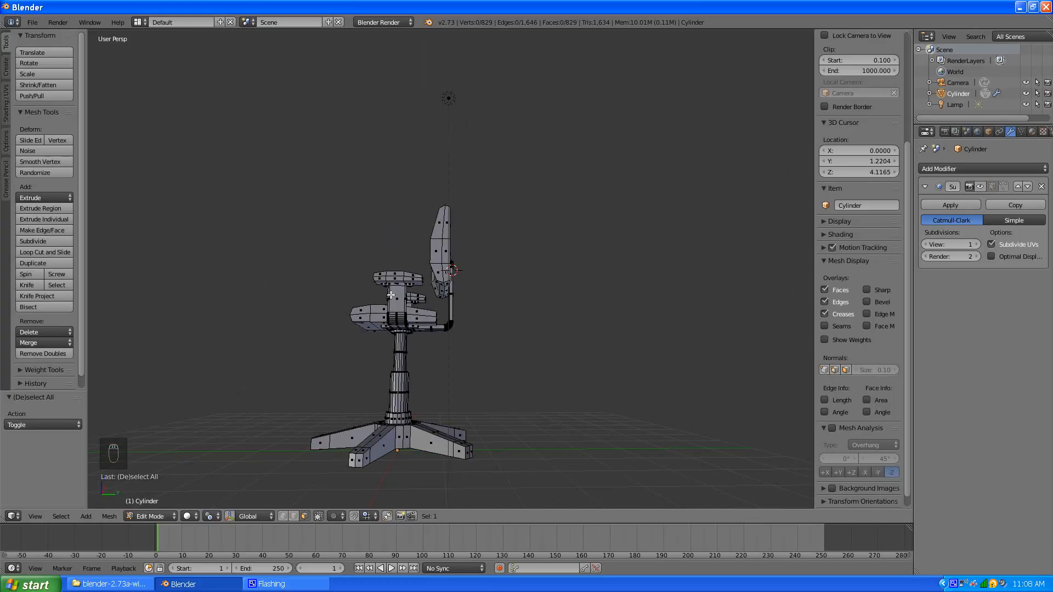
# Select the seat, backrest, armrests and their linked supports in wireframe from the right orthographic view, leaving out the post and base
pyautogui.press('b')
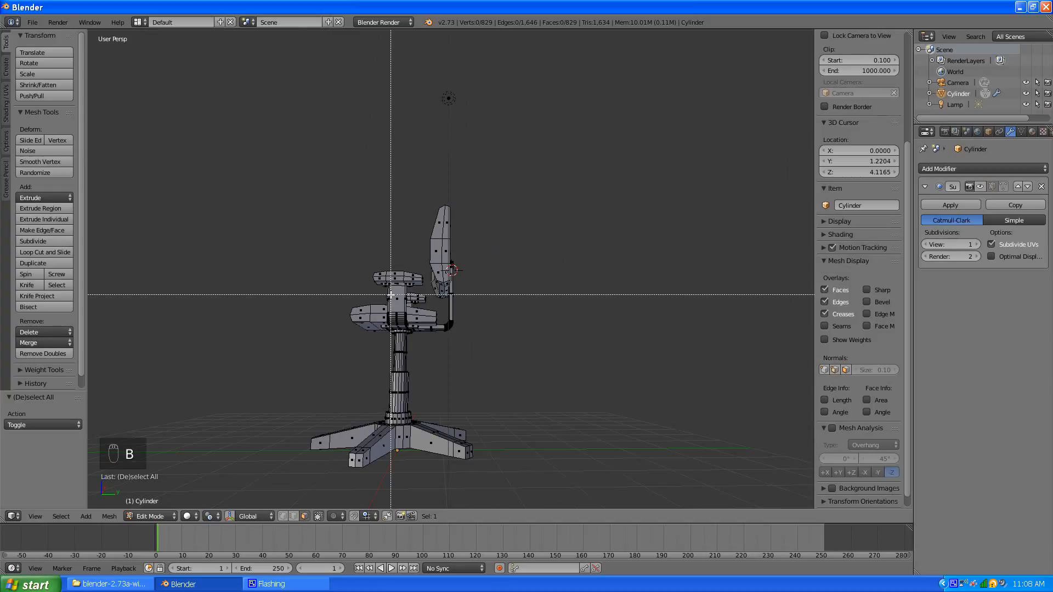
pyautogui.moveTo(282, 232); pyautogui.dragTo(282, 232)
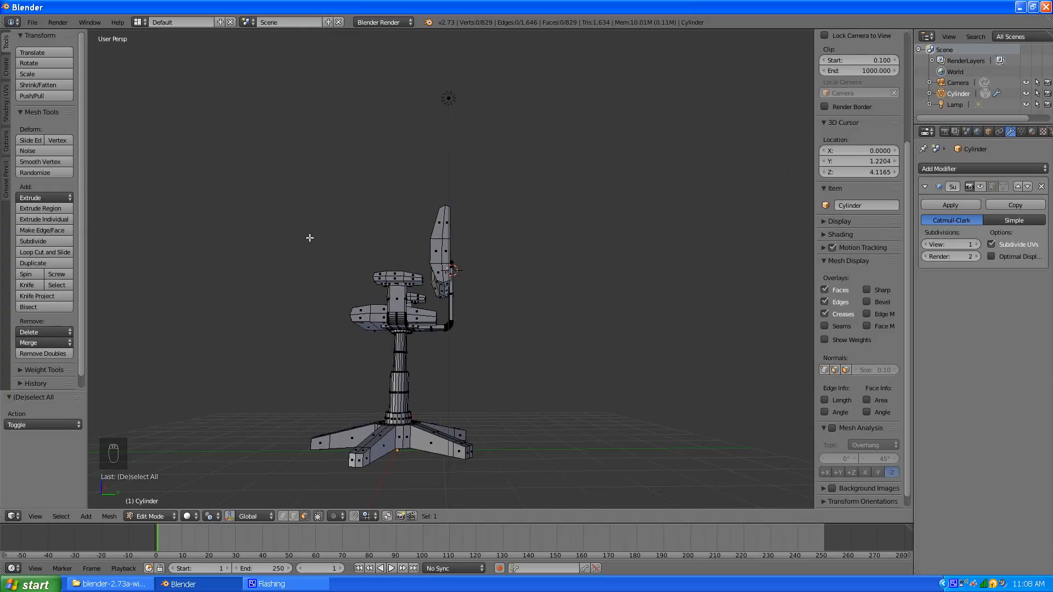
pyautogui.press('KP_5')
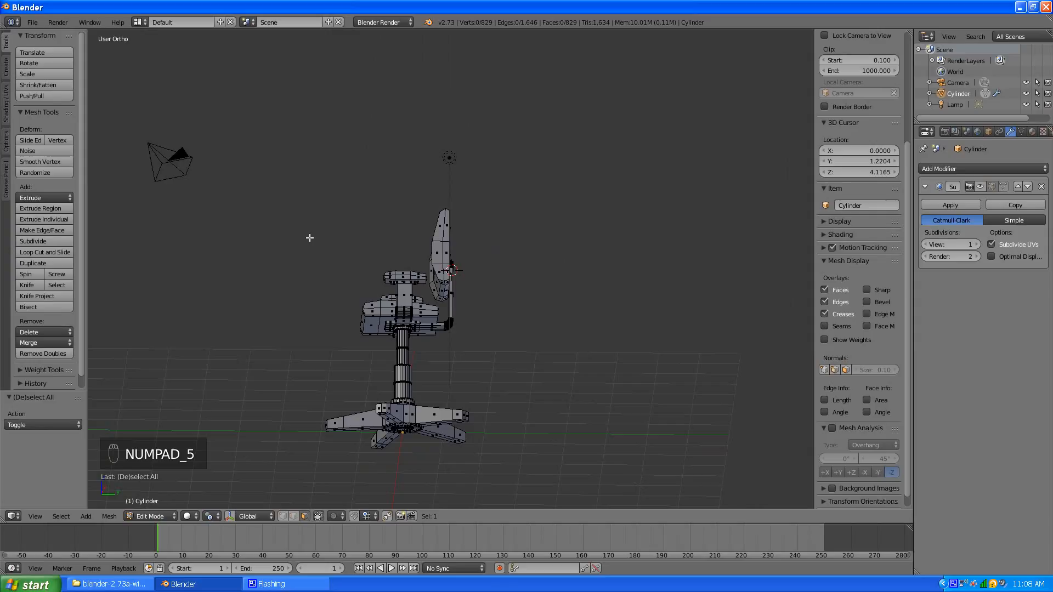
pyautogui.press('KP_3')
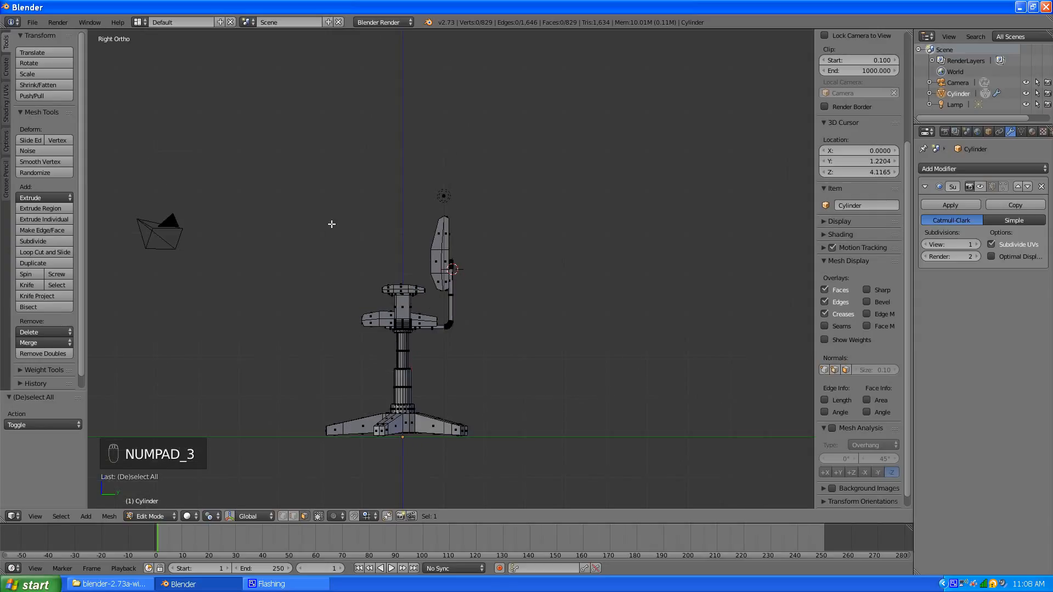
pyautogui.press('z')
pyautogui.press('b')
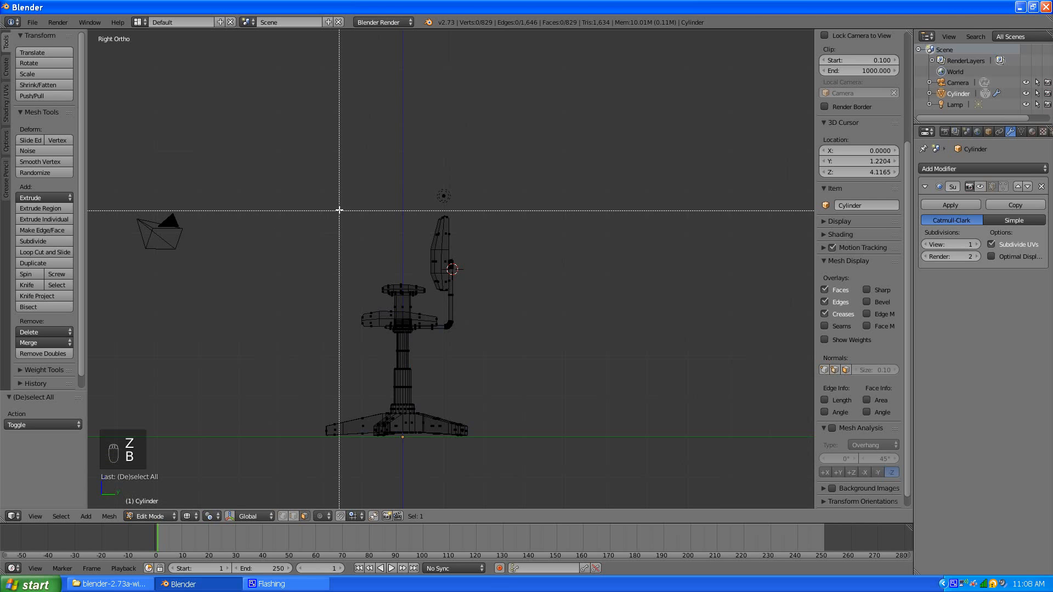
pyautogui.moveTo(333, 196); pyautogui.dragTo(486, 325)
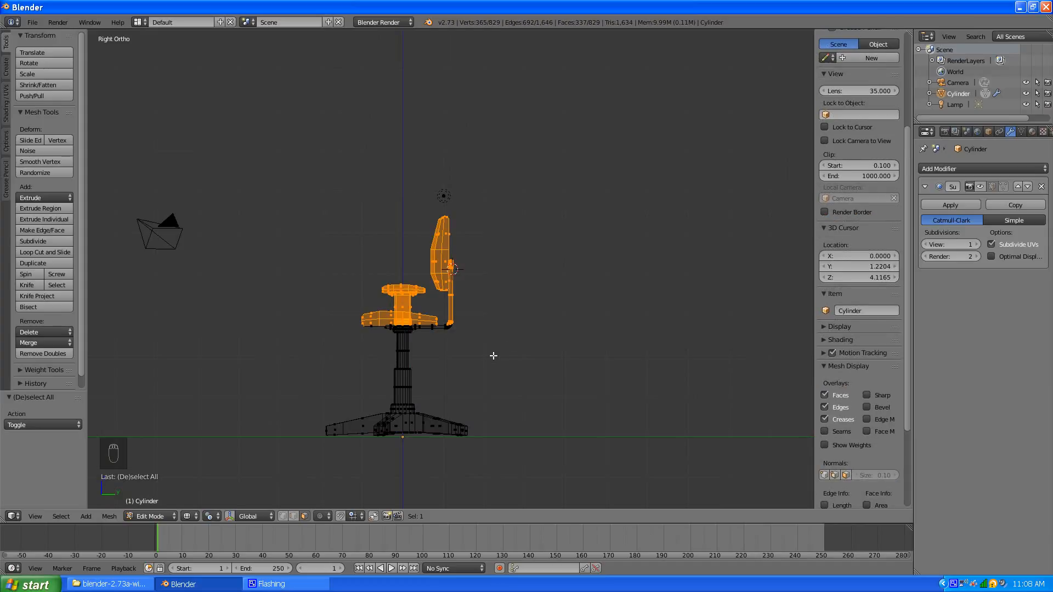
pyautogui.hotkey('ctrl', 'l')
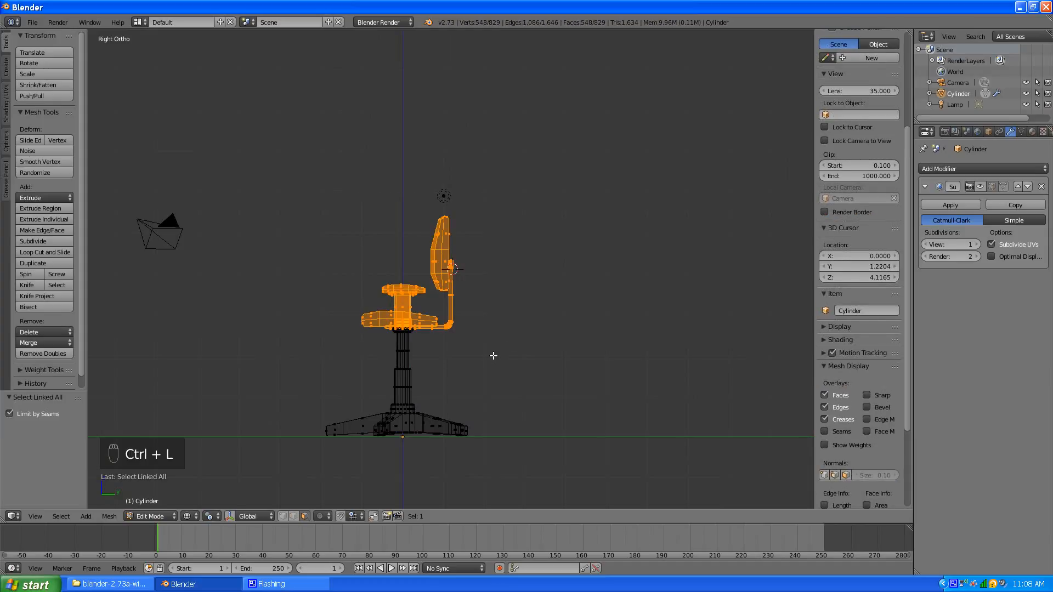
# Set the pivot point to Median Point and scale the selected upper chair parts uniformly to about 1.559
pyautogui.scroll(3, 409, 361)
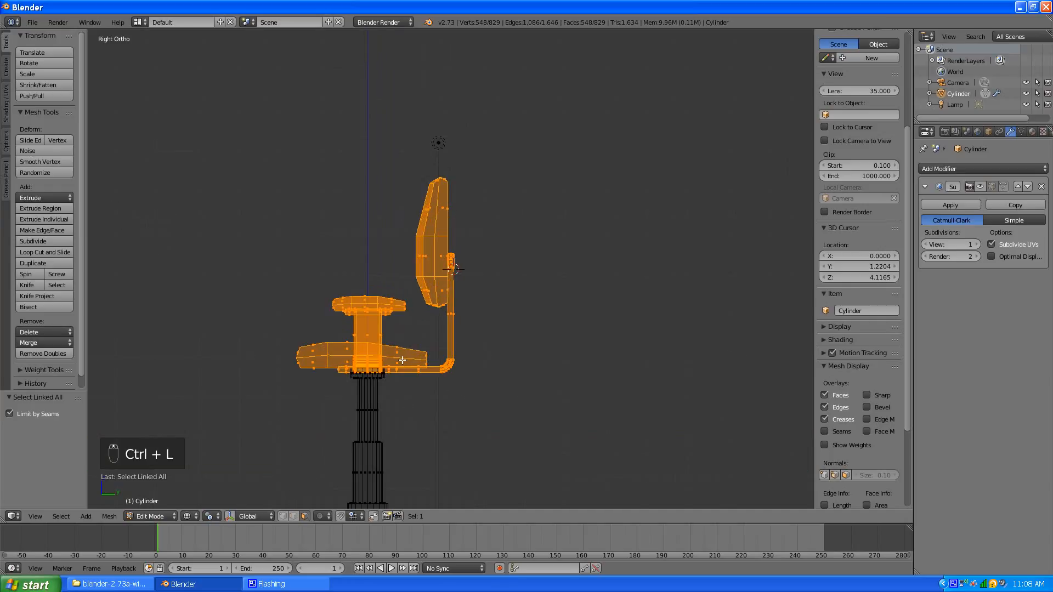
pyautogui.click(211, 516)
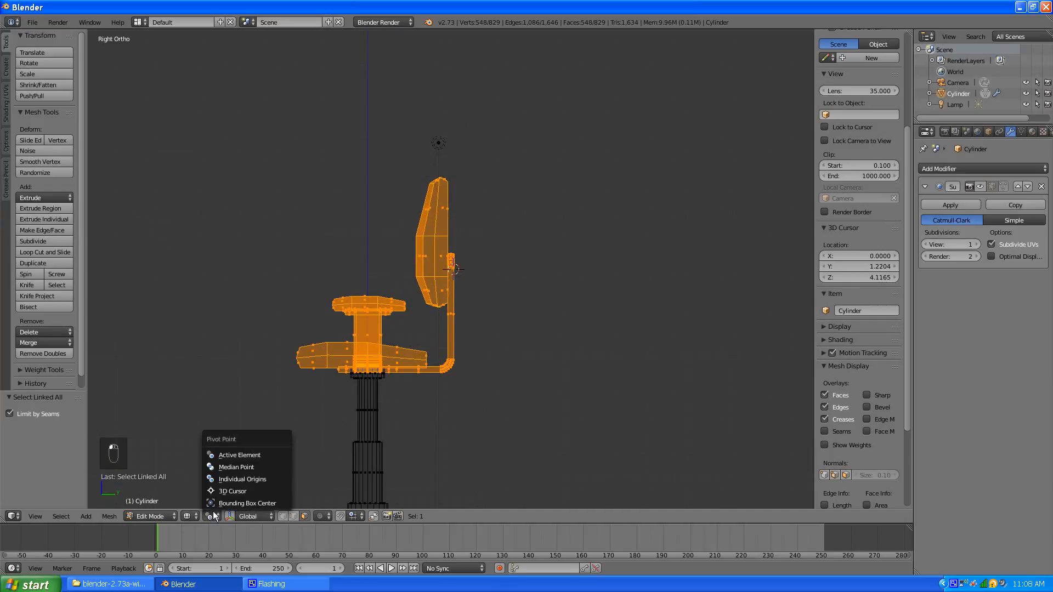
pyautogui.click(242, 466)
pyautogui.press('s')
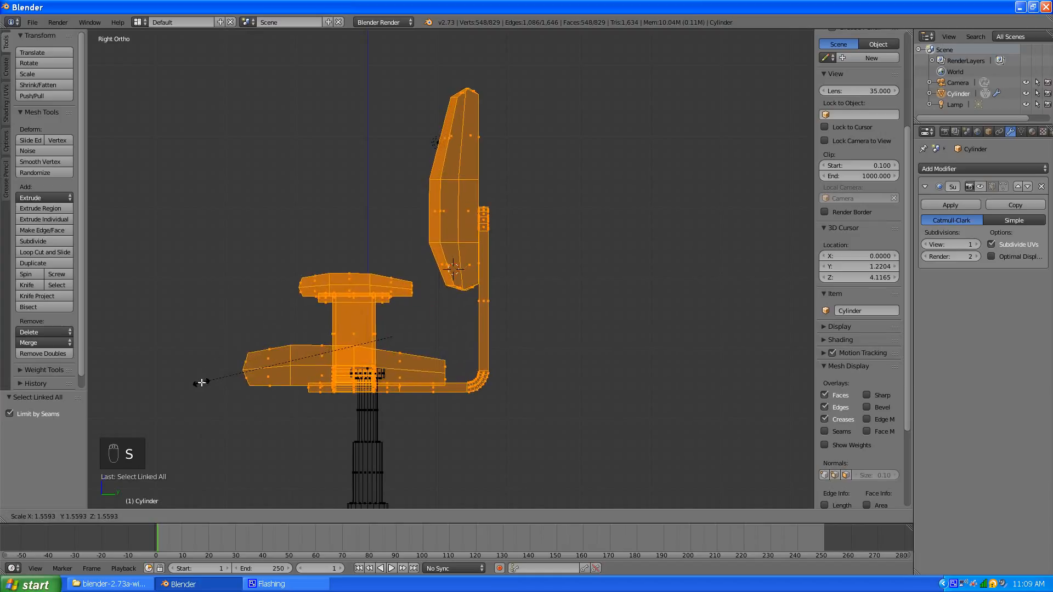
pyautogui.click(202, 382)
# Raise the enlarged seat, backrest and armrest assembly about 0.358 along Z to the top of the post
pyautogui.scroll(-3, 274, 339)
pyautogui.scroll(1, 275, 338)
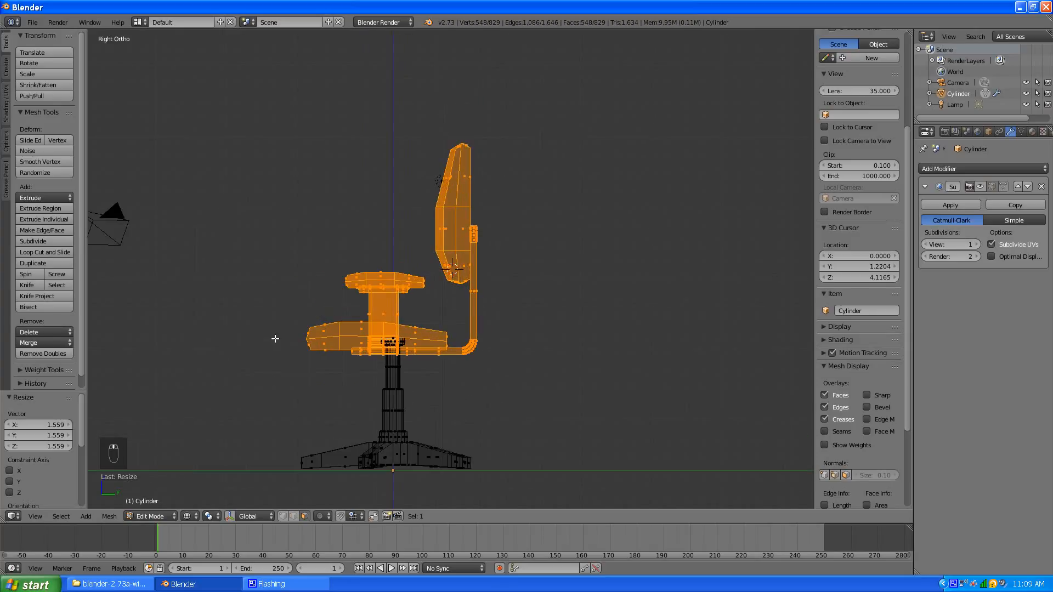
pyautogui.press('g')
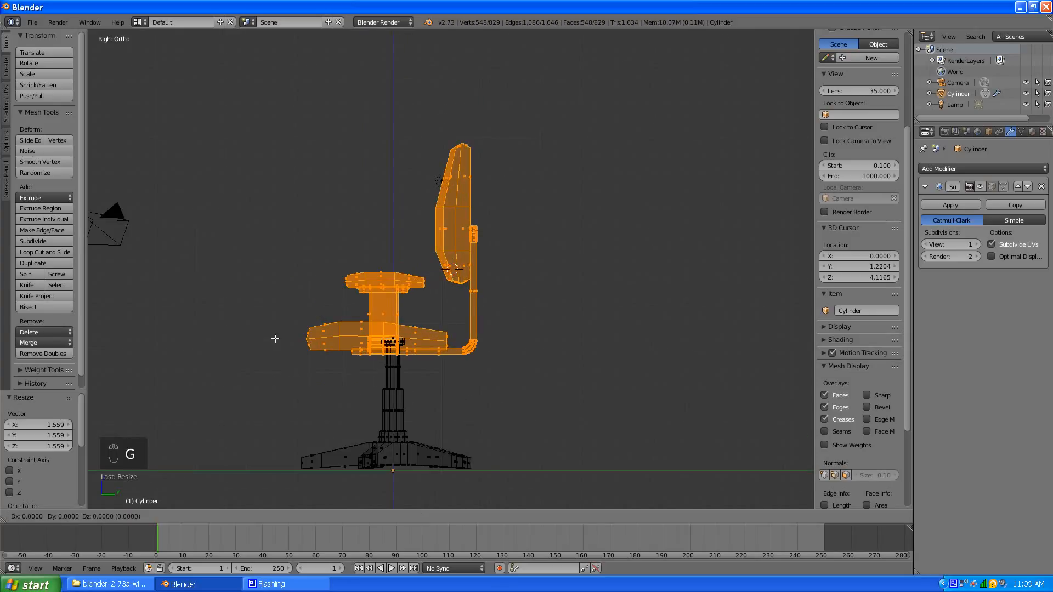
pyautogui.press('z')
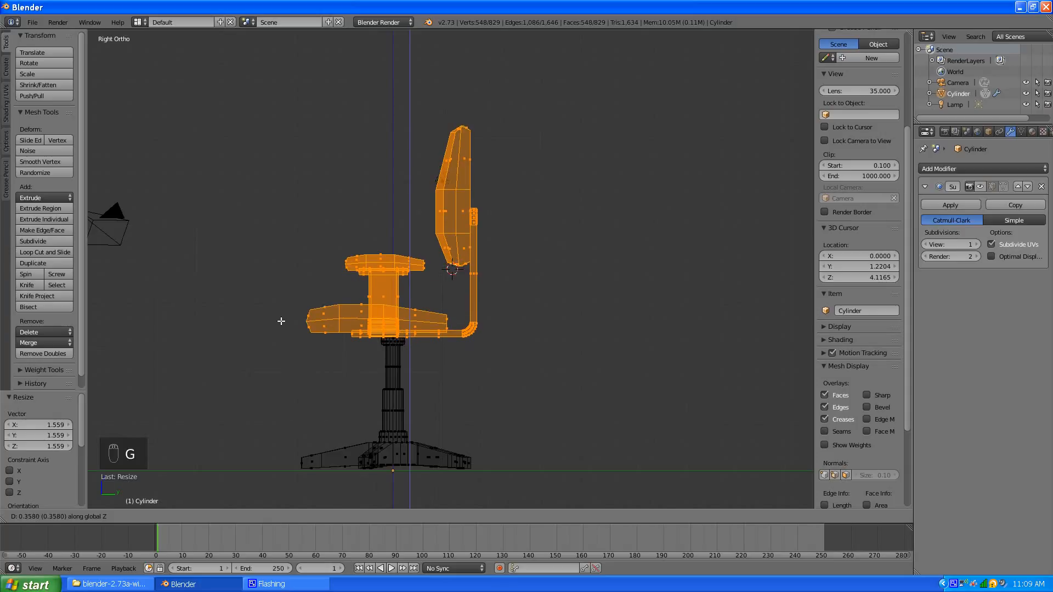
pyautogui.click(282, 321)
# Align the upper chair assembly over the post by moving it about 0.112 along Y and -0.022 along Z, then deselect it
pyautogui.press('g')
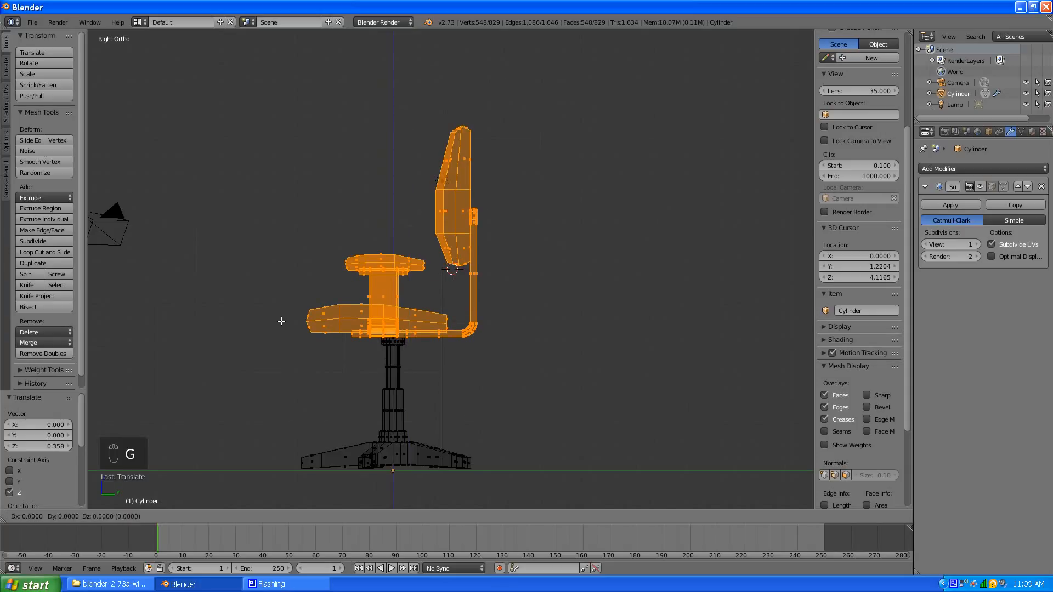
pyautogui.press('y')
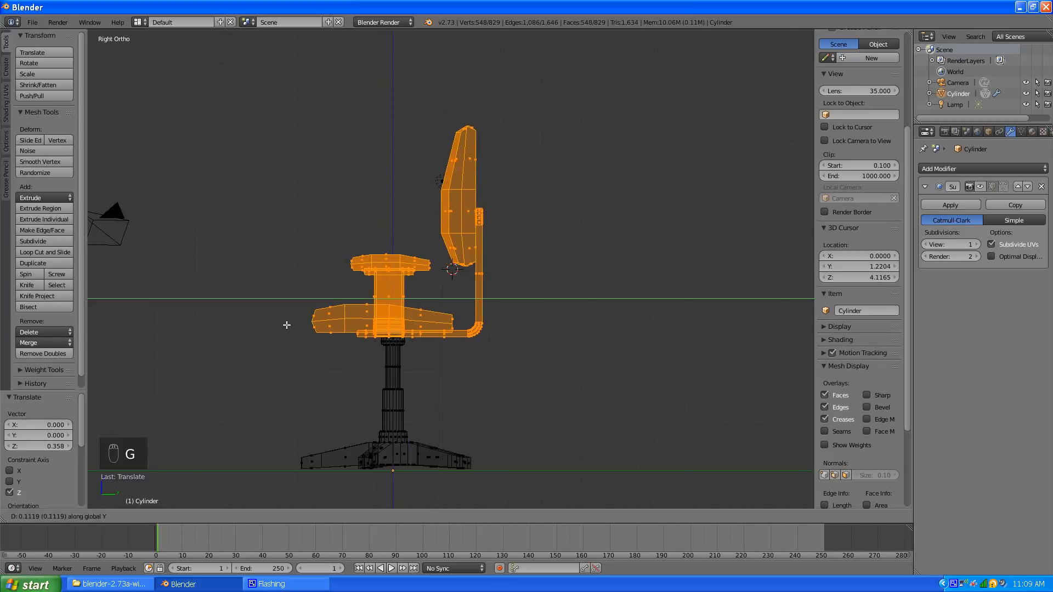
pyautogui.click(286, 324)
pyautogui.press('g')
pyautogui.press('z')
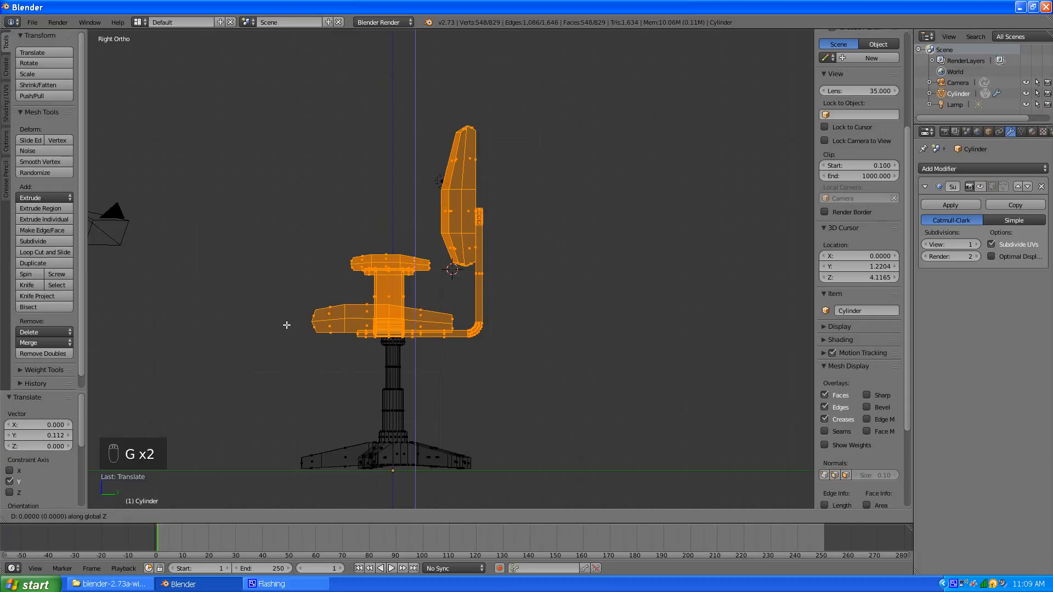
pyautogui.click(286, 325)
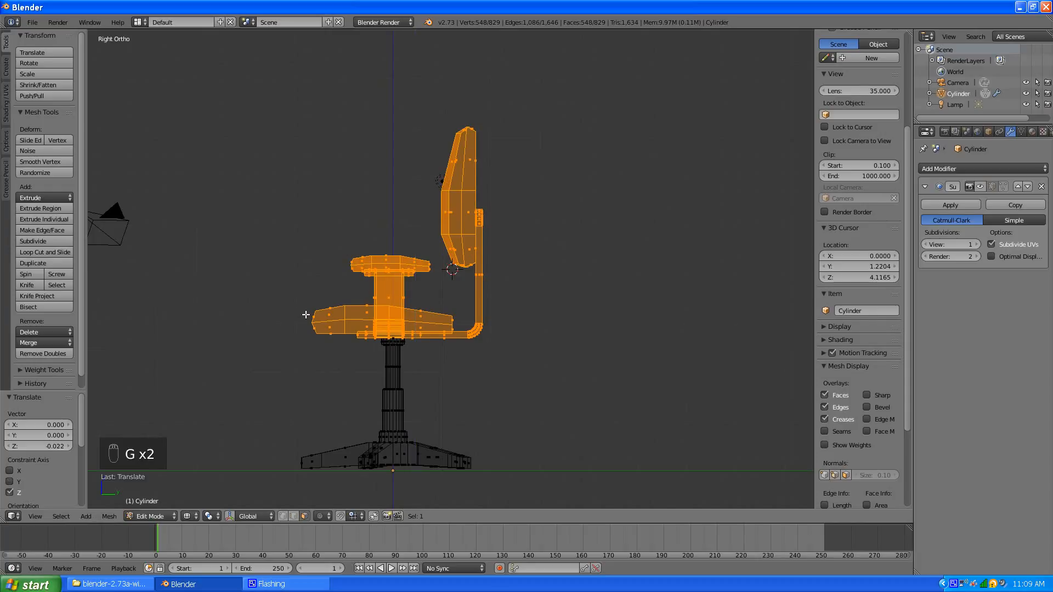
pyautogui.press('a')
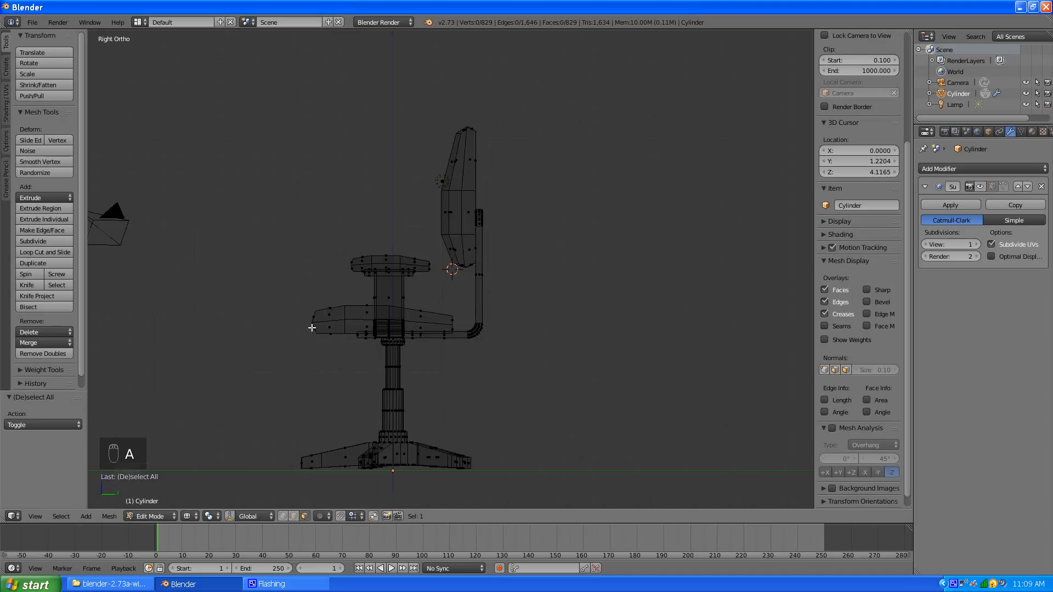
# Add one lengthwise loop cut through the middle of each armrest pad in solid shading, then clear the selection
pyautogui.moveTo(312, 327); pyautogui.dragTo(400, 320, button='middle')
pyautogui.press('z')
pyautogui.scroll(2, 400, 320)
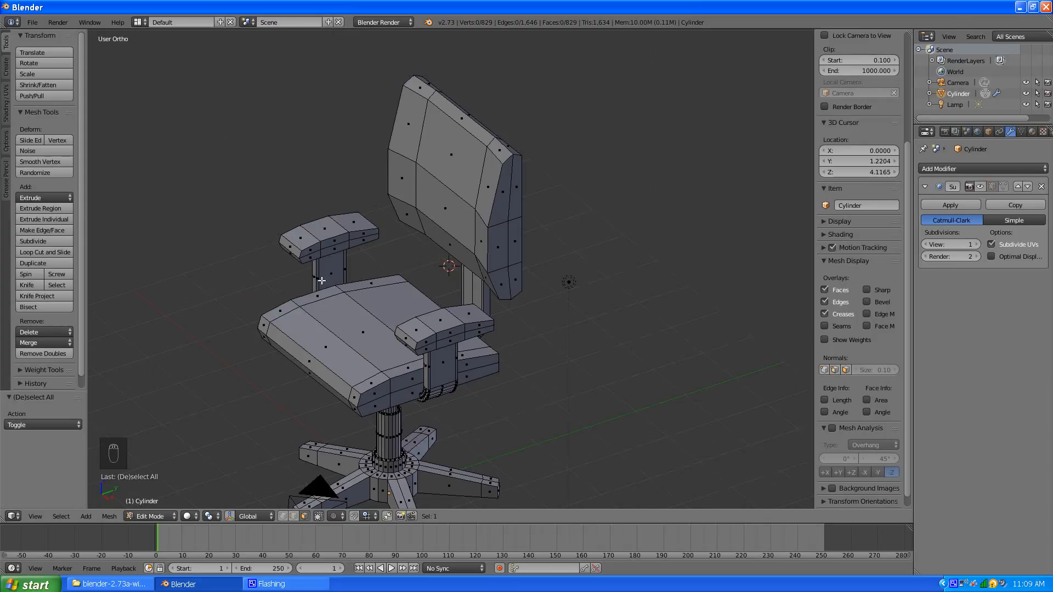
pyautogui.moveTo(321, 280); pyautogui.dragTo(377, 279, button='middle')
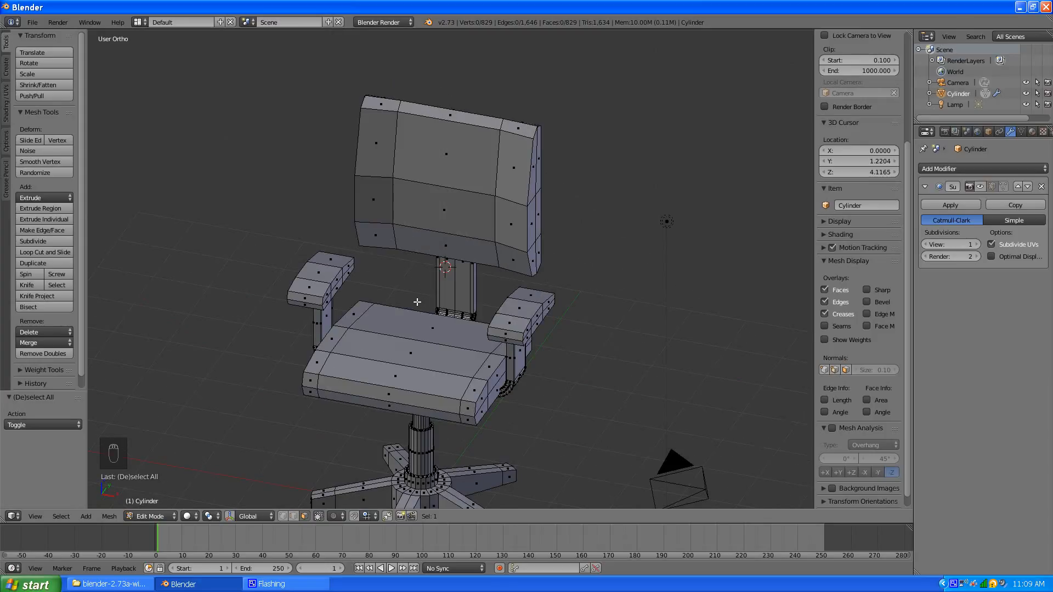
pyautogui.hotkey('ctrl', 'r')
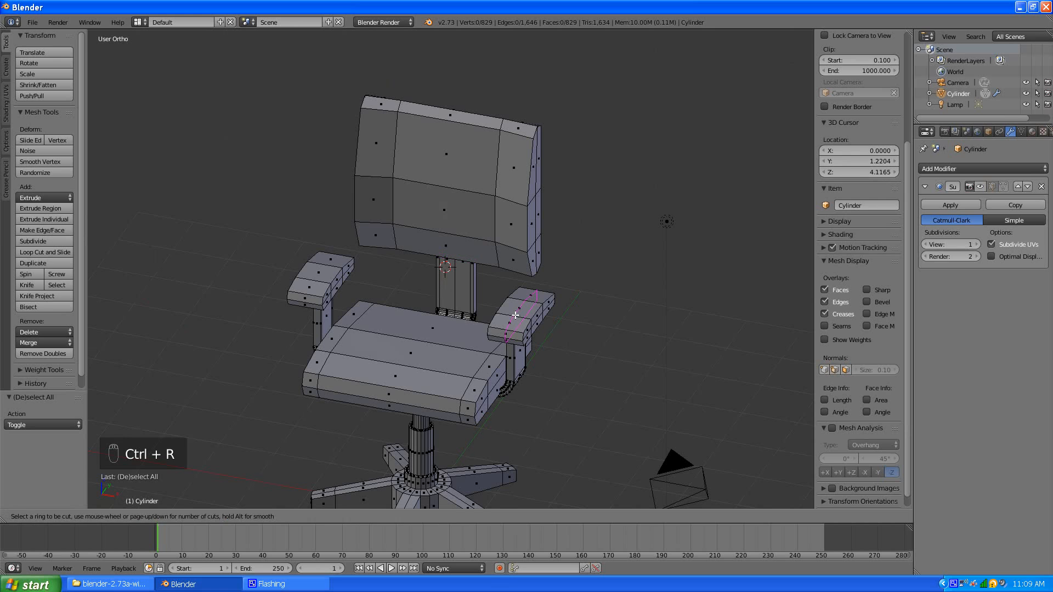
pyautogui.click(511, 322)
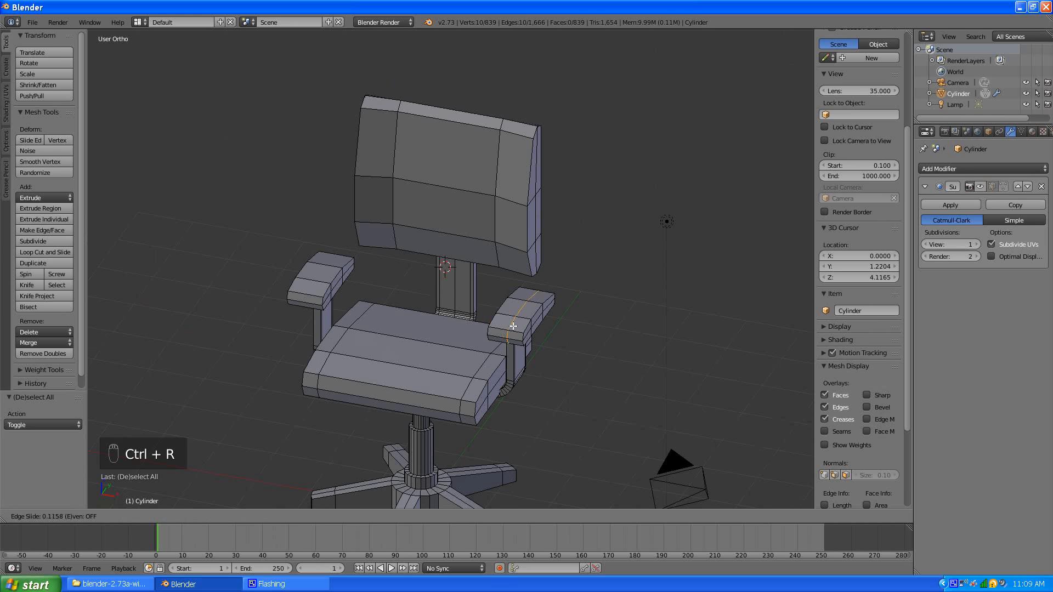
pyautogui.click(512, 324)
pyautogui.hotkey('ctrl', 'r')
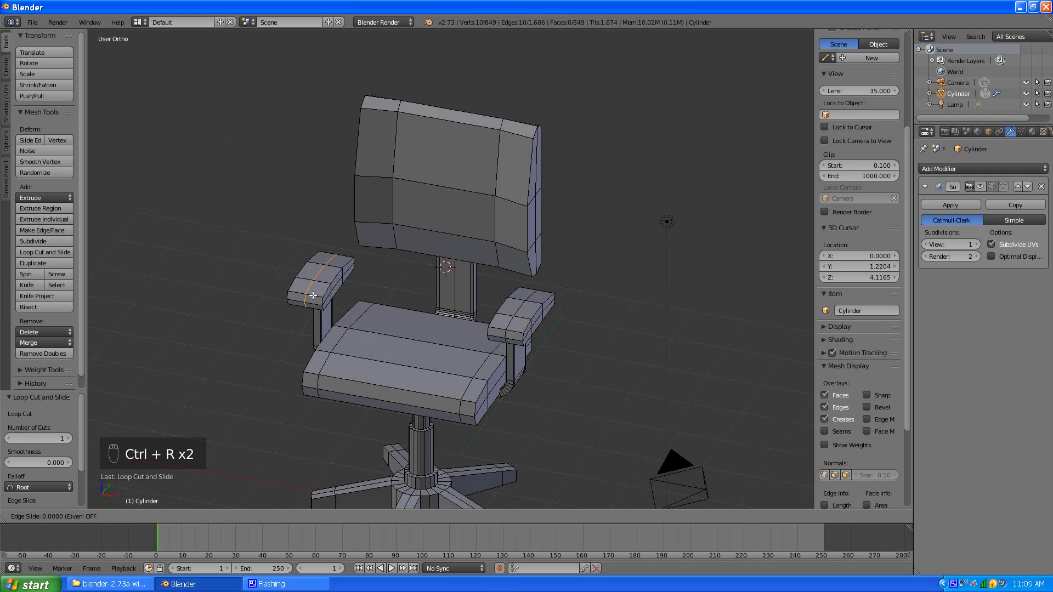
pyautogui.click(319, 290)
pyautogui.click(319, 290)
pyautogui.press('a')
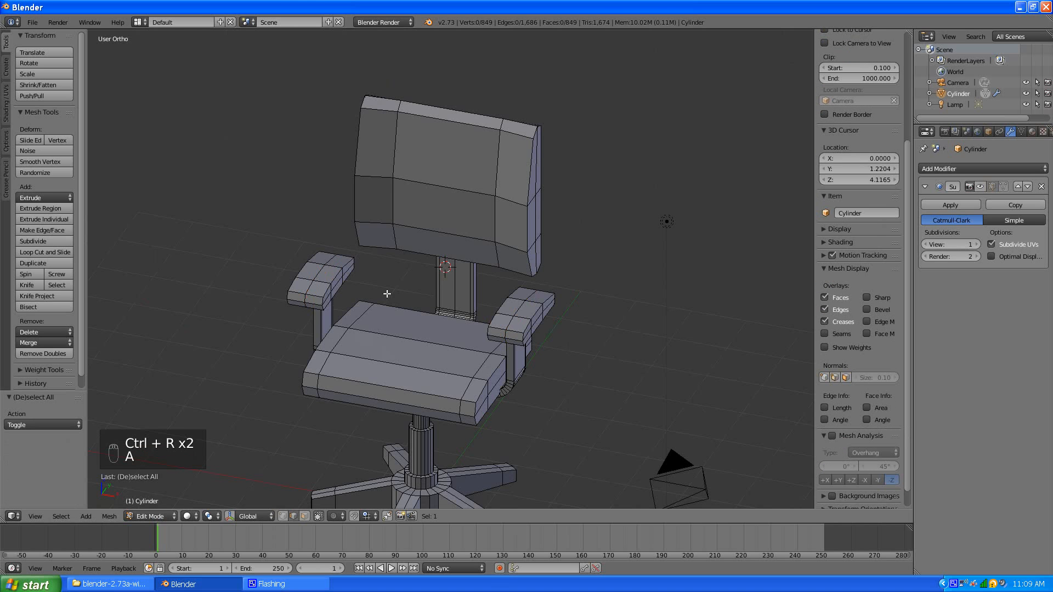
# Examine the whole chair in perspective from the side and front to check its overall proportions
pyautogui.scroll(-3, 391, 296)
pyautogui.moveTo(459, 338); pyautogui.dragTo(387, 306, button='middle')
pyautogui.press('KP_5')
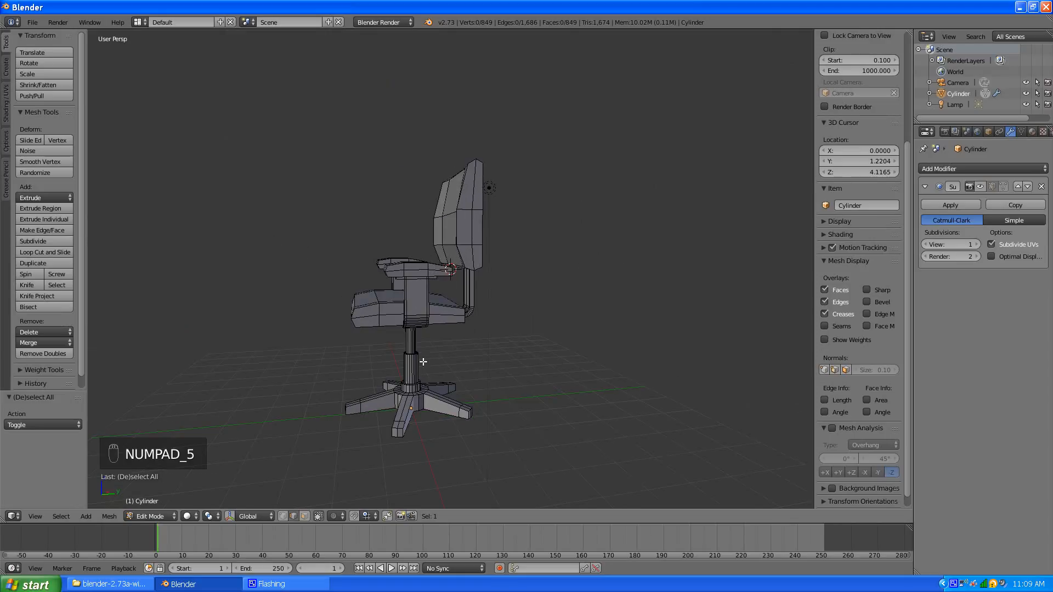
pyautogui.moveTo(416, 373); pyautogui.dragTo(491, 383, button='middle')
pyautogui.scroll(2, 470, 423)
pyautogui.scroll(-5, 452, 408)
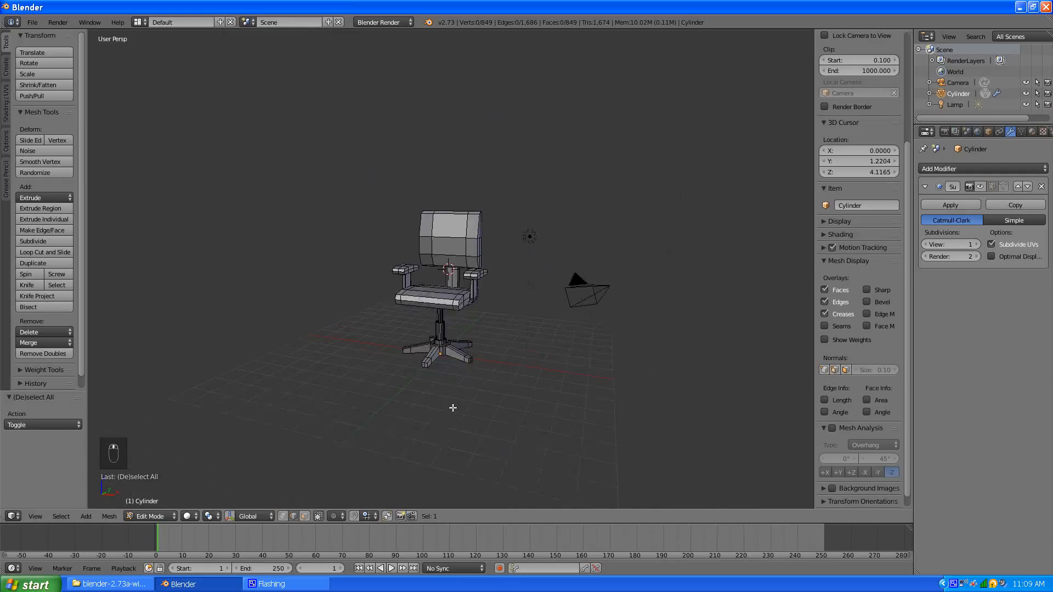
pyautogui.scroll(3, 452, 408)
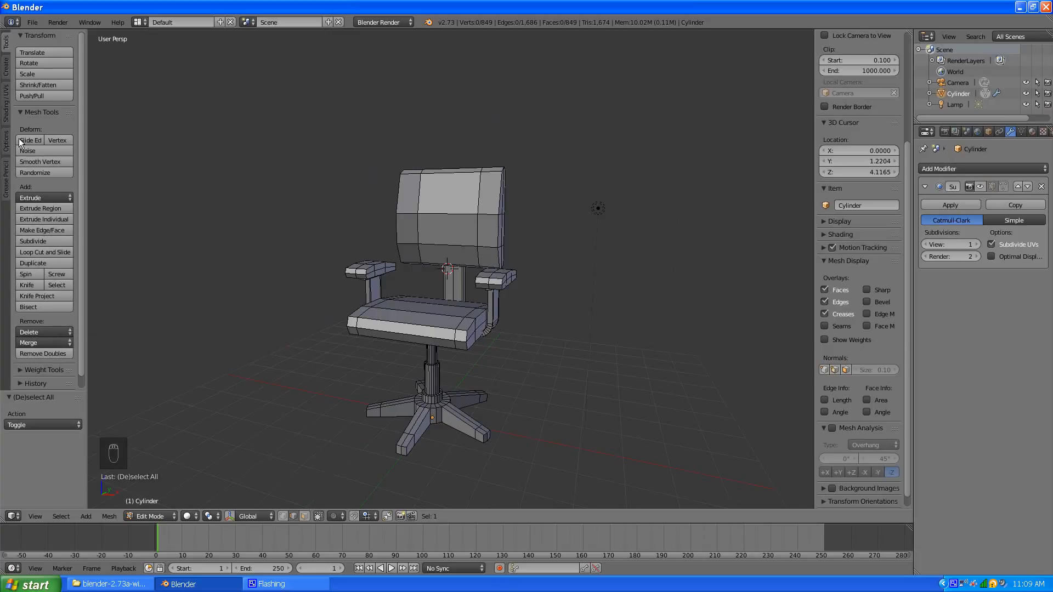
# Add a 20-vertex cylinder with radius 1 and depth 2 at the 3D cursor and rotate it 90° about Y
pyautogui.click(6, 67)
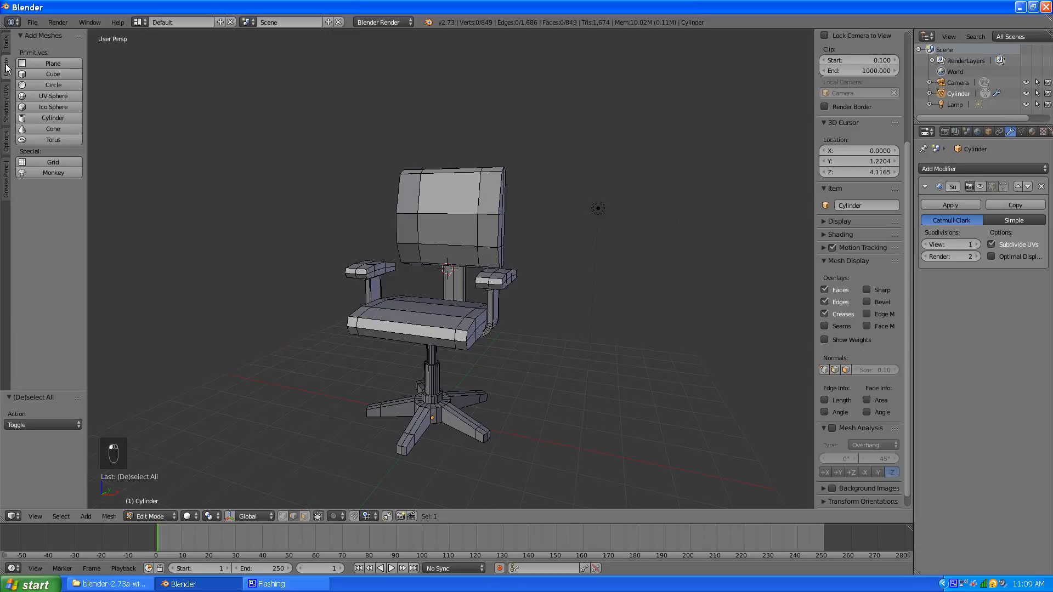
pyautogui.click(43, 120)
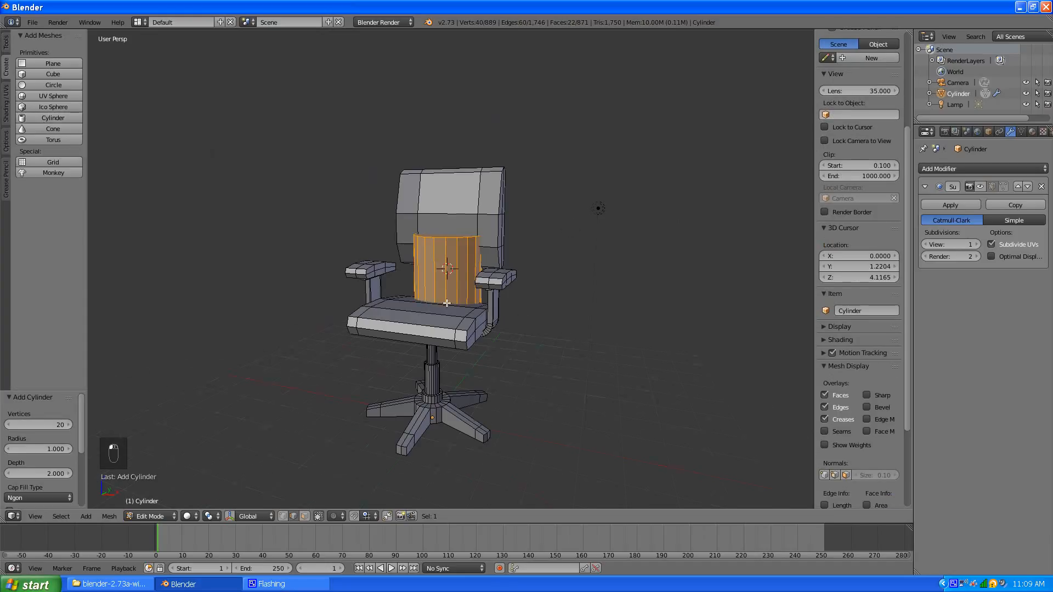
pyautogui.moveTo(448, 303); pyautogui.dragTo(389, 322, button='middle')
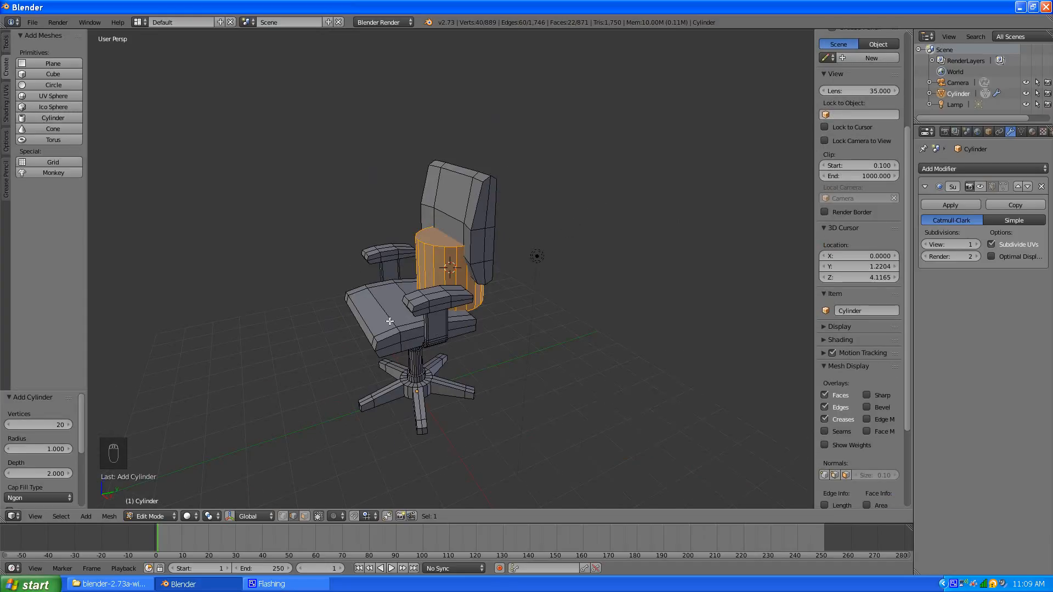
pyautogui.press('r')
pyautogui.press('y')
pyautogui.write('90')
pyautogui.press('Return')
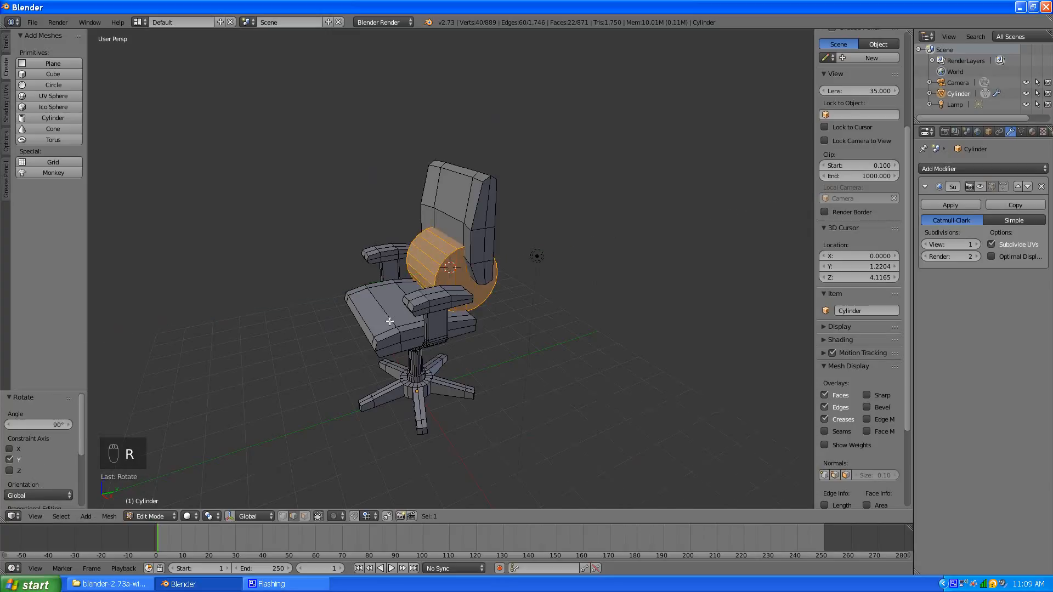
# Move the cylinder about -3.360 along Y and -4.742 along Z, down to the front leg of the base
pyautogui.press('g')
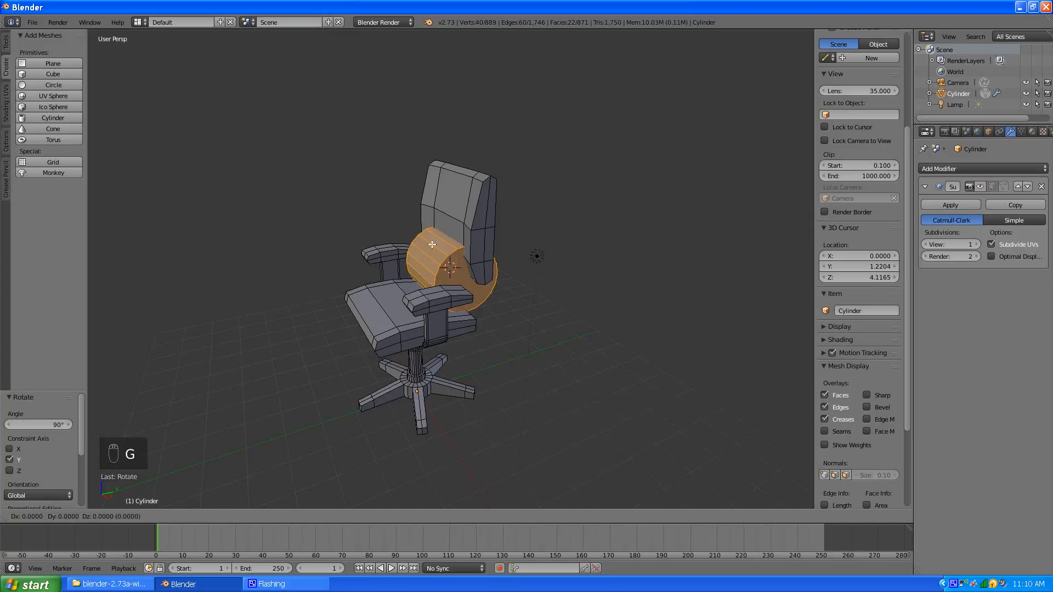
pyautogui.press('y')
pyautogui.click(321, 259)
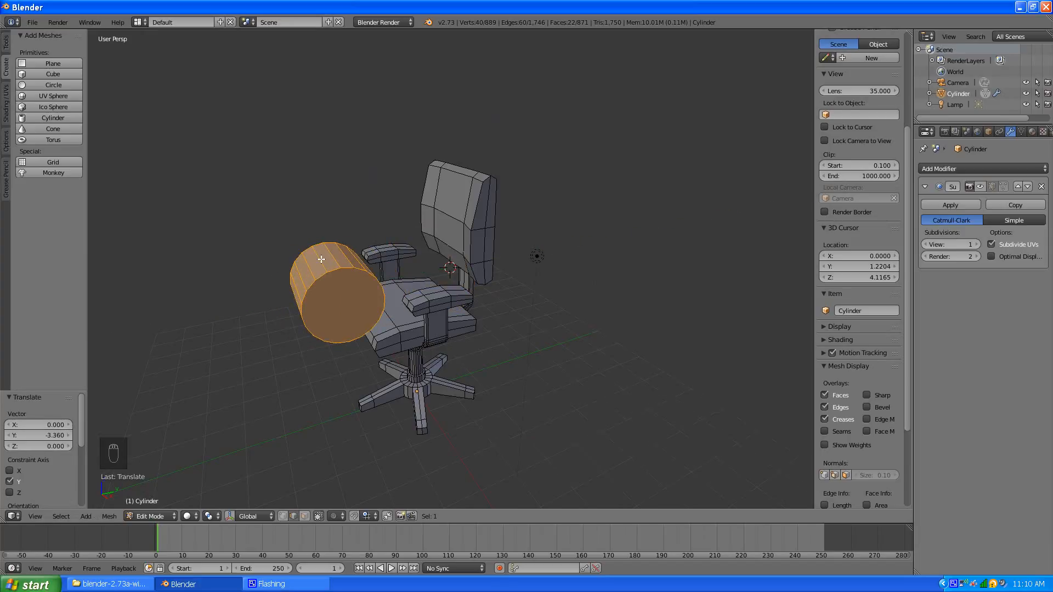
pyautogui.press('g')
pyautogui.press('z')
pyautogui.click(332, 399)
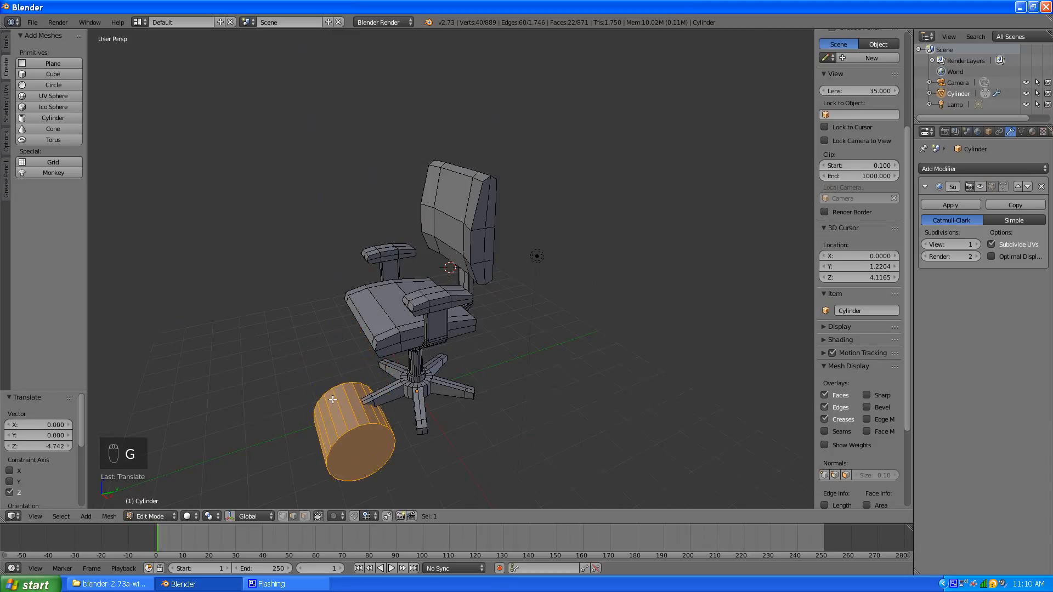
# Frame the cylinder beside the base and scale it uniformly to about 0.585
pyautogui.press('KP_Decimal')
pyautogui.scroll(-5, 332, 399)
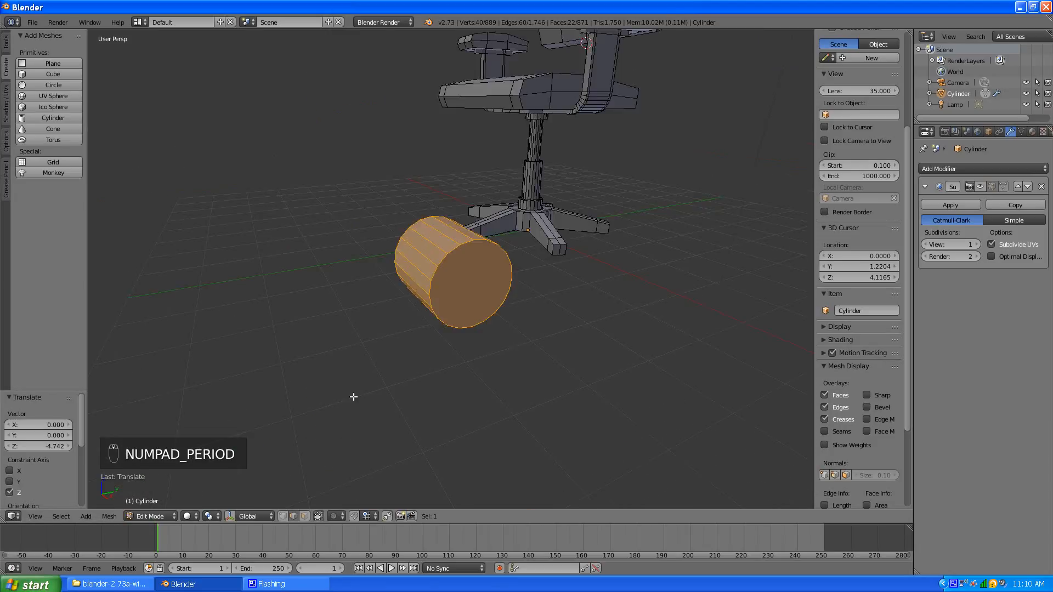
pyautogui.scroll(1, 453, 270)
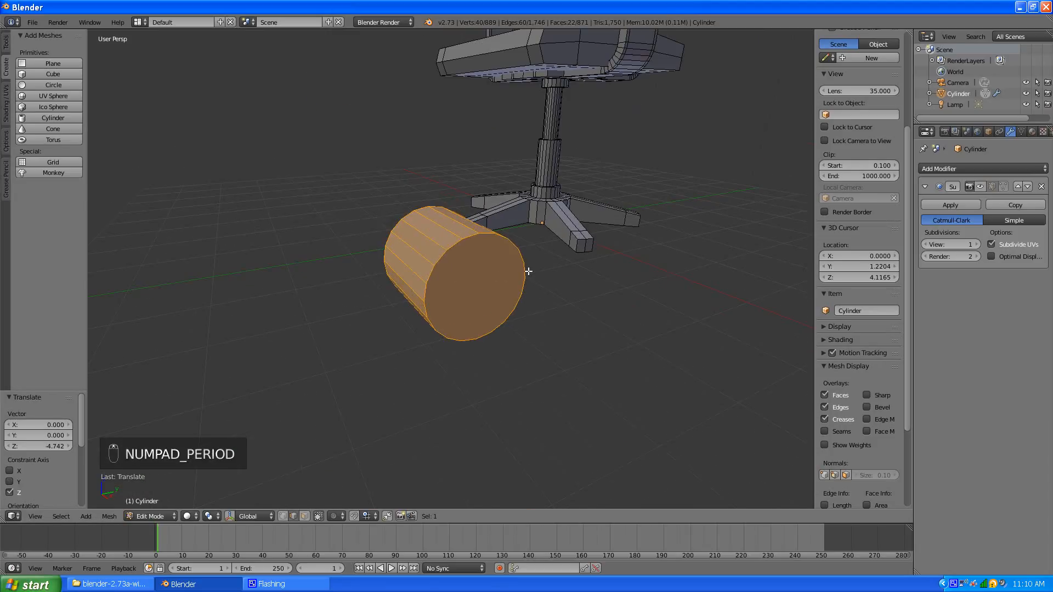
pyautogui.scroll(-3, 576, 259)
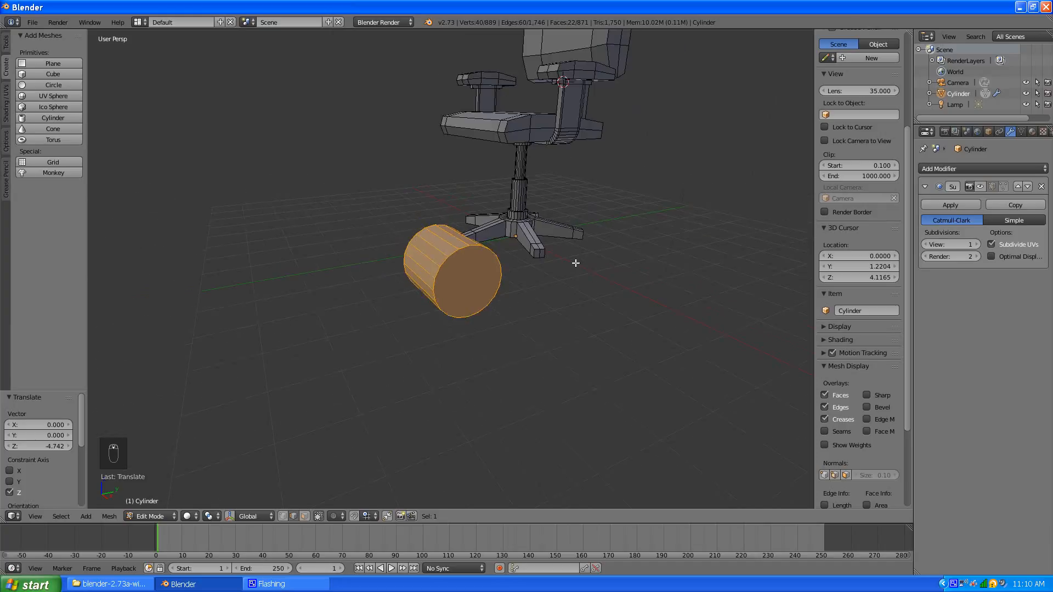
pyautogui.scroll(4, 575, 263)
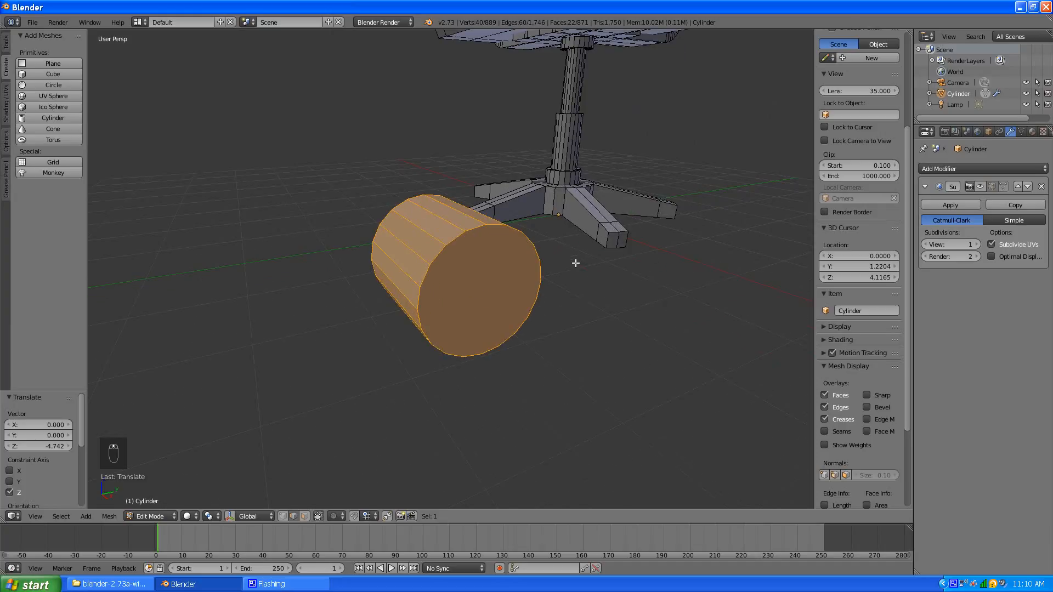
pyautogui.press('s')
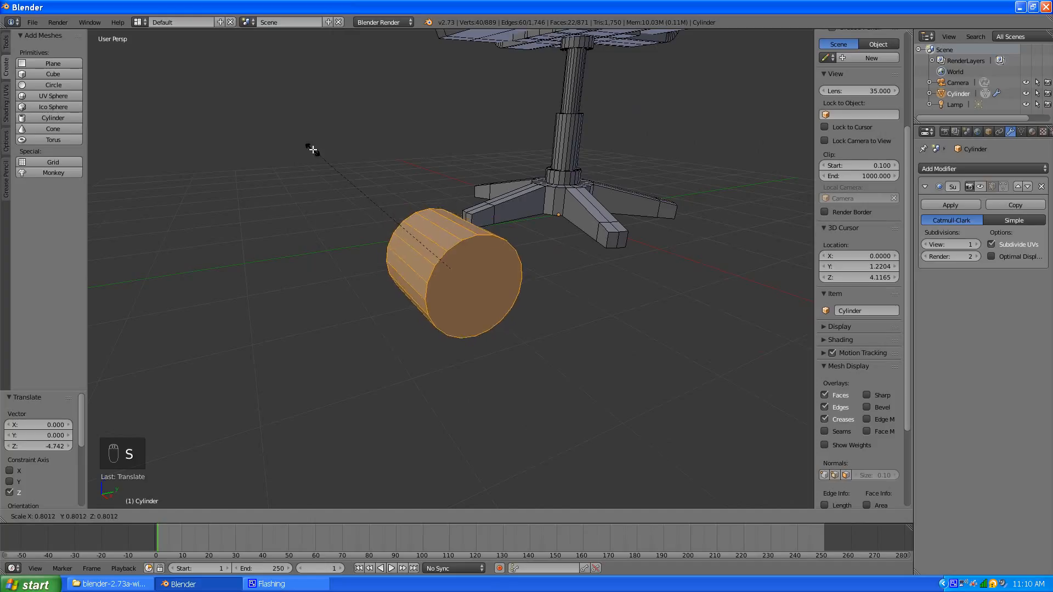
pyautogui.click(349, 182)
# Flatten the cylinder into a wheel by scaling it to about 0.384 along X
pyautogui.moveTo(390, 206); pyautogui.dragTo(497, 268, button='middle')
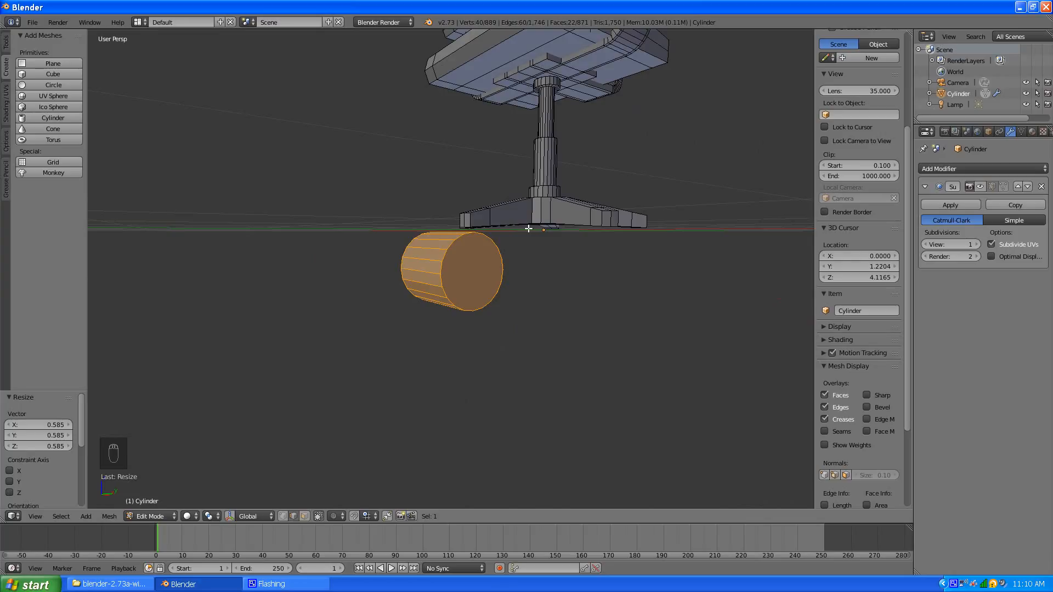
pyautogui.press('s')
pyautogui.press('x')
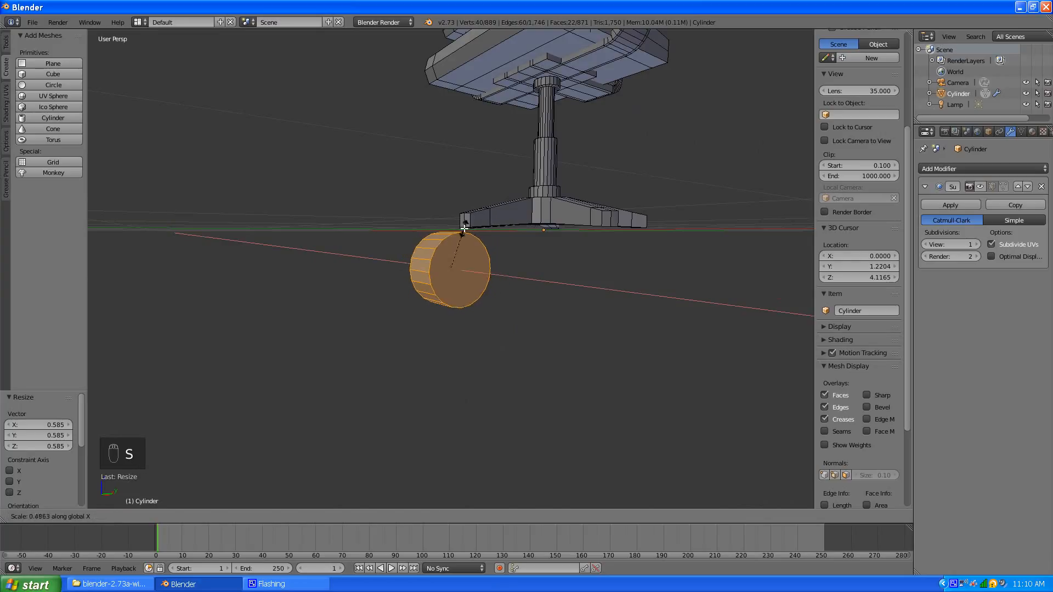
pyautogui.click(460, 251)
pyautogui.moveTo(461, 251); pyautogui.dragTo(462, 307, button='middle')
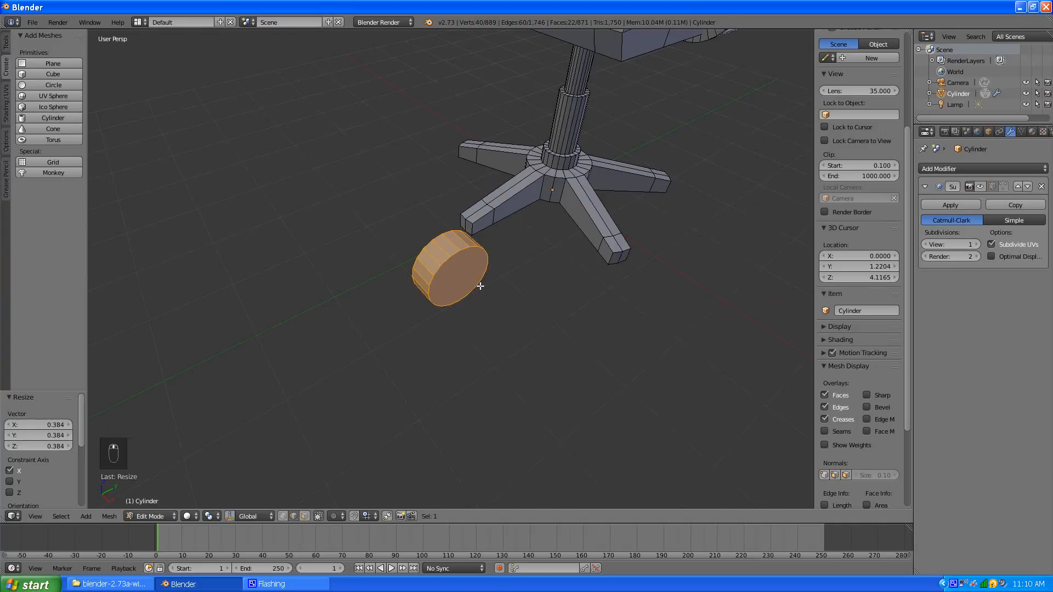
pyautogui.scroll(3, 480, 285)
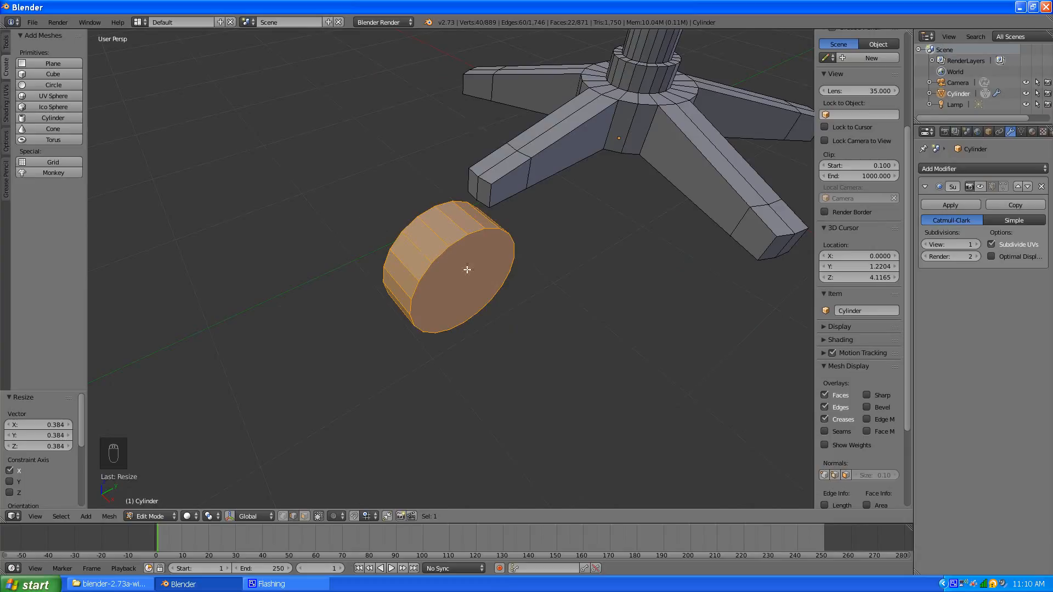
# Reselect only the wheel's linked geometry and scale it uniformly to about 0.732
pyautogui.press('a')
pyautogui.scroll(2, 477, 280)
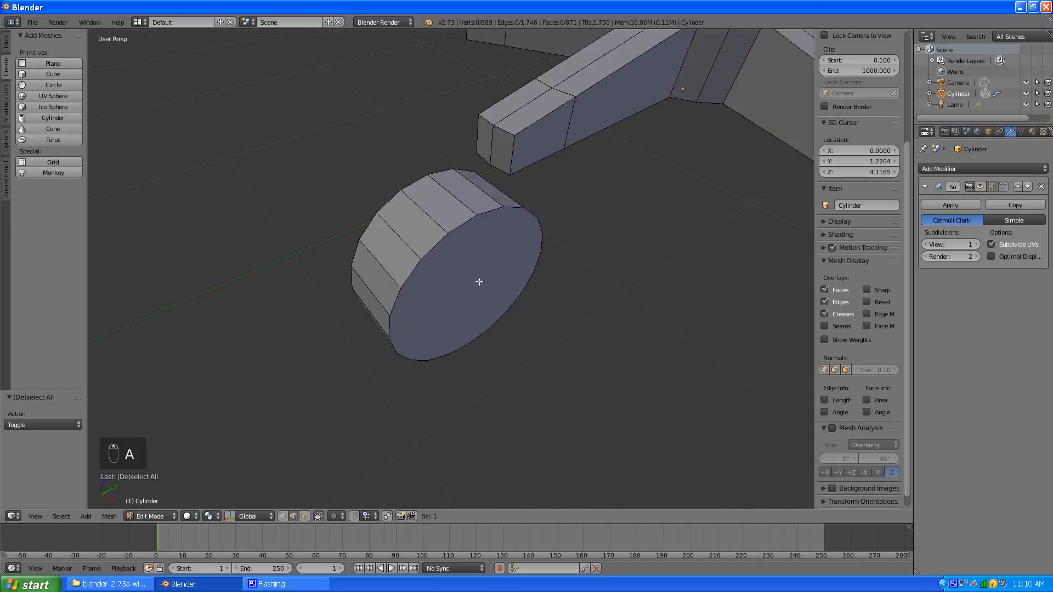
pyautogui.rightClick(399, 223)
pyautogui.hotkey('ctrl', 'l')
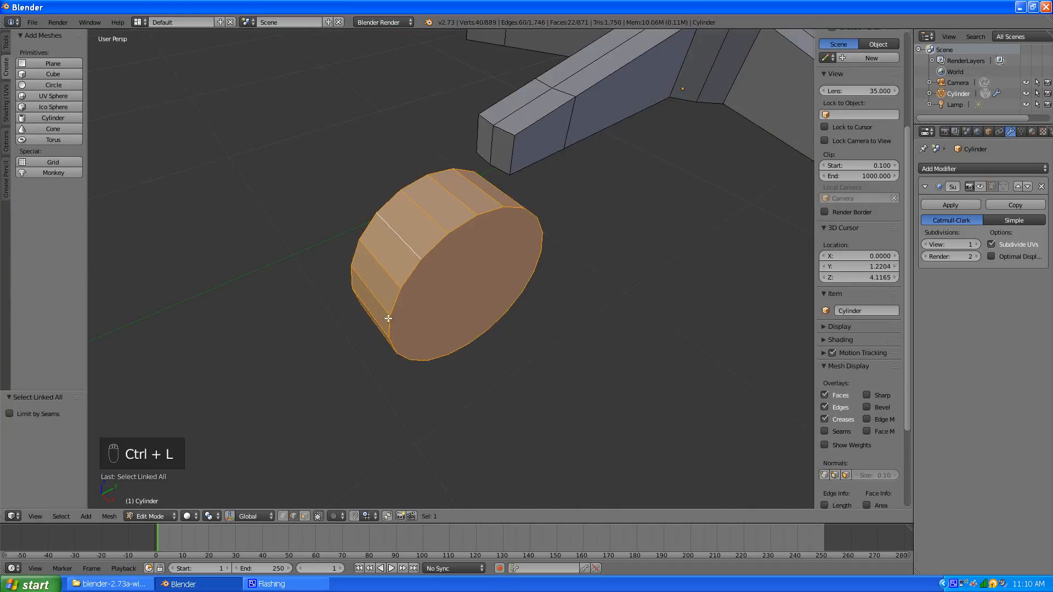
pyautogui.press('s')
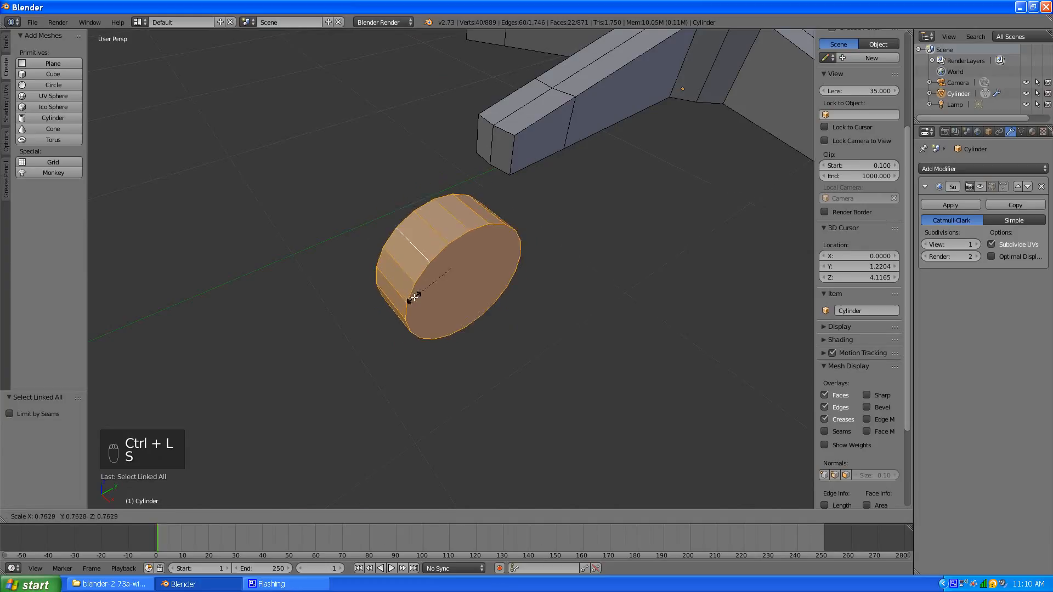
pyautogui.click(416, 298)
# From the right orthographic view, raise the wheel about 0.130 along Z, shift it along Y beneath the front leg's tip, and deselect it
pyautogui.press('KP_5')
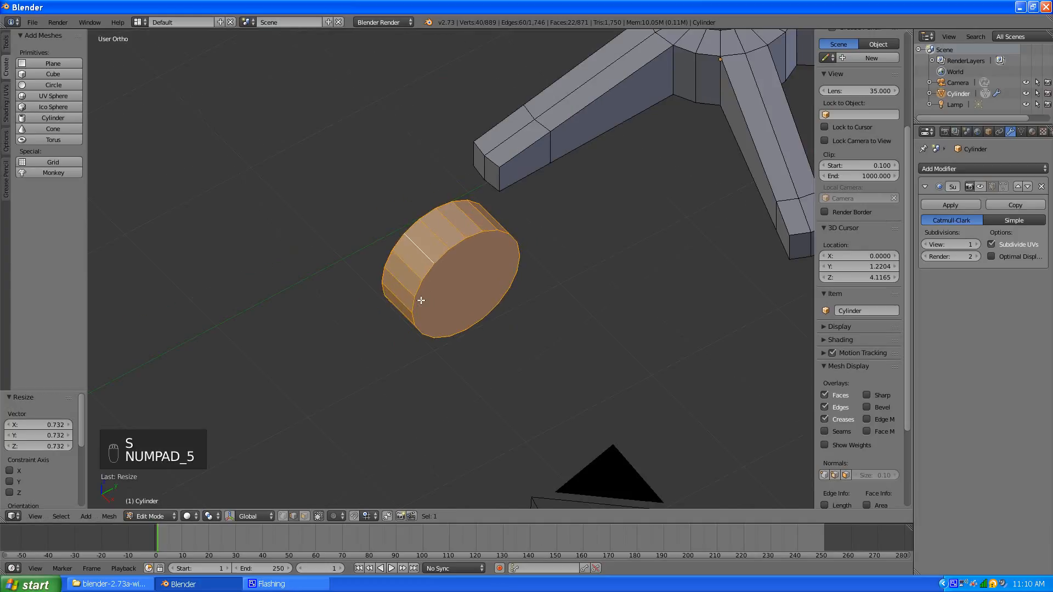
pyautogui.press('KP_3')
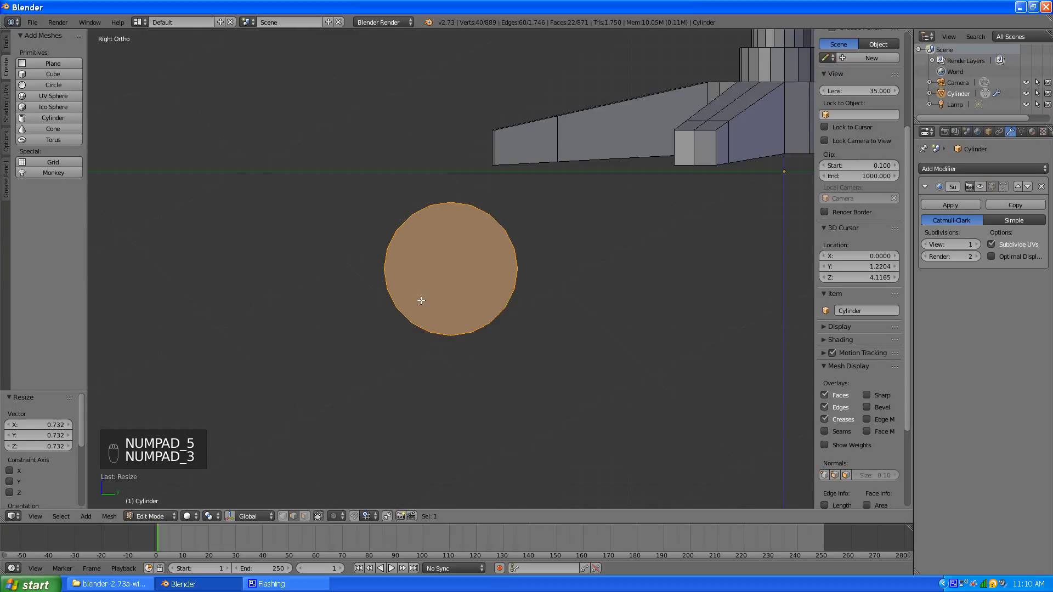
pyautogui.press('g')
pyautogui.press('z')
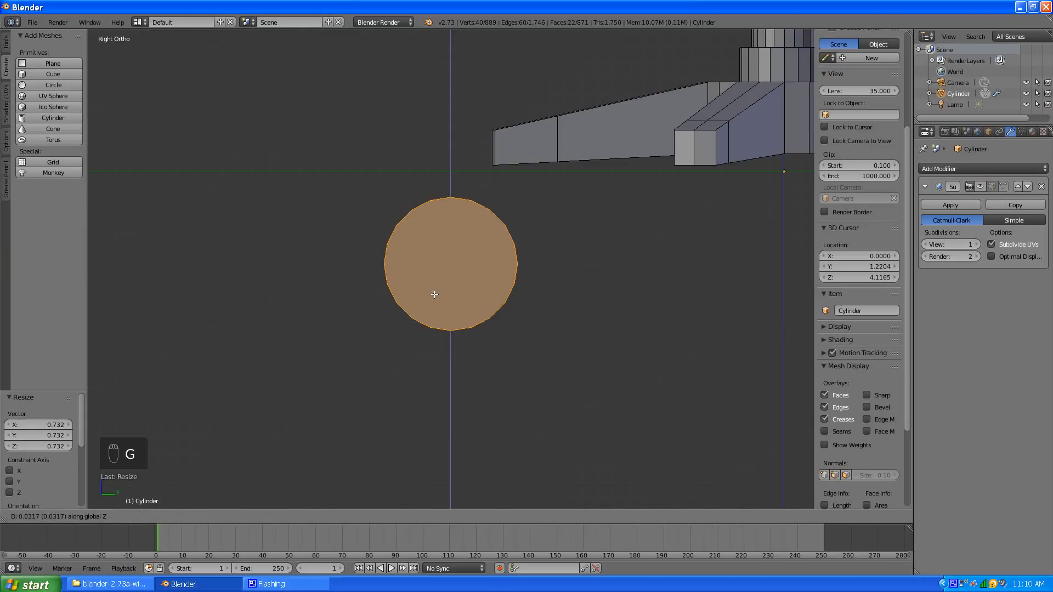
pyautogui.click(428, 281)
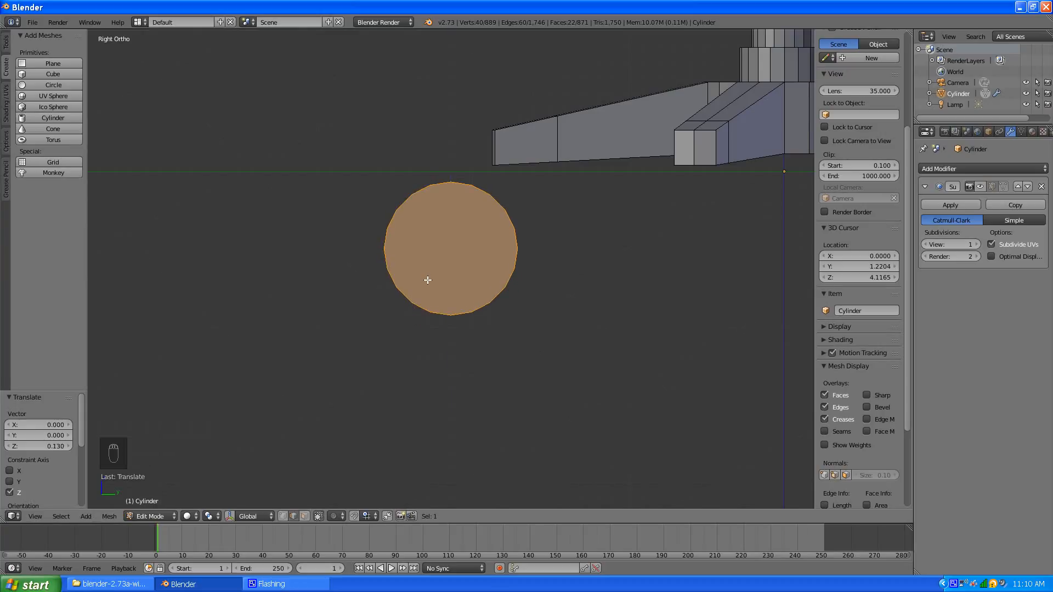
pyautogui.press('g')
pyautogui.press('y')
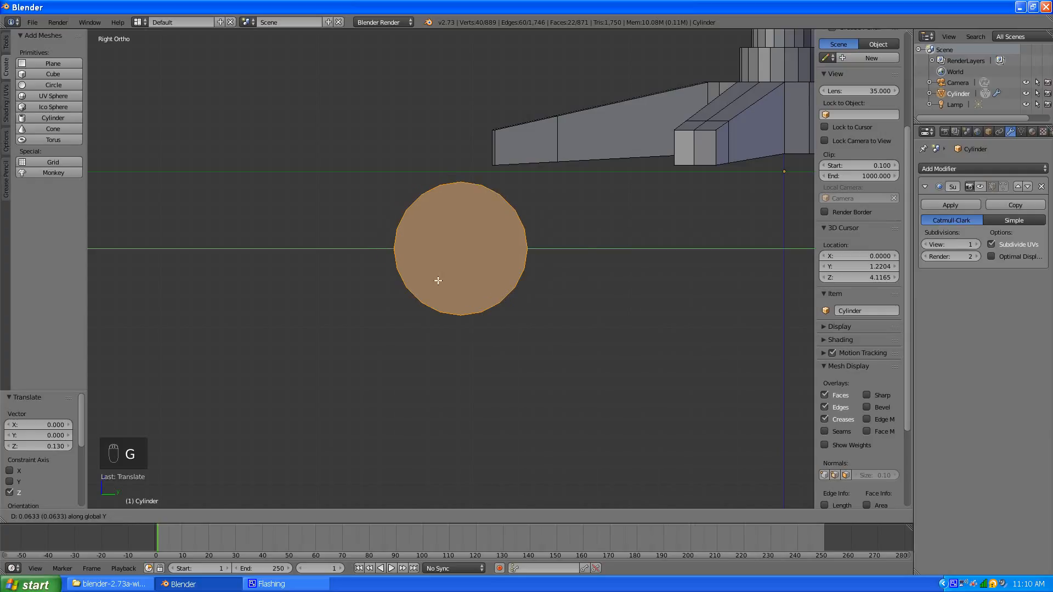
pyautogui.click(503, 281)
pyautogui.press('a')
# Select the whole wheel in the right orthographic view and scale it down uniformly to suit the base leg
pyautogui.scroll(-6, 493, 281)
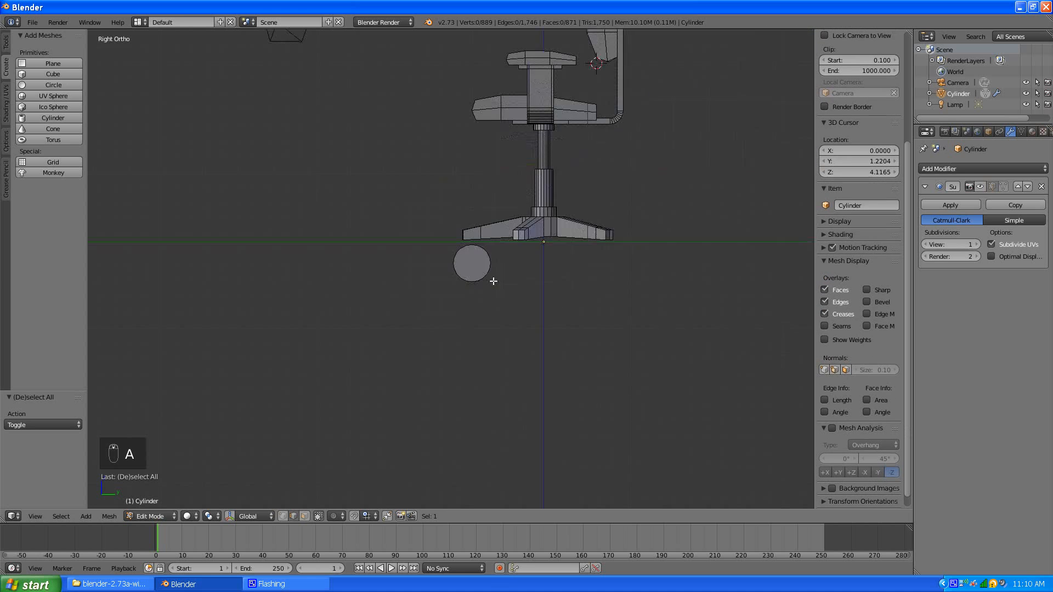
pyautogui.moveTo(493, 281); pyautogui.dragTo(521, 233, button='middle')
pyautogui.press('KP_3')
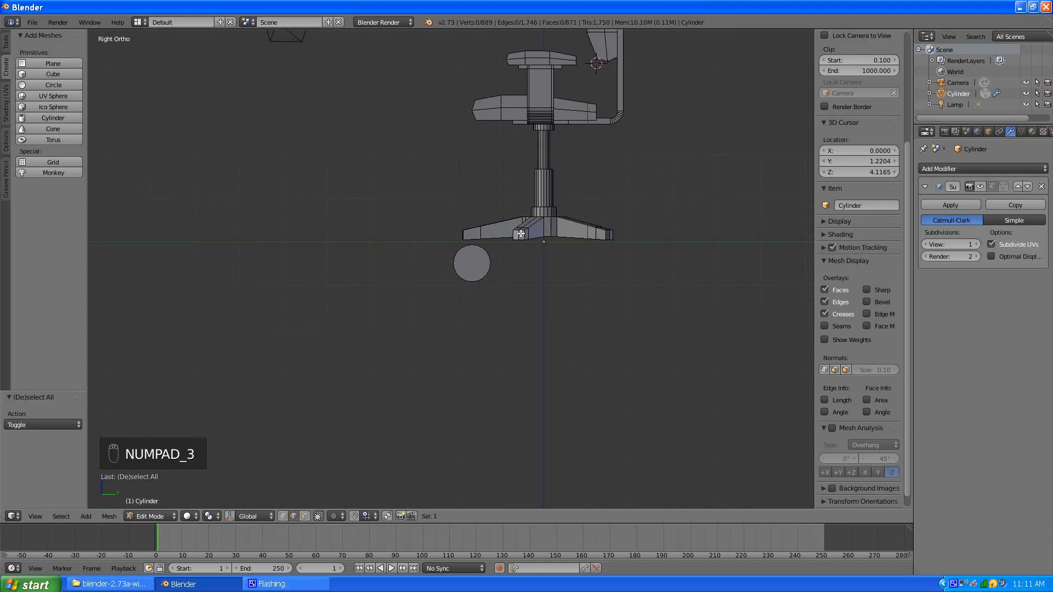
pyautogui.rightClick(473, 261)
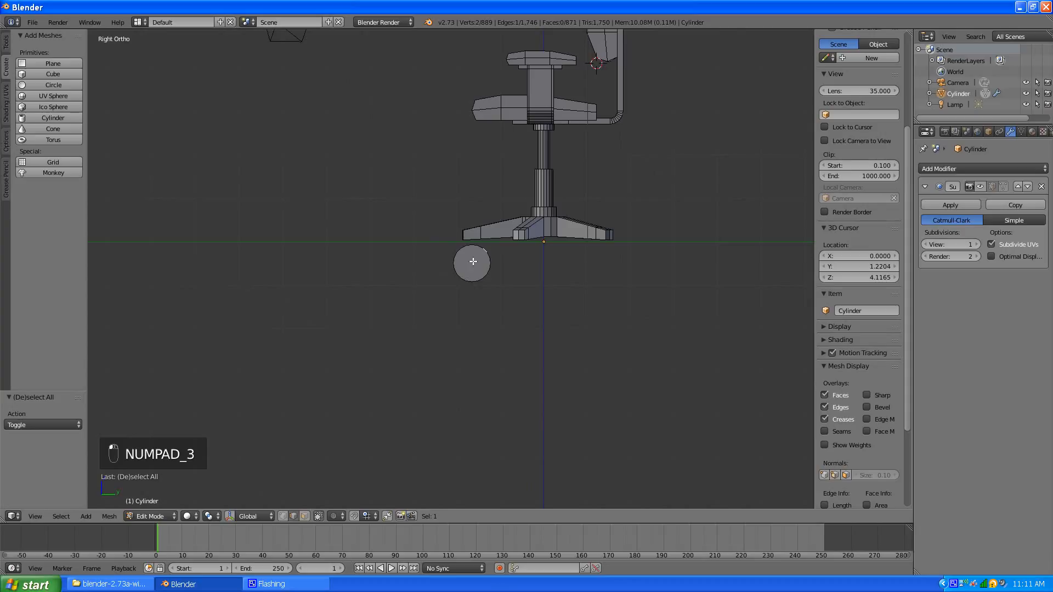
pyautogui.hotkey('ctrl', 'l')
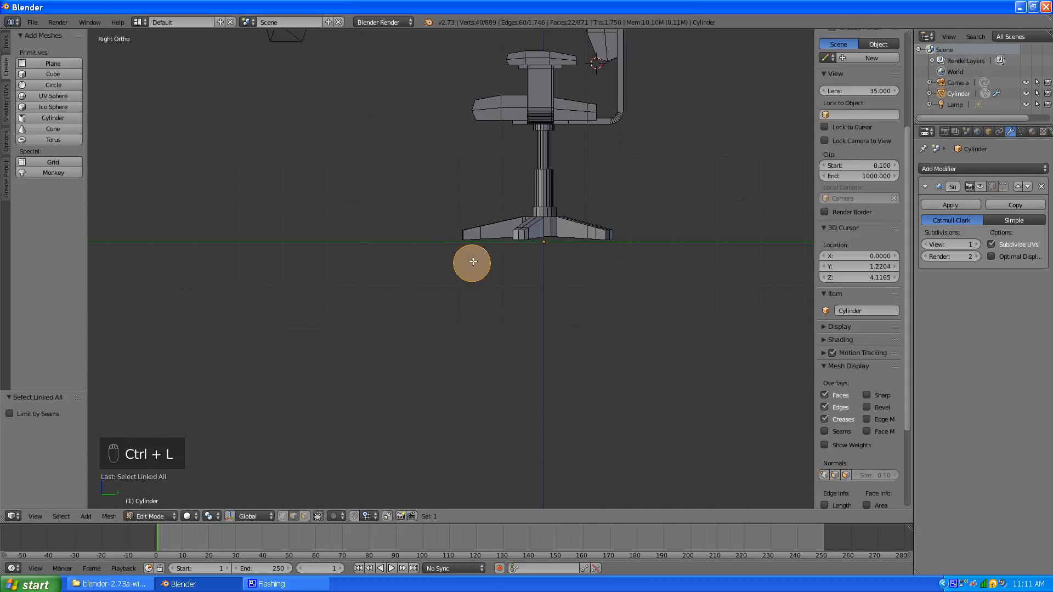
pyautogui.press('s')
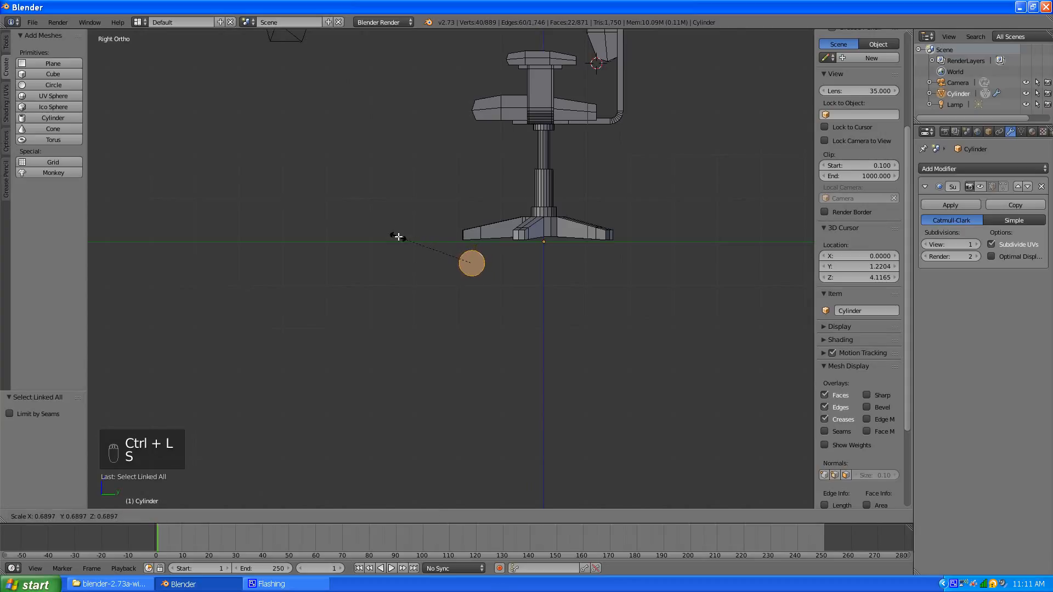
# Scale the wheel cylinder to about 0.71 and move it up about 0.19 along Z to meet the base leg
pyautogui.click(397, 234)
pyautogui.press('g')
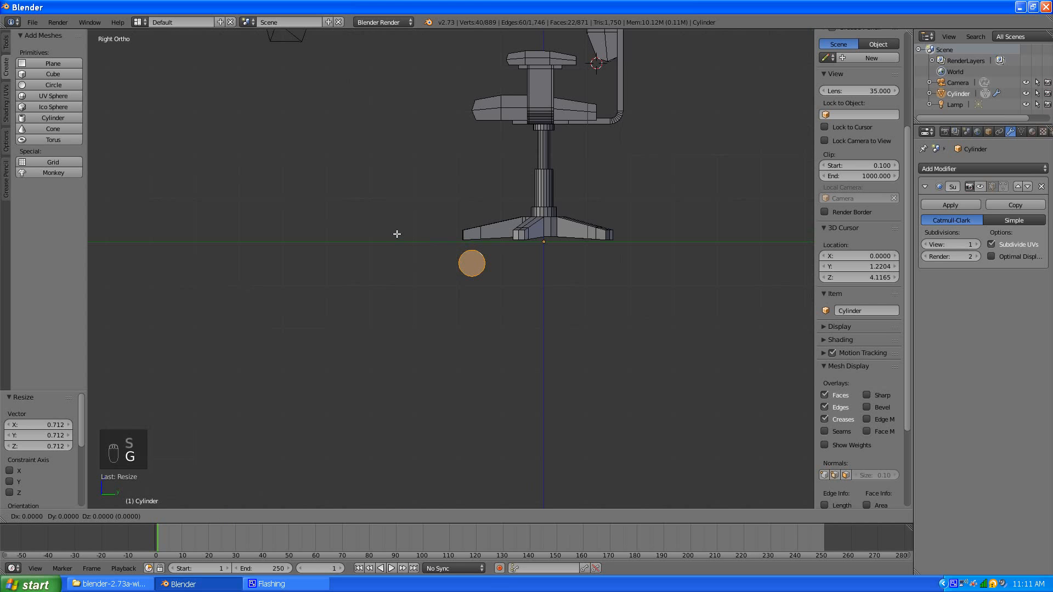
pyautogui.press('z')
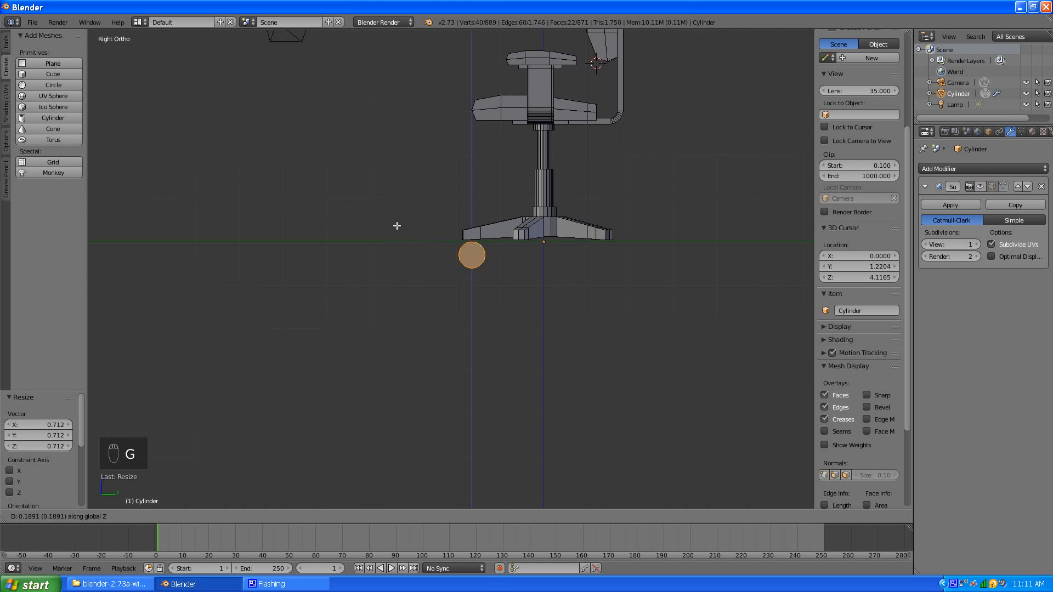
pyautogui.click(397, 226)
pyautogui.press('a')
# Widen the whole wheel cylinder along the X axis by a factor of about 1.5
pyautogui.moveTo(458, 265); pyautogui.dragTo(515, 307, button='middle')
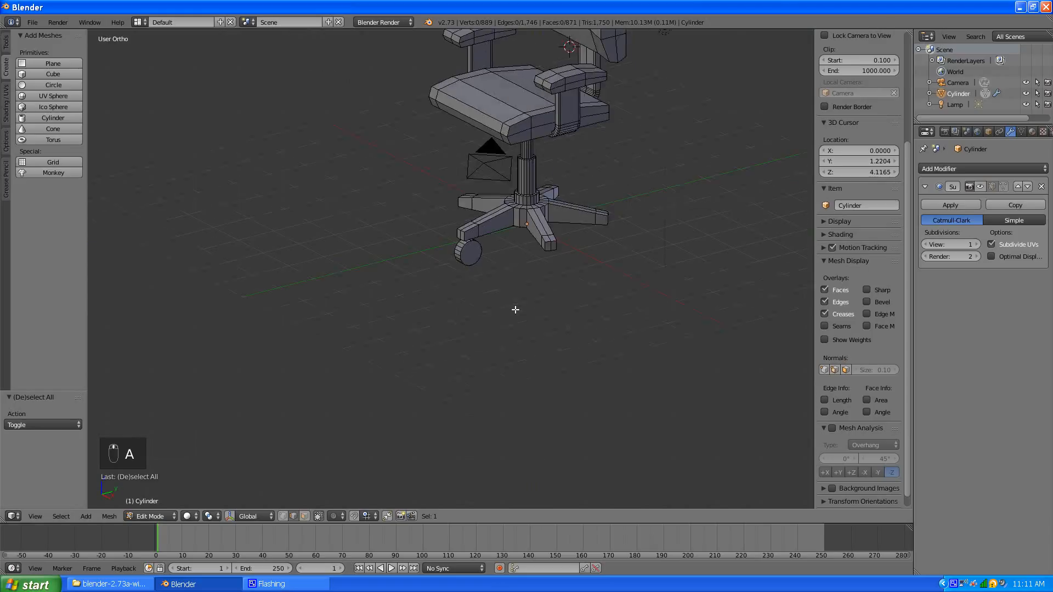
pyautogui.scroll(6, 456, 236)
pyautogui.moveTo(456, 236); pyautogui.dragTo(523, 186, button='middle')
pyautogui.press('KP_5')
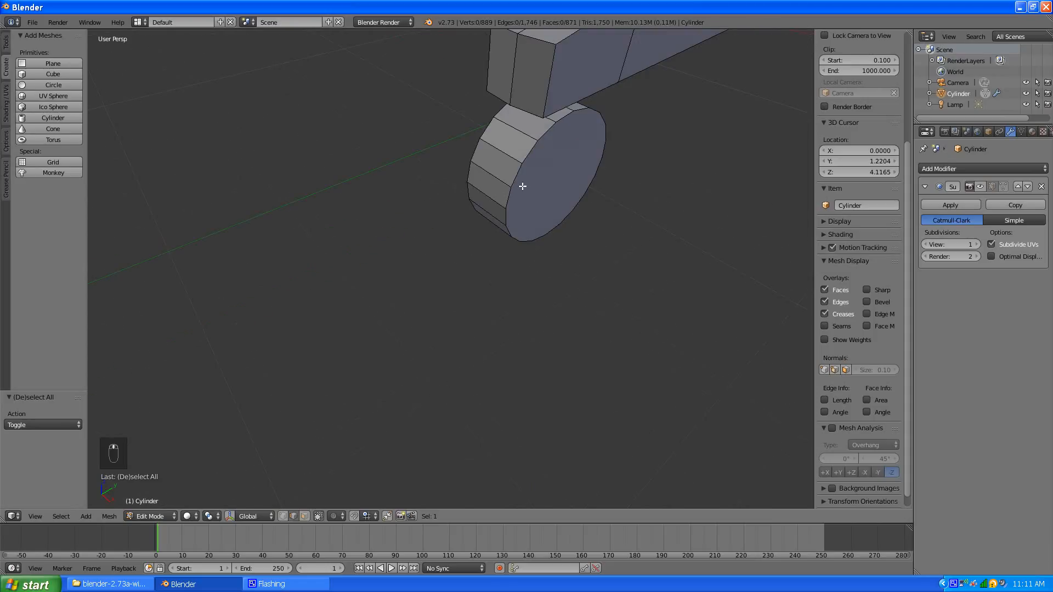
pyautogui.hotkey('ctrl', 'l')
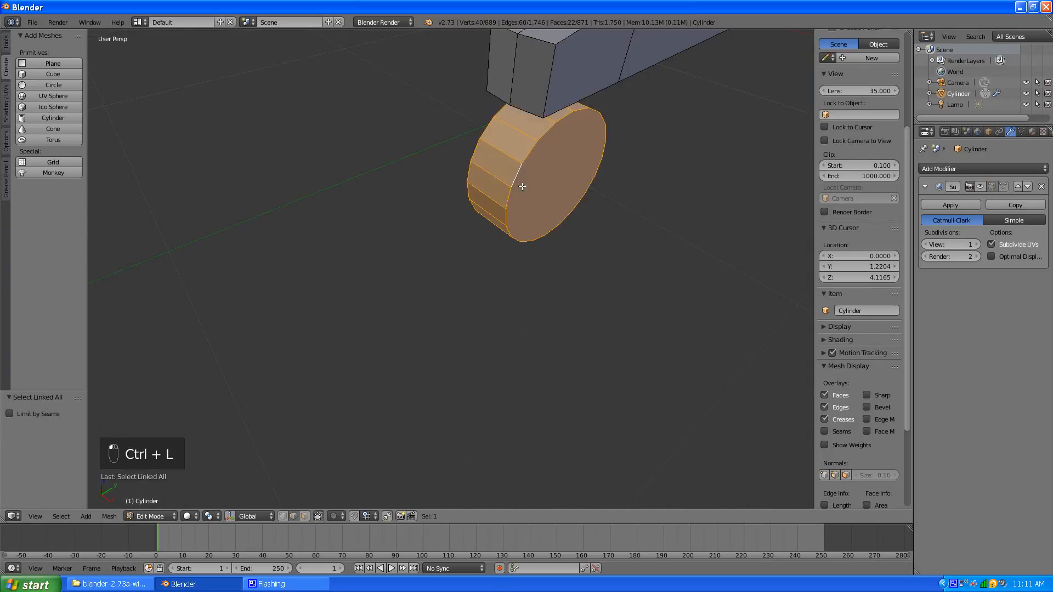
pyautogui.press('s')
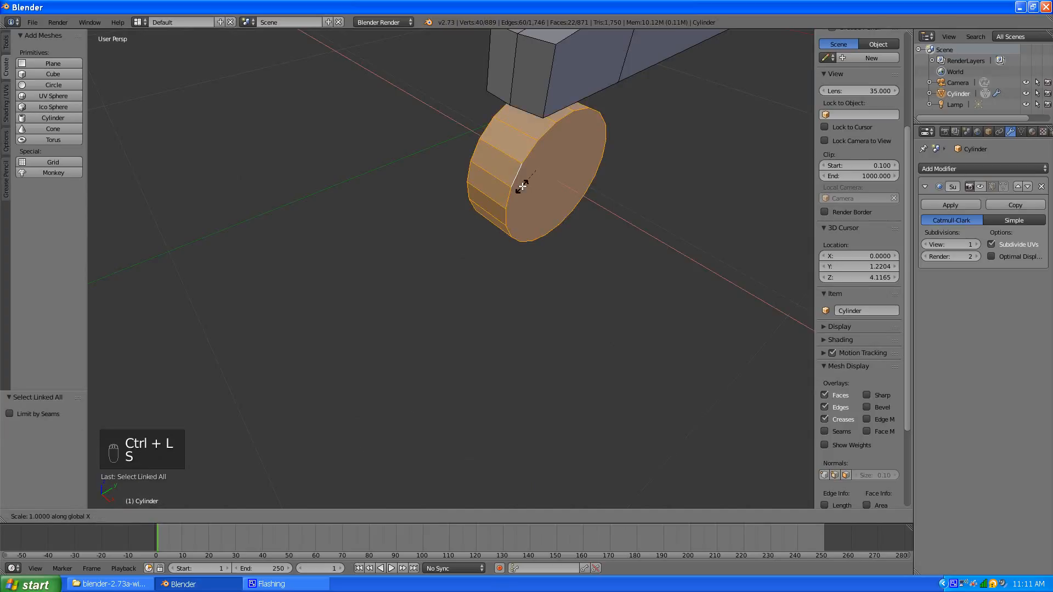
pyautogui.click(515, 192)
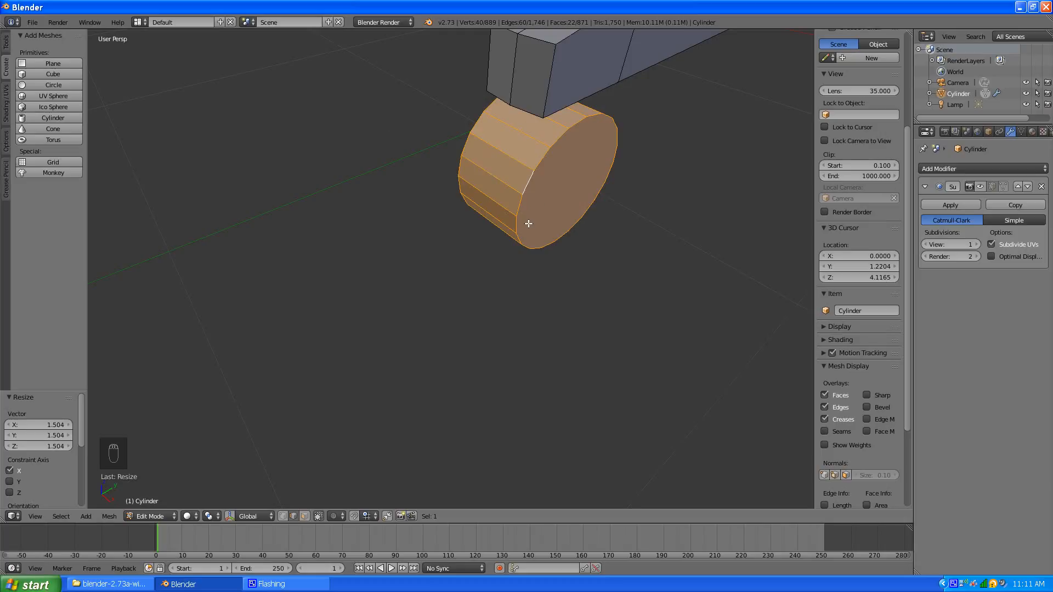
pyautogui.press('a')
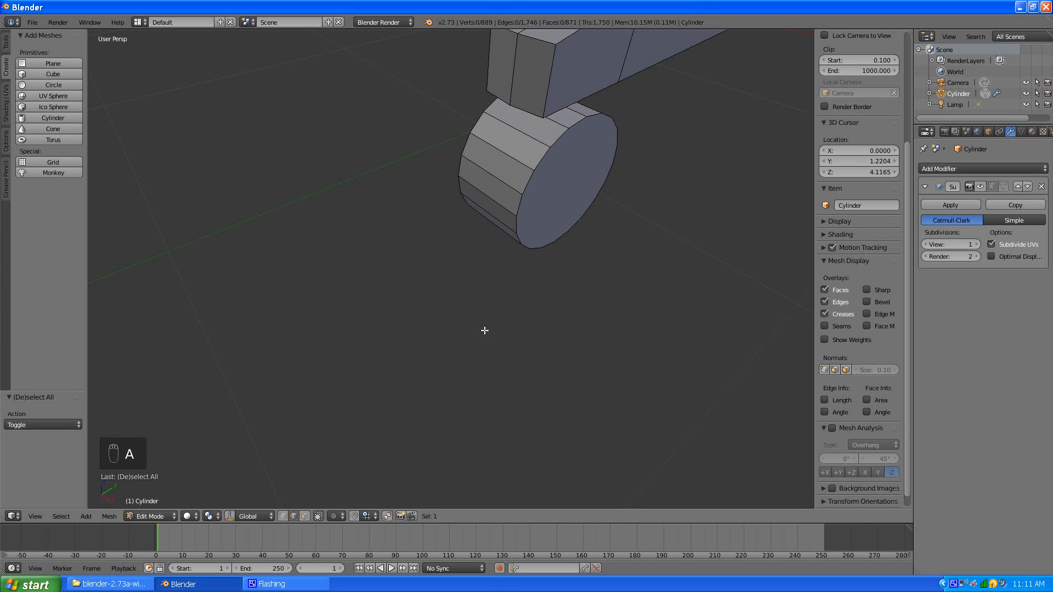
# In face selection mode, inset the ring of faces around the wheel's rim by about 0.134
pyautogui.click(305, 516)
pyautogui.keyDown('alt'); pyautogui.click(483, 160); pyautogui.keyUp('alt')
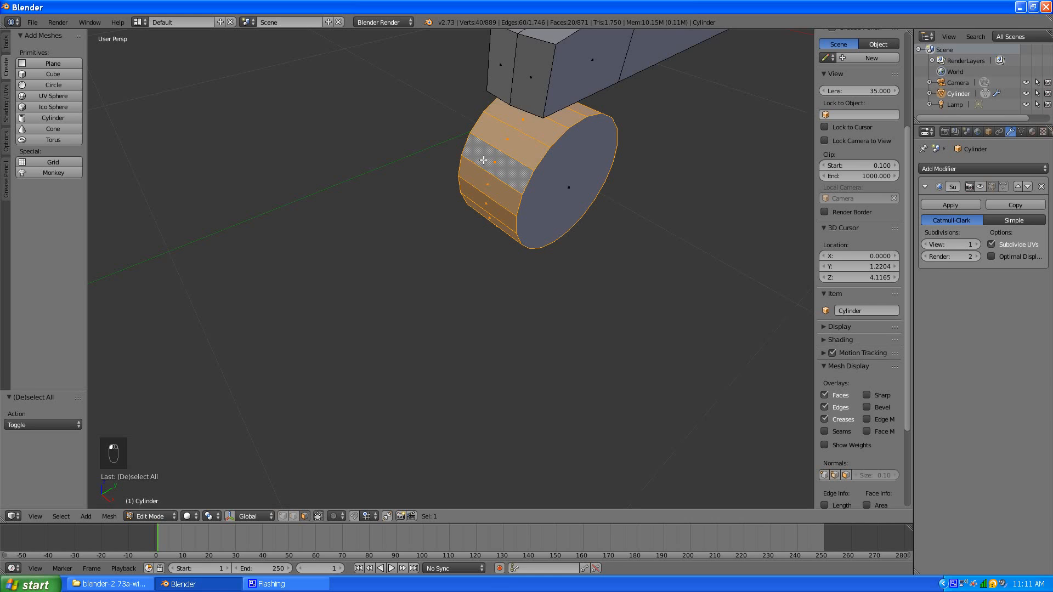
pyautogui.press('i')
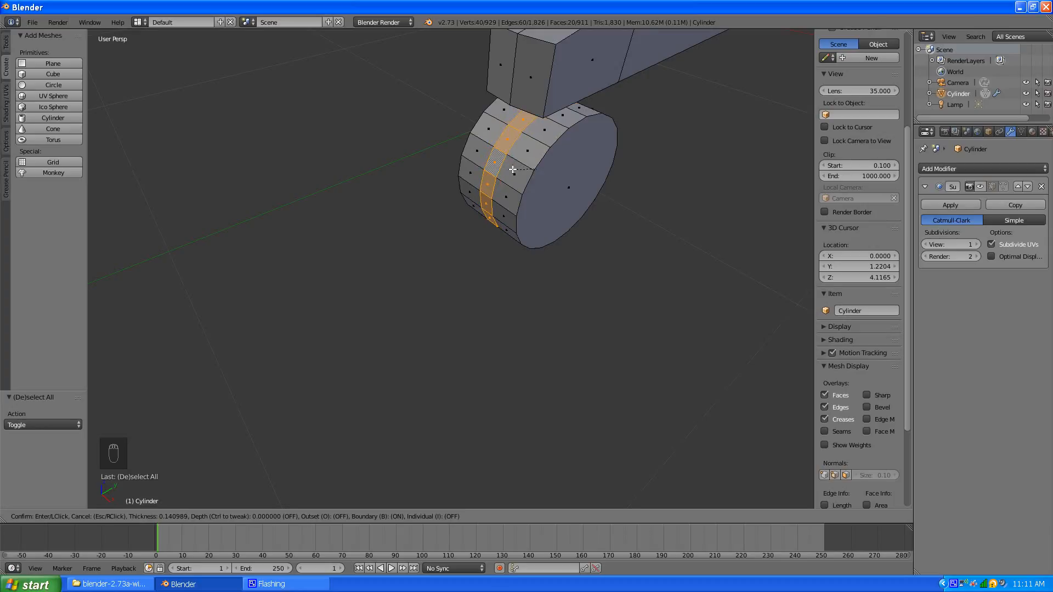
pyautogui.click(511, 169)
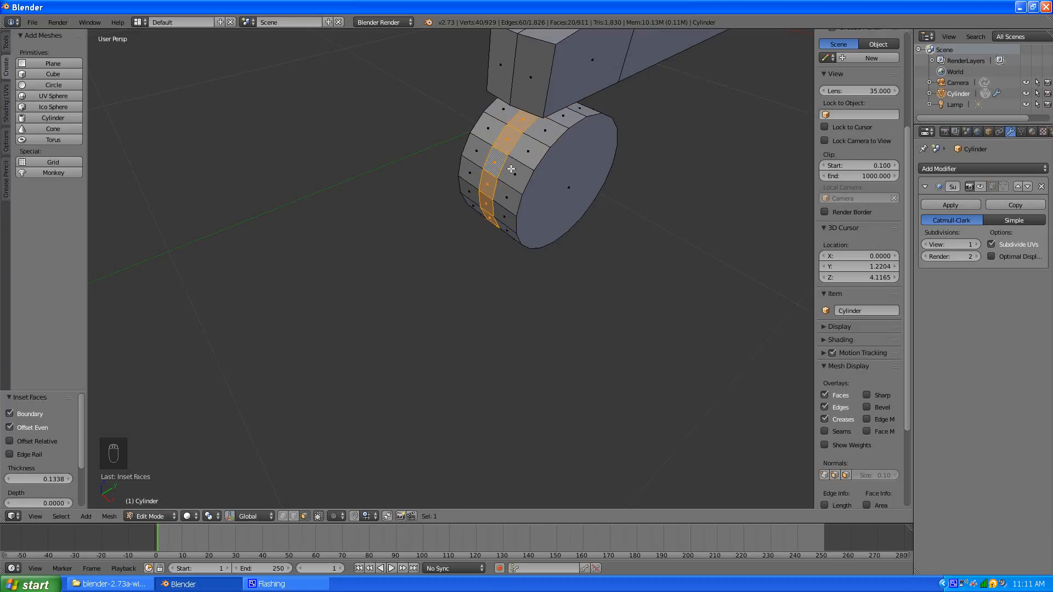
# Extrude the narrow central face ring in place and shrink it about 0.09 inward to form a groove around the wheel
pyautogui.press('e')
pyautogui.rightClick(511, 169)
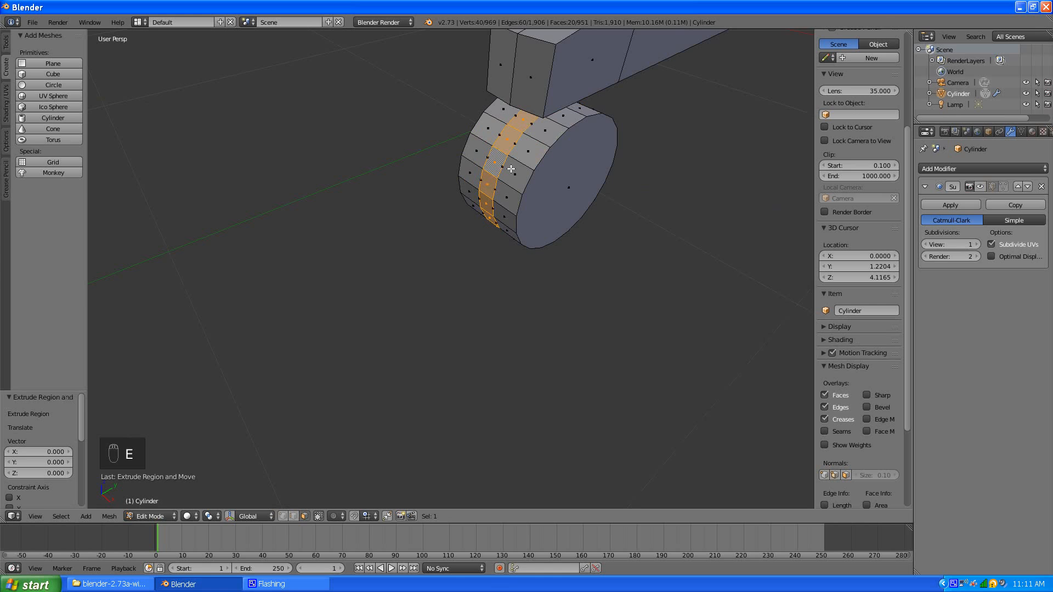
pyautogui.hotkey('alt', 's')
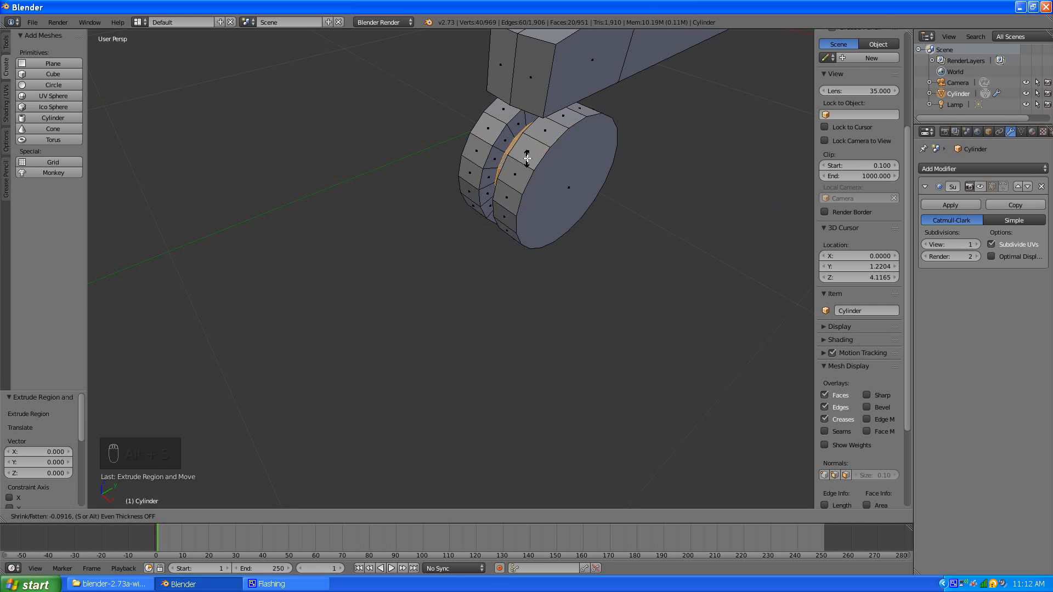
pyautogui.click(527, 158)
pyautogui.press('a')
# Inset both round end faces of the wheel by about 0.05 and fatten them outward by about 0.026
pyautogui.scroll(-5, 463, 183)
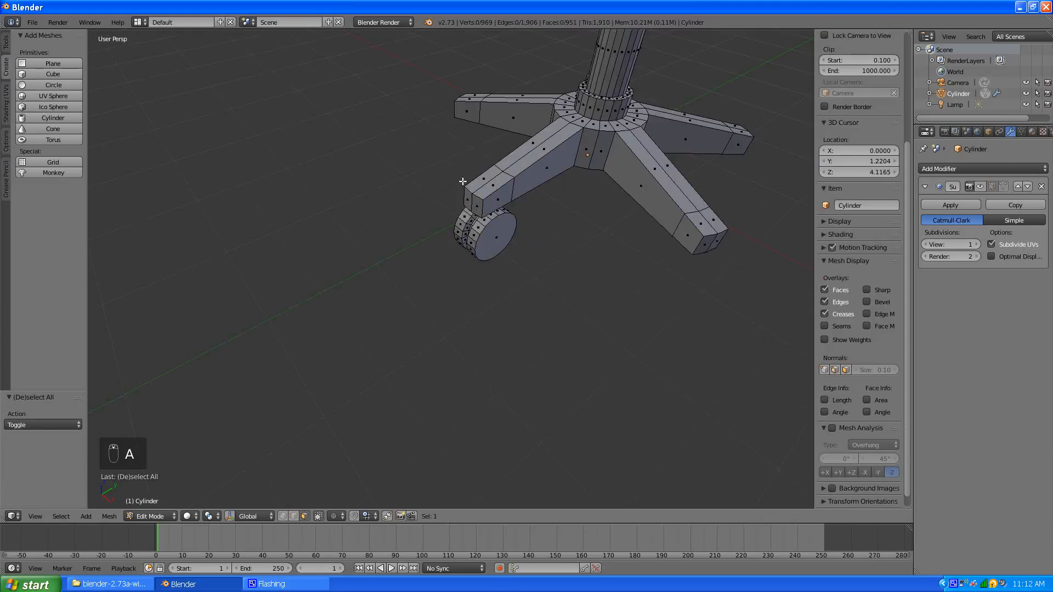
pyautogui.scroll(5, 464, 184)
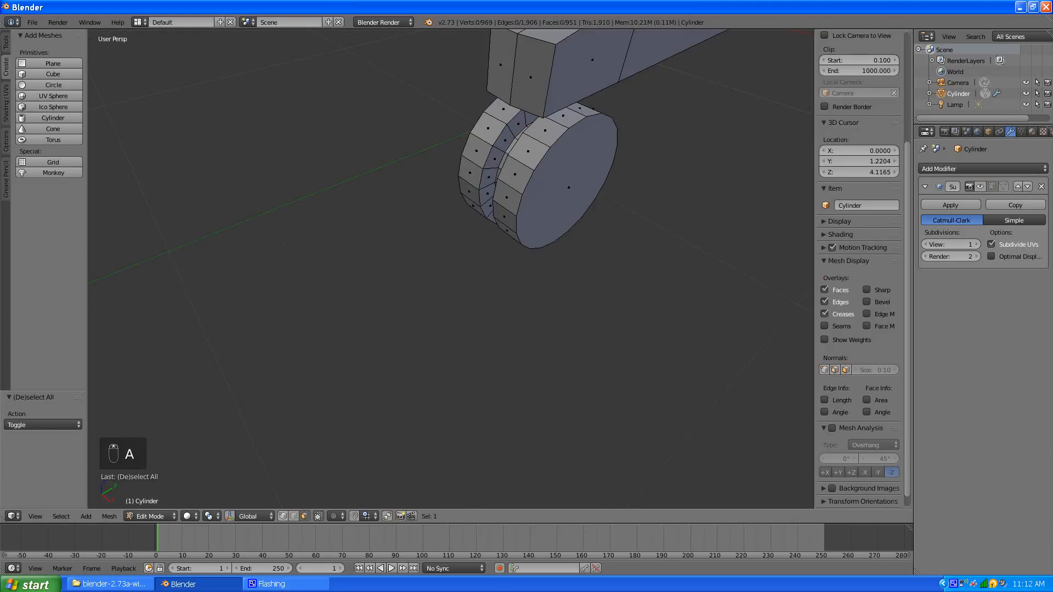
pyautogui.rightClick(540, 198)
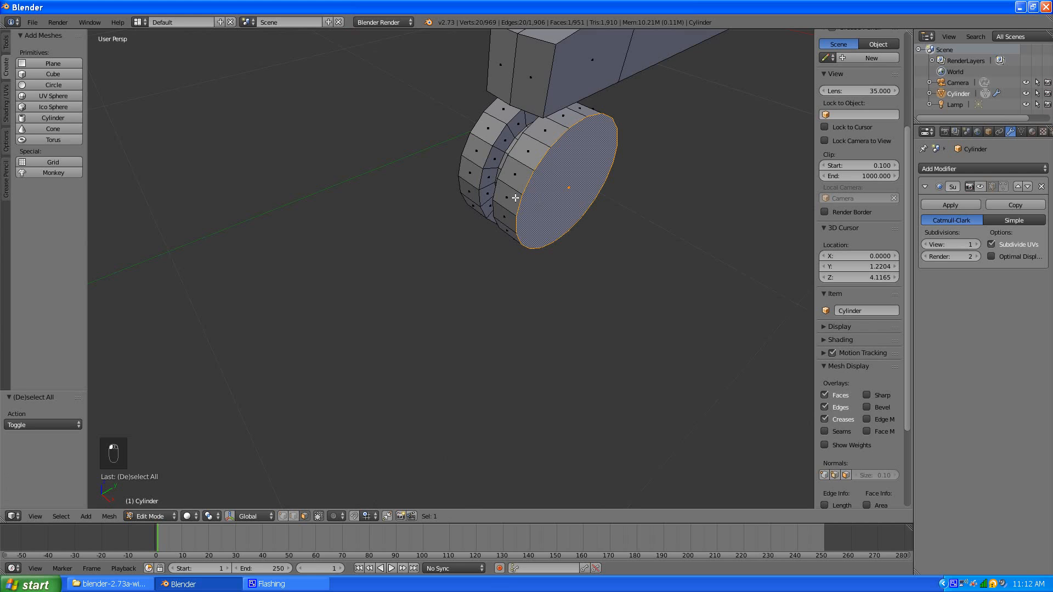
pyautogui.moveTo(515, 197); pyautogui.dragTo(548, 254, button='middle')
pyautogui.keyDown('shift'); pyautogui.rightClick(340, 234); pyautogui.keyUp('shift')
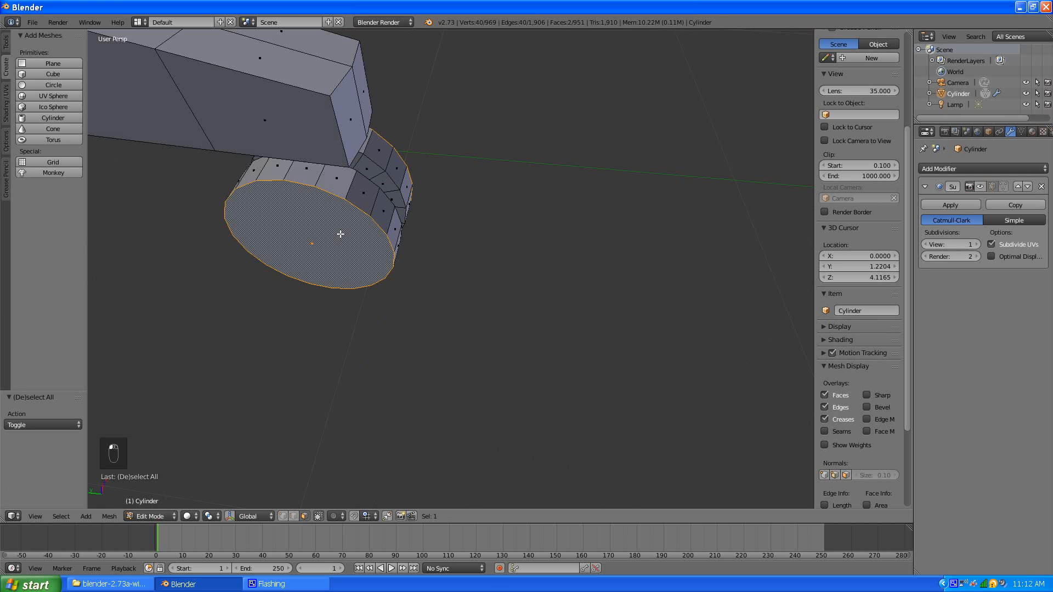
pyautogui.press('i')
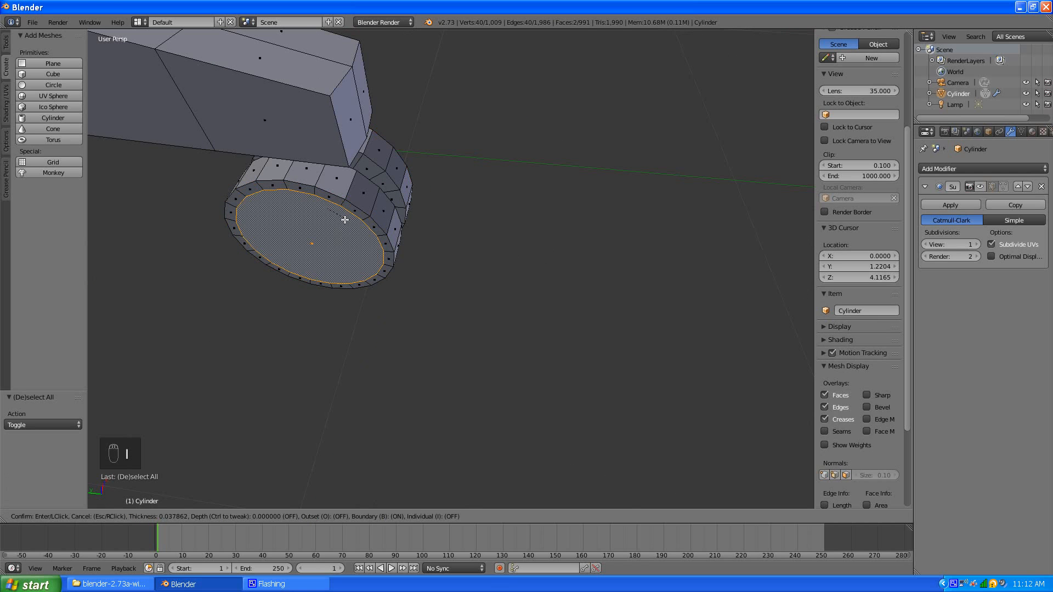
pyautogui.click(335, 224)
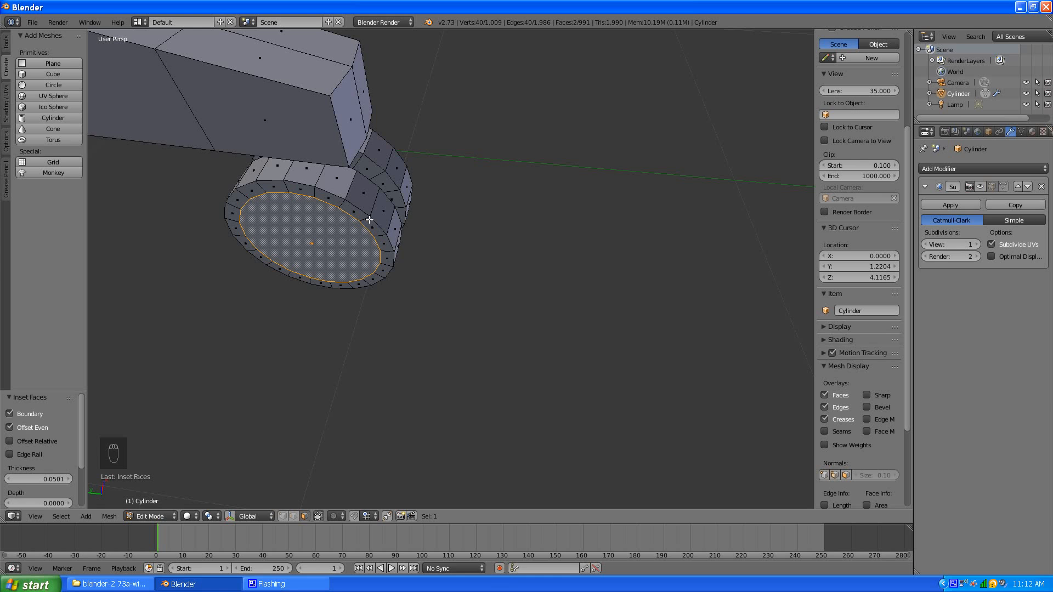
pyautogui.hotkey('alt', 's')
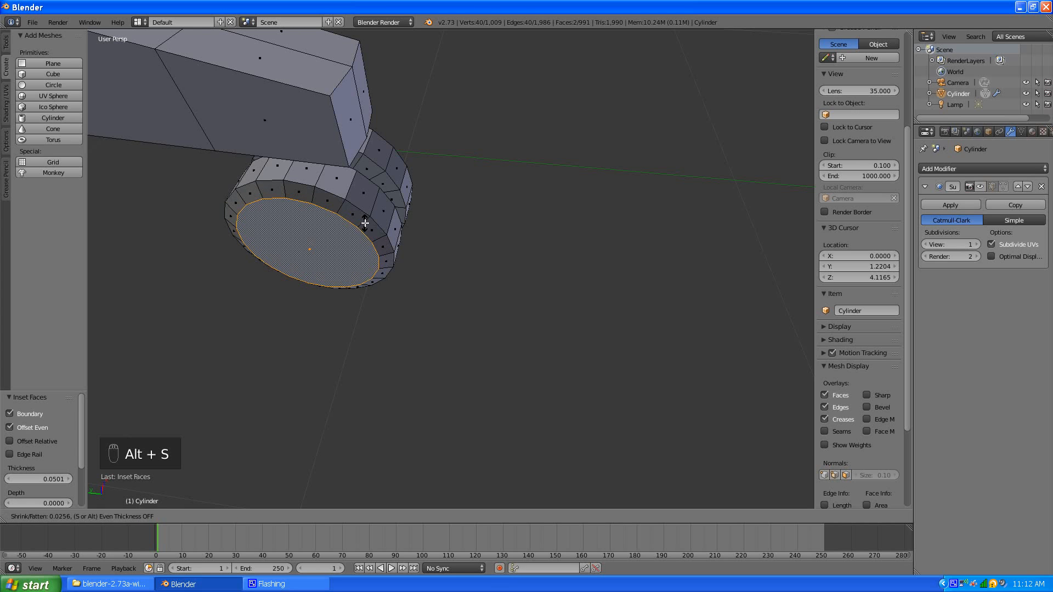
pyautogui.click(365, 223)
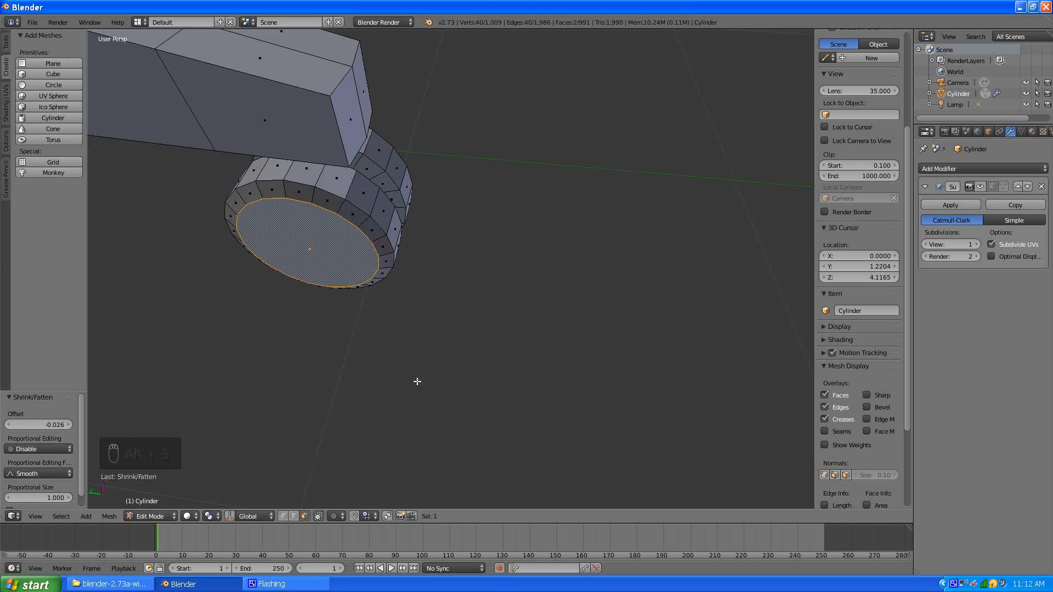
# Inset the two round end faces again by about 0.07 and poke them into triangle fans
pyautogui.press('i')
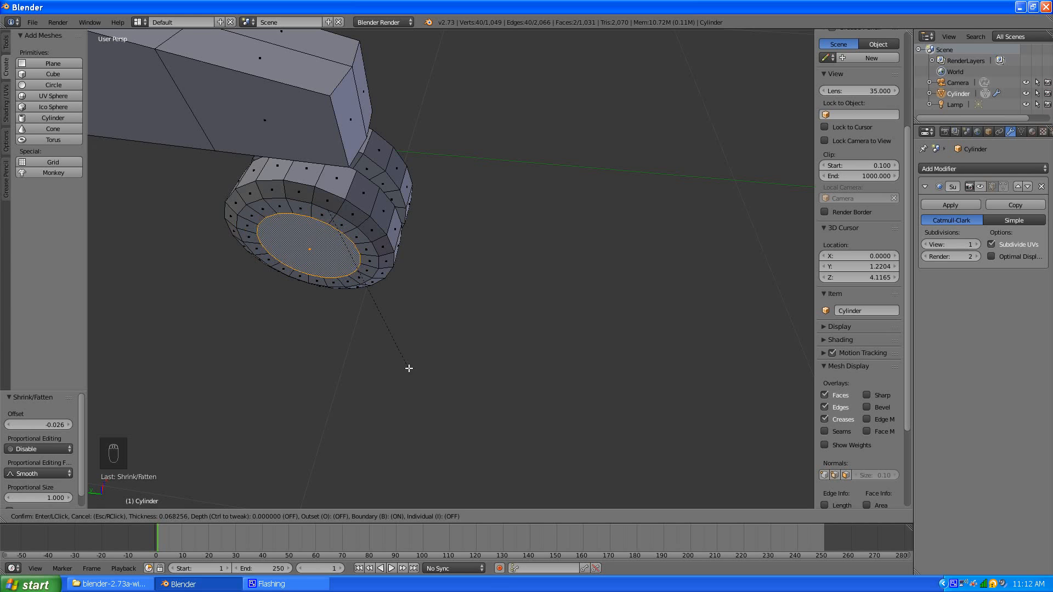
pyautogui.click(409, 367)
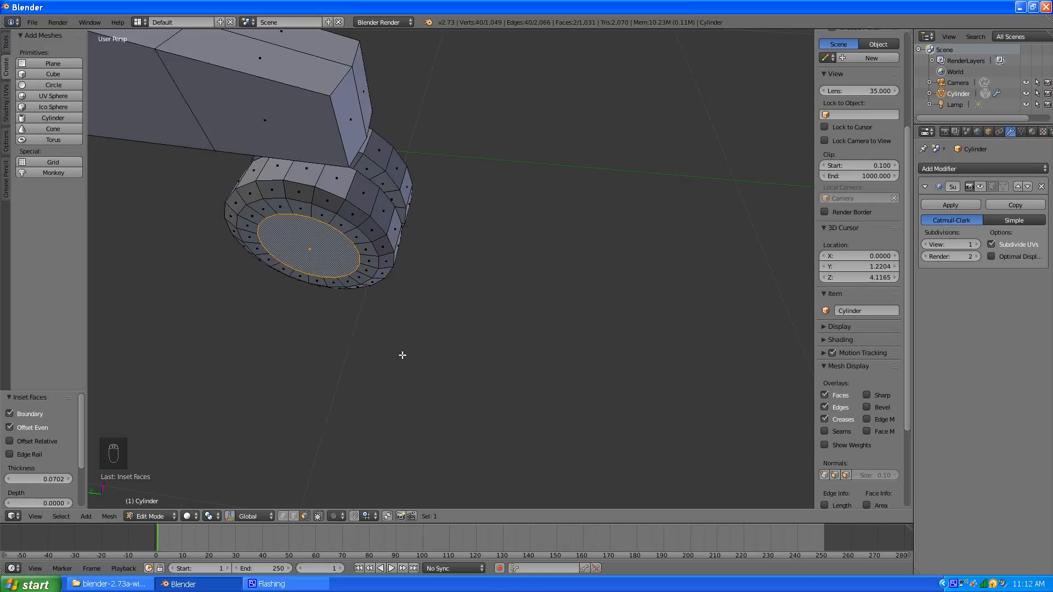
pyautogui.hotkey('ctrl', 'f')
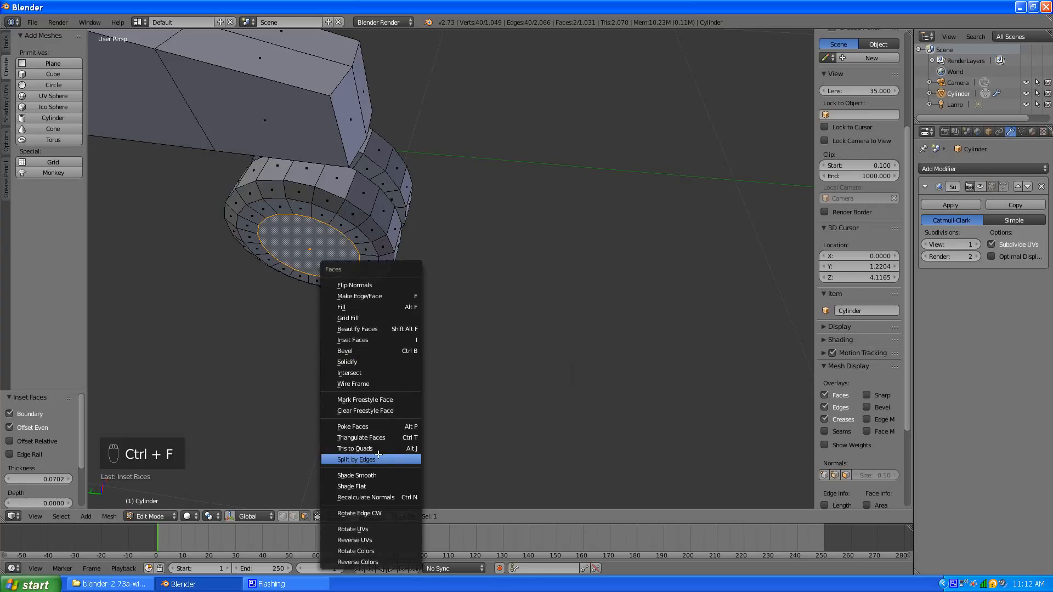
pyautogui.click(371, 426)
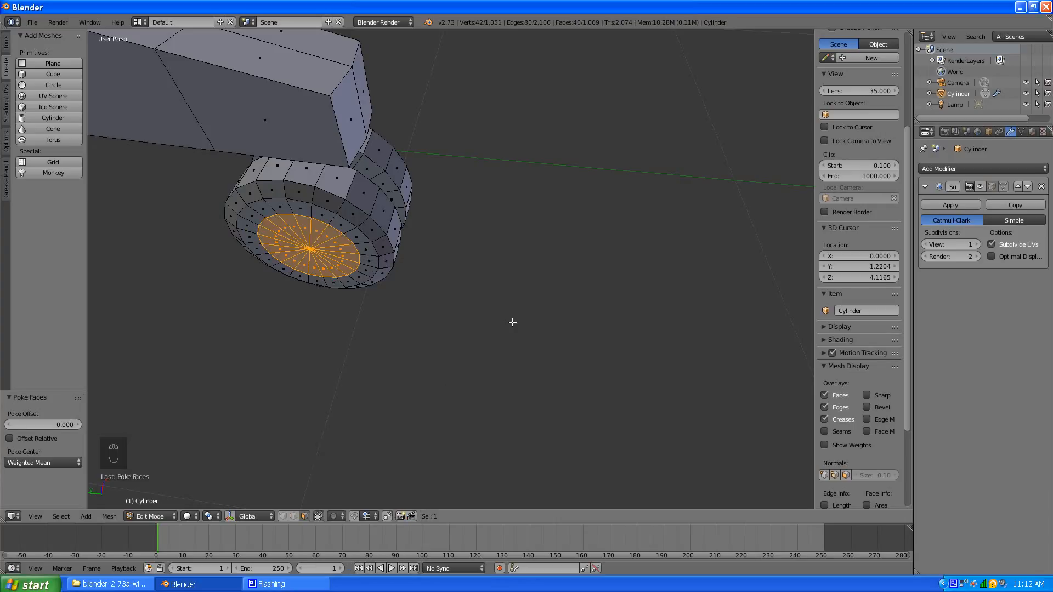
pyautogui.press('a')
# Inset the two tread face loops on either side of the groove by about 0.028
pyautogui.moveTo(602, 225); pyautogui.dragTo(444, 219, button='middle')
pyautogui.scroll(2, 446, 220)
pyautogui.scroll(-3, 449, 217)
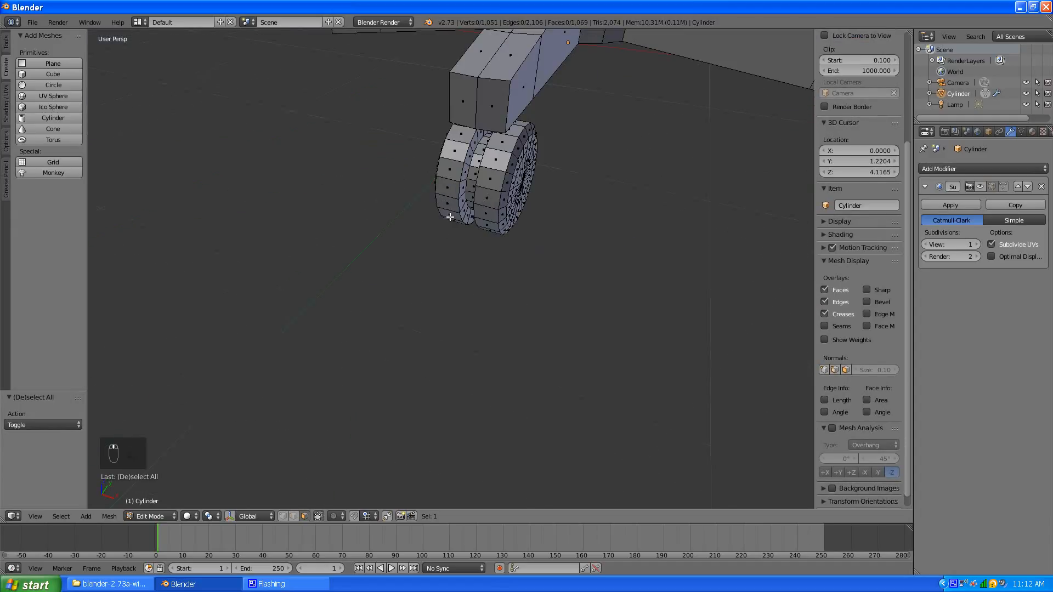
pyautogui.keyDown('alt'); pyautogui.rightClick(487, 188); pyautogui.keyUp('alt')
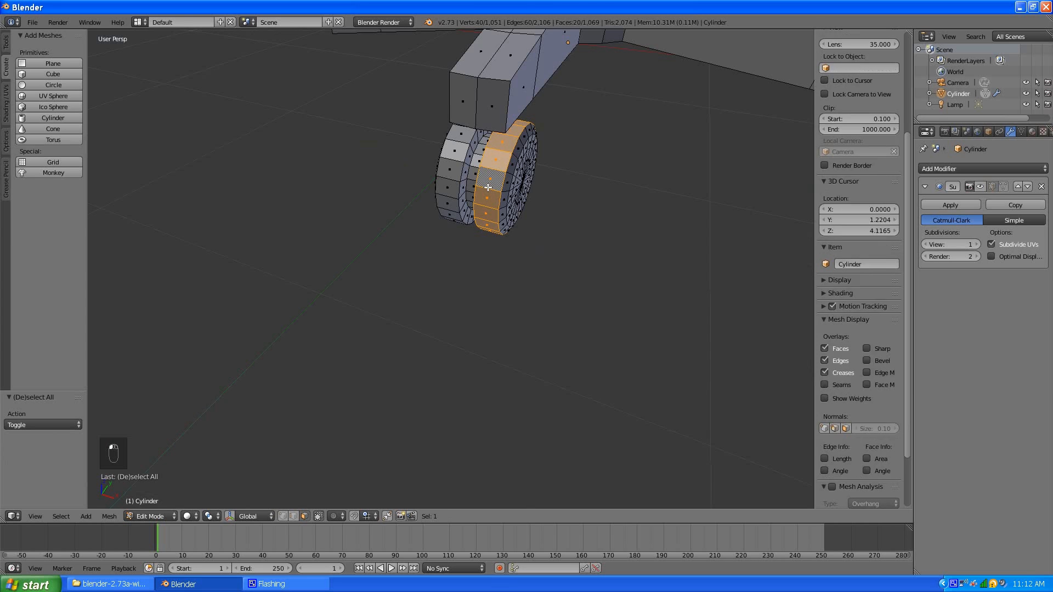
pyautogui.keyDown('alt'); pyautogui.keyDown('shift'); pyautogui.rightClick(454, 186); pyautogui.keyUp('shift'); pyautogui.keyUp('alt')
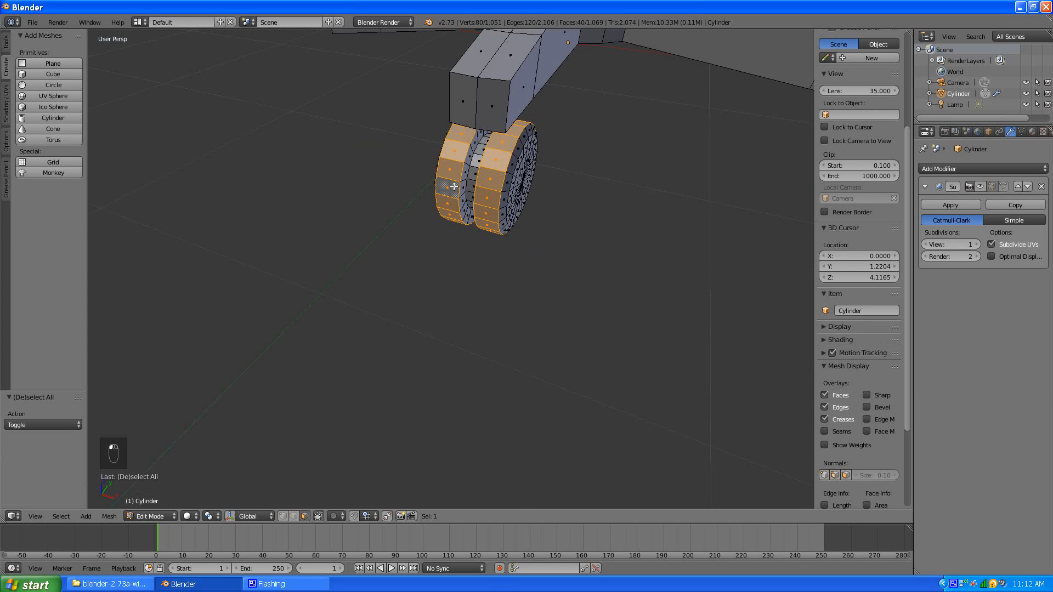
pyautogui.press('i')
pyautogui.click(570, 319)
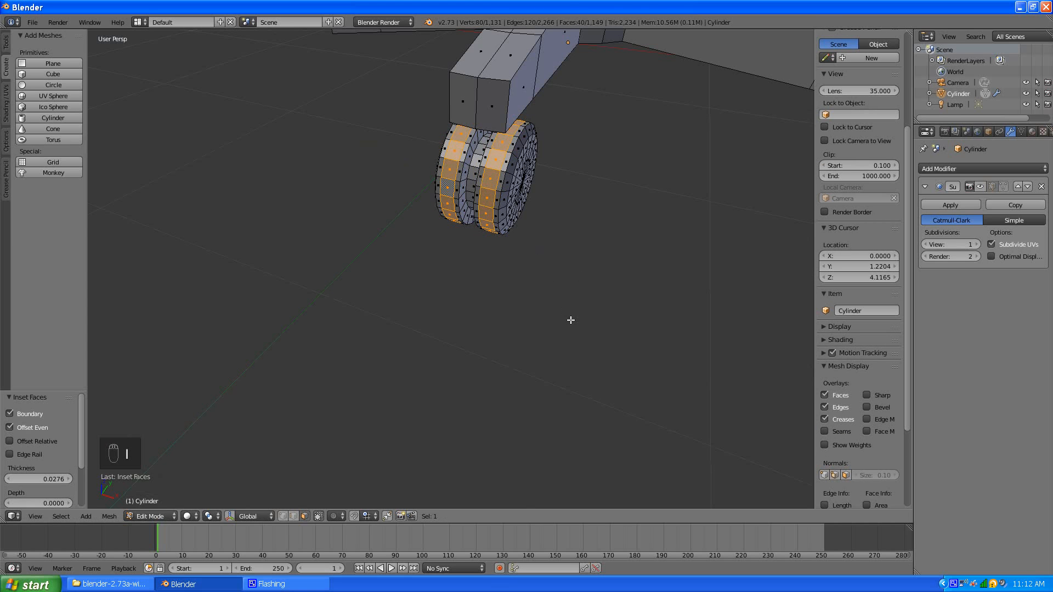
pyautogui.press('a')
# In edge selection mode, crease one inner edge loop at the base of the wheel's groove by about 0.88
pyautogui.moveTo(570, 320); pyautogui.dragTo(489, 282, button='middle')
pyautogui.scroll(5, 489, 282)
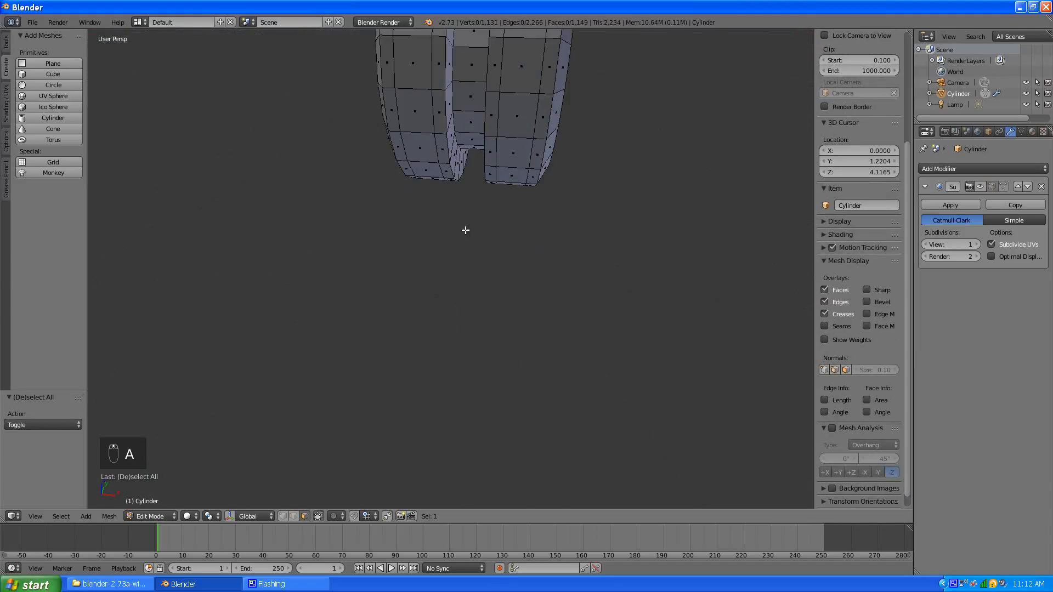
pyautogui.click(294, 516)
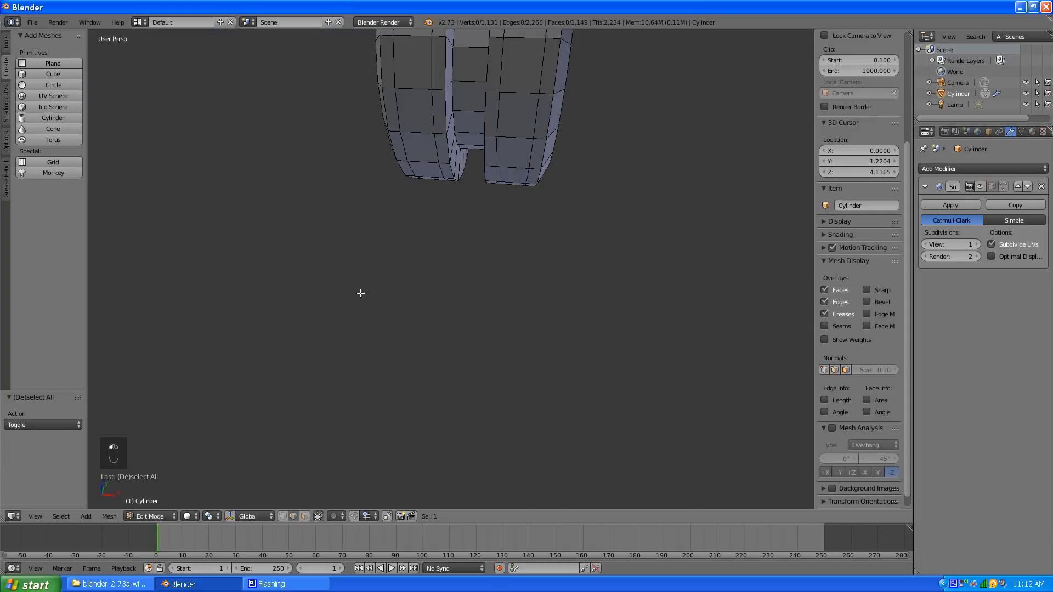
pyautogui.keyDown('alt'); pyautogui.click(459, 134); pyautogui.keyUp('alt')
pyautogui.moveTo(439, 197); pyautogui.dragTo(479, 205, button='middle')
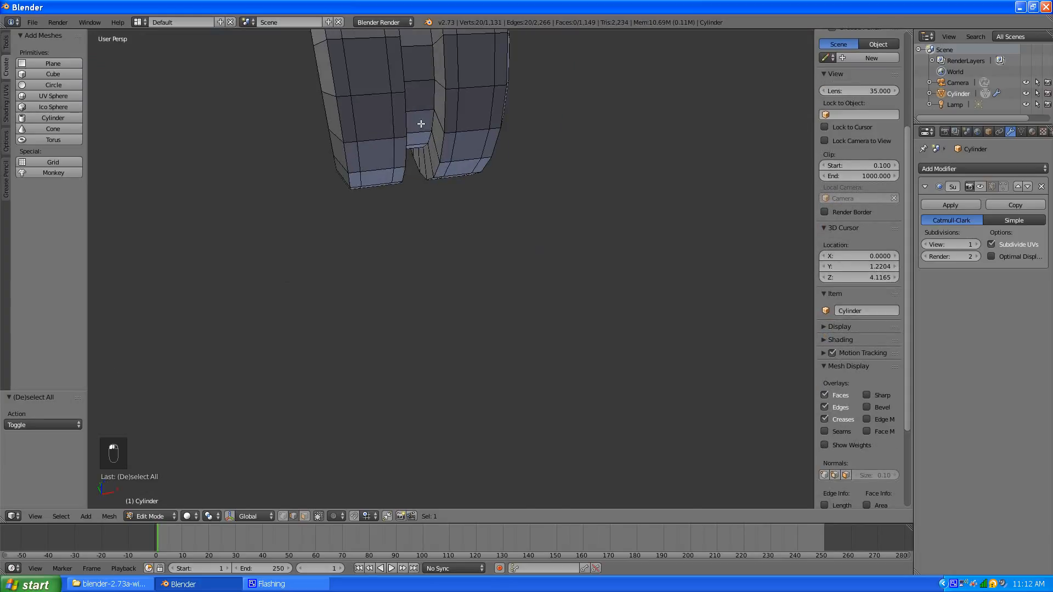
pyautogui.keyDown('alt'); pyautogui.click(430, 96); pyautogui.keyUp('alt')
pyautogui.hotkey('shift', 'e')
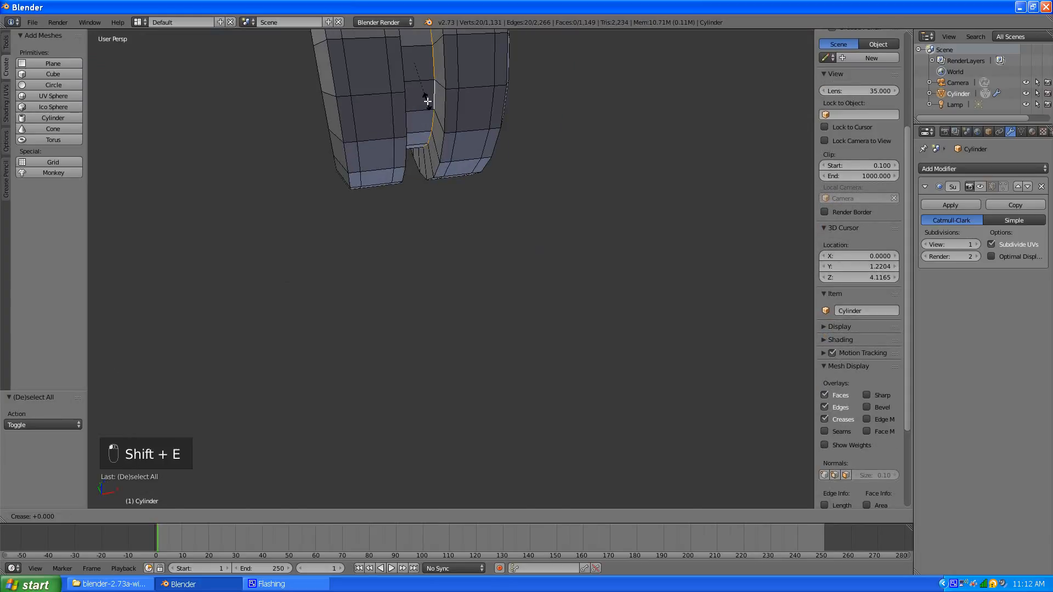
pyautogui.click(472, 115)
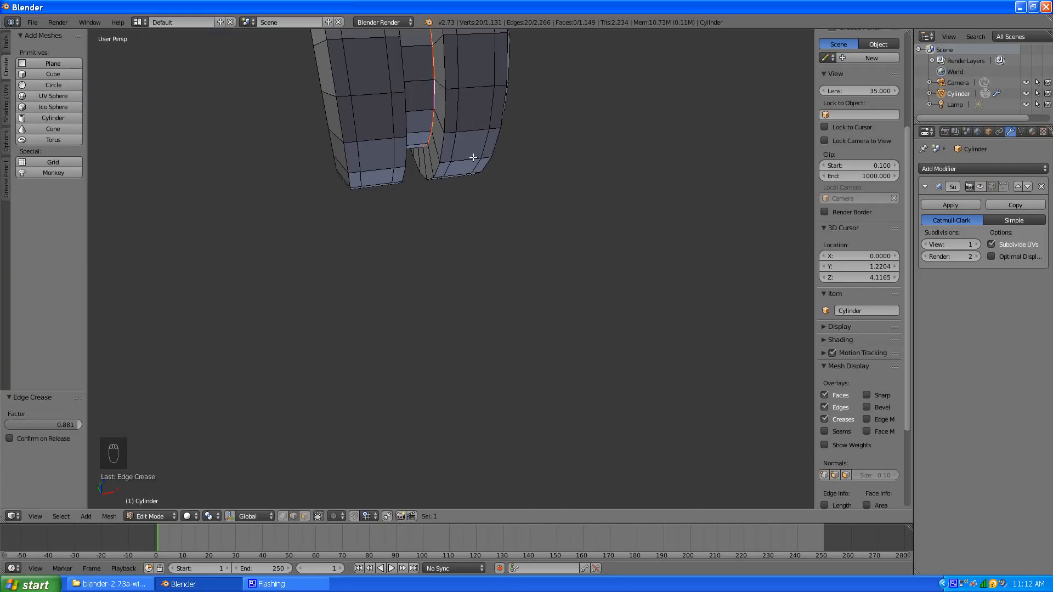
pyautogui.press('a')
pyautogui.scroll(-4, 477, 153)
pyautogui.moveTo(485, 150); pyautogui.dragTo(386, 166, button='middle')
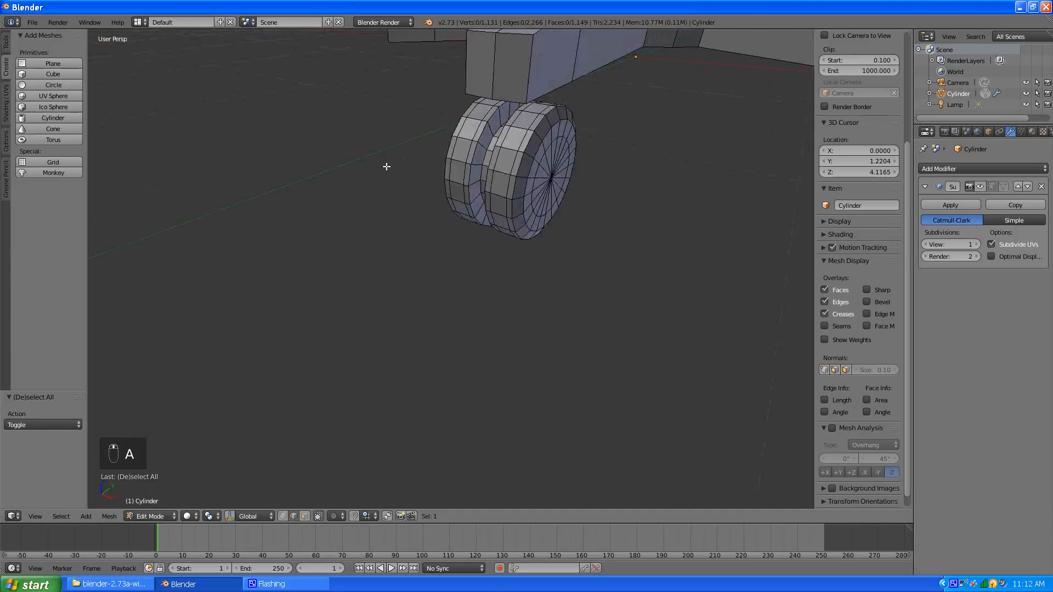
# Preview the subdivision smoothing on the chair base and caster wheel, and switch the preview off again
pyautogui.scroll(-5, 500, 186)
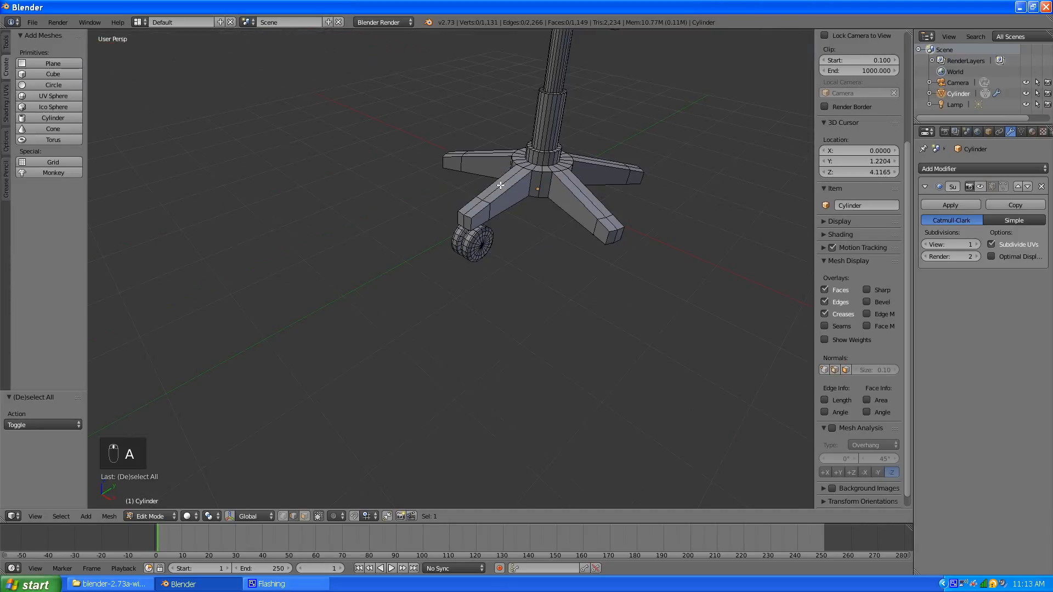
pyautogui.click(979, 186)
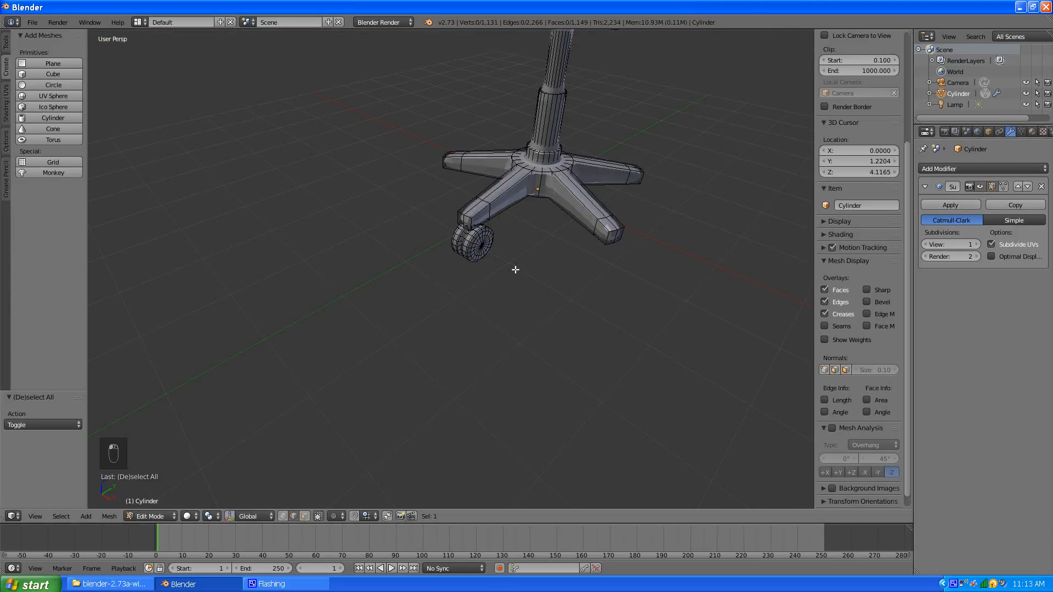
pyautogui.moveTo(517, 271); pyautogui.dragTo(531, 237, button='middle')
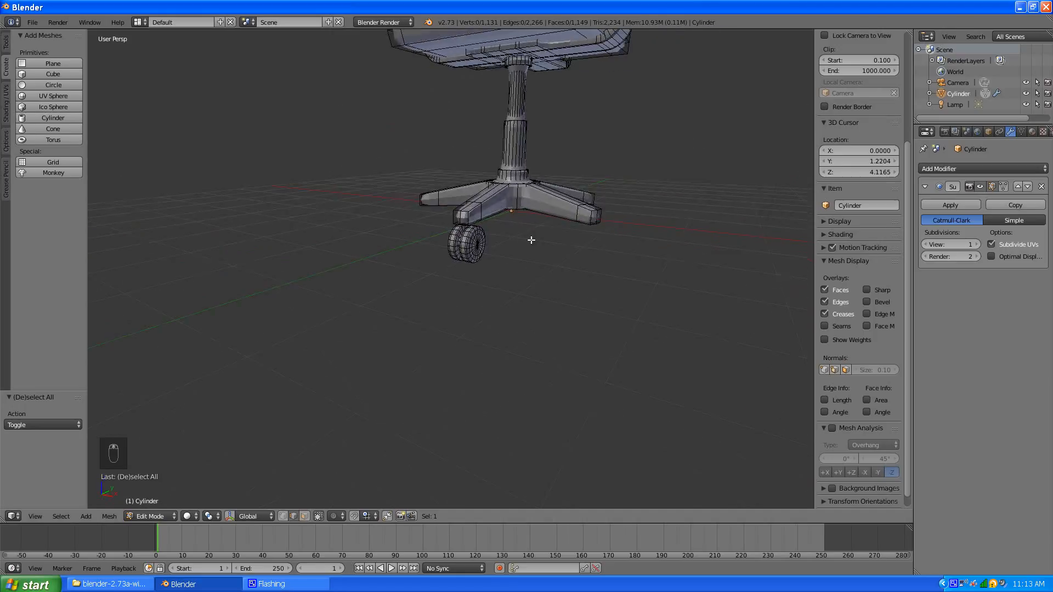
pyautogui.scroll(4, 525, 238)
pyautogui.press('Tab')
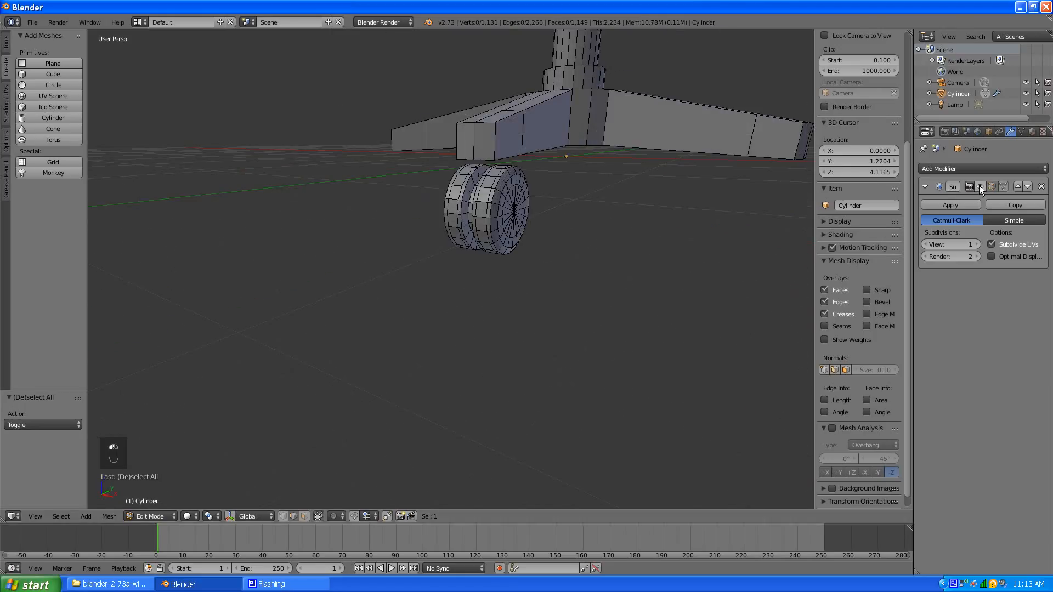
pyautogui.press('Tab')
# Add a 20-vertex cylinder of radius 1 and depth 2 and move it about -4.97 along Y, clear of the chair
pyautogui.press('a')
pyautogui.moveTo(437, 221); pyautogui.dragTo(357, 230, button='middle')
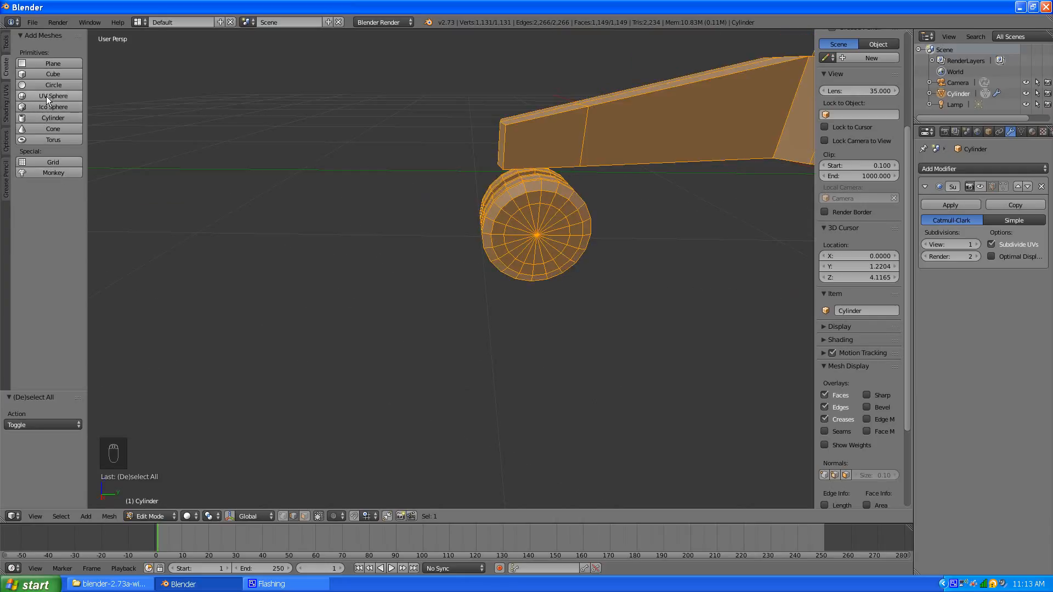
pyautogui.click(57, 119)
pyautogui.scroll(-8, 411, 205)
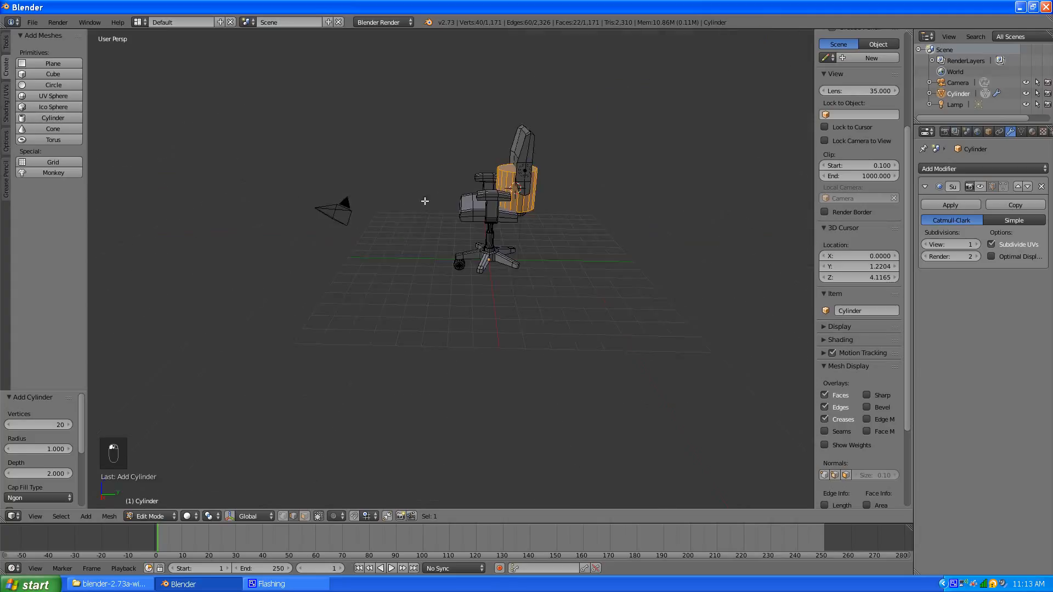
pyautogui.scroll(1, 574, 170)
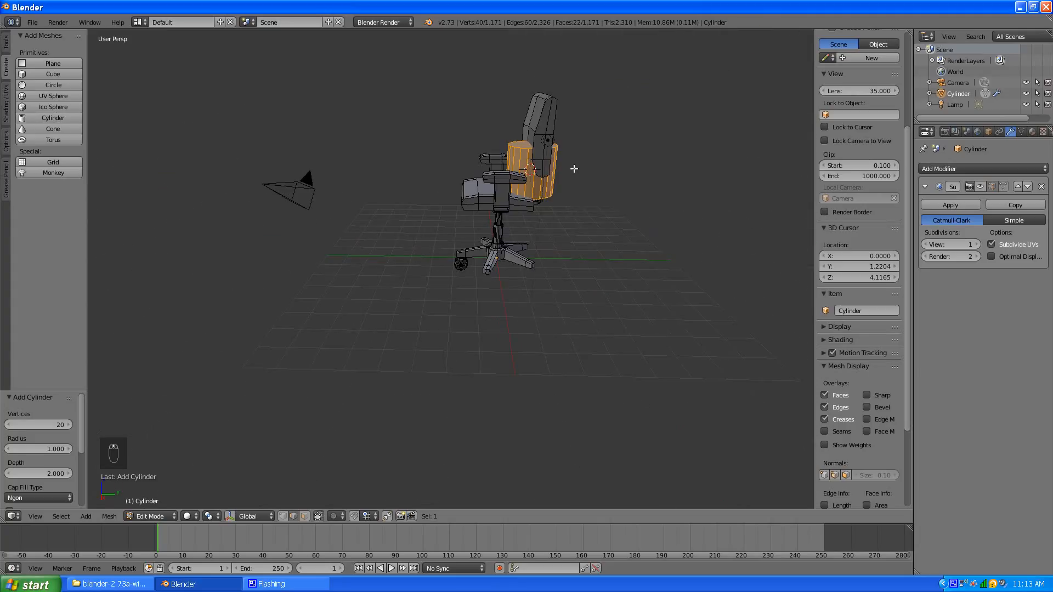
pyautogui.press('g')
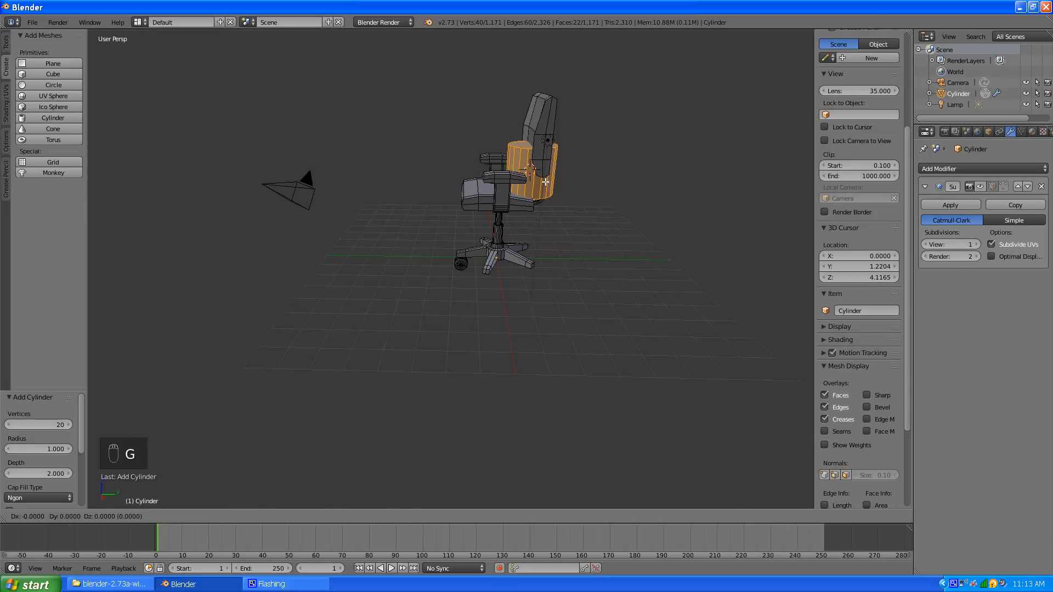
pyautogui.press('y')
pyautogui.click(359, 147)
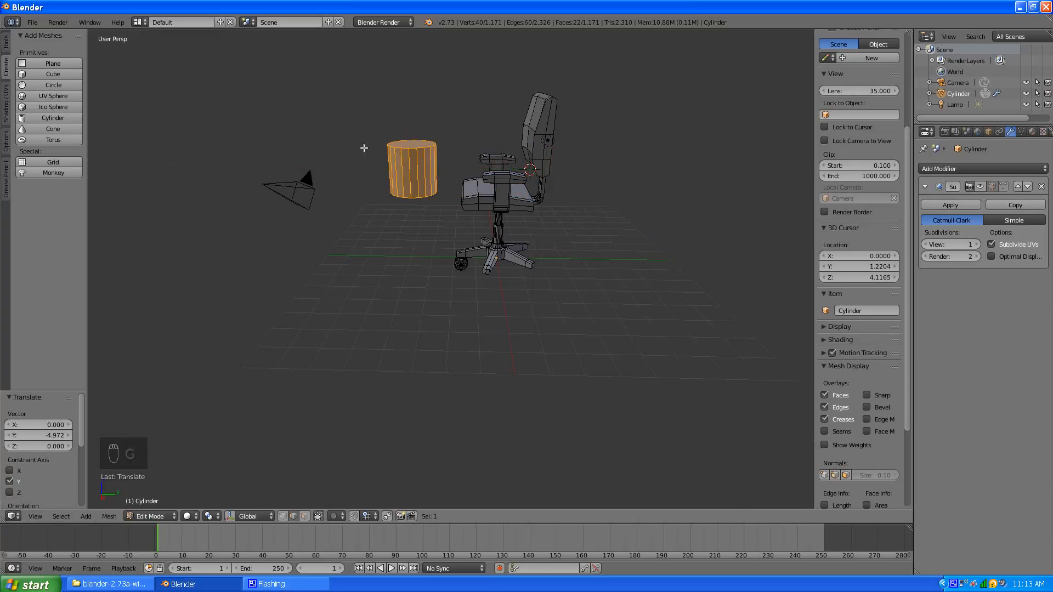
# Stretch the new cylinder by about 1.883 along Z and scale it down uniformly by about 0.122
pyautogui.press('s')
pyautogui.press('z')
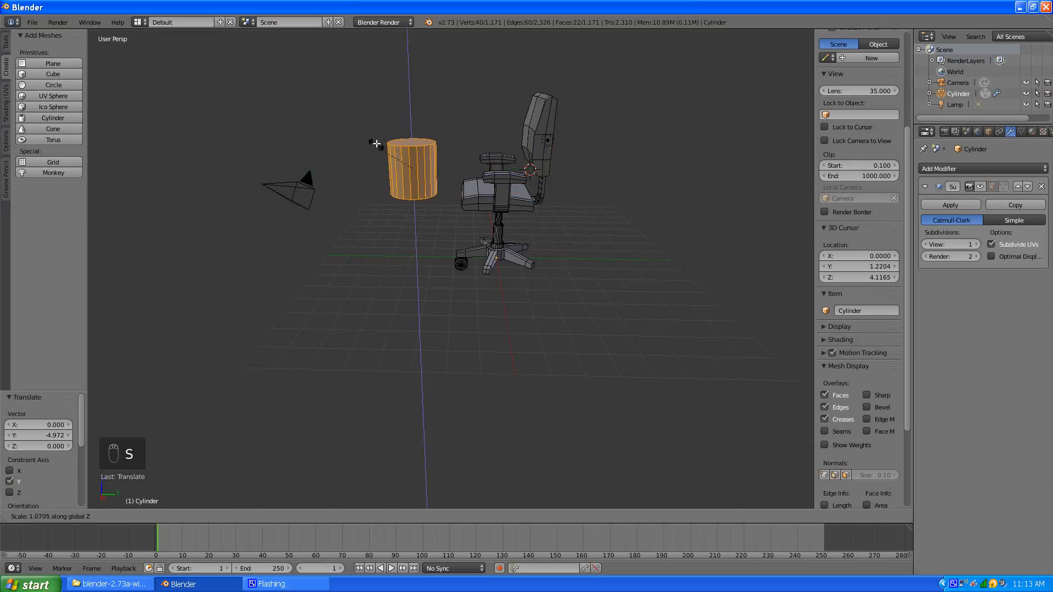
pyautogui.click(359, 116)
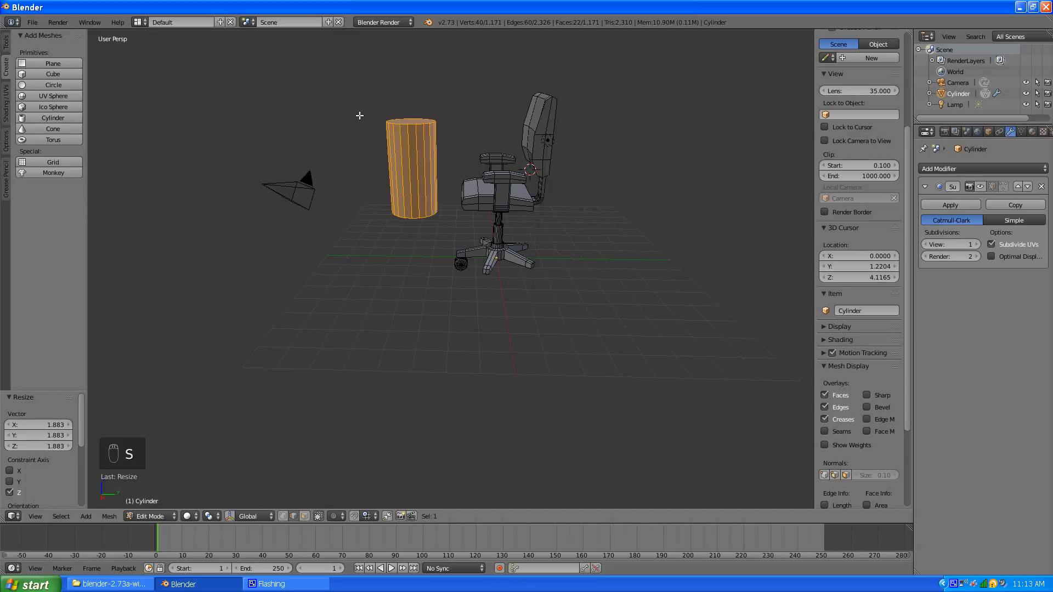
pyautogui.press('s')
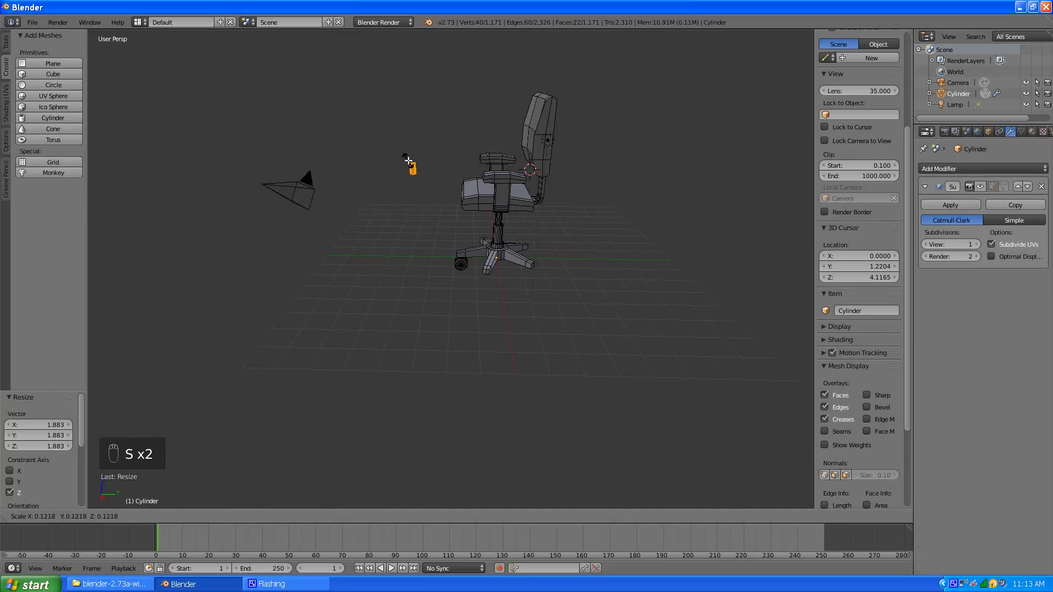
pyautogui.click(408, 160)
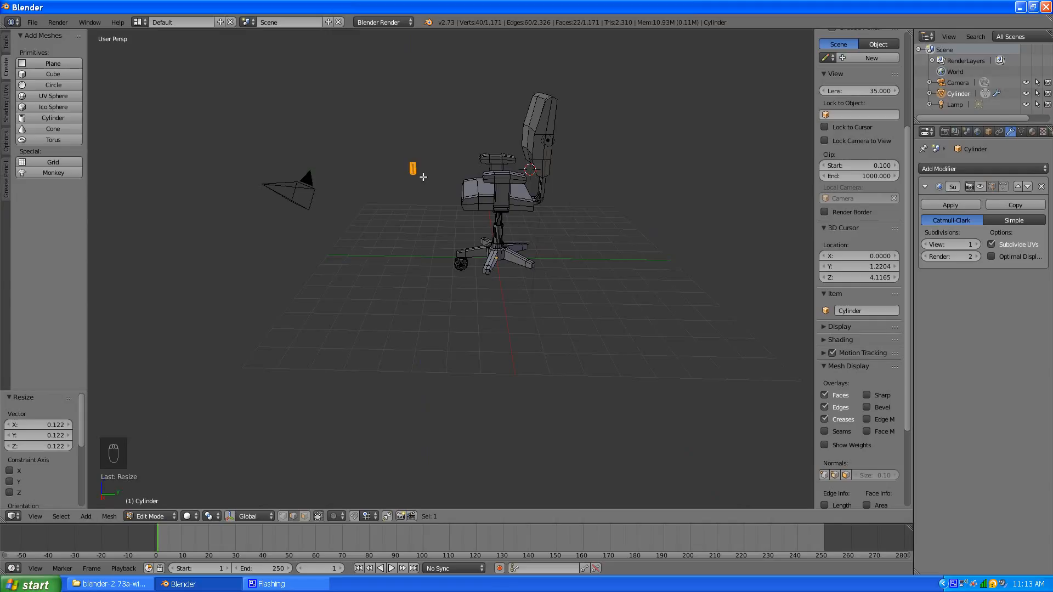
# Move the small cylinder about -4.219 along Z and 2.054 along Y, placing it between the leg end and the wheel
pyautogui.press('KP_Decimal')
pyautogui.scroll(-15, 498, 297)
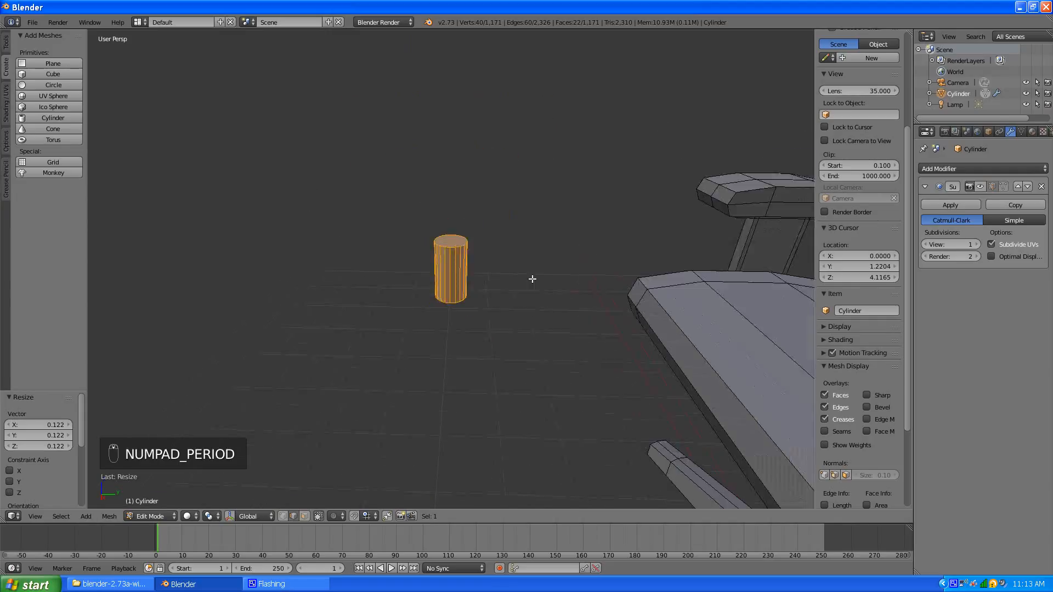
pyautogui.moveTo(498, 298); pyautogui.dragTo(492, 264, button='middle')
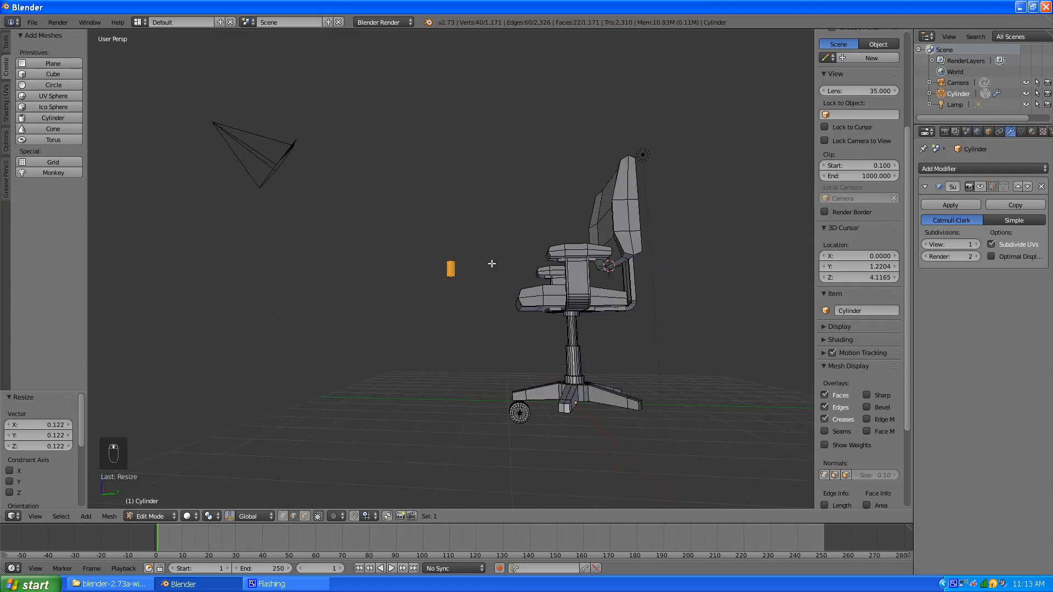
pyautogui.press('g')
pyautogui.press('z')
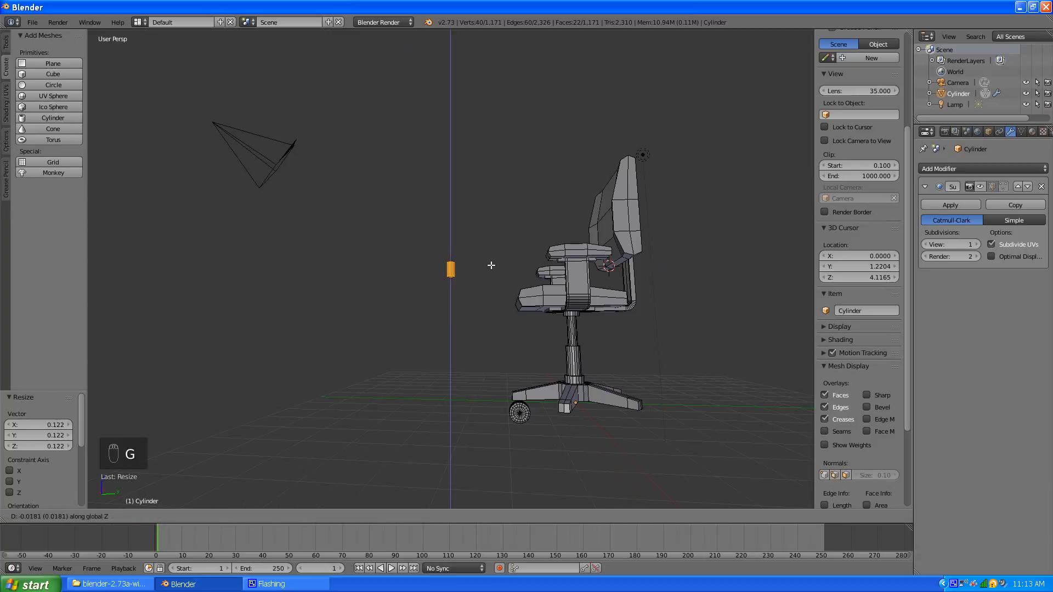
pyautogui.click(481, 397)
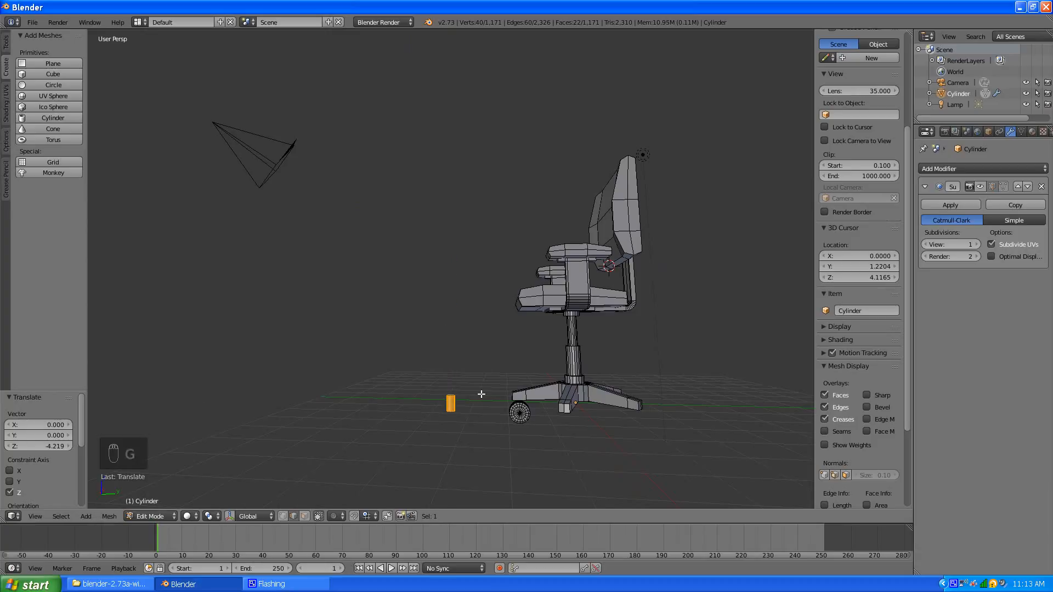
pyautogui.press('g')
pyautogui.press('y')
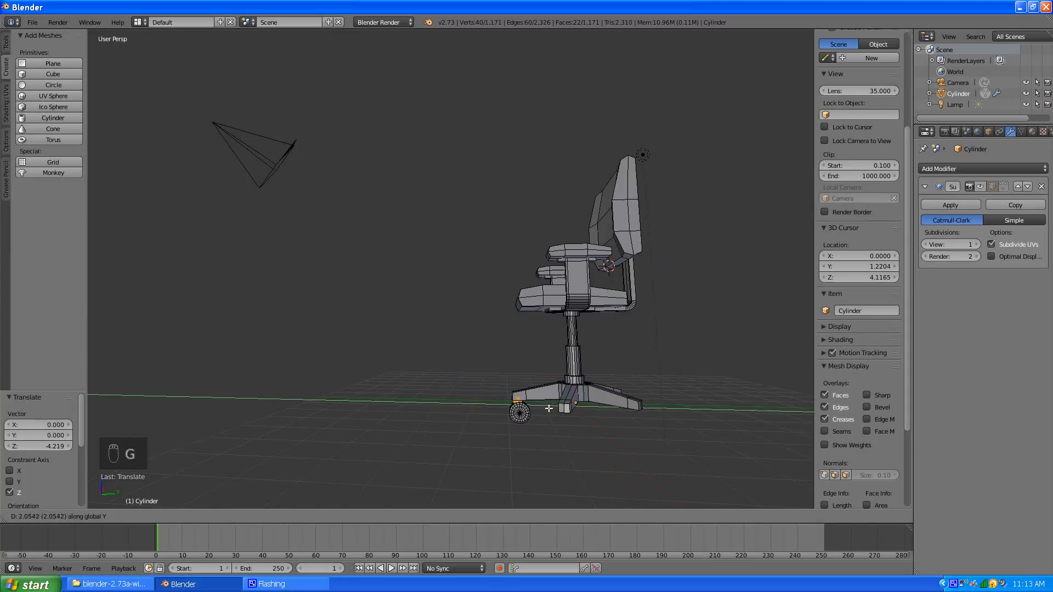
pyautogui.click(550, 407)
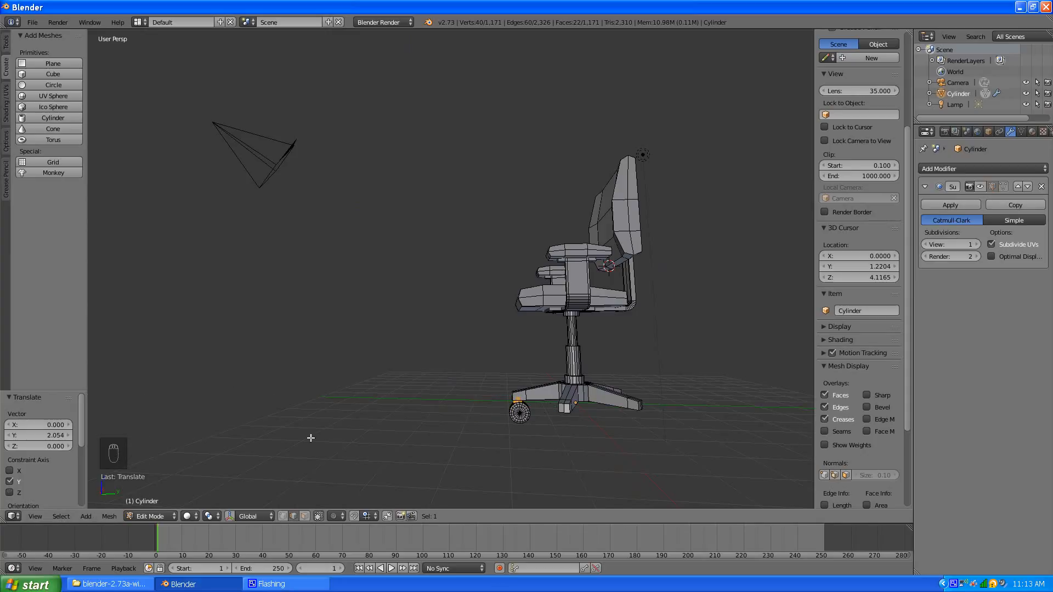
# Examine the cylinder's fit between the leg end and the wheel up close, in rendered and solid shading
pyautogui.scroll(2, 474, 413)
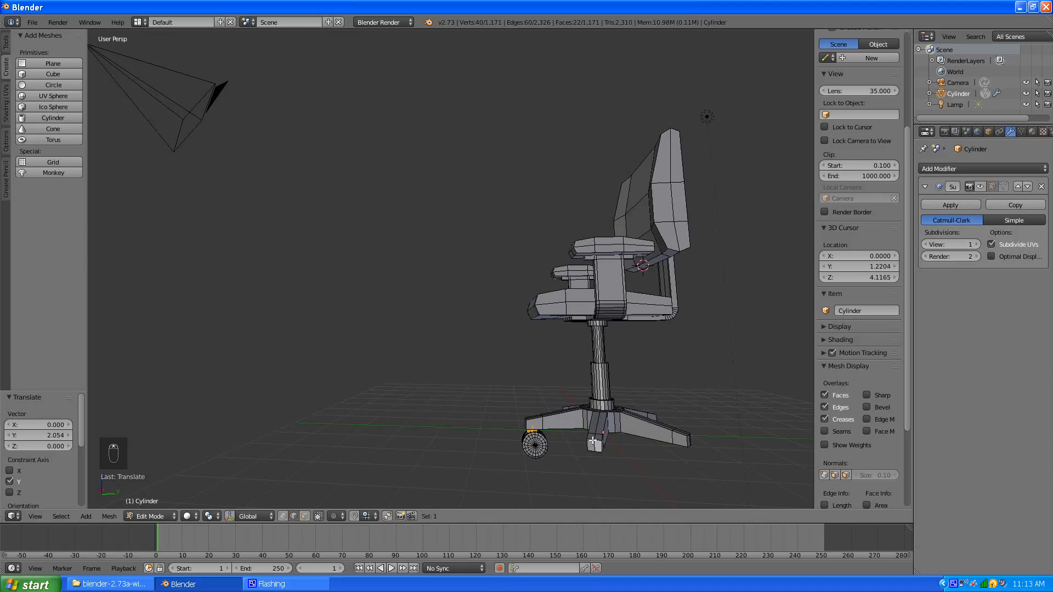
pyautogui.press('KP_Decimal')
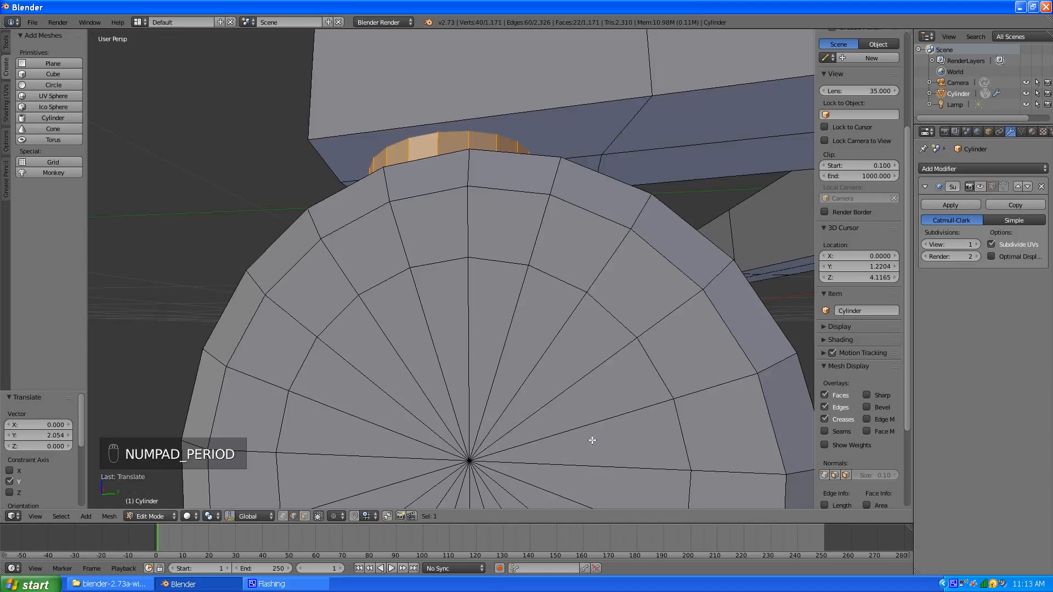
pyautogui.scroll(-3, 417, 307)
pyautogui.scroll(-4, 418, 310)
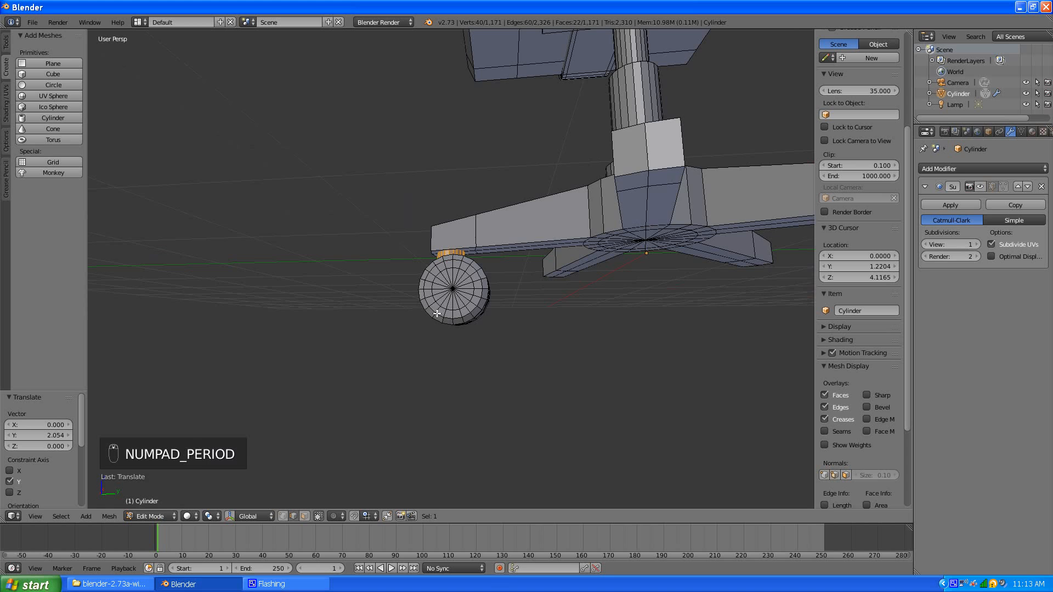
pyautogui.moveTo(437, 313); pyautogui.dragTo(490, 331, button='middle')
pyautogui.scroll(5, 490, 331)
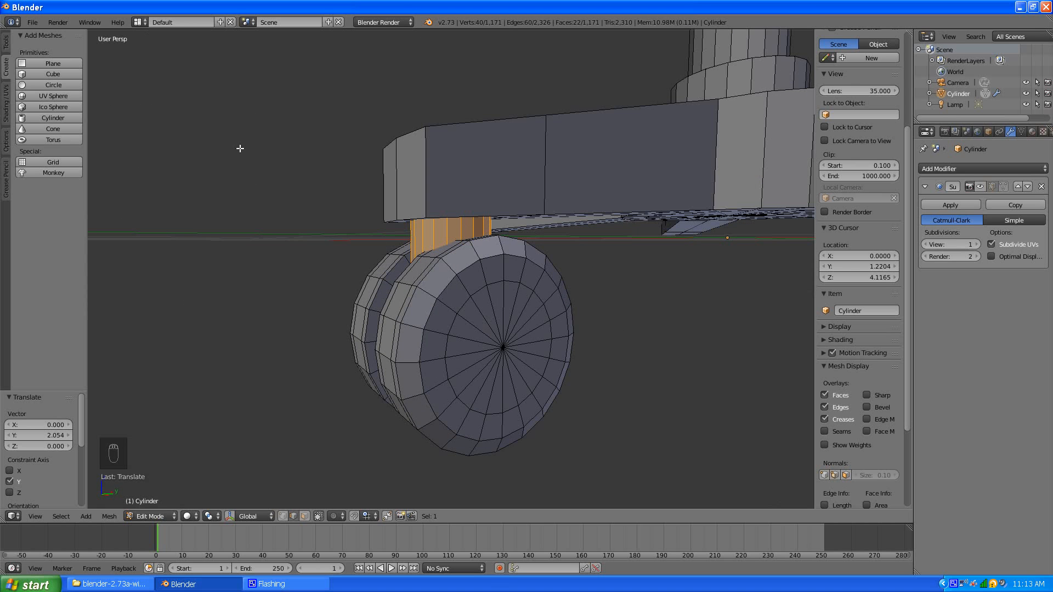
pyautogui.hotkey('shift', 'z')
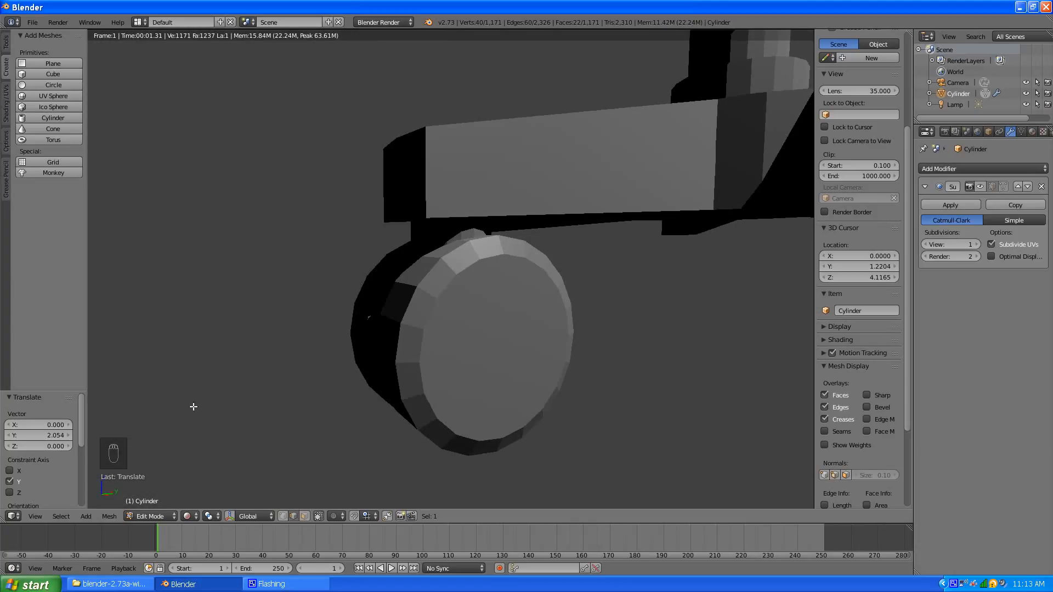
pyautogui.click(189, 515)
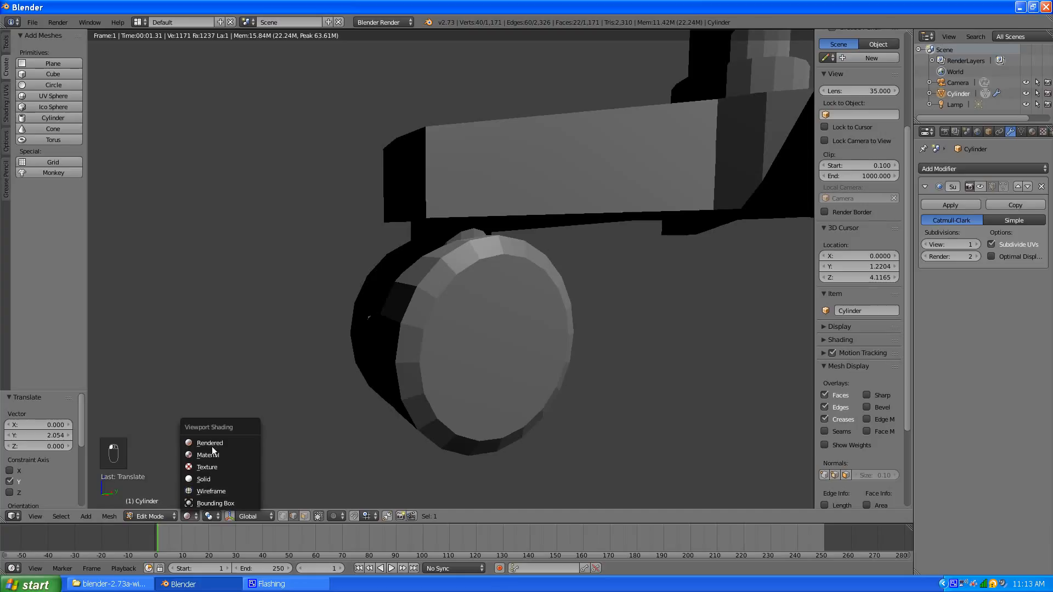
pyautogui.click(203, 480)
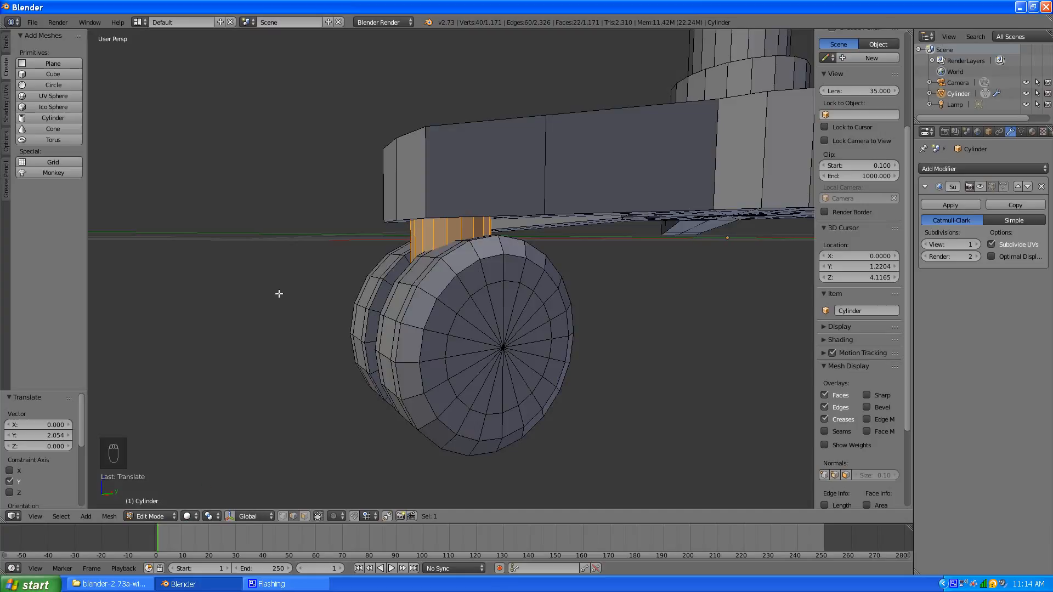
# Scale the cylinder in X and Y only, by about 0.467 and again by about 0.529, to fit inside the wheel's groove
pyautogui.press('s')
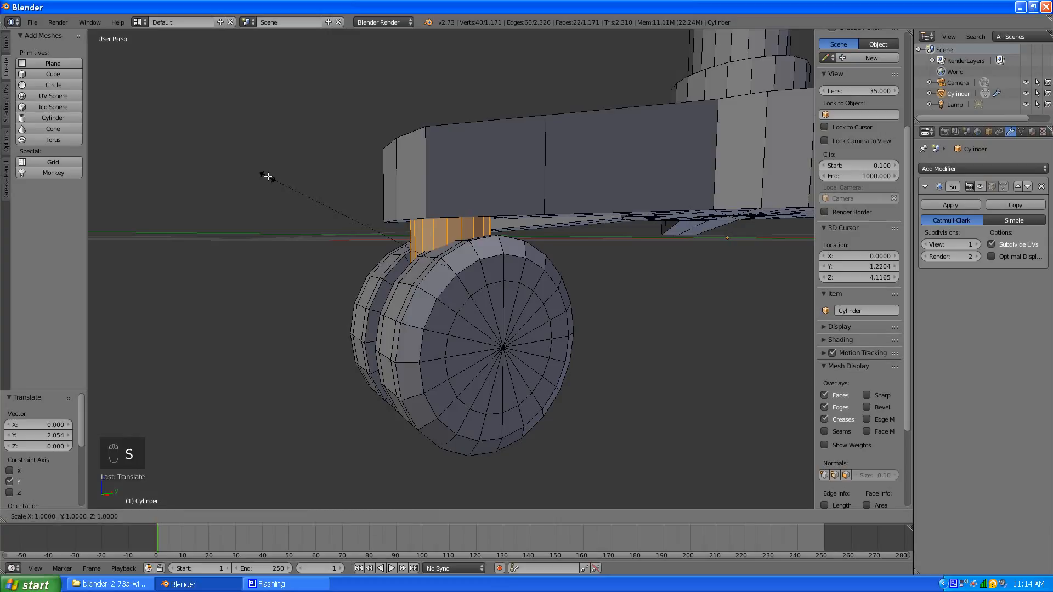
pyautogui.hotkey('shift', 'z')
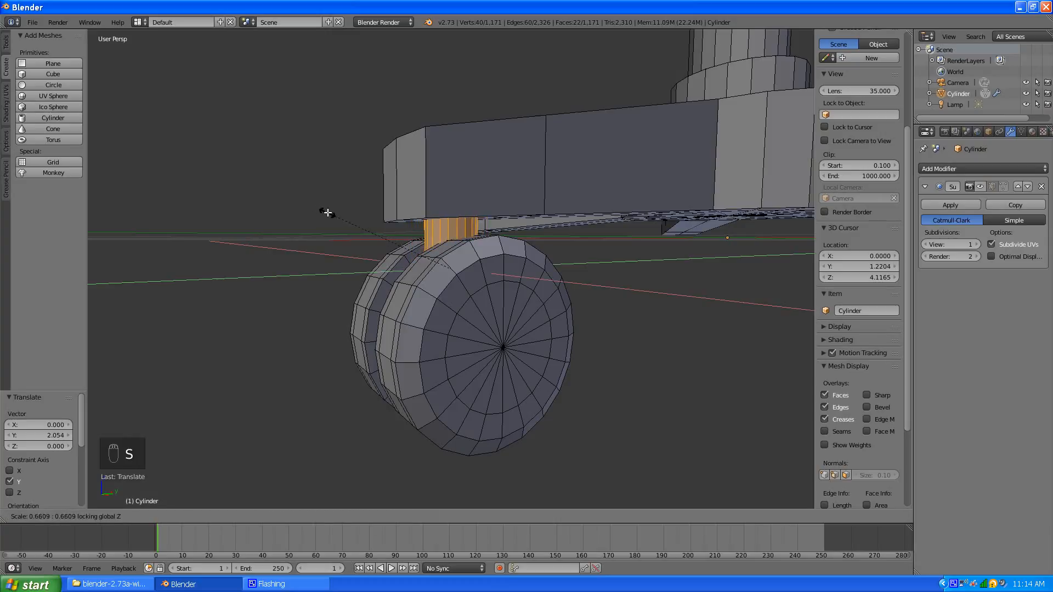
pyautogui.click(358, 232)
pyautogui.moveTo(530, 279); pyautogui.dragTo(605, 275, button='middle')
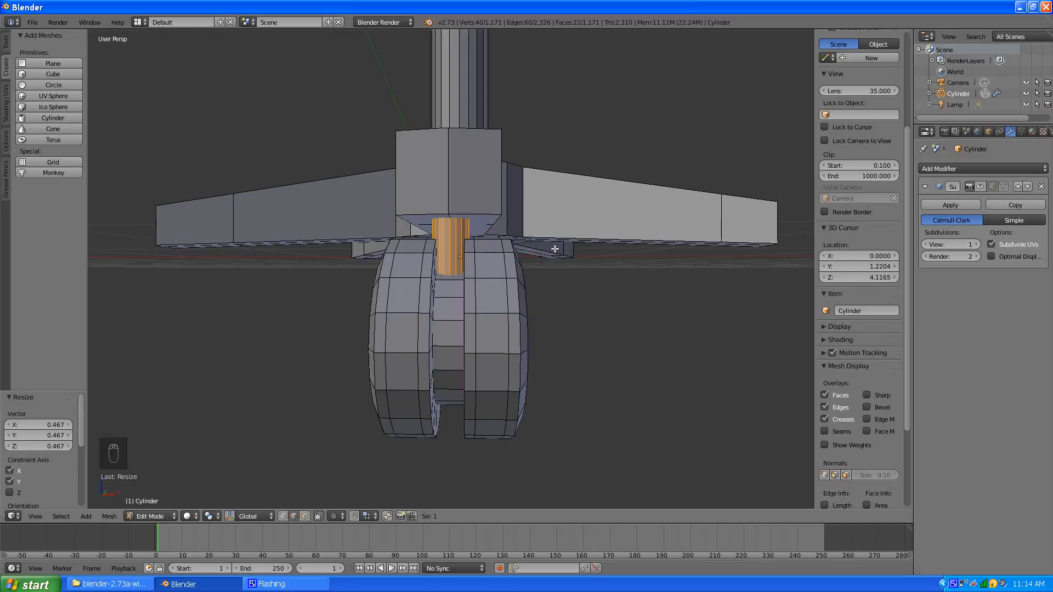
pyautogui.press('s')
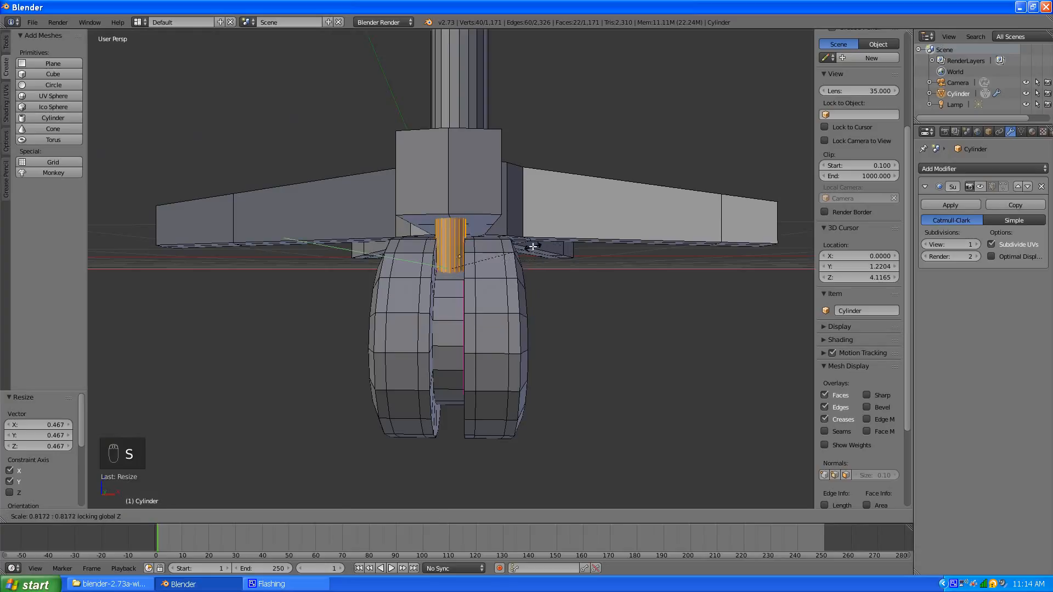
pyautogui.click(509, 246)
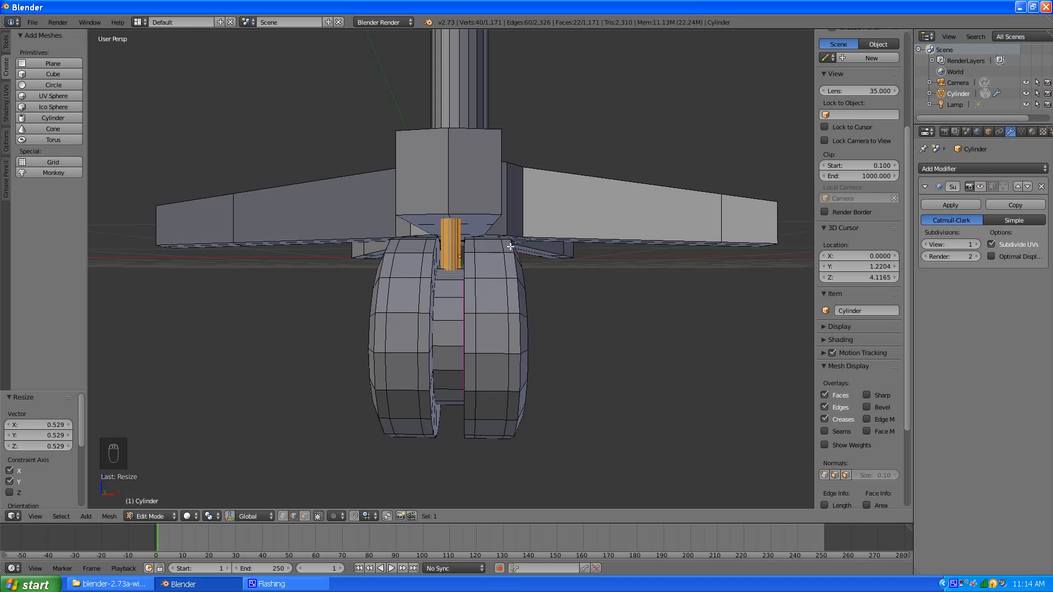
# Move the thin connecting cylinder about -0.063 along Y, toward the outer end of the leg
pyautogui.moveTo(510, 247); pyautogui.dragTo(421, 243, button='middle')
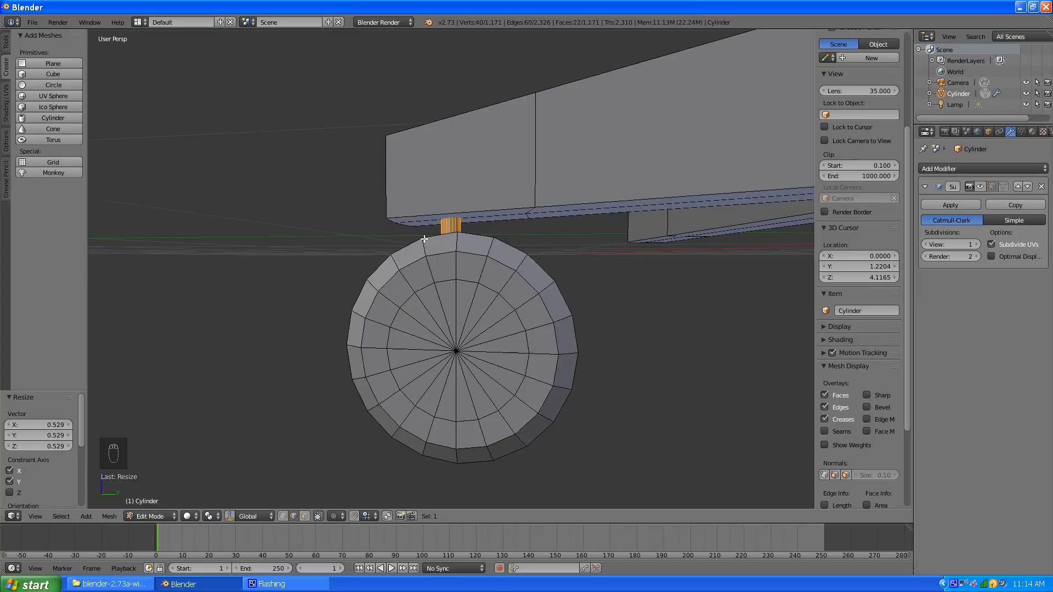
pyautogui.press('g')
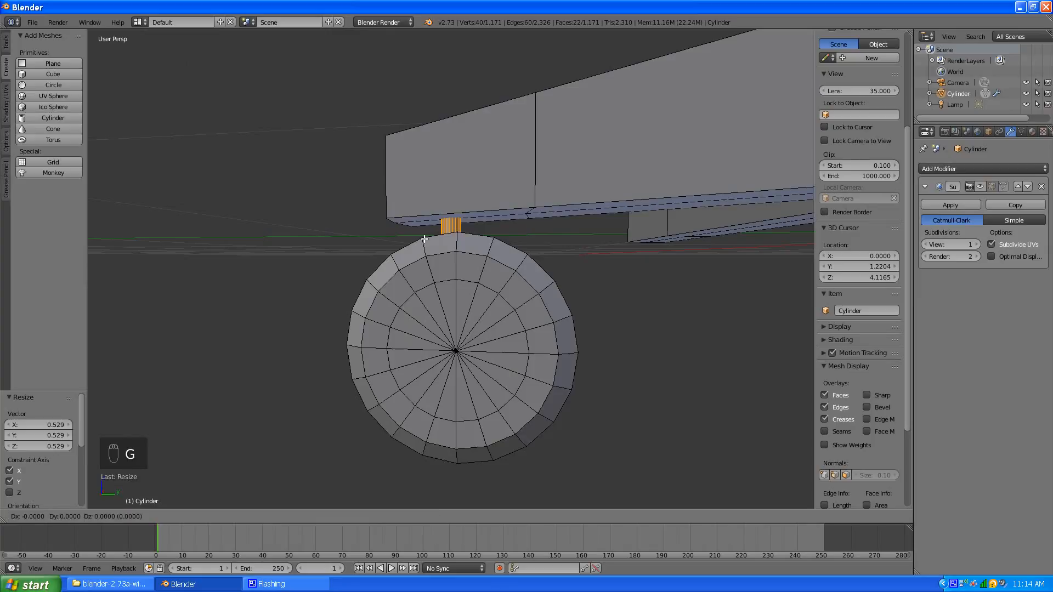
pyautogui.click(403, 242)
pyautogui.scroll(-5, 388, 263)
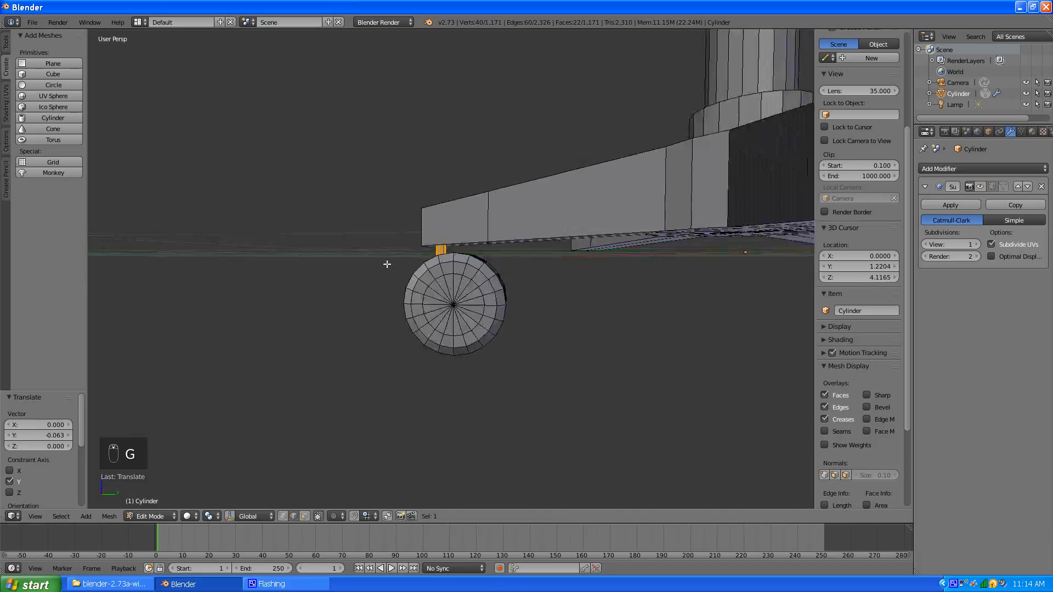
pyautogui.moveTo(388, 264); pyautogui.dragTo(453, 289, button='middle')
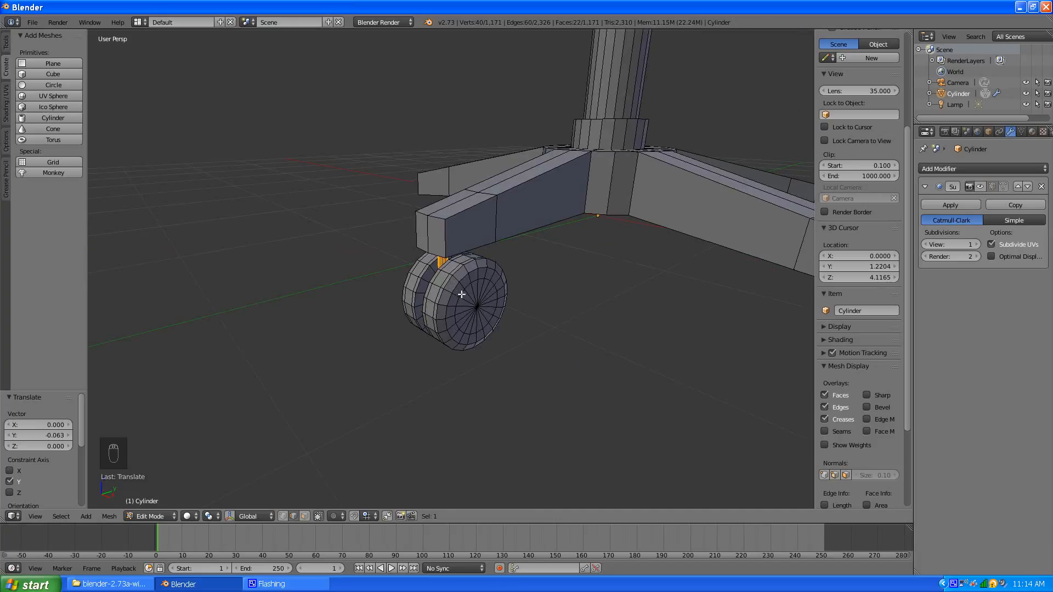
# Duplicate the whole caster wheel together with its pin and move the copy about 1.678 along Y
pyautogui.keyDown('shift'); pyautogui.rightClick(467, 298); pyautogui.keyUp('shift')
pyautogui.hotkey('ctrl', 'l')
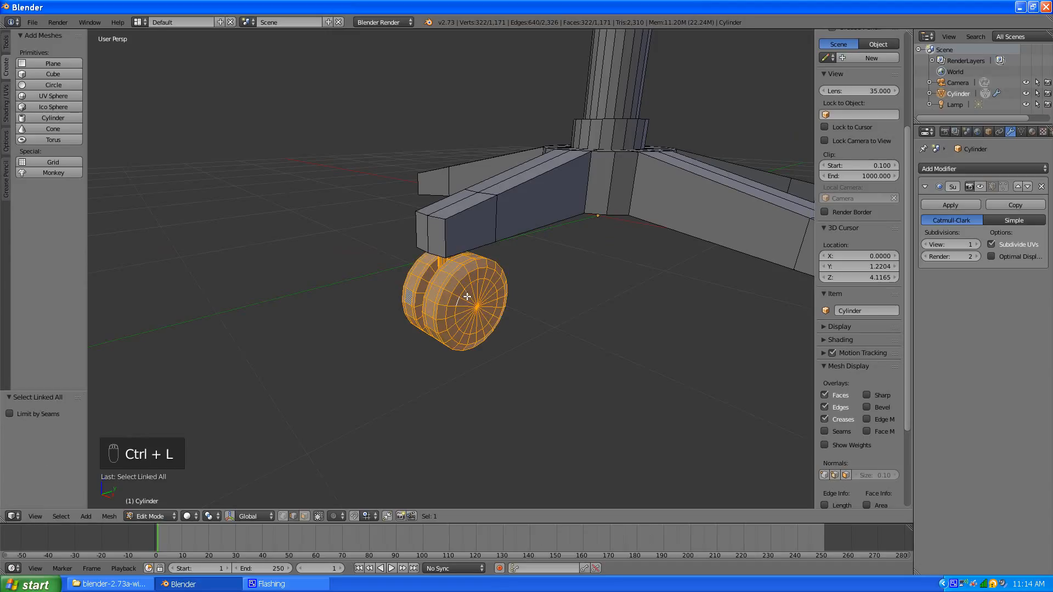
pyautogui.scroll(-5, 439, 343)
pyautogui.scroll(4, 530, 364)
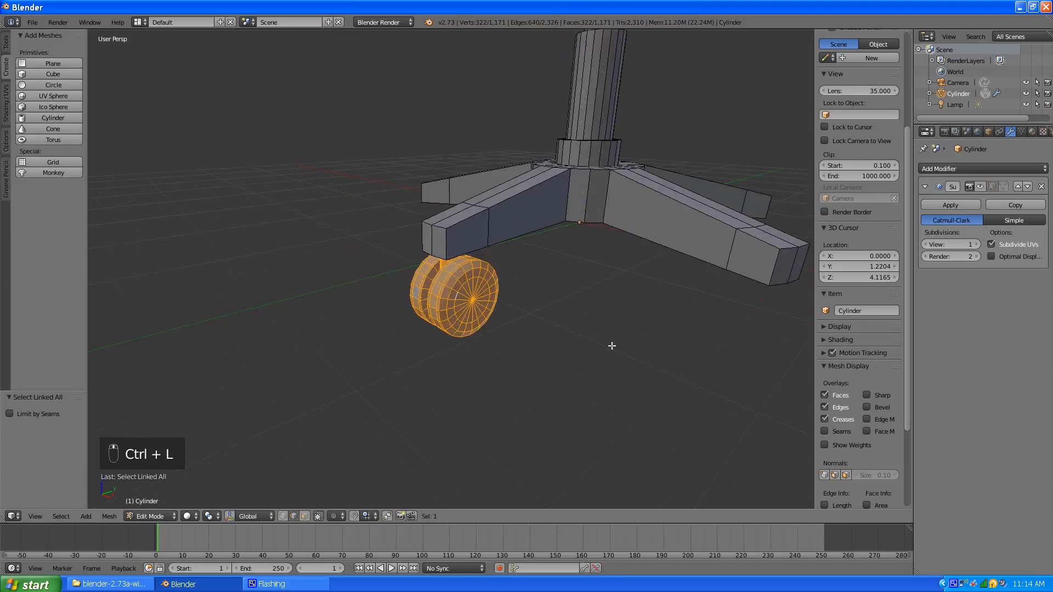
pyautogui.moveTo(612, 346); pyautogui.dragTo(530, 308, button='middle')
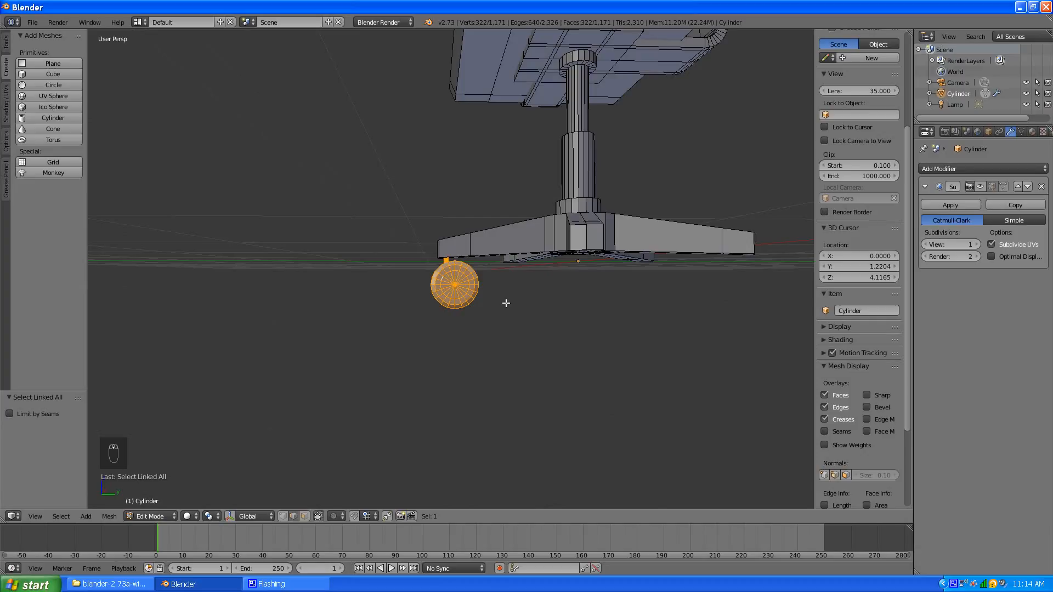
pyautogui.hotkey('shift', 'd')
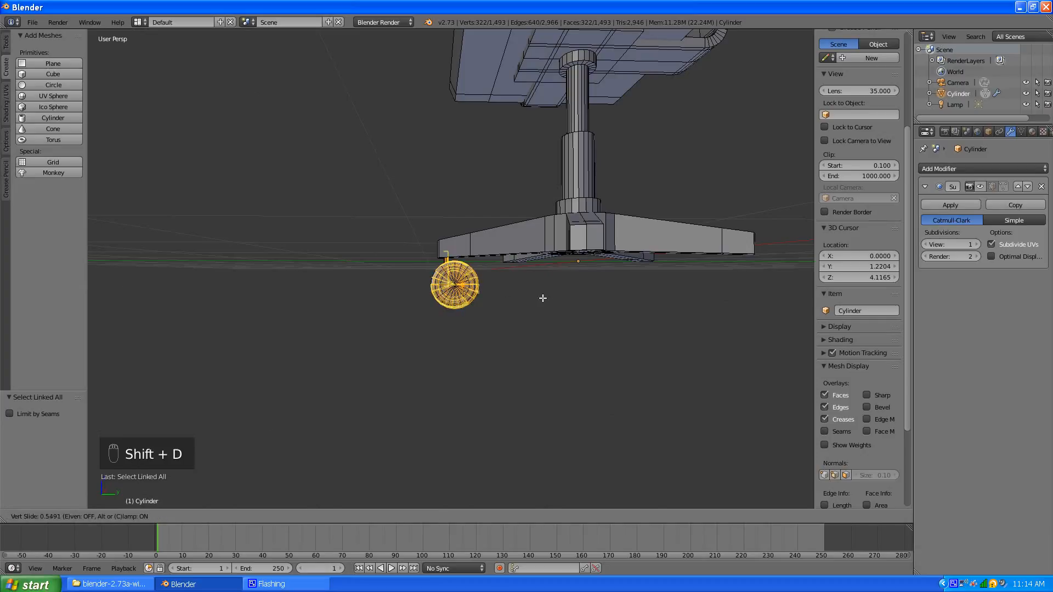
pyautogui.press('g')
pyautogui.rightClick(380, 275)
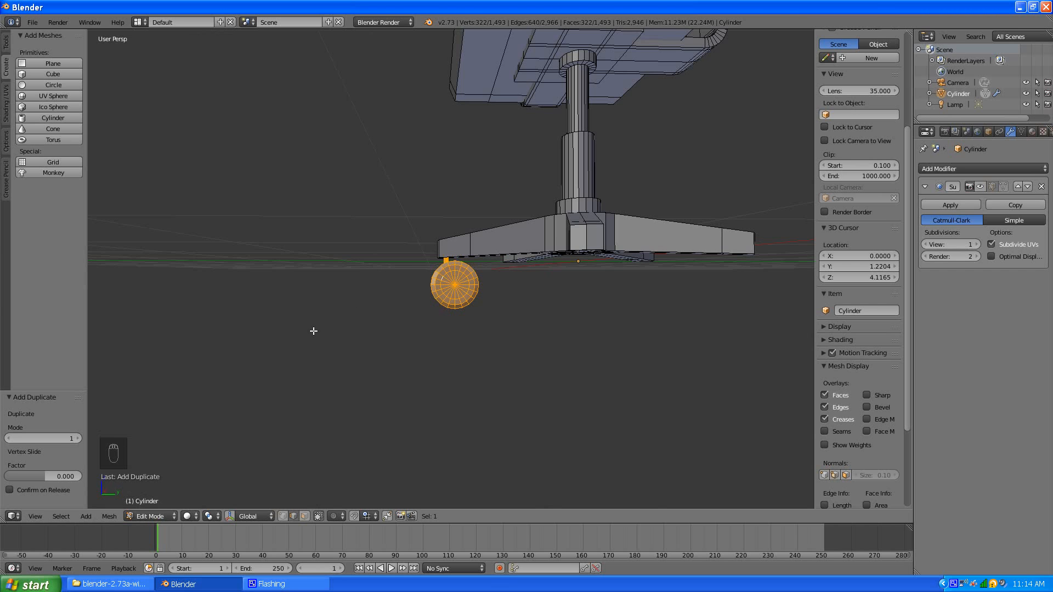
pyautogui.press('g')
pyautogui.press('y')
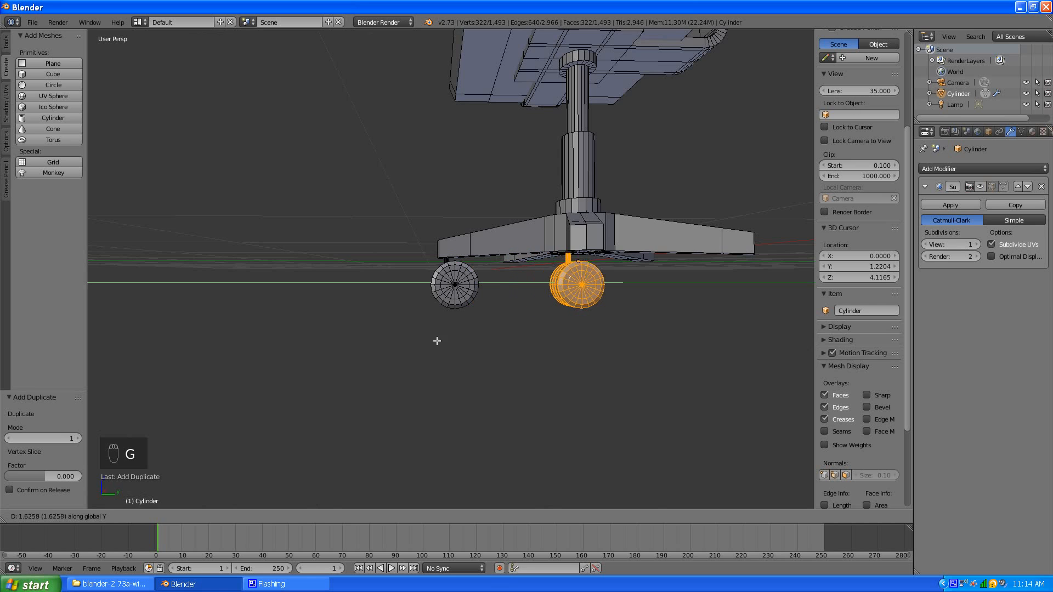
pyautogui.click(438, 341)
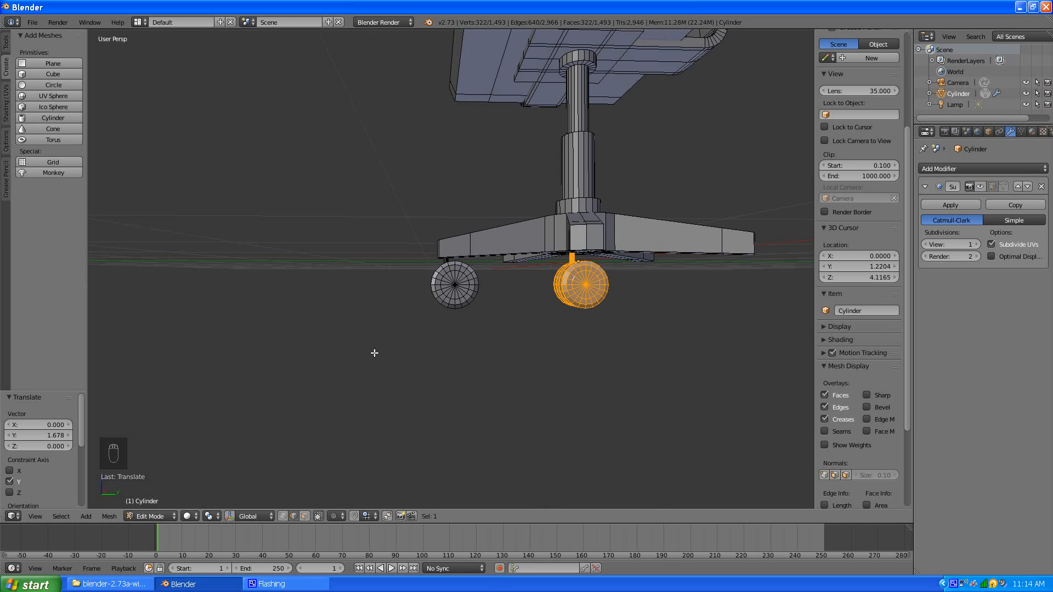
# Move the copied caster about 1.641 along X and -0.489 along Y, placing it under the end of the side leg
pyautogui.press('KP_5')
pyautogui.press('KP_1')
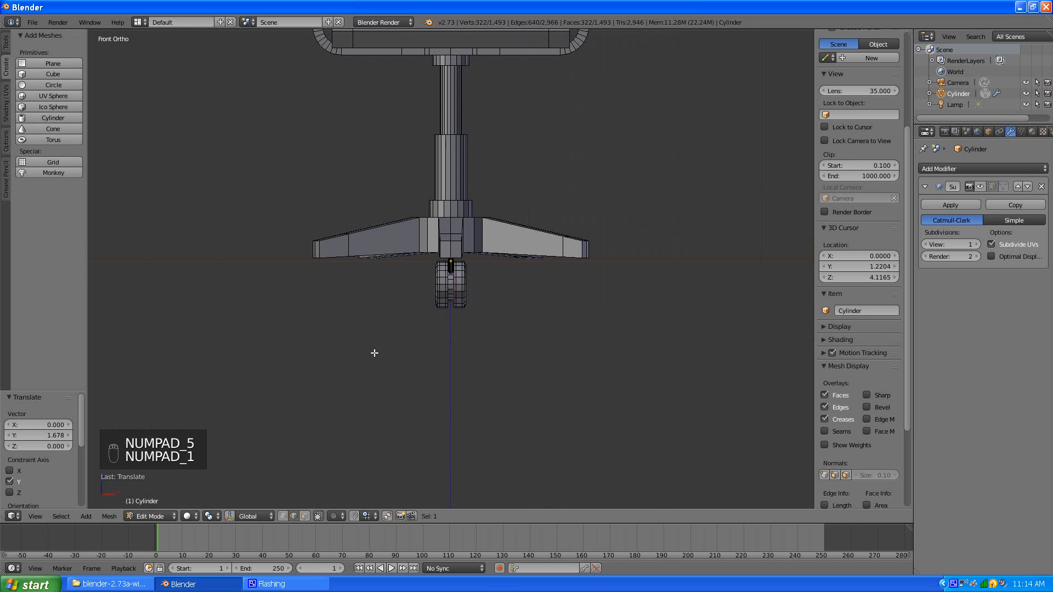
pyautogui.press('g')
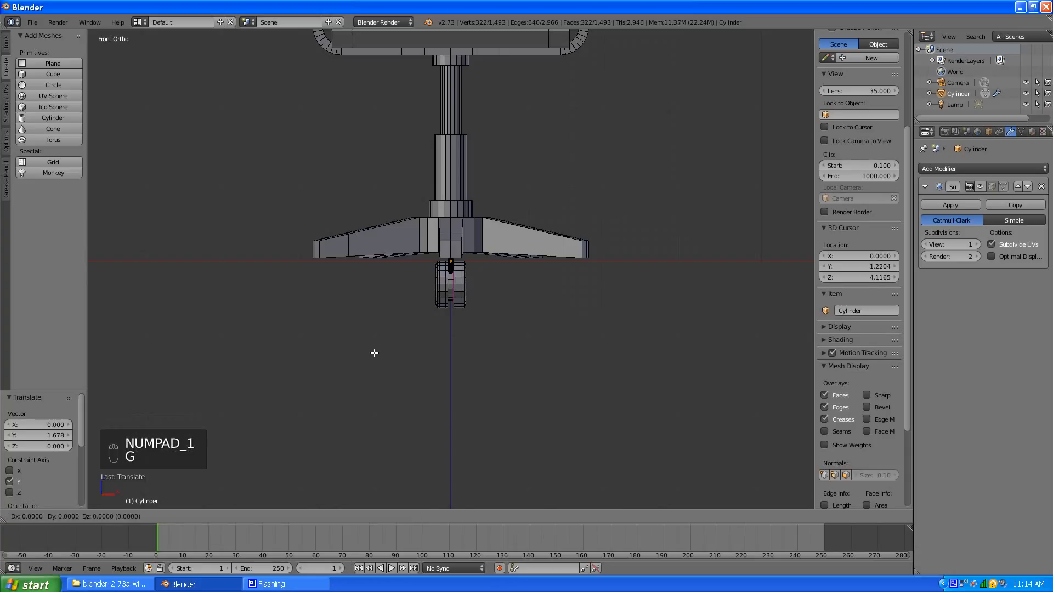
pyautogui.press('x')
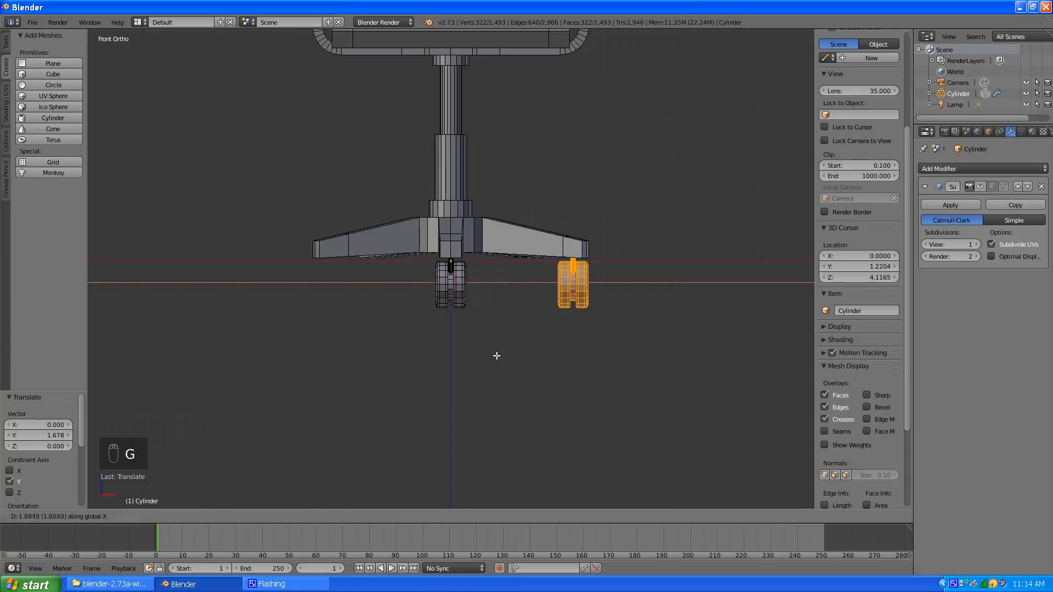
pyautogui.click(498, 355)
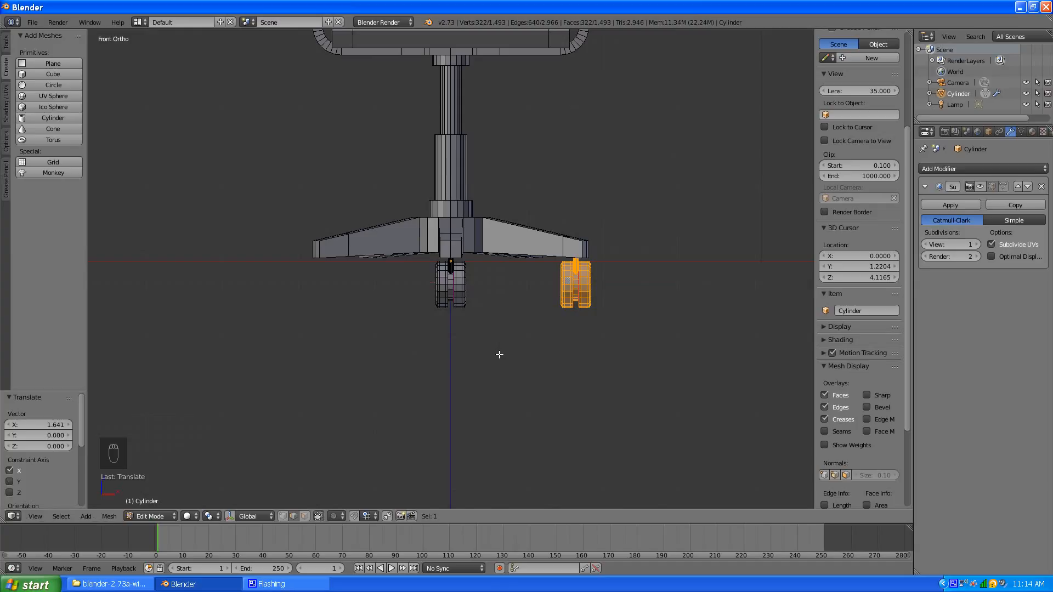
pyautogui.press('KP_3')
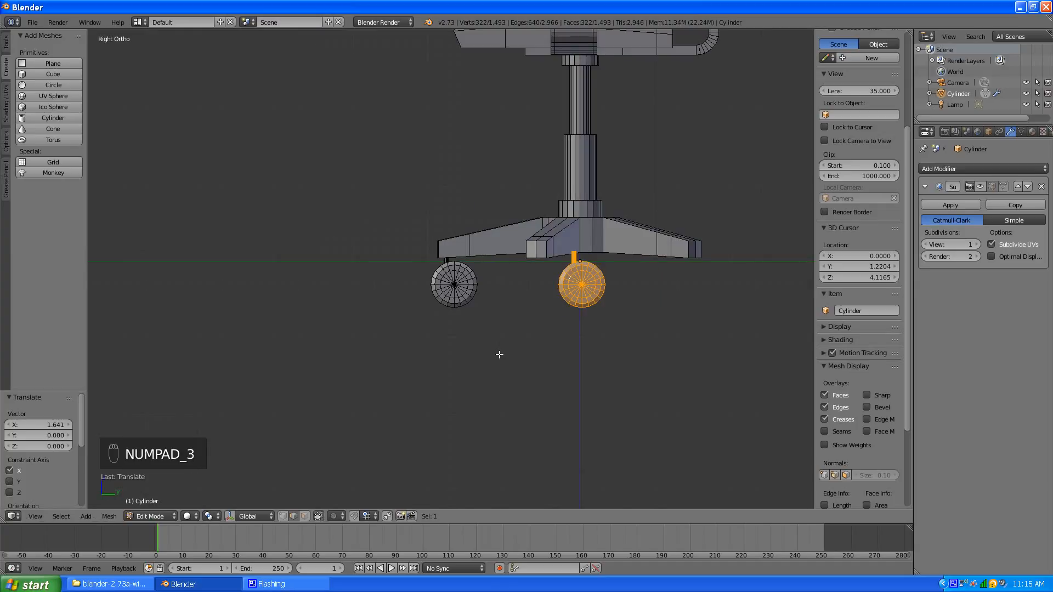
pyautogui.press('g')
pyautogui.press('y')
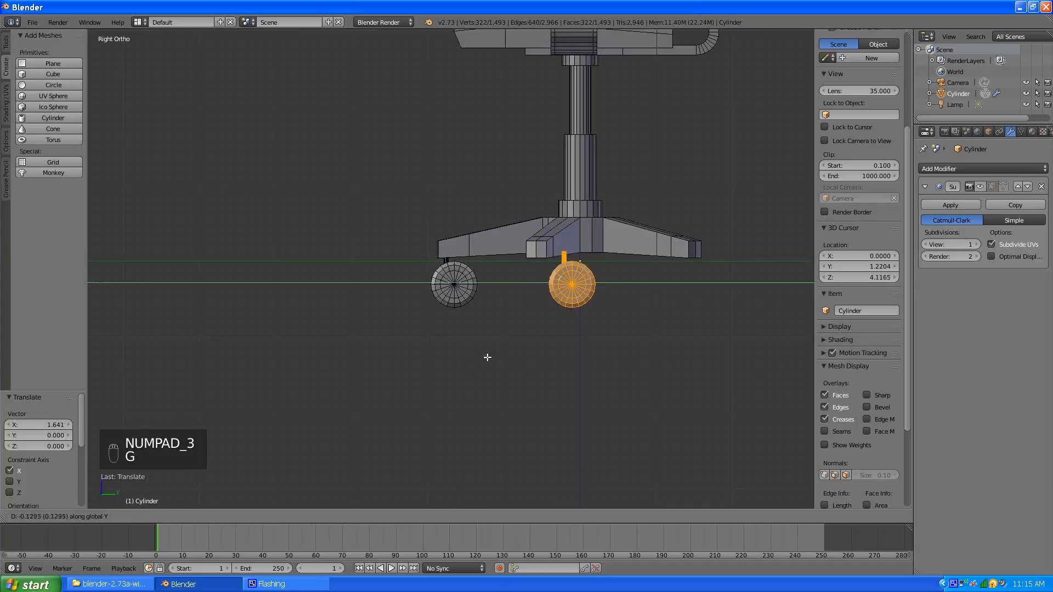
pyautogui.click(462, 369)
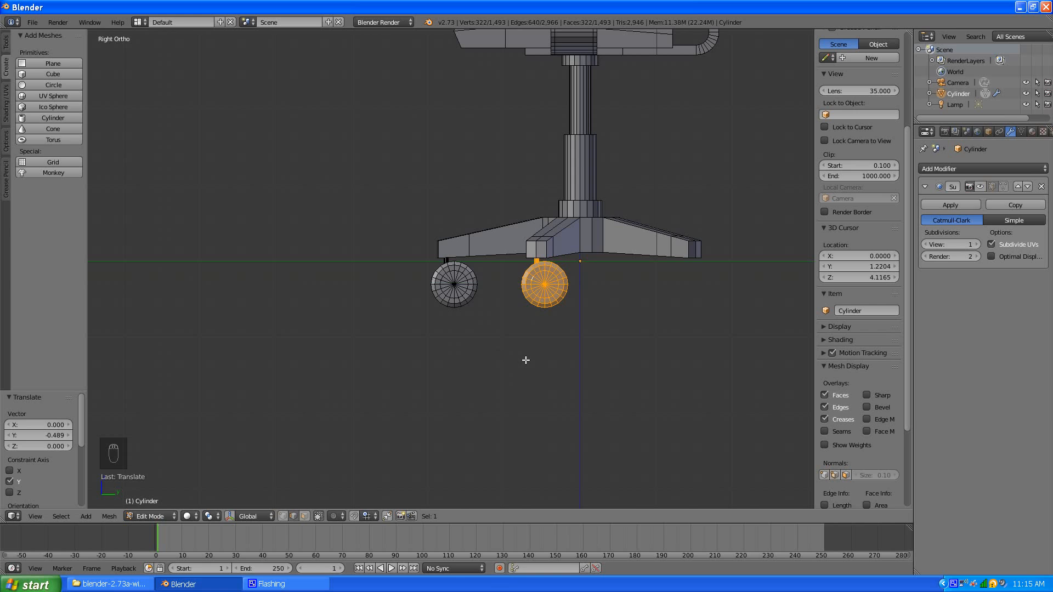
# Duplicate the side caster and move the copy about 1.965 along Y and -0.619 along X, under the rear leg's end
pyautogui.hotkey('shift', 'd')
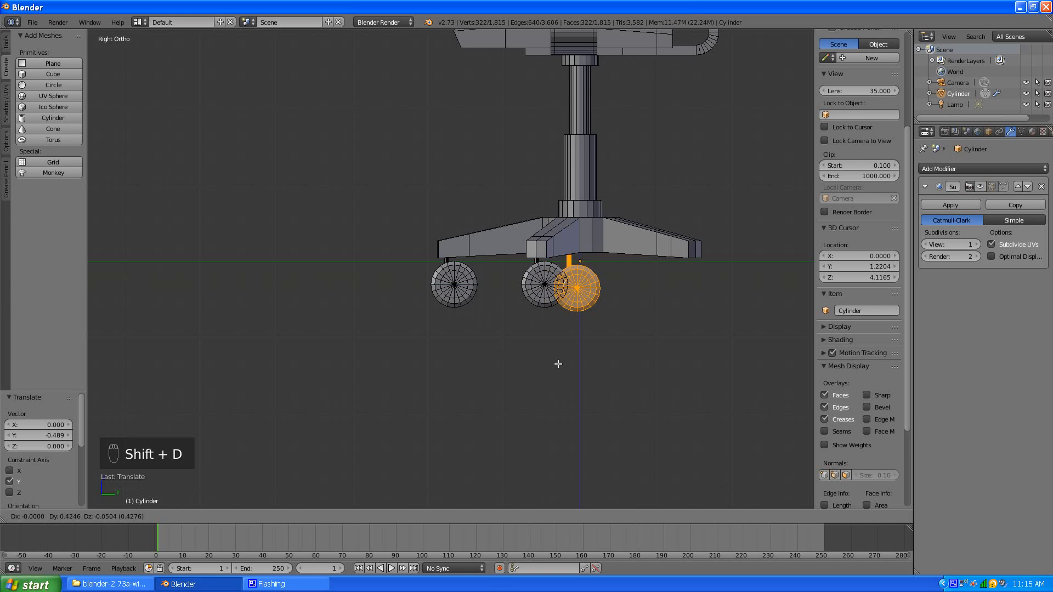
pyautogui.press('y')
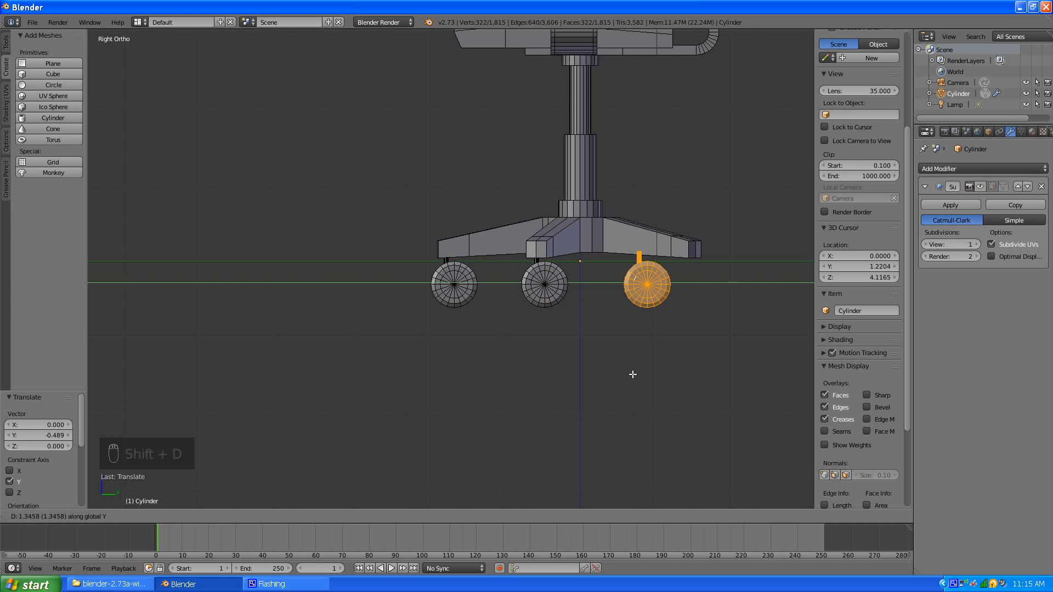
pyautogui.click(675, 374)
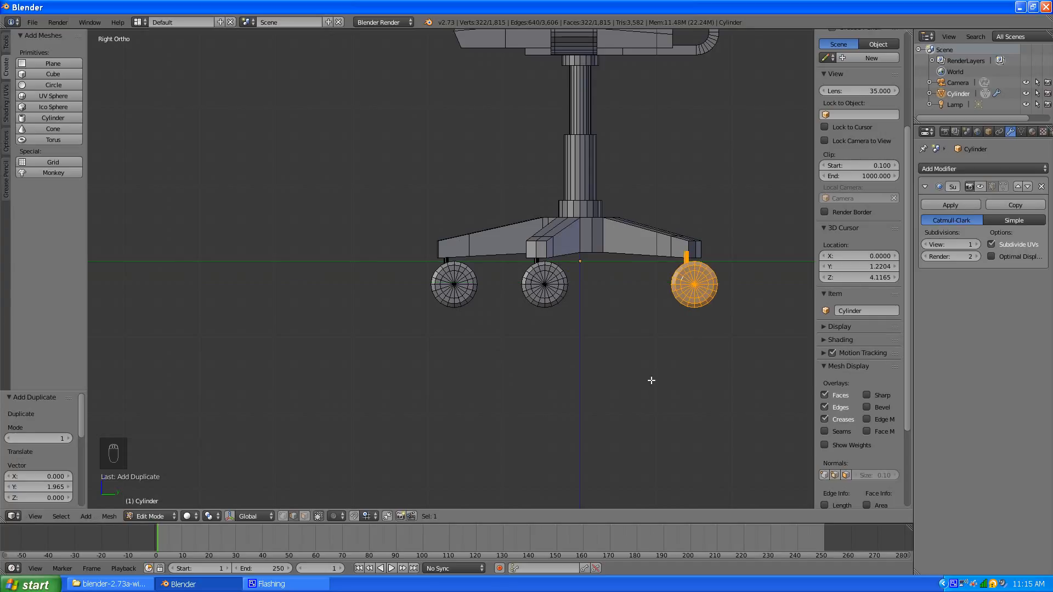
pyautogui.press('KP_1')
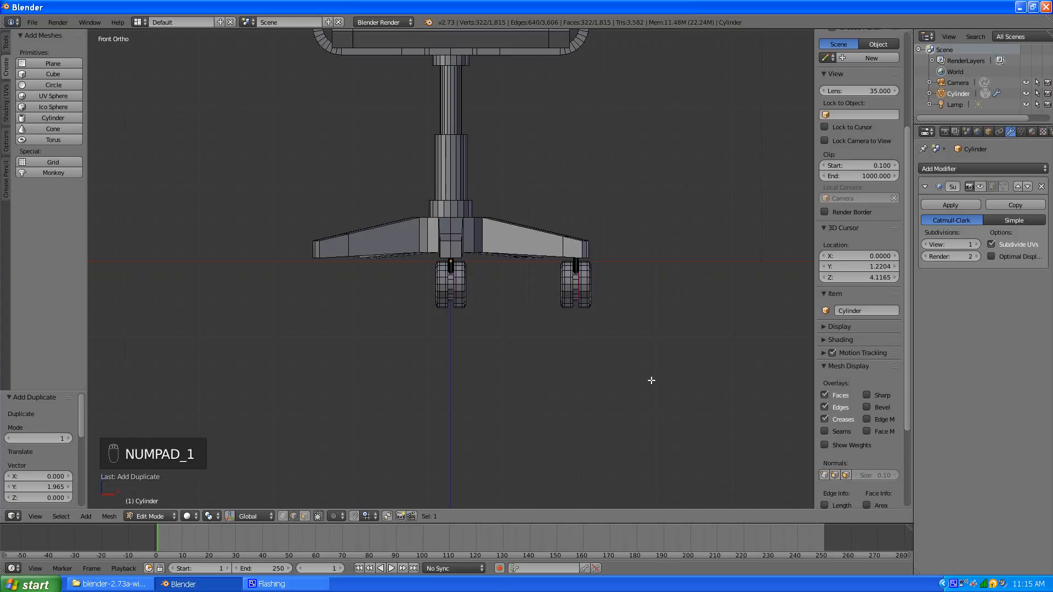
pyautogui.press('ctrl+KP_1')
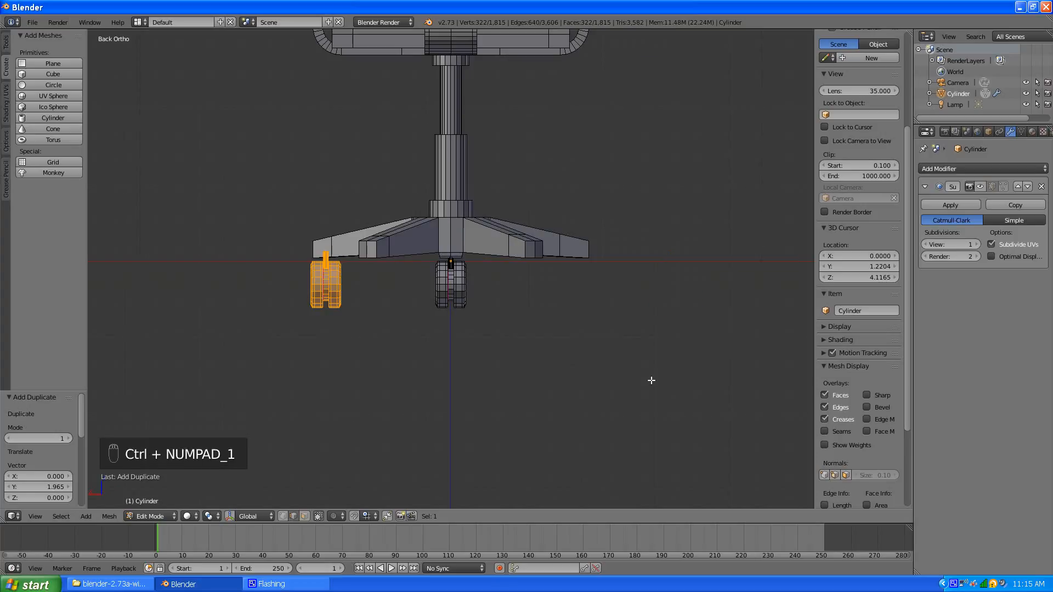
pyautogui.press('g')
pyautogui.press('x')
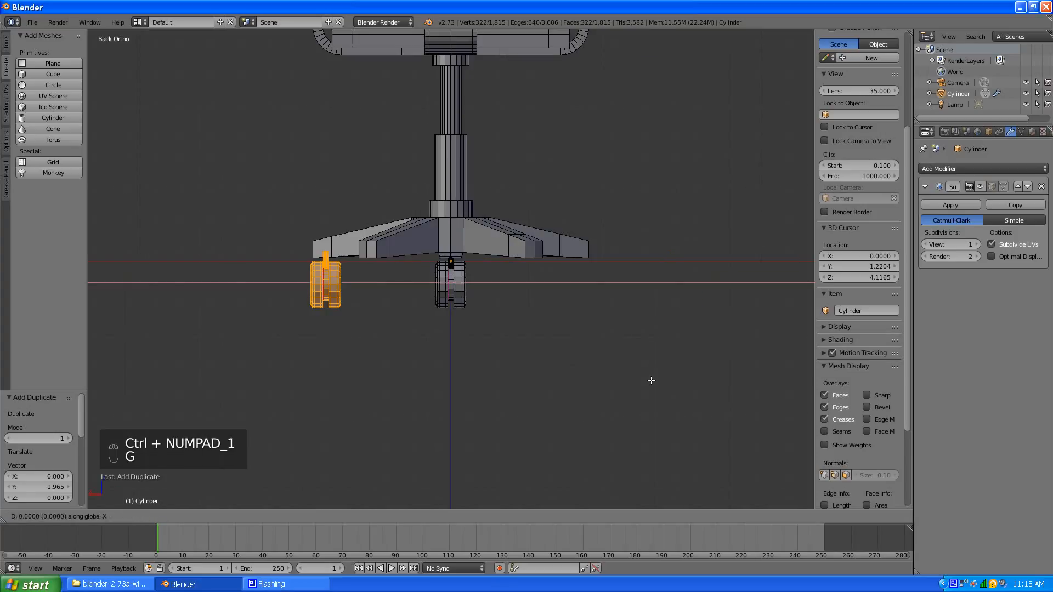
pyautogui.click(698, 384)
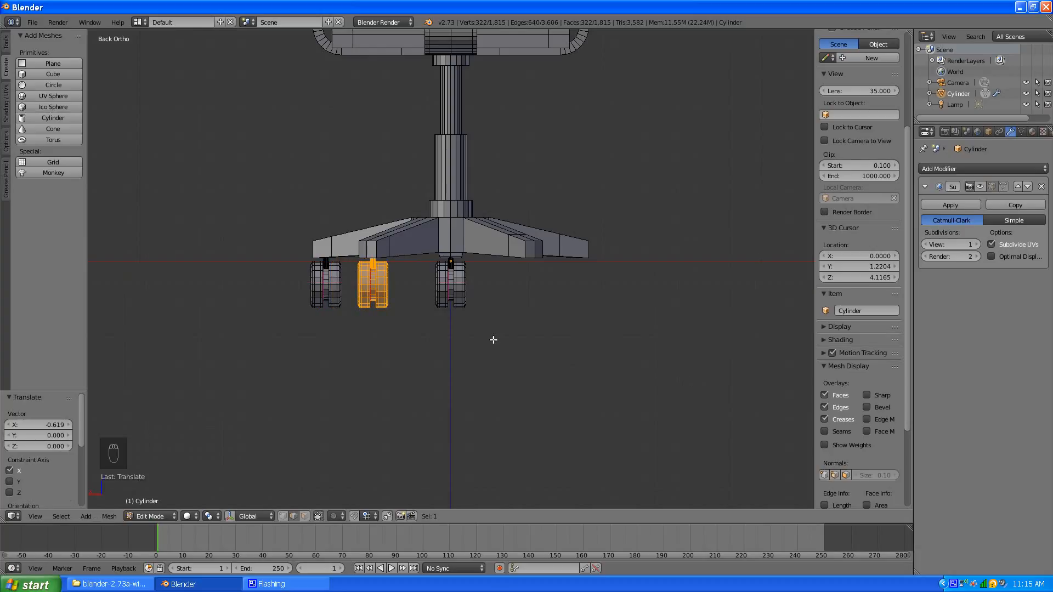
pyautogui.moveTo(405, 320); pyautogui.dragTo(429, 336, button='middle')
pyautogui.scroll(2, 452, 337)
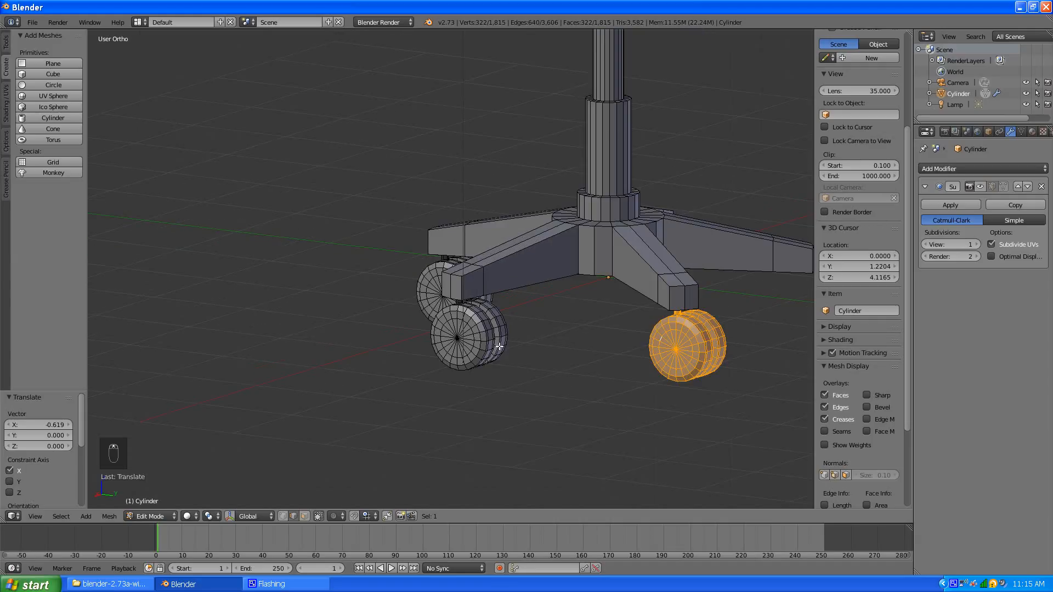
pyautogui.scroll(6, 472, 346)
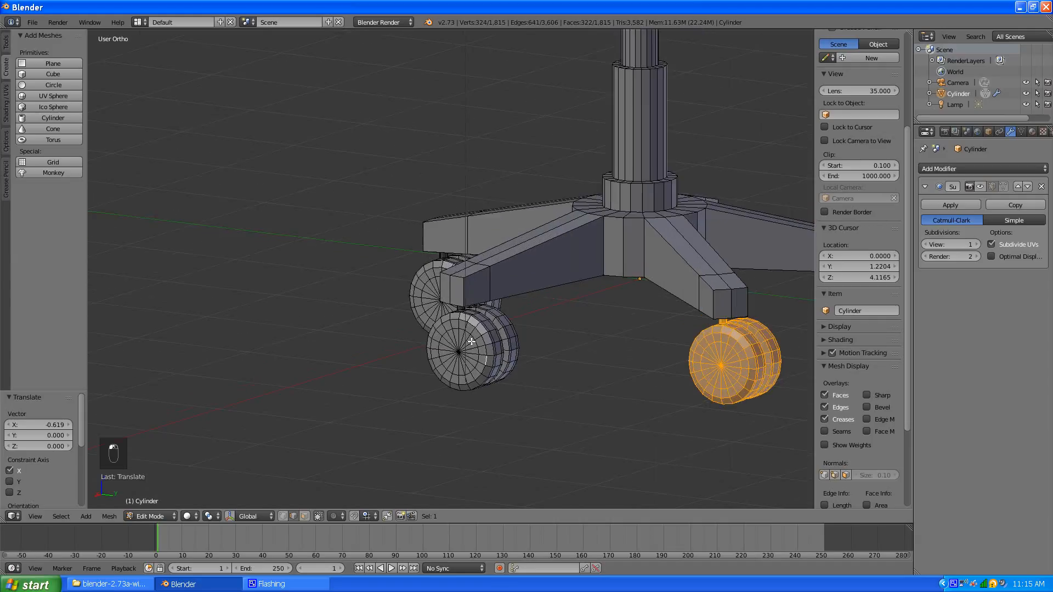
pyautogui.keyDown('shift'); pyautogui.rightClick(363, 322); pyautogui.keyUp('shift')
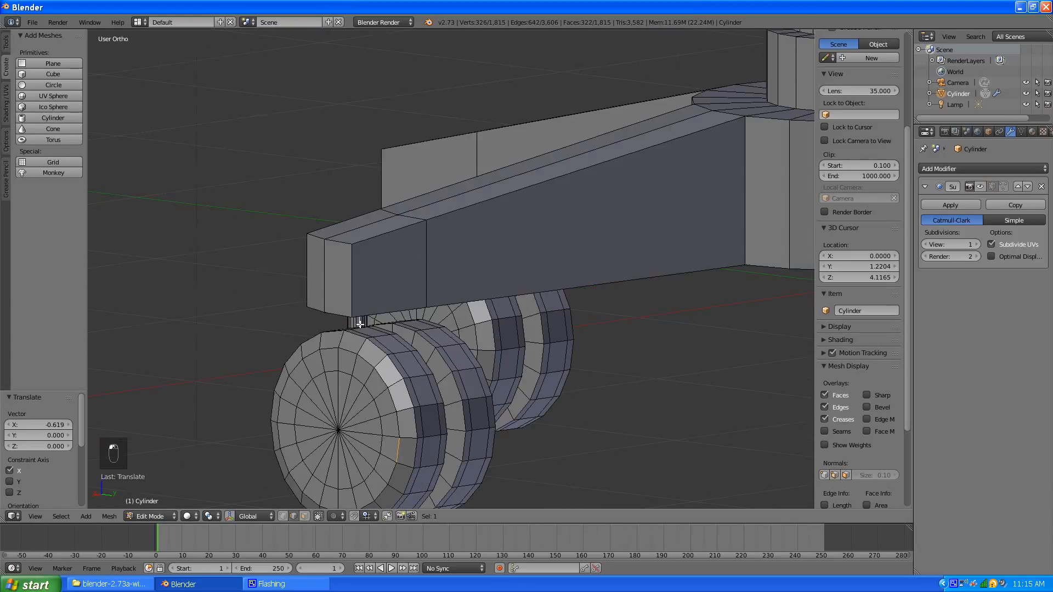
pyautogui.hotkey('ctrl', 'l')
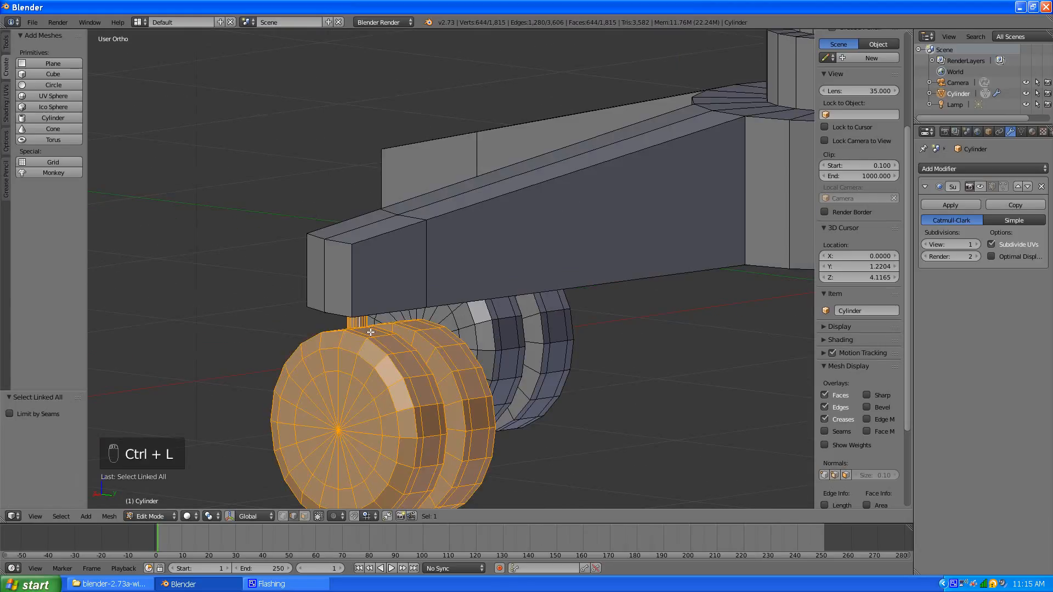
pyautogui.scroll(-6, 371, 332)
pyautogui.moveTo(461, 321); pyautogui.dragTo(435, 285, button='middle')
pyautogui.scroll(3, 416, 260)
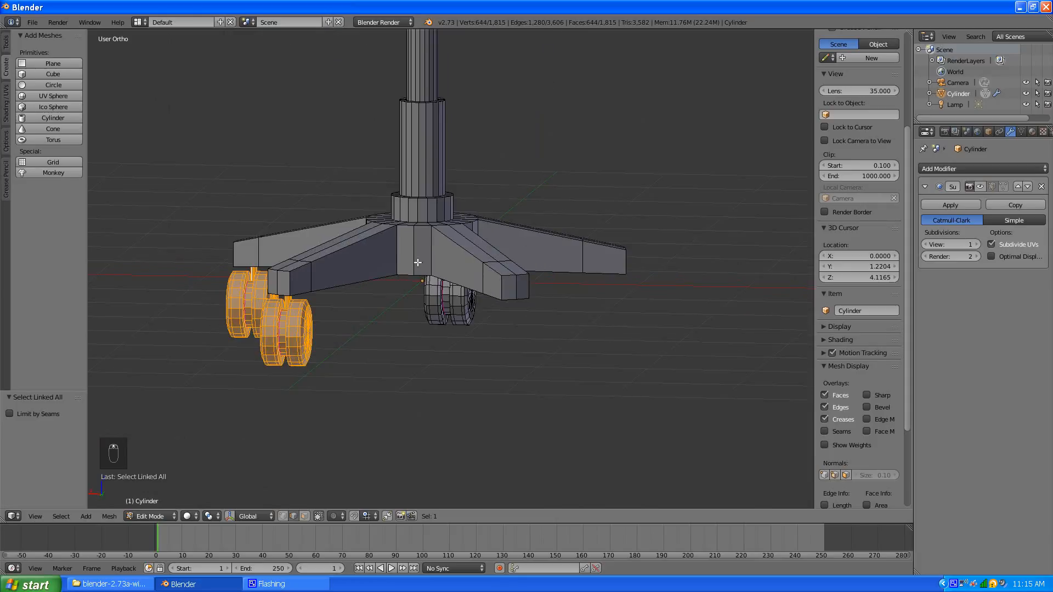
# Snap the 3D cursor to a vertical edge of the chair's central column
pyautogui.rightClick(421, 154)
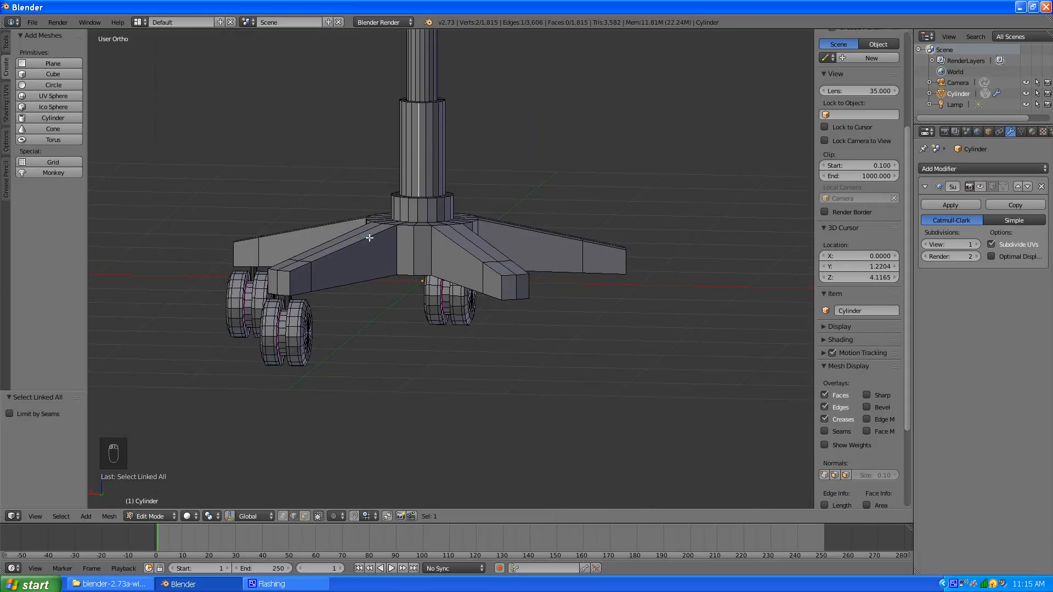
pyautogui.hotkey('shift', 's')
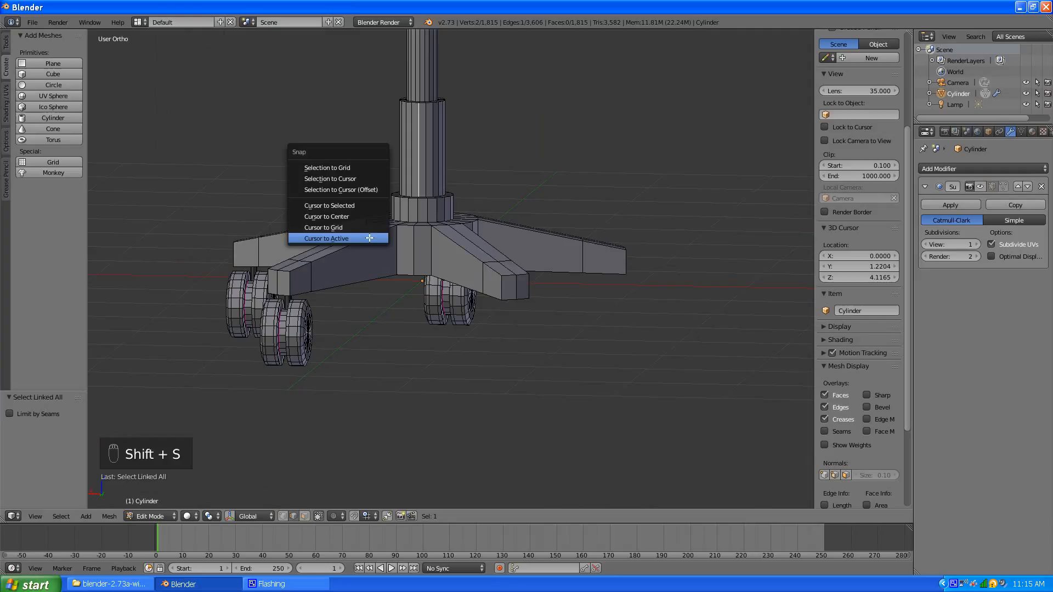
pyautogui.click(350, 206)
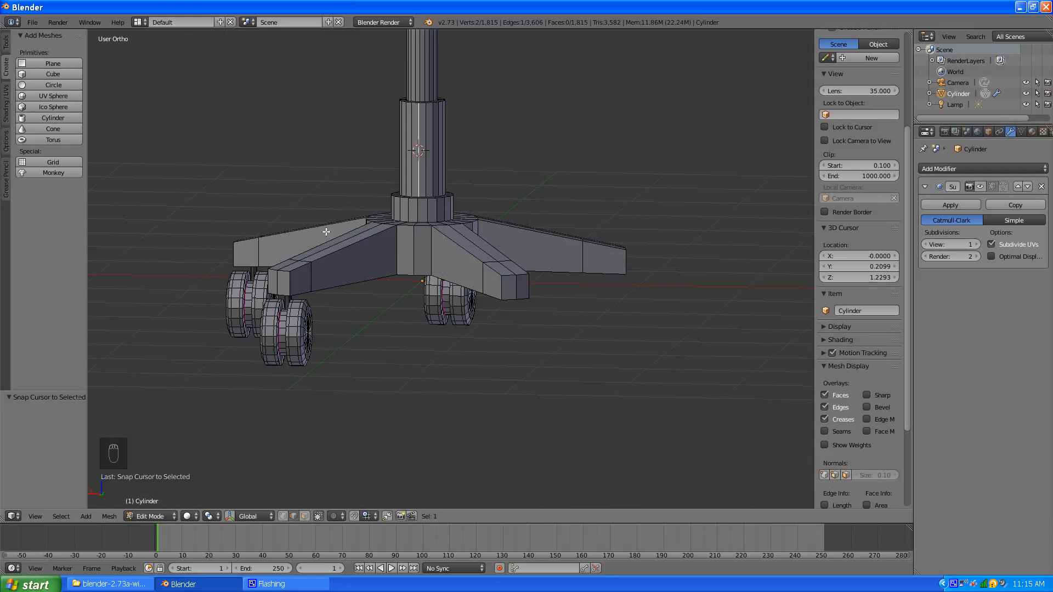
# In face select mode, select both caster wheels under the front and side legs on one side, together with their pins, including all linked geometry
pyautogui.moveTo(317, 284); pyautogui.dragTo(364, 280, button='middle')
pyautogui.scroll(3, 329, 312)
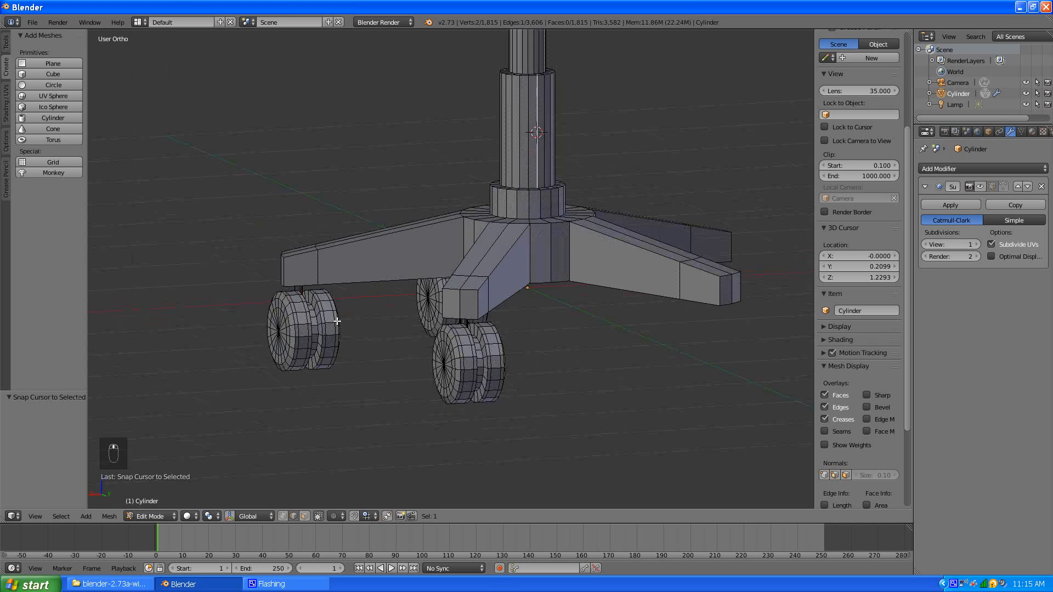
pyautogui.click(304, 516)
pyautogui.scroll(2, 246, 371)
pyautogui.scroll(-4, 246, 370)
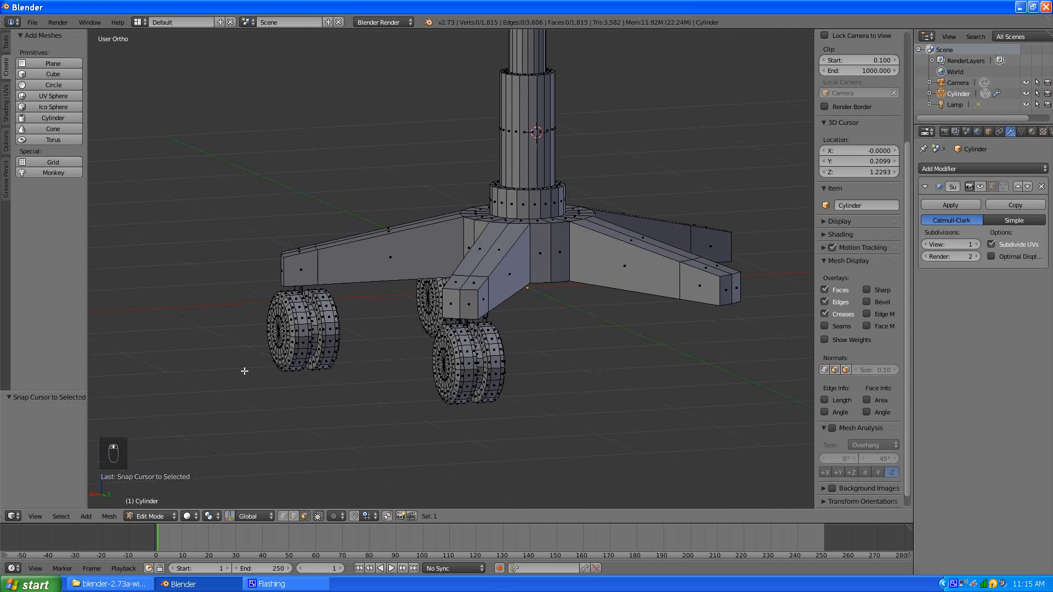
pyautogui.moveTo(246, 370); pyautogui.dragTo(289, 365, button='middle')
pyautogui.scroll(3, 275, 360)
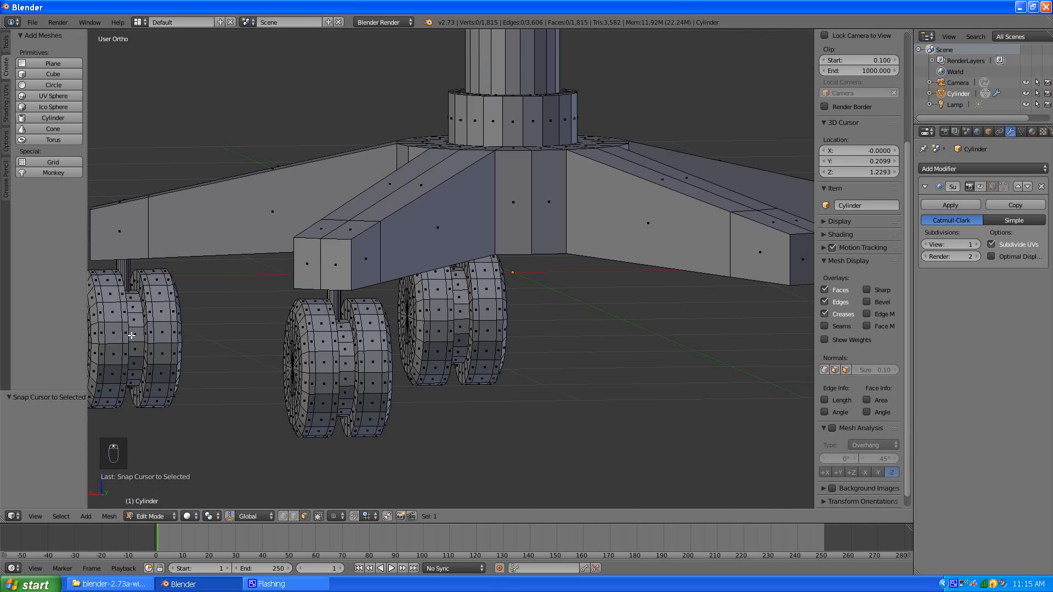
pyautogui.rightClick(131, 335)
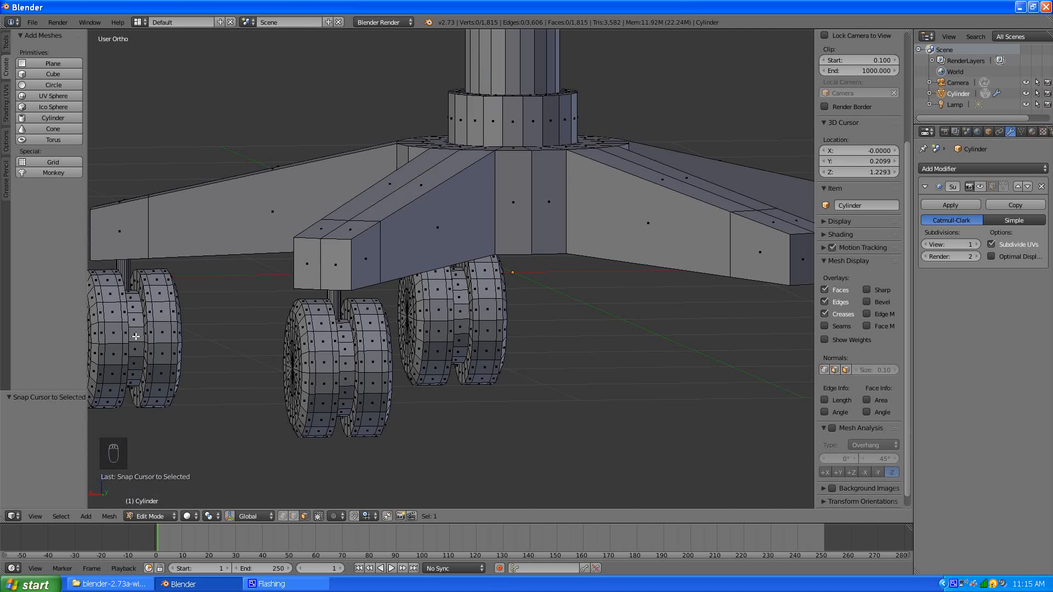
pyautogui.rightClick(123, 270)
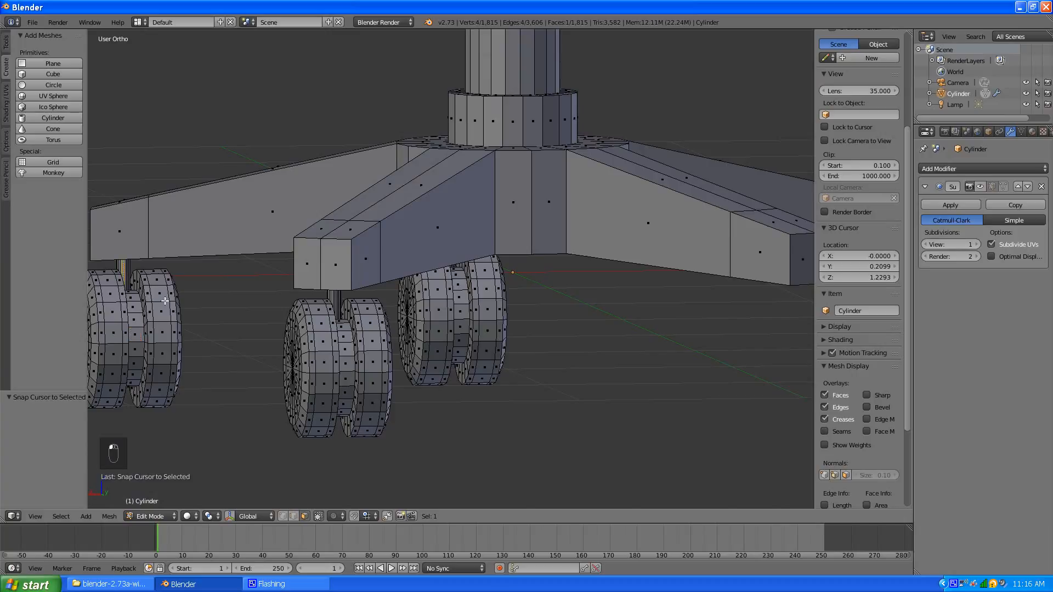
pyautogui.keyDown('shift'); pyautogui.rightClick(137, 333); pyautogui.keyUp('shift')
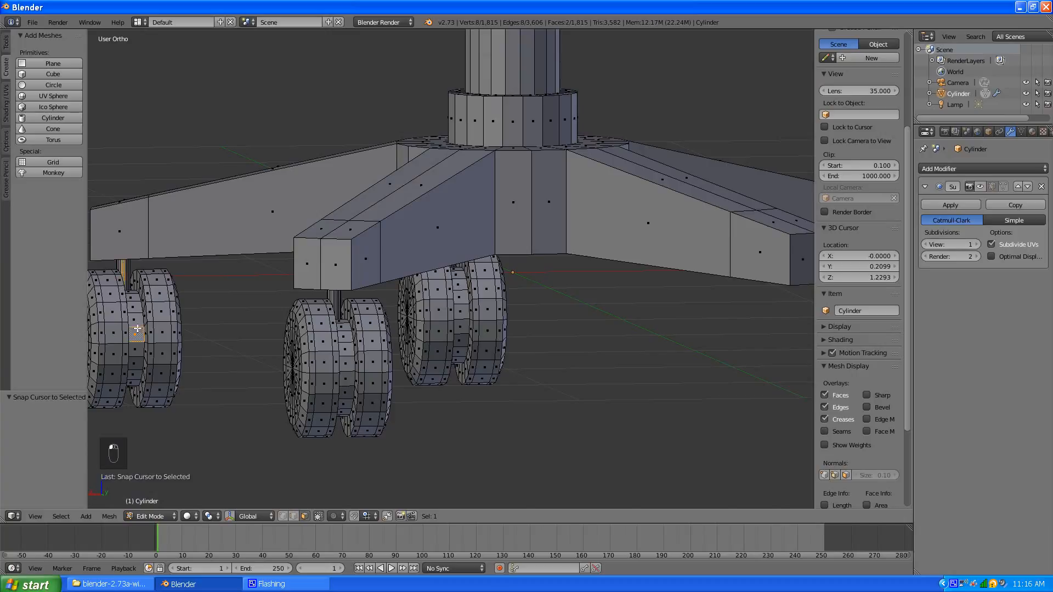
pyautogui.keyDown('shift'); pyautogui.rightClick(336, 297); pyautogui.keyUp('shift')
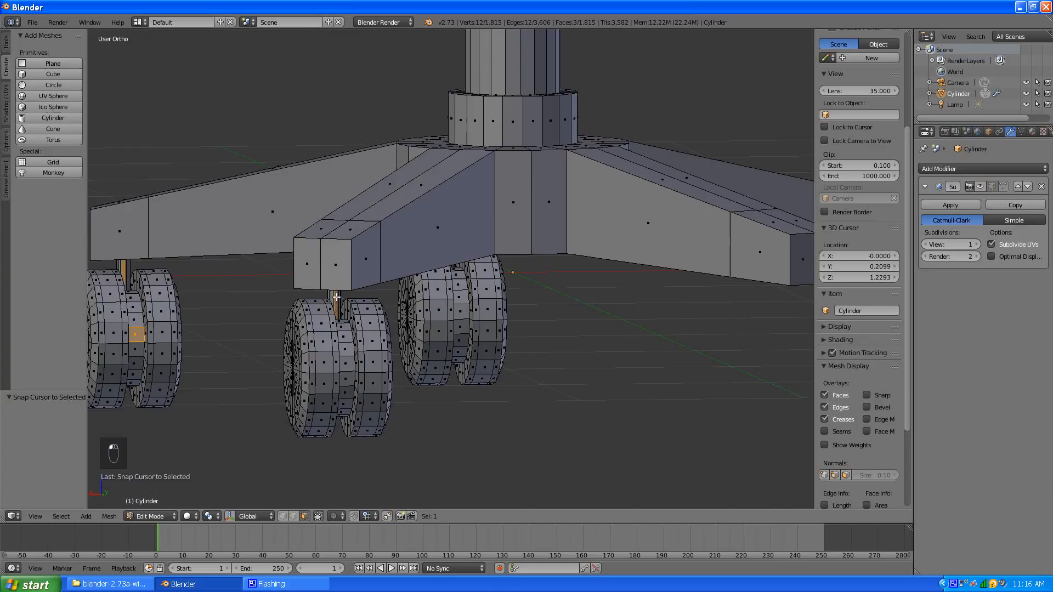
pyautogui.keyDown('shift'); pyautogui.rightClick(346, 361); pyautogui.keyUp('shift')
pyautogui.hotkey('ctrl', 'l')
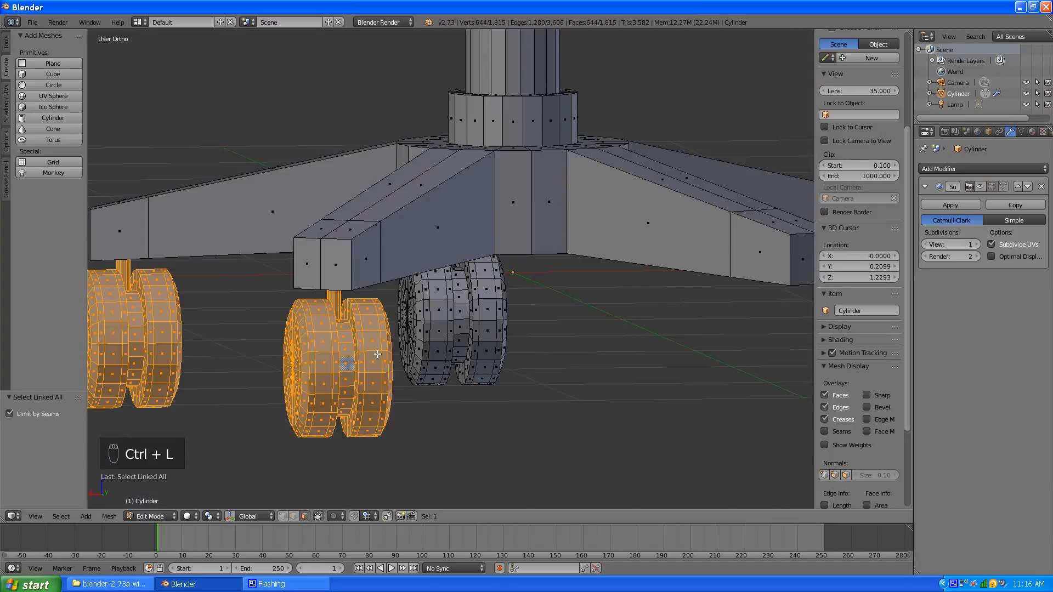
# Set the pivot point to the 3D Cursor
pyautogui.scroll(-5, 378, 354)
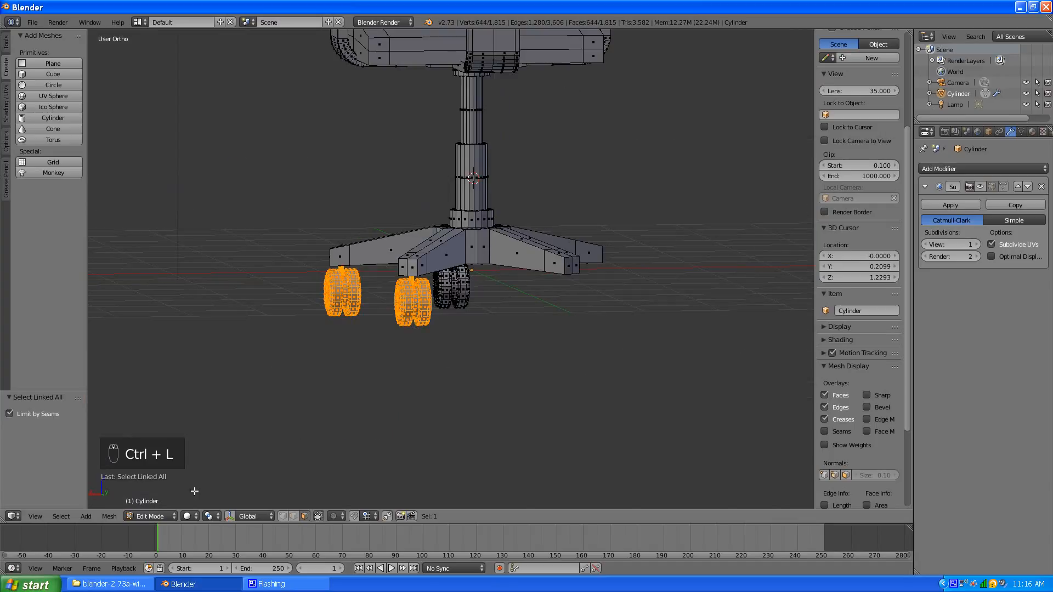
pyautogui.click(214, 516)
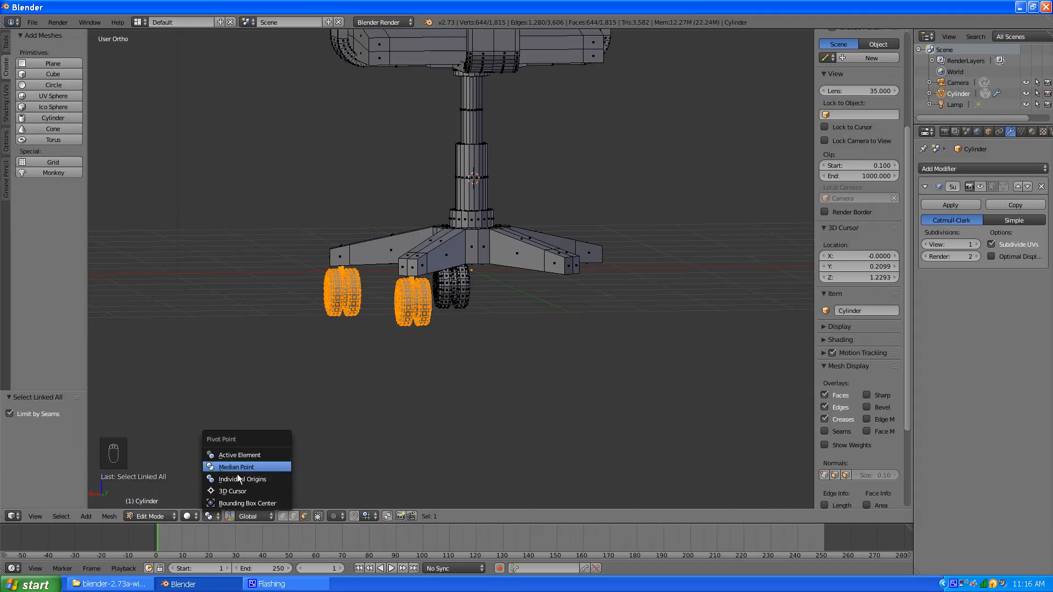
pyautogui.click(238, 491)
# Try to duplicate the two selected casters and mirror the copies with a scale of -1 along X, and undo the duplication
pyautogui.scroll(3, 442, 390)
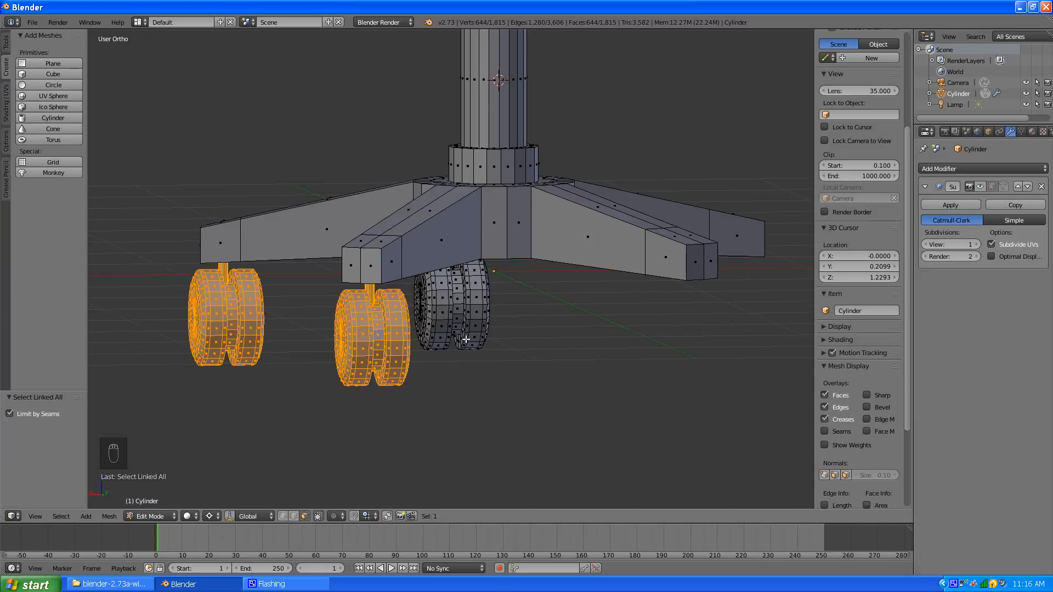
pyautogui.hotkey('shift', 'd')
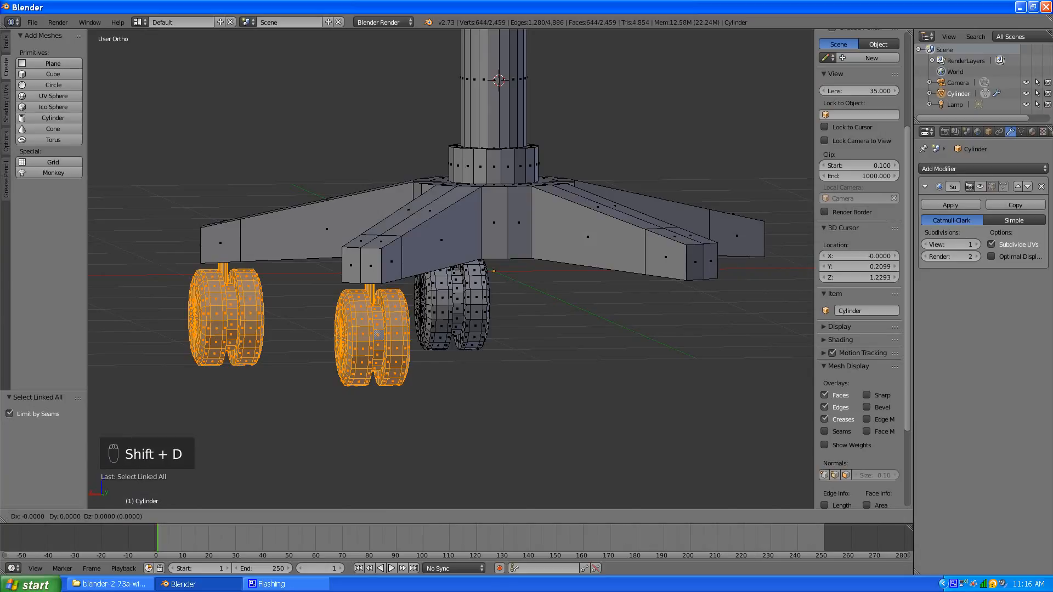
pyautogui.press('s')
pyautogui.write('x')
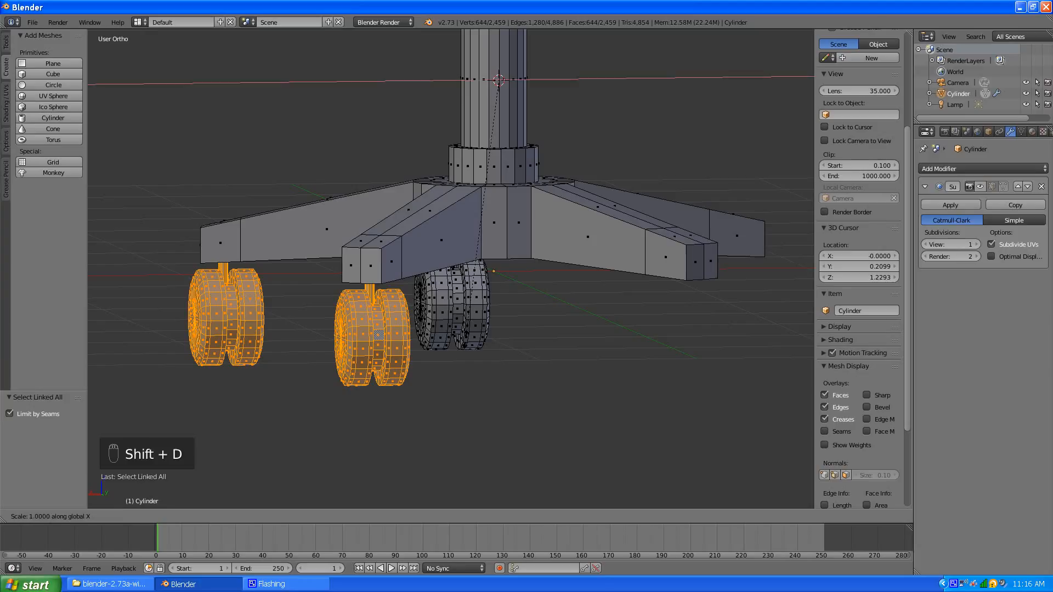
pyautogui.write('1')
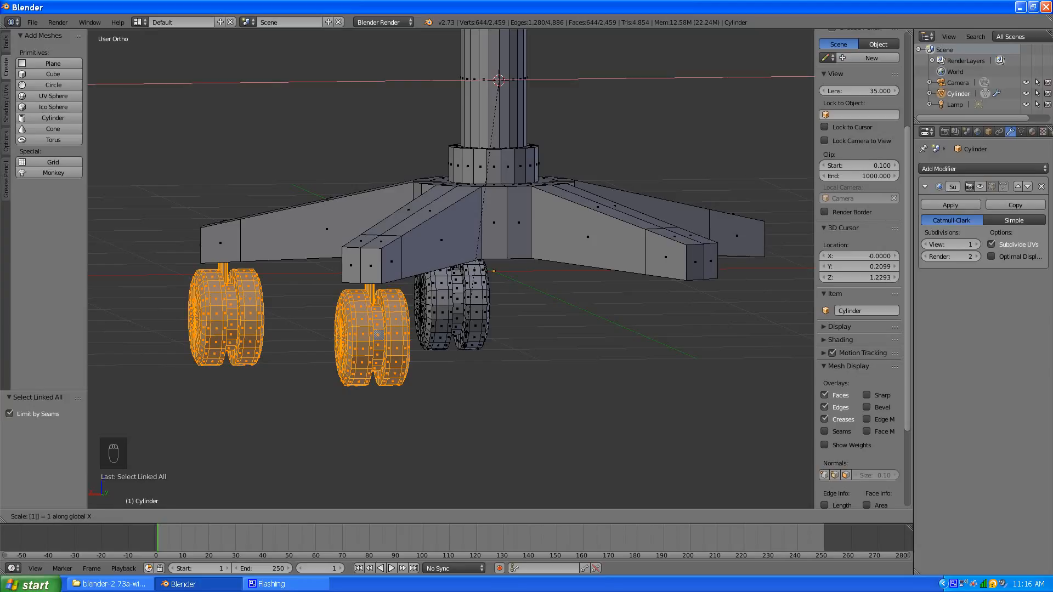
pyautogui.write('-')
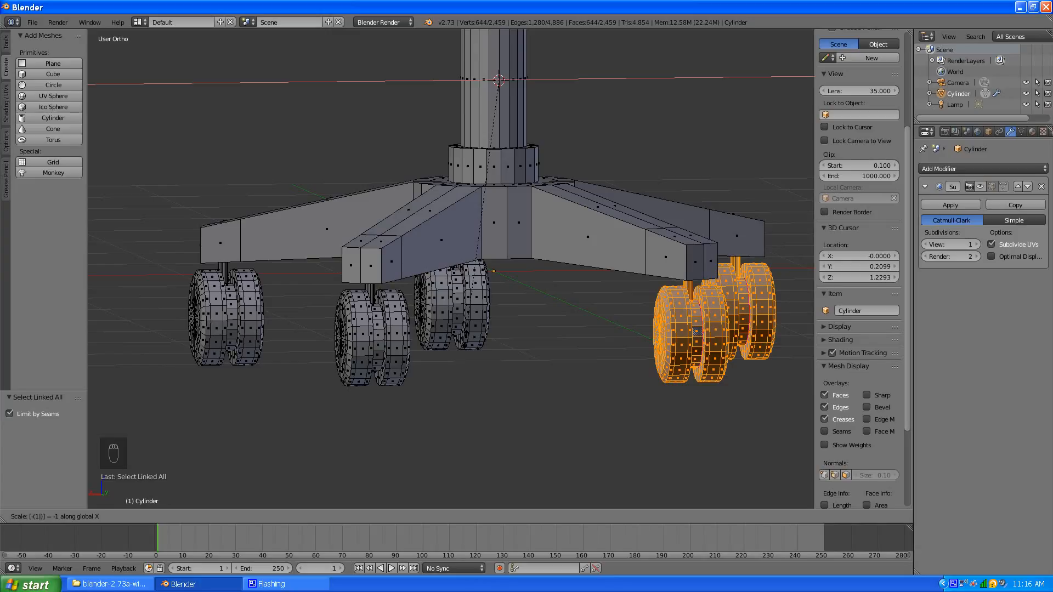
pyautogui.rightClick(528, 344)
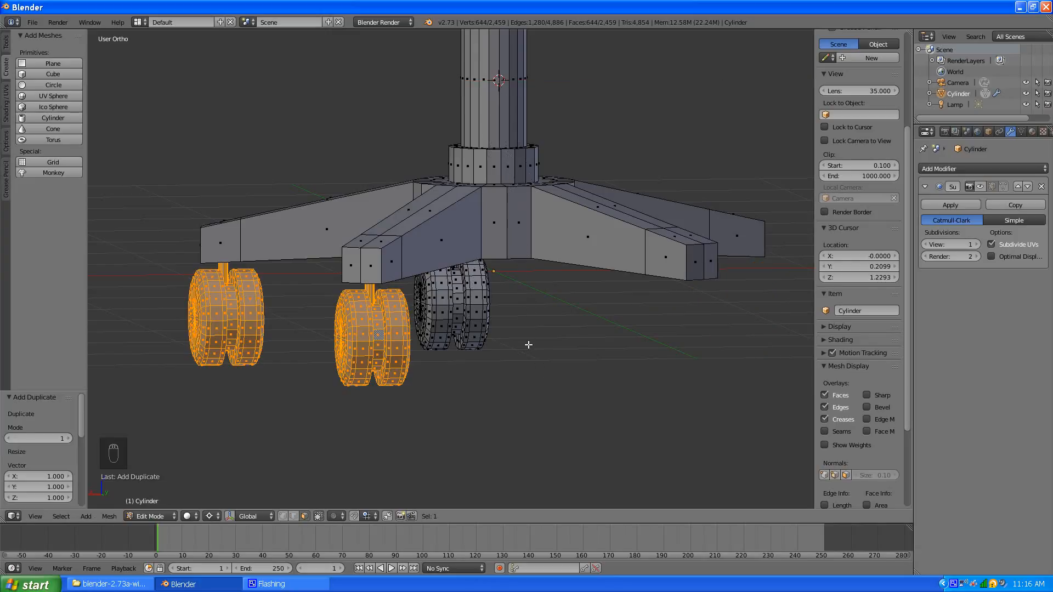
pyautogui.hotkey('ctrl', 'z')
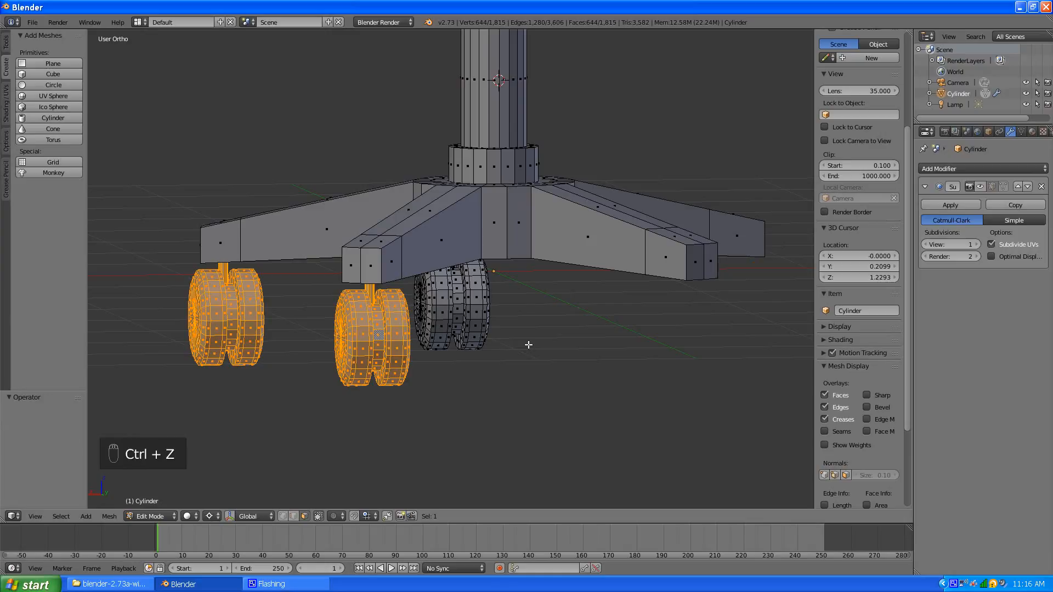
pyautogui.press('s')
pyautogui.write('x')
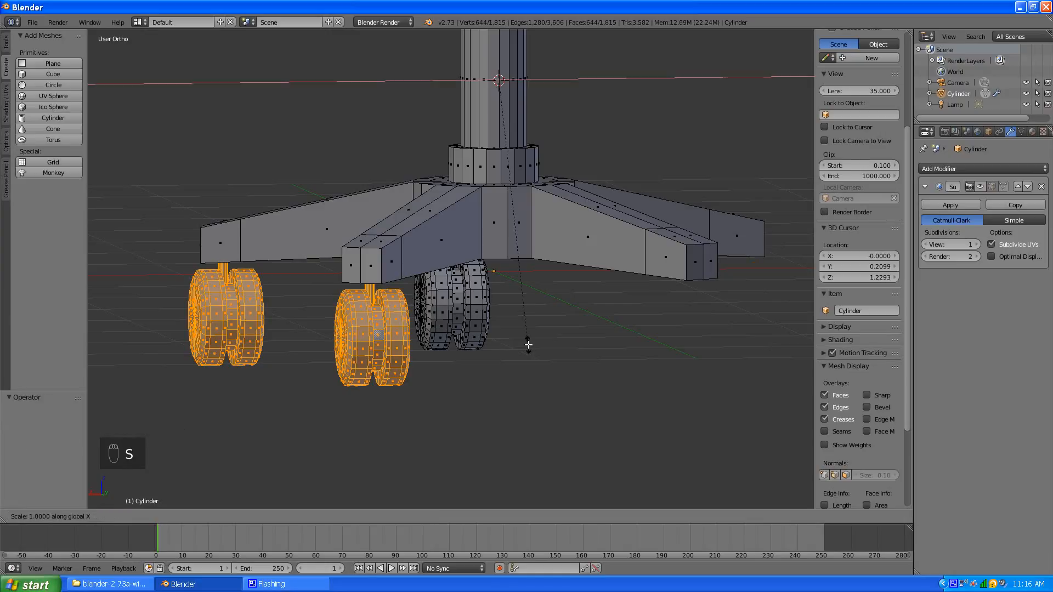
pyautogui.write('-1')
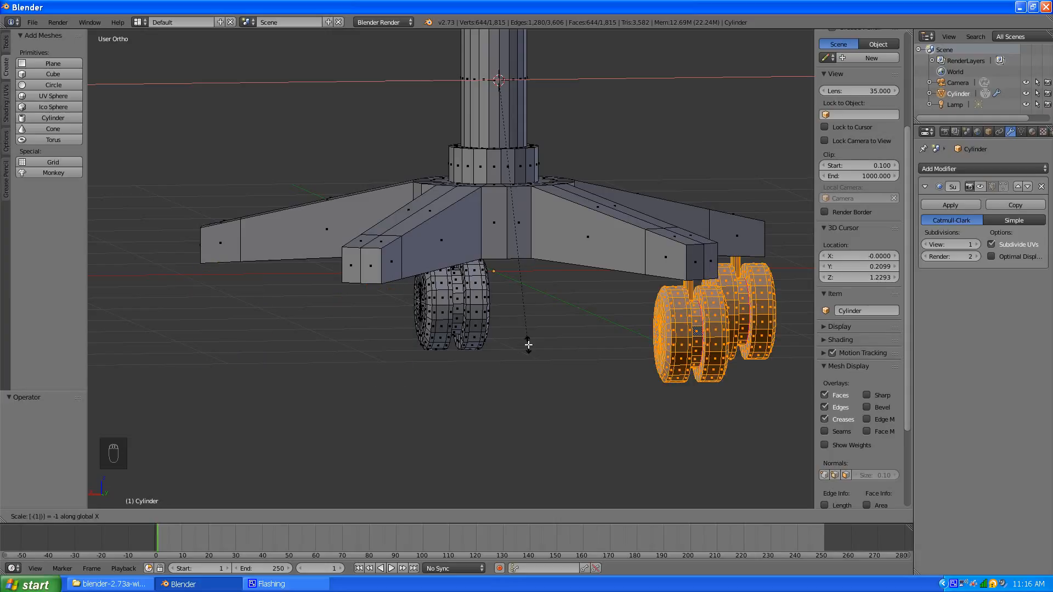
pyautogui.press('Escape')
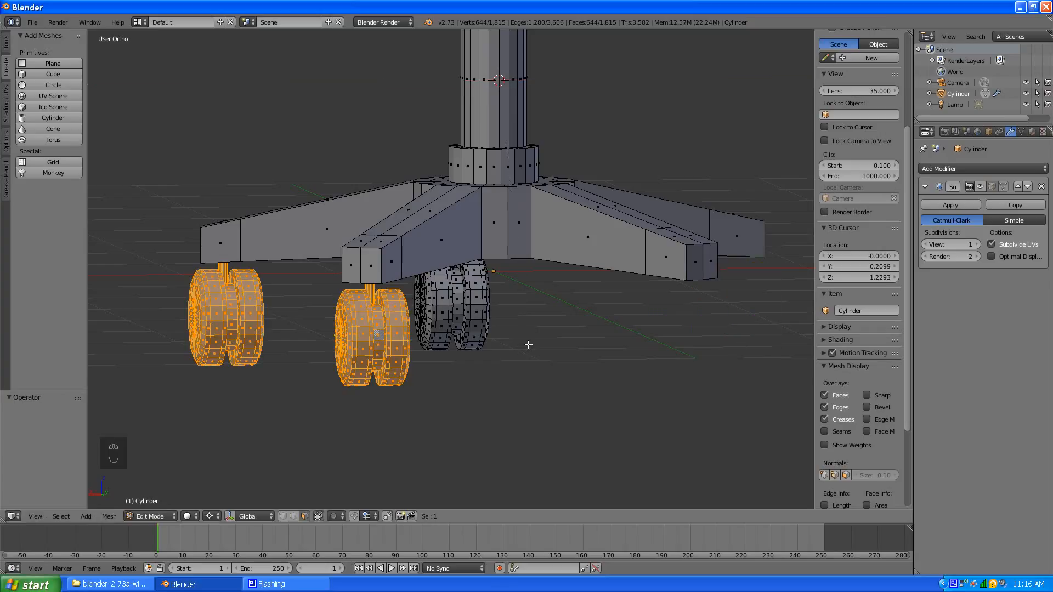
# Duplicate the two casters mirrored under the opposite legs with a scale of -1 along X, and recalculate the copies' normals
pyautogui.hotkey('shift', 'd')
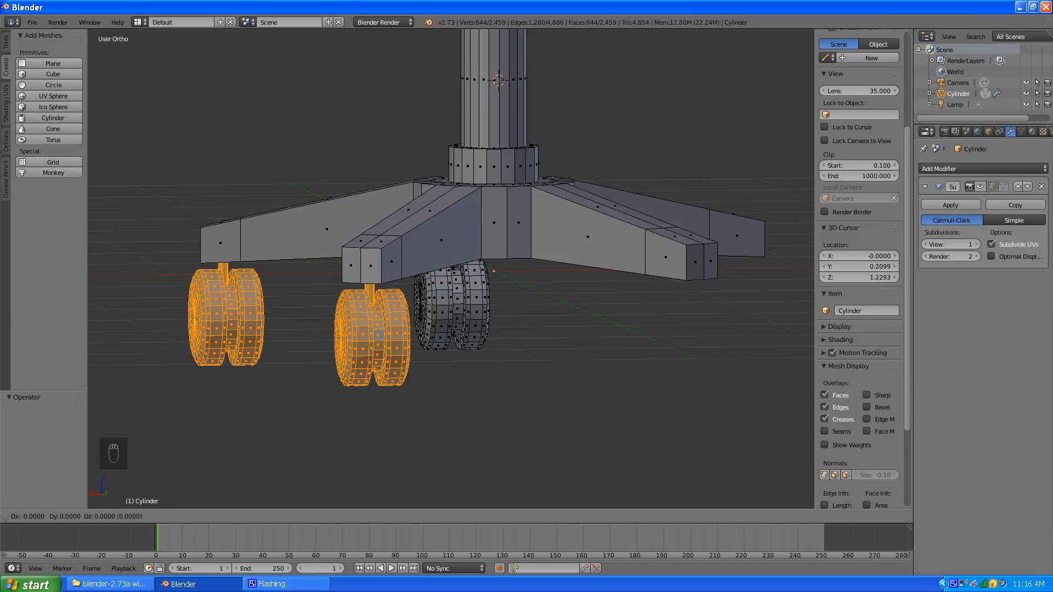
pyautogui.write('sx')
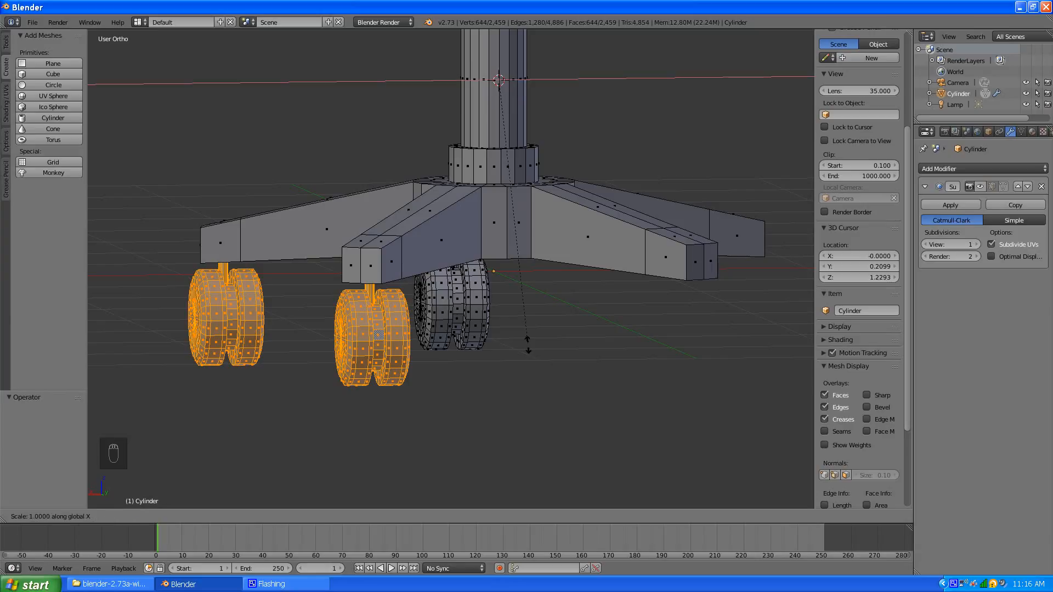
pyautogui.write('-1')
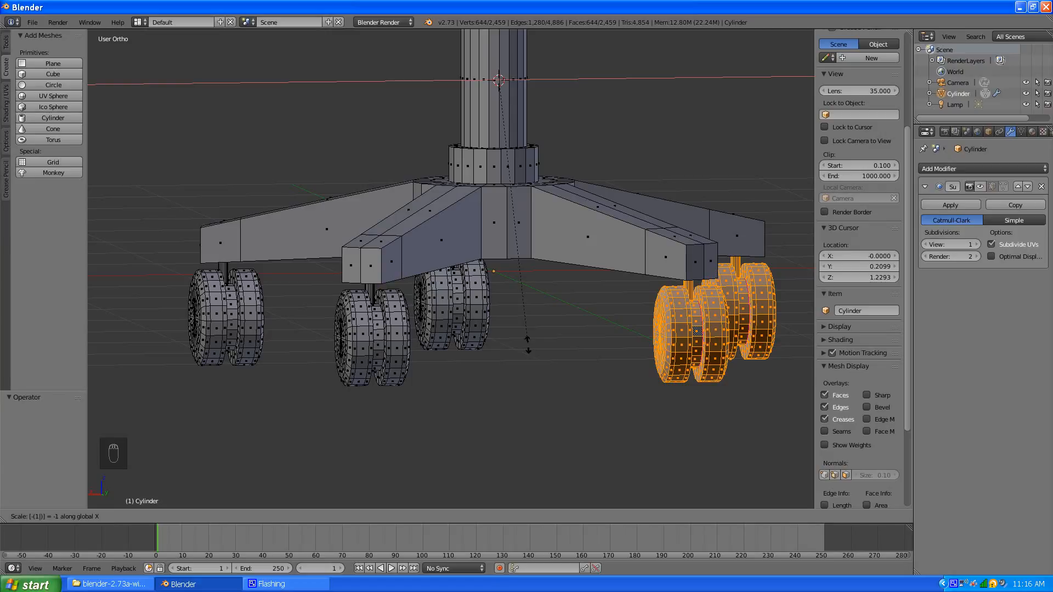
pyautogui.press('Return')
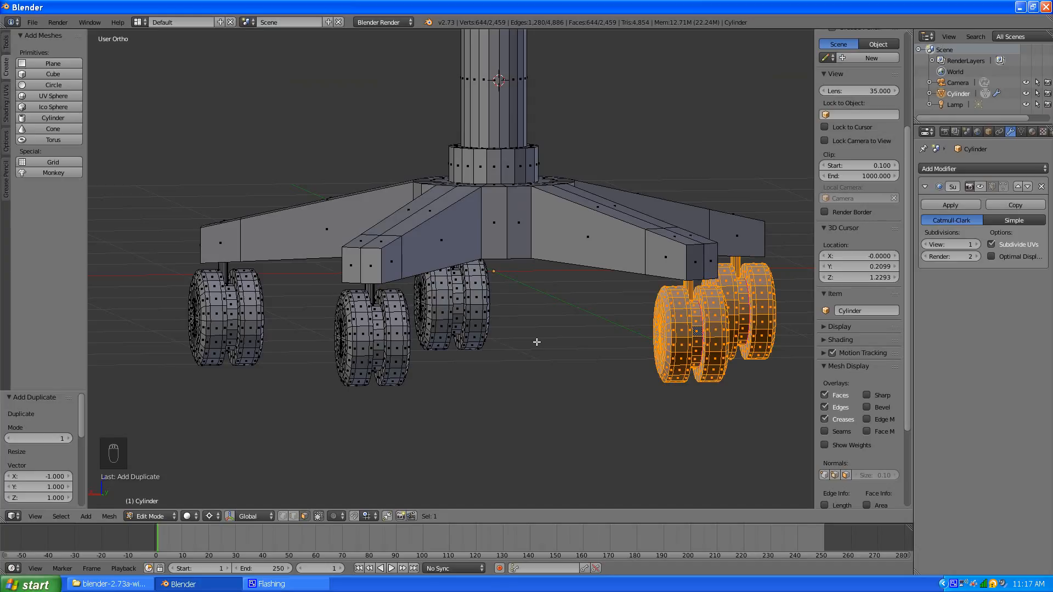
pyautogui.hotkey('ctrl', 'n')
pyautogui.press('a')
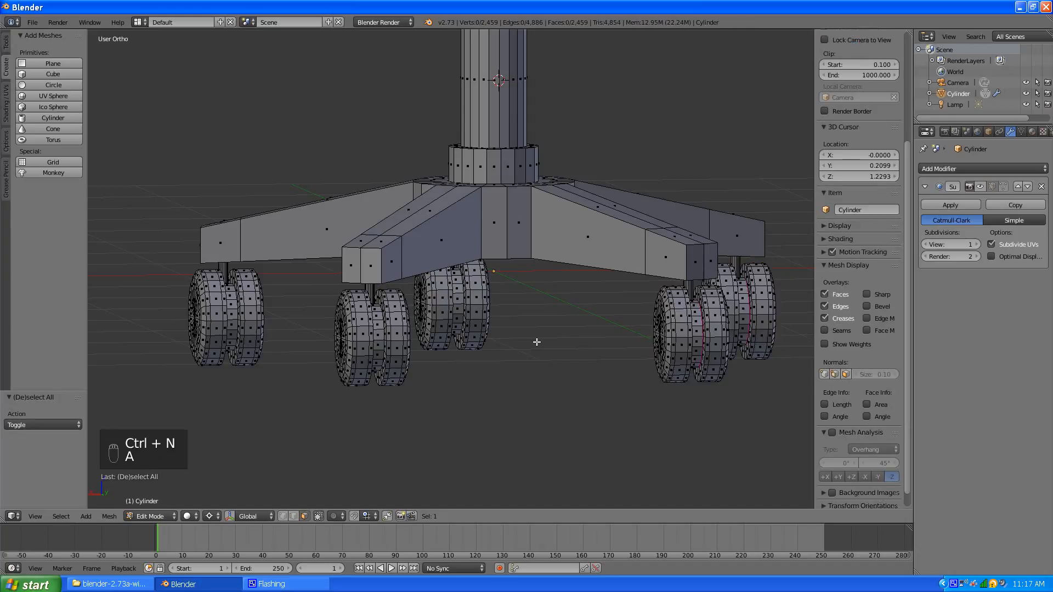
# Examine the chair's base in perspective from above and from the side to check the casters under all five legs
pyautogui.scroll(-5, 536, 341)
pyautogui.press('KP_5')
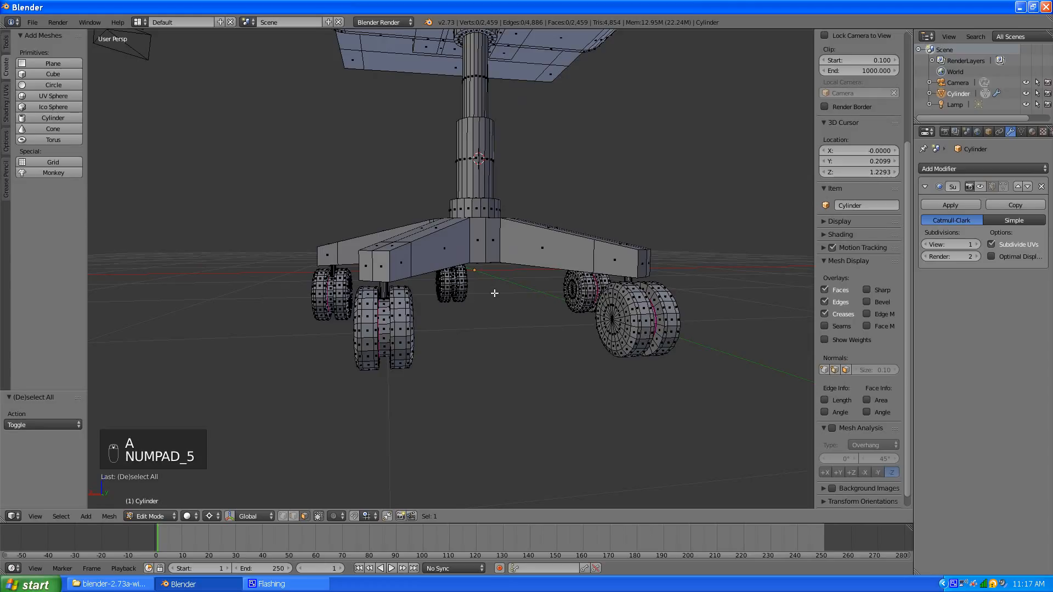
pyautogui.scroll(-5, 496, 292)
pyautogui.moveTo(429, 293); pyautogui.dragTo(577, 366, button='middle')
pyautogui.scroll(5, 527, 277)
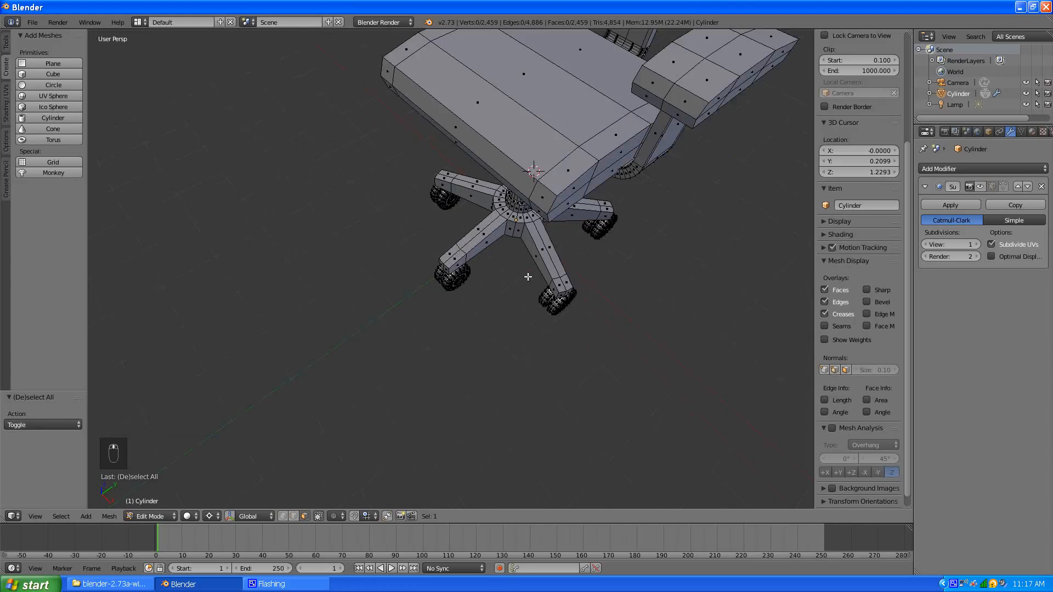
pyautogui.moveTo(527, 277); pyautogui.dragTo(443, 291, button='middle')
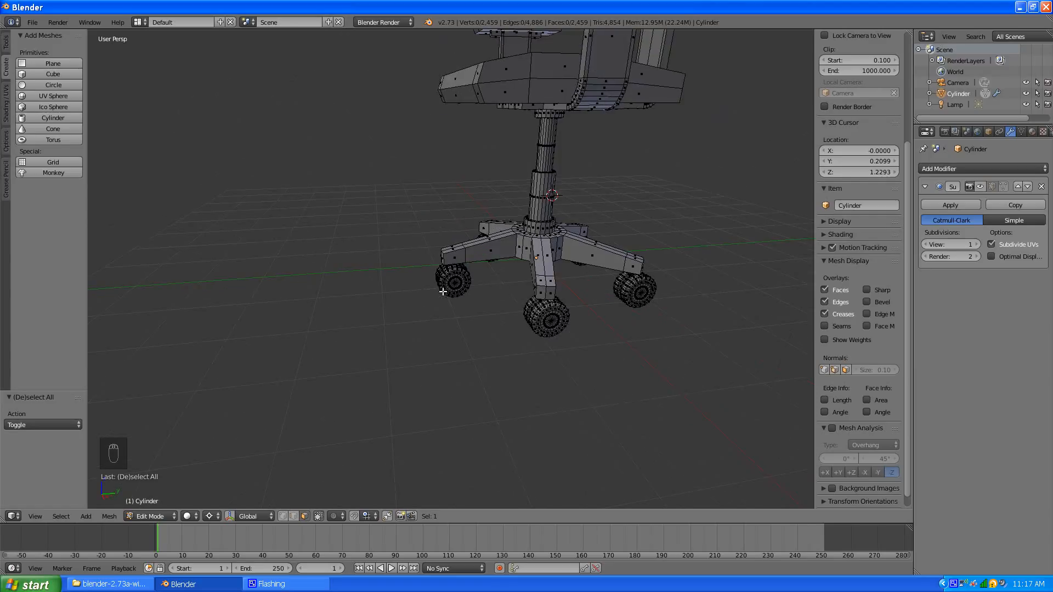
pyautogui.scroll(4, 442, 292)
pyautogui.scroll(-4, 443, 295)
# Select the whole backrest, seat cushion and both armrest pads, and create a new material for the chair
pyautogui.click(1031, 132)
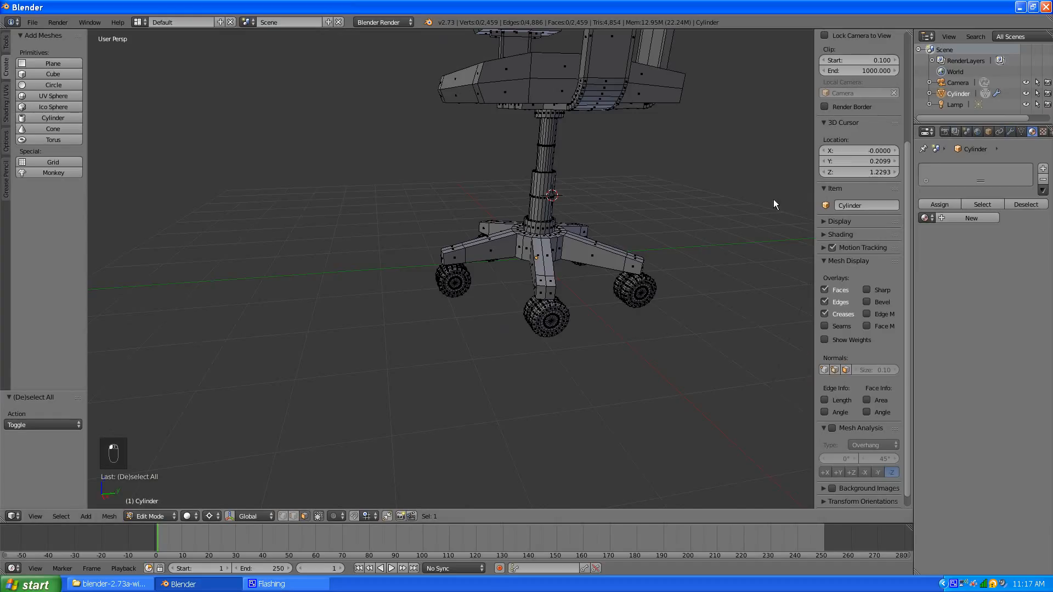
pyautogui.scroll(-5, 641, 188)
pyautogui.moveTo(642, 188); pyautogui.dragTo(597, 218, button='middle')
pyautogui.scroll(2, 553, 83)
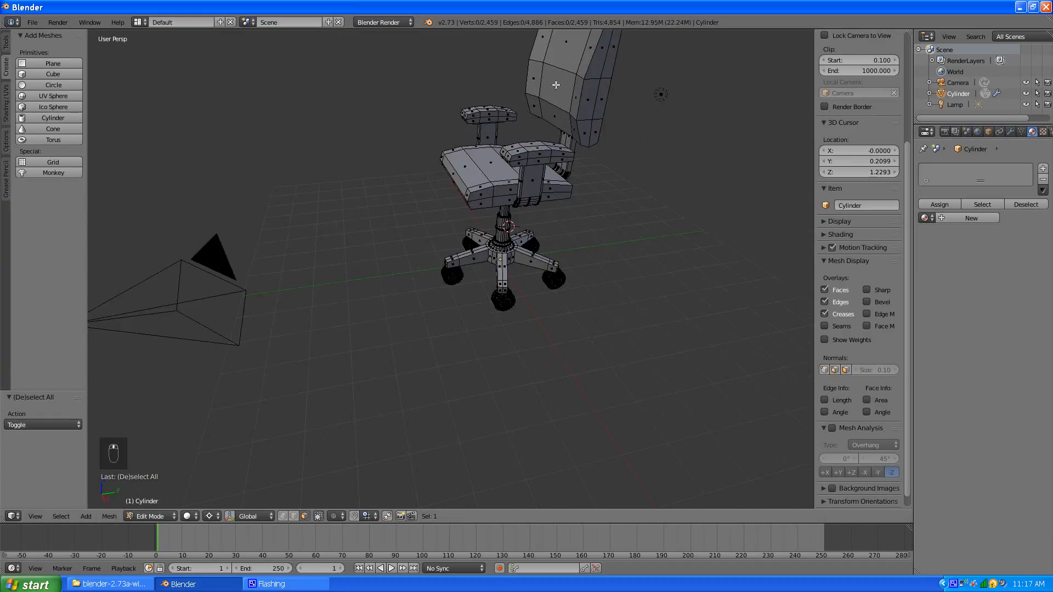
pyautogui.rightClick(592, 105)
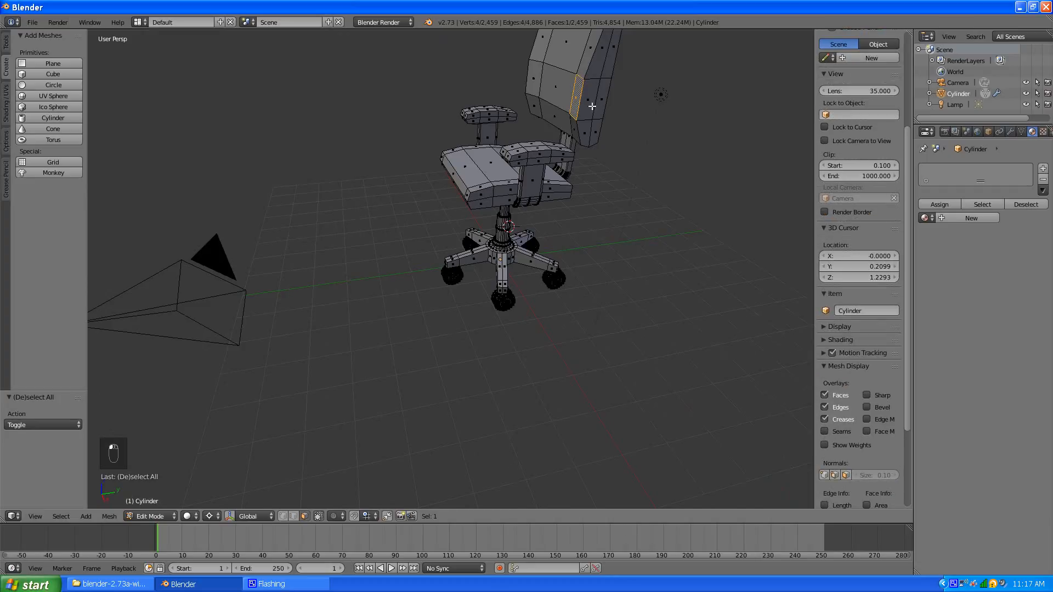
pyautogui.keyDown('shift'); pyautogui.rightClick(495, 176); pyautogui.keyUp('shift')
pyautogui.keyDown('shift'); pyautogui.rightClick(525, 149); pyautogui.keyUp('shift')
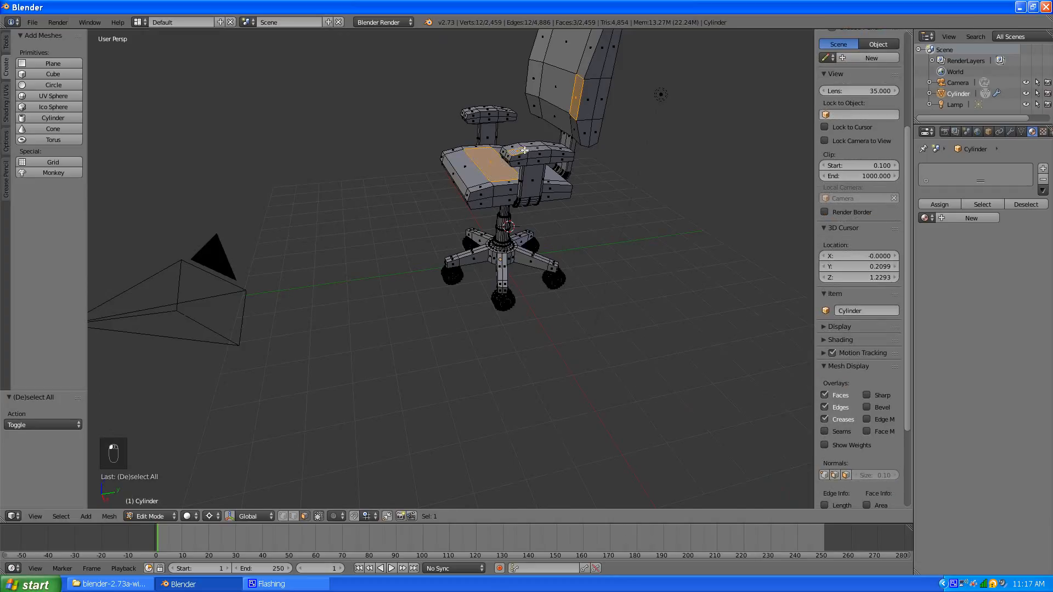
pyautogui.keyDown('shift'); pyautogui.rightClick(488, 114); pyautogui.keyUp('shift')
pyautogui.hotkey('ctrl', 'l')
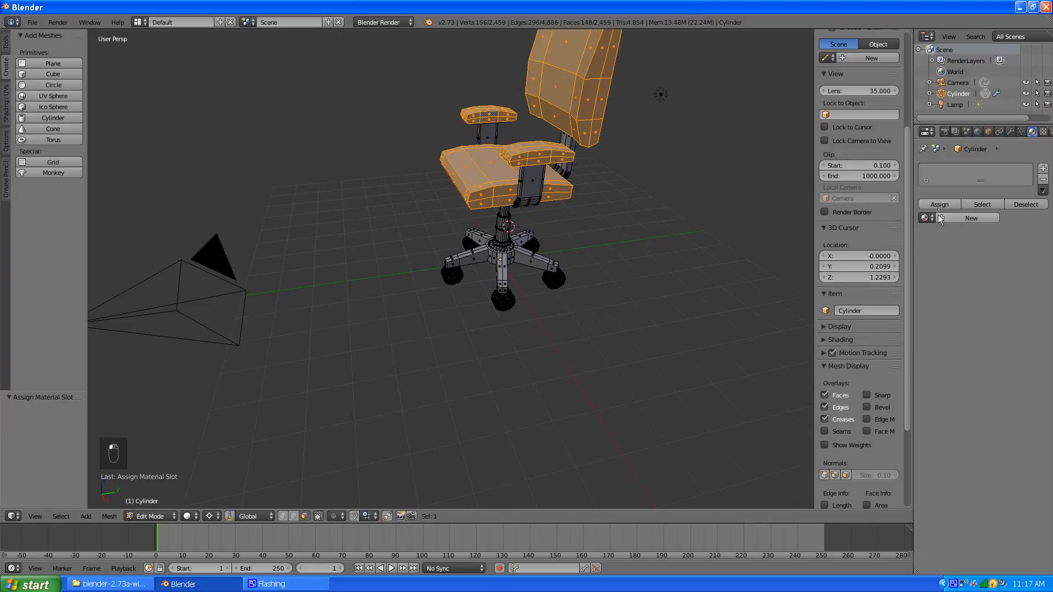
pyautogui.click(939, 218)
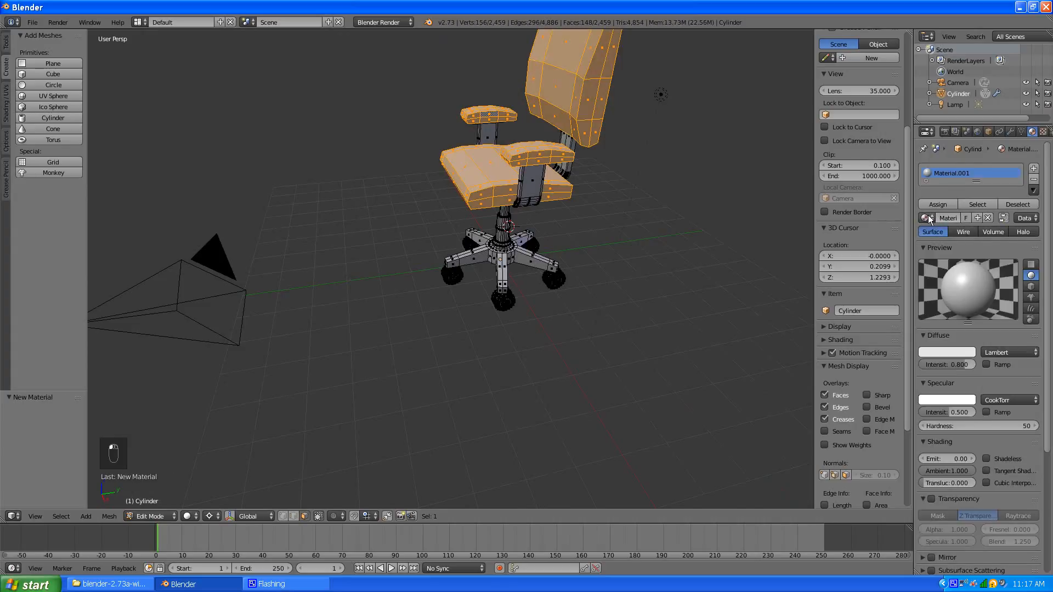
# Switch the render engine to Cycles Render, and assign the new material to the selected cushion parts under the name Cushions
pyautogui.click(381, 22)
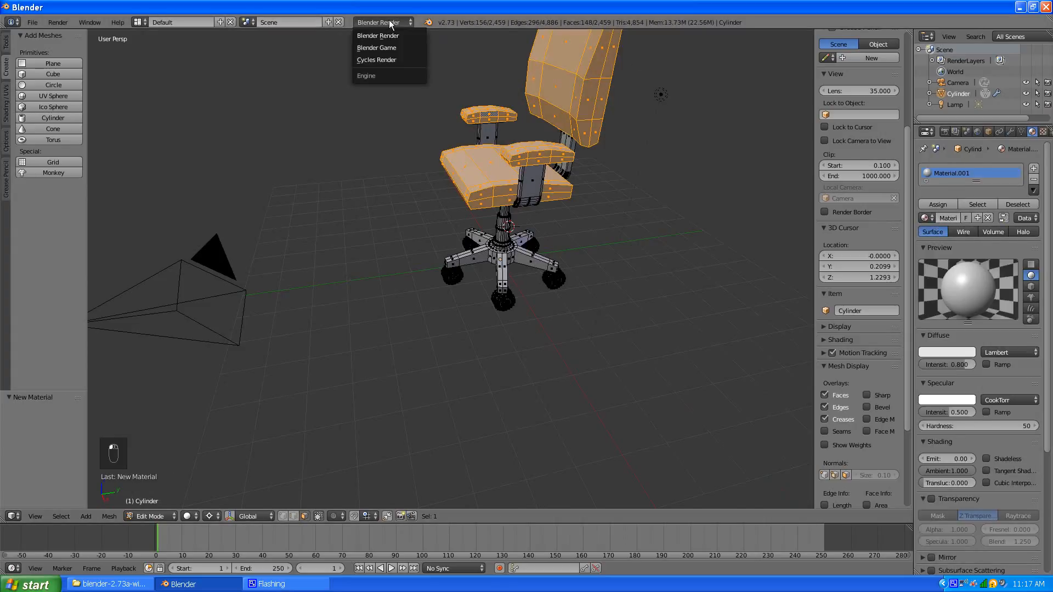
pyautogui.click(384, 59)
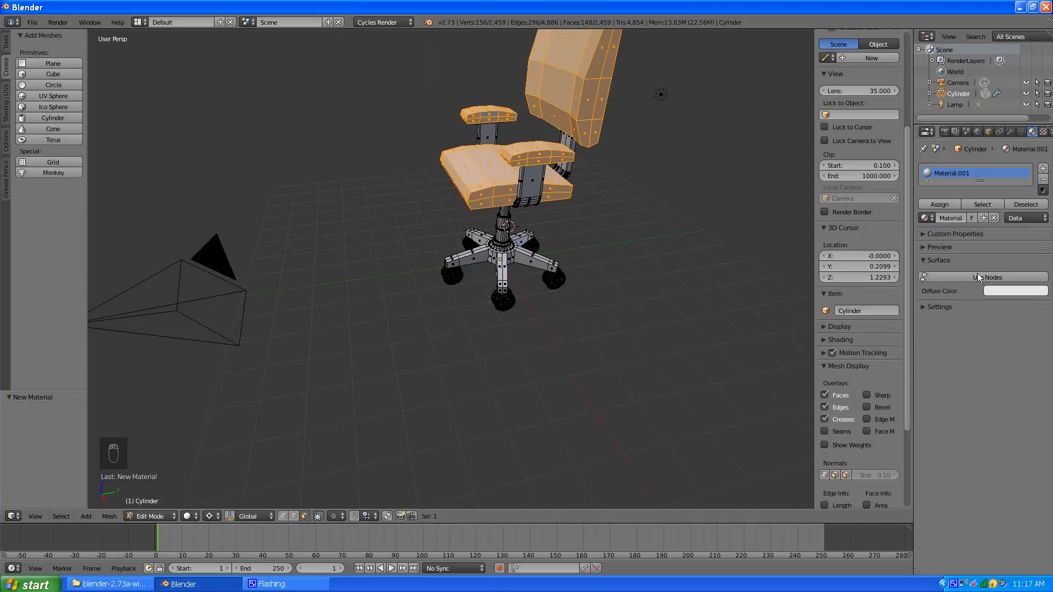
pyautogui.click(942, 216)
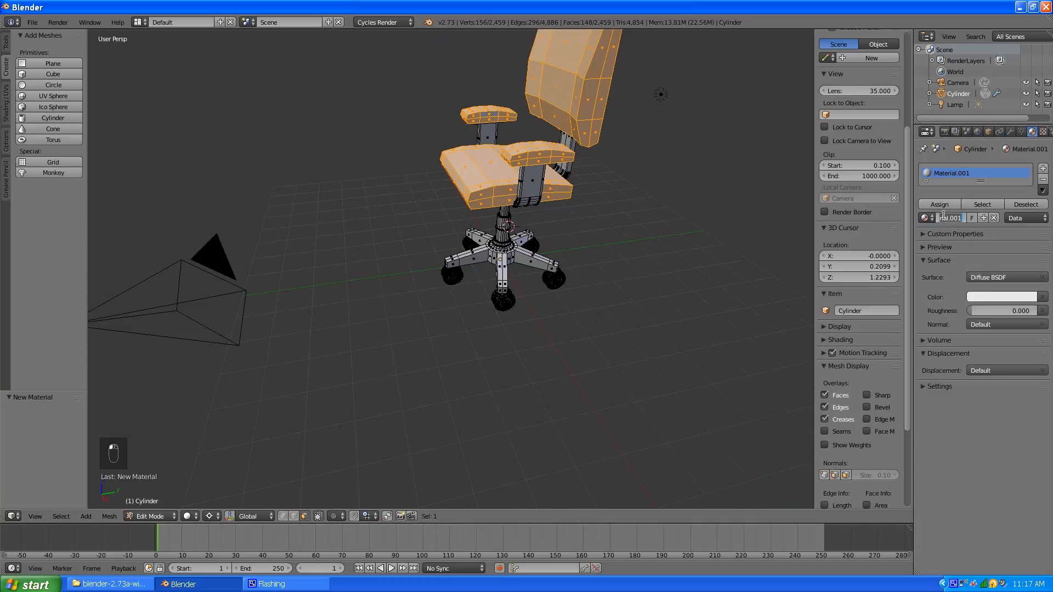
pyautogui.write('Cushions')
pyautogui.press('Return')
pyautogui.click(939, 204)
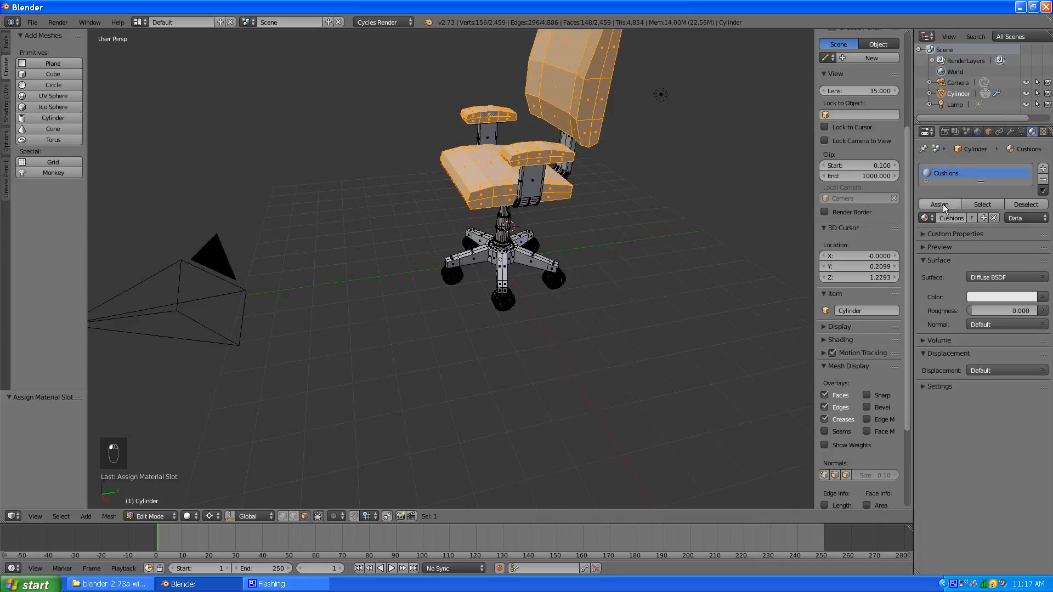
# Add the caster wheels under all five legs to the selection, including all of their linked geometry
pyautogui.scroll(2, 538, 209)
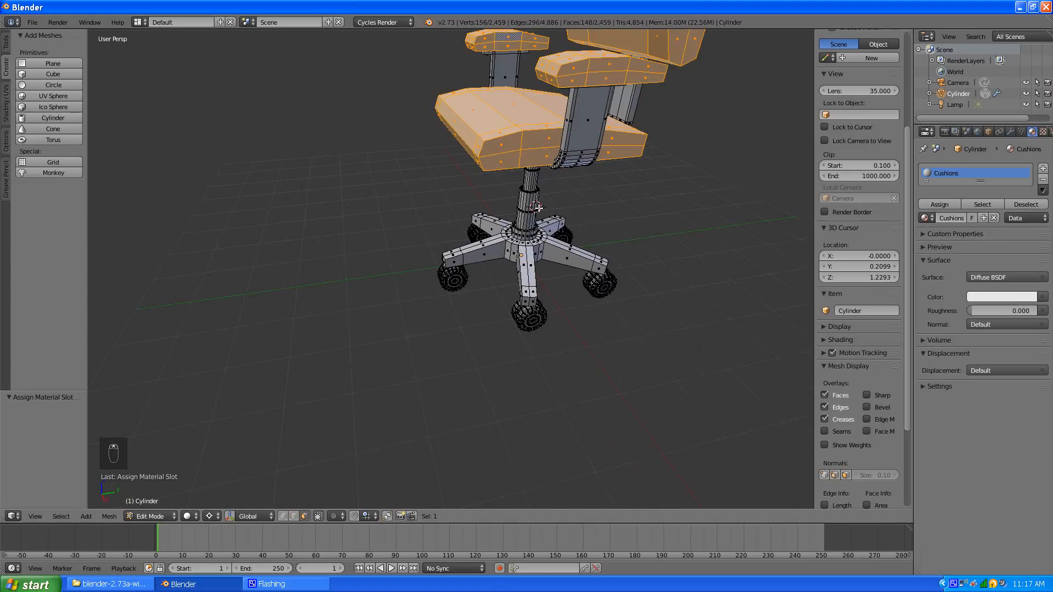
pyautogui.moveTo(528, 245); pyautogui.dragTo(539, 287, button='middle')
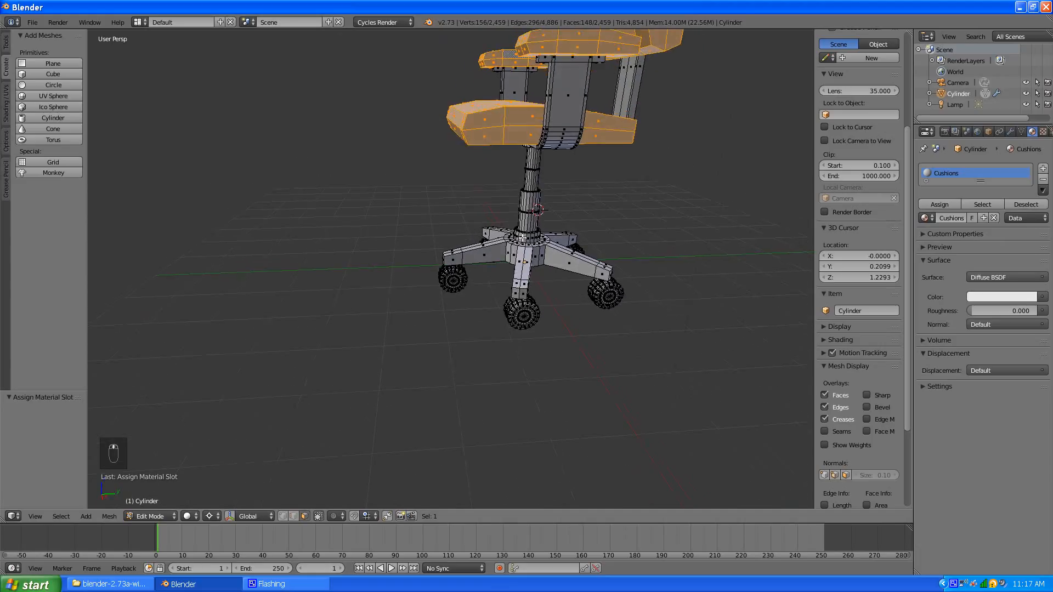
pyautogui.scroll(2, 551, 310)
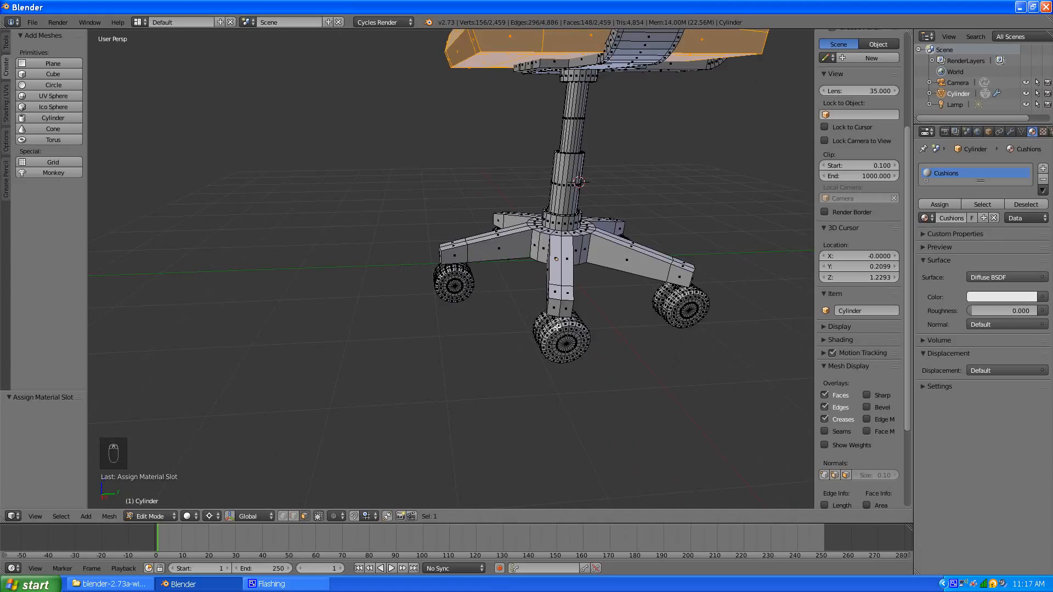
pyautogui.keyDown('shift'); pyautogui.rightClick(555, 334); pyautogui.keyUp('shift')
pyautogui.keyDown('shift'); pyautogui.rightClick(458, 287); pyautogui.keyUp('shift')
pyautogui.keyDown('shift'); pyautogui.rightClick(675, 305); pyautogui.keyUp('shift')
pyautogui.moveTo(640, 298); pyautogui.dragTo(383, 267, button='middle')
pyautogui.scroll(2, 383, 267)
pyautogui.keyDown('shift'); pyautogui.rightClick(341, 272); pyautogui.keyUp('shift')
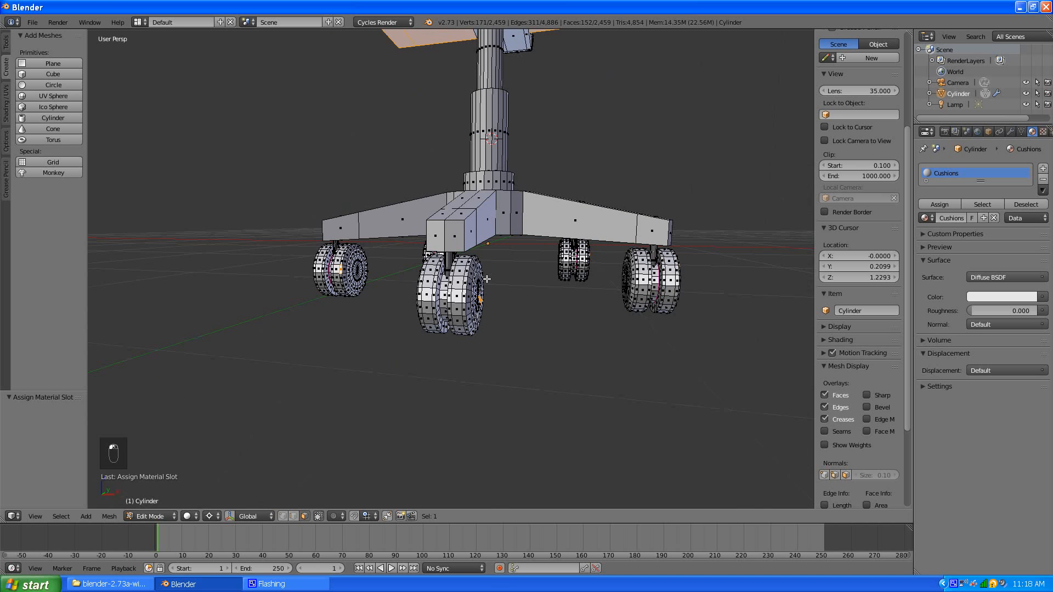
pyautogui.moveTo(529, 286); pyautogui.dragTo(504, 300, button='middle')
pyautogui.scroll(-4, 433, 286)
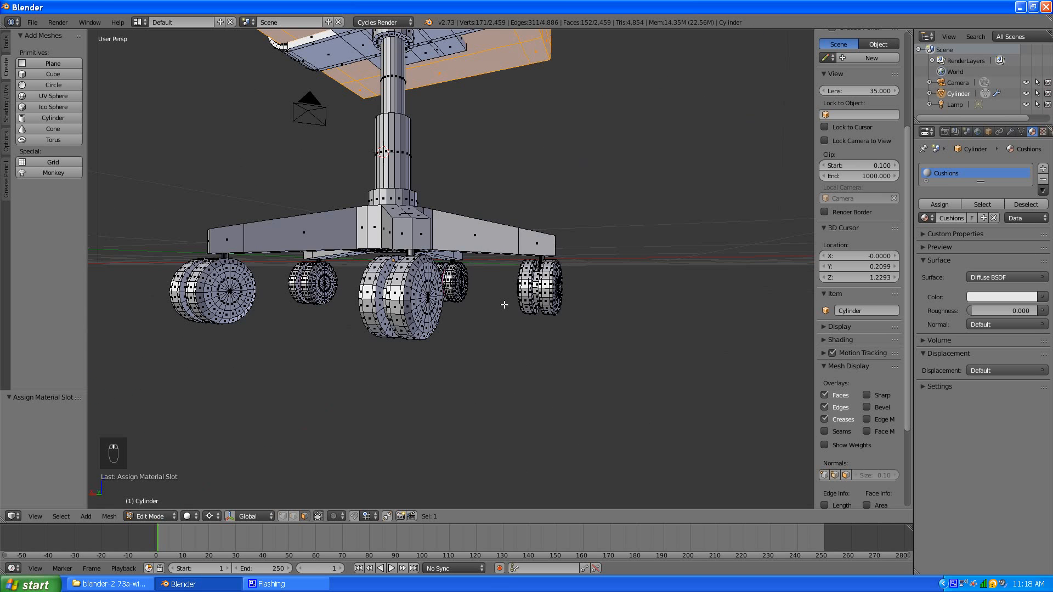
pyautogui.keyDown('shift'); pyautogui.rightClick(406, 306); pyautogui.keyUp('shift')
pyautogui.hotkey('ctrl', 'l')
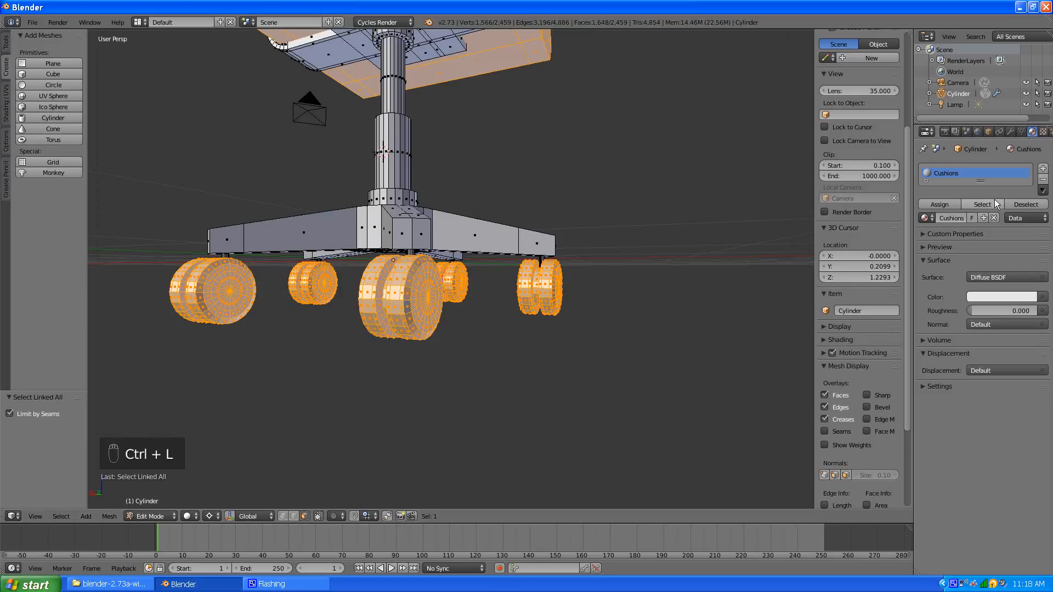
# Add a second material slot with a new material named Casters
pyautogui.click(1042, 168)
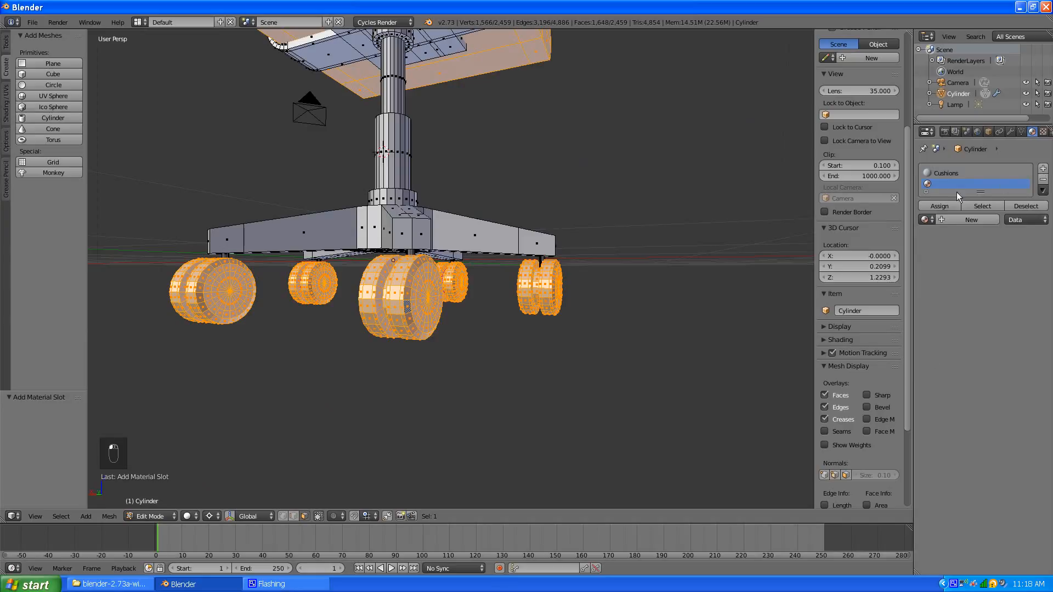
pyautogui.click(942, 219)
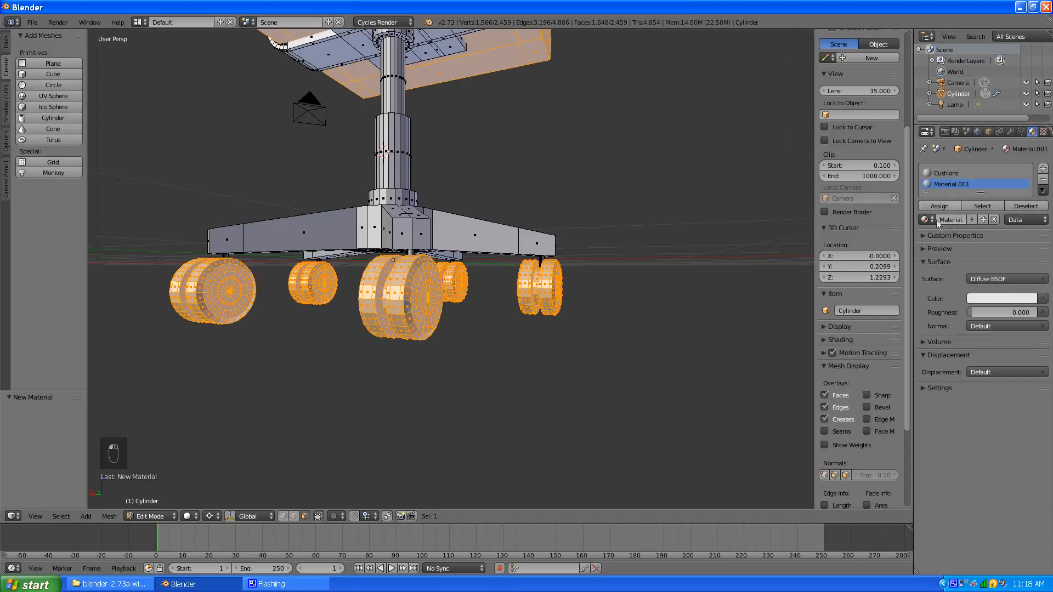
pyautogui.write('Casters')
pyautogui.press('Return')
# Set the Casters material's viewport color to dark gray with RGB values of 0.050, and assign the material to the selection
pyautogui.click(923, 388)
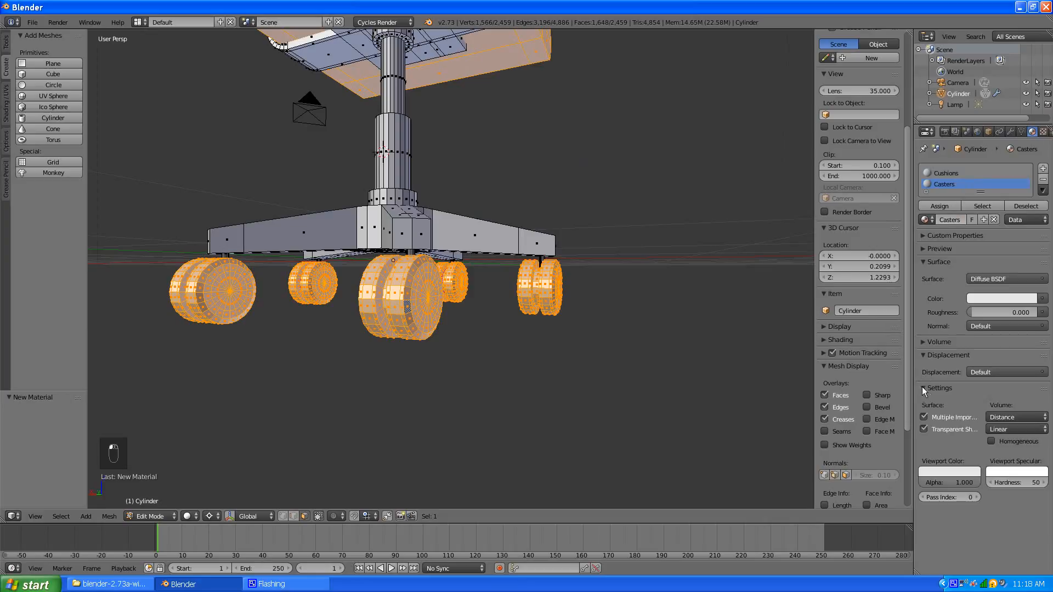
pyautogui.click(933, 471)
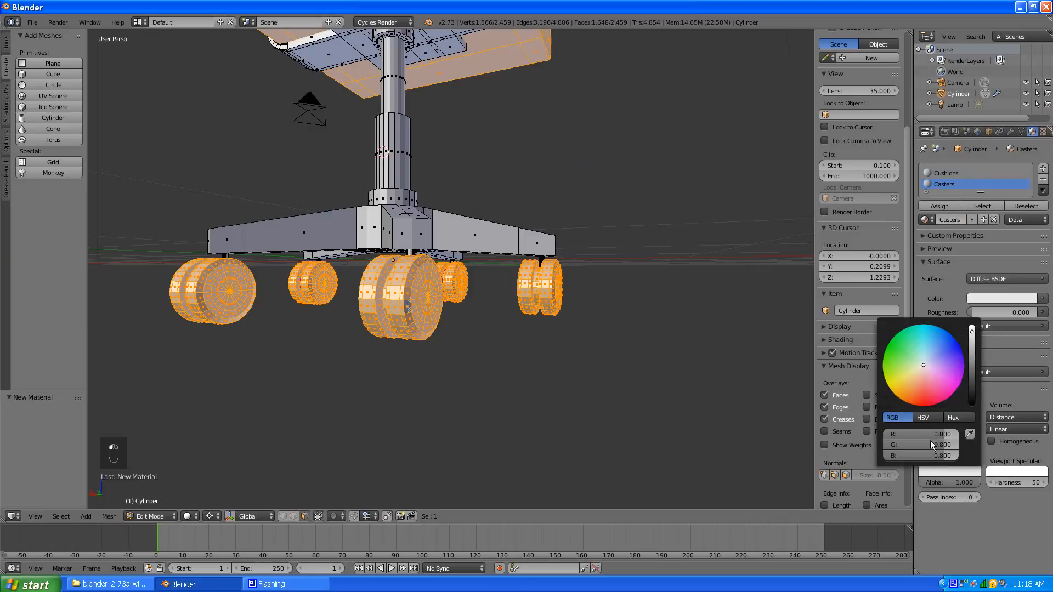
pyautogui.moveTo(969, 348); pyautogui.dragTo(971, 357)
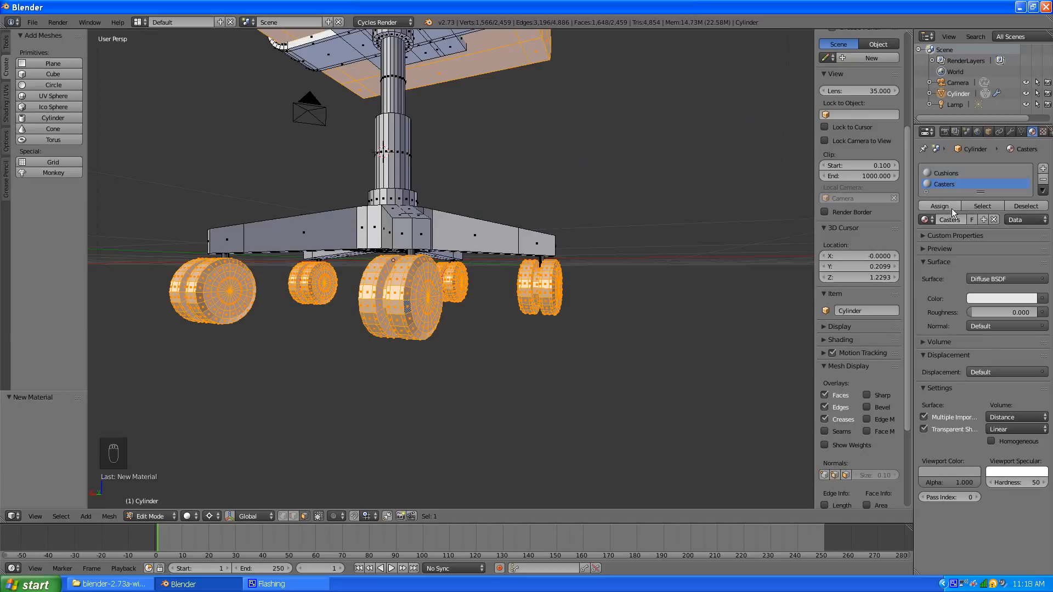
pyautogui.click(943, 471)
pyautogui.moveTo(969, 370); pyautogui.dragTo(978, 386)
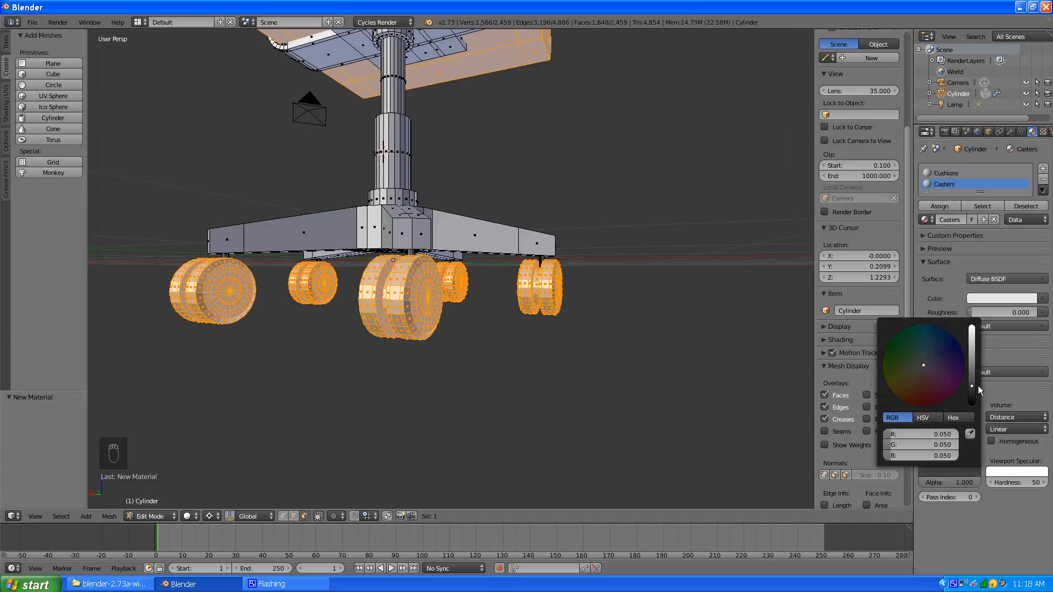
pyautogui.click(939, 206)
# Select only the entire seat cushion, backrest and both armrest pads, assign them the Cushions material, and clear the selection
pyautogui.scroll(-5, 622, 265)
pyautogui.moveTo(587, 265); pyautogui.dragTo(448, 273, button='middle')
pyautogui.scroll(2, 444, 230)
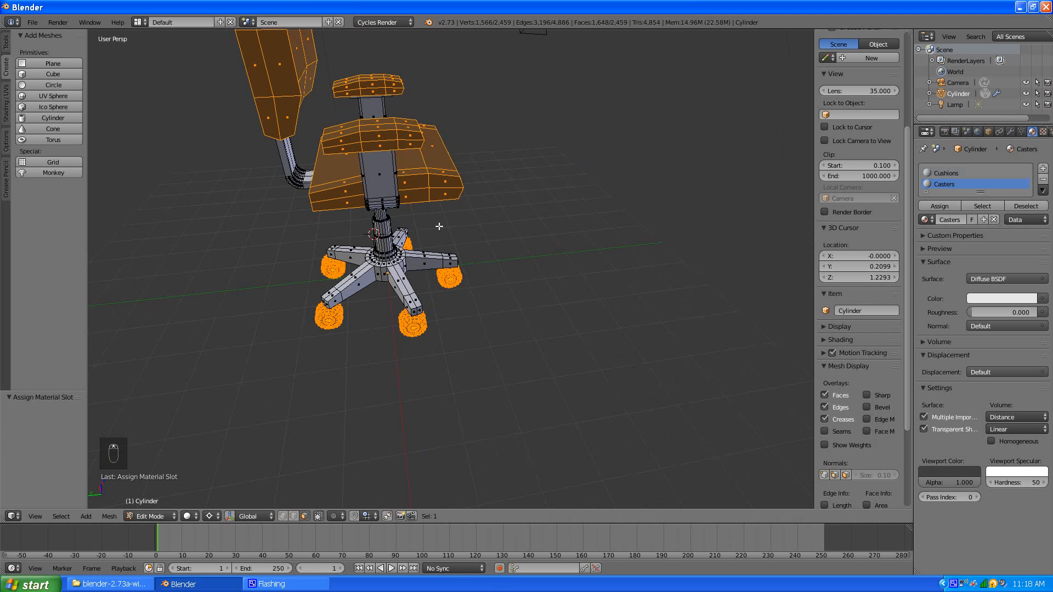
pyautogui.press('a')
pyautogui.moveTo(438, 226); pyautogui.dragTo(392, 201, button='middle')
pyautogui.rightClick(417, 142)
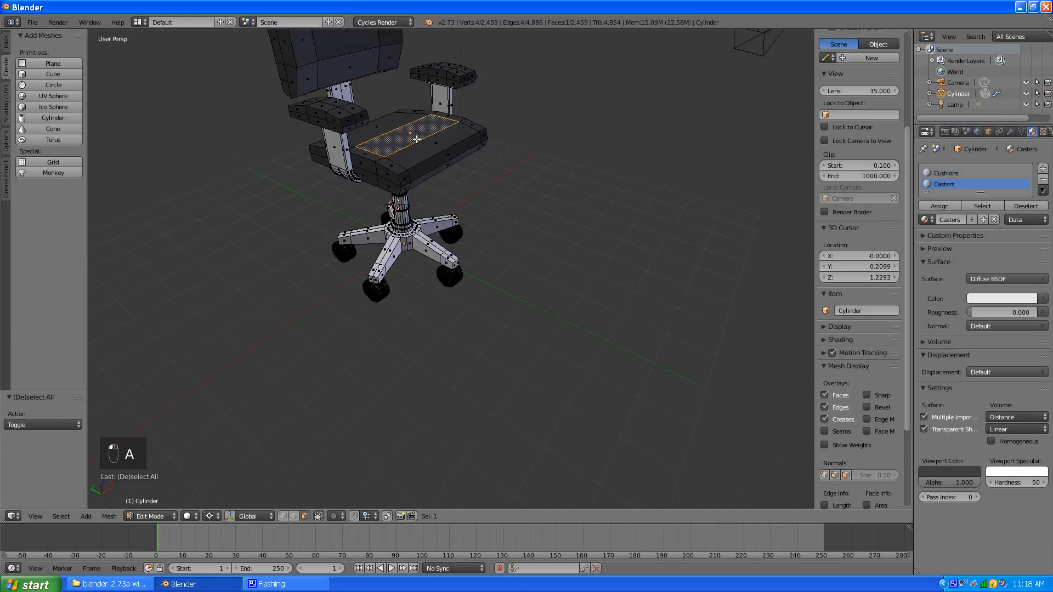
pyautogui.keyDown('shift'); pyautogui.rightClick(339, 113); pyautogui.keyUp('shift')
pyautogui.keyDown('shift'); pyautogui.rightClick(452, 77); pyautogui.keyUp('shift')
pyautogui.keyDown('shift'); pyautogui.rightClick(349, 67); pyautogui.keyUp('shift')
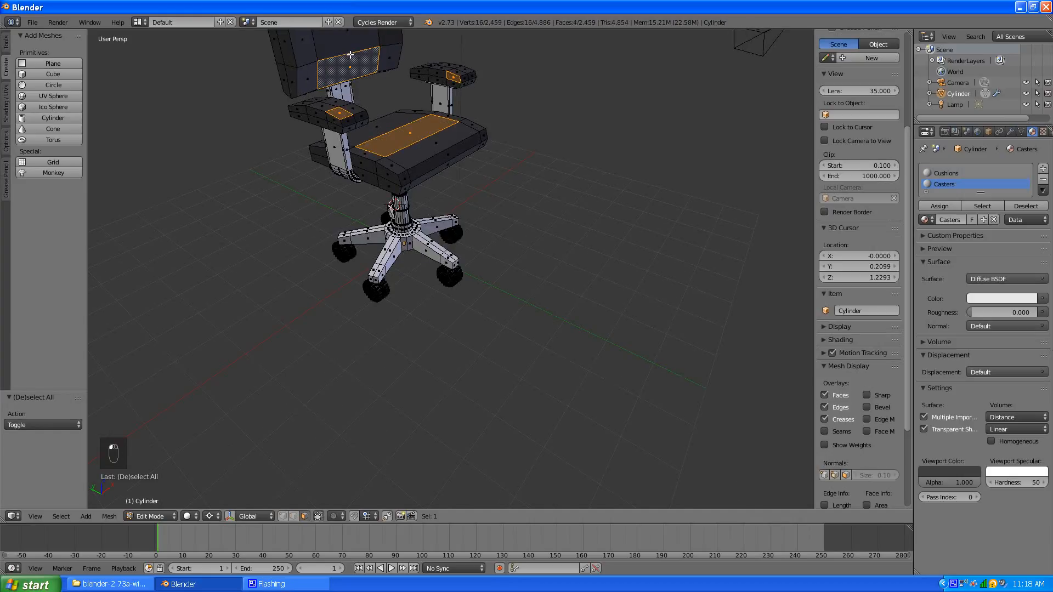
pyautogui.hotkey('ctrl', 'l')
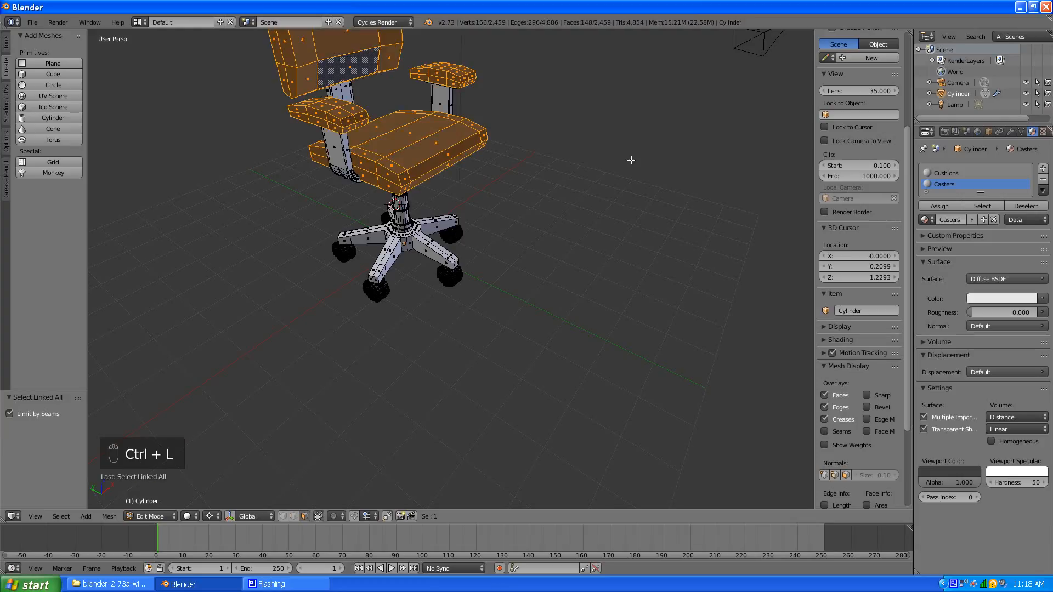
pyautogui.click(946, 174)
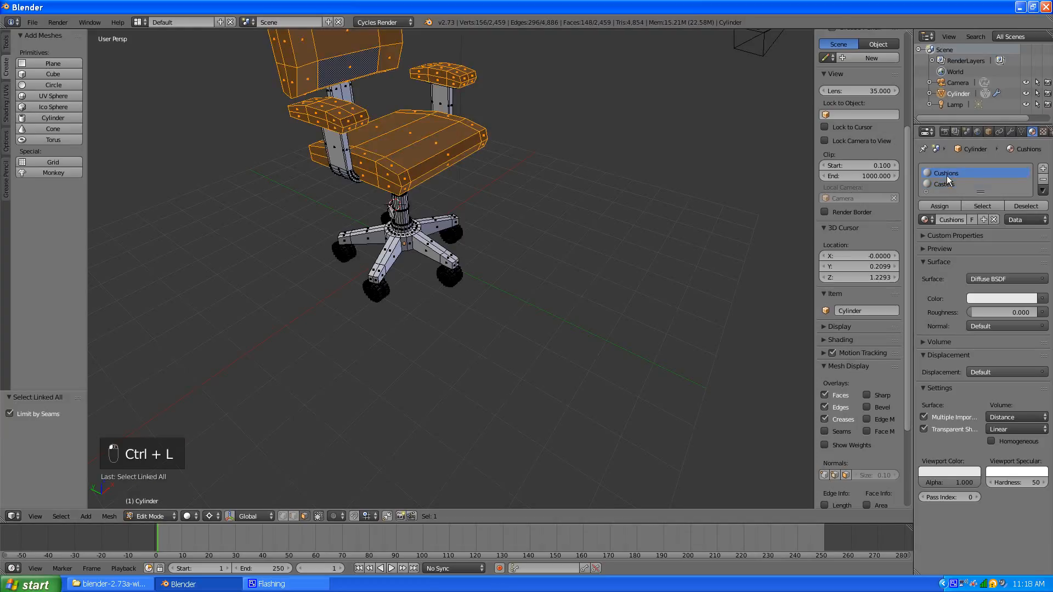
pyautogui.click(940, 206)
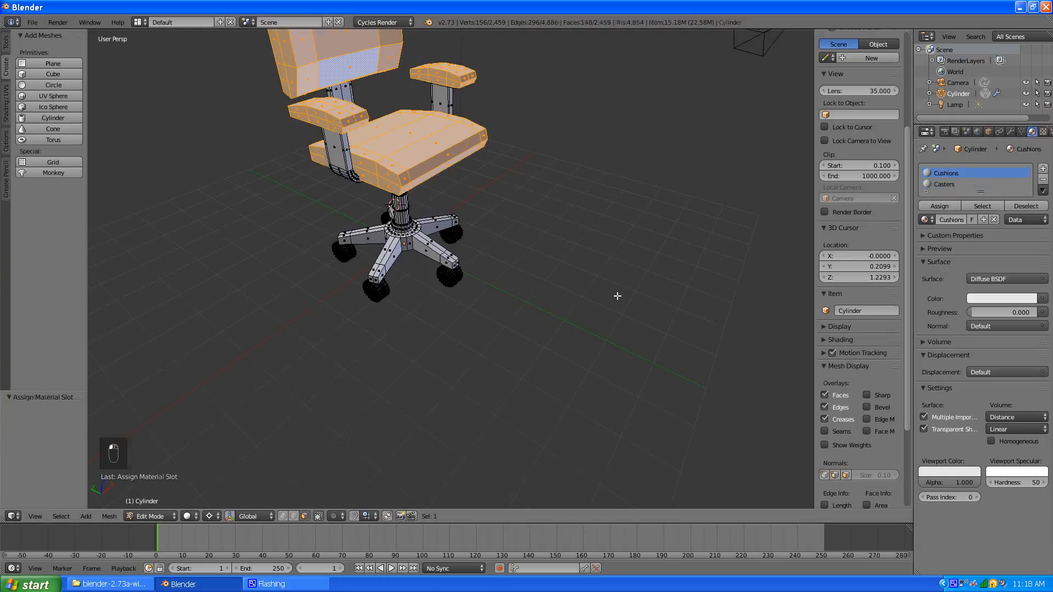
pyautogui.press('a')
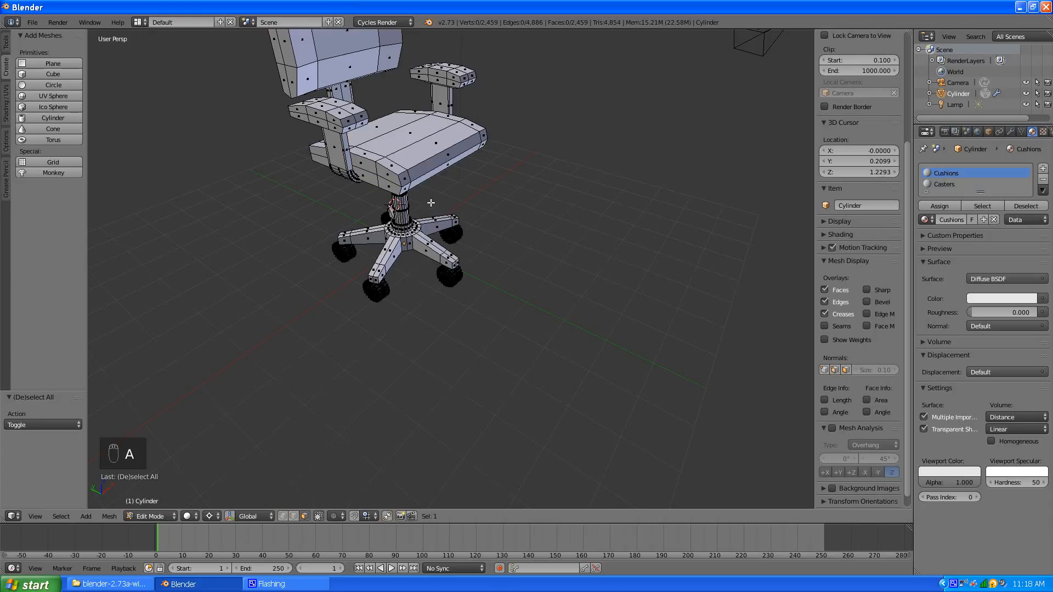
# Set the viewport color of the Cushions material to light red
pyautogui.moveTo(431, 203)
pyautogui.mouseDown(button='middle')
pyautogui.moveTo(398, 198)
pyautogui.moveTo(446, 211)
pyautogui.mouseUp(button='middle')
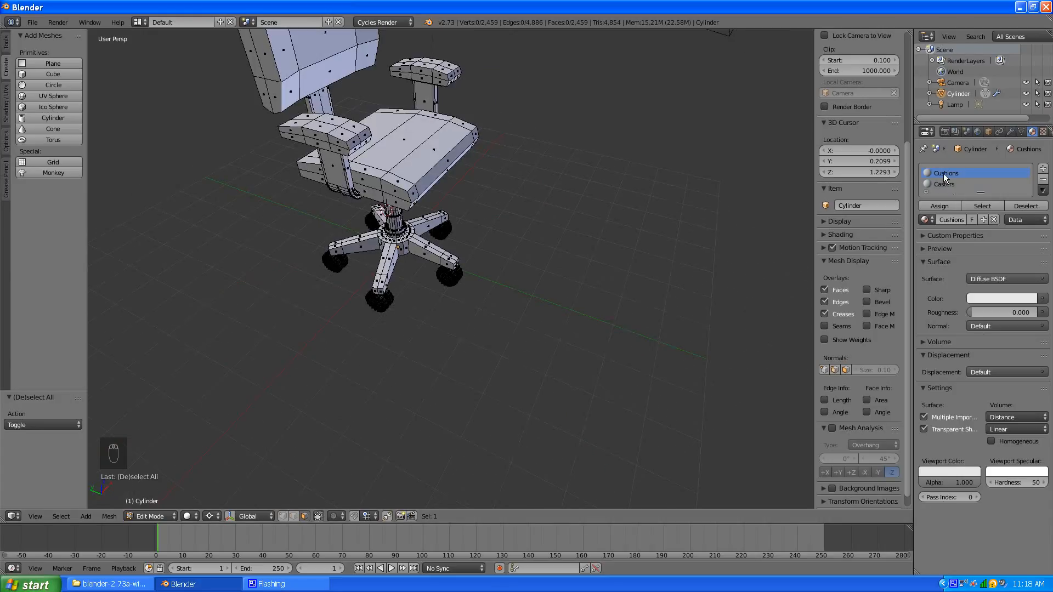
pyautogui.click(949, 470)
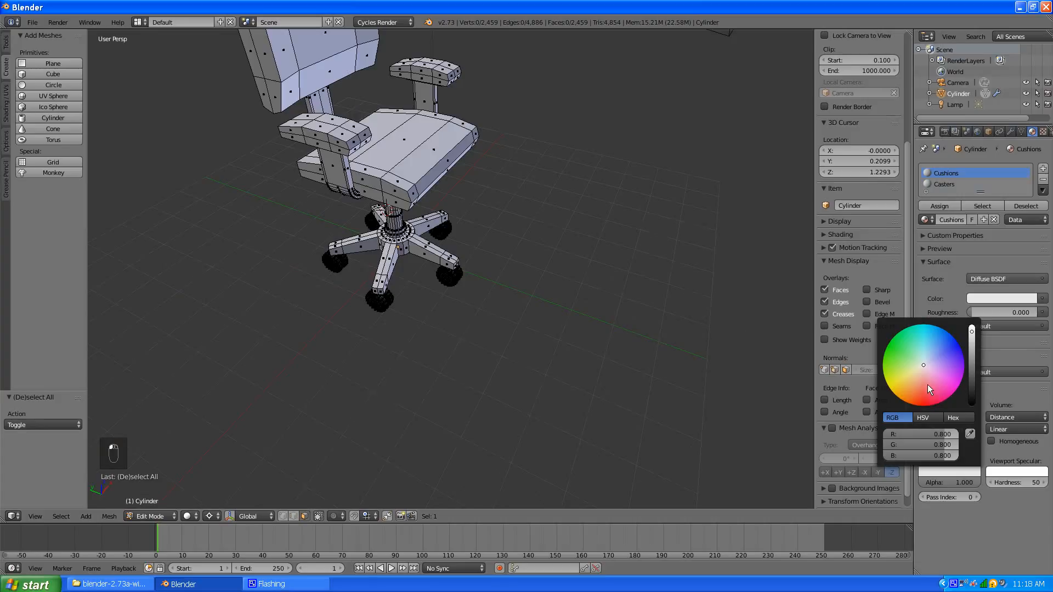
pyautogui.click(927, 384)
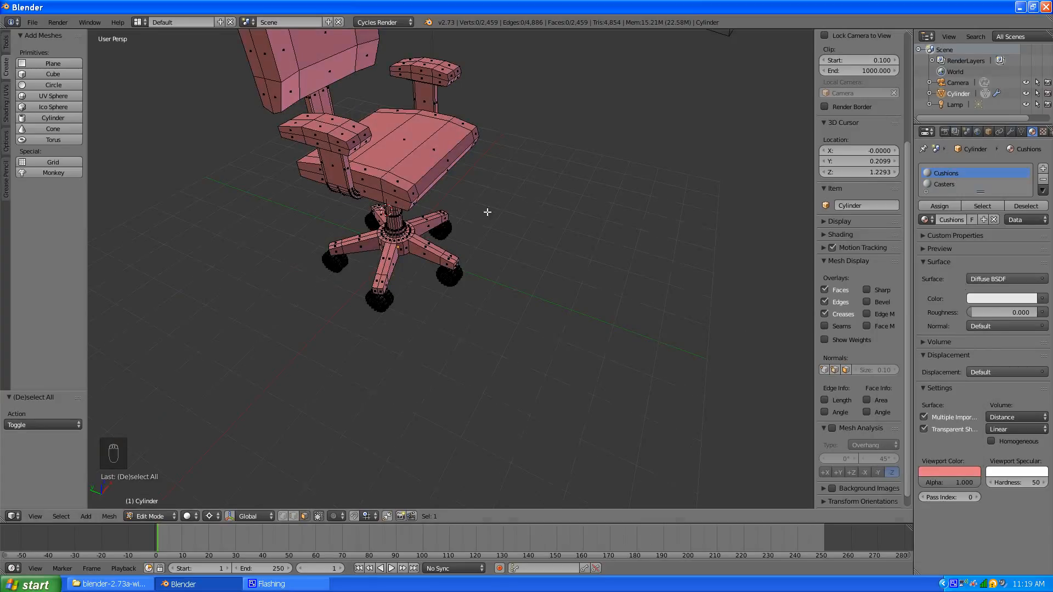
# Select the chair's whole five-legged base with its central column, leaving out the casters
pyautogui.scroll(5, 420, 245)
pyautogui.scroll(-4, 413, 251)
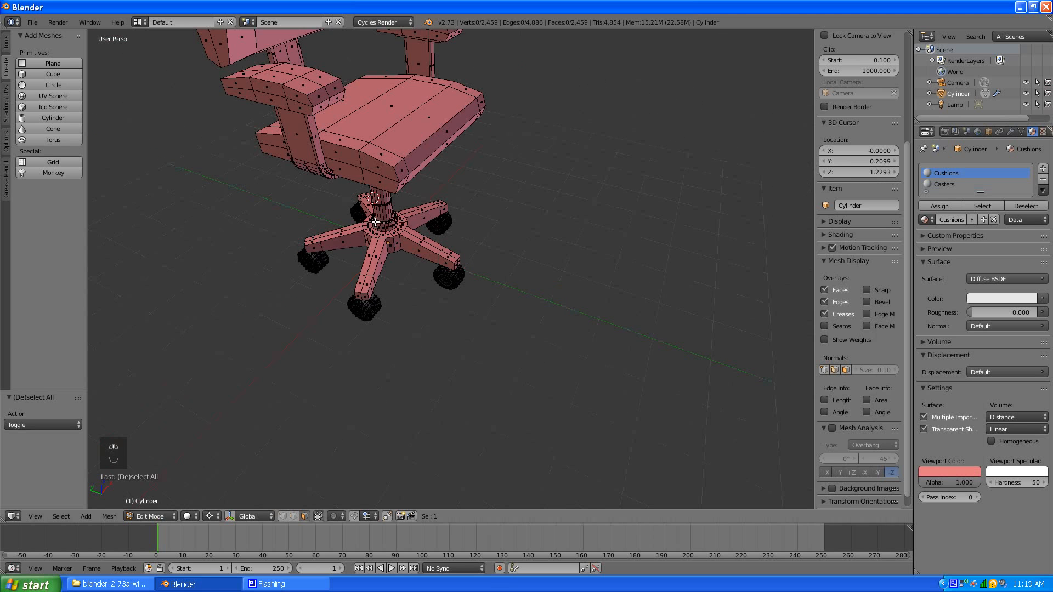
pyautogui.moveTo(375, 222); pyautogui.dragTo(456, 176, button='middle')
pyautogui.scroll(4, 439, 199)
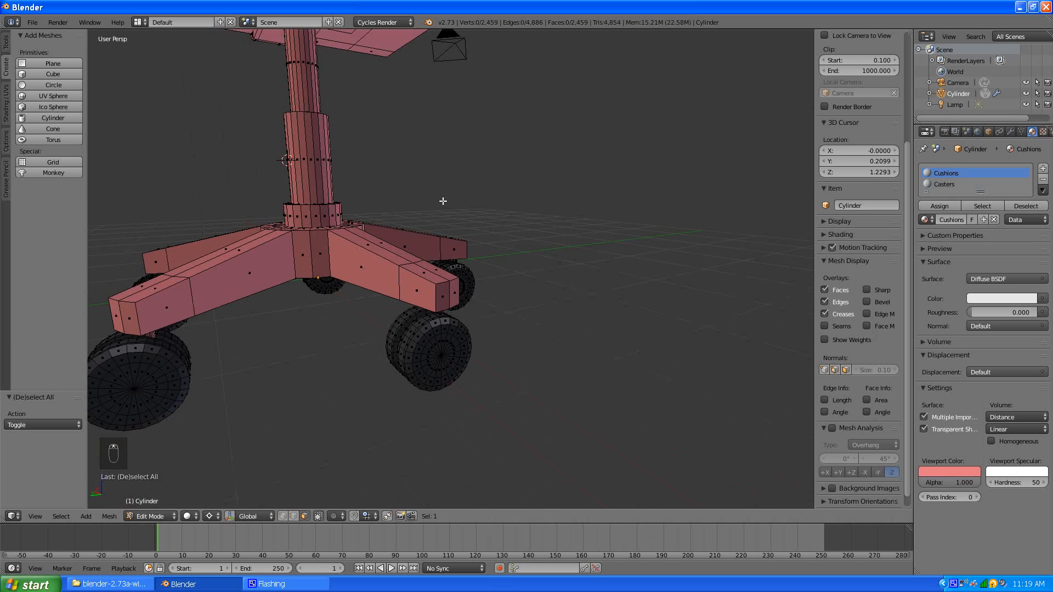
pyautogui.scroll(-4, 498, 244)
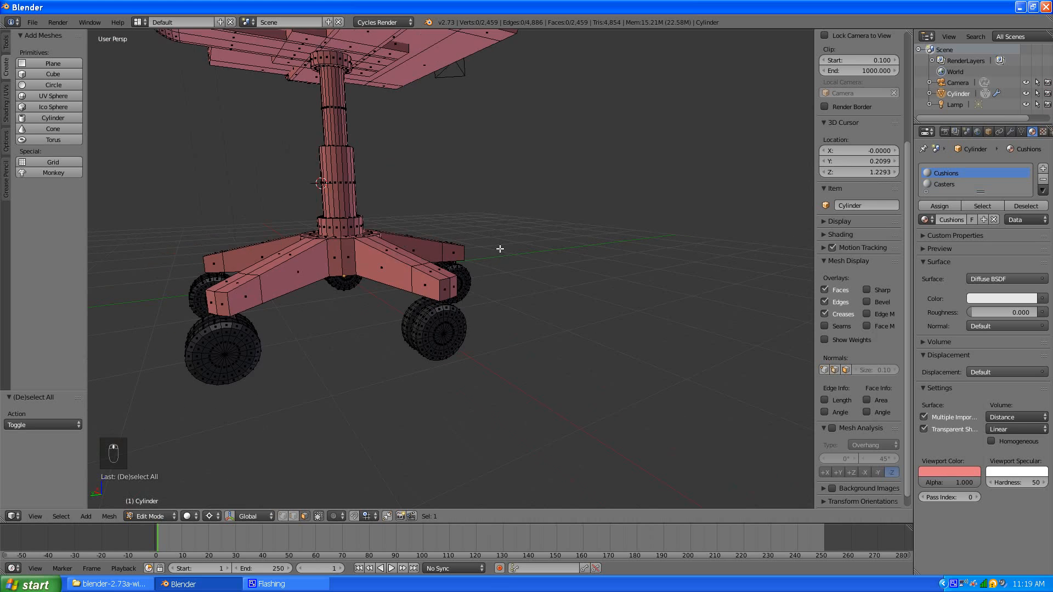
pyautogui.rightClick(415, 267)
pyautogui.moveTo(469, 216); pyautogui.dragTo(394, 233, button='middle')
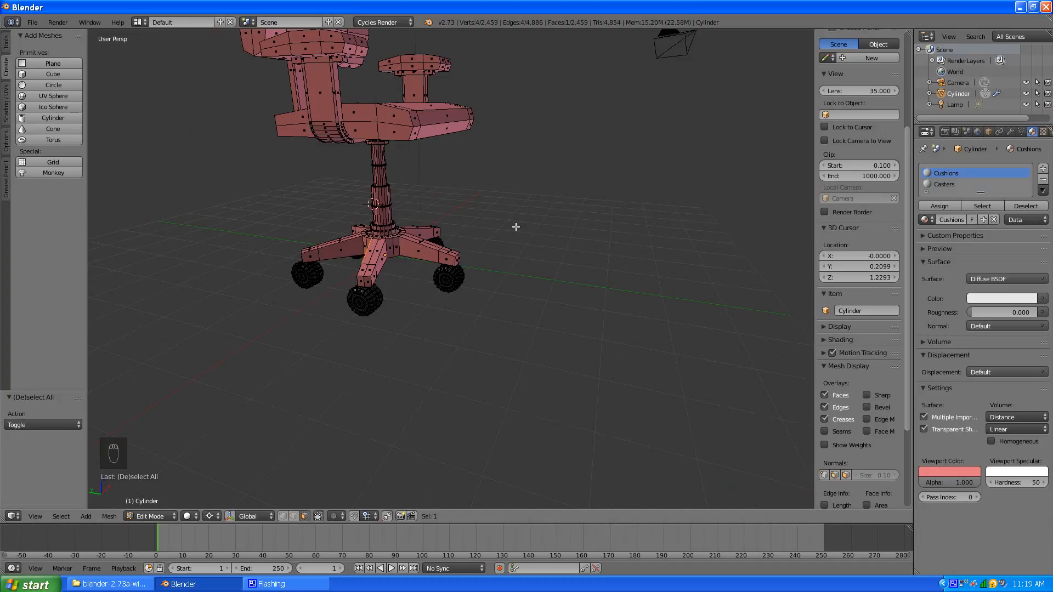
pyautogui.hotkey('ctrl', 'l')
pyautogui.scroll(3, 412, 211)
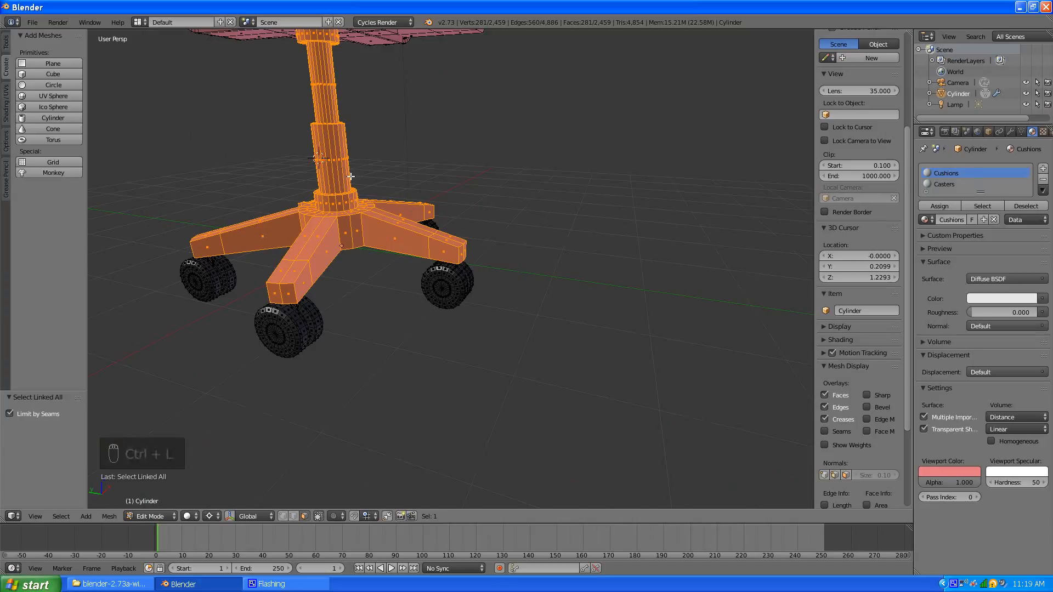
pyautogui.scroll(-2, 400, 183)
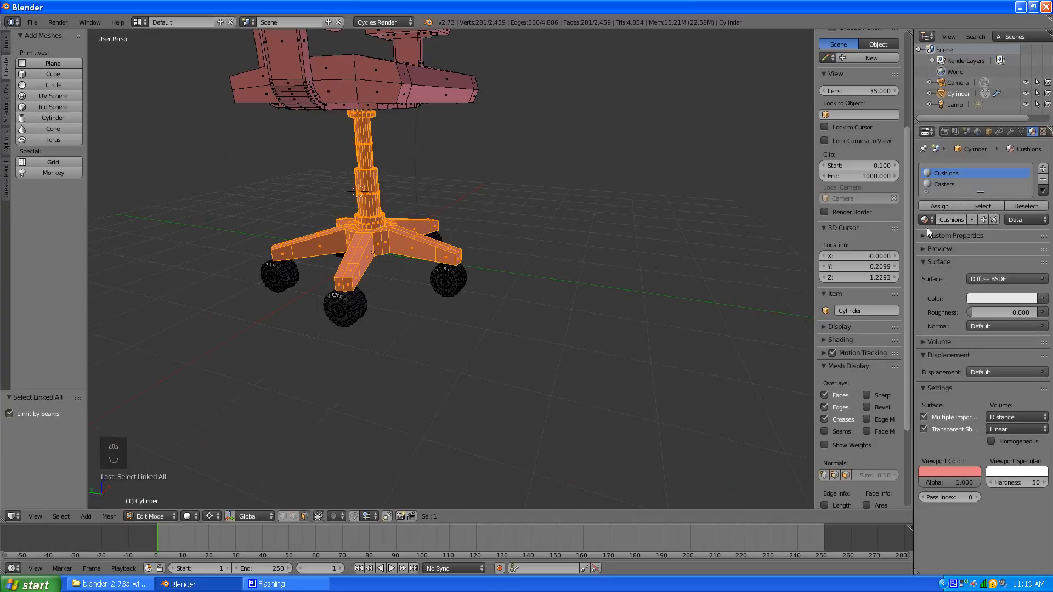
# Add a third material named ChairBase and set its viewport color to gray with RGB values of 0.163
pyautogui.click(1043, 169)
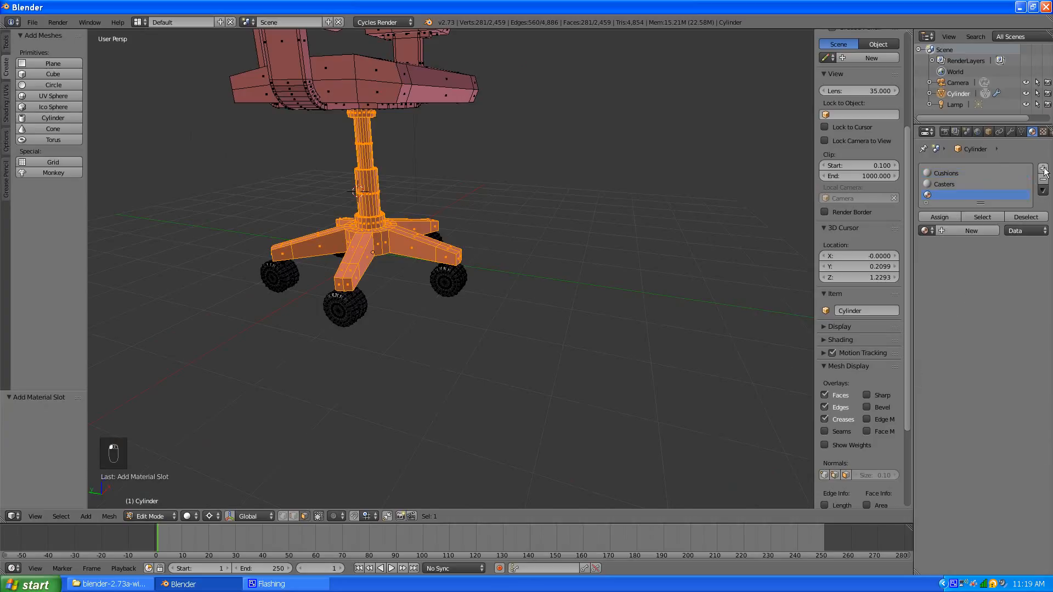
pyautogui.click(943, 230)
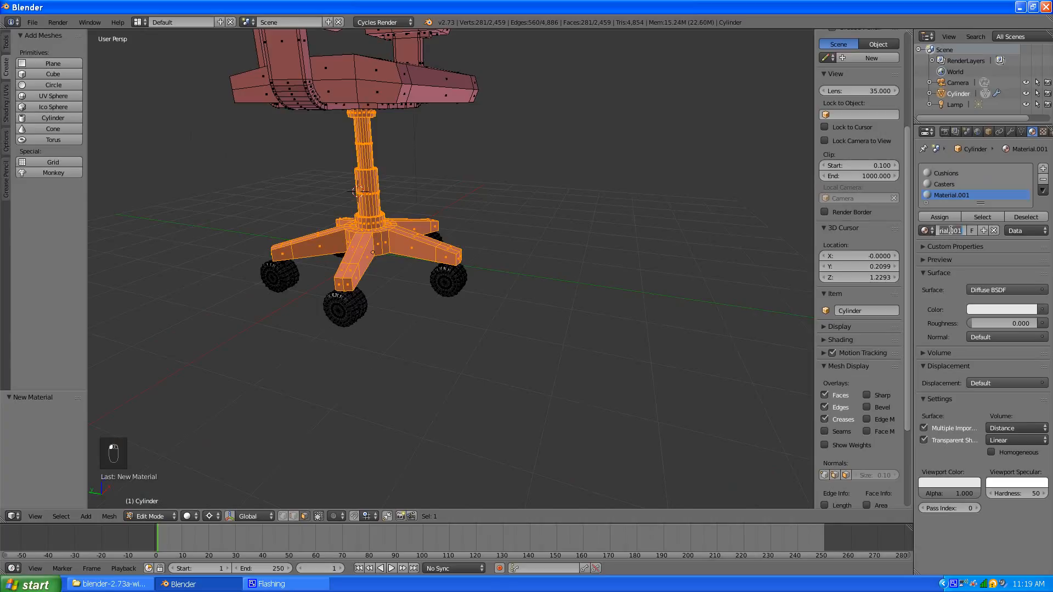
pyautogui.write('Base')
pyautogui.press('Return')
pyautogui.click(950, 232)
pyautogui.write('ChairBase')
pyautogui.press('Return')
pyautogui.click(949, 484)
pyautogui.moveTo(969, 387); pyautogui.dragTo(975, 381)
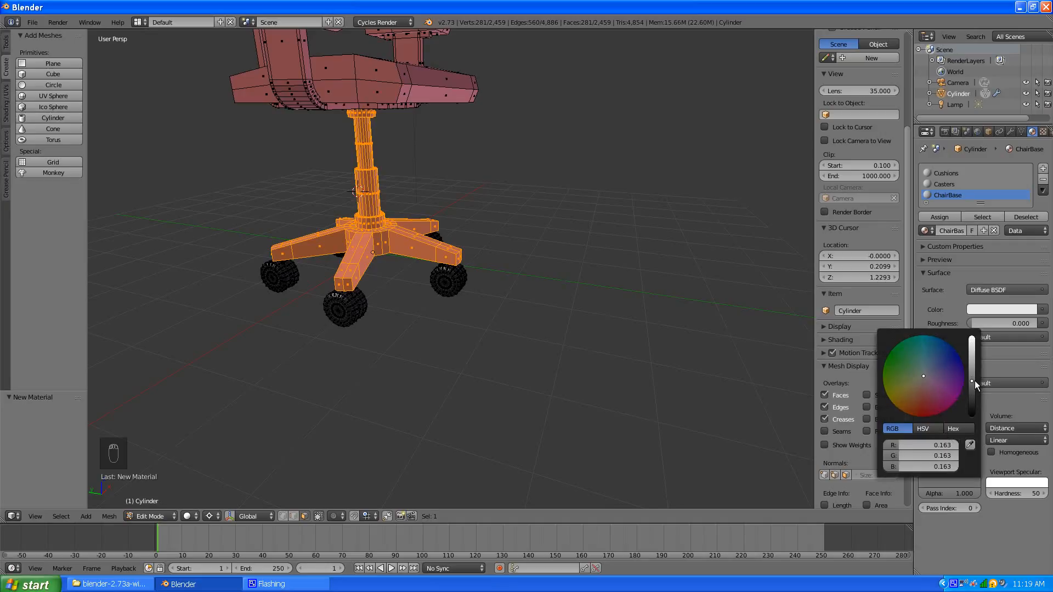
# Assign the ChairBase material to the selected five-legged base and column, and clear the selection
pyautogui.click(941, 215)
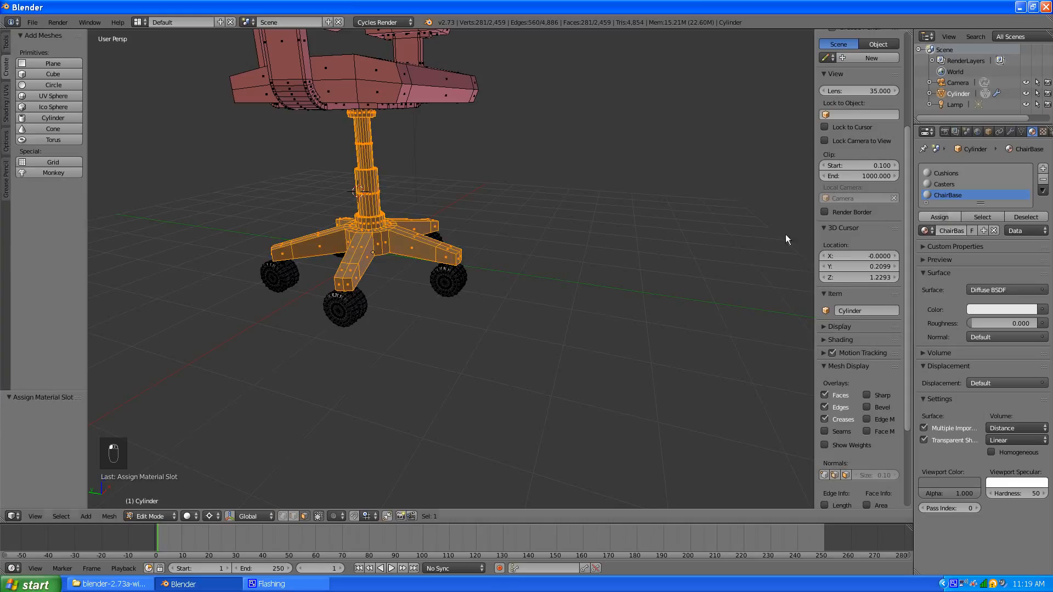
pyautogui.press('a')
# Select the side faces of the column's wide lower sleeve together with the ring of faces on its upper rim
pyautogui.scroll(3, 365, 193)
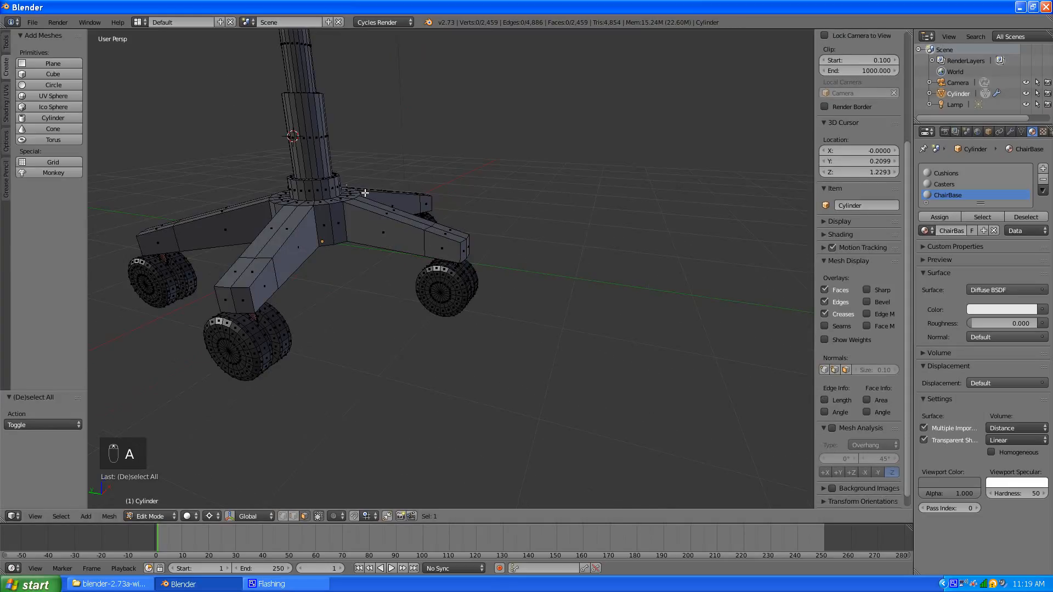
pyautogui.keyDown('alt'); pyautogui.click(312, 139); pyautogui.keyUp('alt')
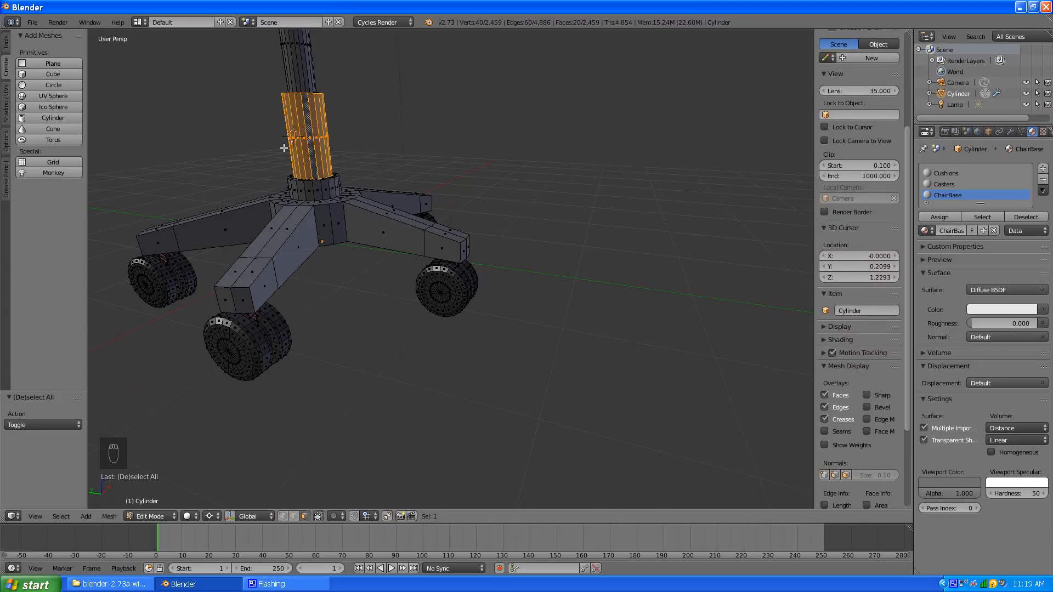
pyautogui.moveTo(284, 148); pyautogui.dragTo(280, 116, button='middle')
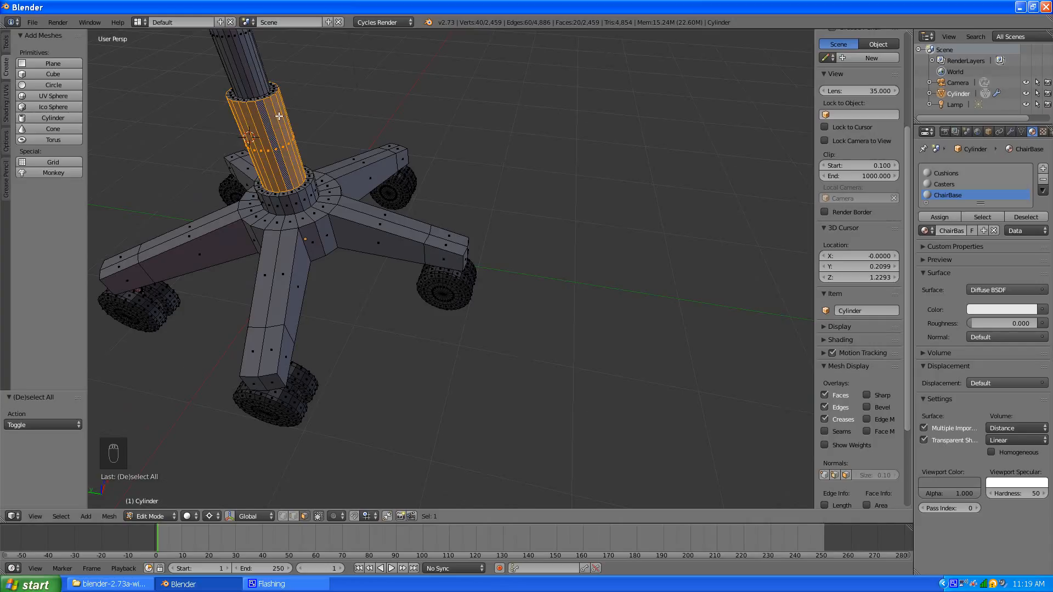
pyautogui.press('KP_Decimal')
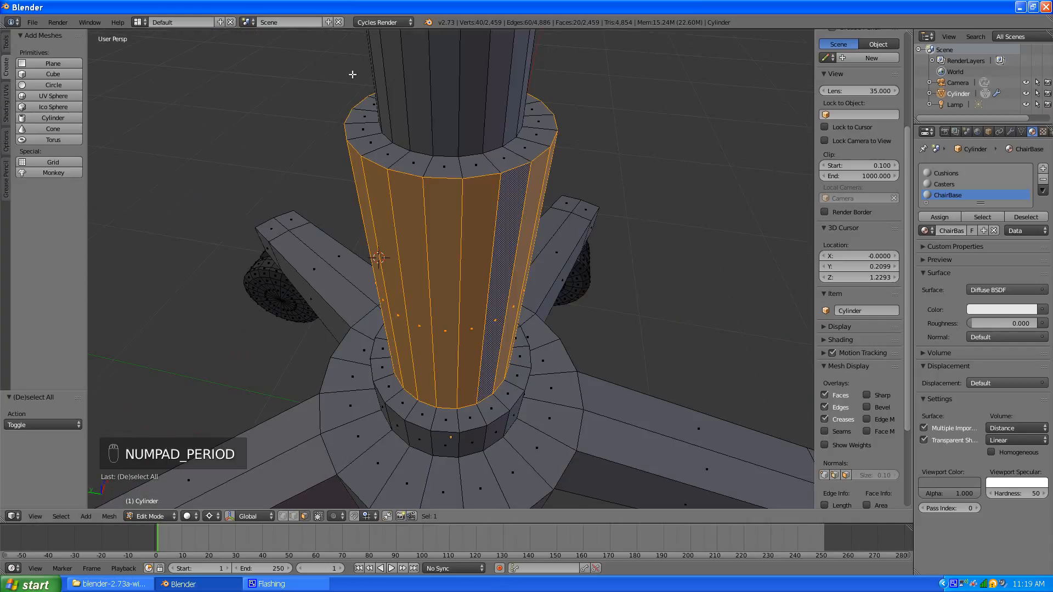
pyautogui.keyDown('alt'); pyautogui.click(400, 156); pyautogui.keyUp('alt')
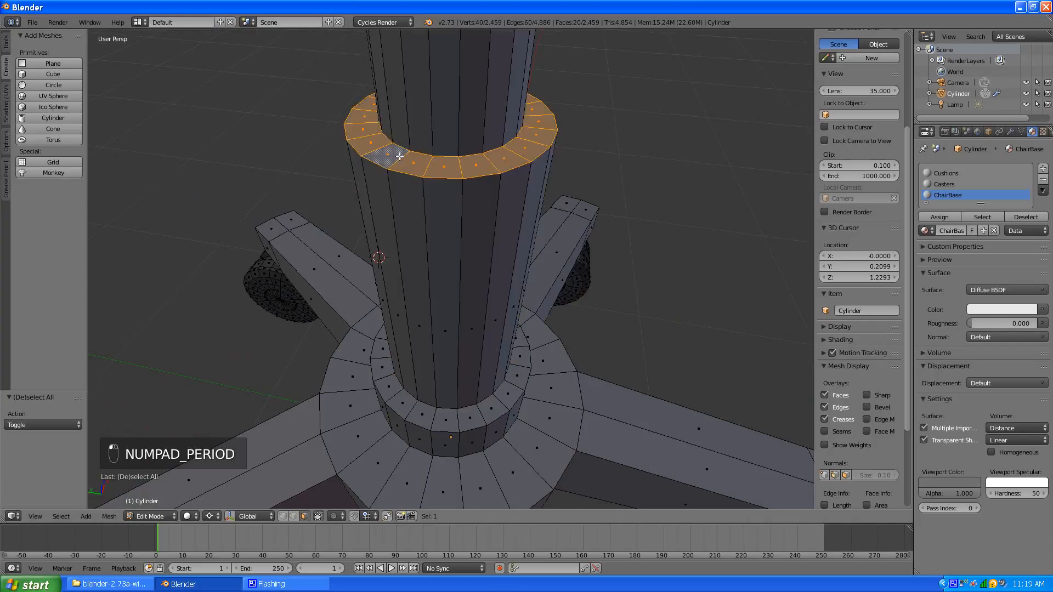
pyautogui.keyDown('alt'); pyautogui.keyDown('shift'); pyautogui.click(400, 201); pyautogui.keyUp('shift'); pyautogui.keyUp('alt')
pyautogui.scroll(-6, 555, 162)
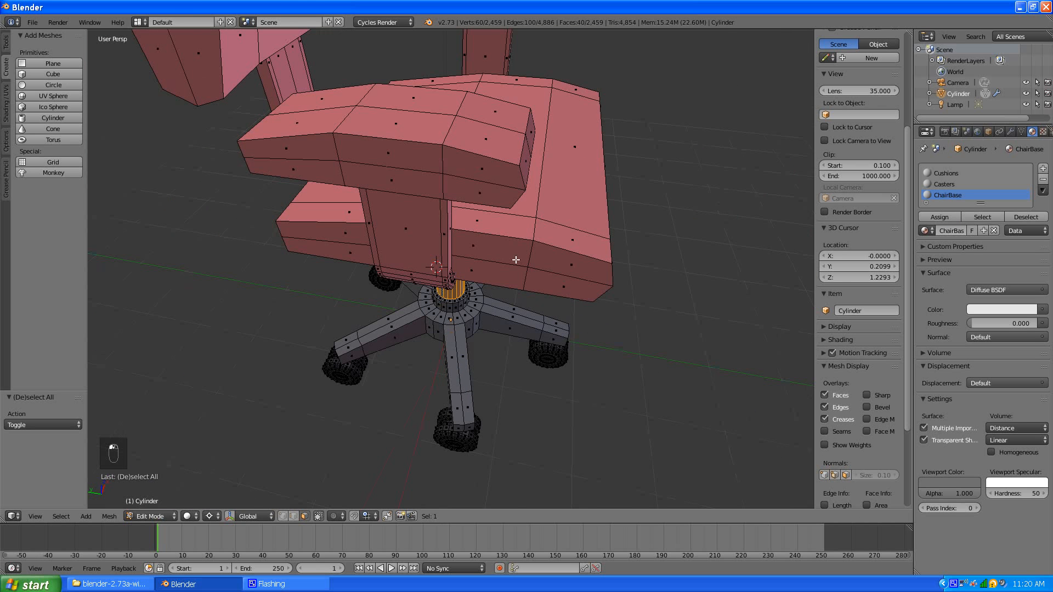
pyautogui.moveTo(516, 260); pyautogui.dragTo(607, 228, button='middle')
pyautogui.scroll(2, 563, 258)
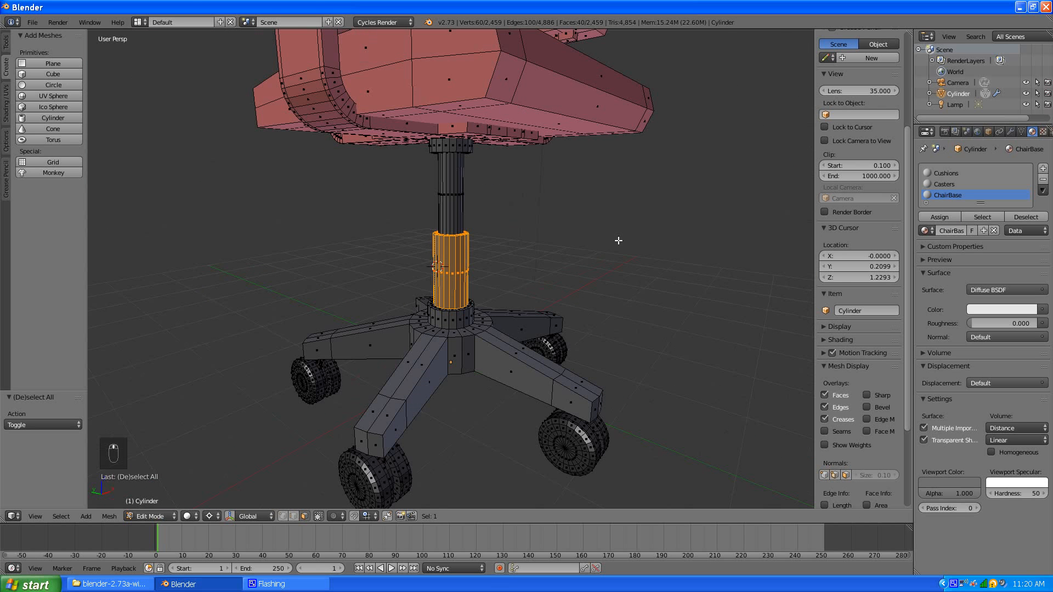
# Add a fourth material to the chair and name it ChairPiston
pyautogui.click(1043, 168)
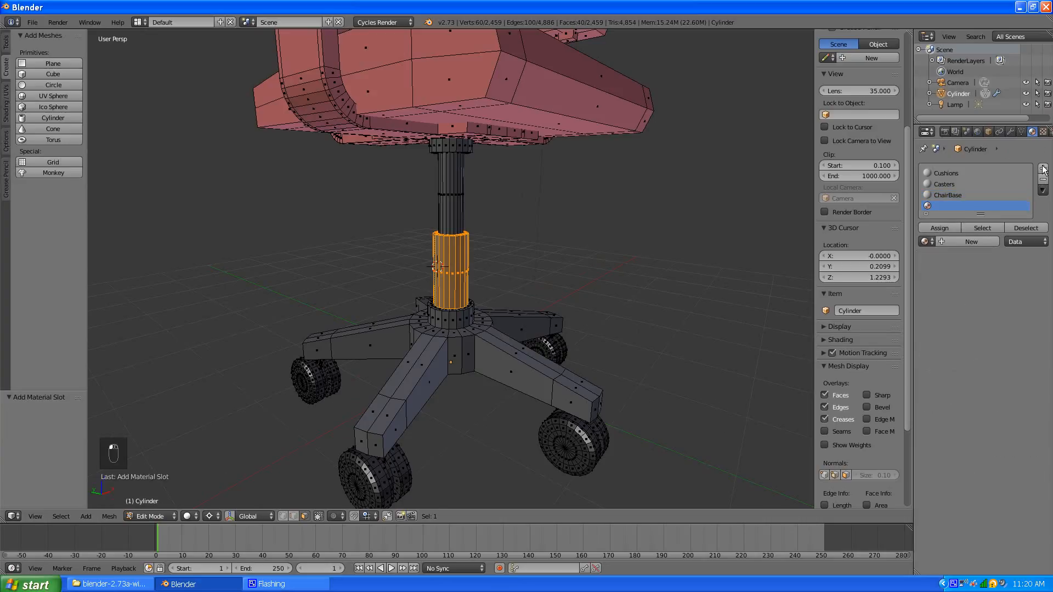
pyautogui.click(941, 240)
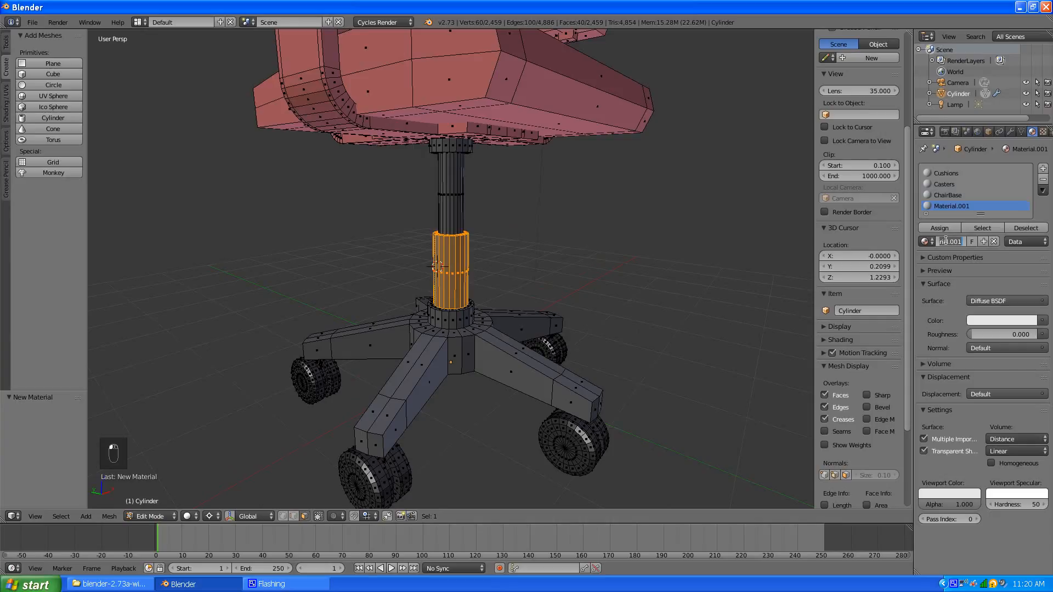
pyautogui.write('Cl')
pyautogui.press('Return')
pyautogui.doubleClick(955, 240)
# Set the ChairPiston viewport color to a muted blue-gray, assign the material to the selected column sleeve, and clear the selection
pyautogui.click(943, 494)
pyautogui.click(945, 495)
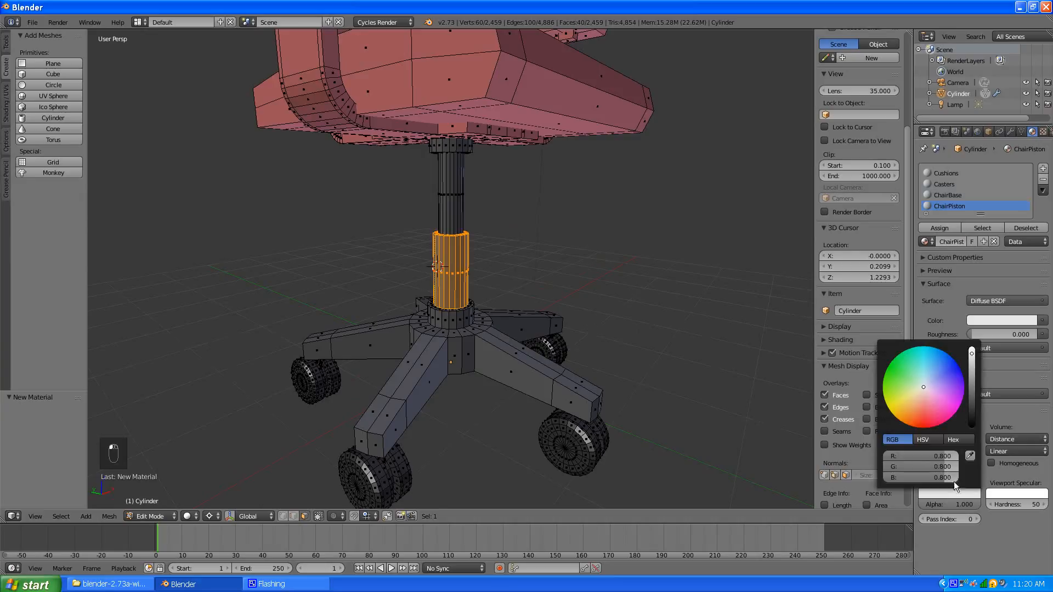
pyautogui.click(929, 380)
pyautogui.moveTo(968, 381); pyautogui.dragTo(971, 389)
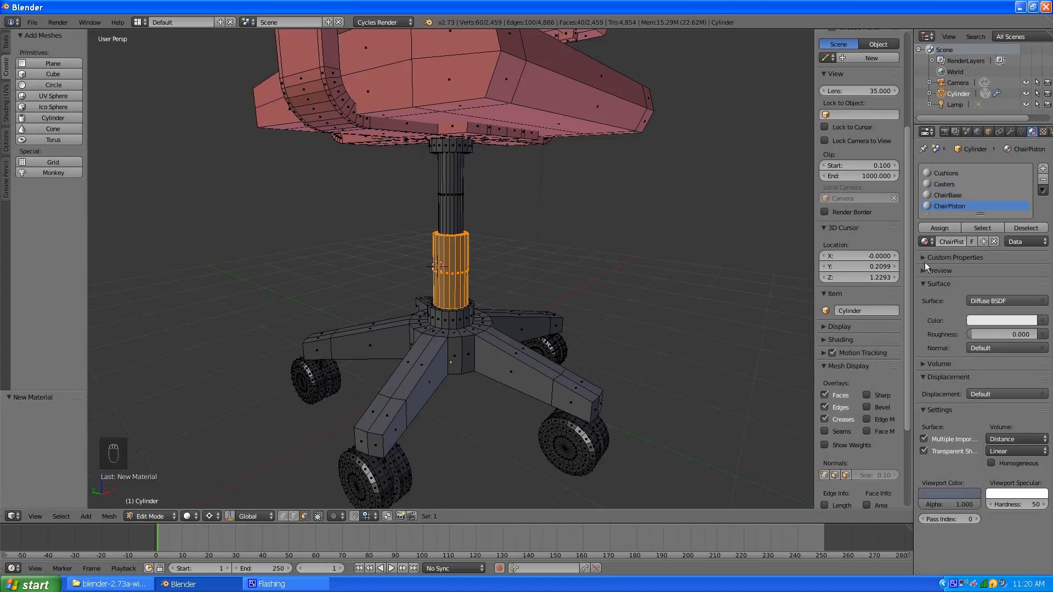
pyautogui.click(935, 227)
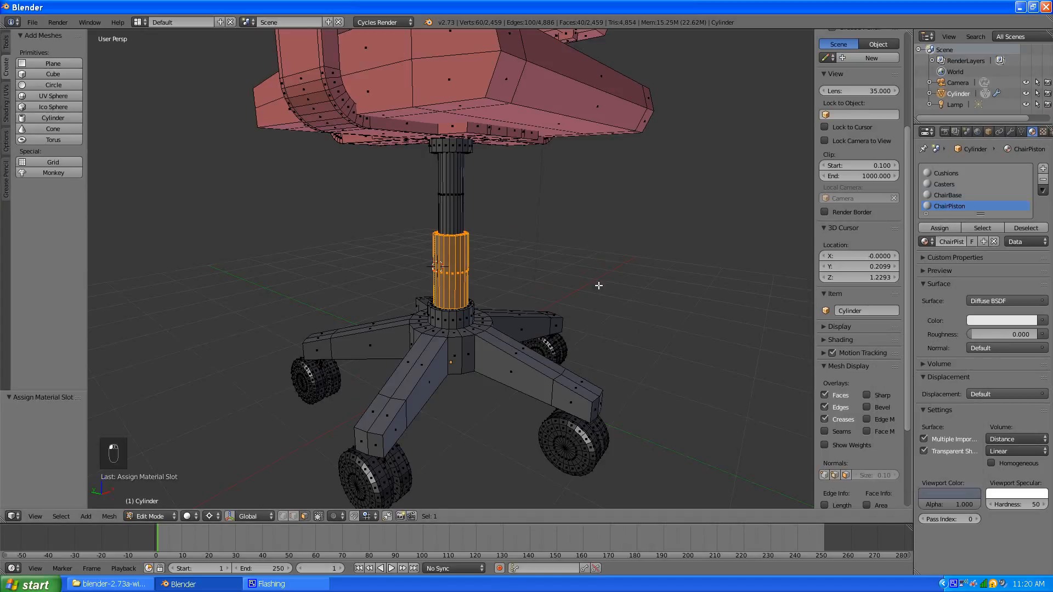
pyautogui.press('a')
# Select the entire linked frame under the seat with its armrest and backrest supports, assign it the ChairPiston material, and clear the selection
pyautogui.moveTo(497, 289); pyautogui.dragTo(471, 263, button='middle')
pyautogui.scroll(5, 471, 263)
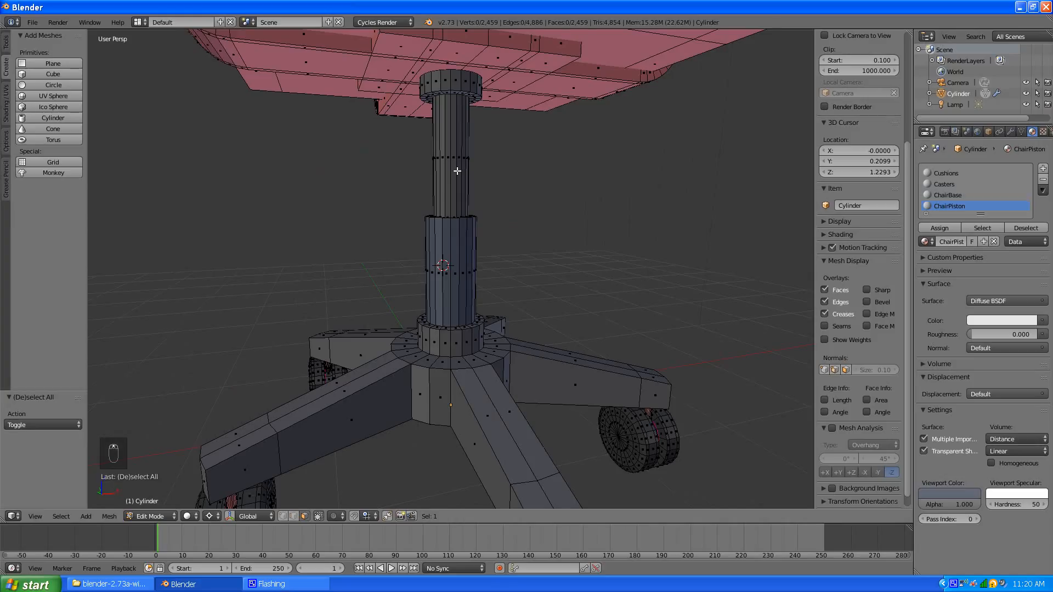
pyautogui.scroll(-2, 462, 128)
pyautogui.moveTo(399, 177); pyautogui.dragTo(411, 143, button='middle')
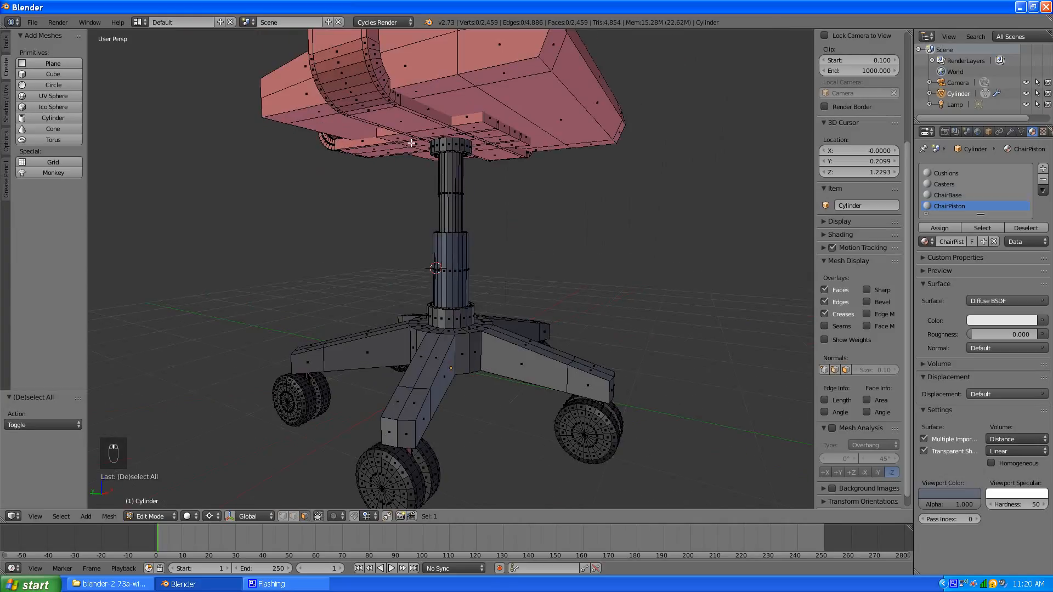
pyautogui.keyDown('alt'); pyautogui.rightClick(396, 116); pyautogui.keyUp('alt')
pyautogui.hotkey('ctrl', 'l')
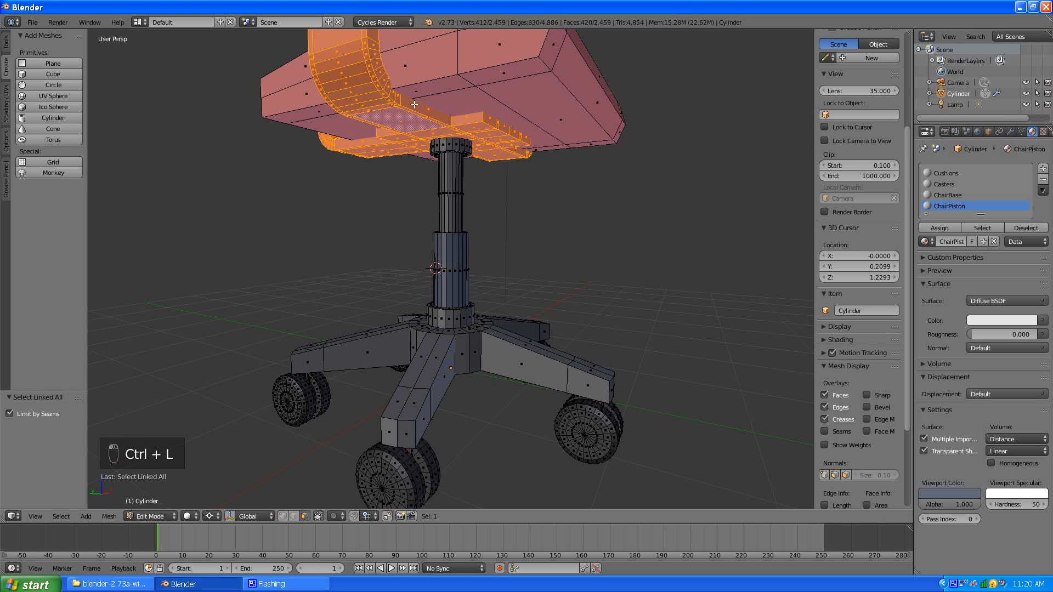
pyautogui.scroll(-4, 533, 160)
pyautogui.moveTo(534, 159); pyautogui.dragTo(577, 182, button='middle')
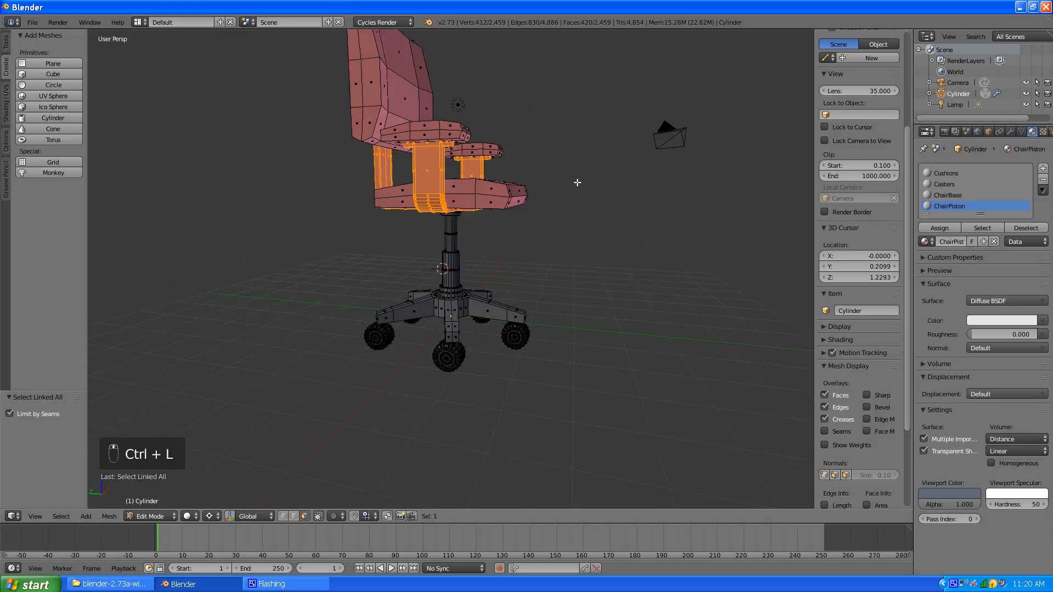
pyautogui.scroll(3, 589, 187)
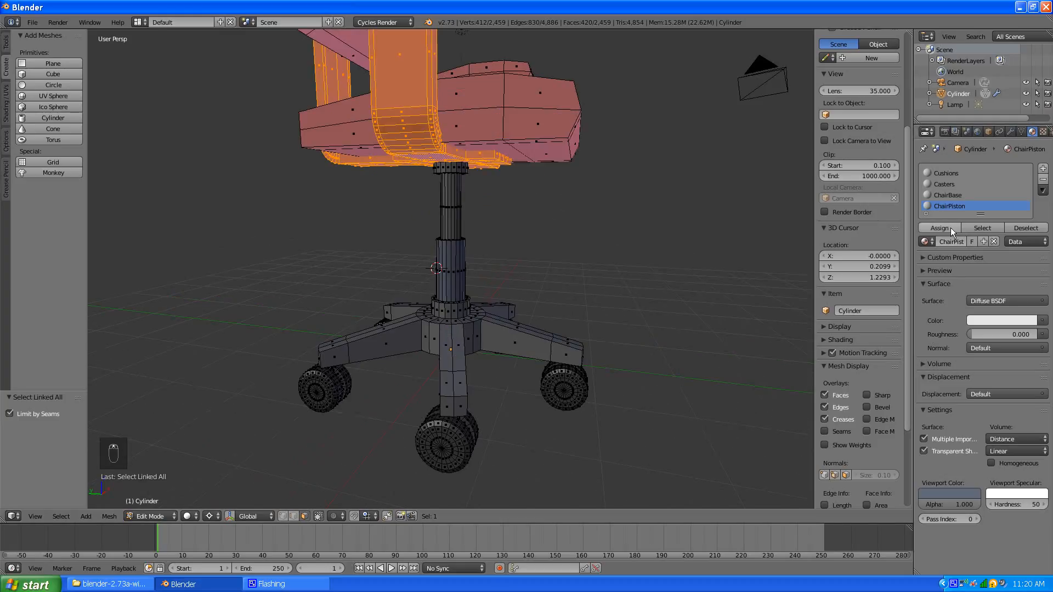
pyautogui.click(949, 228)
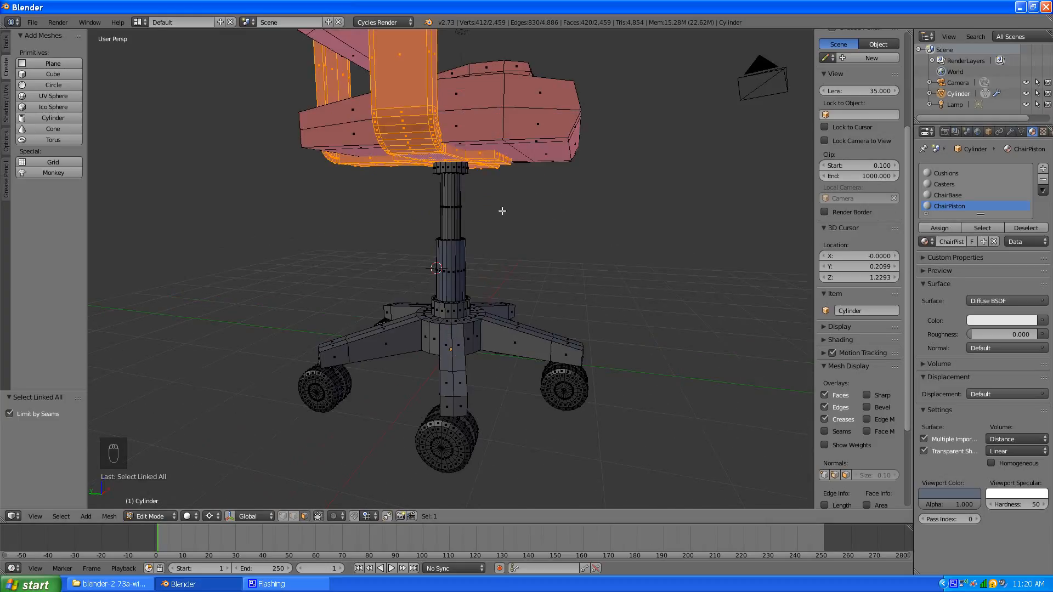
pyautogui.click(940, 226)
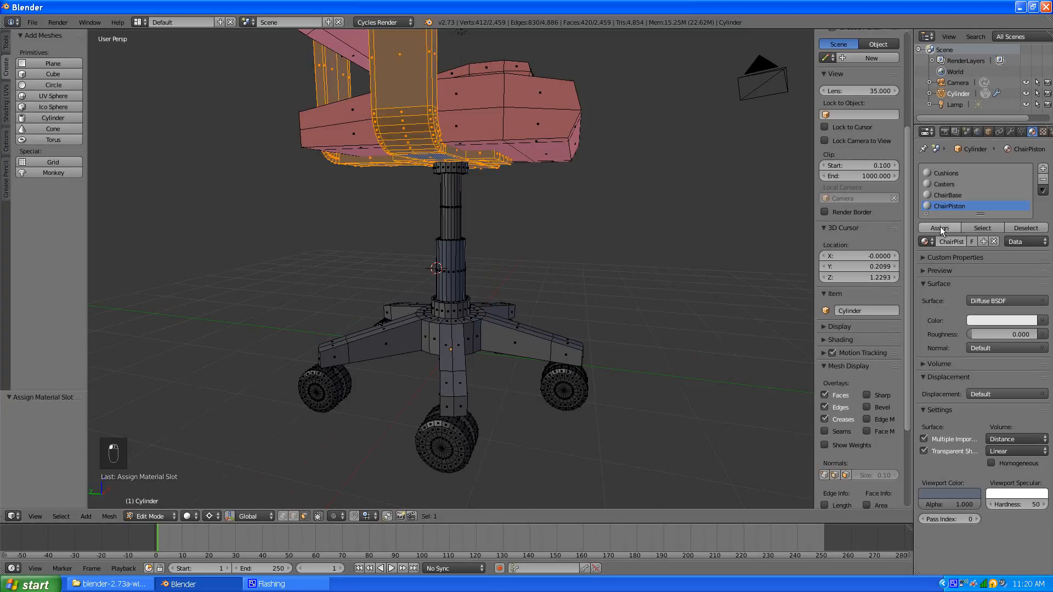
pyautogui.press('a')
# Select the loop of side faces around the column's narrow upper tube
pyautogui.scroll(-3, 481, 146)
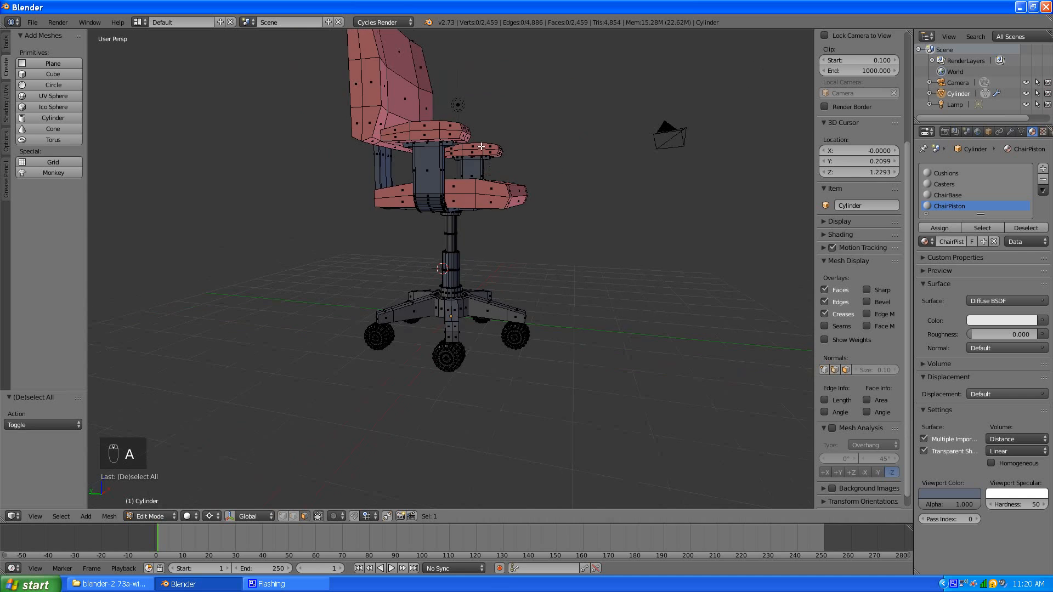
pyautogui.moveTo(466, 180); pyautogui.dragTo(491, 216, button='middle')
pyautogui.scroll(3, 524, 186)
pyautogui.scroll(3, 523, 186)
pyautogui.keyDown('alt'); pyautogui.rightClick(449, 188); pyautogui.keyUp('alt')
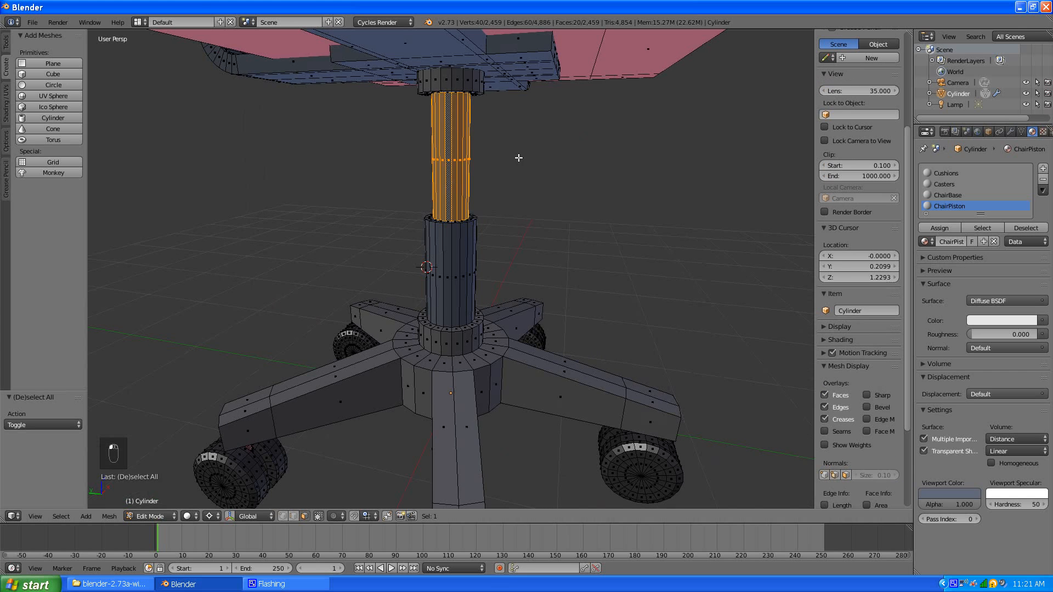
pyautogui.scroll(-5, 518, 157)
pyautogui.moveTo(704, 237); pyautogui.dragTo(625, 226, button='middle')
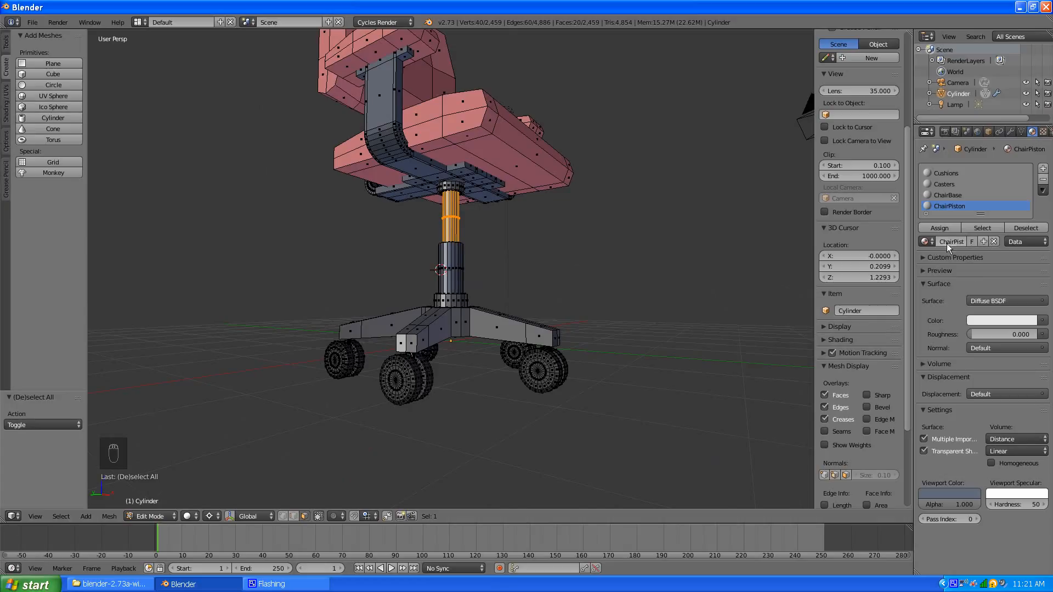
# Add a fifth material named ChairMetal, assign it to the selected upper tube, and clear the selection
pyautogui.click(1042, 172)
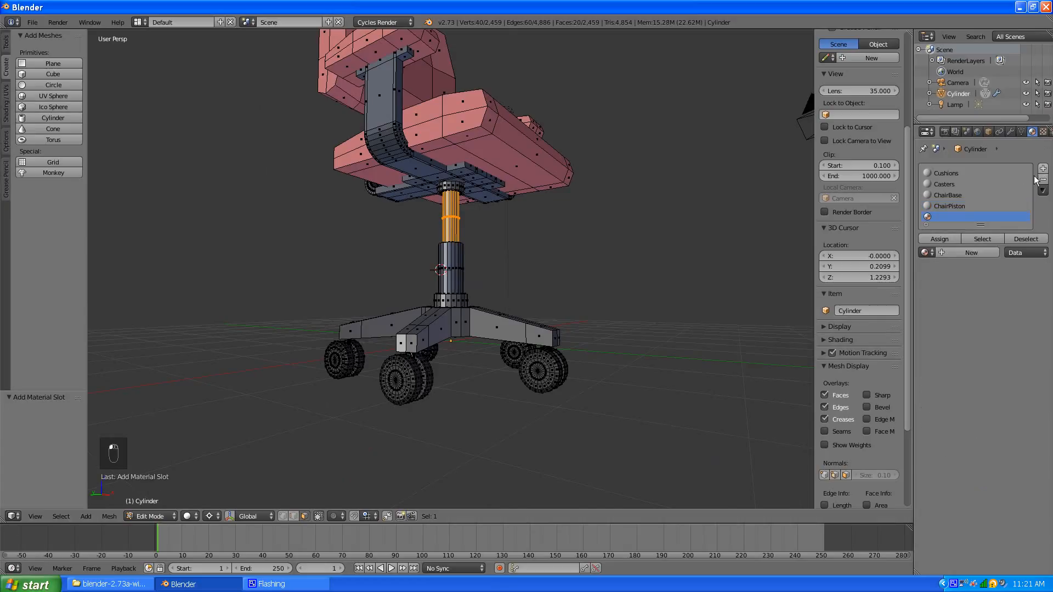
pyautogui.click(943, 254)
pyautogui.click(943, 253)
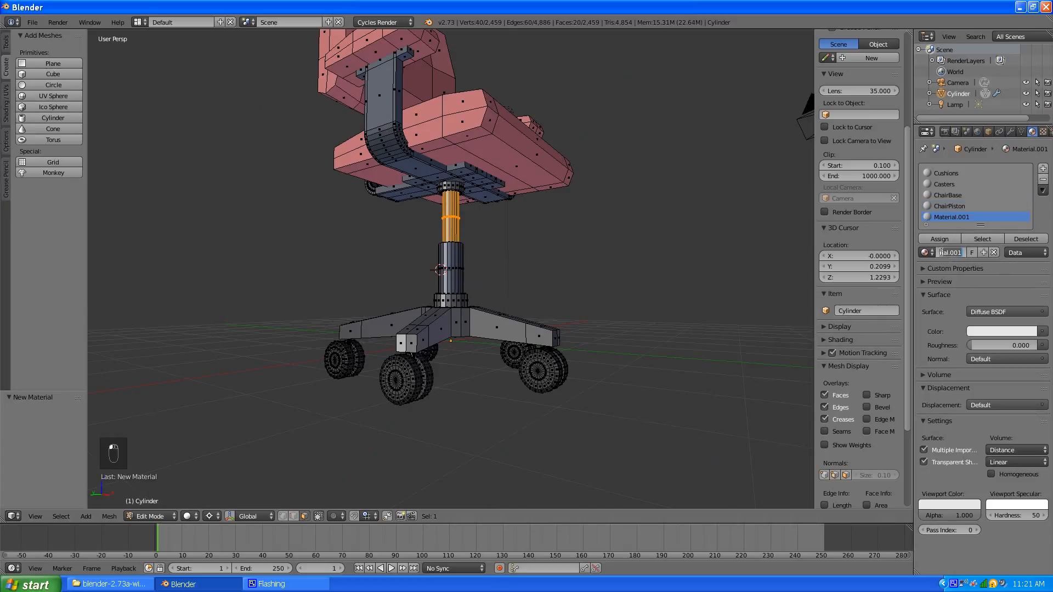
pyautogui.write('ChairMetal')
pyautogui.press('Return')
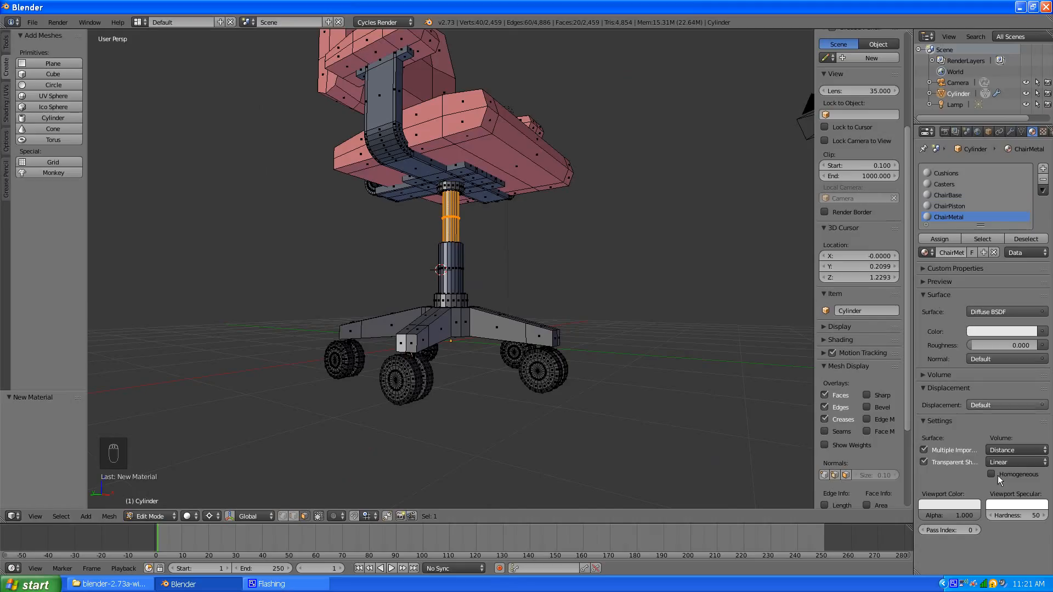
pyautogui.click(939, 240)
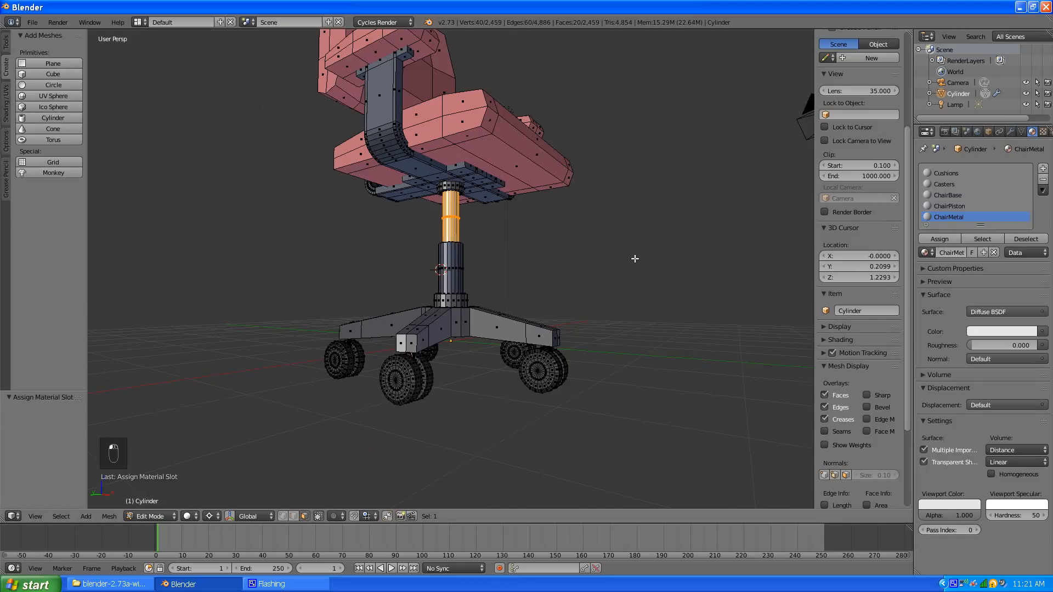
pyautogui.moveTo(635, 256); pyautogui.dragTo(634, 259, button='middle')
pyautogui.press('a')
# Pick a face on each of two caster stems beneath the base legs and extend the selection to both whole stems
pyautogui.scroll(6, 515, 254)
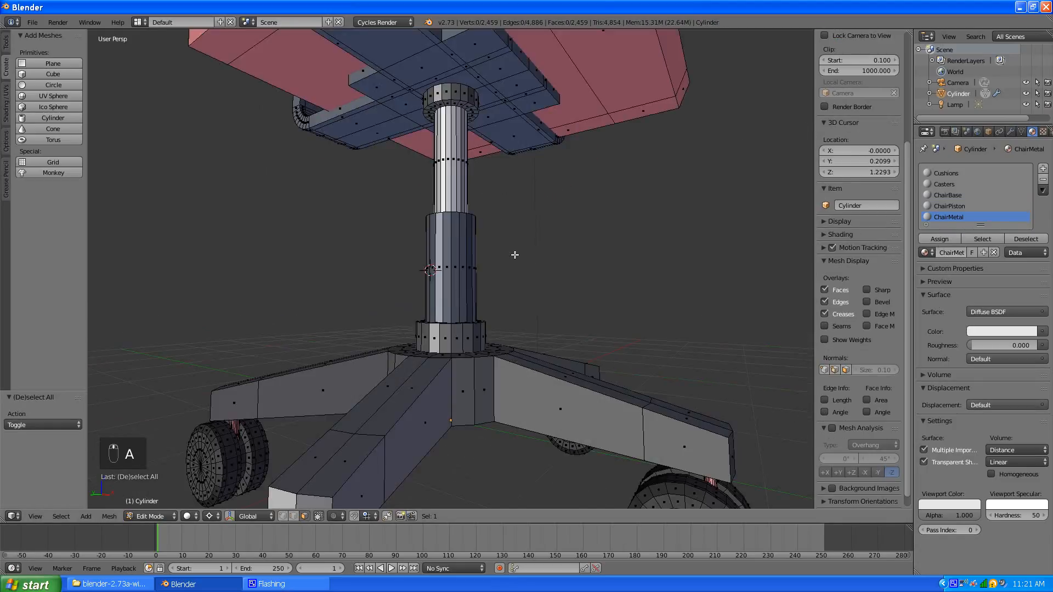
pyautogui.scroll(-4, 515, 254)
pyautogui.moveTo(488, 285); pyautogui.dragTo(391, 318, button='middle')
pyautogui.scroll(4, 391, 318)
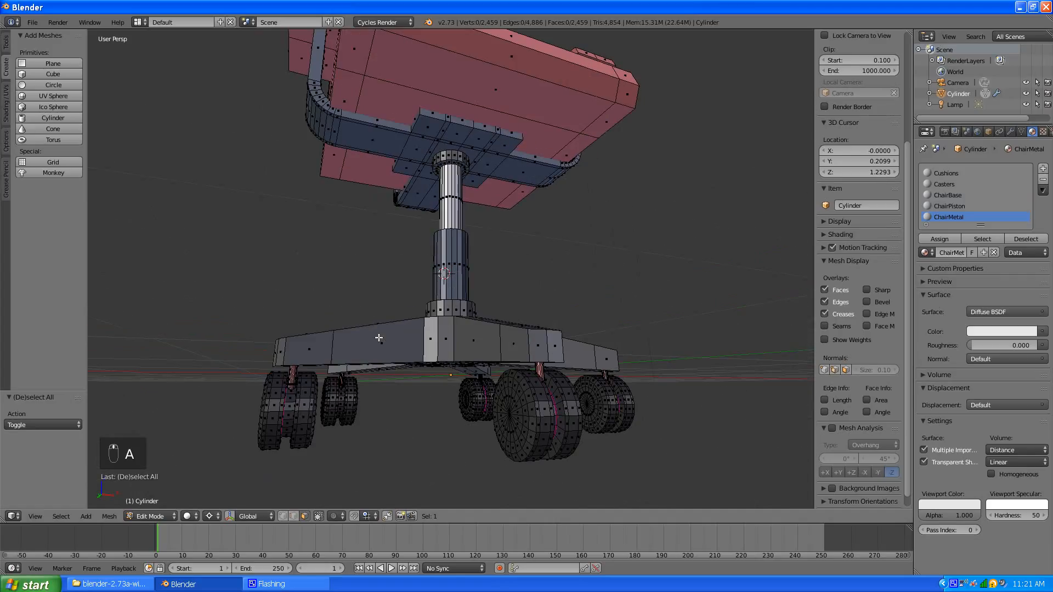
pyautogui.rightClick(291, 375)
pyautogui.moveTo(568, 382); pyautogui.dragTo(538, 393, button='middle')
pyautogui.keyDown('shift'); pyautogui.rightClick(458, 405); pyautogui.keyUp('shift')
pyautogui.moveTo(627, 396); pyautogui.dragTo(593, 377, button='middle')
pyautogui.scroll(2, 592, 378)
pyautogui.moveTo(710, 435); pyautogui.dragTo(675, 427, button='middle')
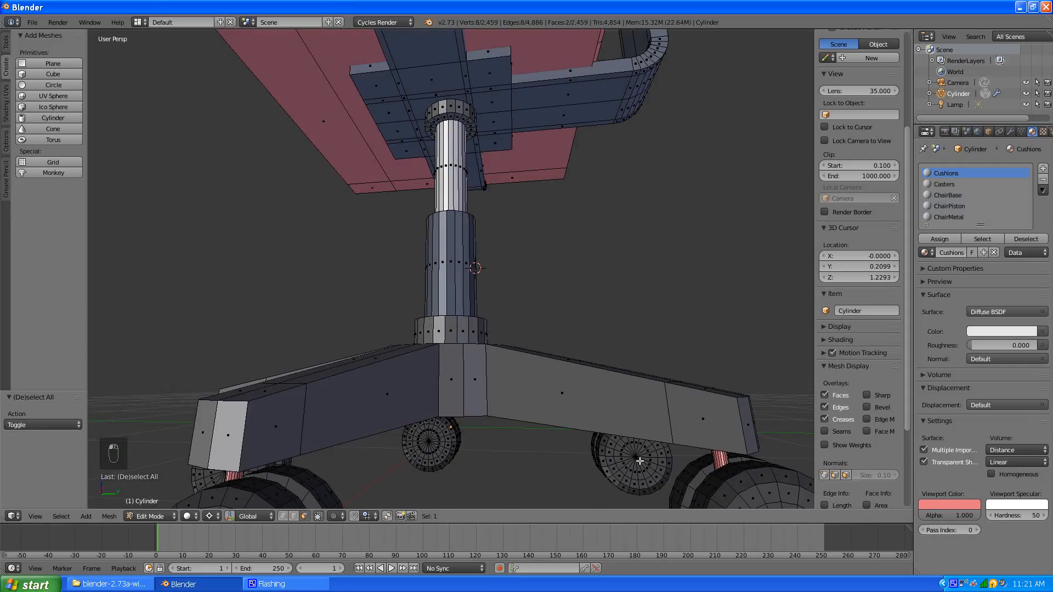
pyautogui.hotkey('ctrl', 'l')
# Add the remaining three whole caster stems to the selection and assign the ChairMetal material to all five
pyautogui.scroll(-3, 522, 450)
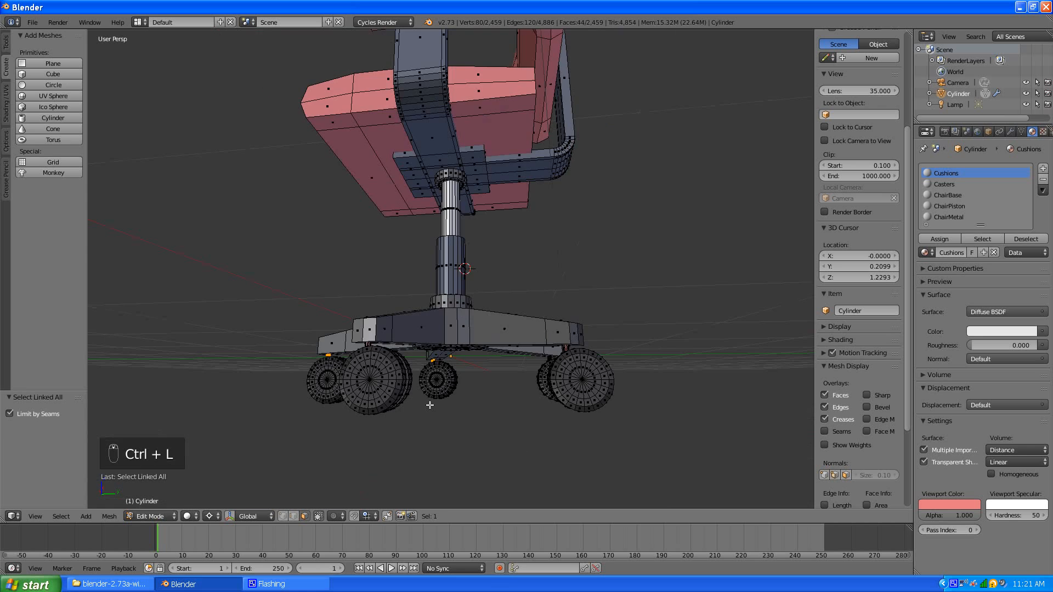
pyautogui.moveTo(430, 404); pyautogui.dragTo(505, 371, button='middle')
pyautogui.scroll(2, 568, 393)
pyautogui.scroll(2, 568, 393)
pyautogui.keyDown('shift'); pyautogui.rightClick(651, 220); pyautogui.keyUp('shift')
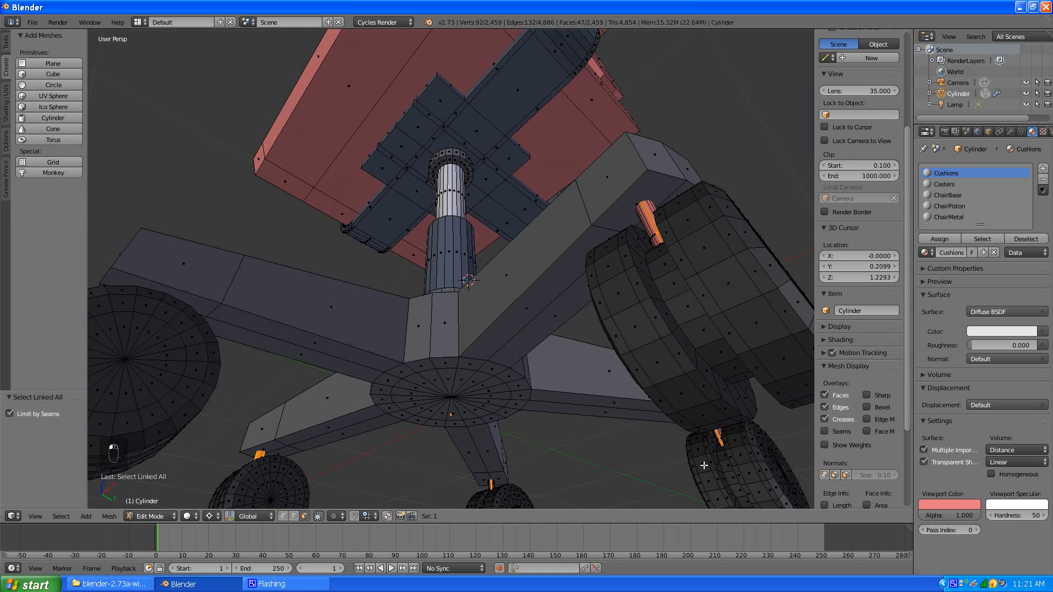
pyautogui.hotkey('ctrl', 'l')
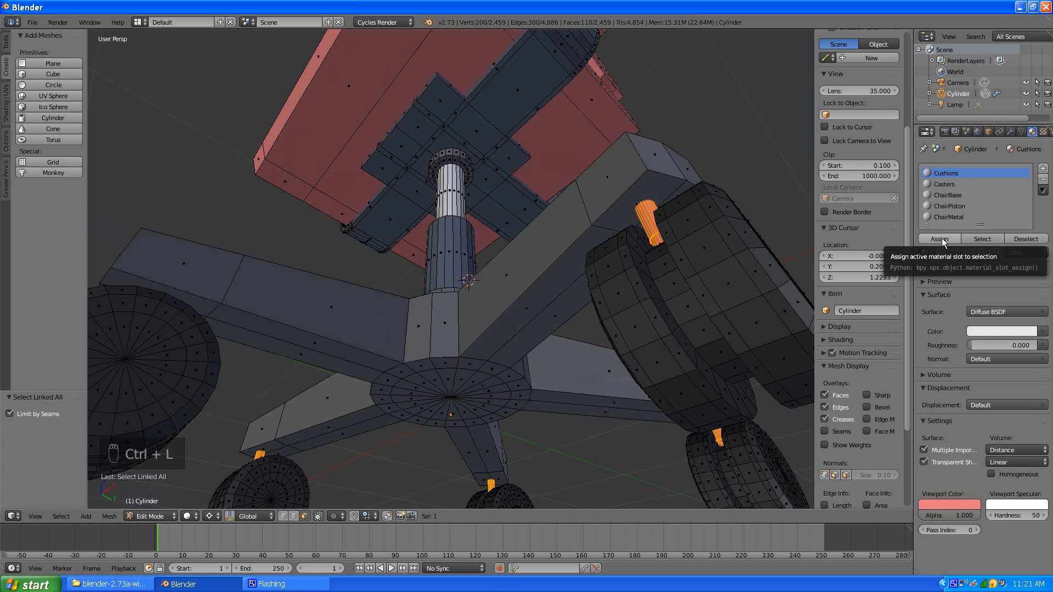
pyautogui.click(949, 218)
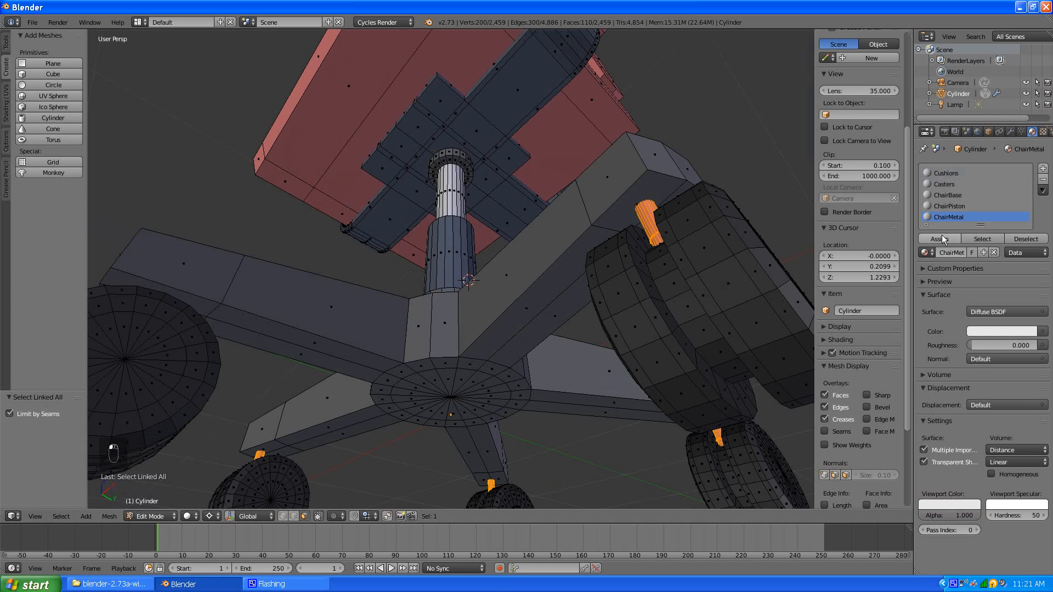
pyautogui.click(939, 240)
pyautogui.scroll(-4, 700, 294)
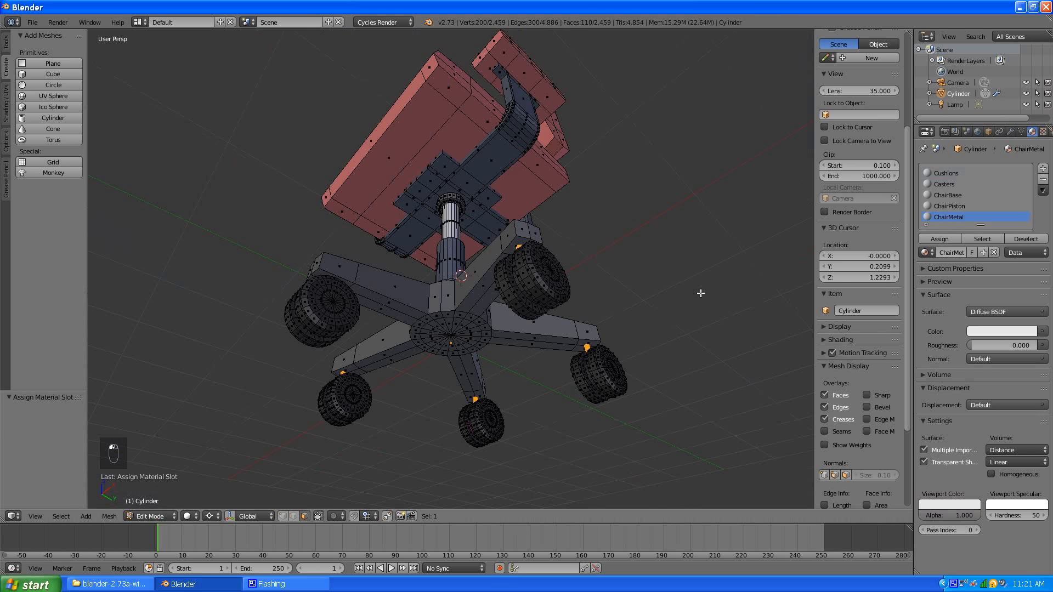
# Clear the face selection, return to Object Mode and apply smooth shading to the whole chair
pyautogui.press('a')
pyautogui.moveTo(531, 301); pyautogui.dragTo(527, 402, button='middle')
pyautogui.scroll(-5, 526, 403)
pyautogui.scroll(4, 494, 257)
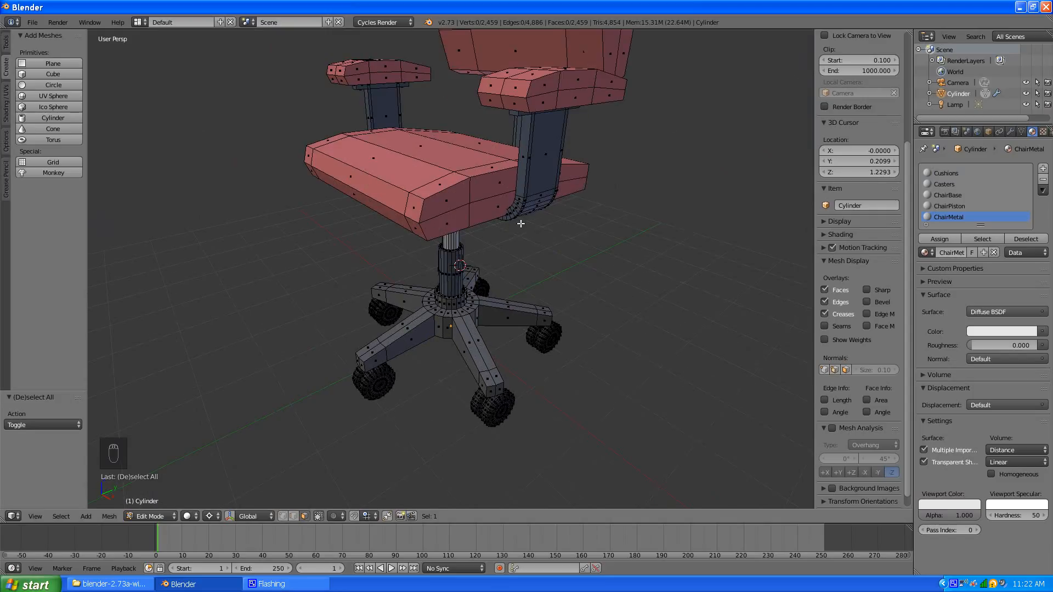
pyautogui.scroll(-5, 520, 224)
pyautogui.moveTo(490, 227); pyautogui.dragTo(439, 213, button='middle')
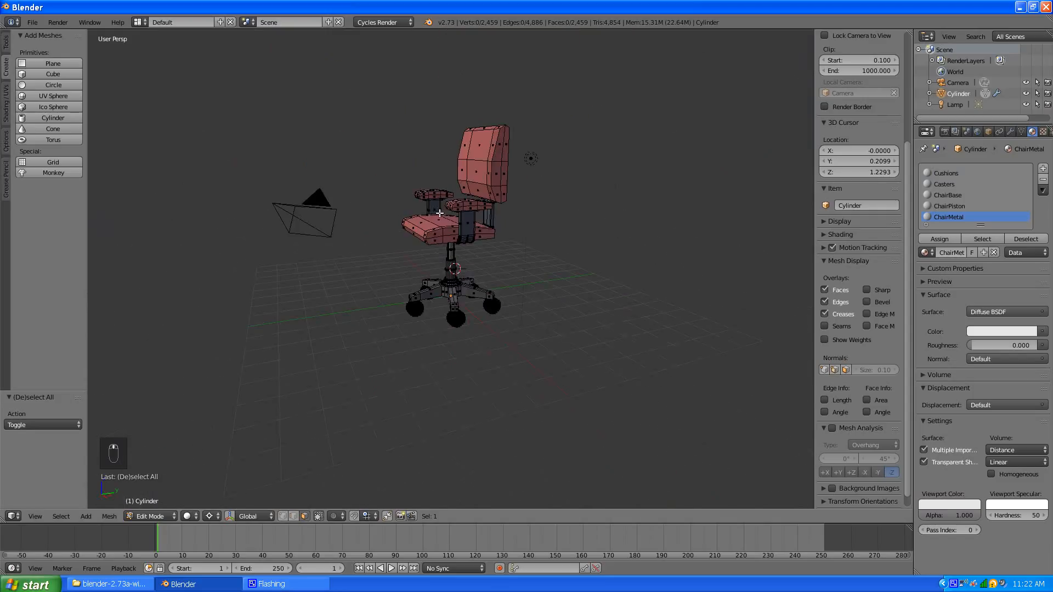
pyautogui.scroll(7, 445, 247)
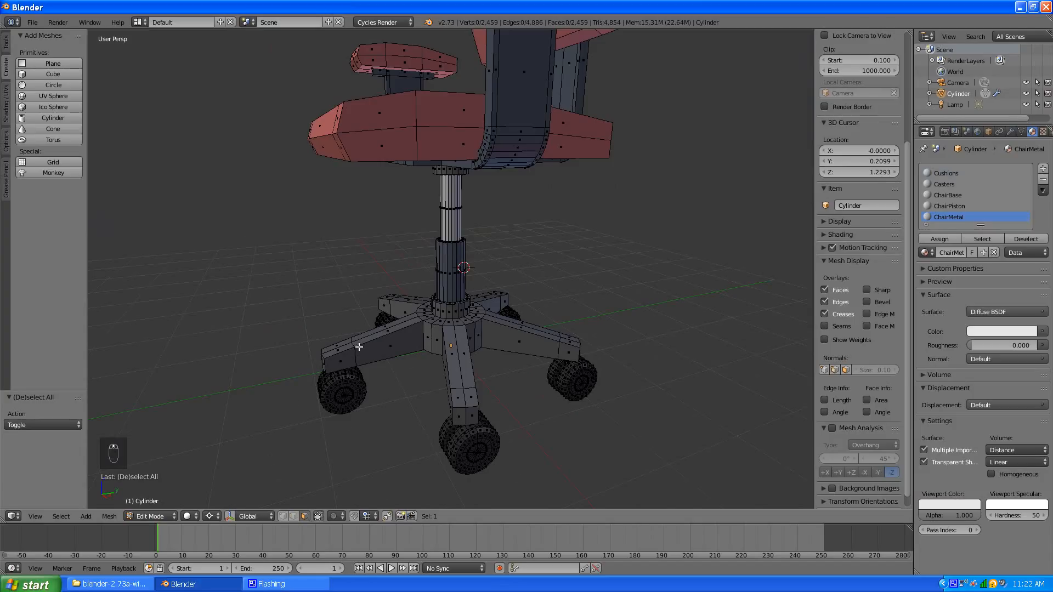
pyautogui.click(149, 515)
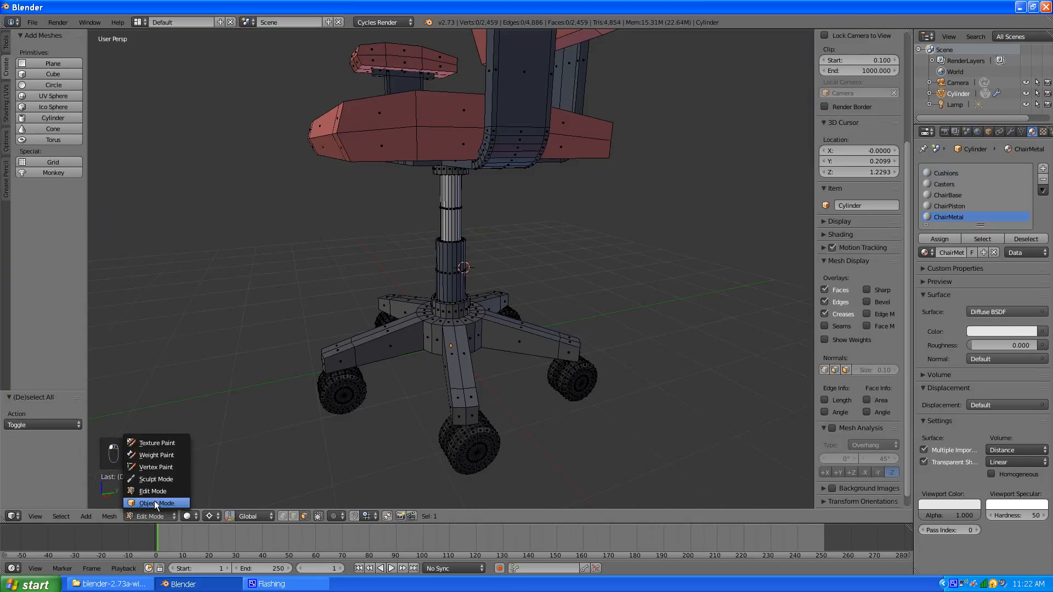
pyautogui.click(153, 502)
pyautogui.scroll(-4, 347, 353)
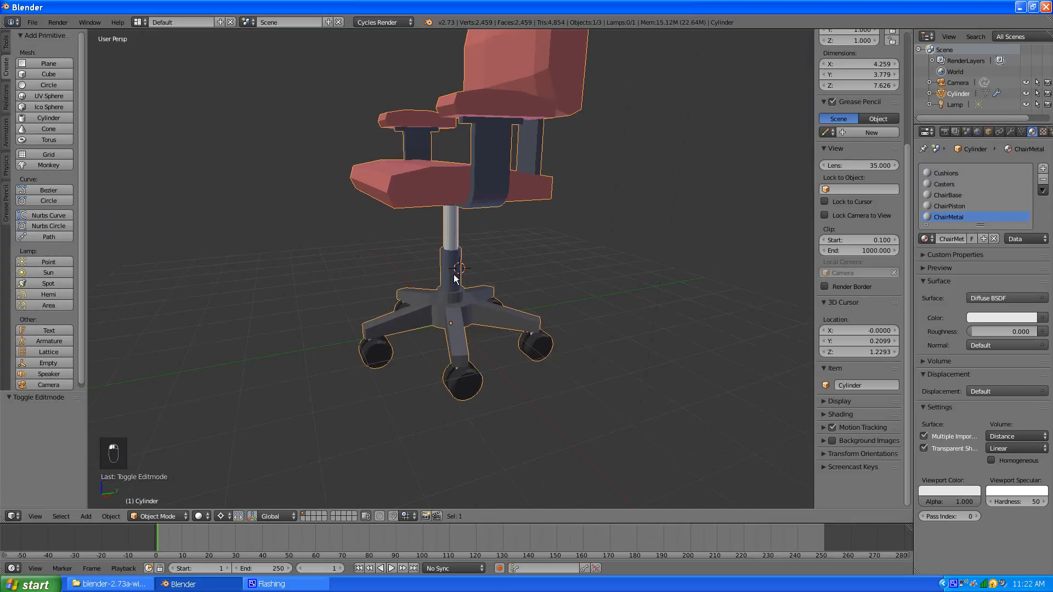
pyautogui.click(6, 43)
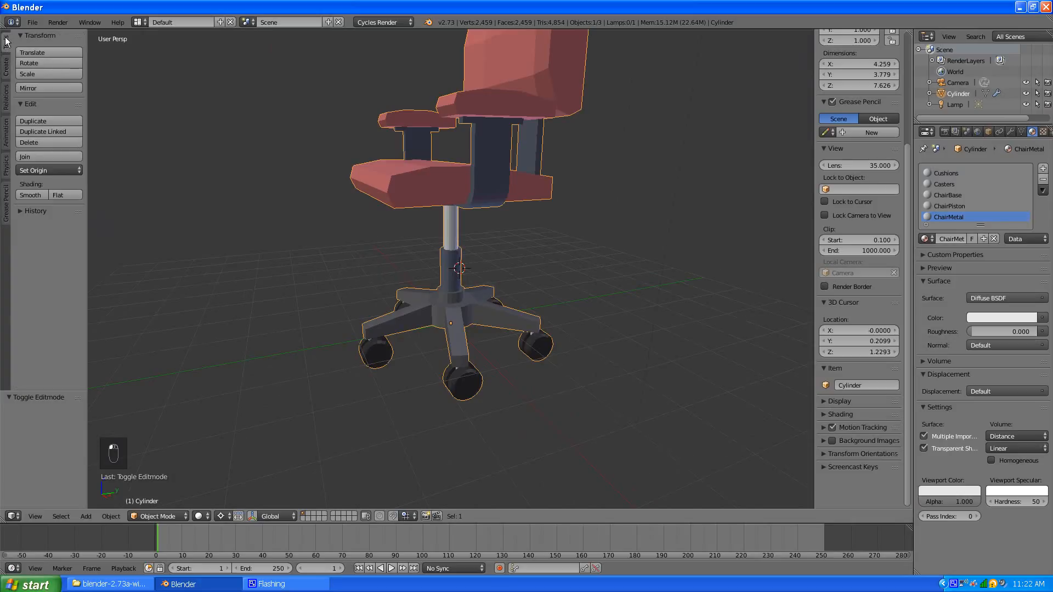
pyautogui.click(31, 195)
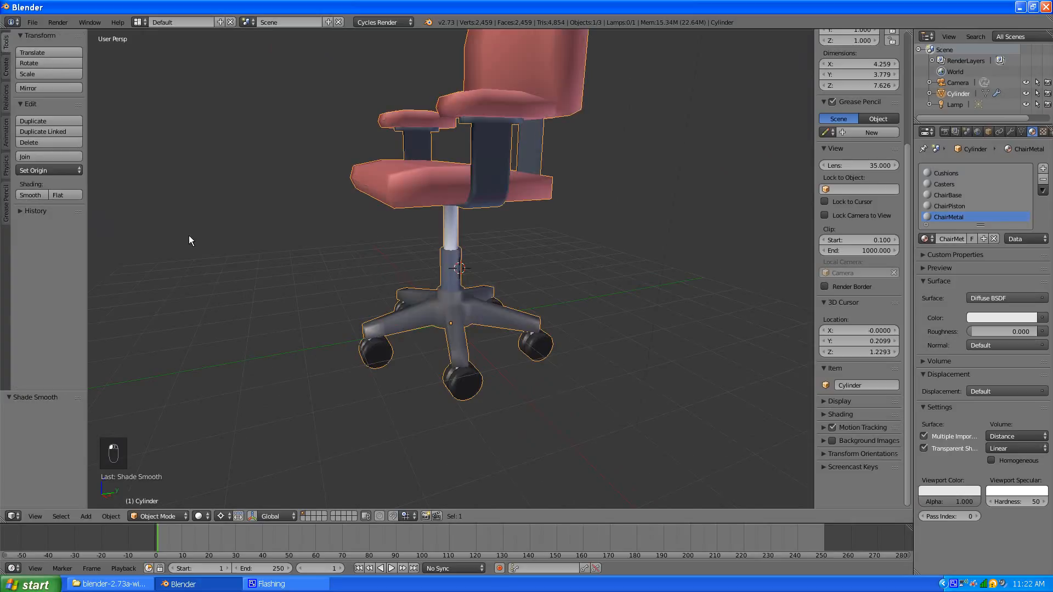
# Preview the chair with its Subdivision Surface modifier shown in the viewport, examine the base and casters, and hide the modifier again
pyautogui.moveTo(189, 235); pyautogui.dragTo(254, 262, button='middle')
pyautogui.scroll(2, 253, 262)
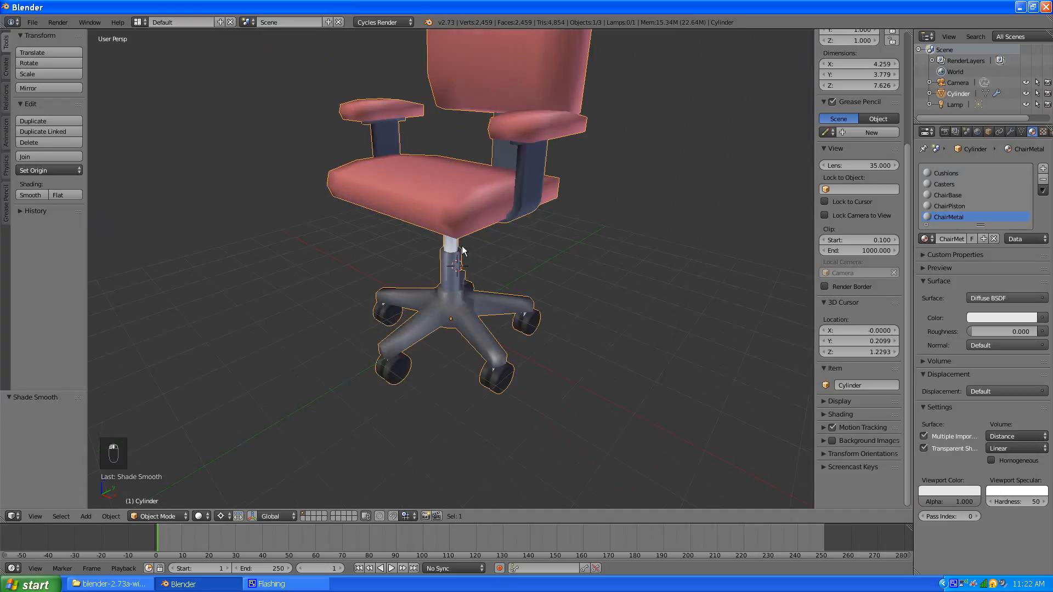
pyautogui.click(1010, 132)
pyautogui.click(980, 186)
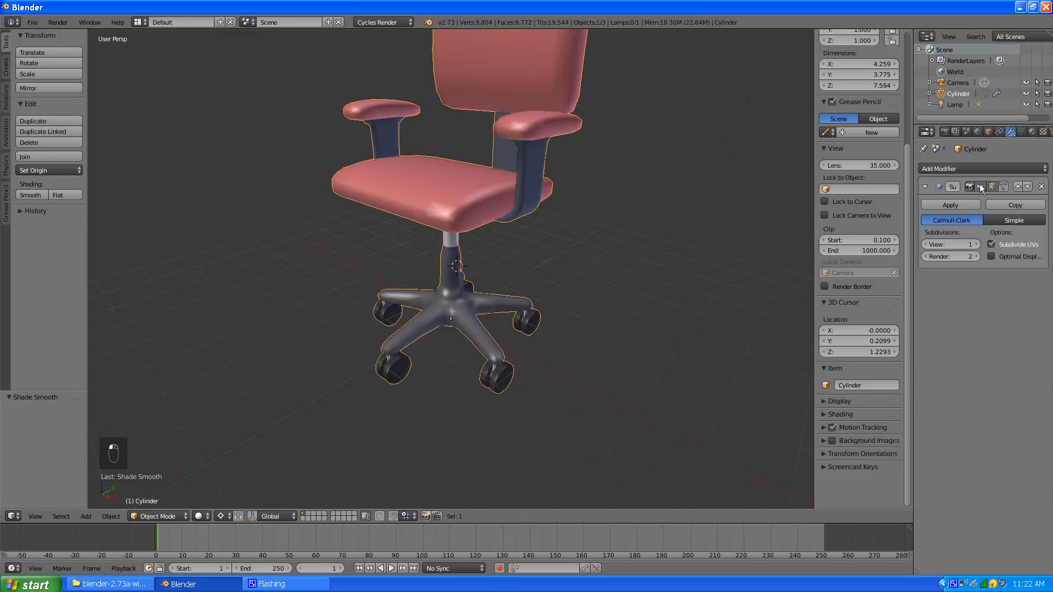
pyautogui.scroll(-3, 650, 258)
pyautogui.moveTo(555, 249); pyautogui.dragTo(492, 348, button='middle')
pyautogui.scroll(3, 446, 271)
pyautogui.scroll(2, 459, 351)
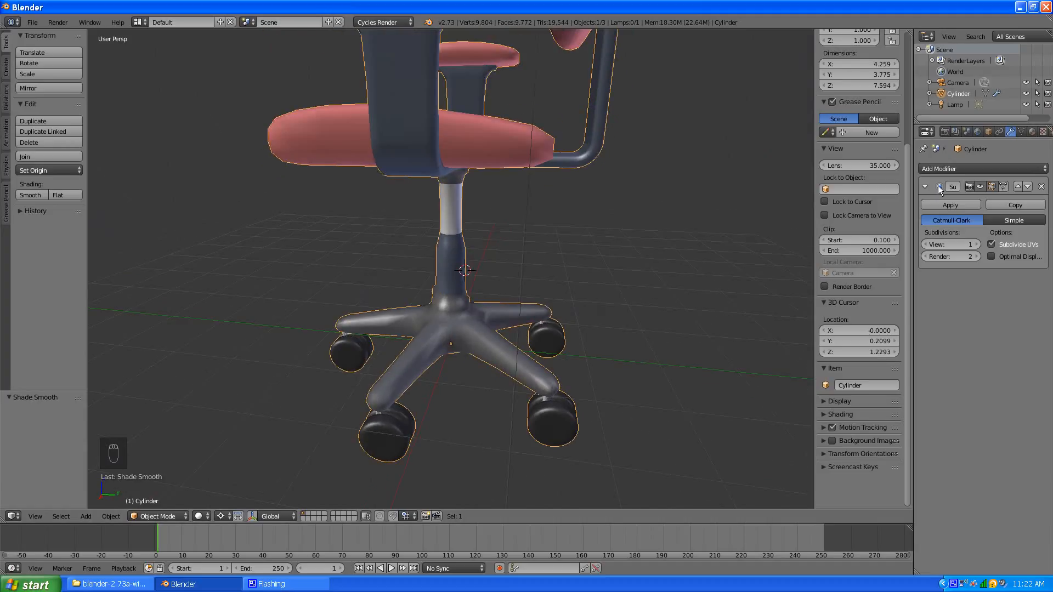
pyautogui.click(980, 186)
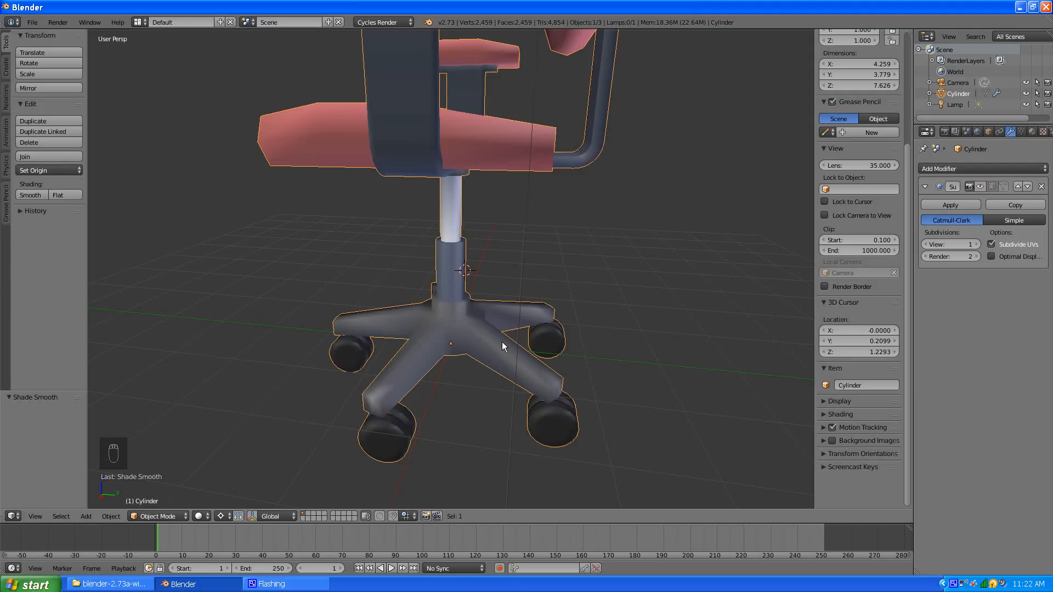
# Enter Edit Mode and add one loop cut around the sides of the star base, slid close to the legs' lower edges
pyautogui.click(169, 514)
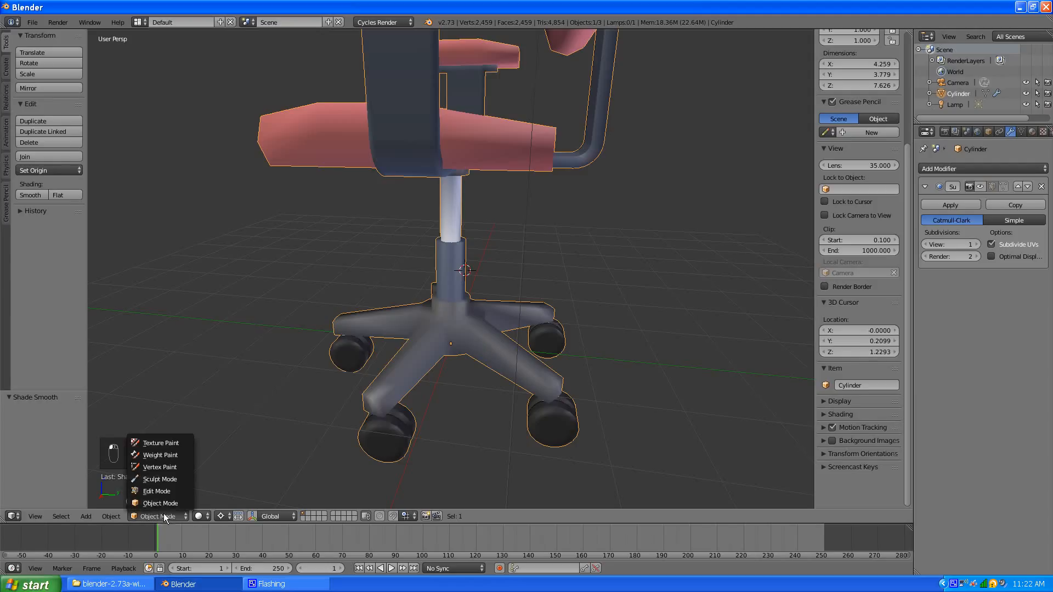
pyautogui.click(162, 487)
pyautogui.scroll(2, 416, 387)
pyautogui.scroll(3, 416, 387)
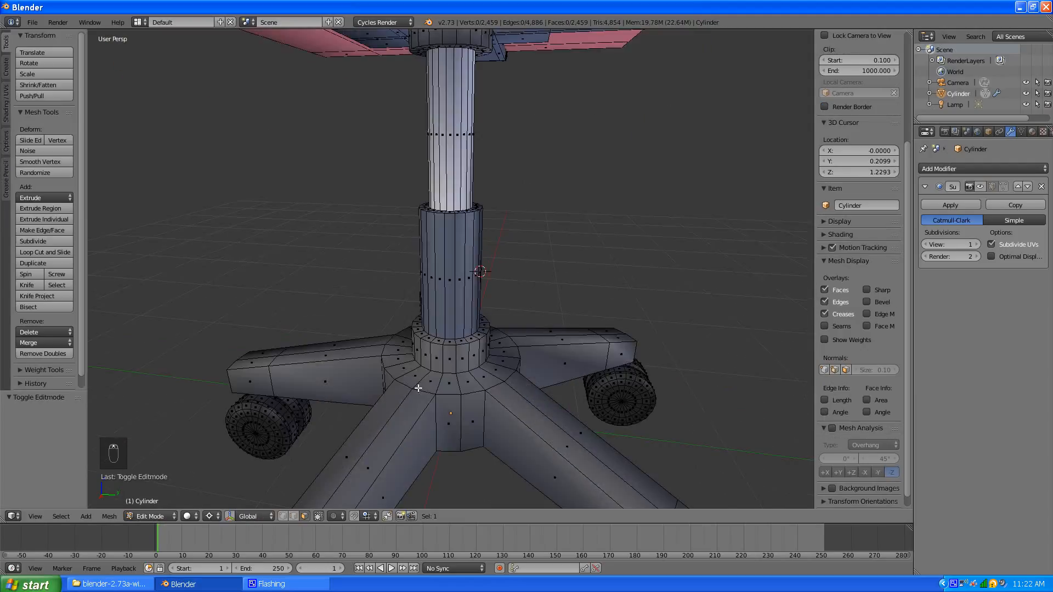
pyautogui.scroll(-2, 444, 404)
pyautogui.scroll(1, 433, 422)
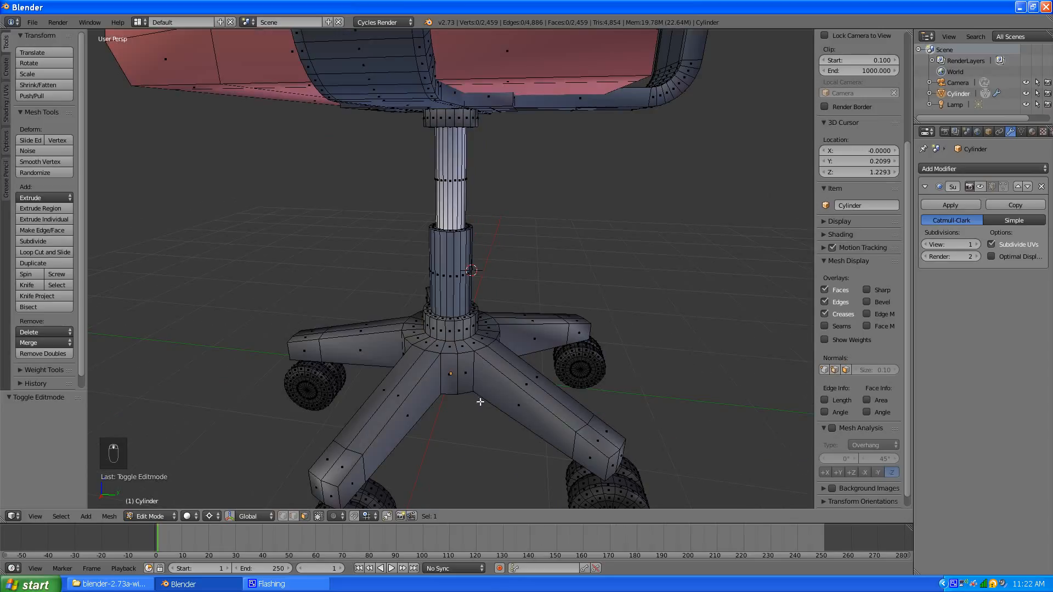
pyautogui.moveTo(486, 371); pyautogui.dragTo(476, 332, button='middle')
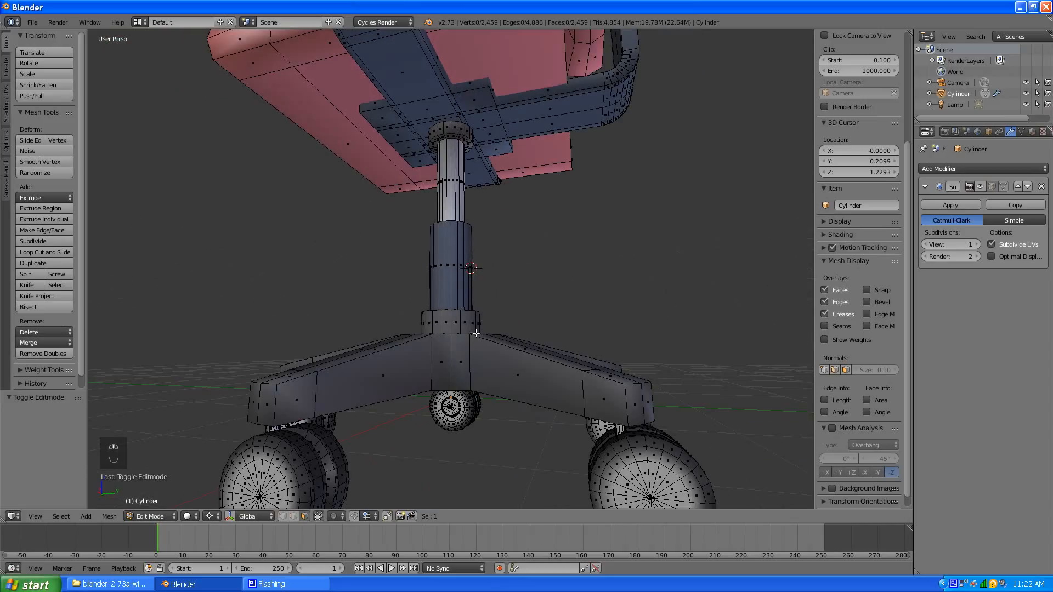
pyautogui.hotkey('ctrl', 'r')
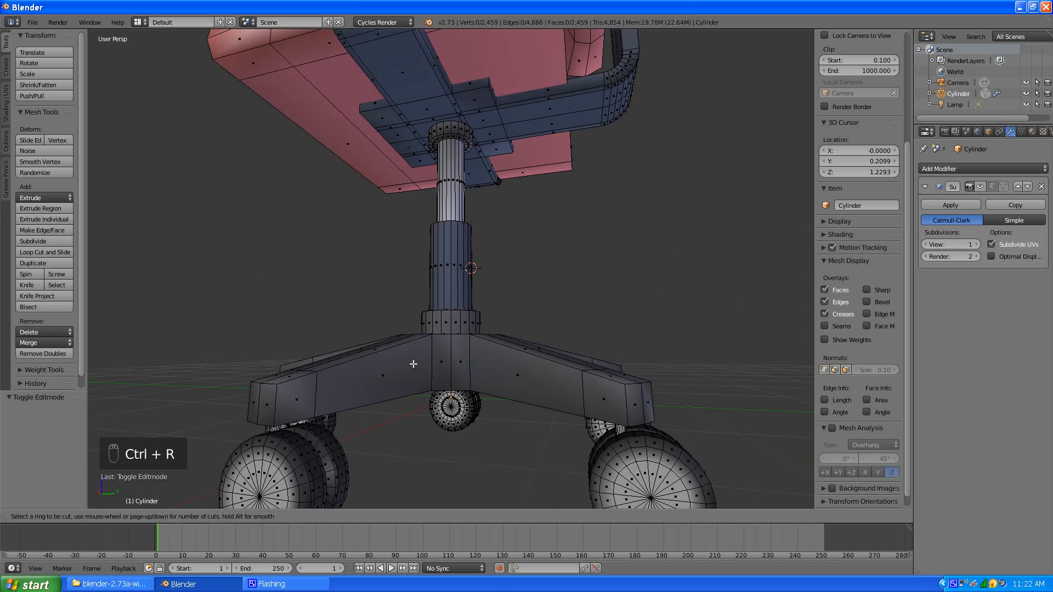
pyautogui.click(319, 389)
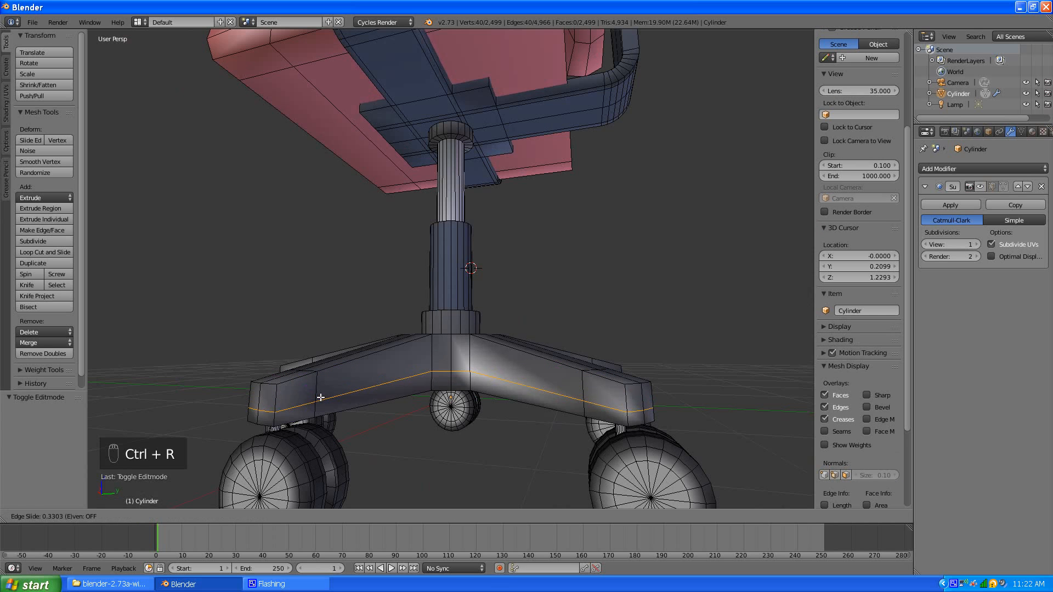
pyautogui.click(317, 406)
# Add one loop cut around the sloped top ring of the base hub, close to its outer edge
pyautogui.moveTo(466, 346); pyautogui.dragTo(451, 377, button='middle')
pyautogui.hotkey('ctrl', 'r')
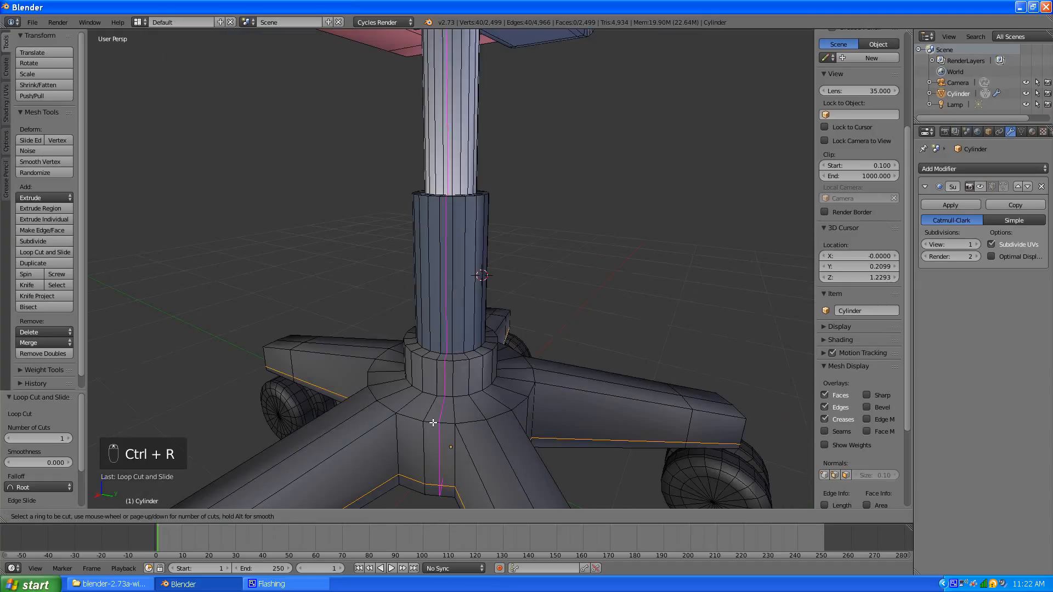
pyautogui.click(428, 419)
pyautogui.click(428, 418)
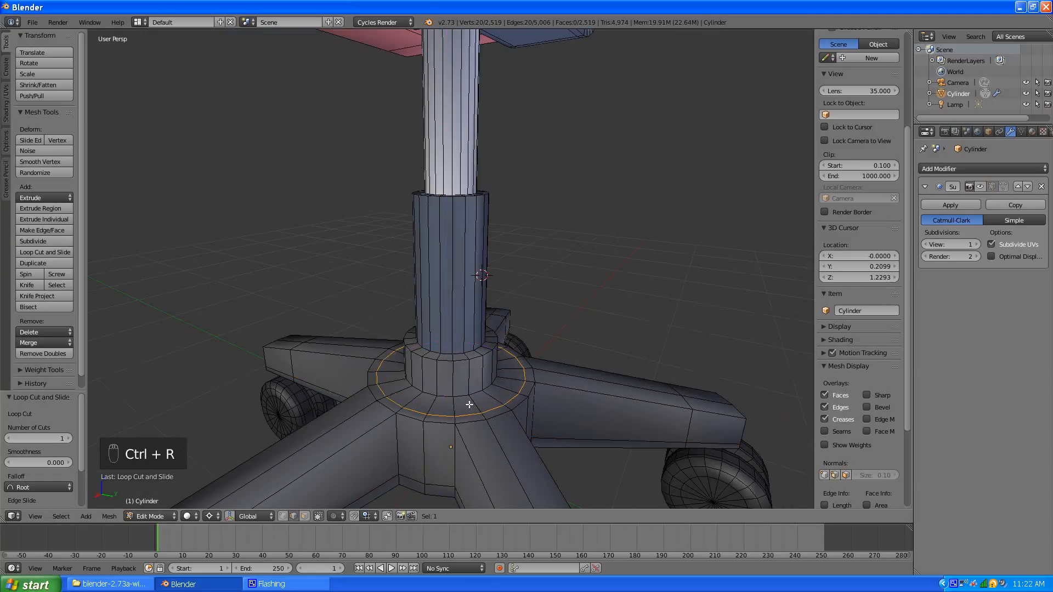
# Add one loop cut across each of three neighbouring base legs, sliding each cut close to the central hub
pyautogui.scroll(-2, 497, 396)
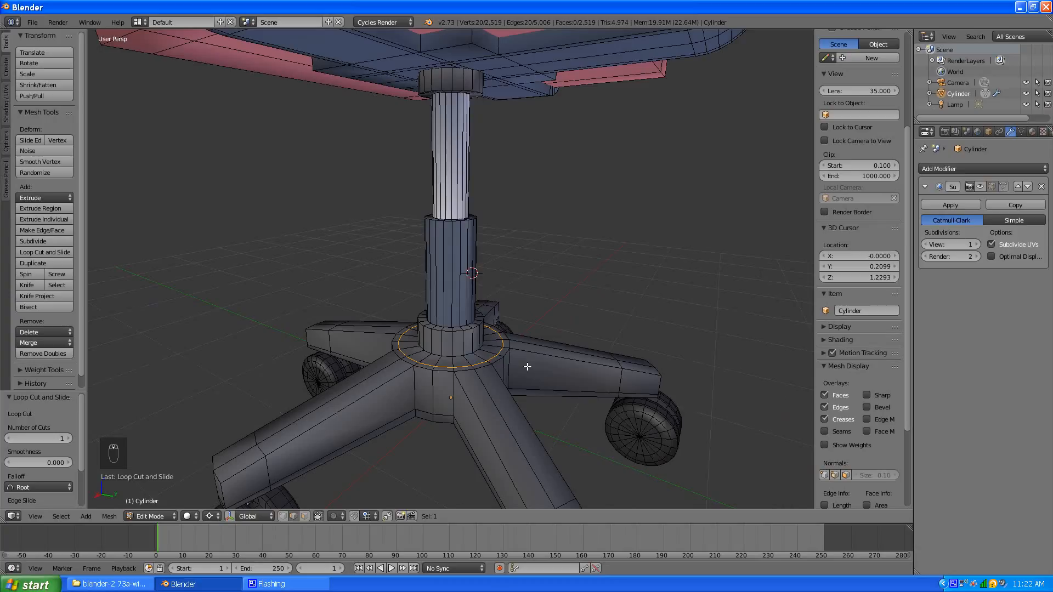
pyautogui.hotkey('ctrl', 'r')
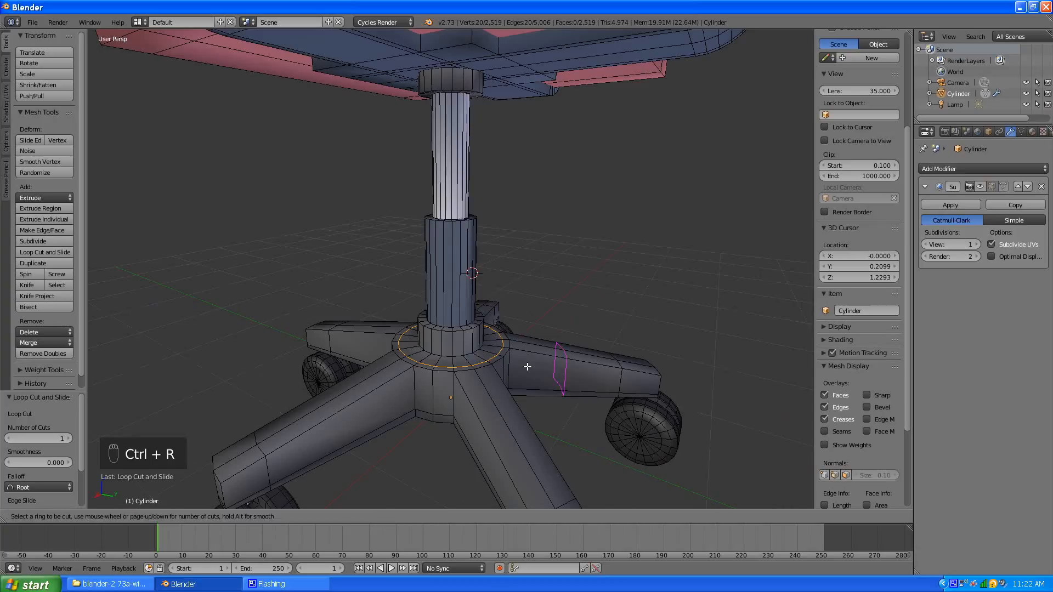
pyautogui.click(528, 366)
pyautogui.click(483, 365)
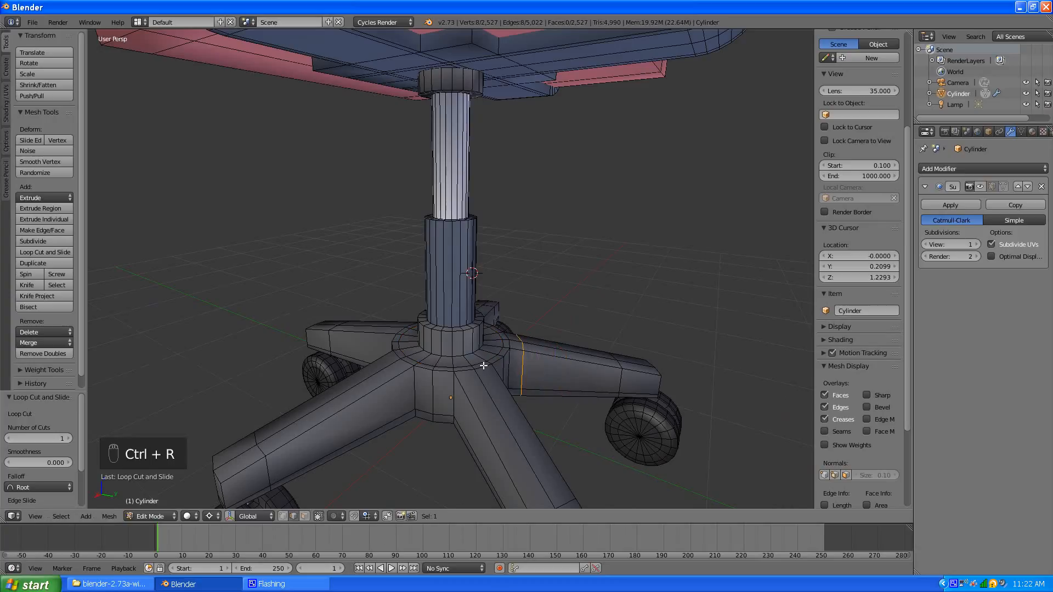
pyautogui.hotkey('ctrl', 'r')
pyautogui.click(472, 400)
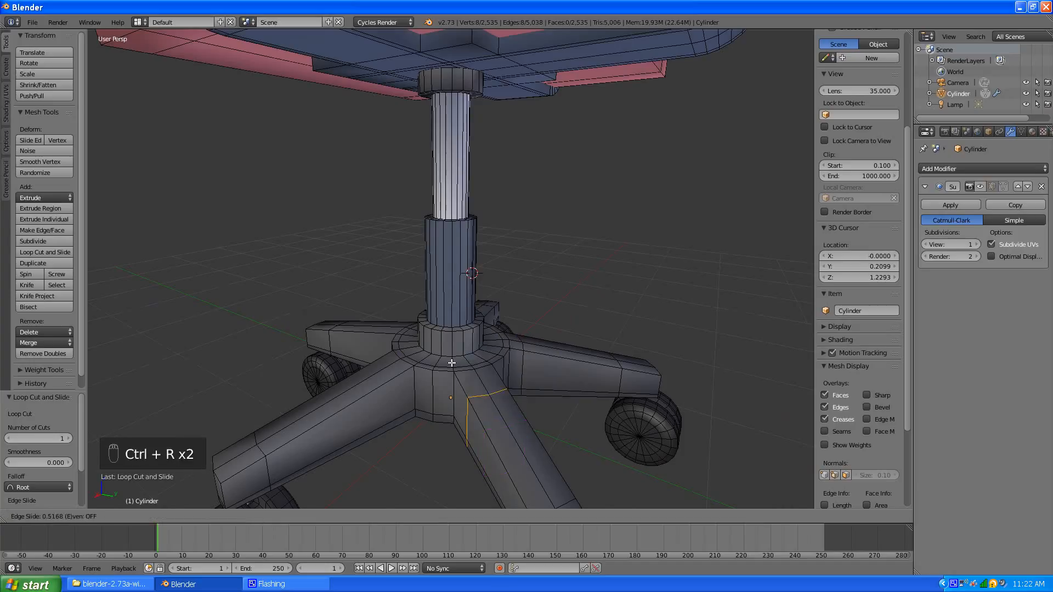
pyautogui.click(448, 352)
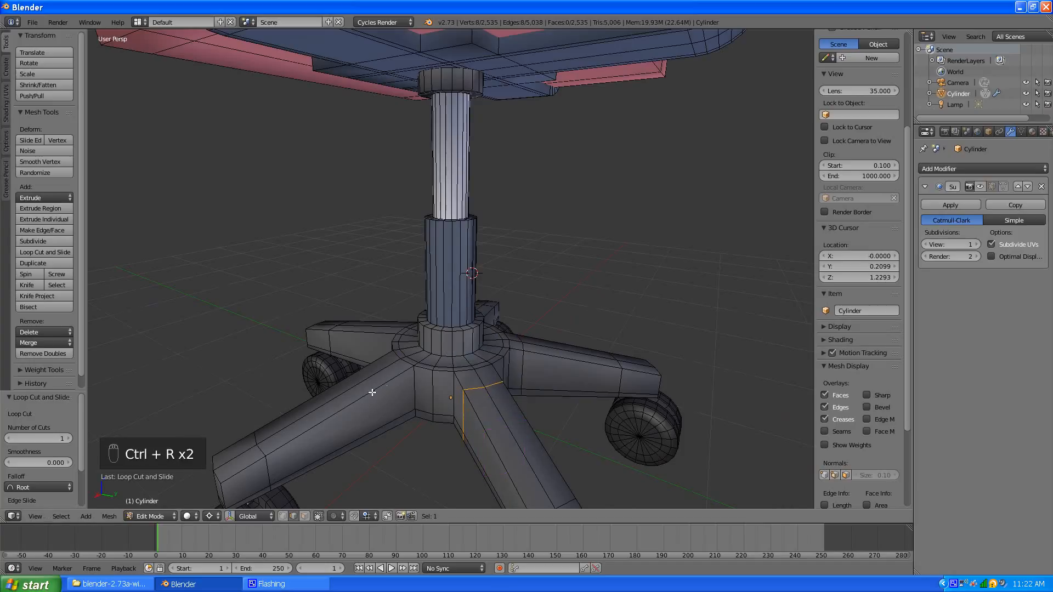
pyautogui.hotkey('ctrl', 'r')
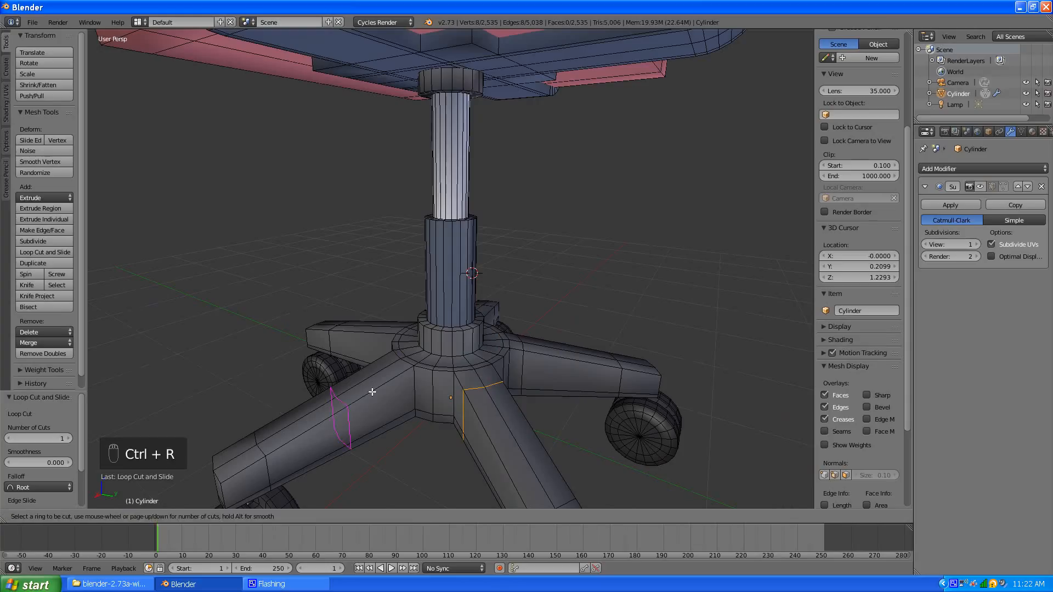
pyautogui.click(373, 389)
pyautogui.click(411, 365)
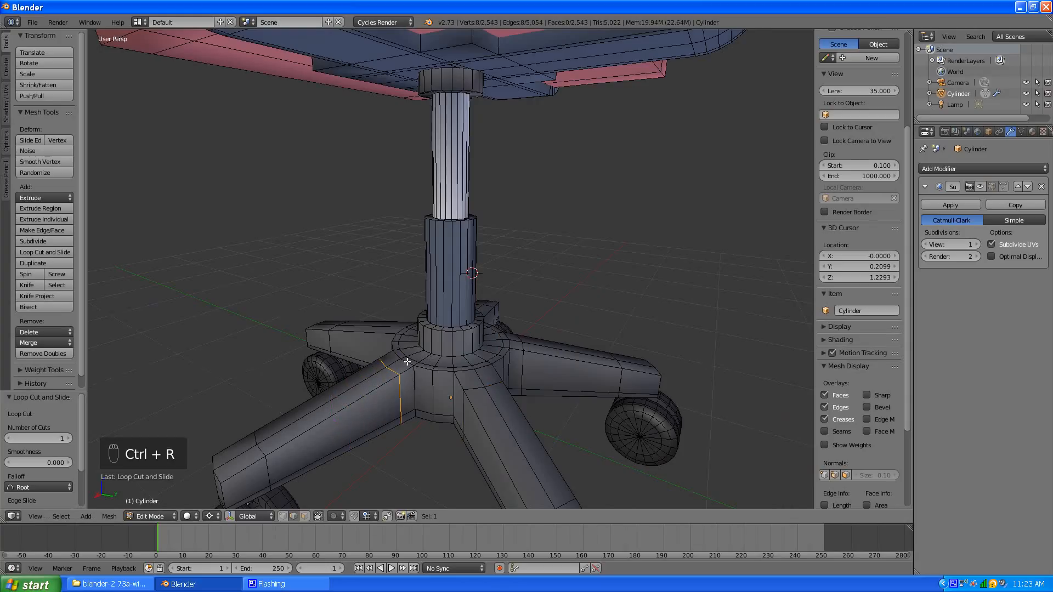
# Add one loop cut across each of the two remaining base legs, slid close to the central hub
pyautogui.moveTo(411, 364); pyautogui.dragTo(405, 383, button='middle')
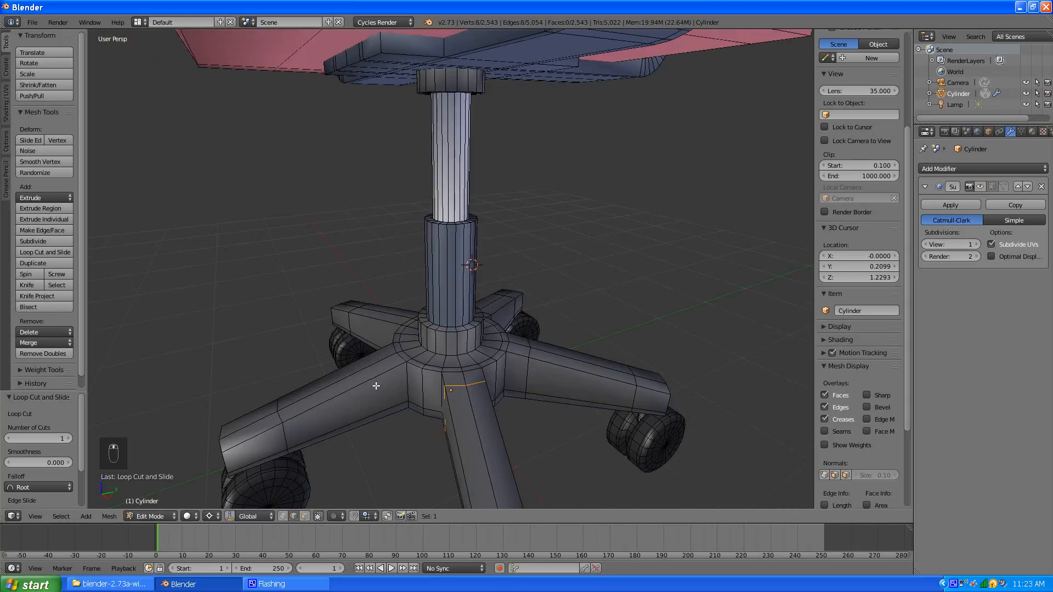
pyautogui.hotkey('ctrl', 'r')
pyautogui.click(354, 387)
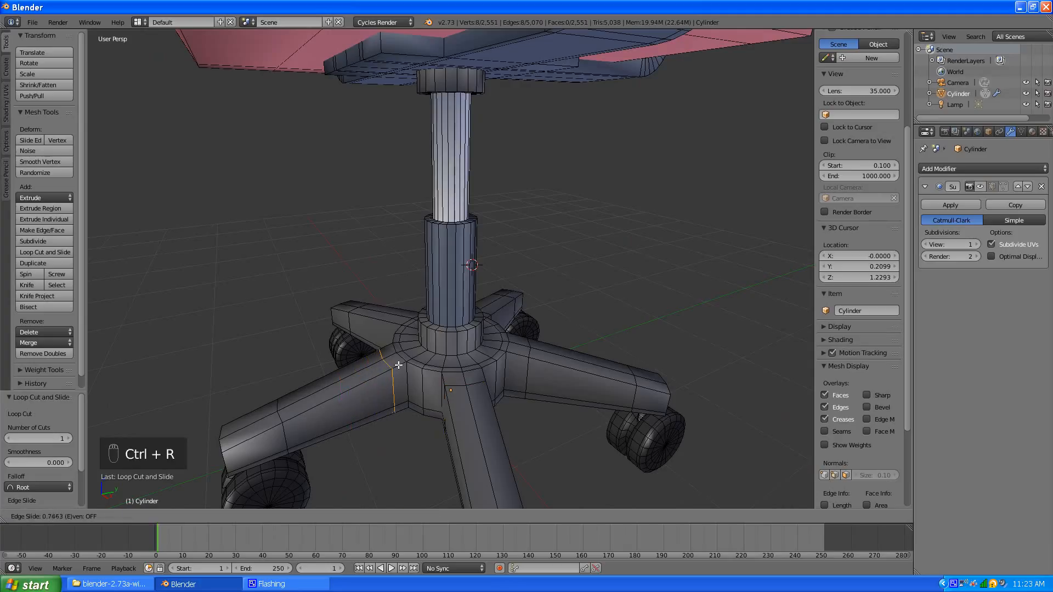
pyautogui.click(363, 382)
pyautogui.moveTo(364, 382); pyautogui.dragTo(386, 391, button='middle')
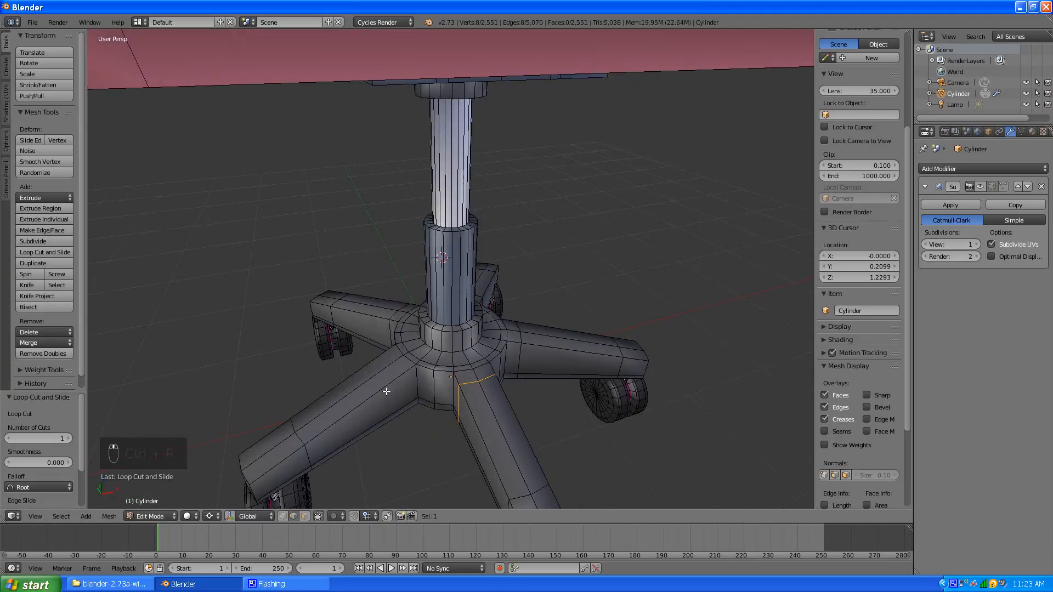
pyautogui.hotkey('ctrl', 'r')
pyautogui.click(387, 391)
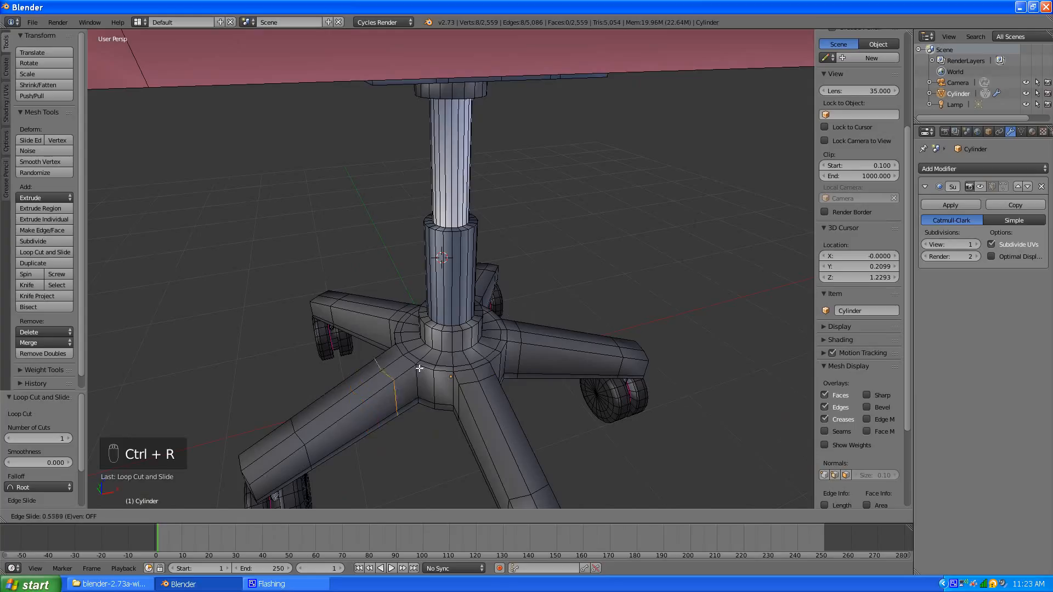
pyautogui.click(433, 362)
# Clear the edge selection, return to Object Mode and show the Subdivision Surface modifier in the viewport to inspect the whole chair
pyautogui.scroll(-4, 518, 352)
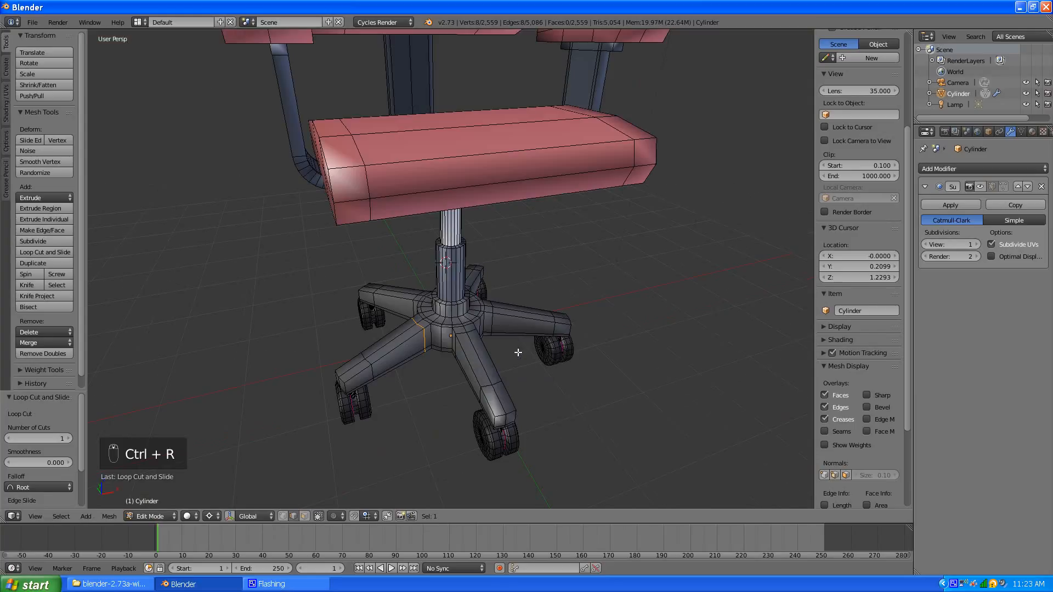
pyautogui.press('a')
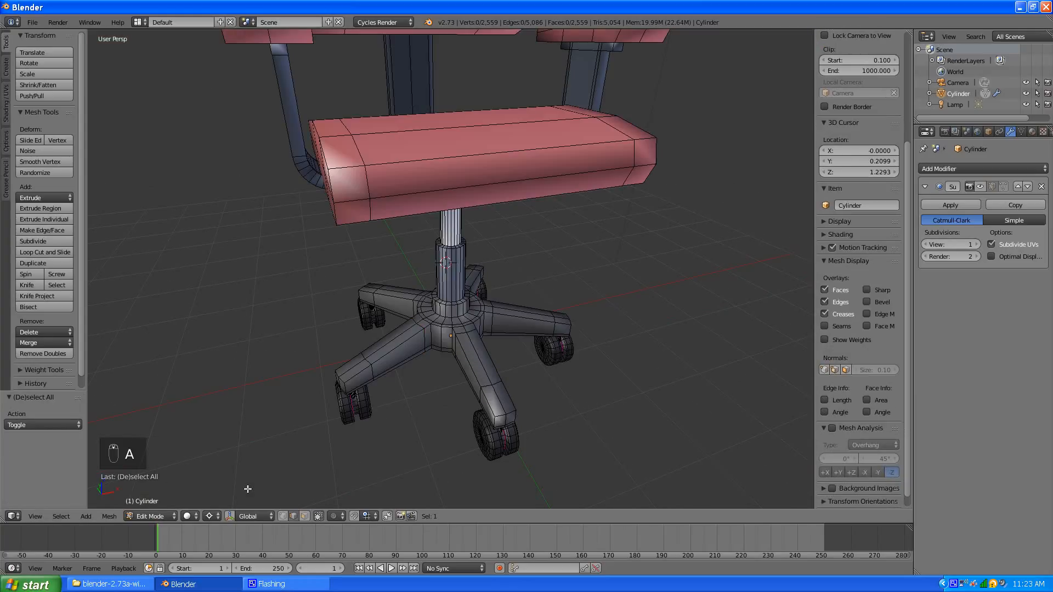
pyautogui.click(152, 516)
pyautogui.click(160, 504)
pyautogui.scroll(-4, 379, 419)
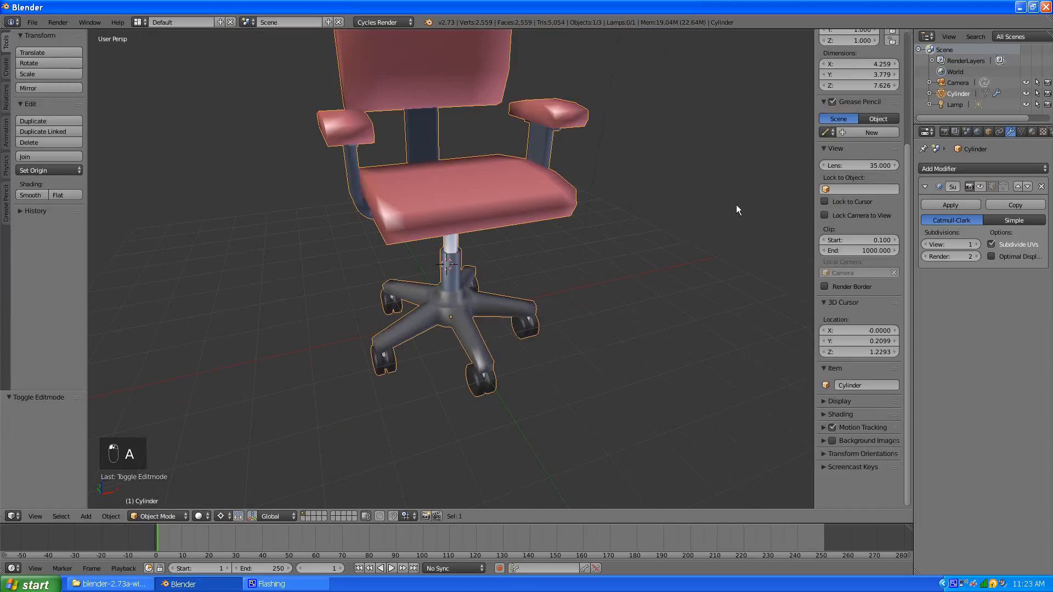
pyautogui.click(981, 187)
pyautogui.moveTo(682, 253); pyautogui.dragTo(513, 227, button='middle')
pyautogui.scroll(-5, 545, 265)
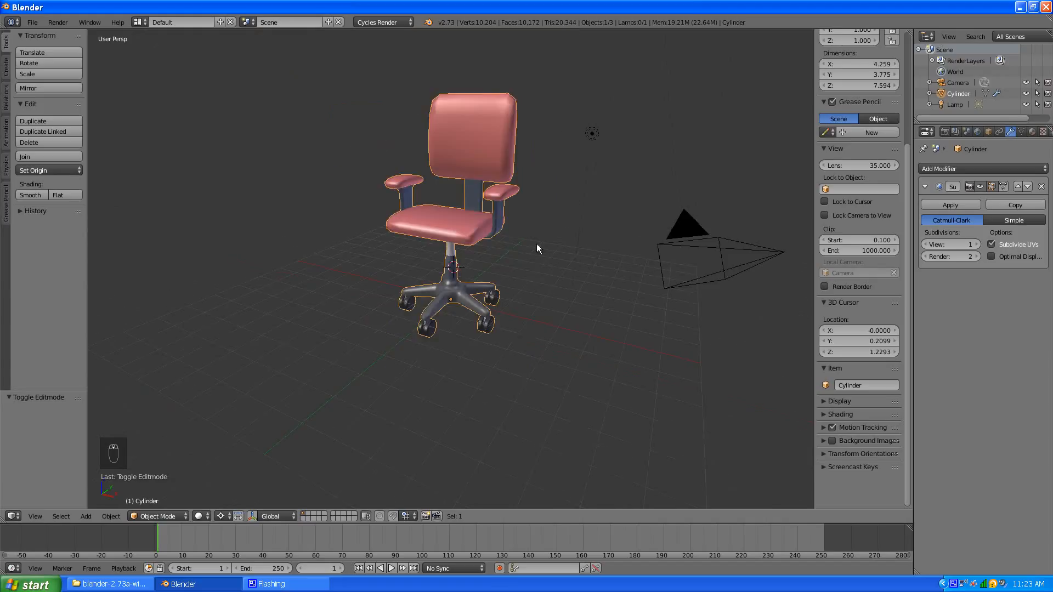
pyautogui.moveTo(536, 244); pyautogui.dragTo(444, 129, button='middle')
pyautogui.scroll(5, 459, 210)
pyautogui.scroll(-3, 429, 178)
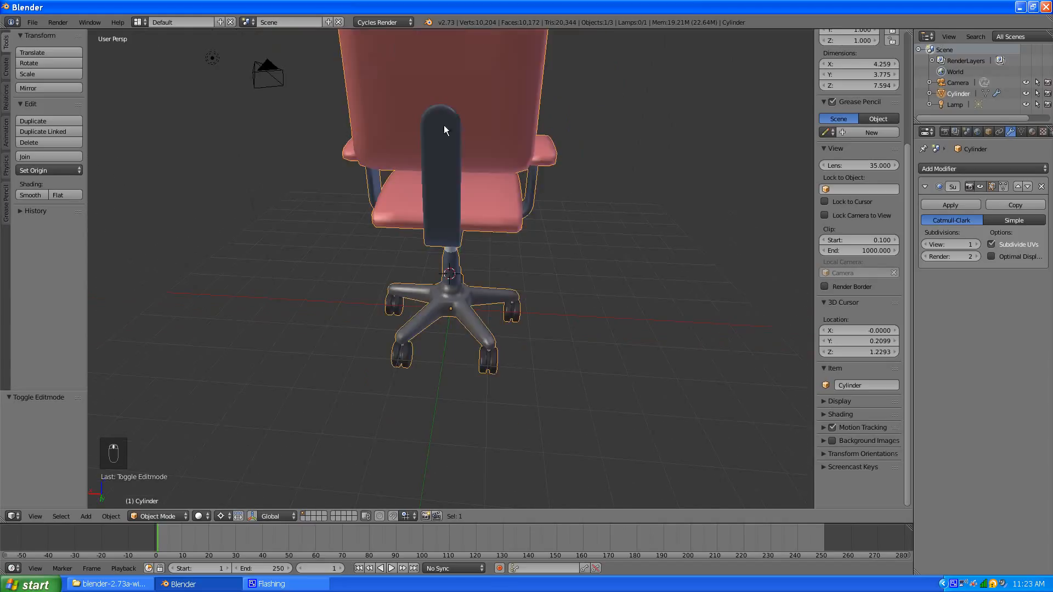
# Put the chair mesh into Edit Mode and turn off the Subdivision Surface modifier's viewport display
pyautogui.moveTo(292, 226); pyautogui.dragTo(525, 202, button='middle')
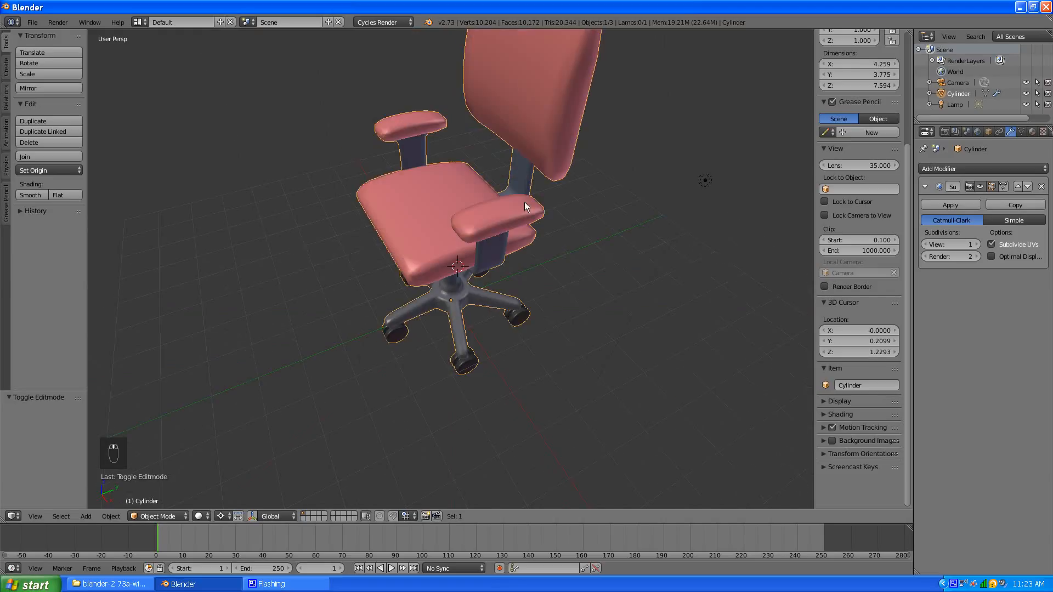
pyautogui.scroll(-3, 492, 154)
pyautogui.scroll(4, 483, 201)
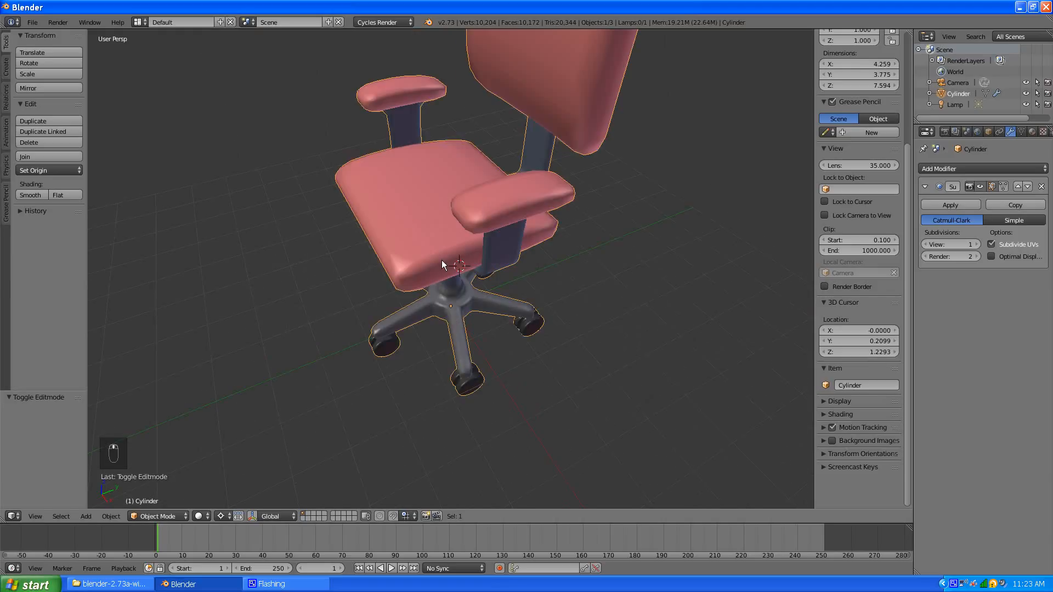
pyautogui.moveTo(445, 279); pyautogui.dragTo(476, 252, button='middle')
pyautogui.scroll(4, 493, 333)
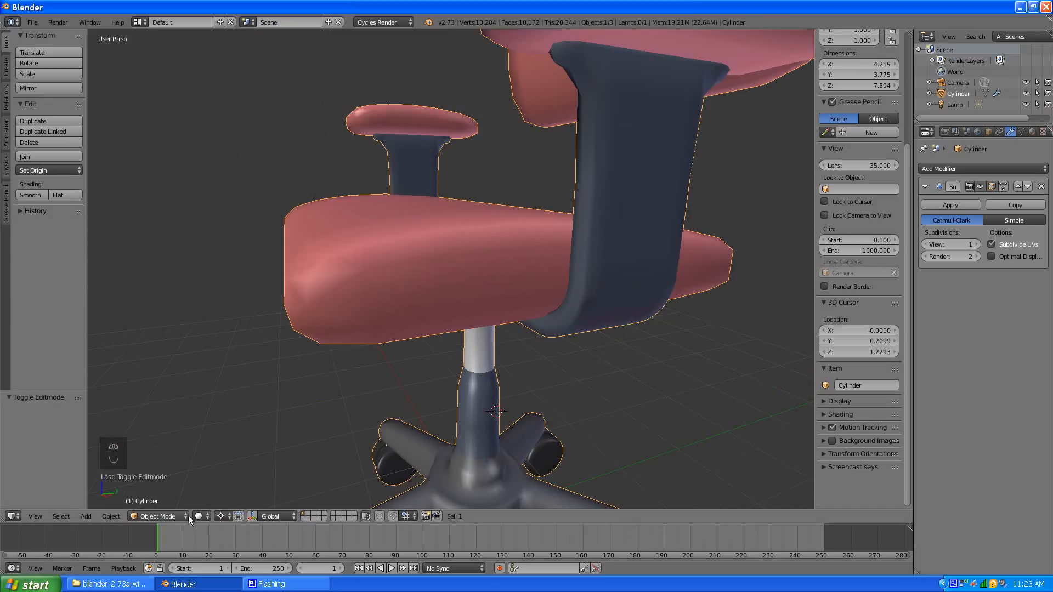
pyautogui.click(169, 516)
pyautogui.click(173, 489)
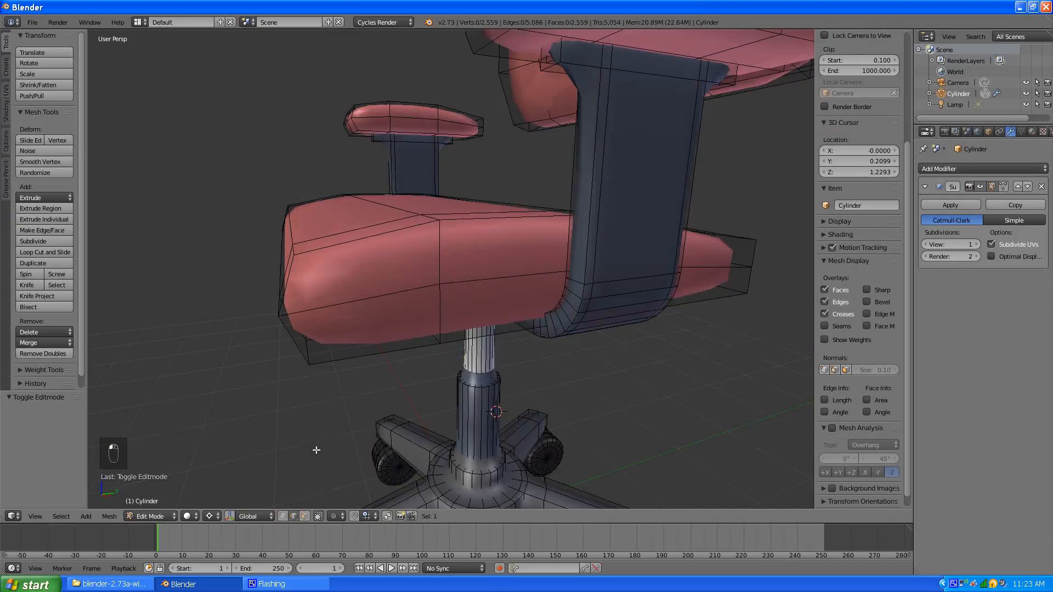
pyautogui.scroll(3, 453, 444)
pyautogui.scroll(-5, 452, 444)
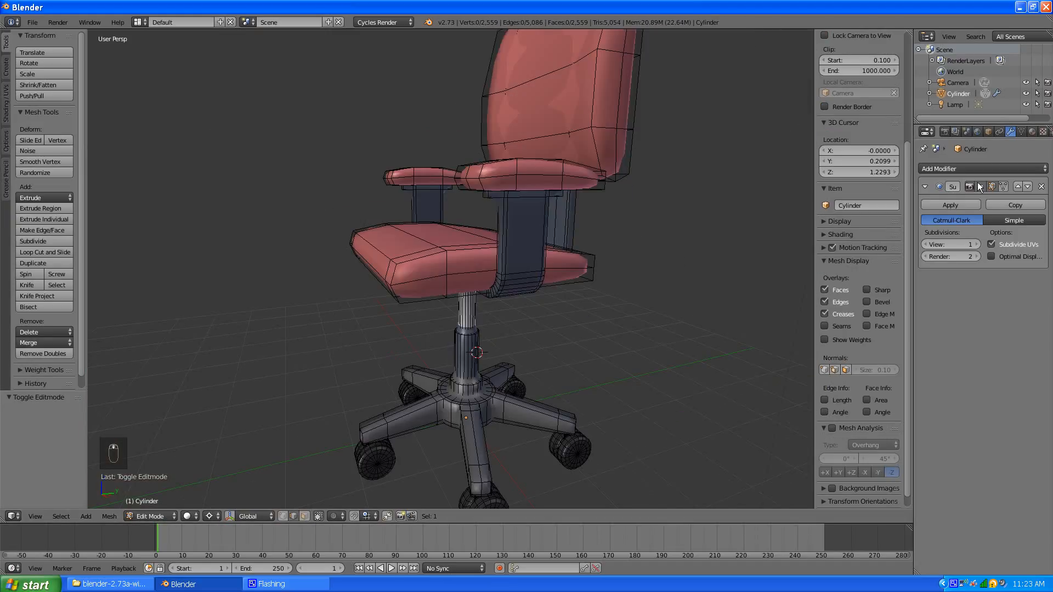
# Set an edge crease of 1.000 on the loop where the silver shaft meets the column's lower sleeve
pyautogui.scroll(5, 473, 381)
pyautogui.moveTo(507, 394); pyautogui.dragTo(450, 399, button='middle')
pyautogui.scroll(4, 451, 399)
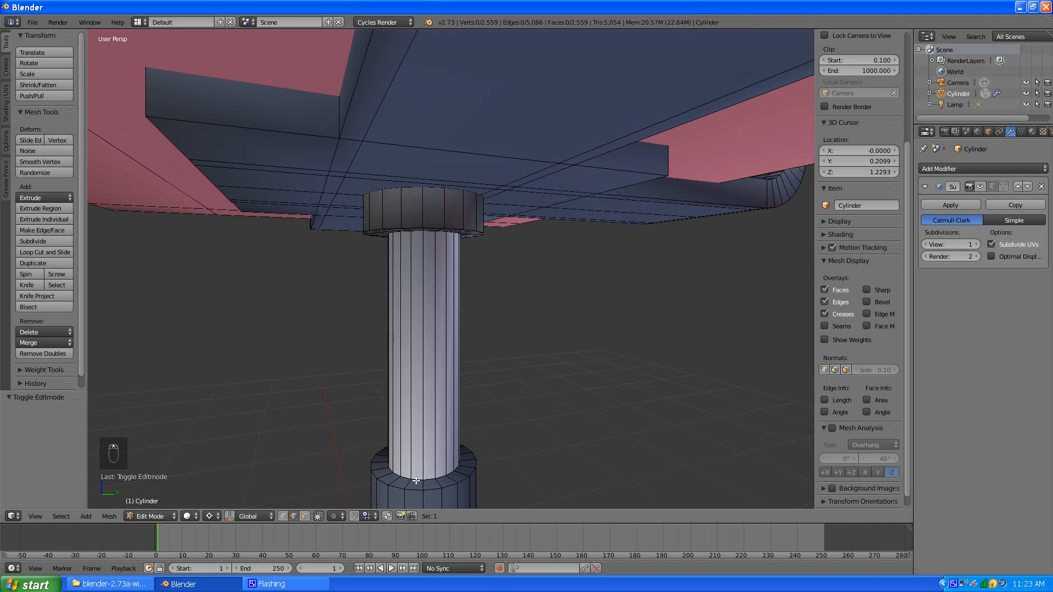
pyautogui.keyDown('alt'); pyautogui.click(418, 478); pyautogui.keyUp('alt')
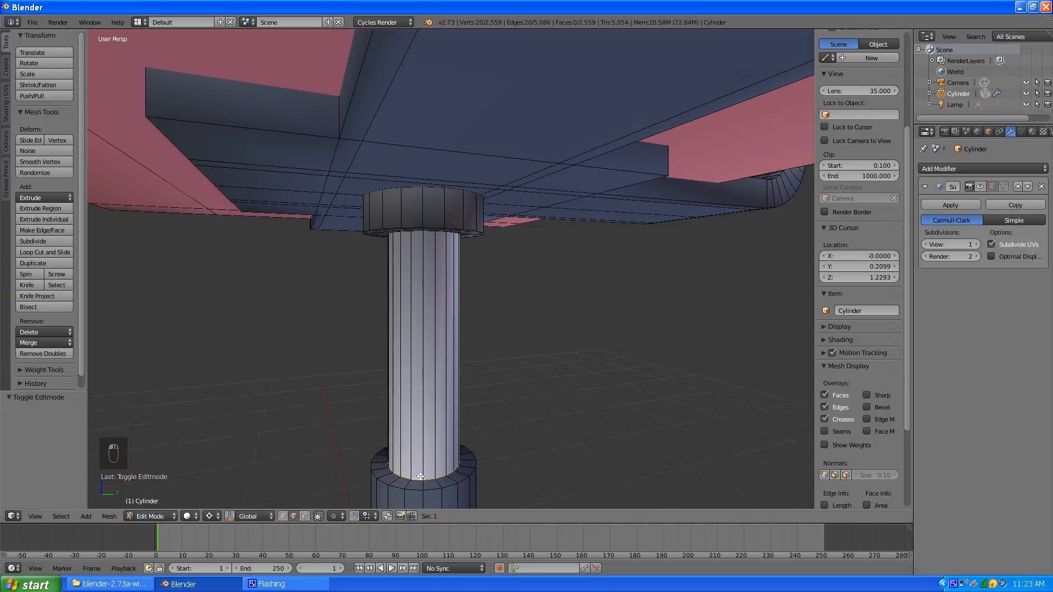
pyautogui.hotkey('shift', 'e')
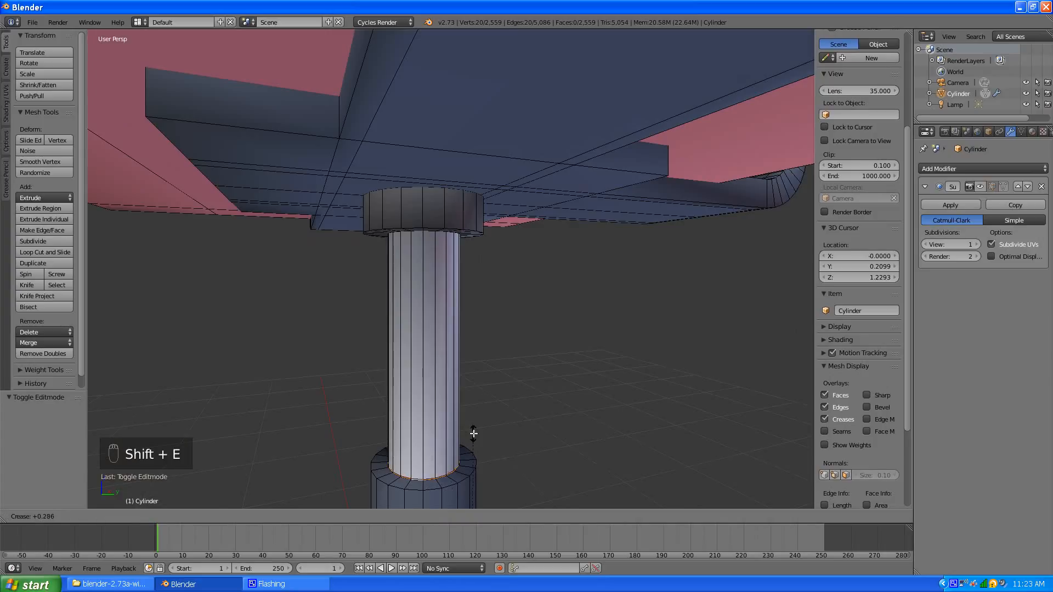
pyautogui.click(529, 363)
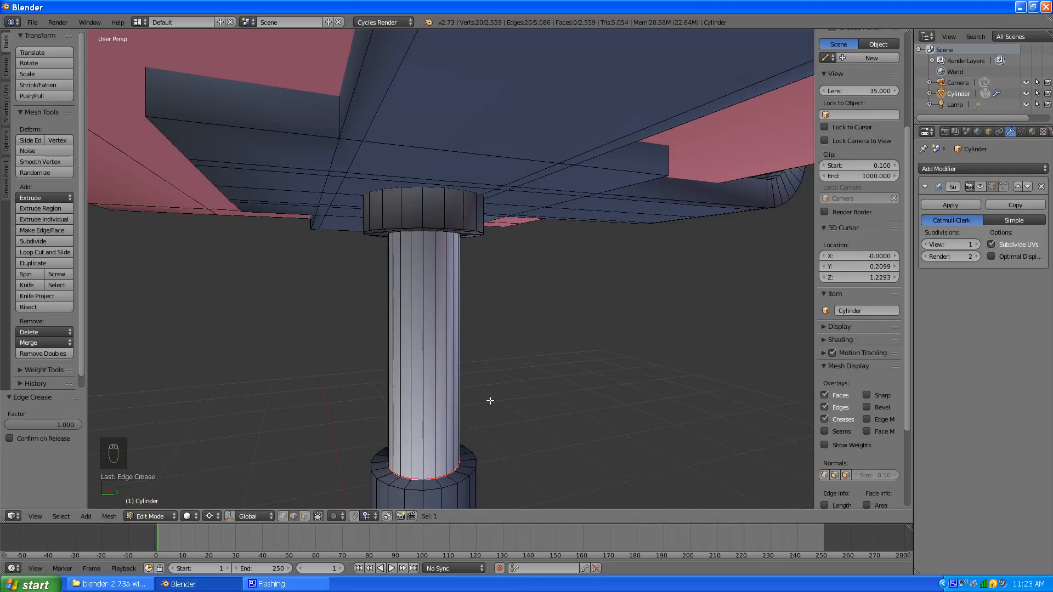
pyautogui.press('a')
# Crease the outer top edge loop of the column's lower sleeve
pyautogui.scroll(-4, 489, 401)
pyautogui.scroll(2, 448, 404)
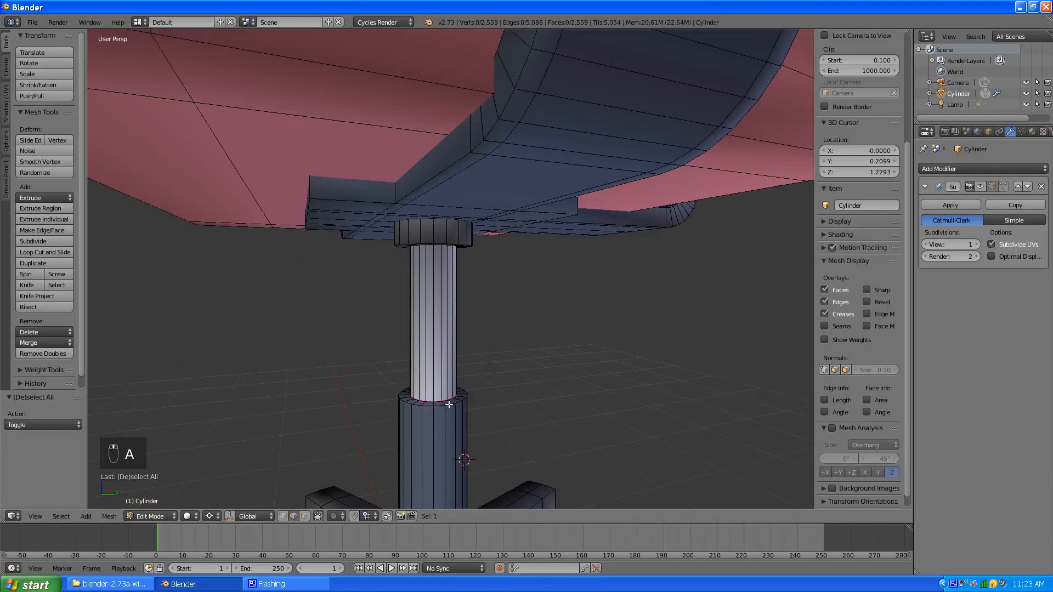
pyautogui.keyDown('alt'); pyautogui.click(437, 405); pyautogui.keyUp('alt')
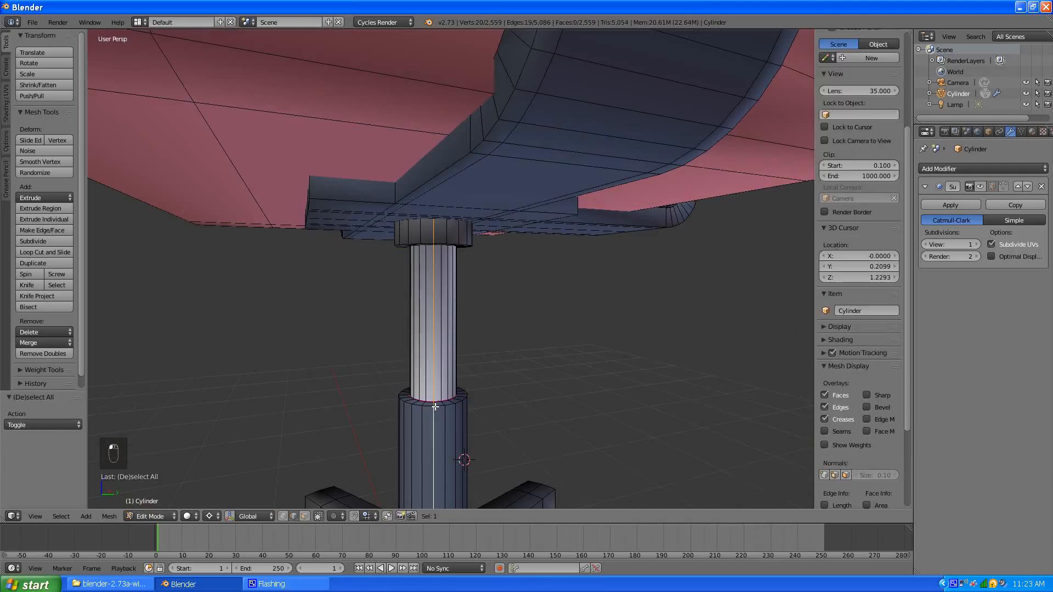
pyautogui.keyDown('alt'); pyautogui.click(440, 406); pyautogui.keyUp('alt')
pyautogui.hotkey('shift', 'e')
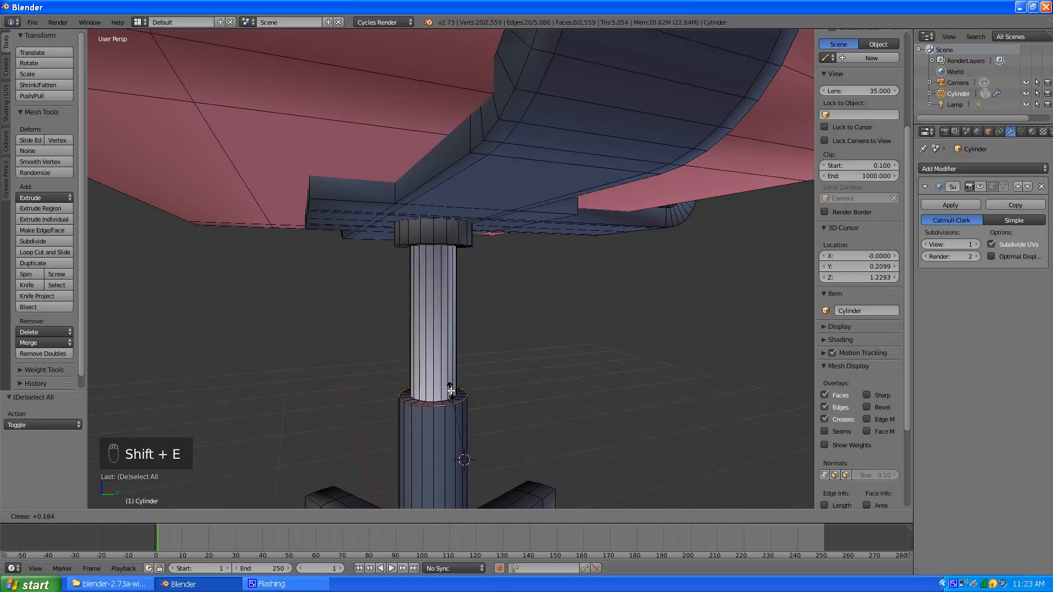
pyautogui.click(465, 357)
pyautogui.press('a')
# Crease the edge loop at the foot of the lower sleeve to 1.000 and also crease the hub collar's outer top rim
pyautogui.scroll(-2, 478, 366)
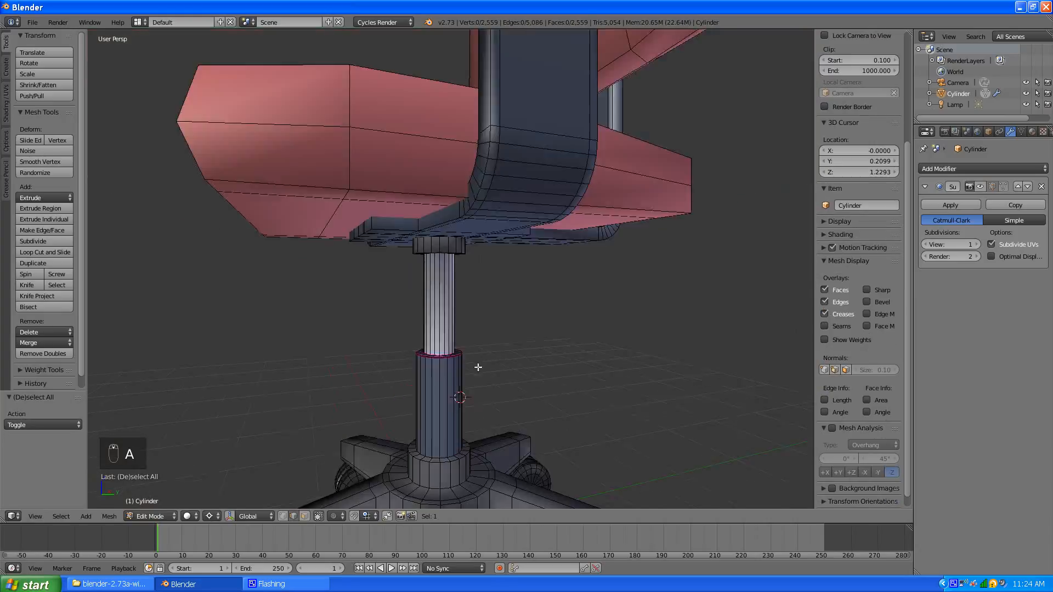
pyautogui.keyDown('alt'); pyautogui.click(444, 456); pyautogui.keyUp('alt')
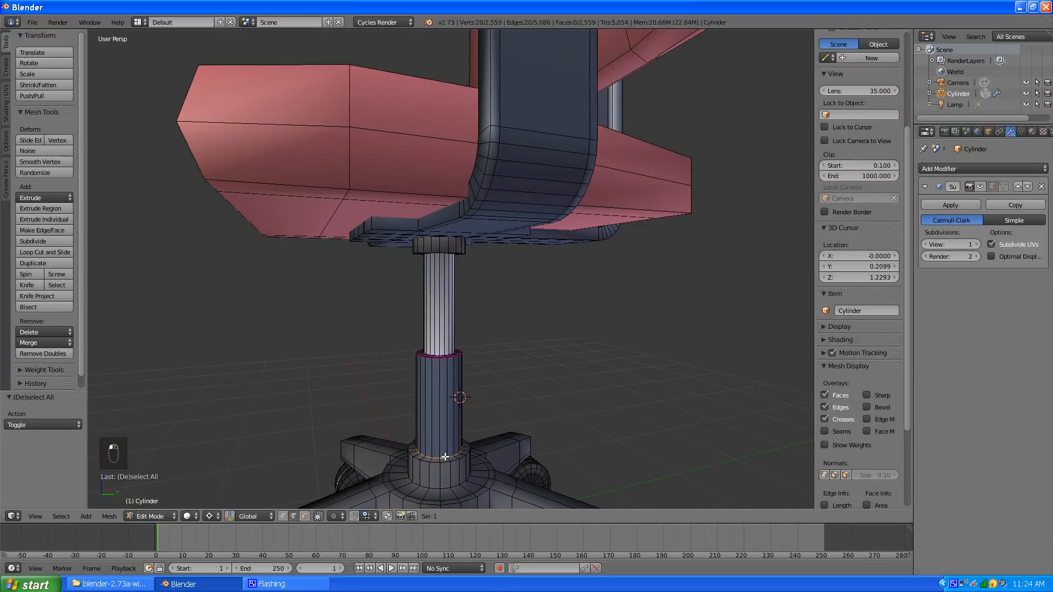
pyautogui.hotkey('shift', 'e')
pyautogui.click(598, 286)
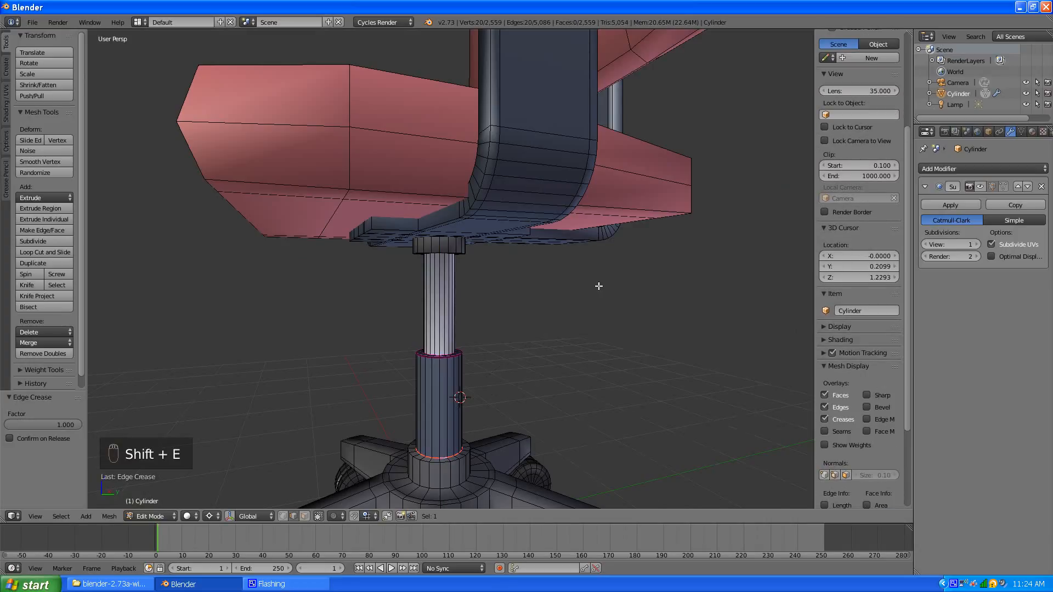
pyautogui.keyDown('alt'); pyautogui.click(444, 462); pyautogui.keyUp('alt')
pyautogui.hotkey('shift', 'e')
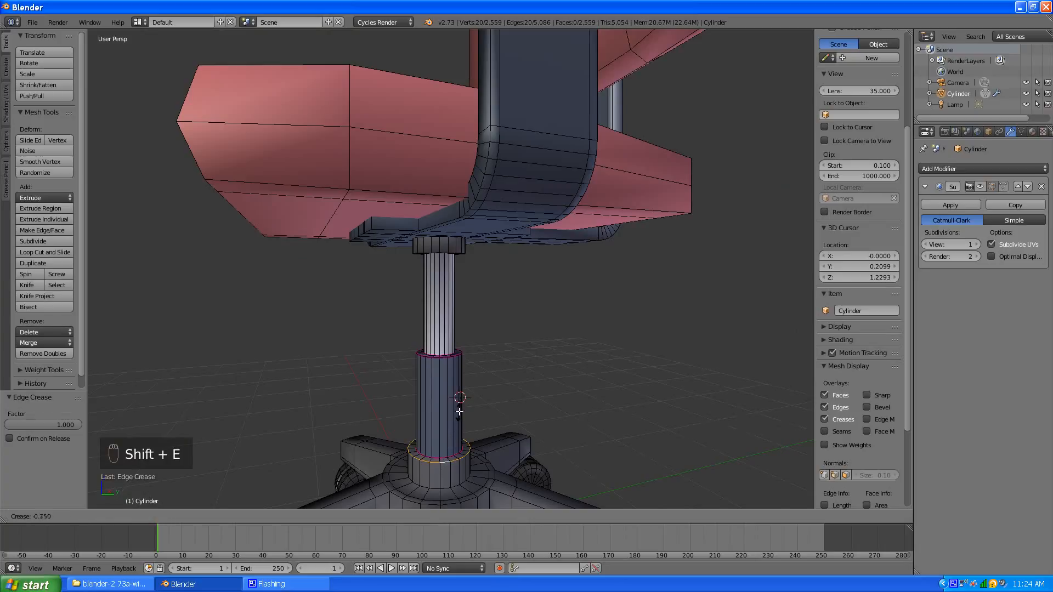
pyautogui.click(554, 454)
pyautogui.press('a')
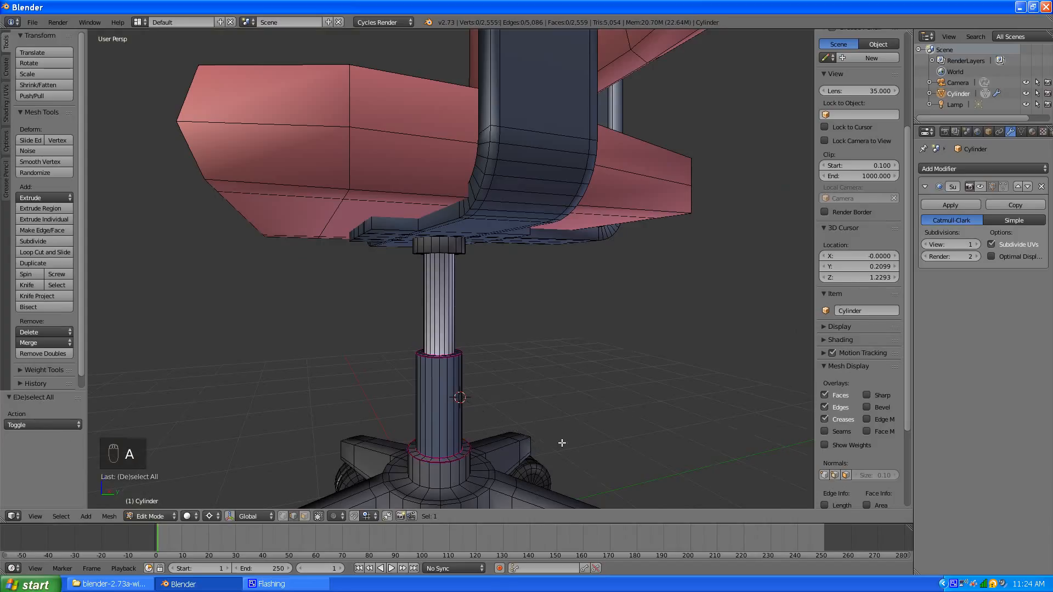
# Crease the edge loop where the silver shaft meets the round collar under the seat
pyautogui.scroll(-3, 553, 384)
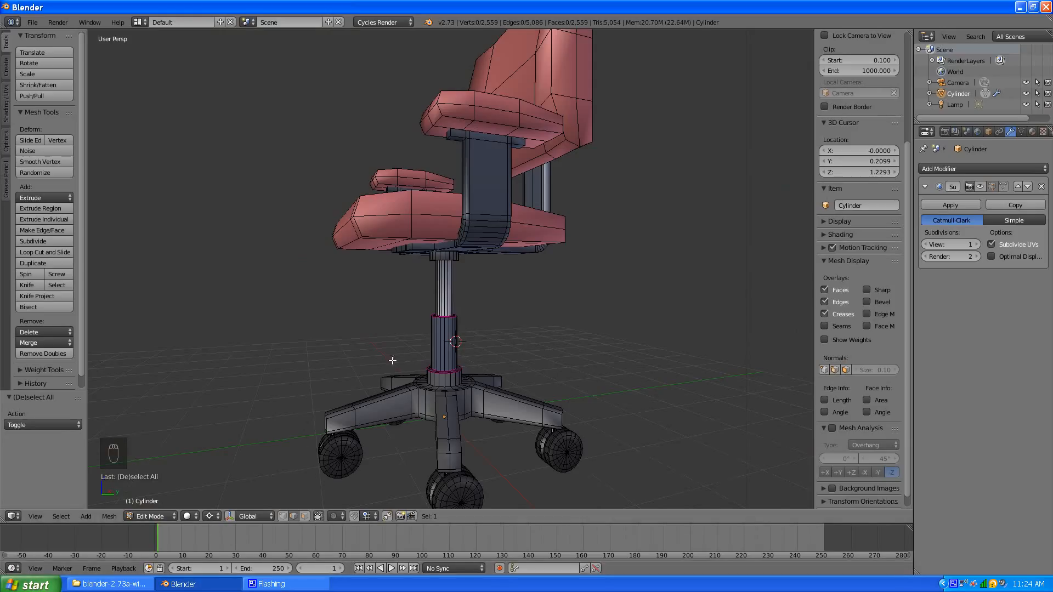
pyautogui.scroll(5, 407, 348)
pyautogui.scroll(2, 410, 340)
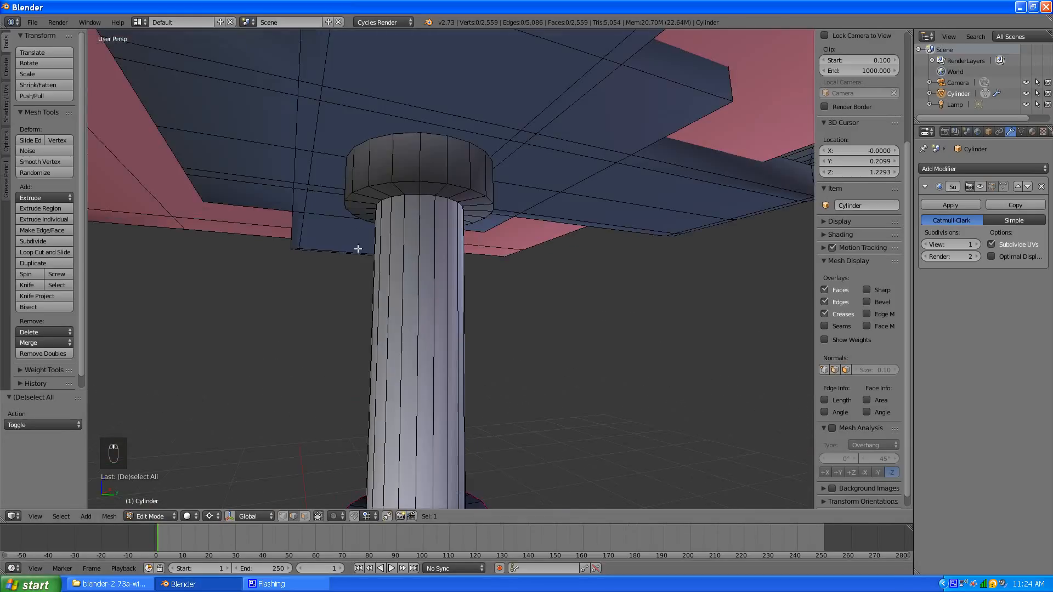
pyautogui.keyDown('alt'); pyautogui.rightClick(414, 196); pyautogui.keyUp('alt')
pyautogui.hotkey('shift', 'e')
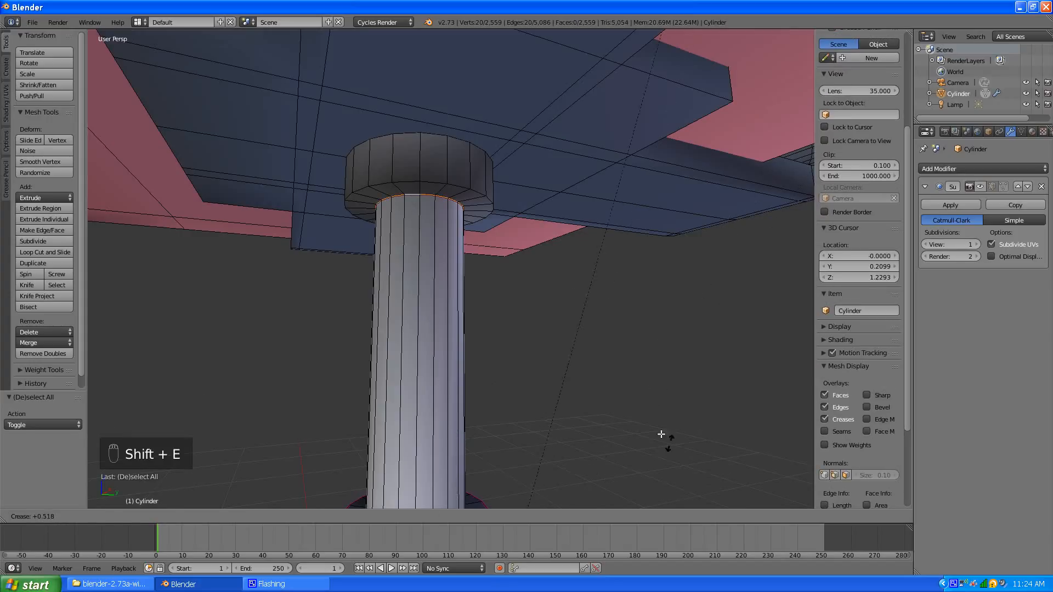
pyautogui.click(386, 89)
pyautogui.press('a')
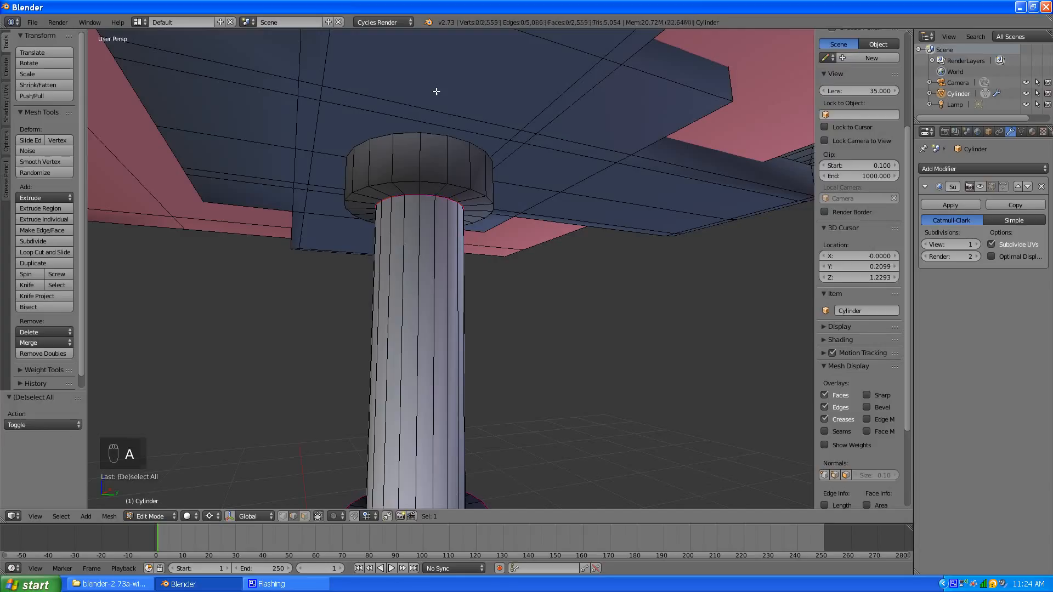
# Crease the outer lower rim of the collar under the seat by about 0.507
pyautogui.keyDown('alt'); pyautogui.rightClick(431, 181); pyautogui.keyUp('alt')
pyautogui.hotkey('shift', 'e')
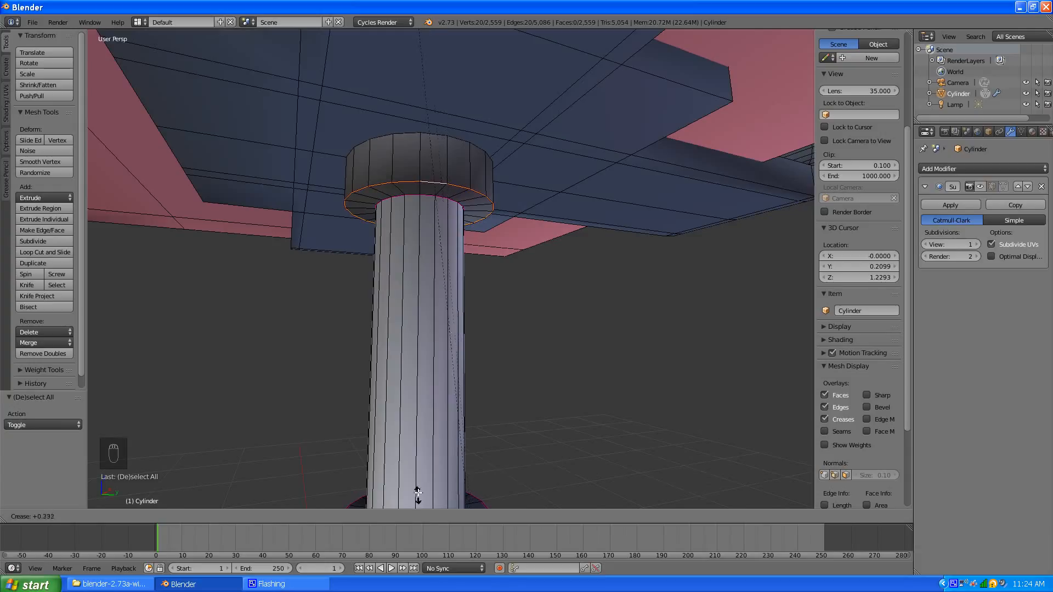
pyautogui.click(400, 413)
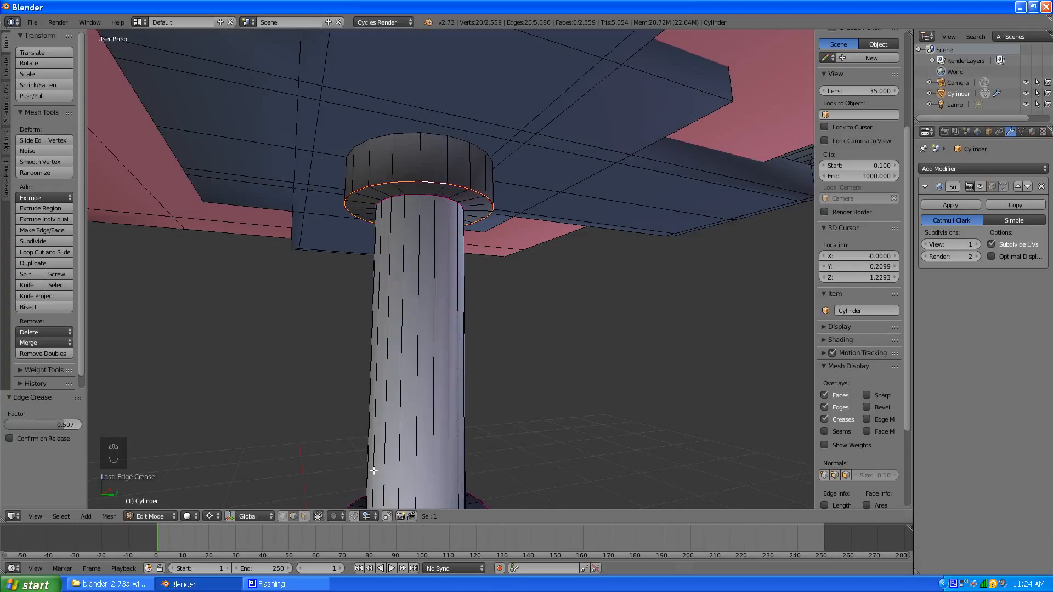
# Return to Object Mode and turn on the Subdivision Surface modifier's viewport display
pyautogui.click(162, 514)
pyautogui.click(162, 505)
pyautogui.scroll(-4, 585, 285)
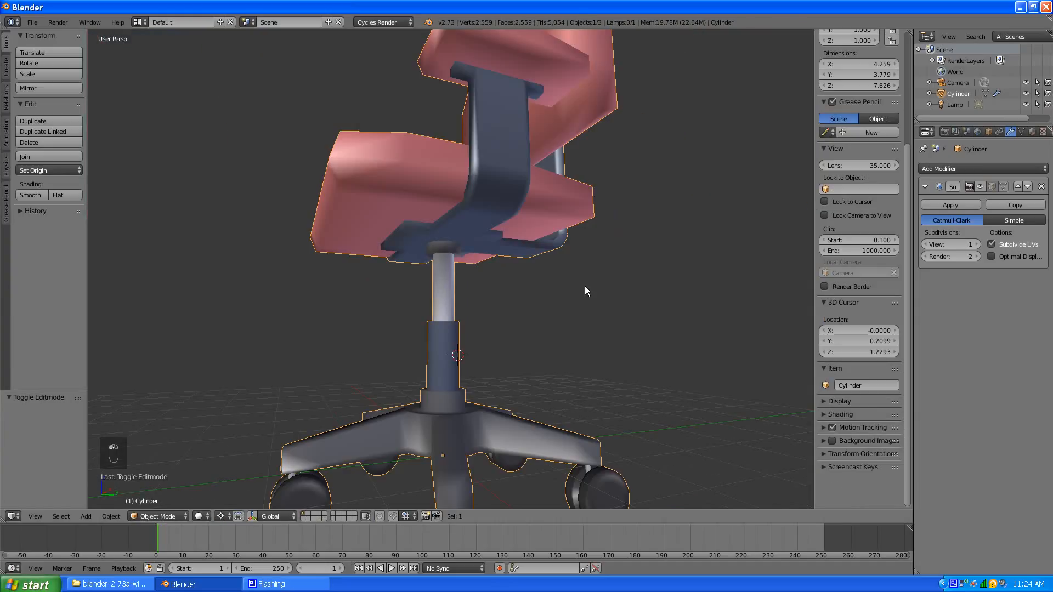
pyautogui.click(979, 187)
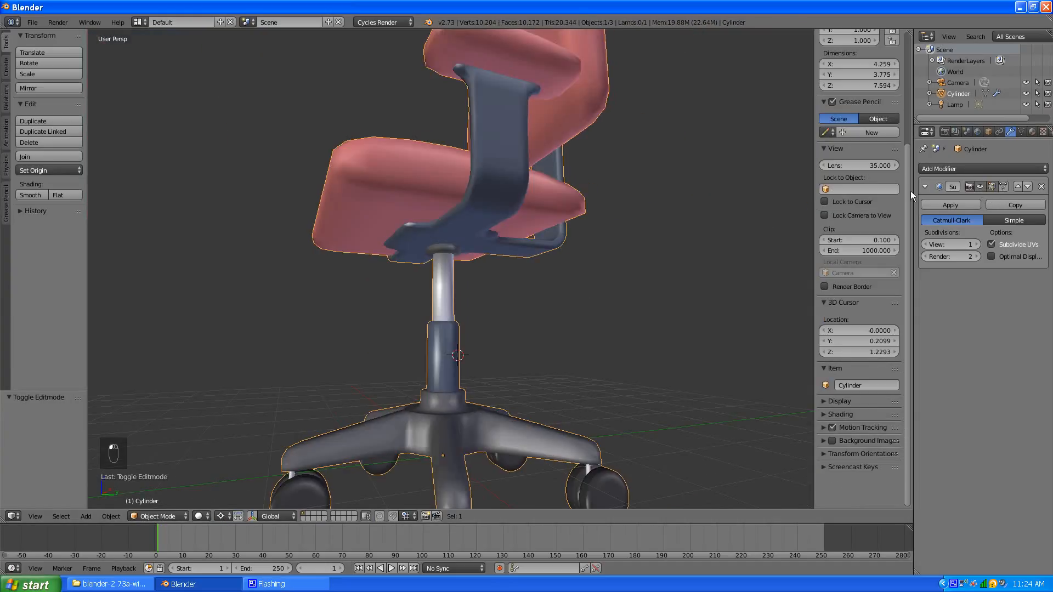
# Examine the smoothed chair from all sides, checking the seat, armrests, creased column and base legs
pyautogui.scroll(-4, 615, 222)
pyautogui.moveTo(615, 222); pyautogui.dragTo(561, 245, button='middle')
pyautogui.scroll(-3, 442, 271)
pyautogui.scroll(3, 496, 238)
pyautogui.scroll(4, 495, 237)
pyautogui.scroll(-5, 536, 233)
pyautogui.scroll(4, 495, 243)
pyautogui.scroll(-5, 406, 274)
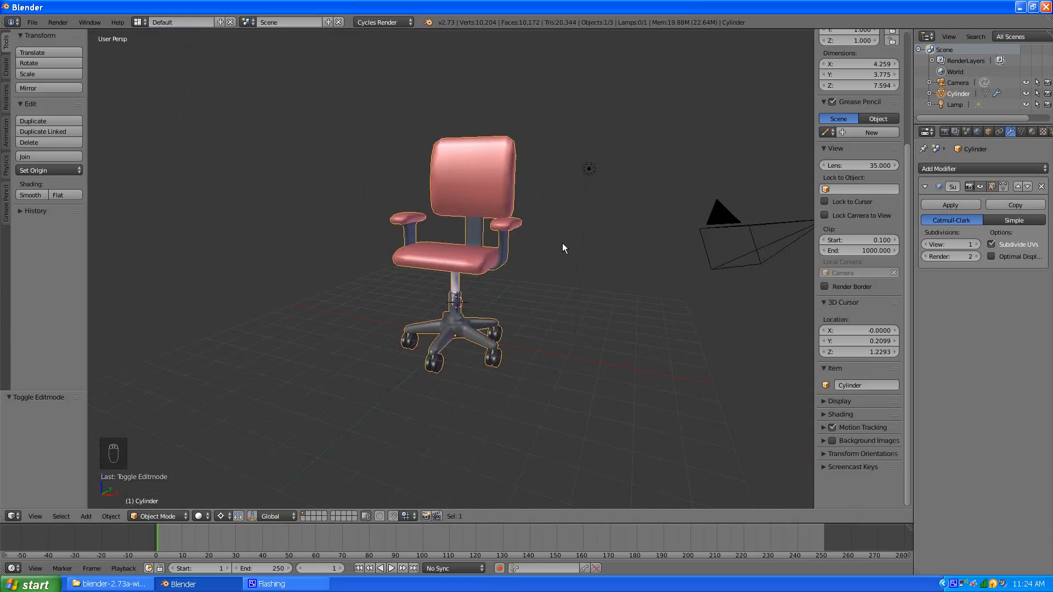
pyautogui.scroll(4, 561, 242)
pyautogui.scroll(-5, 618, 229)
pyautogui.moveTo(625, 234); pyautogui.dragTo(482, 251, button='middle')
pyautogui.scroll(1, 482, 251)
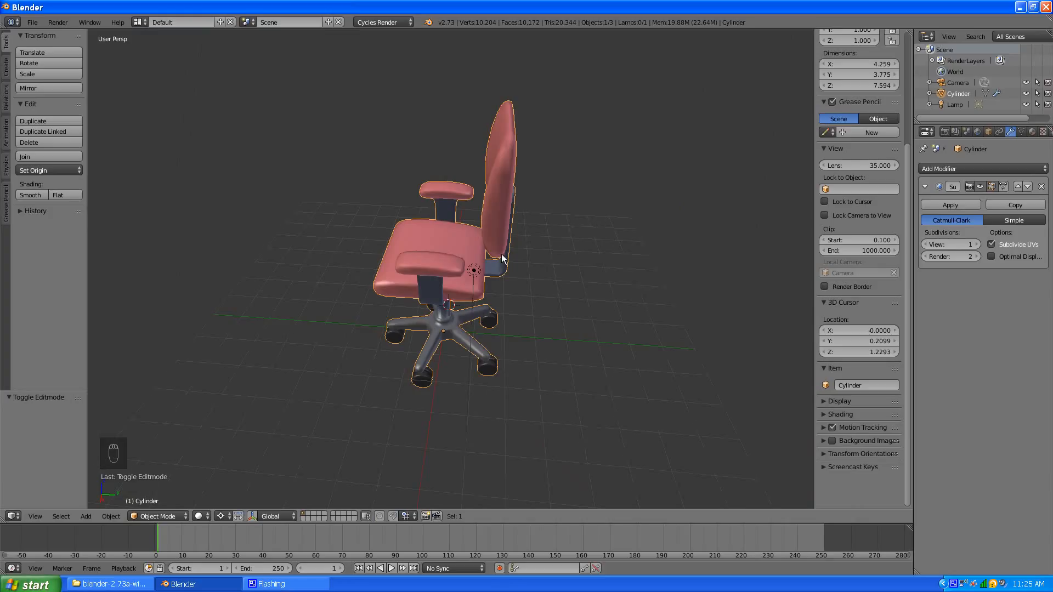
pyautogui.moveTo(596, 226); pyautogui.dragTo(559, 258, button='middle')
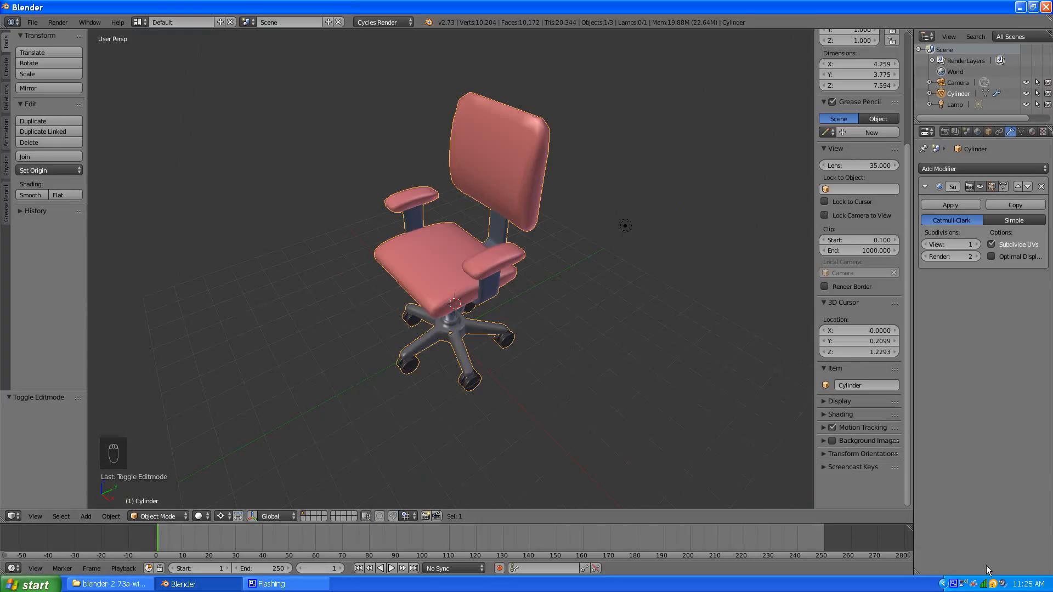
pyautogui.moveTo(517, 407); pyautogui.dragTo(476, 377, button='middle')
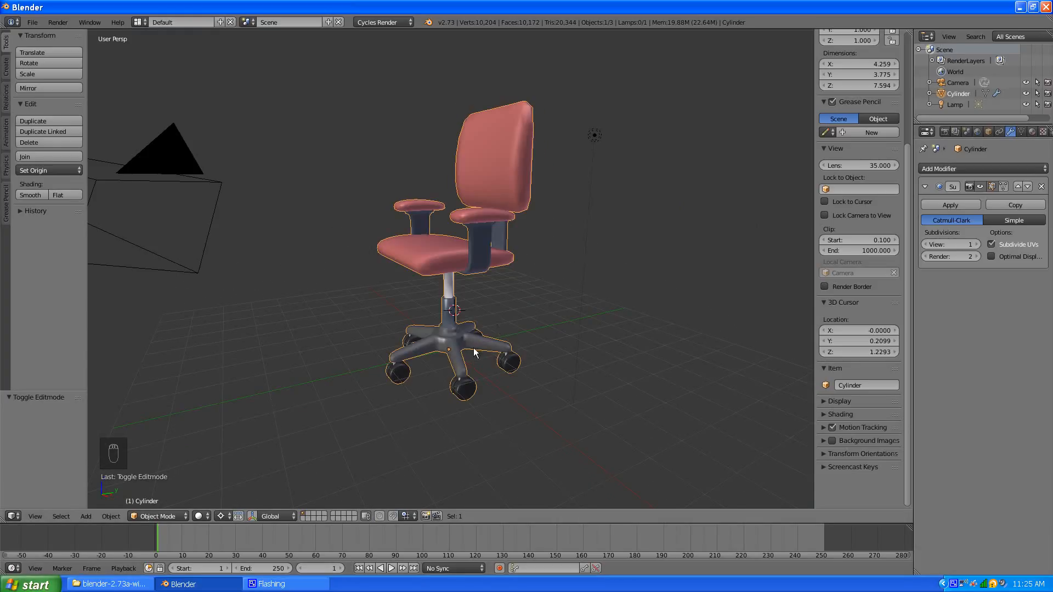
pyautogui.moveTo(472, 348)
pyautogui.mouseDown(button='middle')
pyautogui.moveTo(455, 339)
pyautogui.moveTo(465, 331)
pyautogui.mouseUp(button='middle')
pyautogui.scroll(-3, 465, 332)
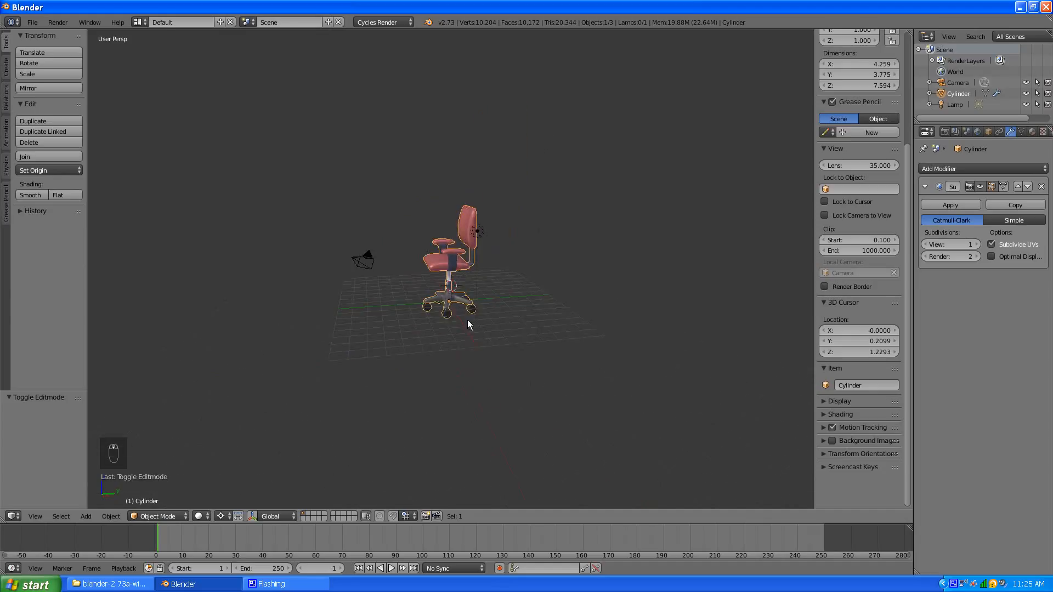
pyautogui.scroll(5, 466, 331)
pyautogui.moveTo(422, 343); pyautogui.dragTo(509, 318, button='middle')
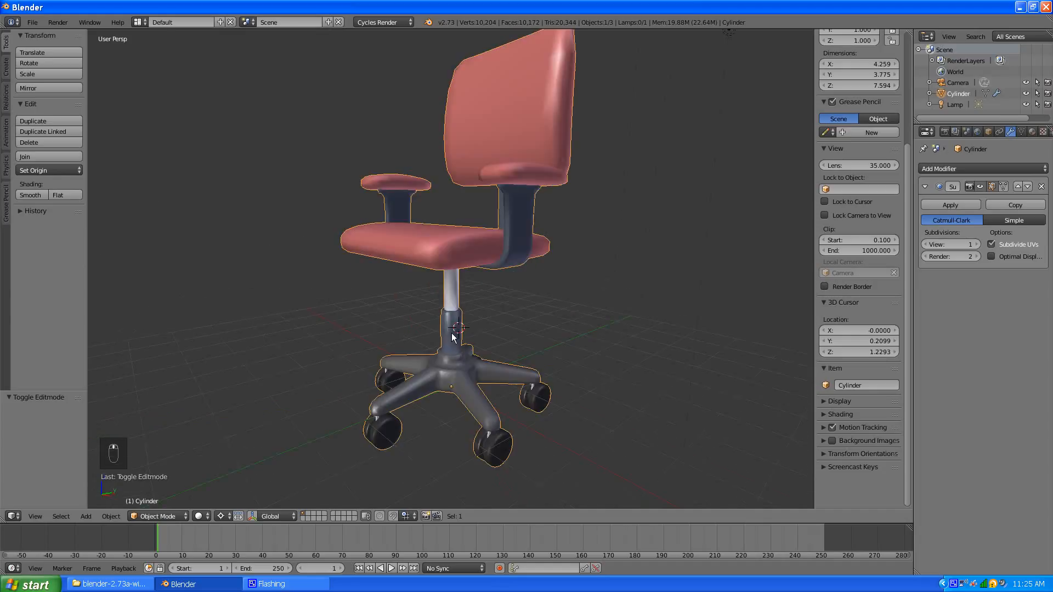
pyautogui.scroll(-3, 509, 318)
pyautogui.scroll(3, 509, 318)
pyautogui.moveTo(587, 306); pyautogui.dragTo(552, 321, button='middle')
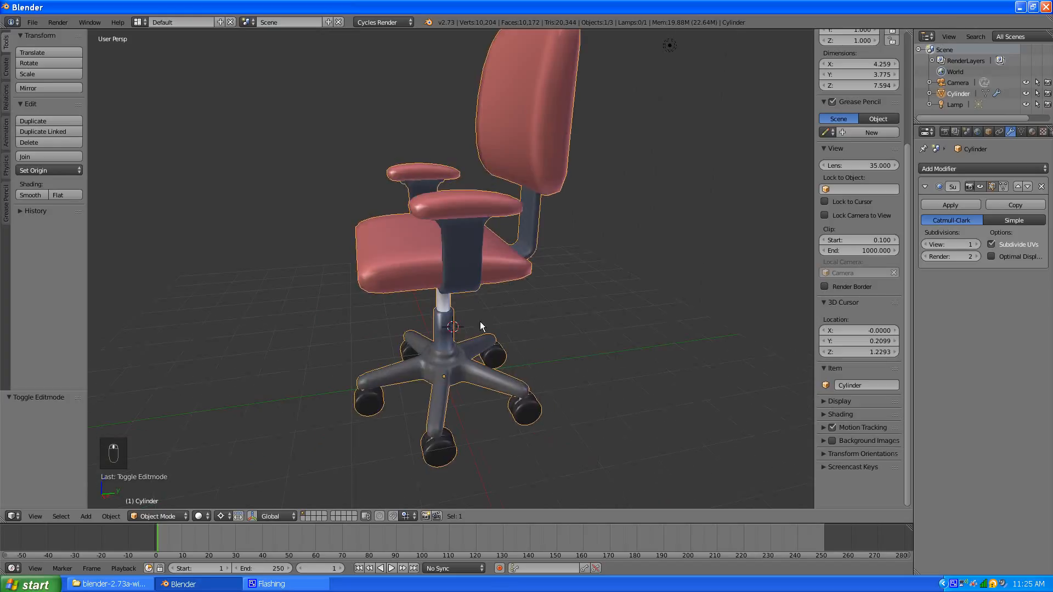
pyautogui.scroll(-3, 480, 322)
pyautogui.scroll(1, 483, 325)
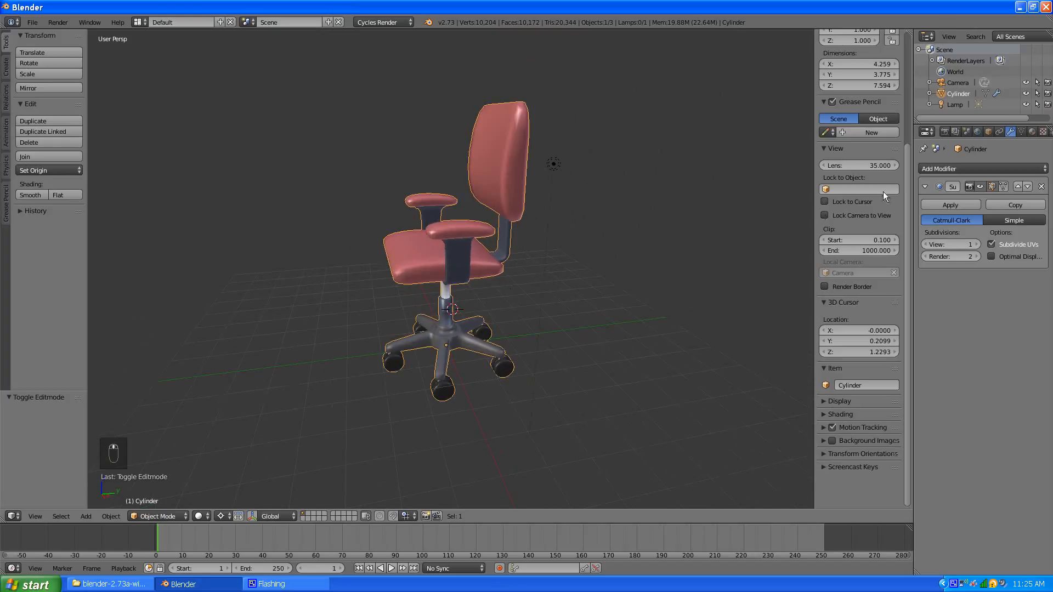
# Hide the effect of the Subdivision Surface modifier in the viewport
pyautogui.click(979, 187)
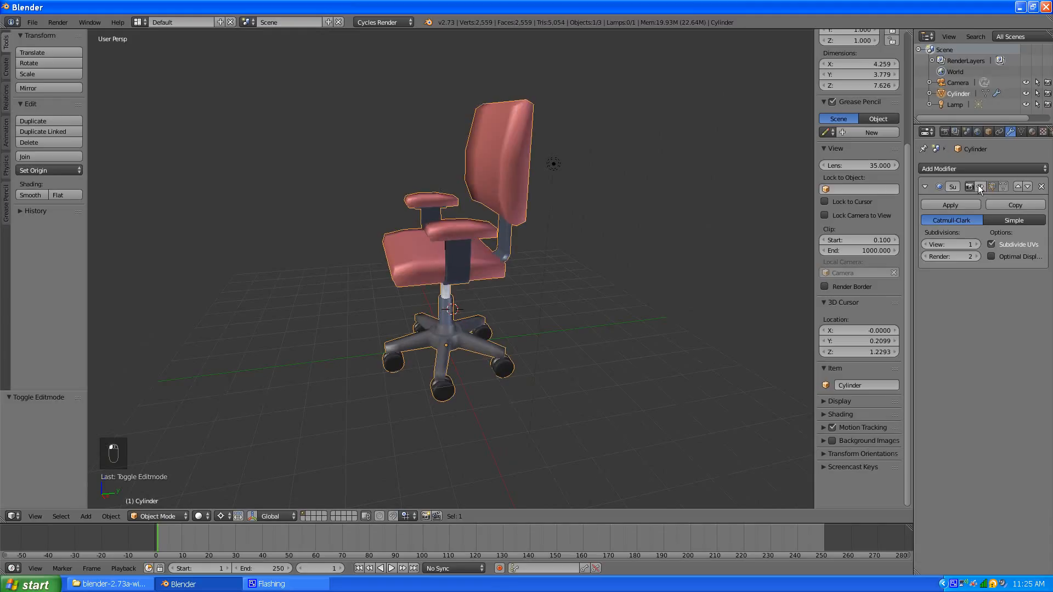
pyautogui.click(953, 584)
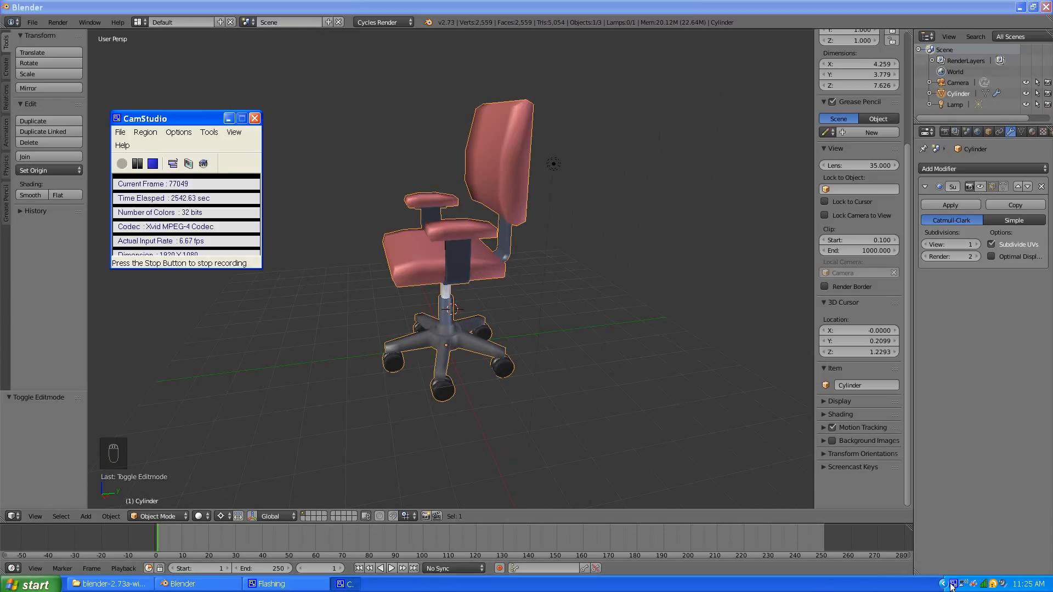